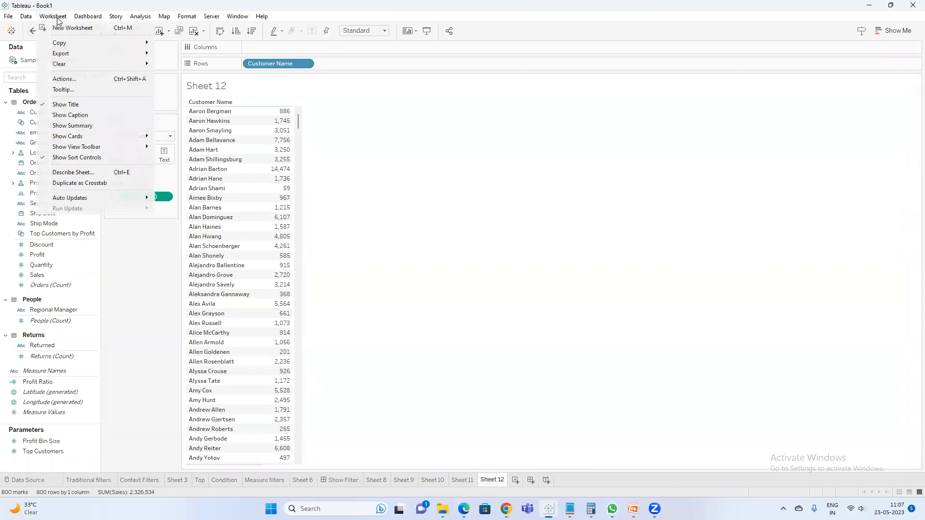
- Remove the Set1 action from the workbook's list of worksheet actions
{"action": "left_click", "coordinate": [73, 80]}
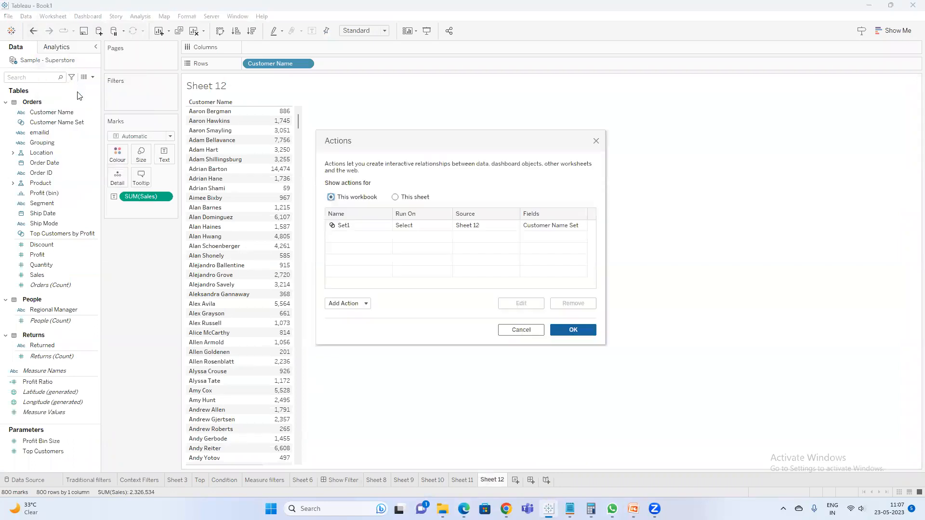
{"action": "left_click", "coordinate": [357, 304]}
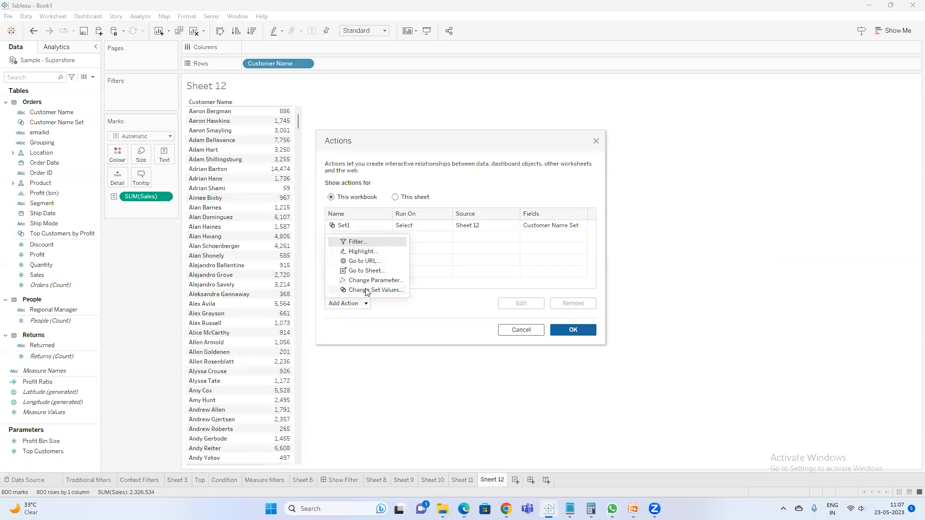
{"action": "left_click", "coordinate": [431, 318]}
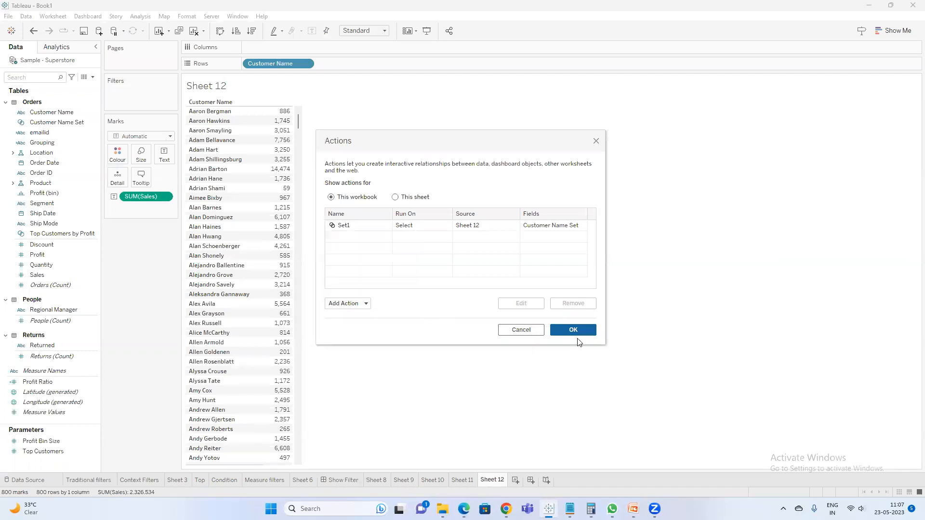
{"action": "left_click", "coordinate": [409, 226]}
{"action": "left_click", "coordinate": [589, 303]}
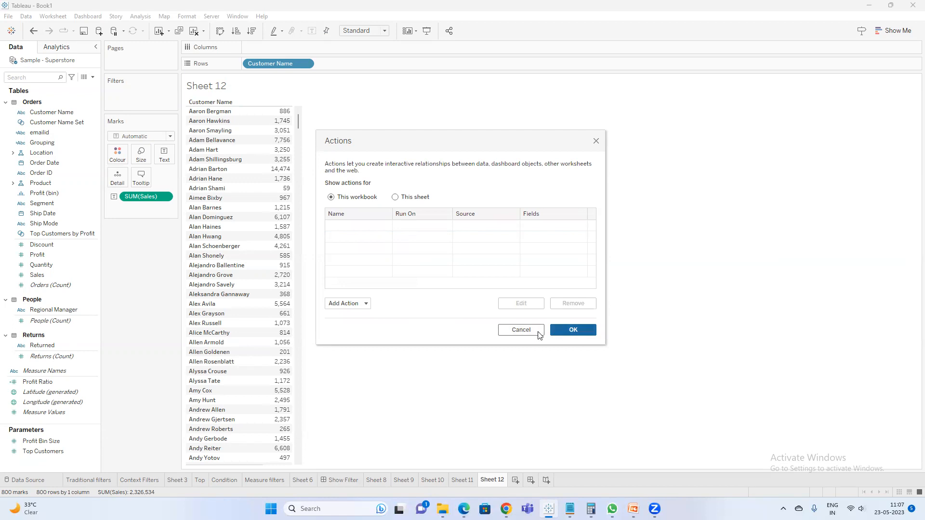
{"action": "left_click", "coordinate": [571, 330]}
- Add a new worksheet and search the data fields for "Cou"
{"action": "left_click", "coordinate": [515, 481]}
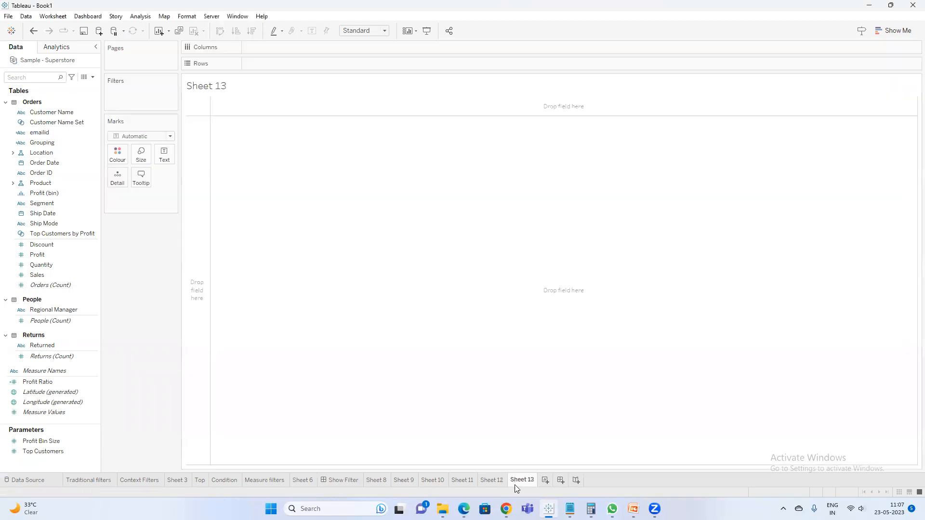
{"action": "left_click", "coordinate": [37, 78]}
{"action": "type", "text": "c"}
{"action": "key", "text": "BackSpace"}
{"action": "type", "text": "Reg"}
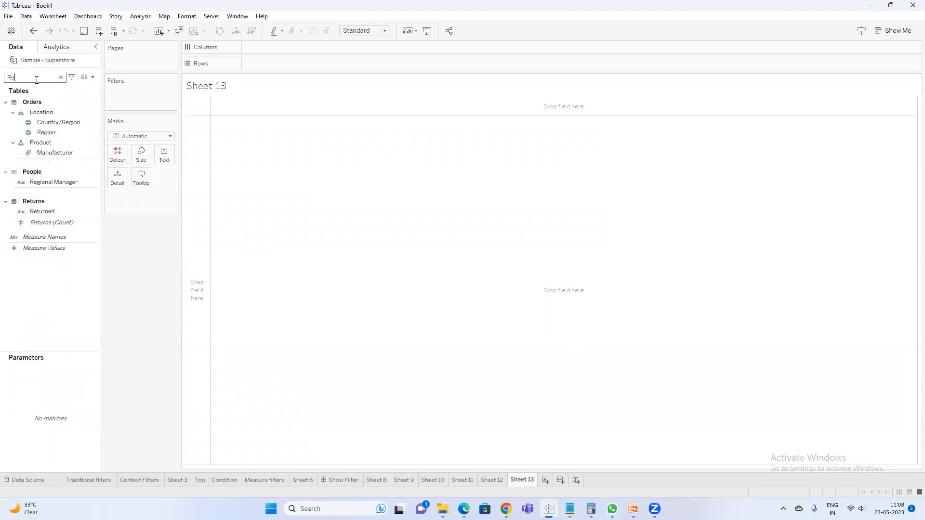
{"action": "key", "text": "BackSpace"}
{"action": "key", "text": "BackSpace"}
{"action": "key", "text": "BackSpace"}
{"action": "type", "text": "Cou"}
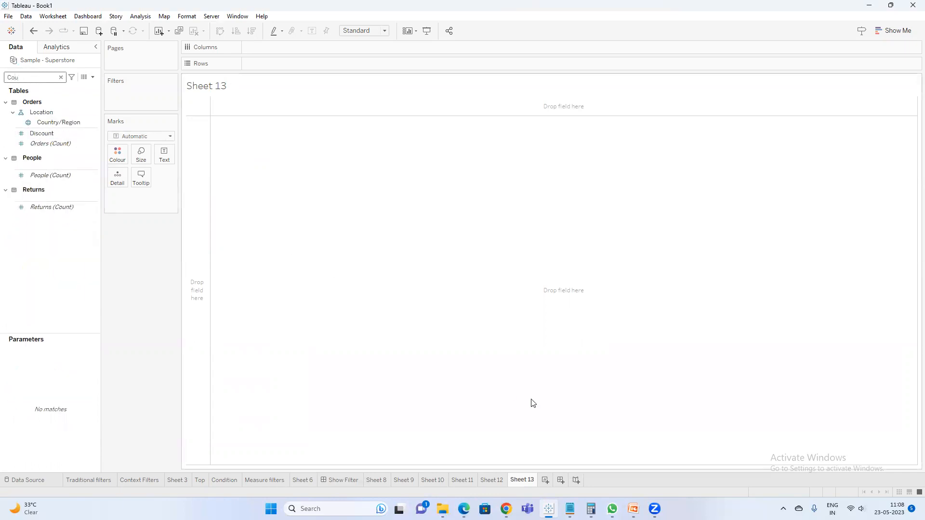
- Open Notepad and list the location levels on separate lines: country, region, state, city, postal code
{"action": "key", "text": "super"}
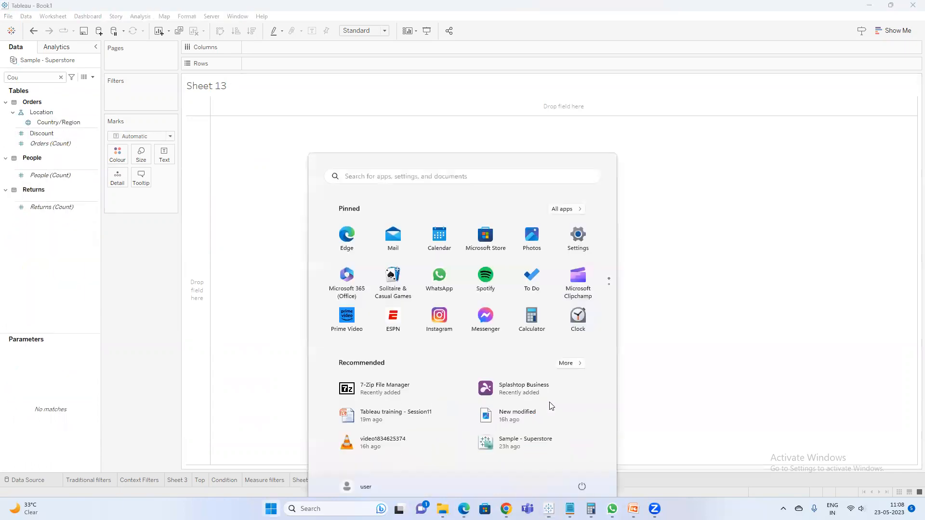
{"action": "type", "text": "note"}
{"action": "key", "text": "Return"}
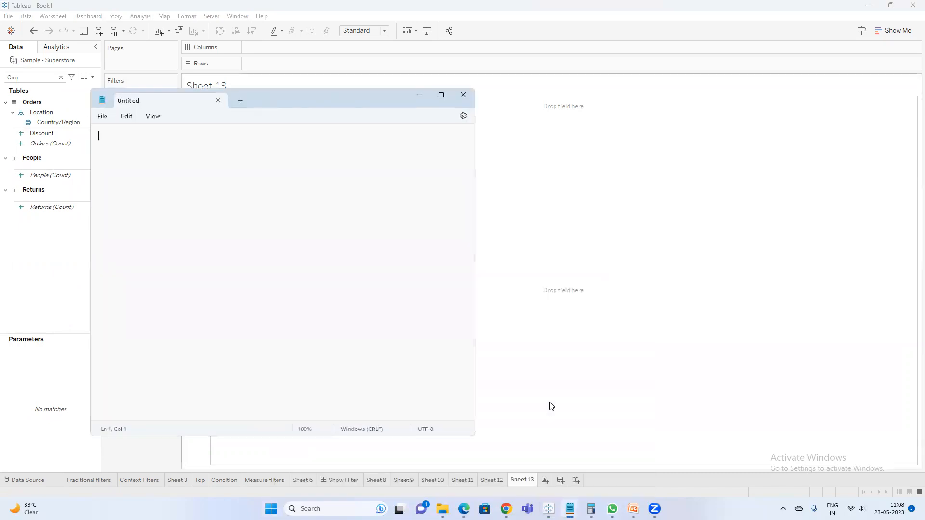
{"action": "type", "text": "country"}
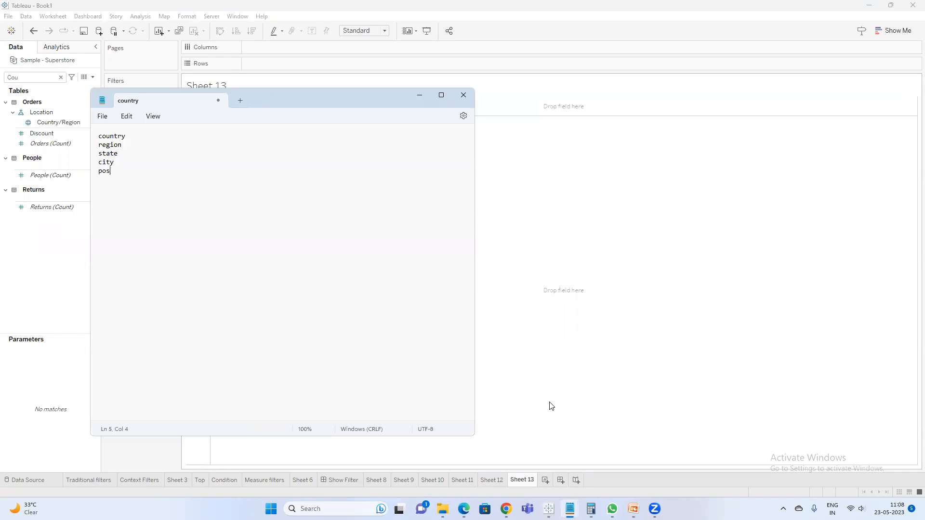
{"action": "type", "text": "code"}
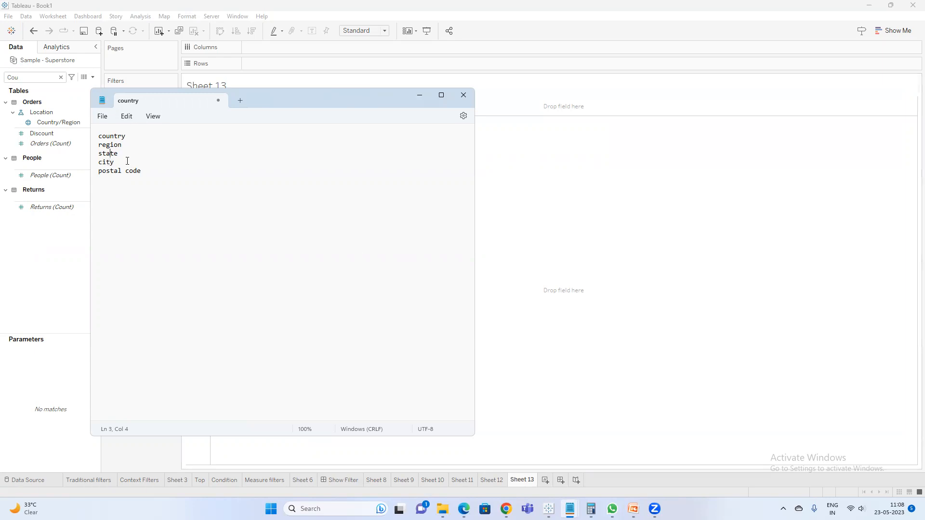
{"action": "left_click_drag", "start_coordinate": [143, 166], "coordinate": [138, 131]}
{"action": "left_click", "coordinate": [214, 178]}
- Return to Tableau and build a table with Country/Region on the rows and Sales as the values
{"action": "left_click", "coordinate": [507, 214]}
{"action": "left_click_drag", "start_coordinate": [52, 121], "coordinate": [250, 64]}
{"action": "left_click", "coordinate": [35, 73]}
{"action": "key", "text": "BackSpace"}
{"action": "key", "text": "BackSpace"}
{"action": "key", "text": "BackSpace"}
{"action": "type", "text": "sa"}
{"action": "left_click_drag", "start_coordinate": [43, 121], "coordinate": [284, 125]}
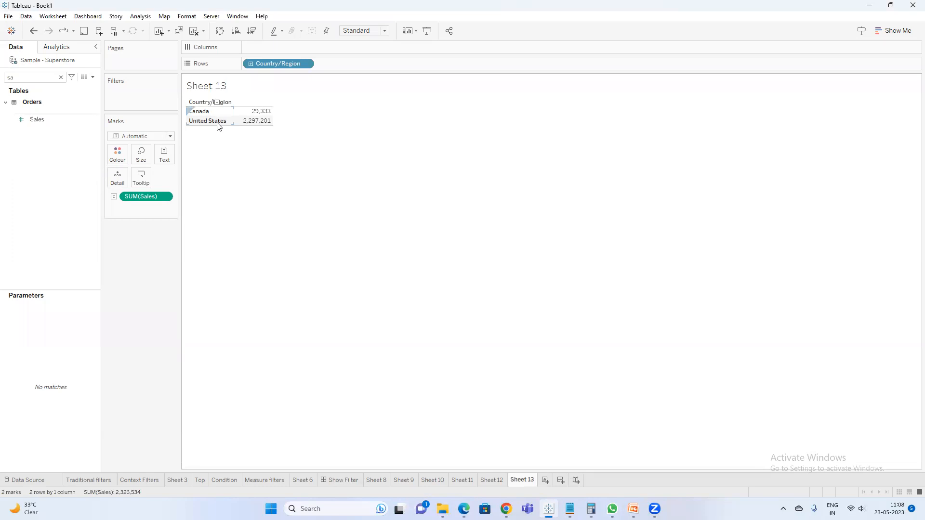
{"action": "mouse_move", "coordinate": [258, 127]}
- Rename the current worksheet as Country
{"action": "double_click", "coordinate": [520, 481]}
{"action": "type", "text": "Co"}
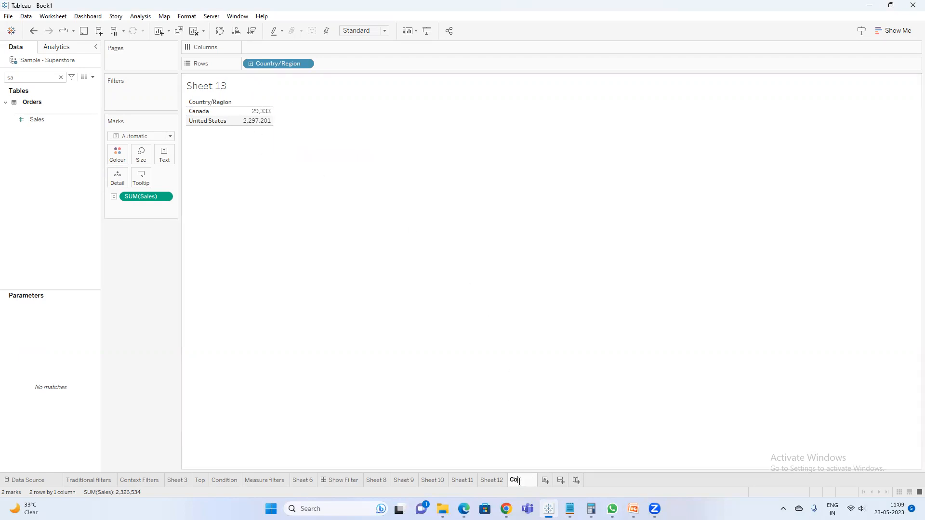
{"action": "type", "text": "untry"}
{"action": "key", "text": "Return"}
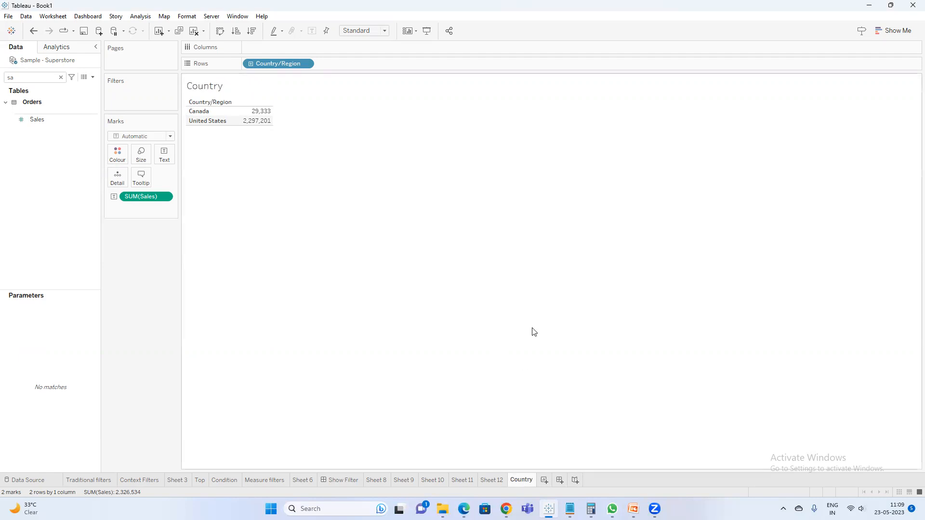
- Add a worksheet named State and place State/Province on its rows
{"action": "left_click", "coordinate": [546, 483]}
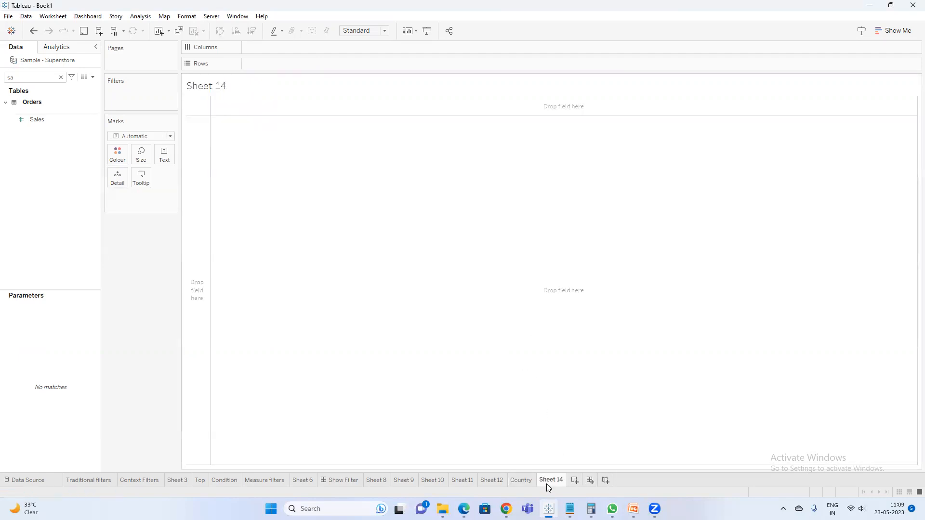
{"action": "key", "text": "Return"}
{"action": "left_click", "coordinate": [61, 78]}
{"action": "type", "text": "sta"}
{"action": "left_click", "coordinate": [50, 123]}
{"action": "left_click_drag", "start_coordinate": [49, 122], "coordinate": [257, 65]}
- Add Sales as the values of the State table and sort the states in descending order of sales
{"action": "left_click", "coordinate": [41, 73]}
{"action": "key", "text": "BackSpace"}
{"action": "key", "text": "BackSpace"}
{"action": "key", "text": "BackSpace"}
{"action": "type", "text": "sa"}
{"action": "double_click", "coordinate": [41, 119]}
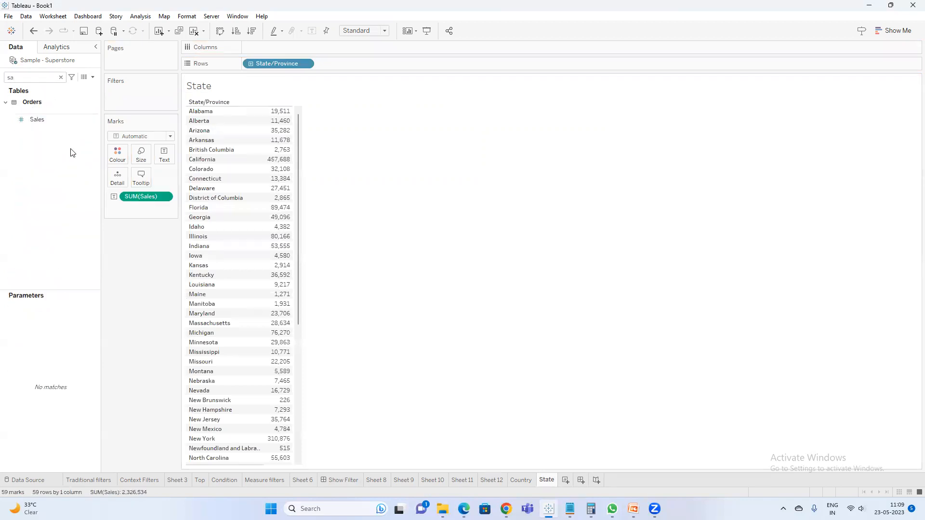
{"action": "left_click", "coordinate": [251, 31]}
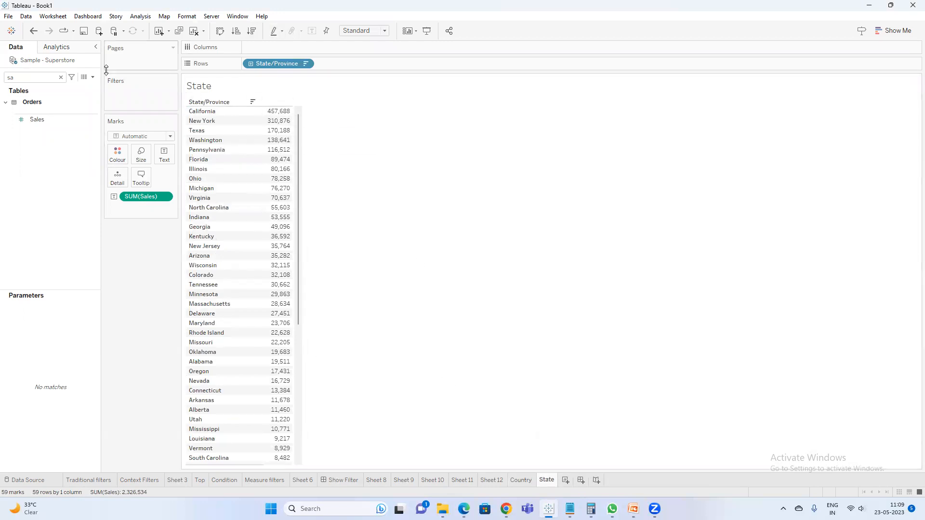
- Place Country/Region ahead of State/Province on the rows of the State sheet
{"action": "double_click", "coordinate": [38, 73]}
{"action": "type", "text": "cou"}
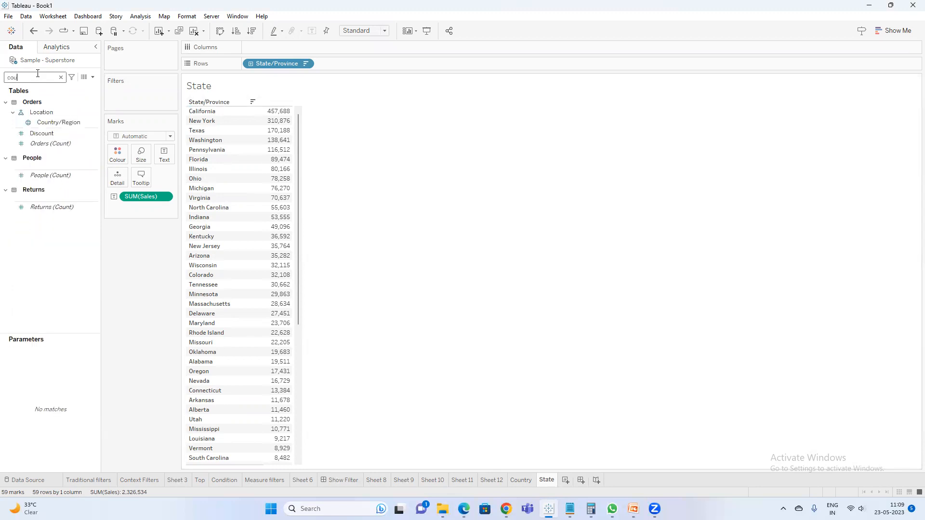
{"action": "left_click_drag", "start_coordinate": [57, 122], "coordinate": [256, 66]}
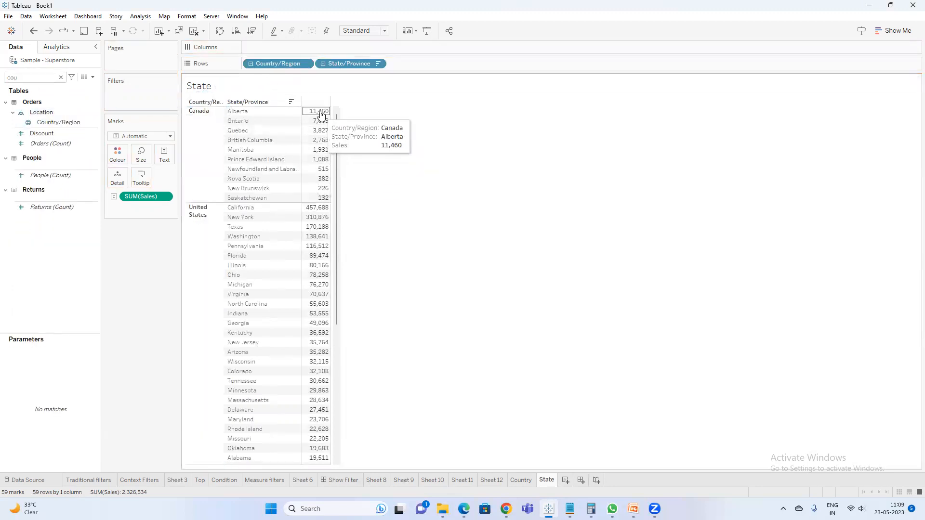
- Select the Canadian and United States sales values on the State sheet and compare them with the Country sheet's totals
{"action": "left_click_drag", "start_coordinate": [311, 111], "coordinate": [312, 203]}
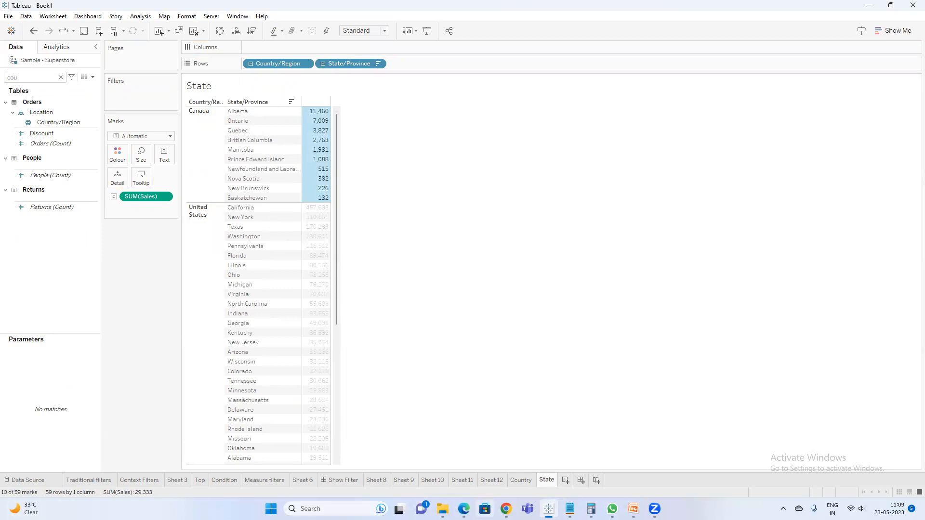
{"action": "left_click", "coordinate": [528, 484]}
{"action": "mouse_move", "coordinate": [250, 113]}
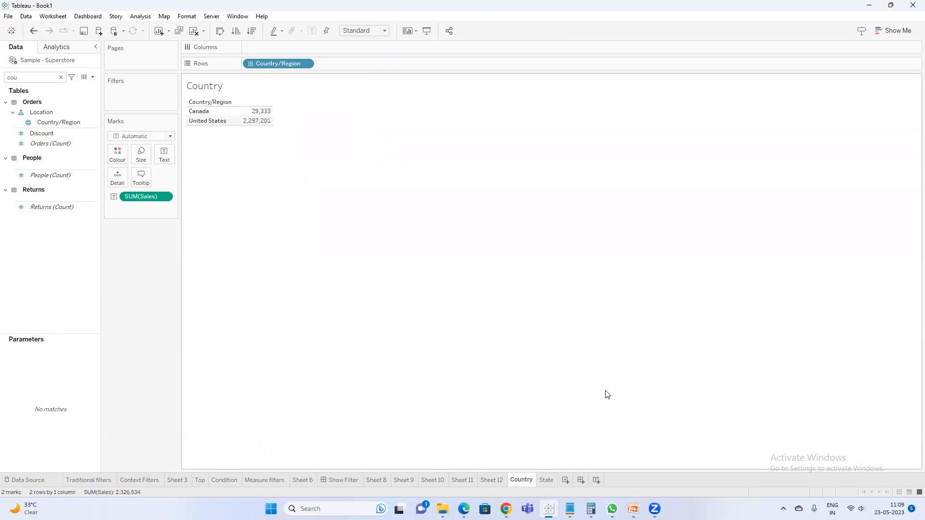
{"action": "left_click", "coordinate": [546, 480]}
{"action": "mouse_move", "coordinate": [315, 210]}
{"action": "left_click_drag", "start_coordinate": [316, 211], "coordinate": [317, 463]}
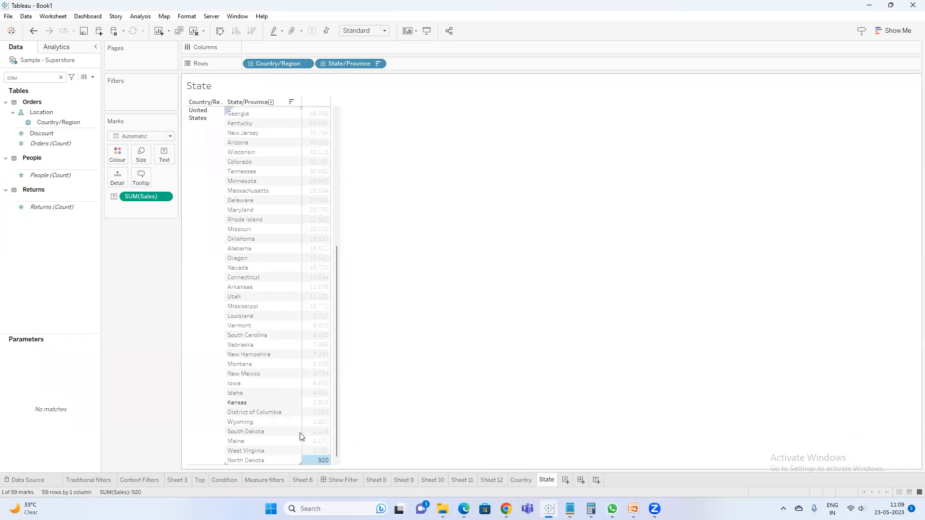
{"action": "left_click", "coordinate": [520, 481]}
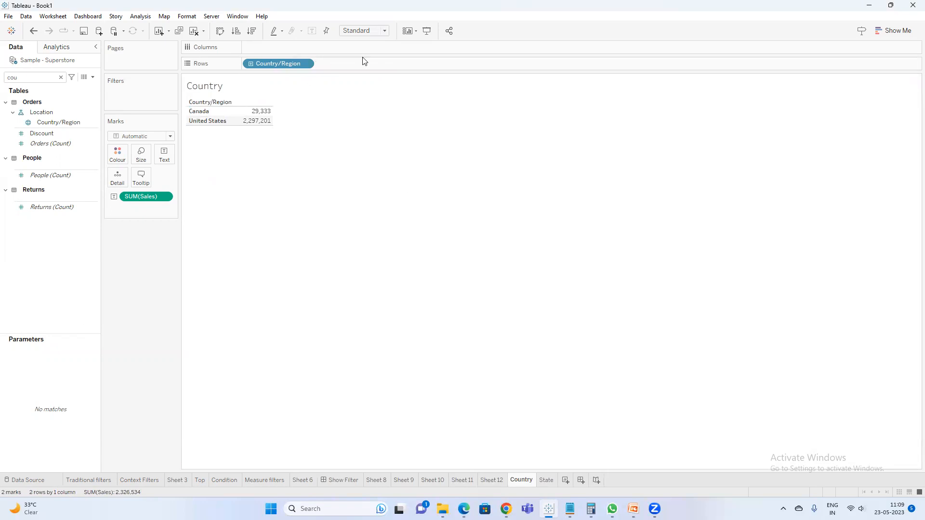
- Add a worksheet named City and place the City field on its rows
{"action": "left_click", "coordinate": [565, 480]}
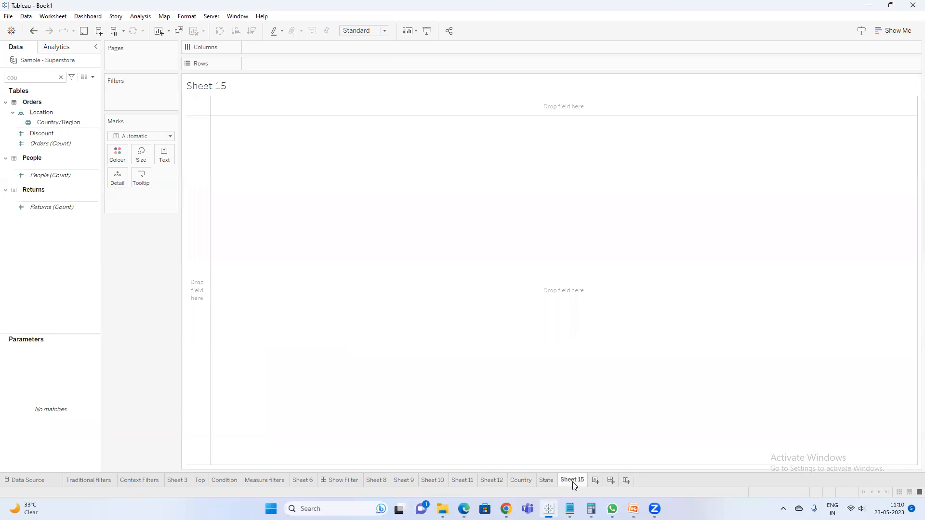
{"action": "type", "text": "City"}
{"action": "key", "text": "Return"}
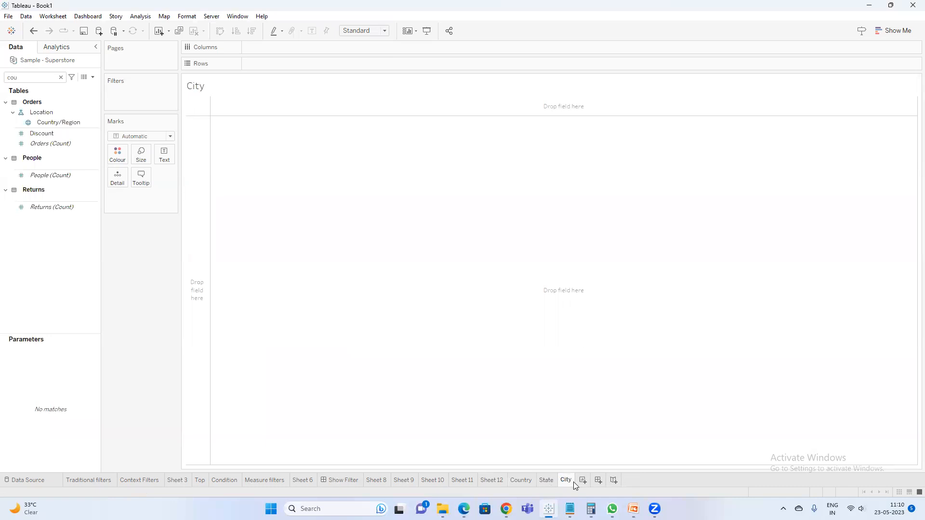
{"action": "left_click", "coordinate": [61, 77]}
{"action": "type", "text": "ciy"}
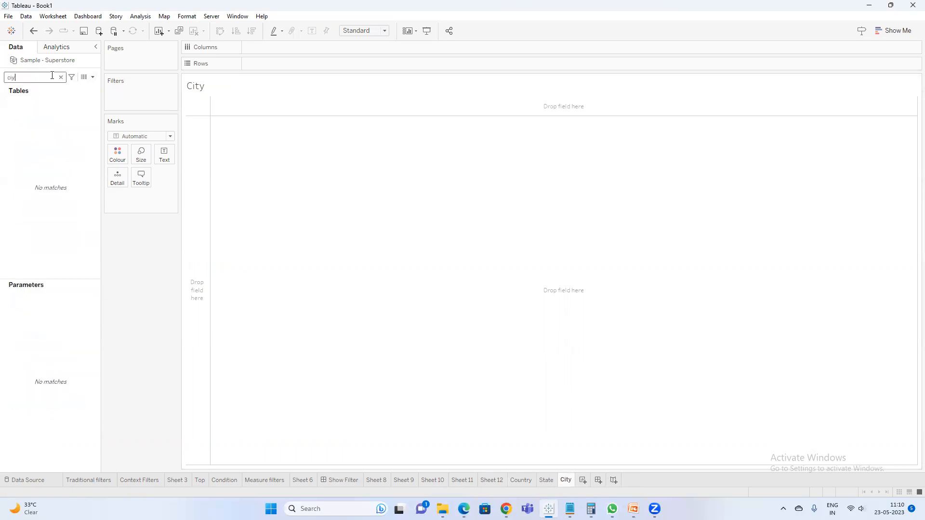
{"action": "key", "text": "BackSpace"}
{"action": "left_click_drag", "start_coordinate": [42, 122], "coordinate": [280, 68]}
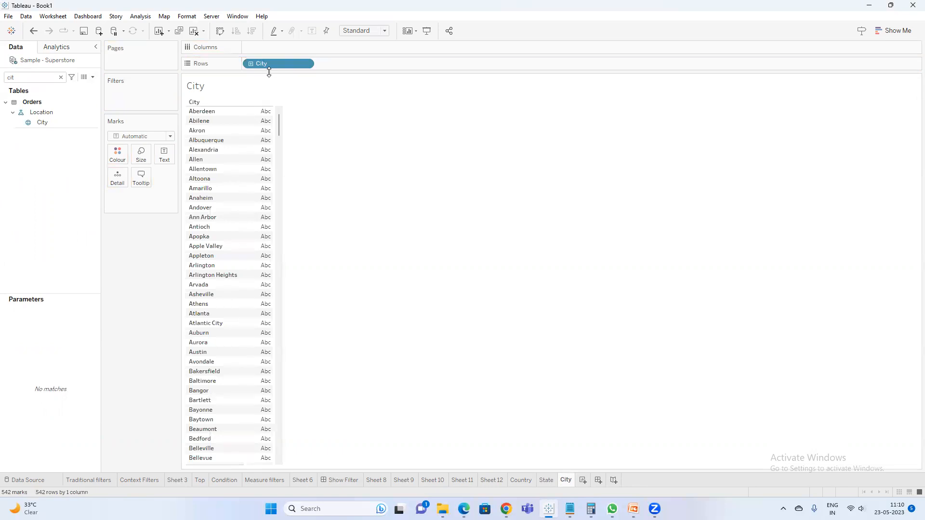
- Add Sales as the values of the City table and sort the cities in descending order of sales
{"action": "left_click", "coordinate": [33, 80]}
{"action": "key", "text": "BackSpace"}
{"action": "key", "text": "BackSpace"}
{"action": "key", "text": "BackSpace"}
{"action": "type", "text": "sa"}
{"action": "double_click", "coordinate": [44, 118]}
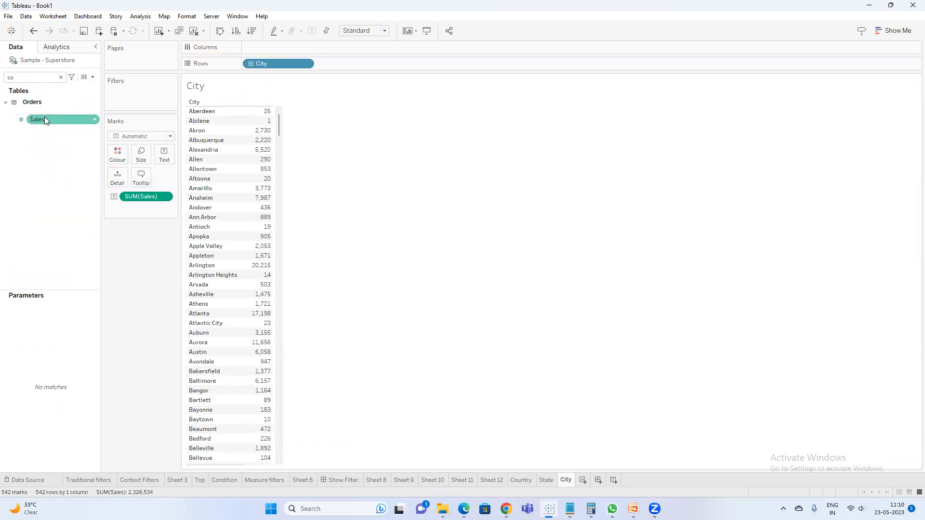
{"action": "left_click", "coordinate": [252, 30]}
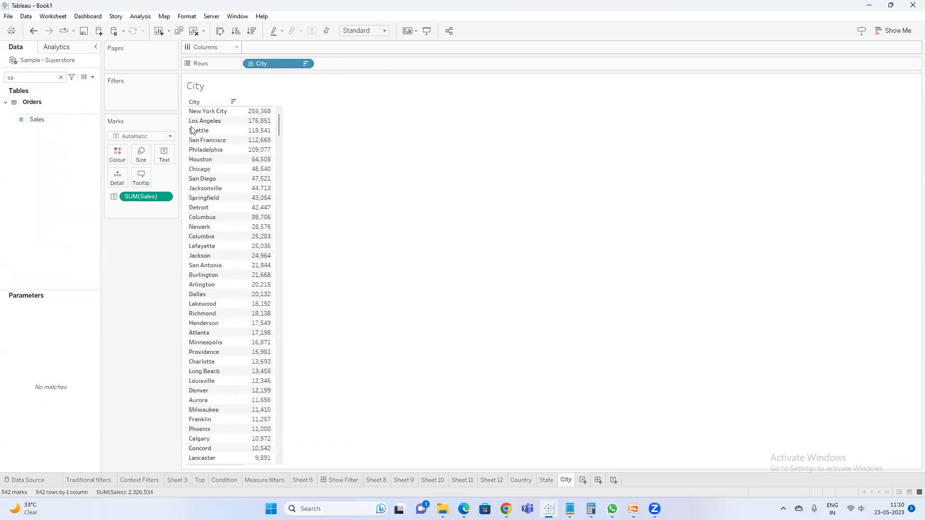
- Place State/Province ahead of City on the rows of the City sheet
{"action": "double_click", "coordinate": [31, 77]}
{"action": "type", "text": "sta"}
{"action": "left_click_drag", "start_coordinate": [52, 128], "coordinate": [249, 70]}
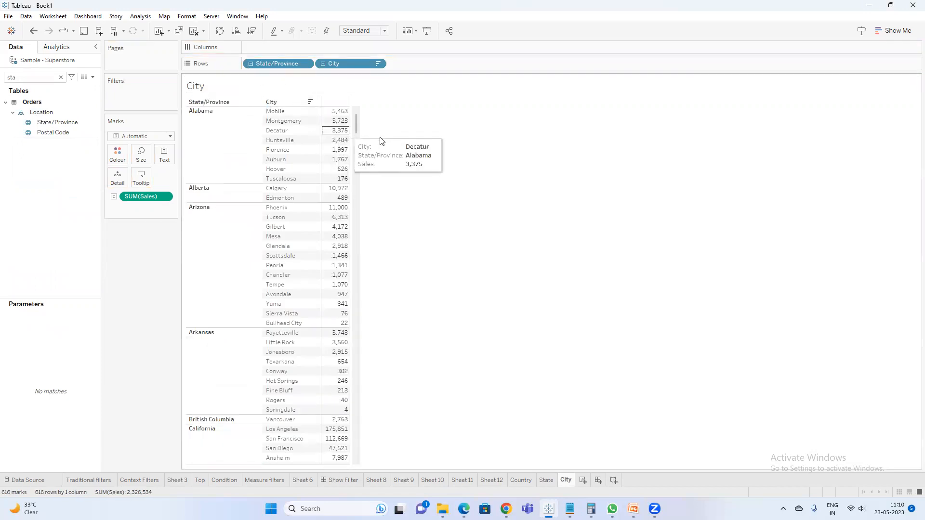
- On the State sheet, remove Country/Region from the rows and clear the sort on State/Province
{"action": "left_click", "coordinate": [546, 479]}
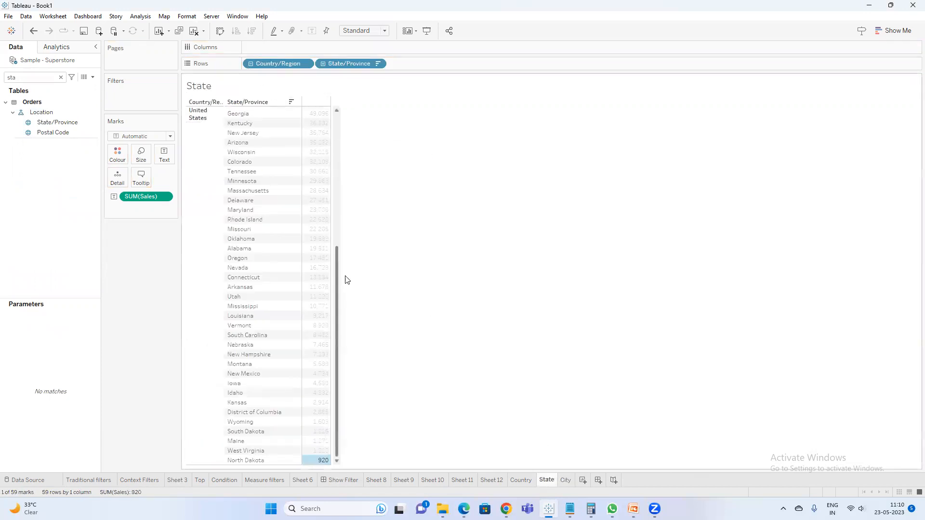
{"action": "scroll", "coordinate": [347, 280], "scroll_direction": "up", "scroll_amount": 5}
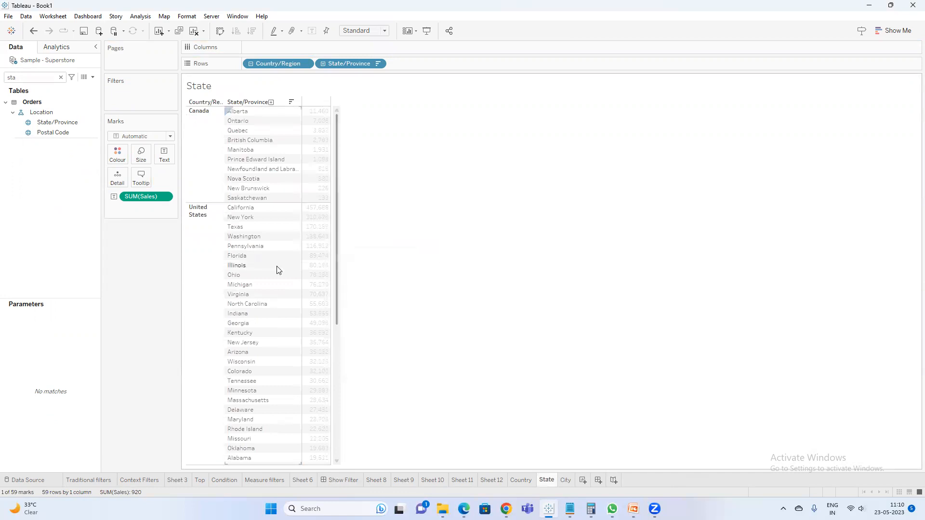
{"action": "left_click_drag", "start_coordinate": [271, 71], "coordinate": [467, 166]}
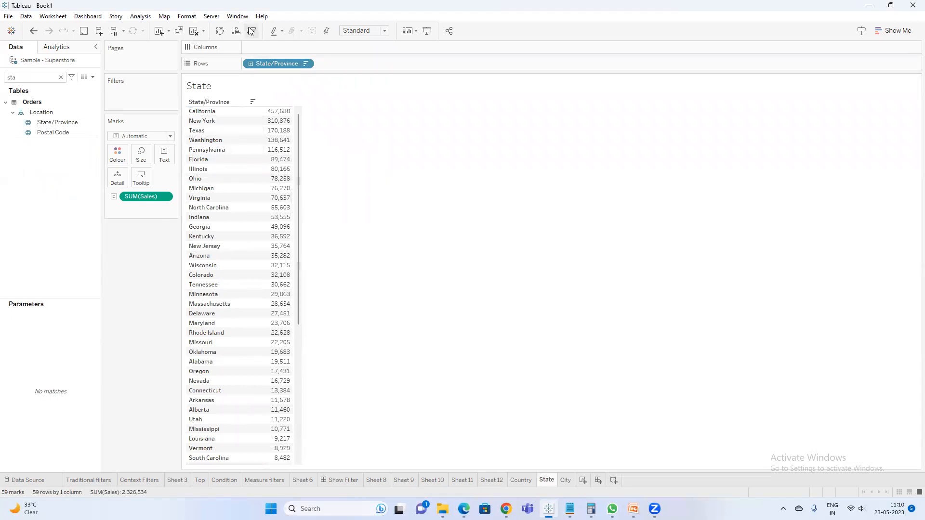
{"action": "right_click", "coordinate": [272, 63]}
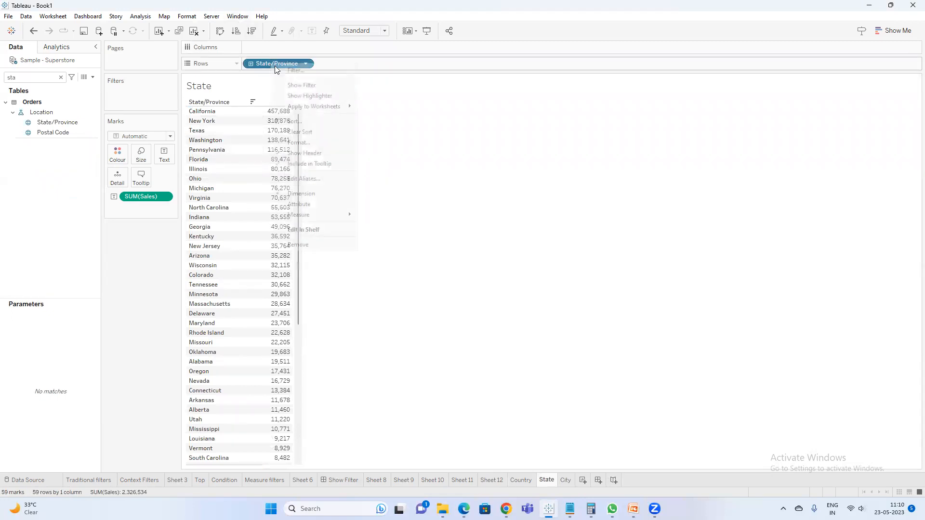
{"action": "left_click", "coordinate": [314, 132]}
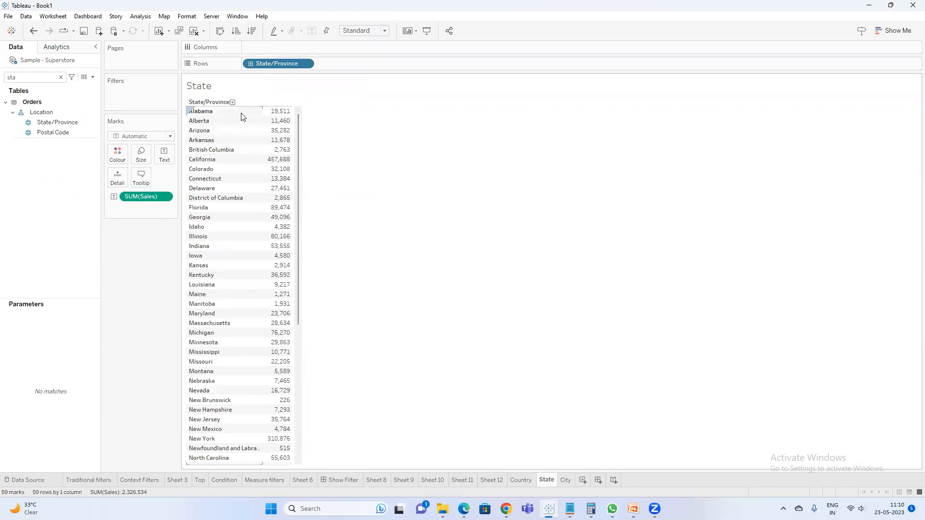
- On the City sheet, select the sales values of all Alabama cities to read their total
{"action": "mouse_move", "coordinate": [275, 116]}
{"action": "left_click", "coordinate": [572, 481]}
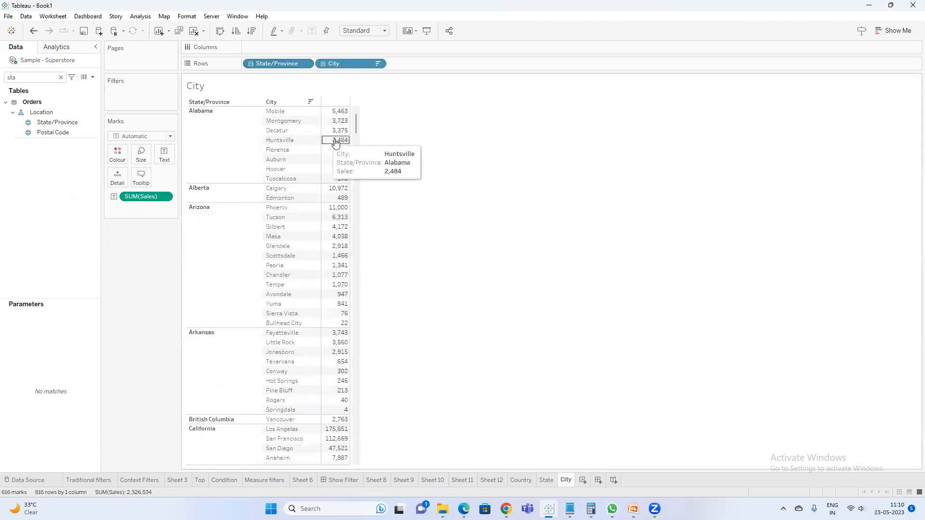
{"action": "left_click_drag", "start_coordinate": [339, 181], "coordinate": [334, 112]}
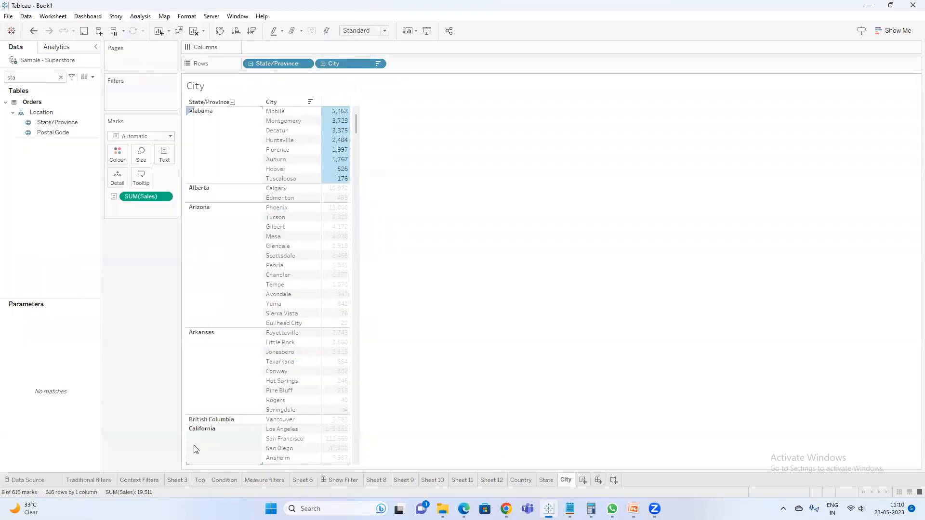
- Set the Windows display scale to 125% in the Settings app and return to the Tableau workbook
{"action": "key", "text": "super"}
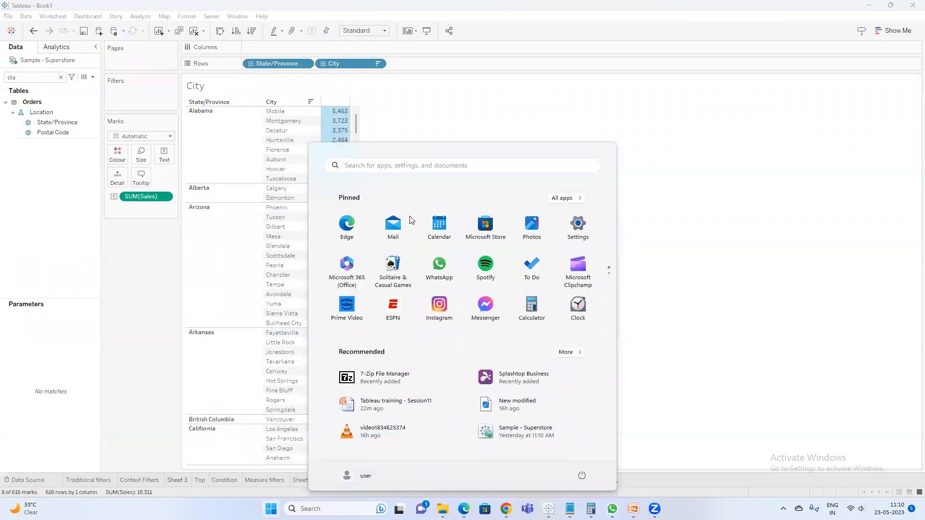
{"action": "type", "text": "reso"}
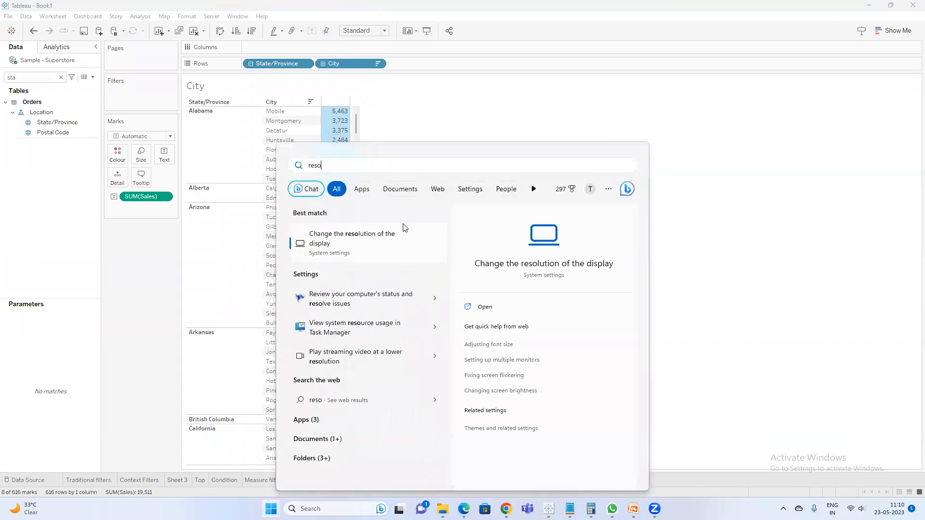
{"action": "left_click", "coordinate": [389, 240]}
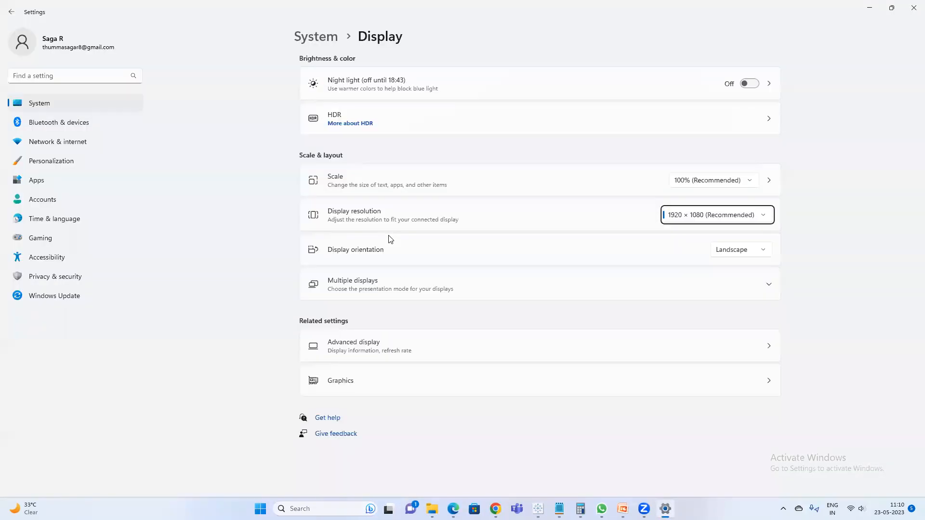
{"action": "left_click", "coordinate": [716, 182]}
{"action": "left_click", "coordinate": [708, 198]}
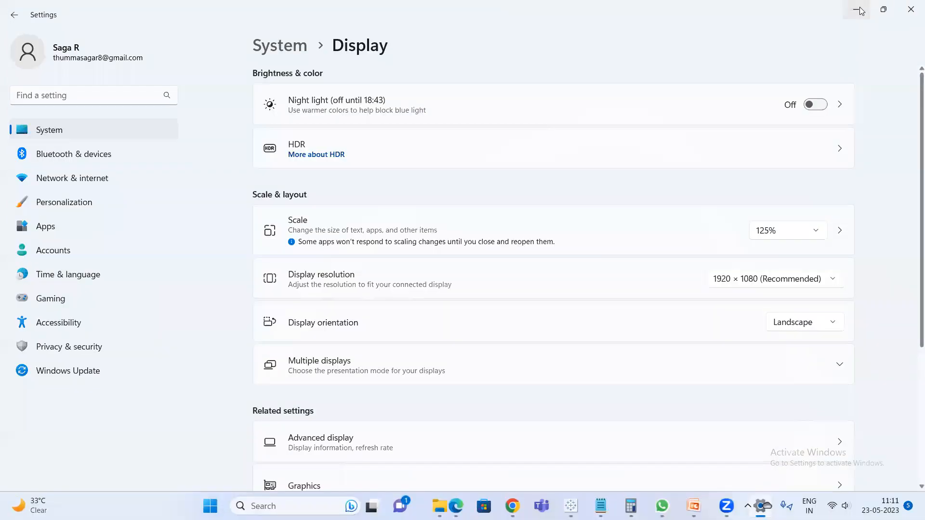
{"action": "left_click", "coordinate": [860, 7]}
{"action": "left_click", "coordinate": [502, 182]}
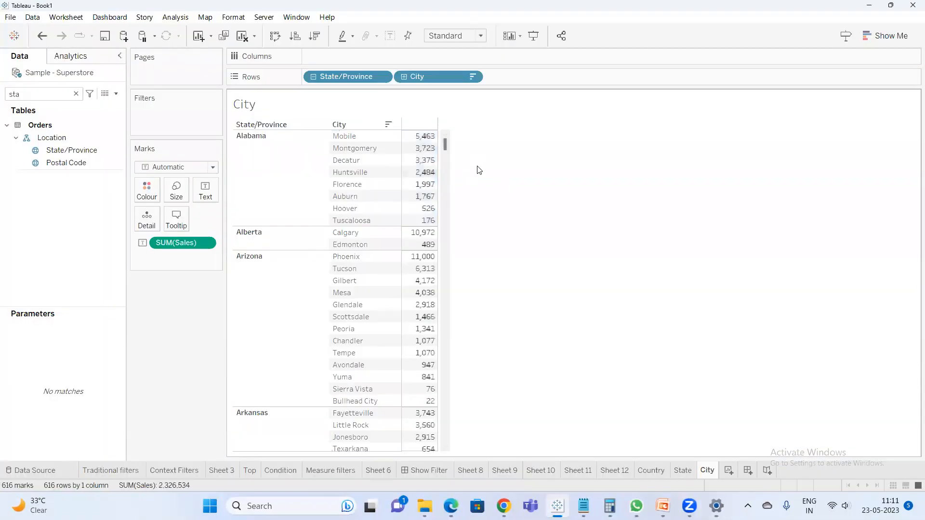
- Reselect the Alabama cities' sales values and compare their total with Alabama's sales on the State sheet
{"action": "left_click_drag", "start_coordinate": [419, 224], "coordinate": [411, 137]}
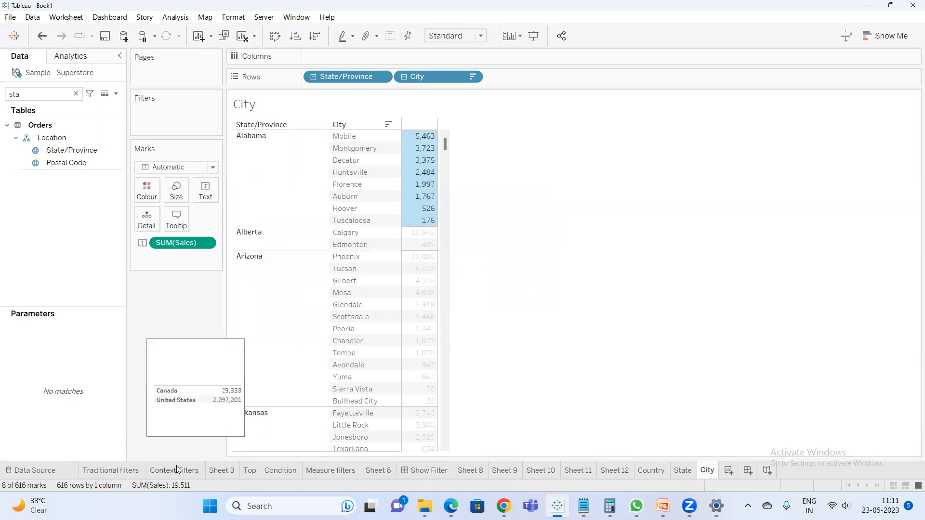
{"action": "left_click", "coordinate": [689, 472]}
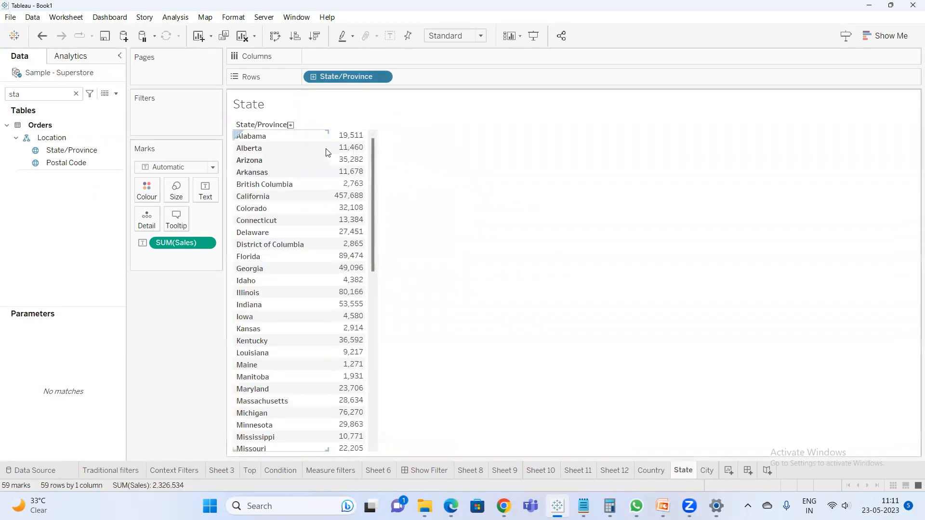
{"action": "mouse_move", "coordinate": [346, 139]}
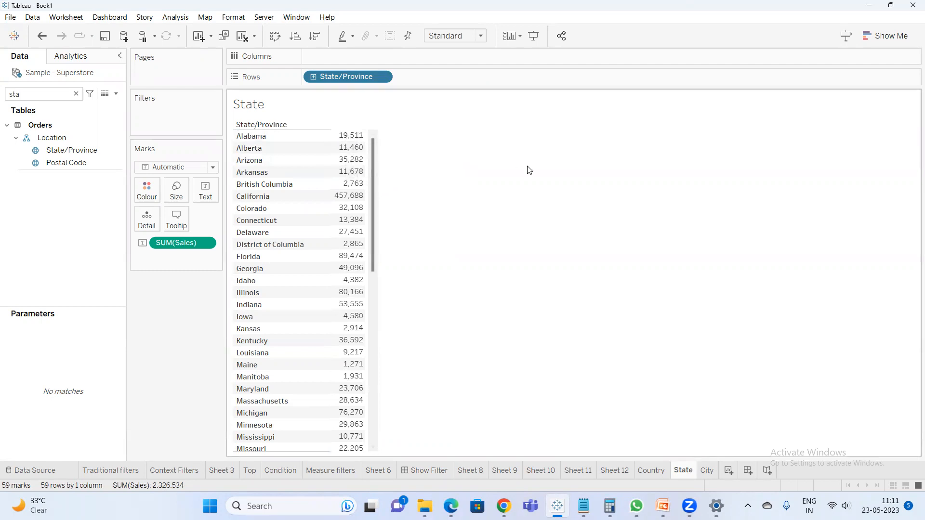
- From the Country sheet, add a worksheet filter action with Country as its source sheet
{"action": "left_click", "coordinate": [647, 470]}
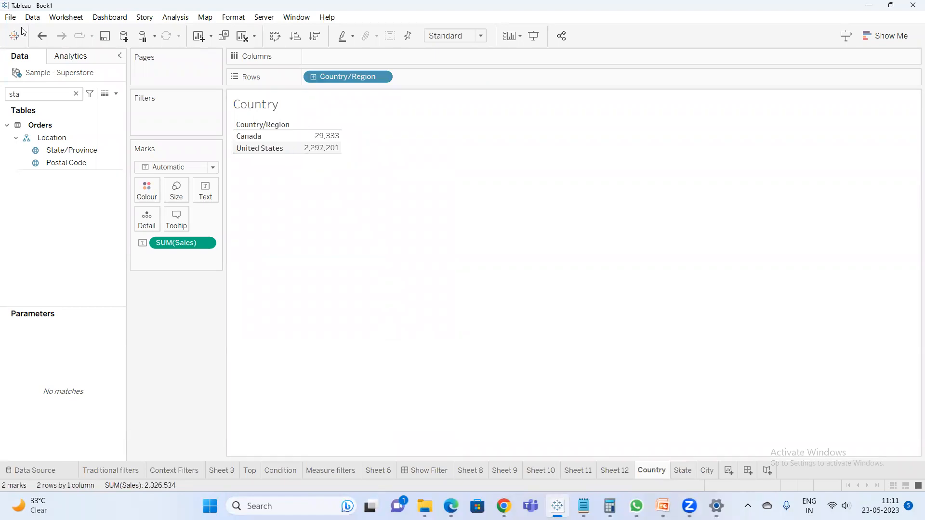
{"action": "left_click", "coordinate": [68, 18]}
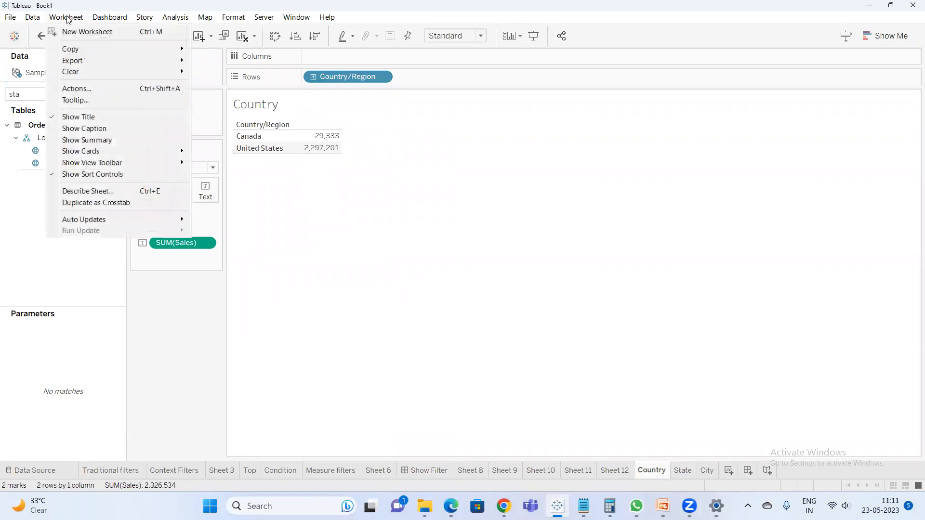
{"action": "left_click", "coordinate": [94, 87]}
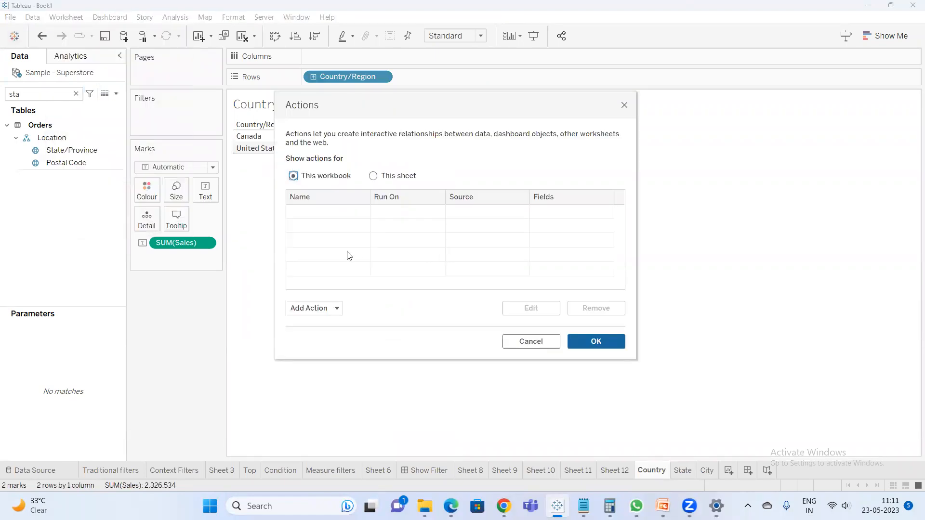
{"action": "left_click", "coordinate": [326, 309]}
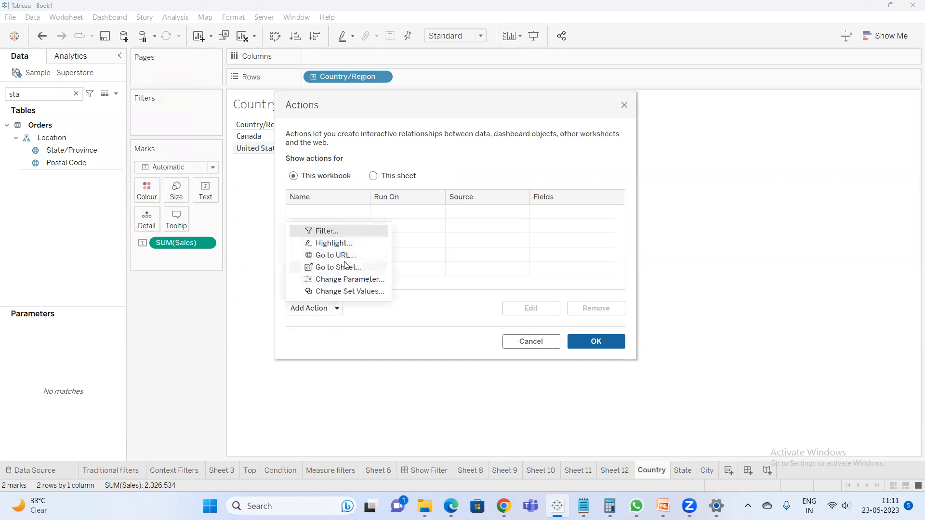
{"action": "left_click", "coordinate": [332, 232]}
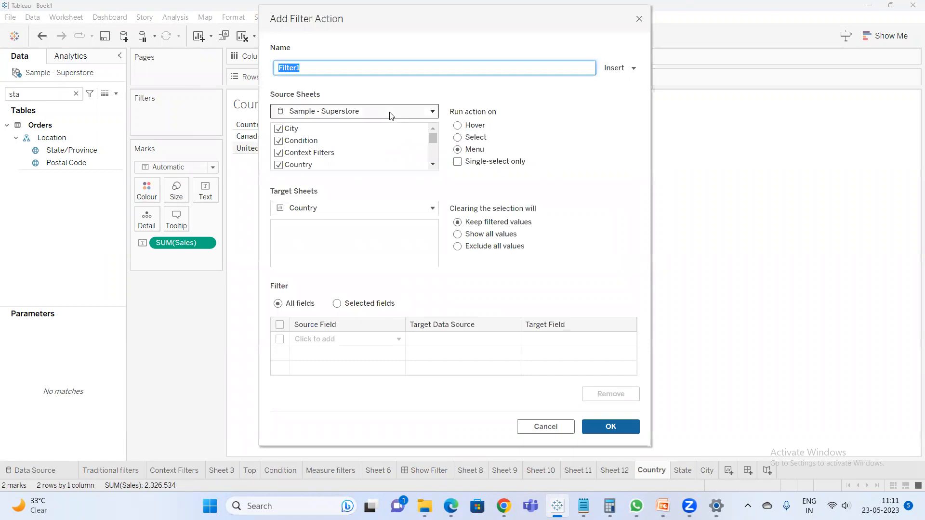
{"action": "left_click", "coordinate": [376, 115]}
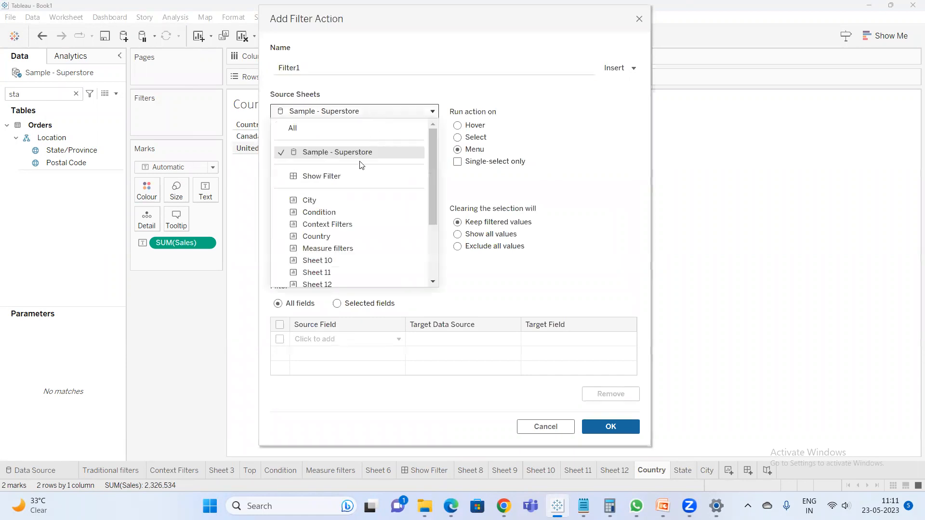
{"action": "left_click", "coordinate": [316, 236]}
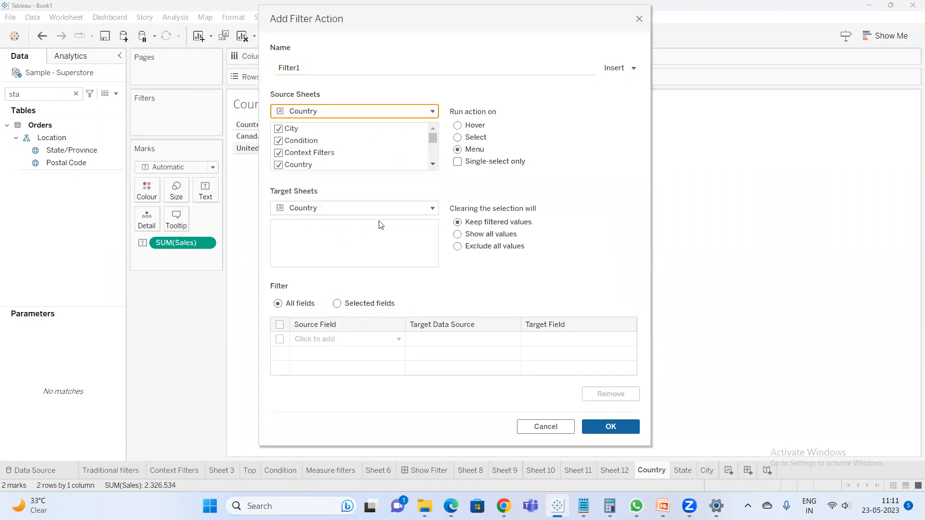
- Write a new Notepad note with the headings Source and Target above Country sheet and State Sheet
{"action": "key", "text": "super"}
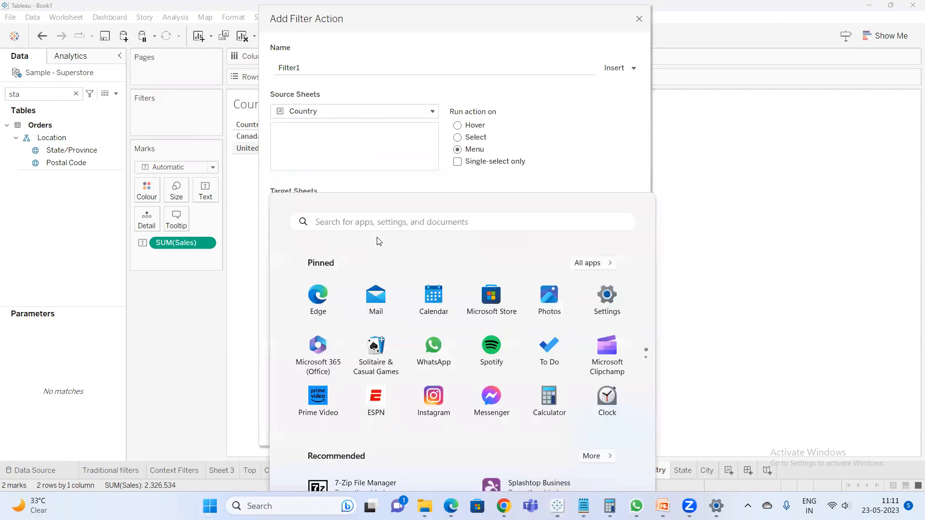
{"action": "type", "text": "note"}
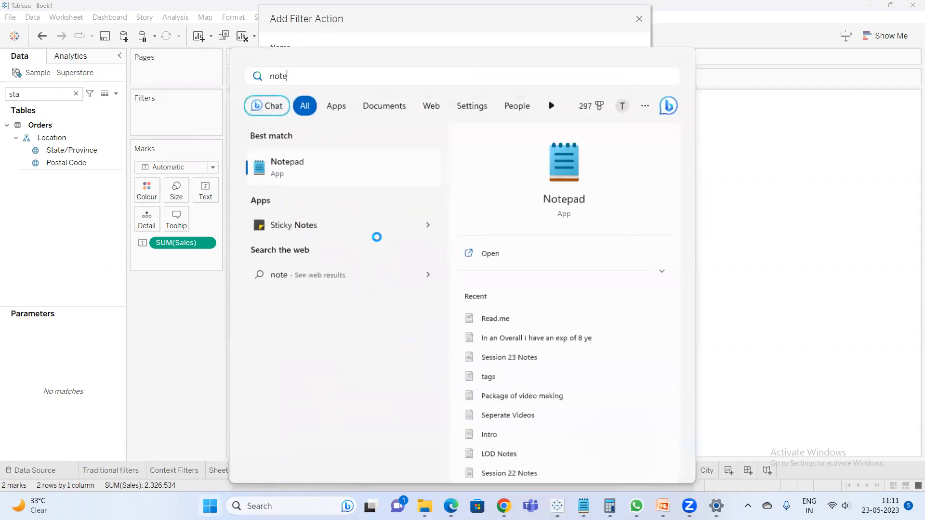
{"action": "key", "text": "Return"}
{"action": "type", "text": "Source"}
{"action": "key", "text": "Return"}
{"action": "key", "text": "Return"}
{"action": "type", "text": "Country sheet"}
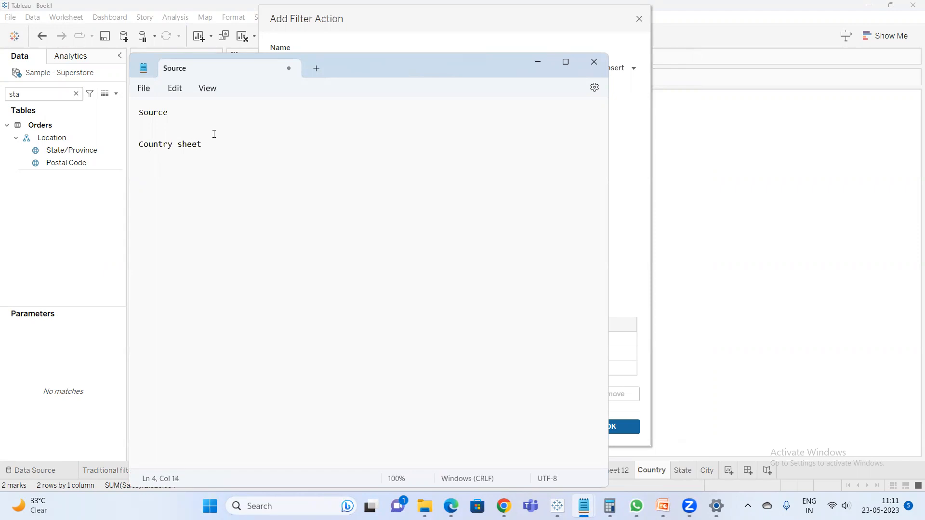
{"action": "left_click", "coordinate": [199, 110]}
{"action": "type", "text": "Targe"}
{"action": "key", "text": "Down"}
{"action": "key", "text": "Down"}
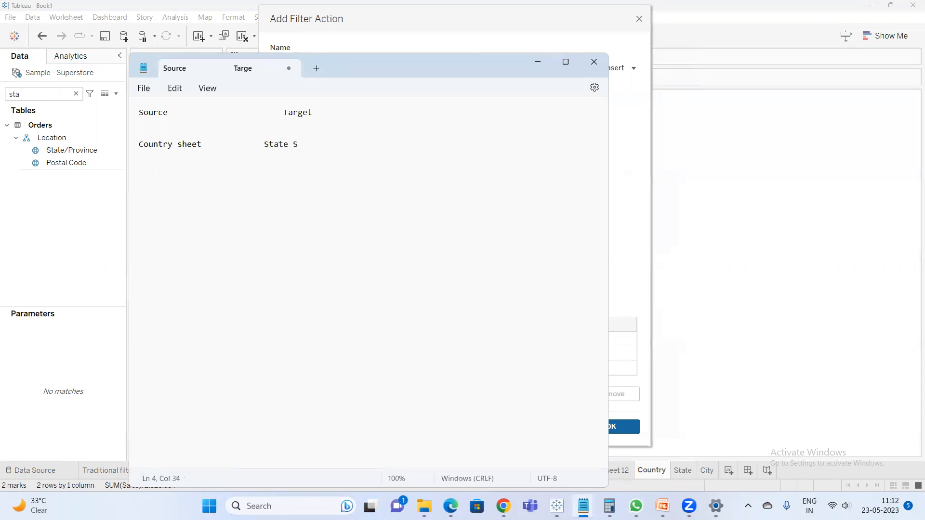
- Back in the Tableau filter action, make it run on Select and choose State as the target sheet
{"action": "left_click", "coordinate": [701, 237]}
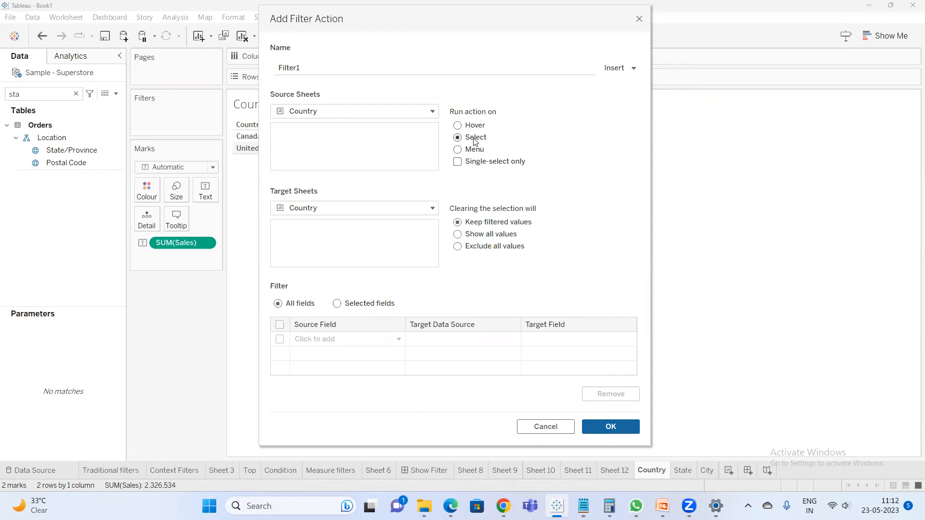
{"action": "left_click", "coordinate": [337, 212]}
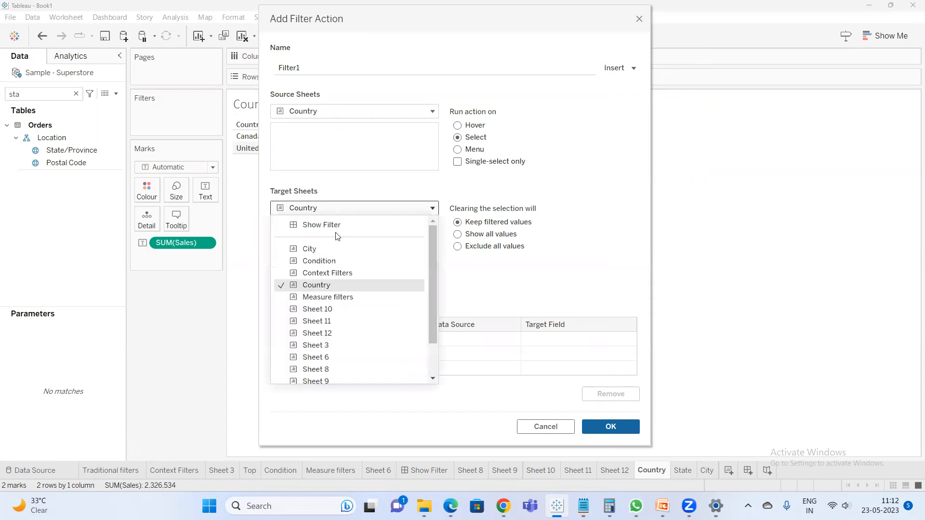
{"action": "scroll", "coordinate": [342, 269], "scroll_direction": "down", "scroll_amount": 2}
{"action": "scroll", "coordinate": [337, 376], "scroll_direction": "up", "scroll_amount": 1}
{"action": "scroll", "coordinate": [337, 384], "scroll_direction": "down", "scroll_amount": 1}
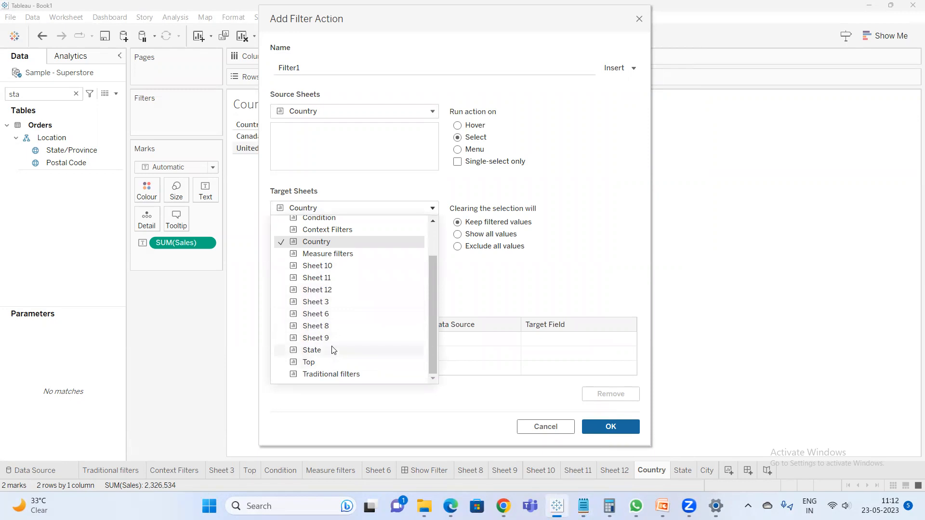
{"action": "left_click", "coordinate": [343, 350]}
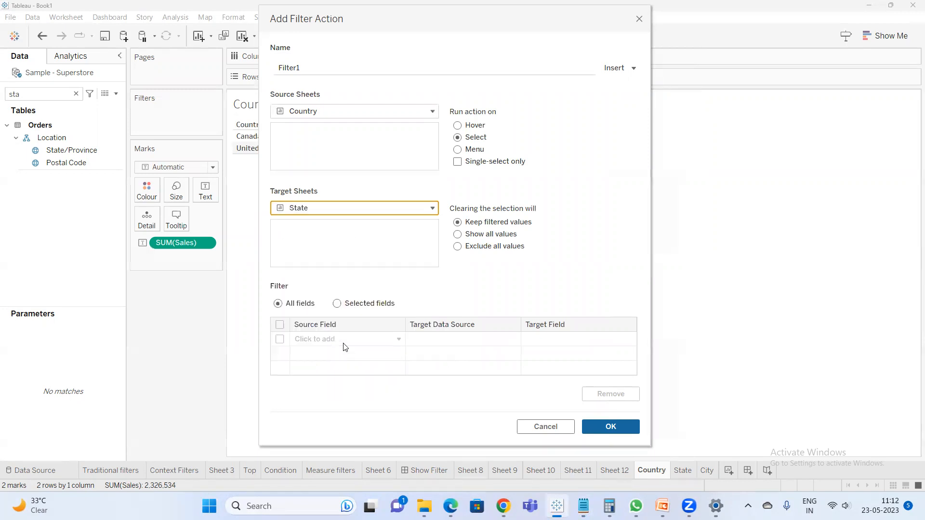
- Set clearing the selection to show all values and save the filter action
{"action": "left_click", "coordinate": [478, 239]}
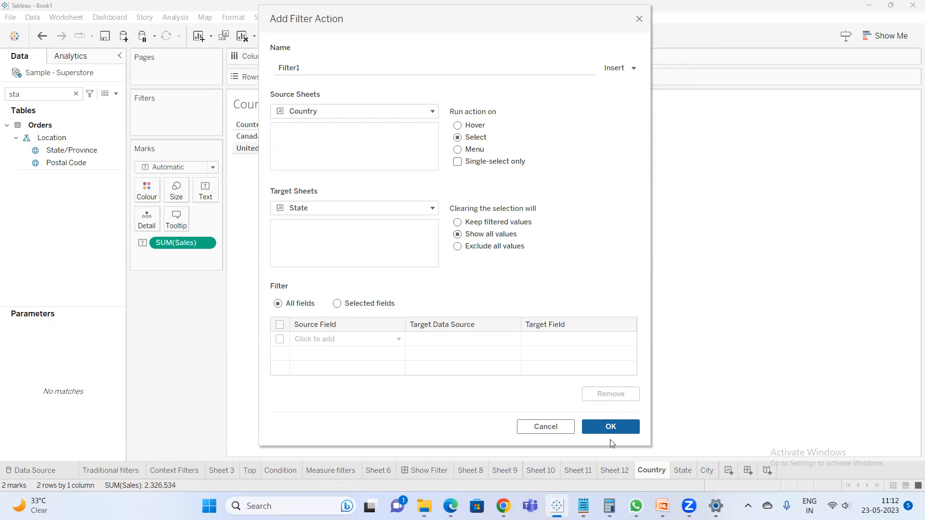
{"action": "left_click", "coordinate": [609, 427]}
{"action": "key", "text": "alt+Tab"}
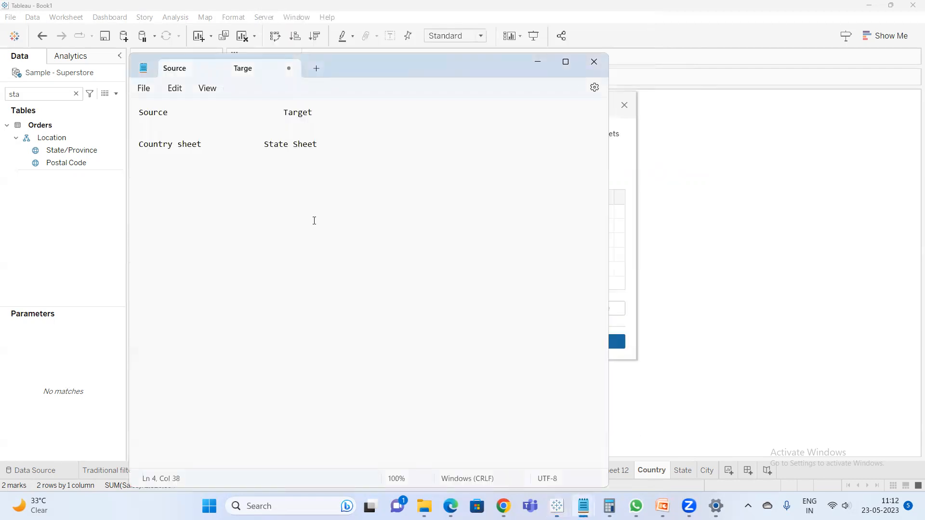
{"action": "left_click", "coordinate": [538, 64]}
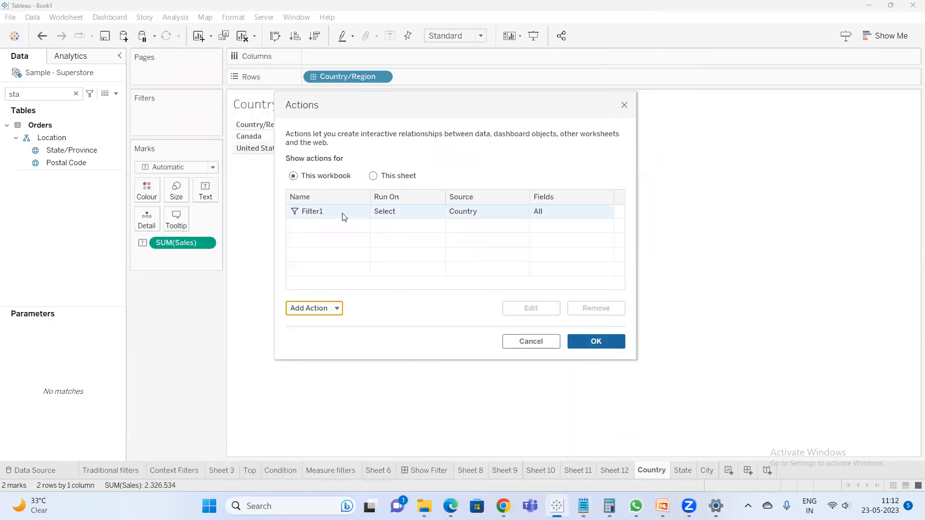
{"action": "left_click", "coordinate": [584, 340]}
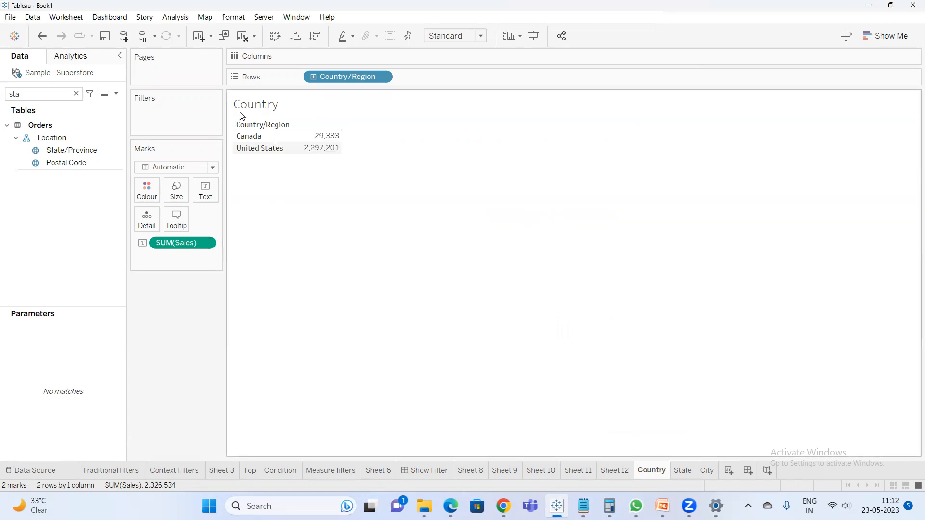
- Review the source and target sheets in the Notepad note and return to the Country sheet
{"action": "mouse_move", "coordinate": [323, 138]}
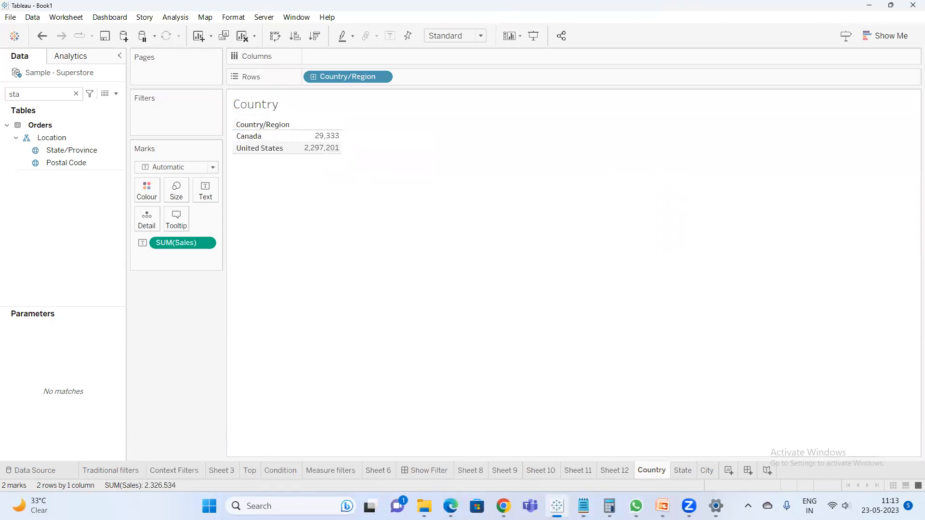
{"action": "mouse_move", "coordinate": [583, 505]}
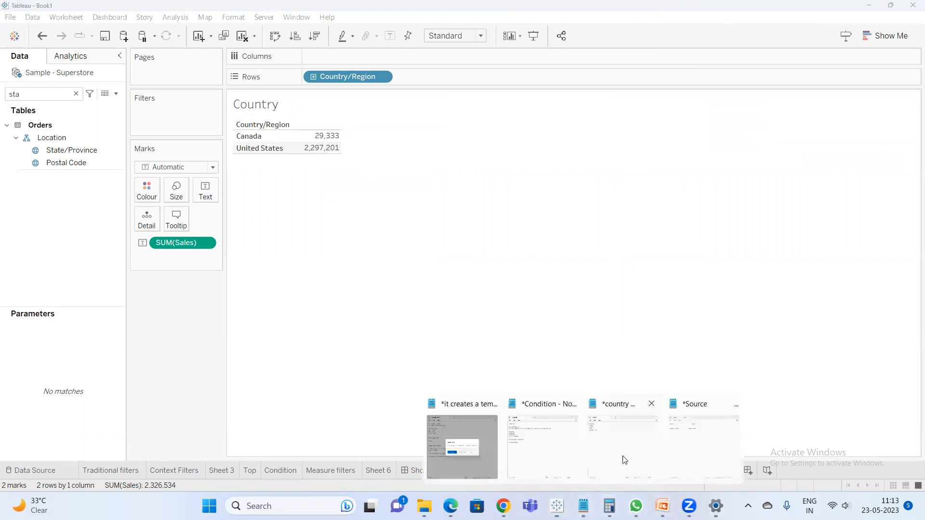
{"action": "left_click", "coordinate": [708, 446]}
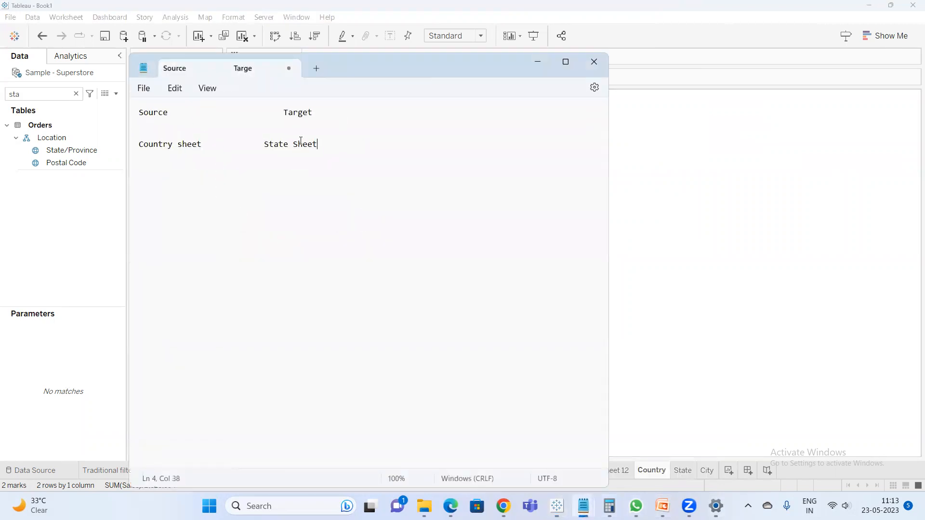
{"action": "left_click", "coordinate": [537, 62]}
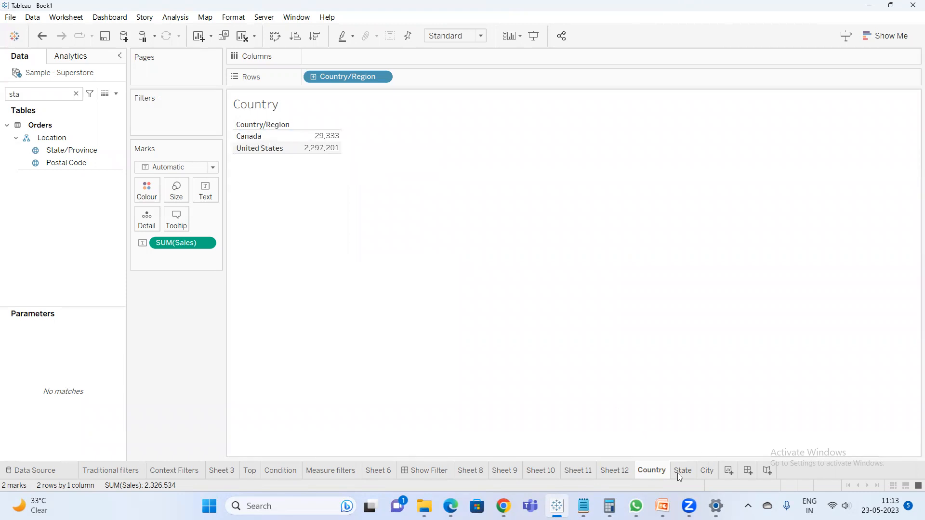
- Select Canada's sales on the Country sheet and inspect the Country/Region action filter applied to the State sheet
{"action": "left_click", "coordinate": [326, 140]}
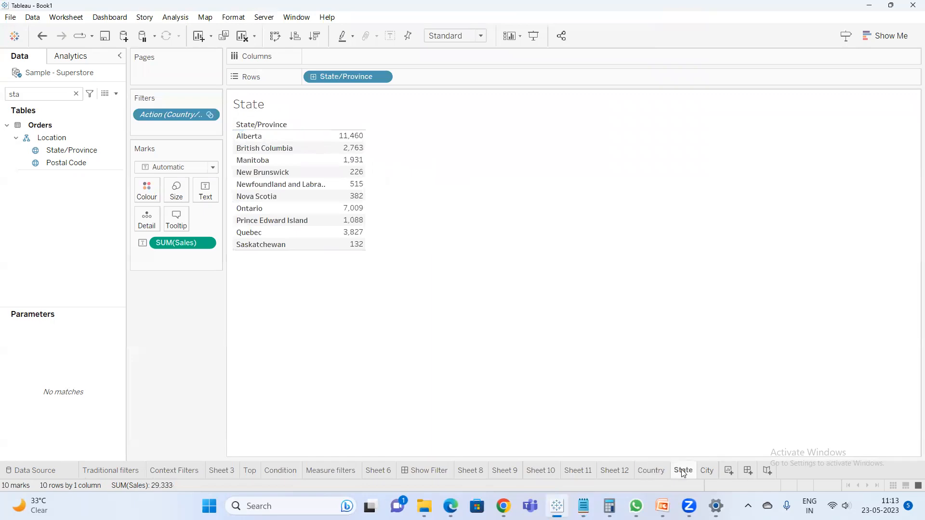
{"action": "double_click", "coordinate": [173, 116]}
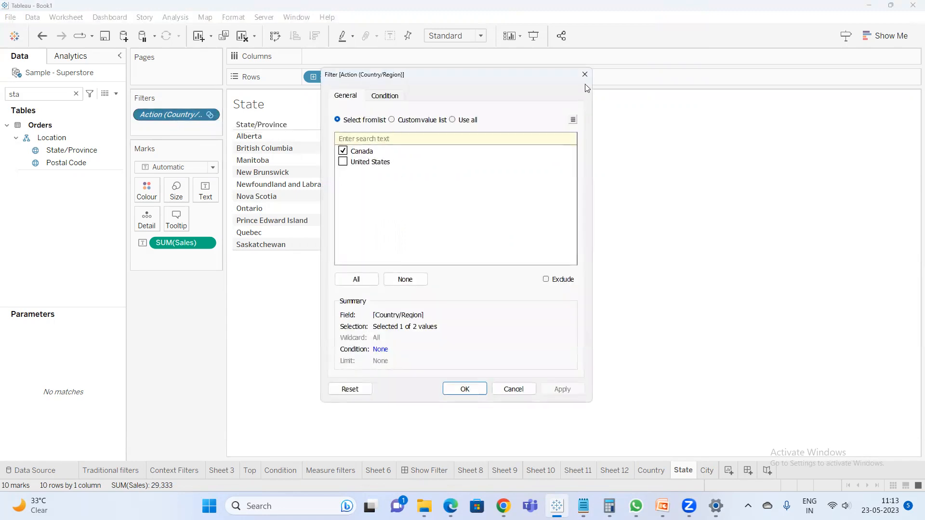
{"action": "left_click", "coordinate": [584, 75]}
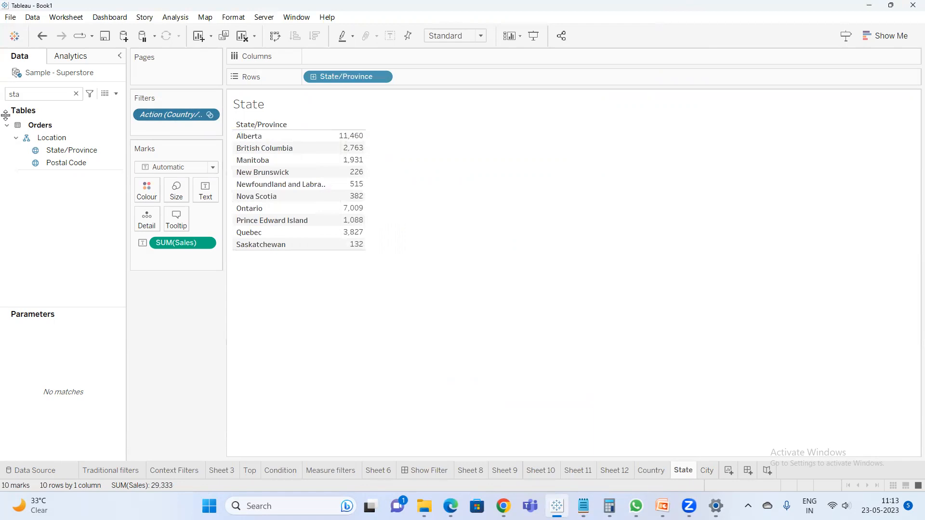
- Find the Country/Region field by searching "cou" and add it to the State sheet's rows ahead of State/Province
{"action": "left_click", "coordinate": [29, 92]}
{"action": "key", "text": "BackSpace"}
{"action": "key", "text": "BackSpace"}
{"action": "key", "text": "BackSpace"}
{"action": "type", "text": "cou"}
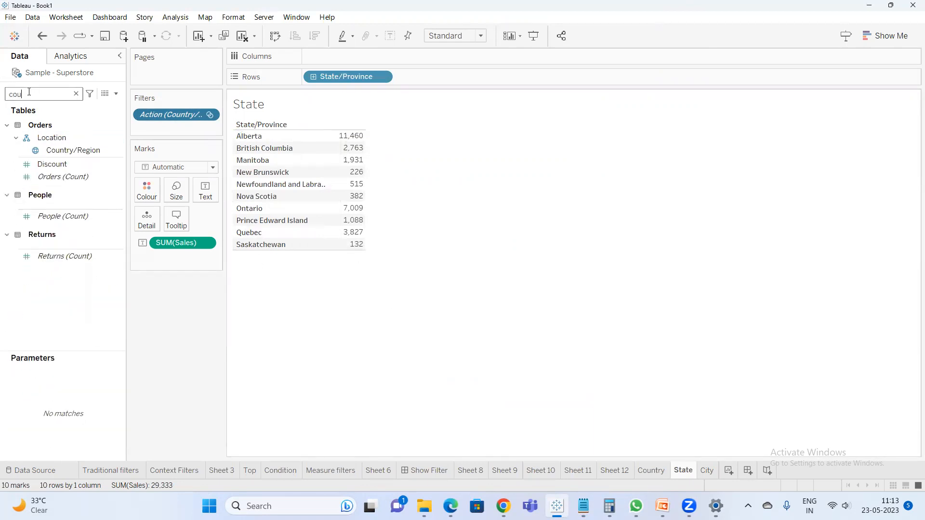
{"action": "left_click_drag", "start_coordinate": [59, 153], "coordinate": [313, 79]}
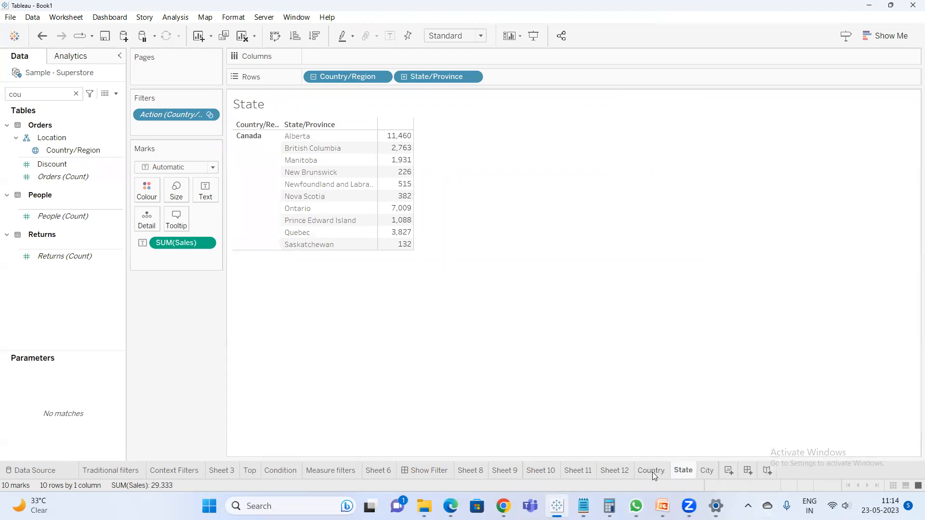
- Return to the Country sheet and select the United States sales value to filter the State sheet by that country
{"action": "left_click", "coordinate": [653, 470]}
{"action": "left_click", "coordinate": [262, 271]}
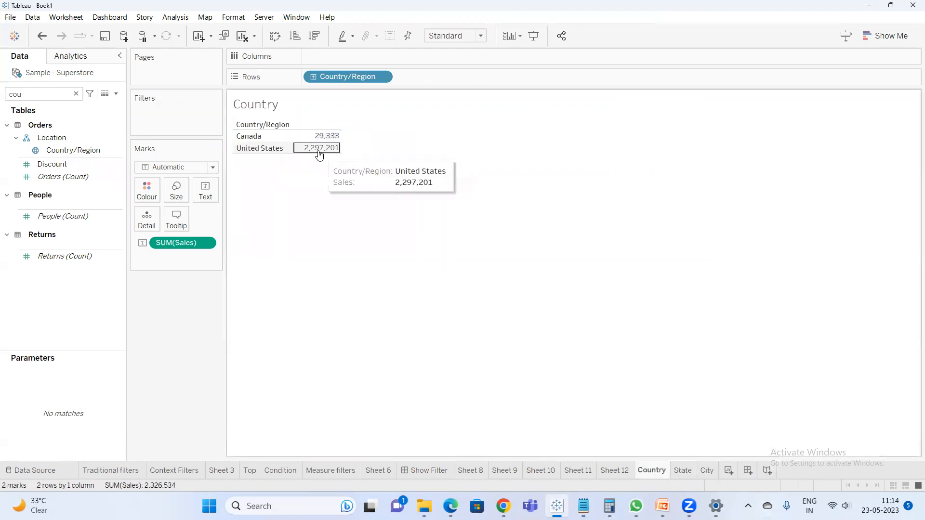
{"action": "left_click", "coordinate": [321, 150]}
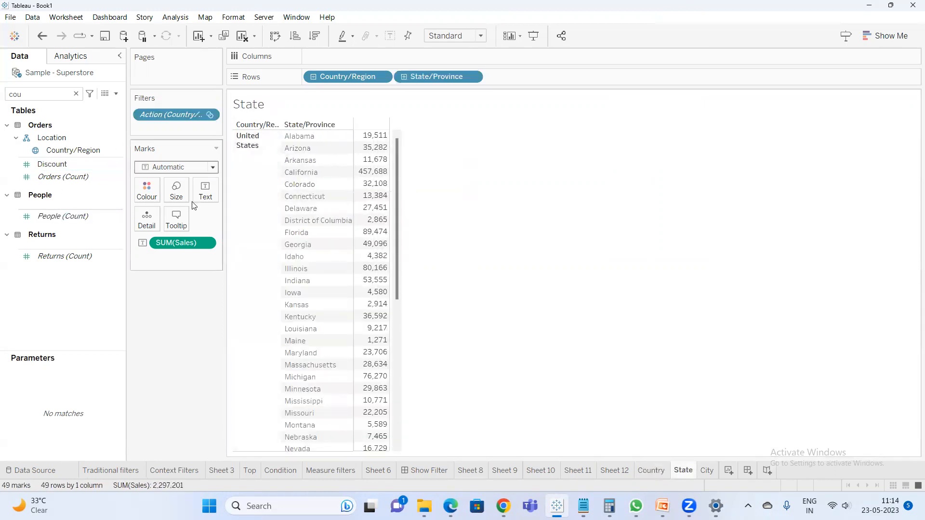
{"action": "left_click_drag", "start_coordinate": [398, 196], "coordinate": [417, 150]}
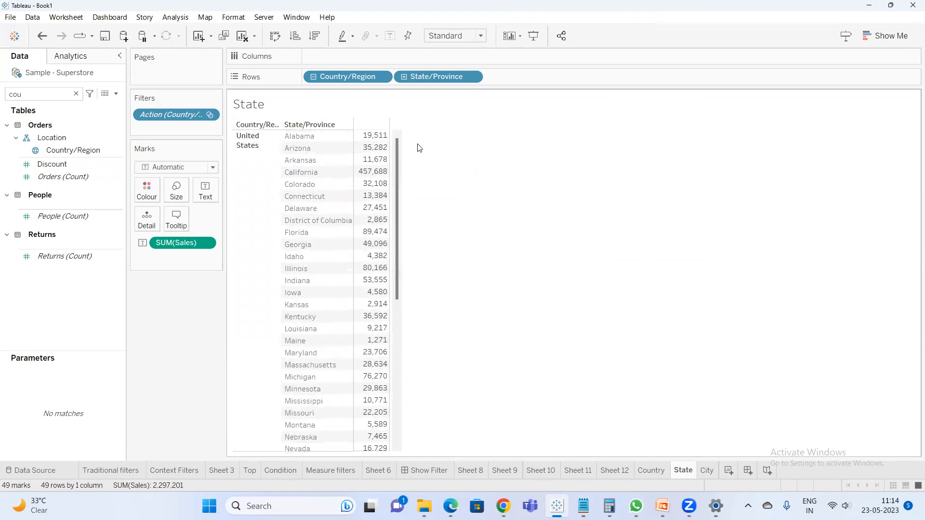
{"action": "left_click", "coordinate": [68, 17]}
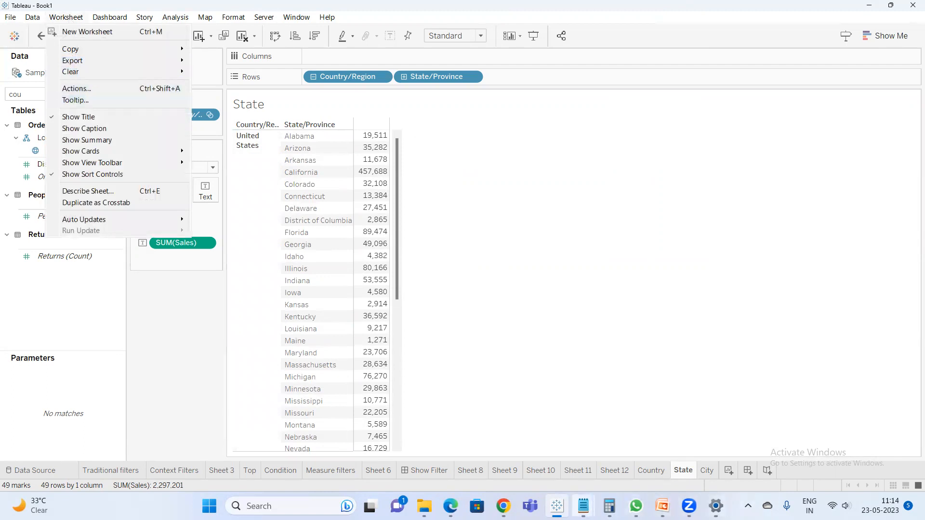
- In the Notepad note, indent the headings, number the Country sheet line 1 and add line 2 pairing State Sheet with City Sheet
{"action": "left_click", "coordinate": [583, 506]}
{"action": "left_click", "coordinate": [701, 451]}
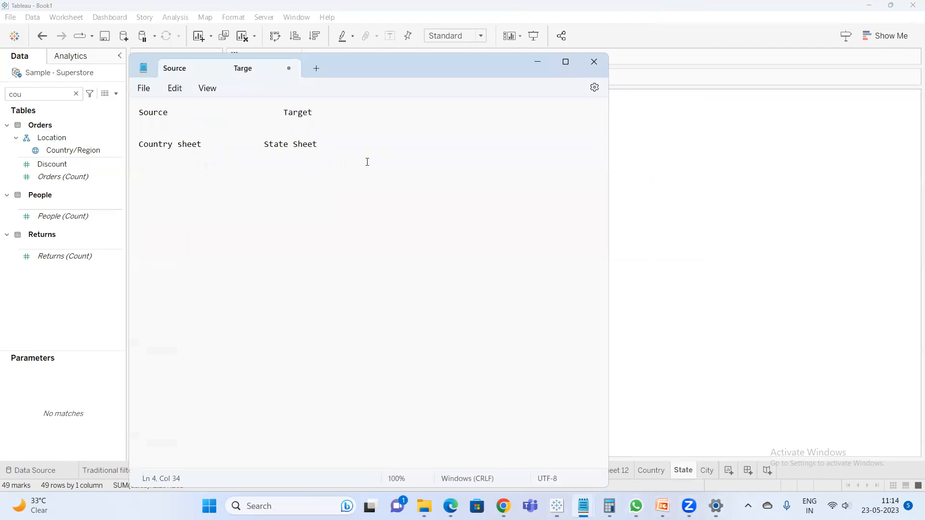
{"action": "left_click", "coordinate": [140, 145]}
{"action": "type", "text": "1."}
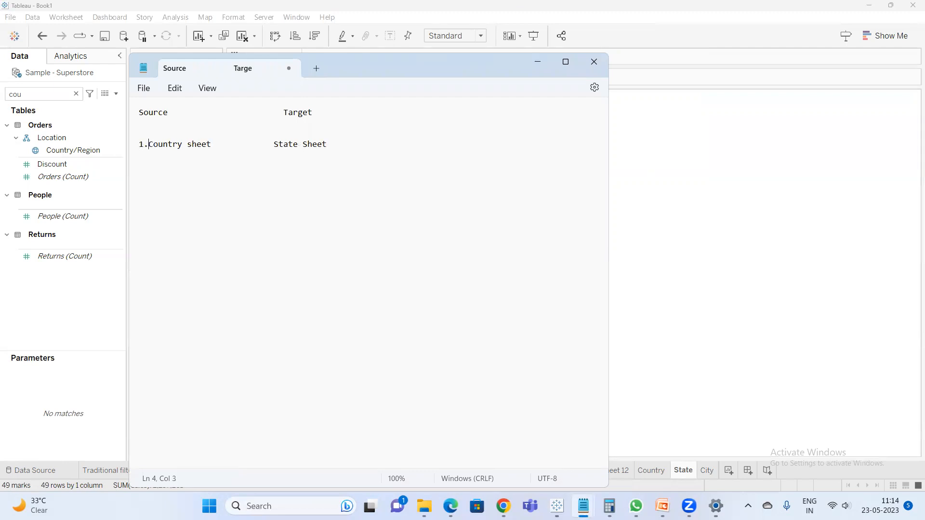
{"action": "left_click", "coordinate": [141, 113]}
{"action": "left_click", "coordinate": [344, 144]}
{"action": "key", "text": "Return"}
{"action": "type", "text": "2.State Sheet        "}
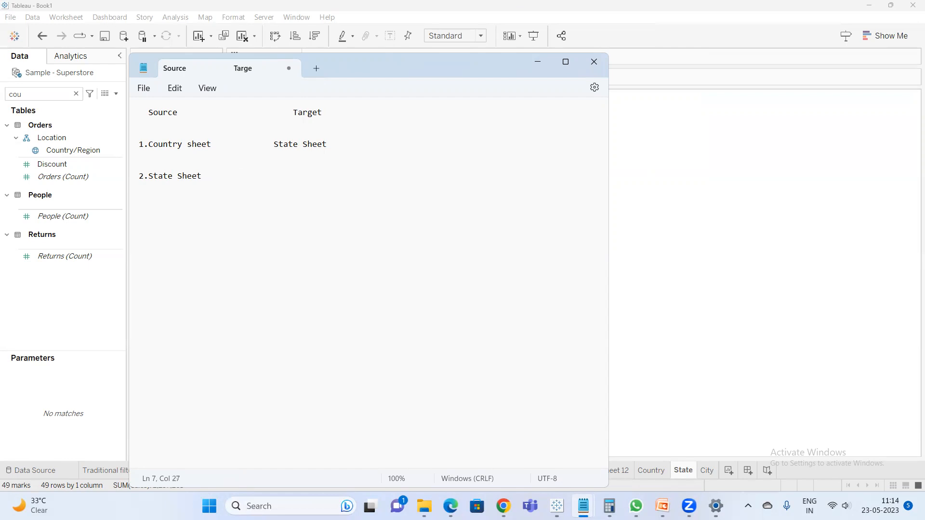
{"action": "type", "text": "       City Sheet"}
- Append "(where I do click)" to the note's Source heading and close up the extra spaces before Target
{"action": "left_click", "coordinate": [194, 112]}
{"action": "left_click", "coordinate": [179, 112]}
{"action": "type", "text": "(where"}
{"action": "key", "text": "BackSpace"}
{"action": "key", "text": "BackSpace"}
{"action": "type", "text": "e I do c"}
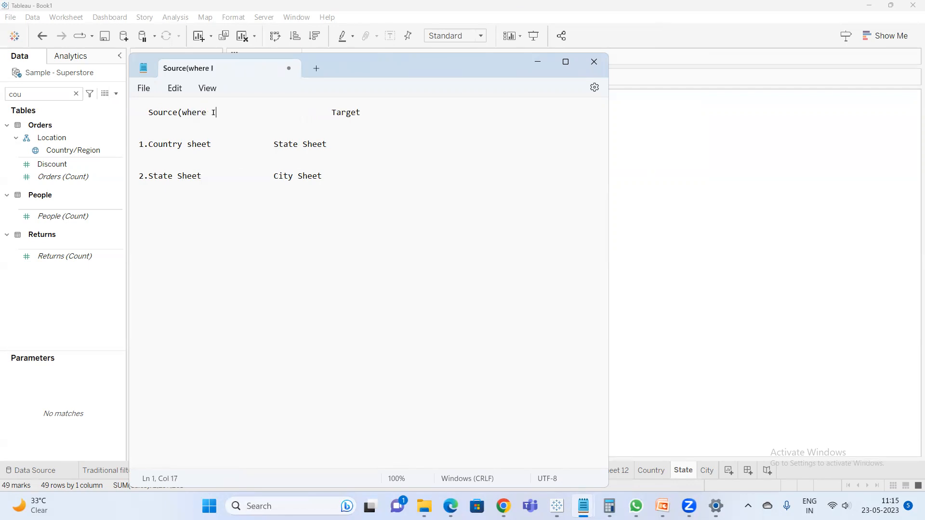
{"action": "type", "text": "lick)"}
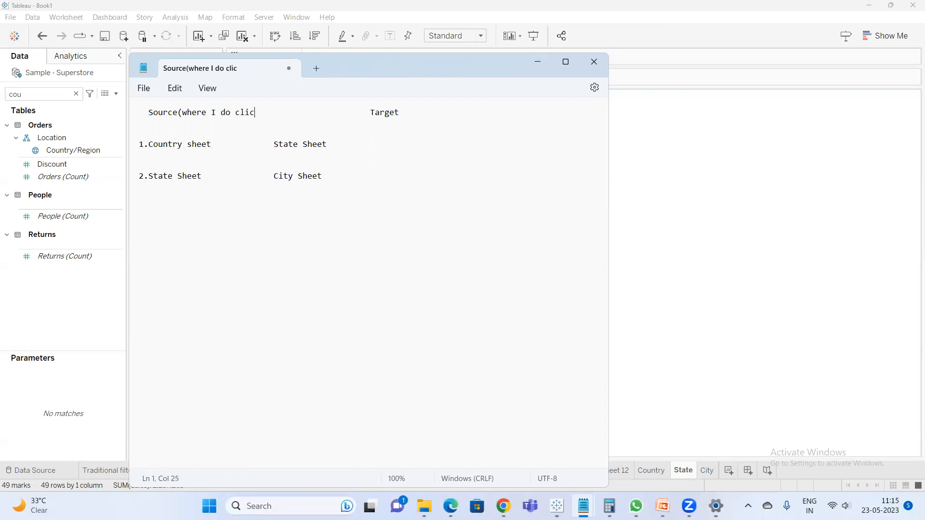
{"action": "key", "text": "Delete"}
{"action": "key", "text": "Delete"}
{"action": "key", "text": "Delete"}
{"action": "key", "text": "Delete"}
{"action": "key", "text": "Delete"}
{"action": "key", "text": "Delete"}
{"action": "key", "text": "Delete"}
{"action": "key", "text": "Delete"}
{"action": "key", "text": "Delete"}
{"action": "key", "text": "Delete"}
{"action": "key", "text": "Delete"}
{"action": "key", "text": "Delete"}
{"action": "key", "text": "Delete"}
{"action": "key", "text": "Delete"}
{"action": "key", "text": "Delete"}
{"action": "key", "text": "Delete"}
{"action": "key", "text": "Delete"}
{"action": "key", "text": "Delete"}
{"action": "key", "text": "Delete"}
- Append "(it will take to this sheet with whatever filter action)" to the note's Target heading
{"action": "left_click", "coordinate": [271, 144]}
{"action": "left_click", "coordinate": [329, 115]}
{"action": "type", "text": "("}
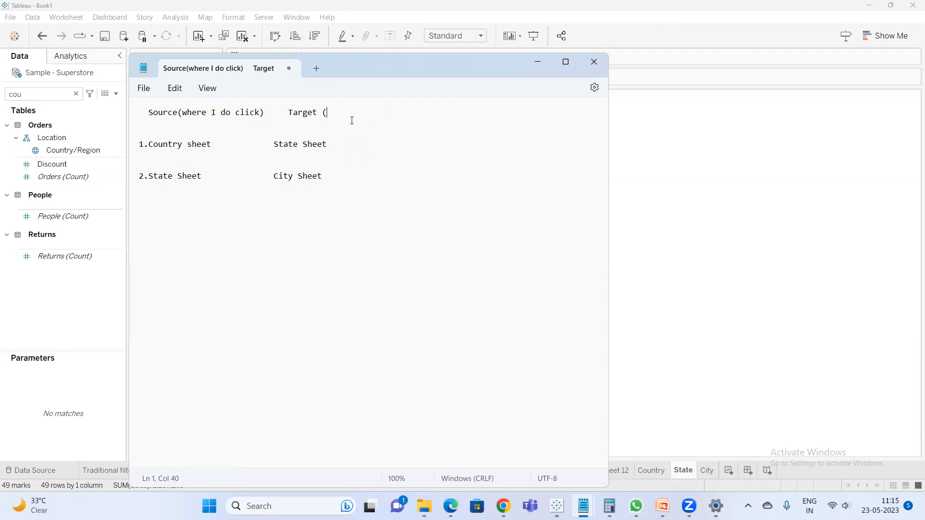
{"action": "type", "text": "it will take to this sheet)"}
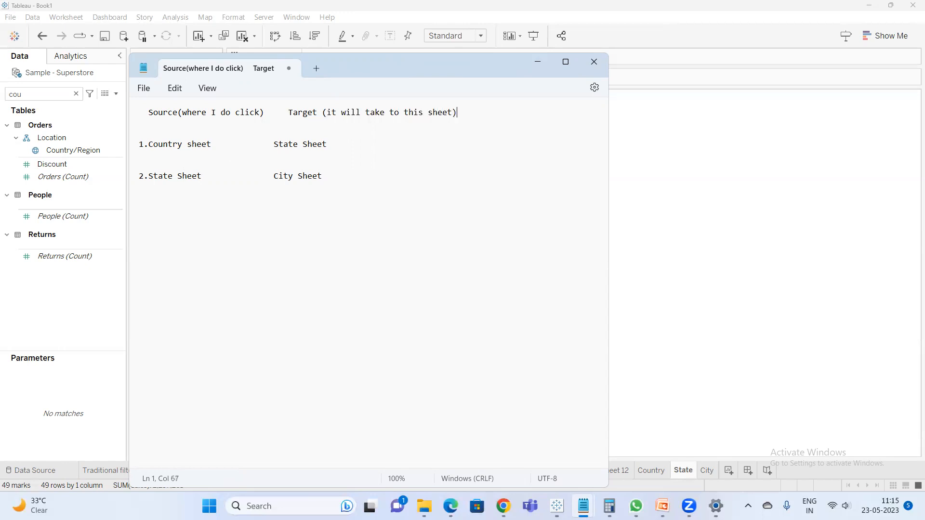
{"action": "left_click", "coordinate": [455, 113]}
{"action": "type", "text": "with whatever filter action"}
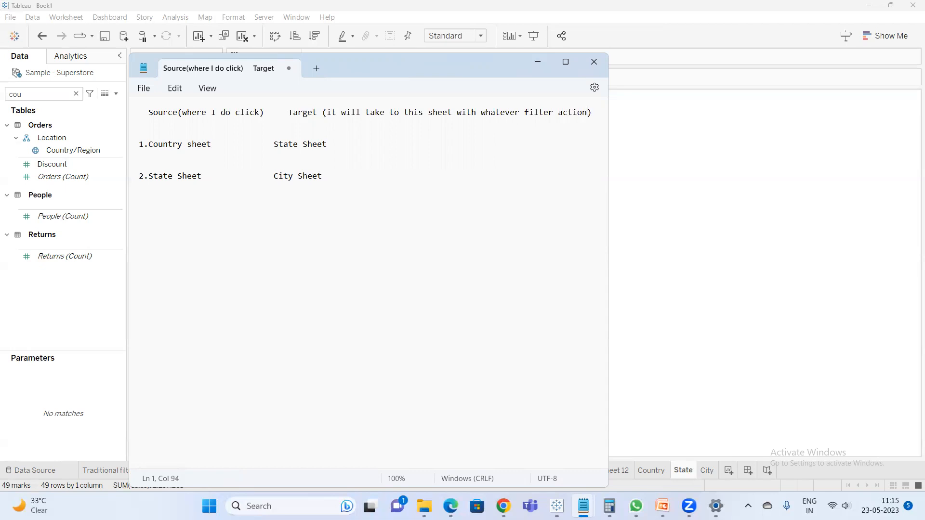
- Back in Tableau, rename the existing Country filter action to "Country(Source) & State (Target)" and save it
{"action": "left_click", "coordinate": [648, 284]}
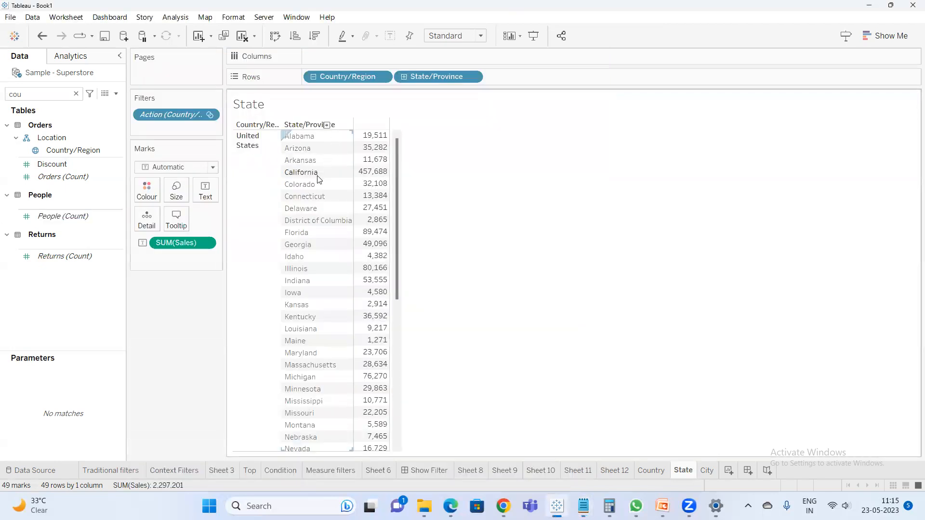
{"action": "left_click", "coordinate": [64, 17]}
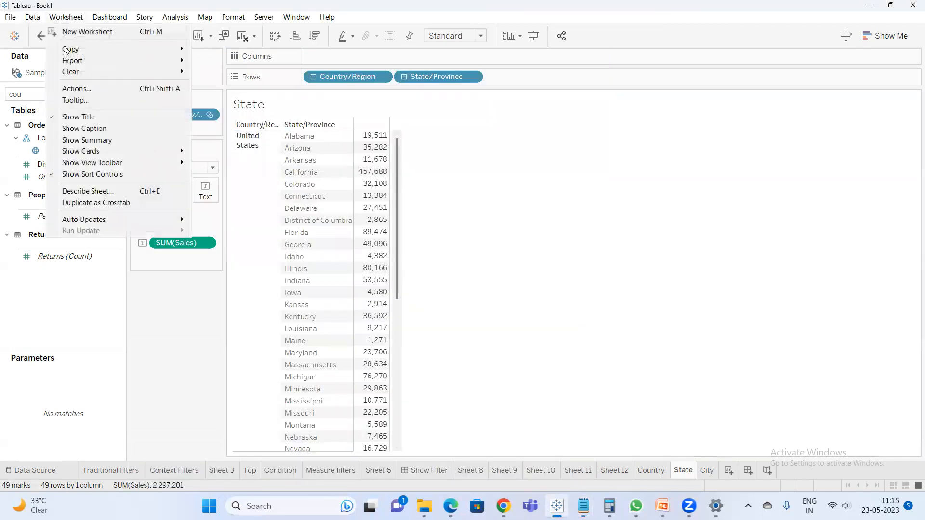
{"action": "left_click", "coordinate": [84, 89]}
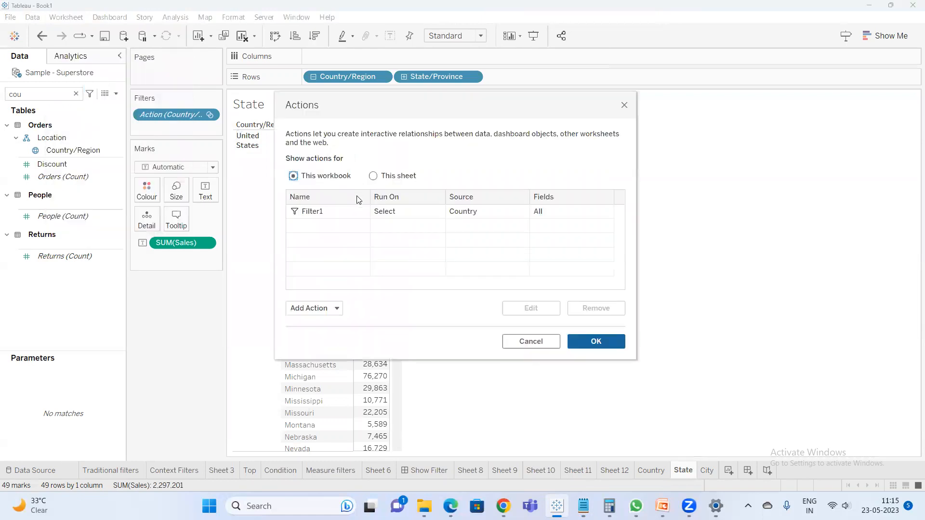
{"action": "left_click", "coordinate": [351, 212]}
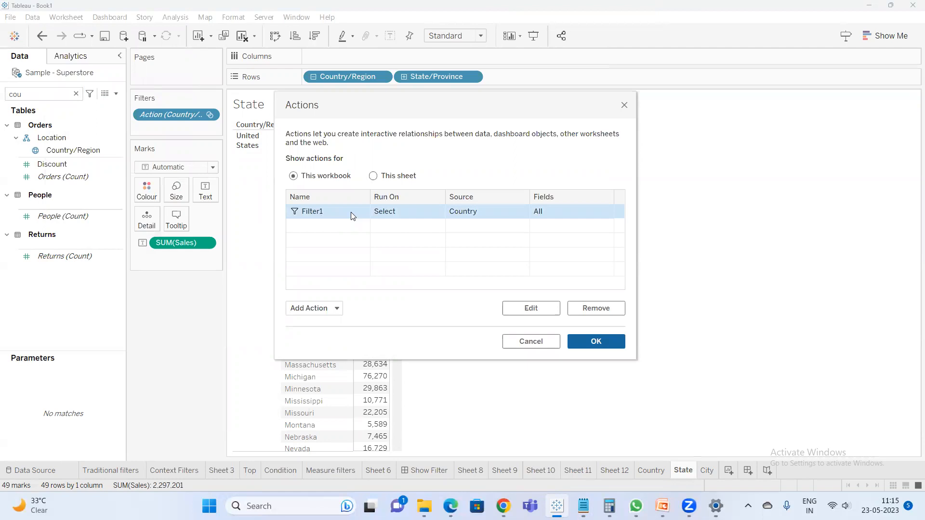
{"action": "double_click", "coordinate": [350, 212]}
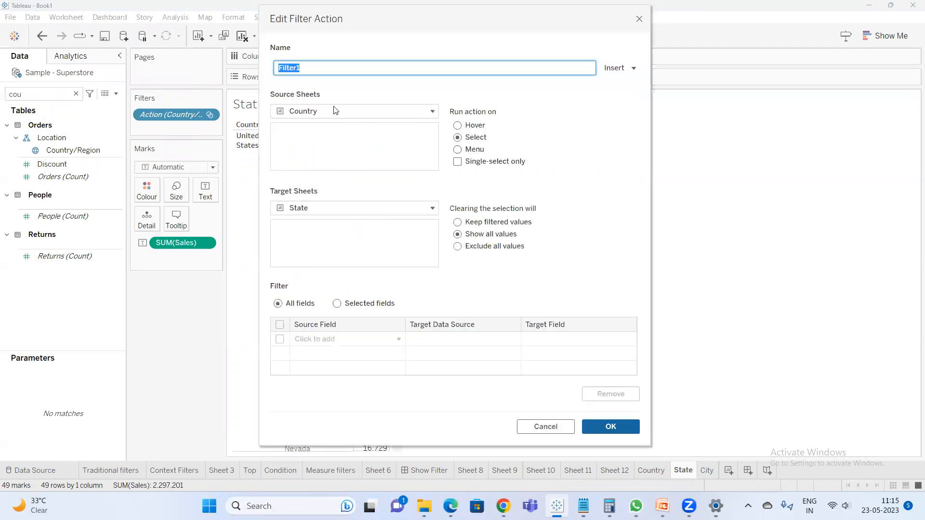
{"action": "left_click_drag", "start_coordinate": [291, 68], "coordinate": [183, 51]}
{"action": "key", "text": "ctrl+a"}
{"action": "type", "text": "Country(Source) & State"}
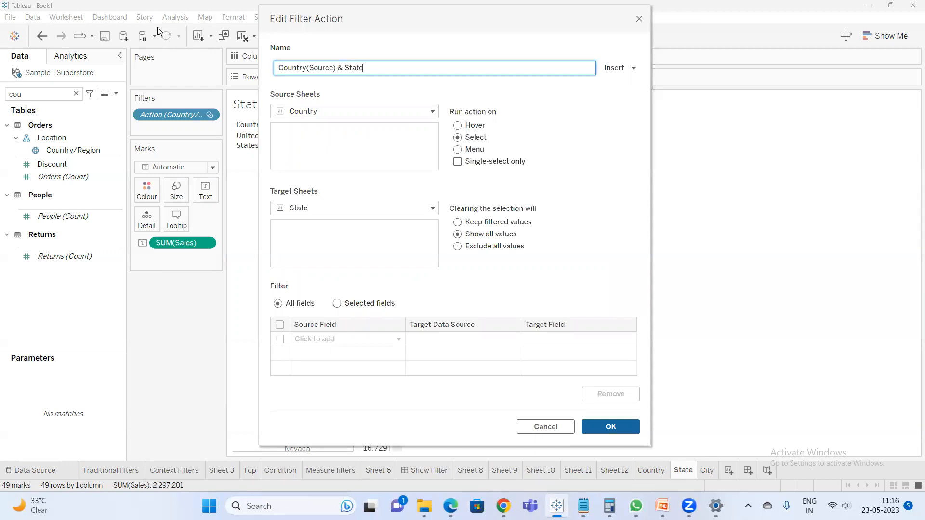
{"action": "type", "text": " (Target"}
{"action": "left_click", "coordinate": [610, 426]}
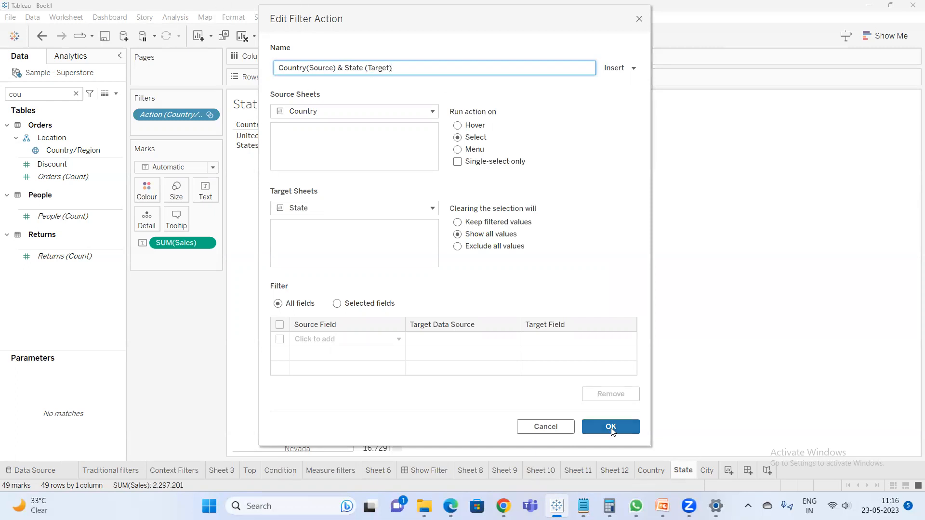
- Add a new filter action to the workbook and name it "State(Source) & City(Target)"
{"action": "left_click", "coordinate": [337, 309]}
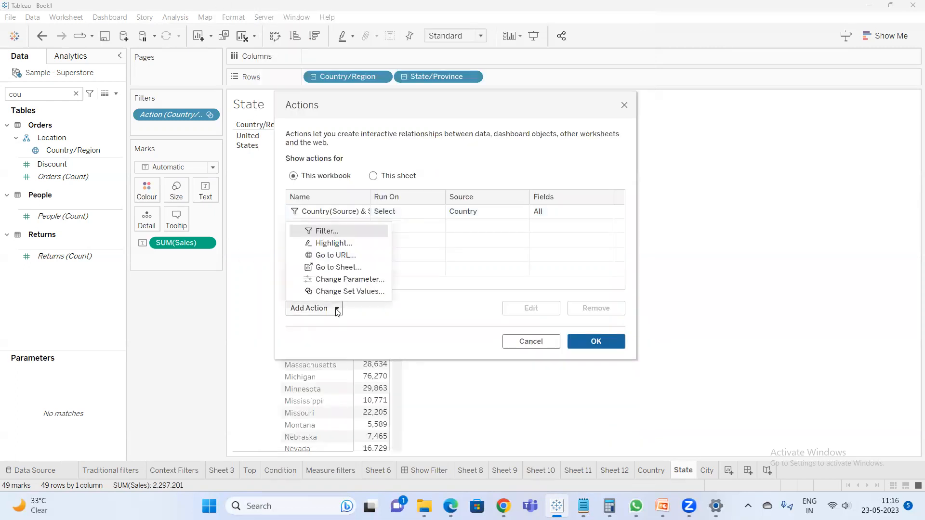
{"action": "left_click", "coordinate": [344, 233]}
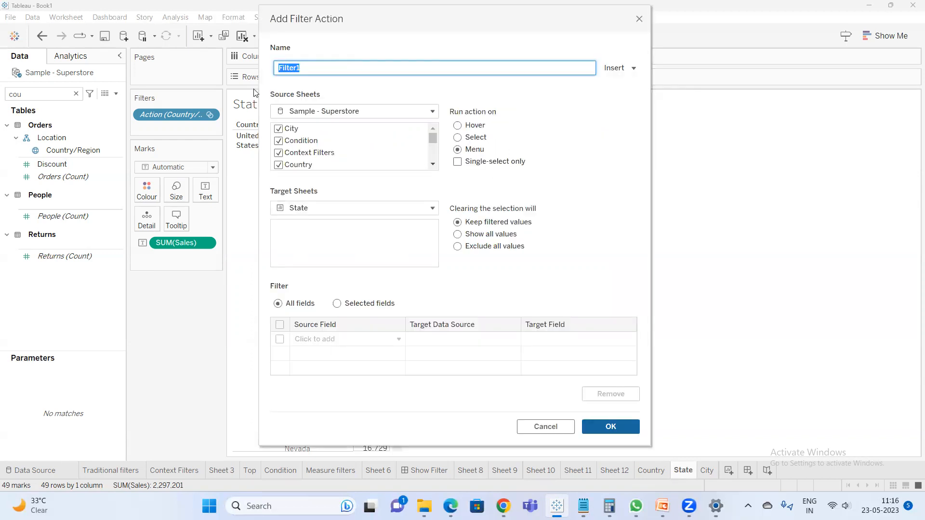
{"action": "left_click", "coordinate": [325, 73]}
{"action": "key", "text": "BackSpace"}
{"action": "key", "text": "BackSpace"}
{"action": "key", "text": "BackSpace"}
{"action": "key", "text": "BackSpace"}
{"action": "key", "text": "BackSpace"}
{"action": "key", "text": "BackSpace"}
{"action": "key", "text": "BackSpace"}
{"action": "type", "text": "State(Source0 &"}
{"action": "key", "text": "BackSpace"}
{"action": "key", "text": "BackSpace"}
{"action": "type", "text": "& City(Target"}
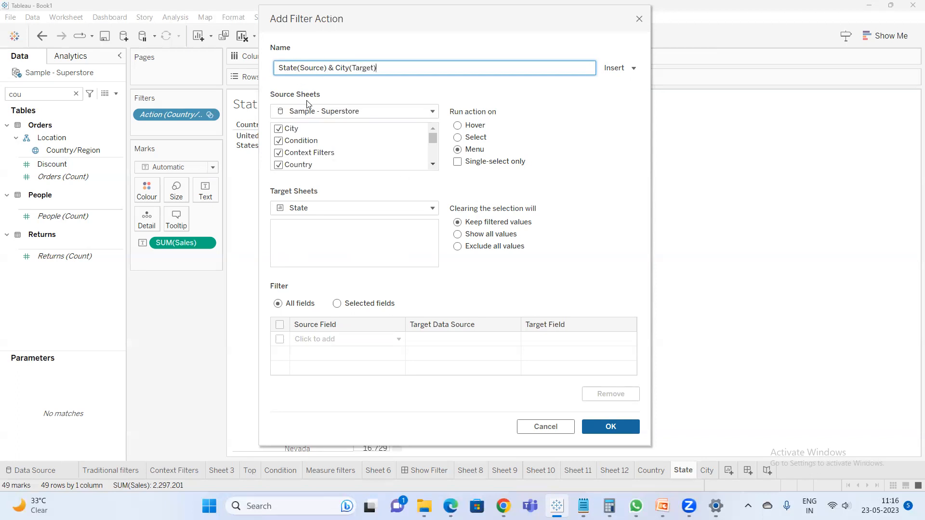
- Choose State as the new action's source sheet and make it run on Select
{"action": "left_click", "coordinate": [338, 115]}
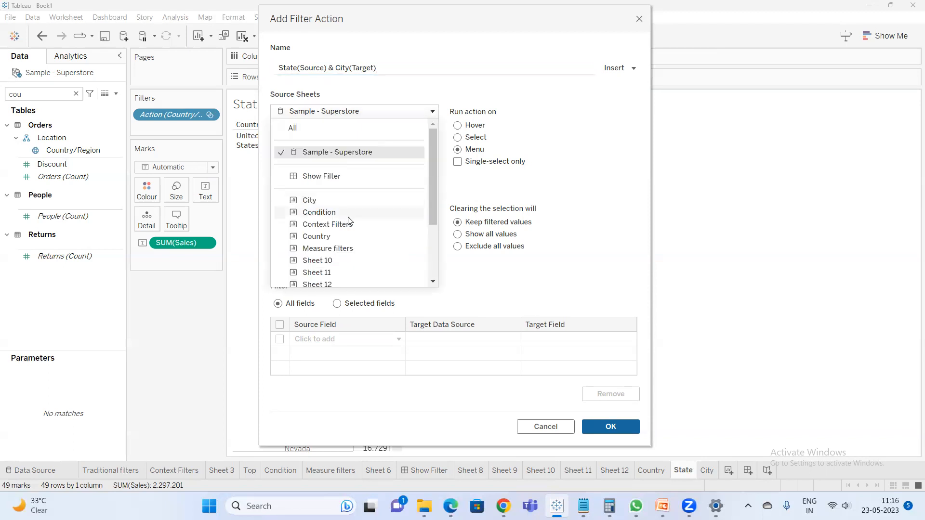
{"action": "scroll", "coordinate": [347, 221], "scroll_direction": "down", "scroll_amount": 3}
{"action": "left_click", "coordinate": [324, 254]}
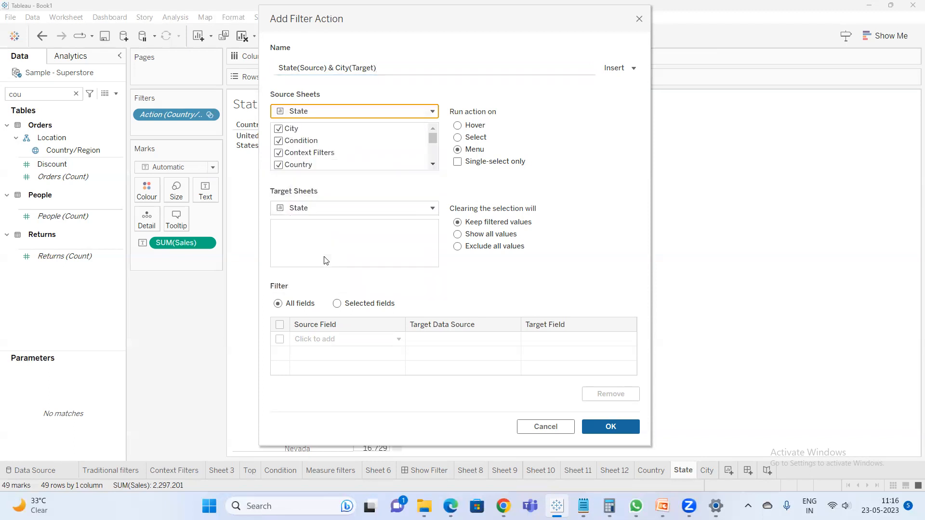
{"action": "left_click", "coordinate": [481, 141]}
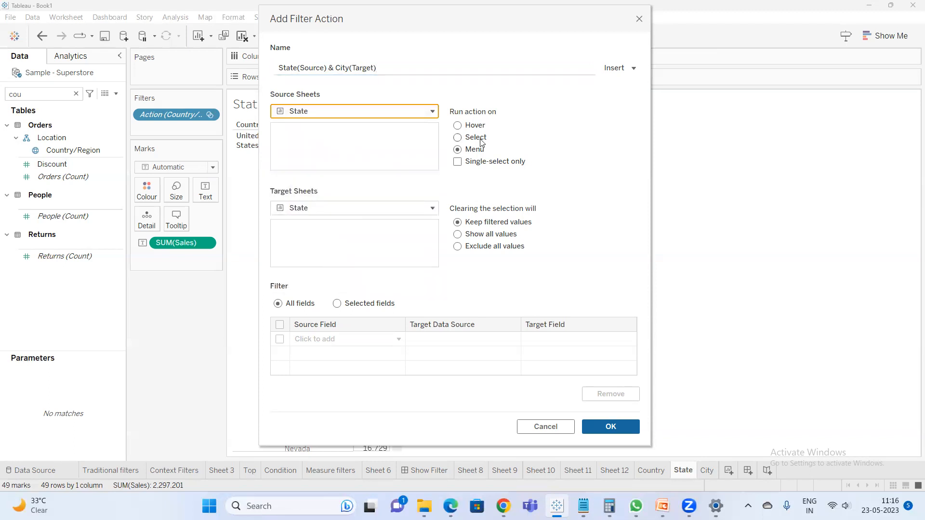
- Choose City as the target sheet, set clearing the selection to show all values, and save the filter action
{"action": "left_click", "coordinate": [353, 210]}
{"action": "scroll", "coordinate": [340, 268], "scroll_direction": "down", "scroll_amount": 2}
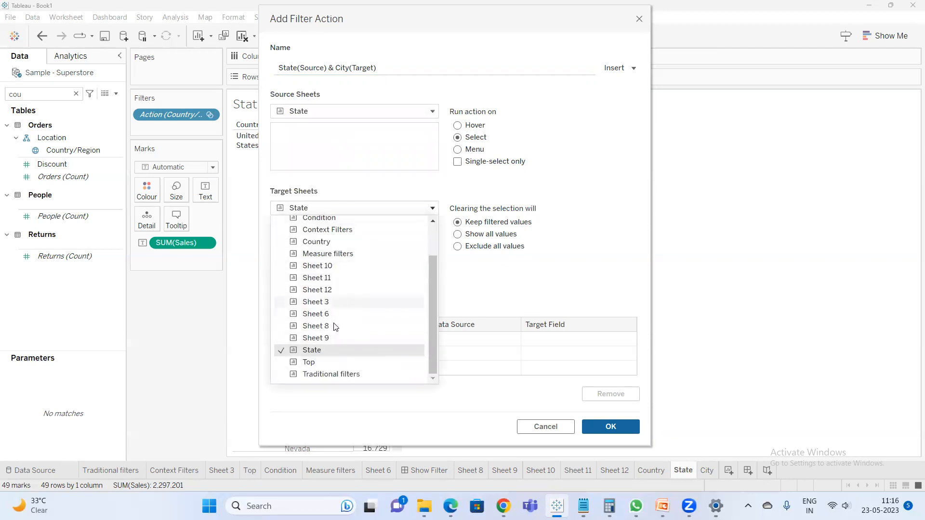
{"action": "scroll", "coordinate": [328, 302], "scroll_direction": "up", "scroll_amount": 2}
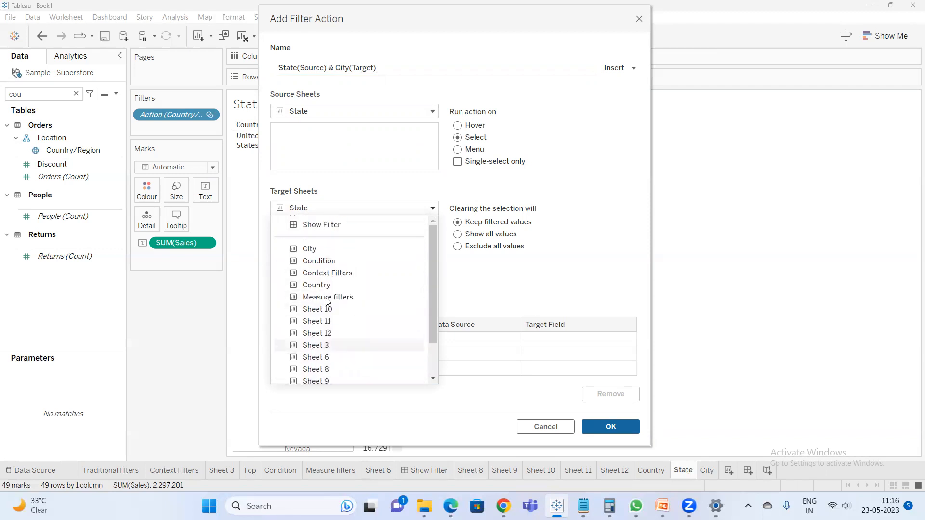
{"action": "left_click", "coordinate": [320, 247]}
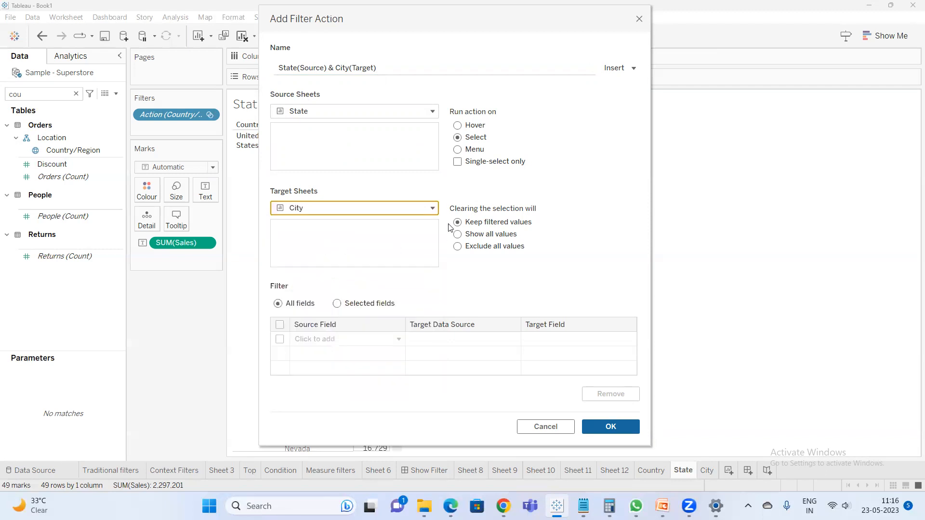
{"action": "left_click", "coordinate": [481, 236]}
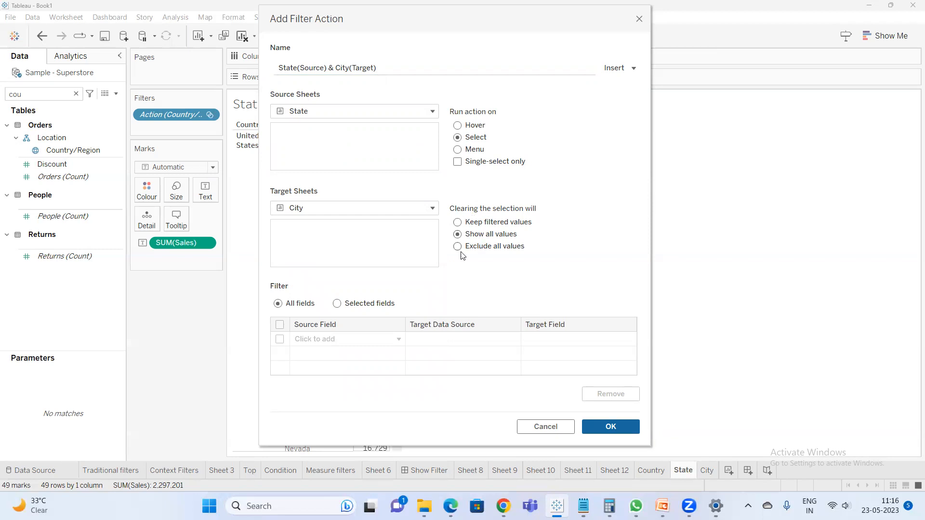
{"action": "left_click", "coordinate": [610, 427]}
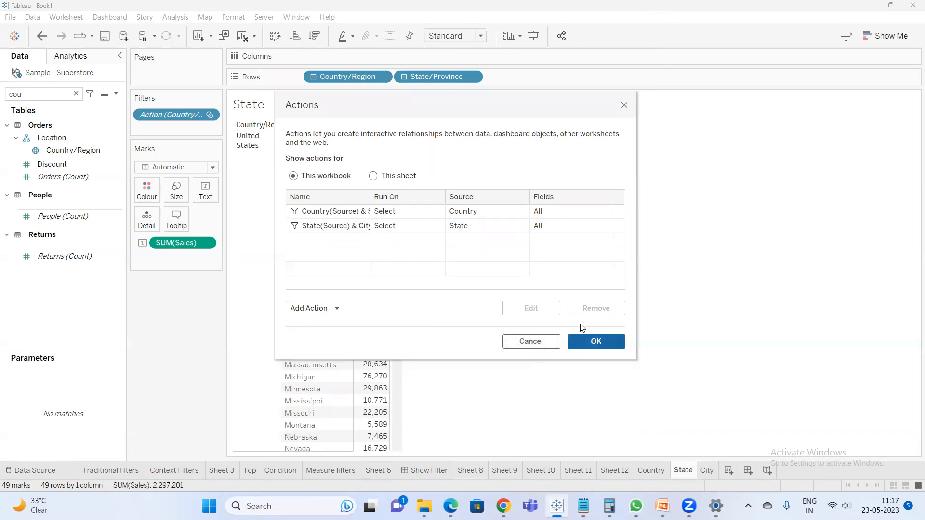
- Confirm the workbook's actions, select Florida's sales value on the State sheet and view its cities on the City sheet
{"action": "left_click", "coordinate": [591, 339]}
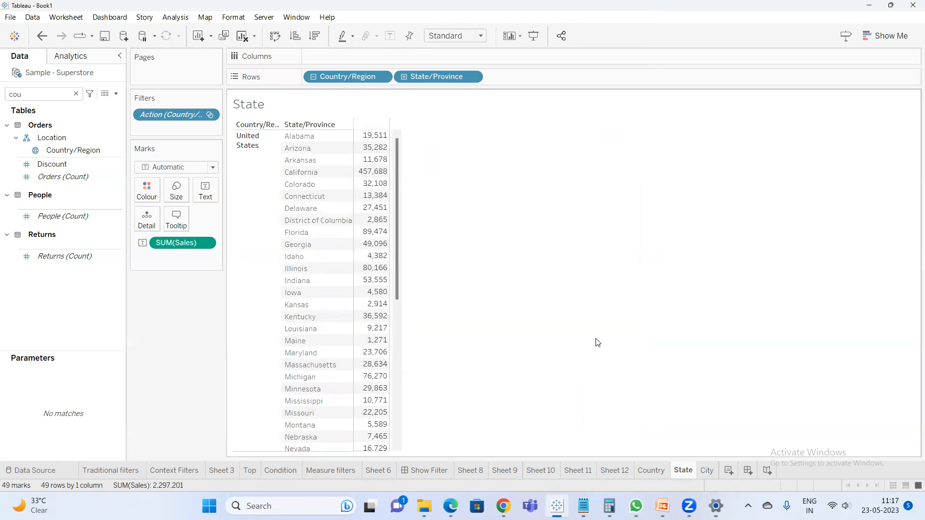
{"action": "mouse_move", "coordinate": [372, 139]}
{"action": "mouse_move", "coordinate": [424, 506]}
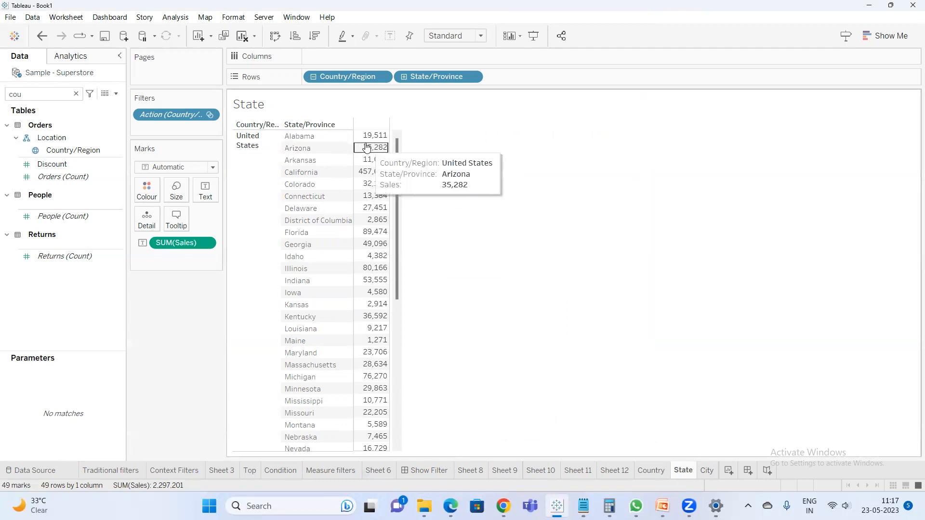
{"action": "left_click", "coordinate": [373, 234]}
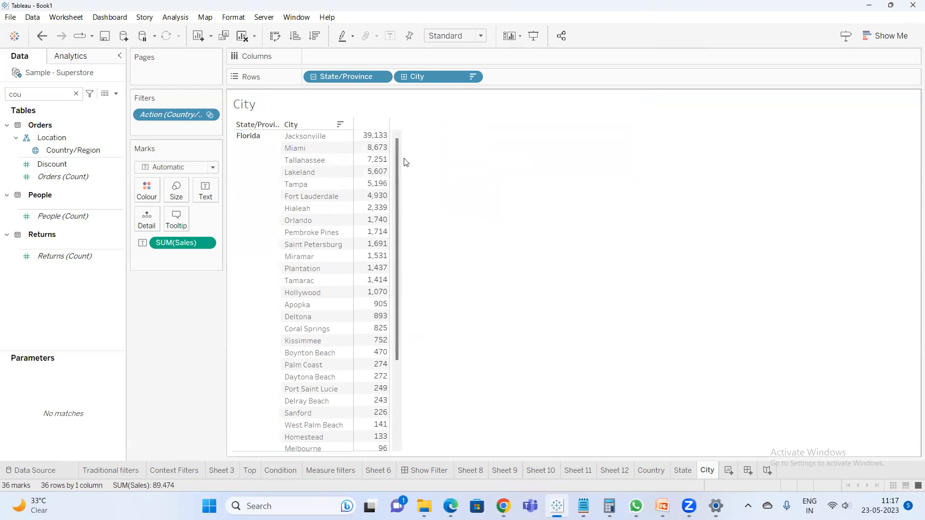
{"action": "left_click_drag", "start_coordinate": [397, 152], "coordinate": [422, 115]}
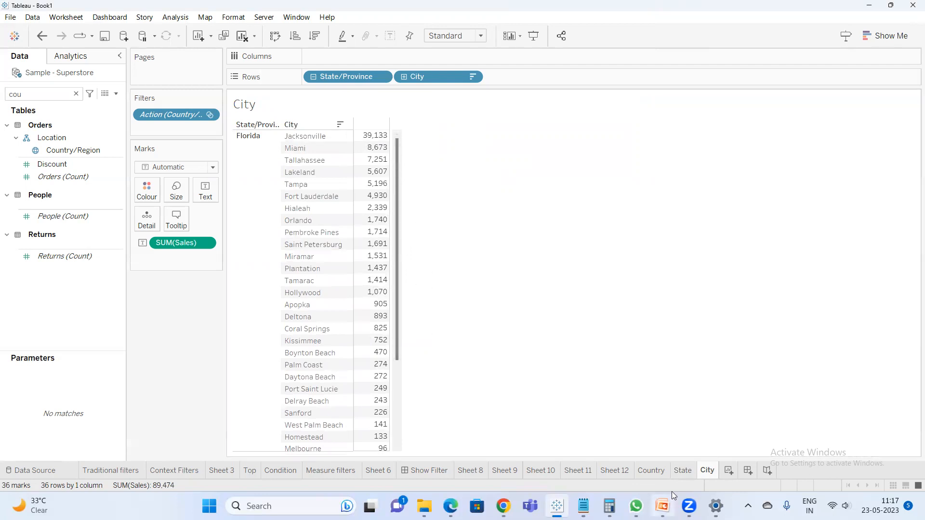
- Return to the State sheet, reselect Florida's sales value and look through the filtered City list
{"action": "left_click", "coordinate": [683, 470]}
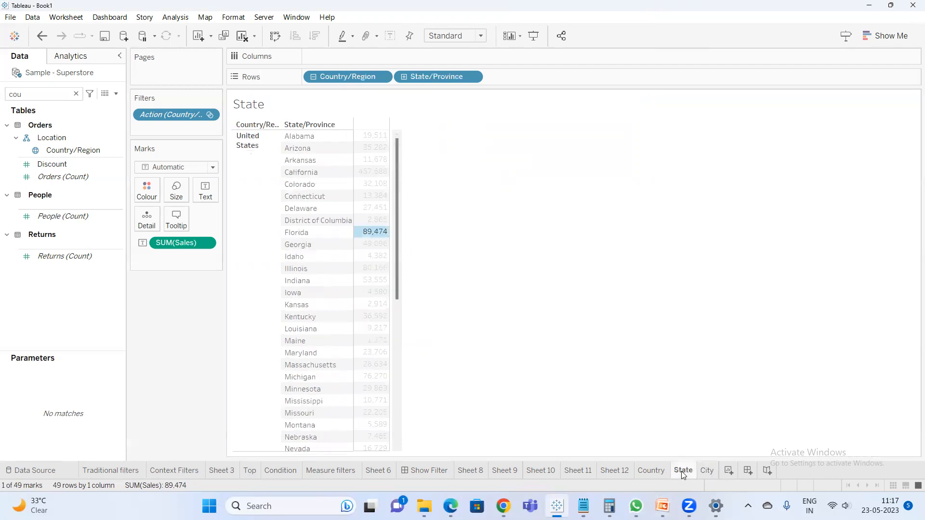
{"action": "left_click", "coordinate": [372, 235]}
{"action": "left_click", "coordinate": [372, 236]}
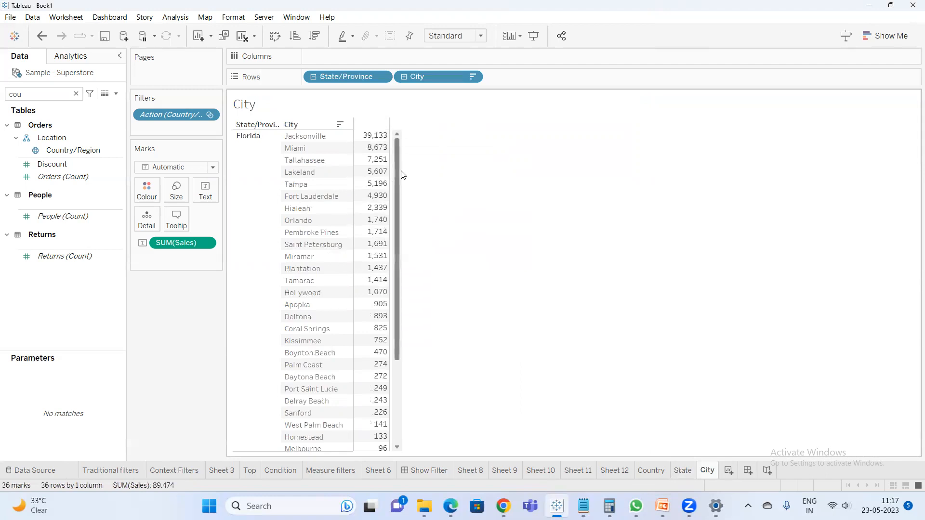
{"action": "left_click_drag", "start_coordinate": [398, 174], "coordinate": [430, 452]}
{"action": "scroll", "coordinate": [436, 341], "scroll_direction": "up", "scroll_amount": 5}
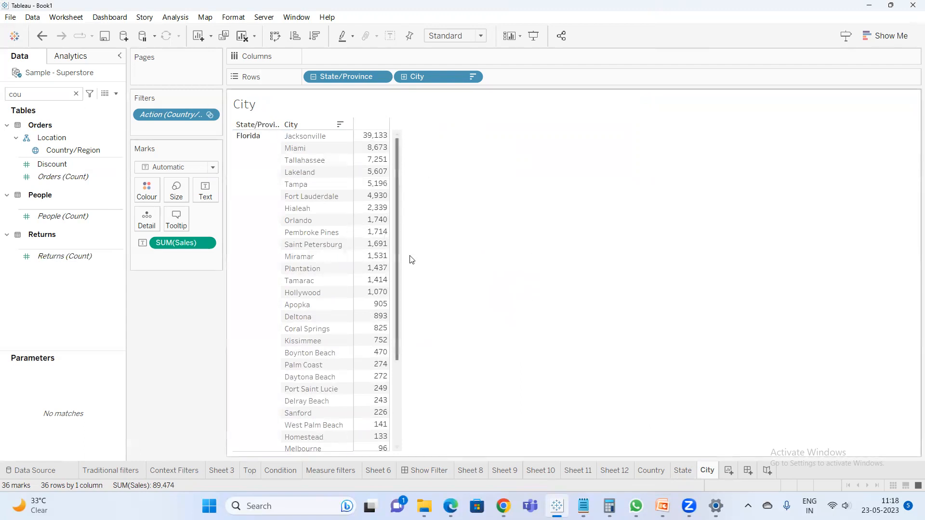
- Create a new dashboard and set its size to Automatic
{"action": "mouse_move", "coordinate": [362, 348]}
{"action": "left_click", "coordinate": [748, 471]}
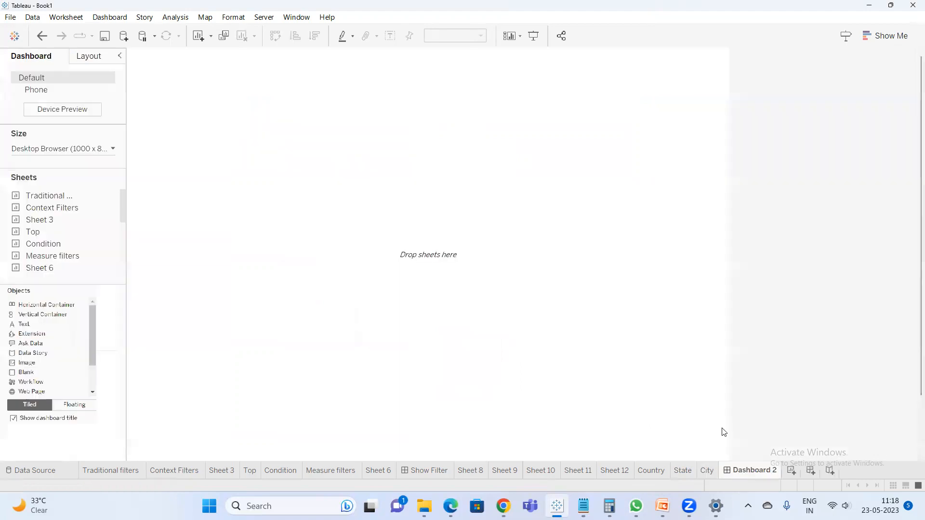
{"action": "left_click", "coordinate": [89, 149]}
{"action": "left_click", "coordinate": [74, 175]}
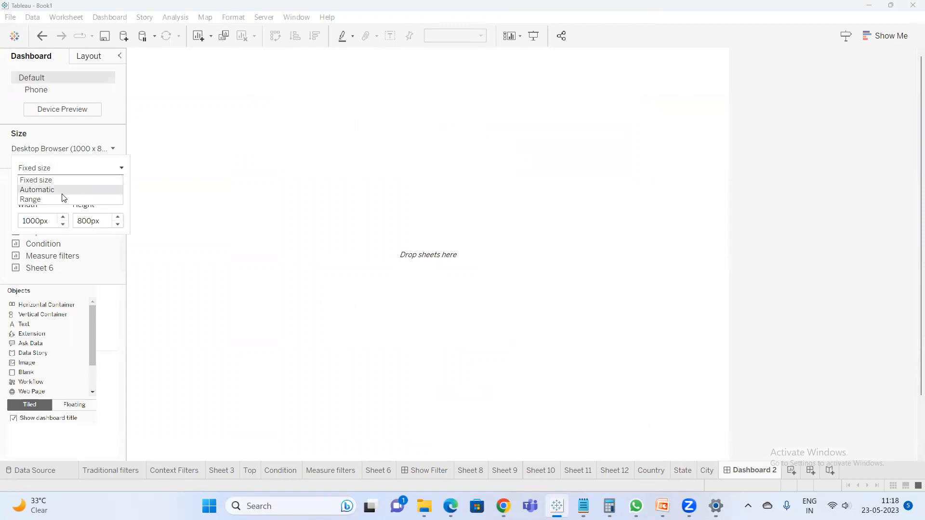
{"action": "left_click", "coordinate": [64, 193]}
{"action": "left_click", "coordinate": [269, 162]}
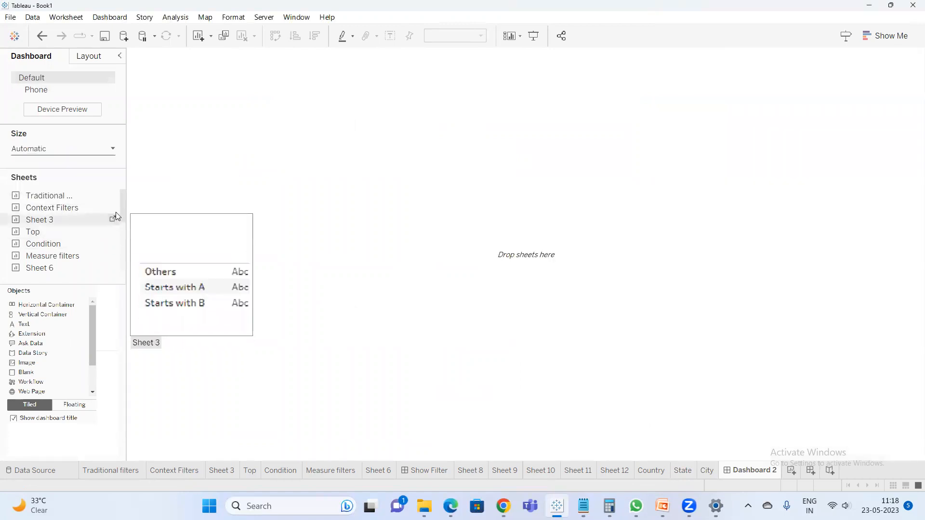
- Add the Country, State and City sheets to the dashboard and arrange them side by side in that order
{"action": "scroll", "coordinate": [82, 216], "scroll_direction": "down", "scroll_amount": 3}
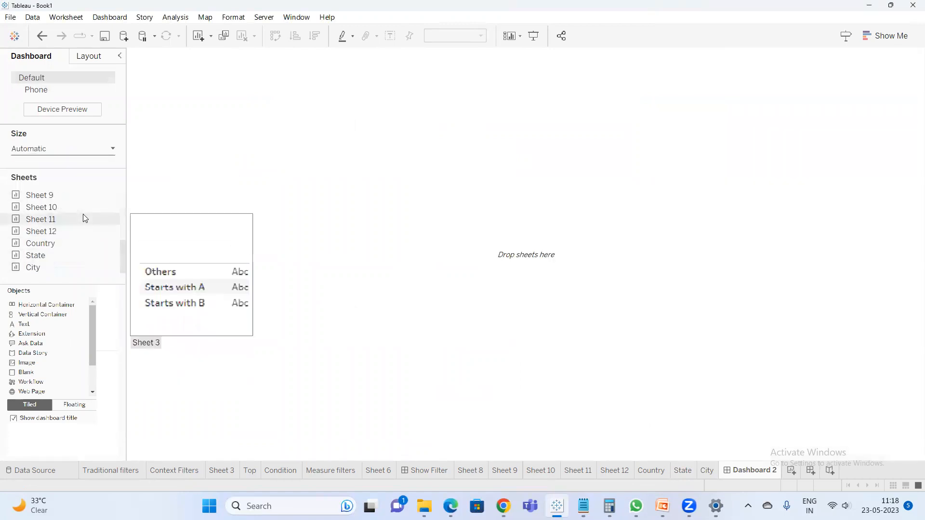
{"action": "left_click_drag", "start_coordinate": [58, 244], "coordinate": [171, 176]}
{"action": "mouse_move", "coordinate": [36, 255]}
{"action": "left_mouse_down"}
{"action": "mouse_move", "coordinate": [182, 255]}
{"action": "mouse_move", "coordinate": [235, 240]}
{"action": "left_mouse_up"}
{"action": "left_click_drag", "start_coordinate": [354, 219], "coordinate": [353, 223]}
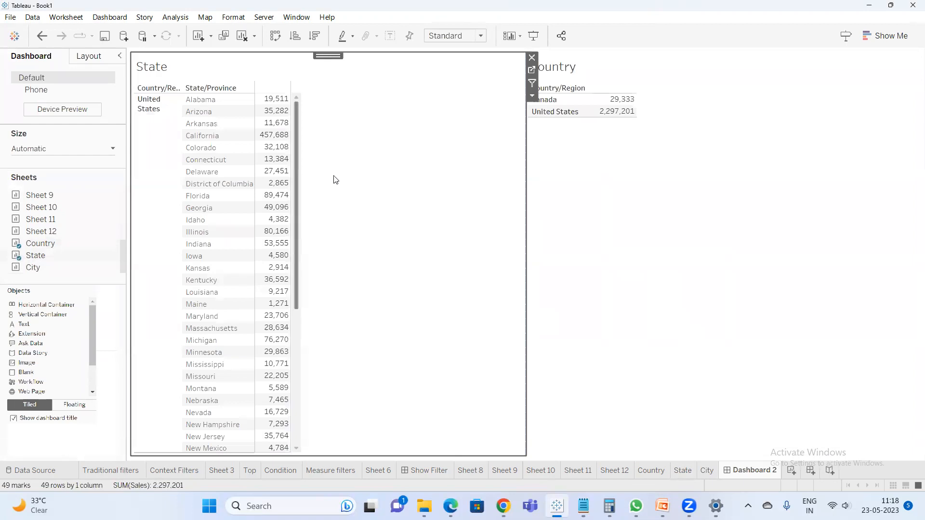
{"action": "left_click", "coordinate": [616, 70]}
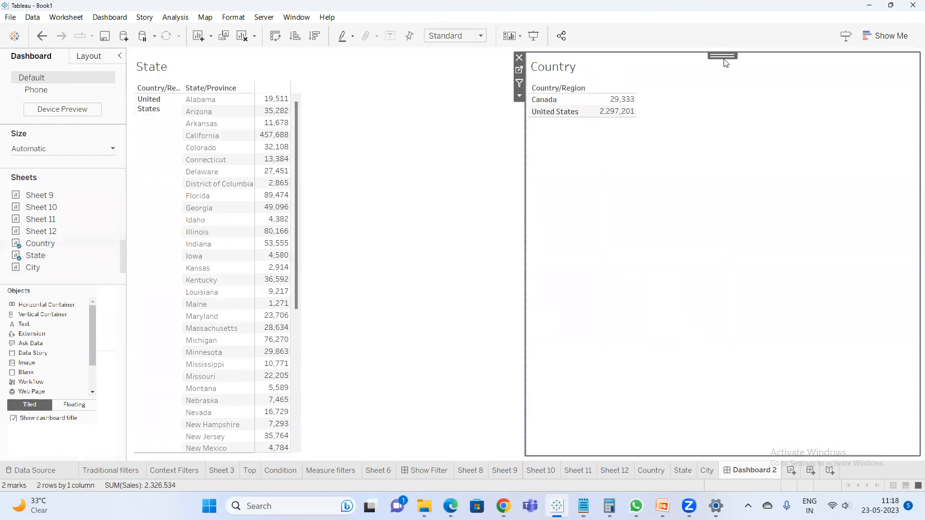
{"action": "mouse_move", "coordinate": [725, 61]}
{"action": "left_mouse_down"}
{"action": "mouse_move", "coordinate": [255, 169]}
{"action": "mouse_move", "coordinate": [225, 212]}
{"action": "left_mouse_up"}
{"action": "mouse_move", "coordinate": [34, 267]}
{"action": "left_mouse_down"}
{"action": "mouse_move", "coordinate": [452, 289]}
{"action": "mouse_move", "coordinate": [830, 268]}
{"action": "mouse_move", "coordinate": [820, 270]}
{"action": "left_mouse_up"}
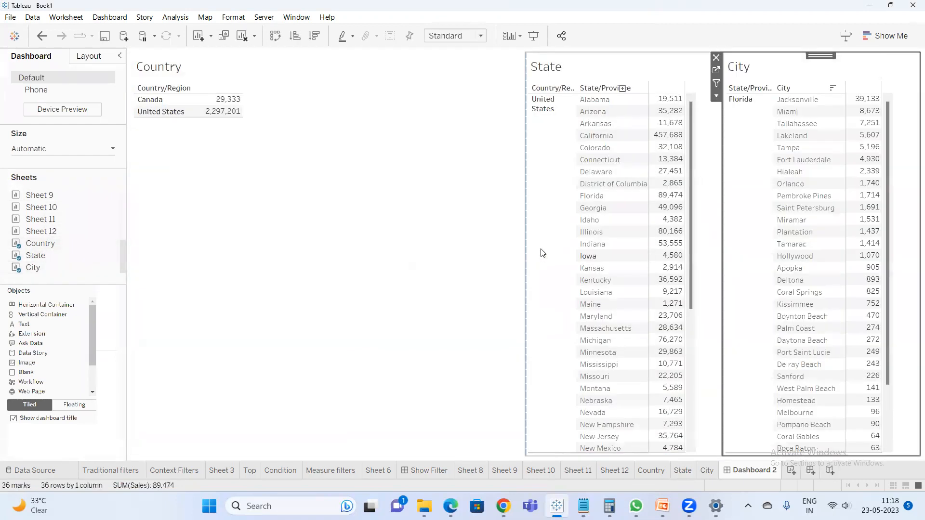
- Narrow the Country pane and widen the City pane to balance the three sheets on the dashboard
{"action": "left_click_drag", "start_coordinate": [525, 239], "coordinate": [306, 241]}
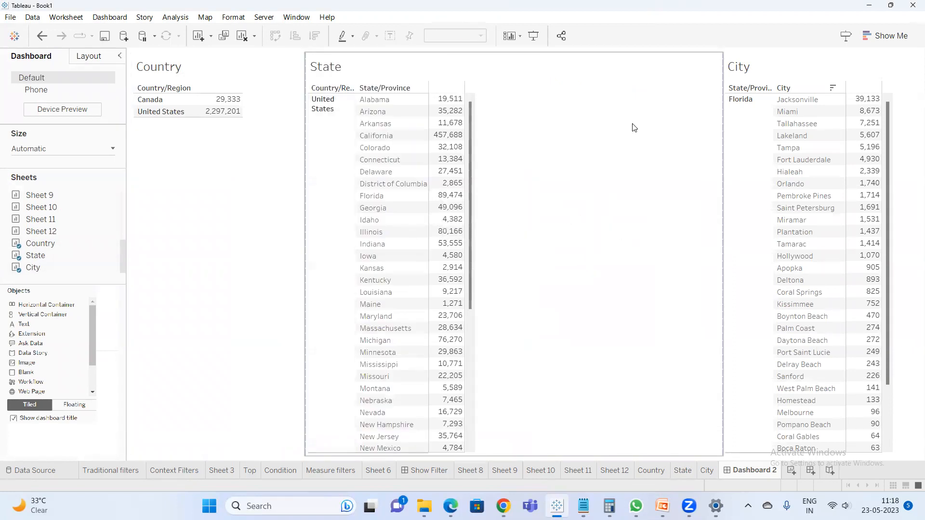
{"action": "left_click_drag", "start_coordinate": [722, 255], "coordinate": [584, 263]}
{"action": "left_click", "coordinate": [223, 181]}
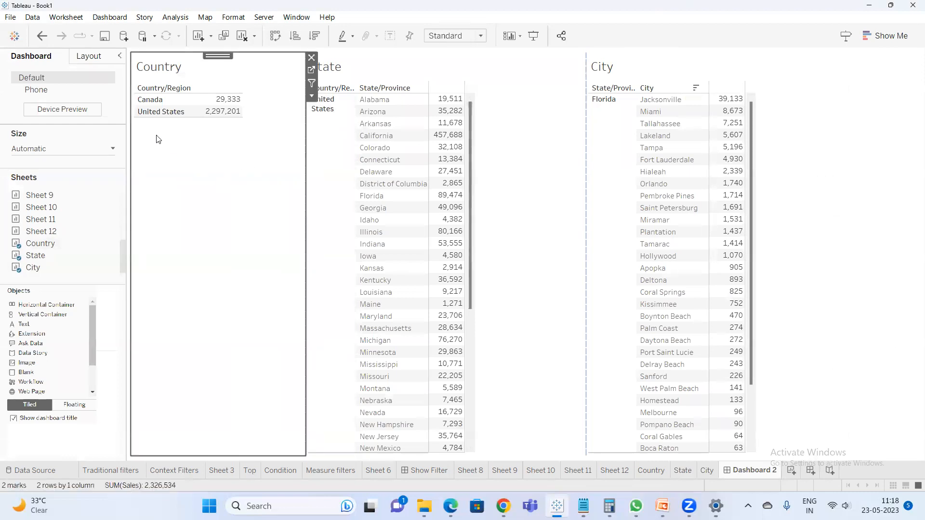
- Check on the dashboard whether selecting Canada in the Country sheet filters State, and clear the selection
{"action": "mouse_move", "coordinate": [221, 114]}
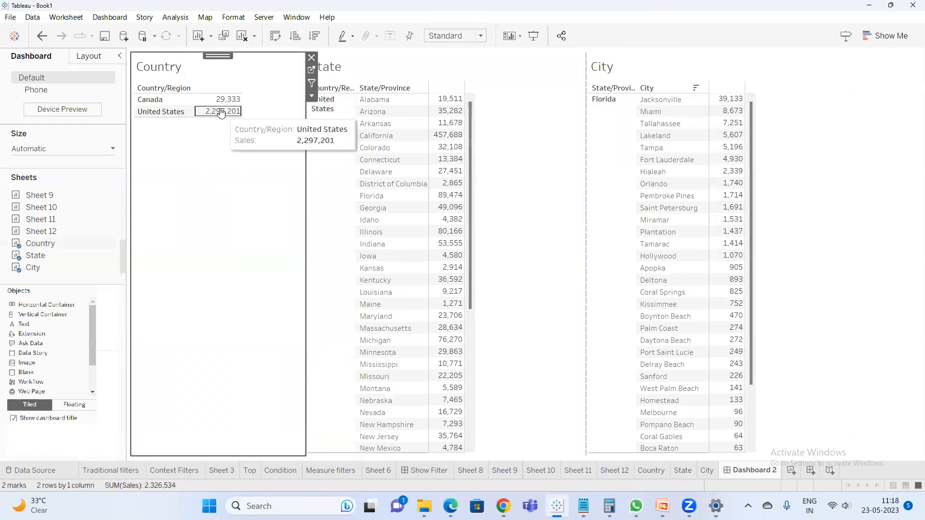
{"action": "left_click", "coordinate": [222, 99]}
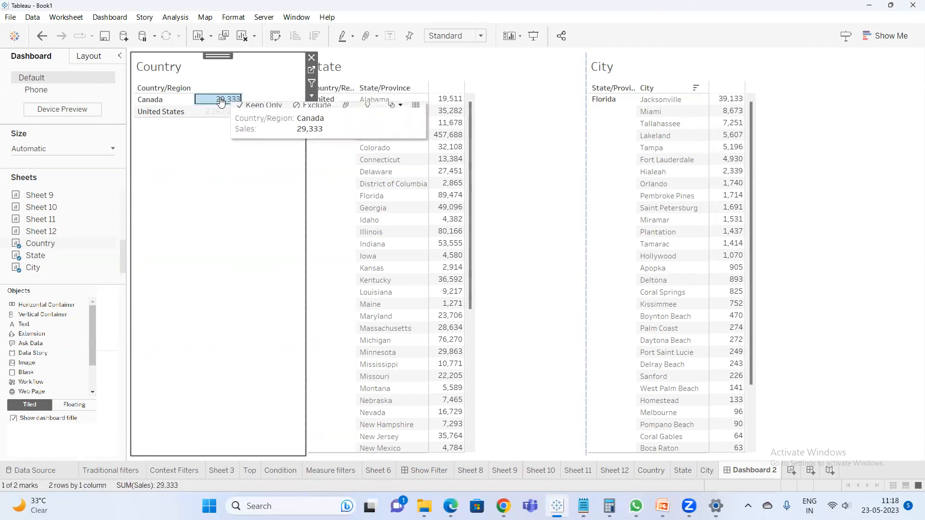
{"action": "left_click", "coordinate": [231, 260]}
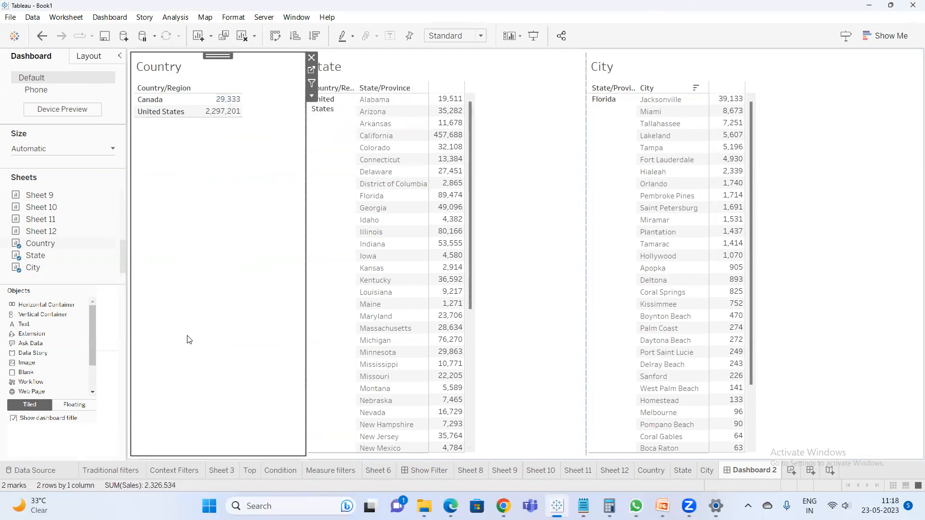
- Inspect the settings of the "Country(Source) & State (Target)" filter action from the dashboard and close them without changes
{"action": "left_click", "coordinate": [108, 18]}
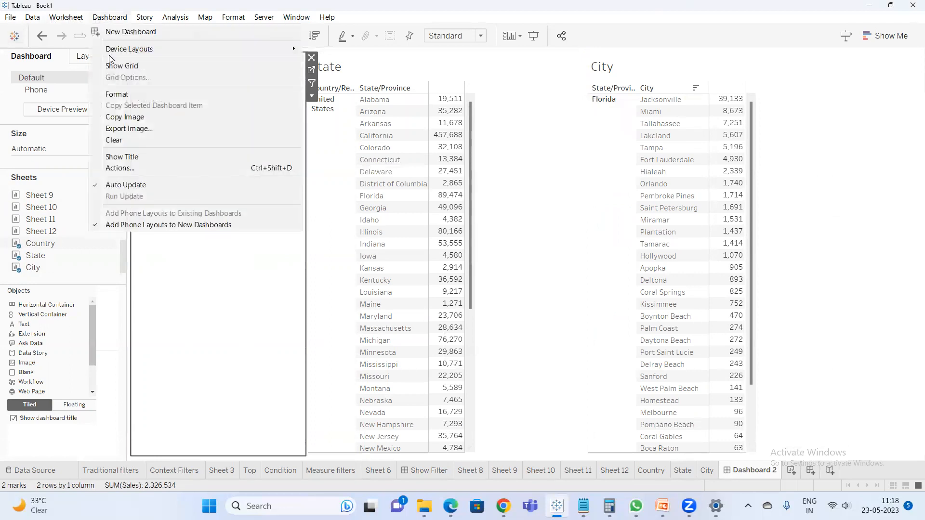
{"action": "left_click", "coordinate": [123, 168]}
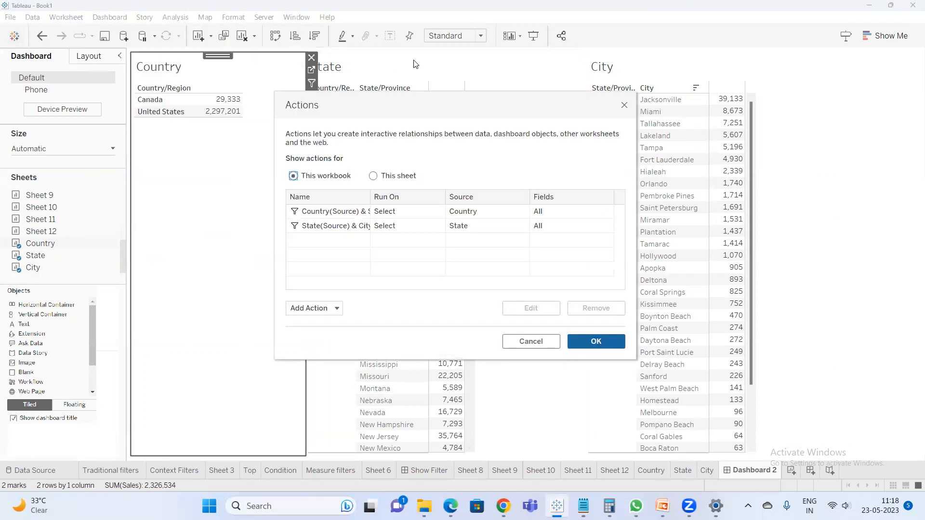
{"action": "double_click", "coordinate": [357, 212]}
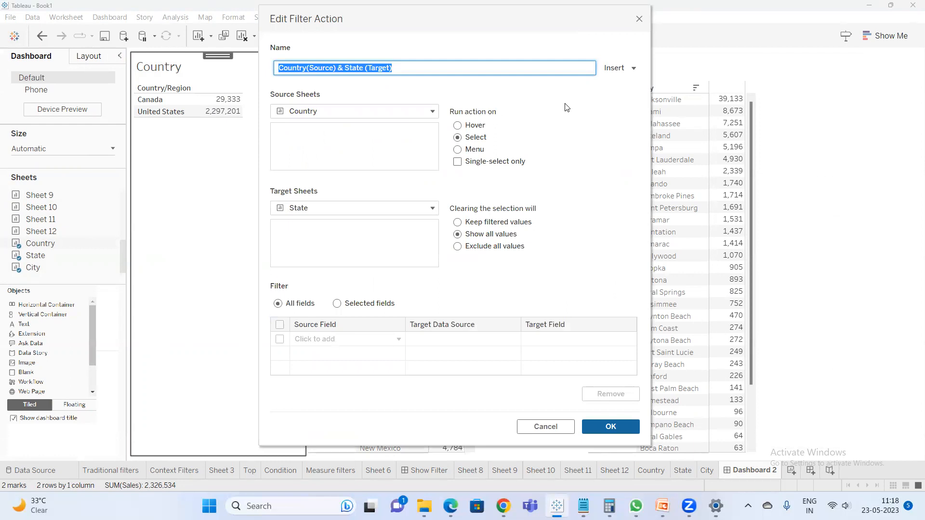
{"action": "left_click_drag", "start_coordinate": [276, 25], "coordinate": [199, 133]}
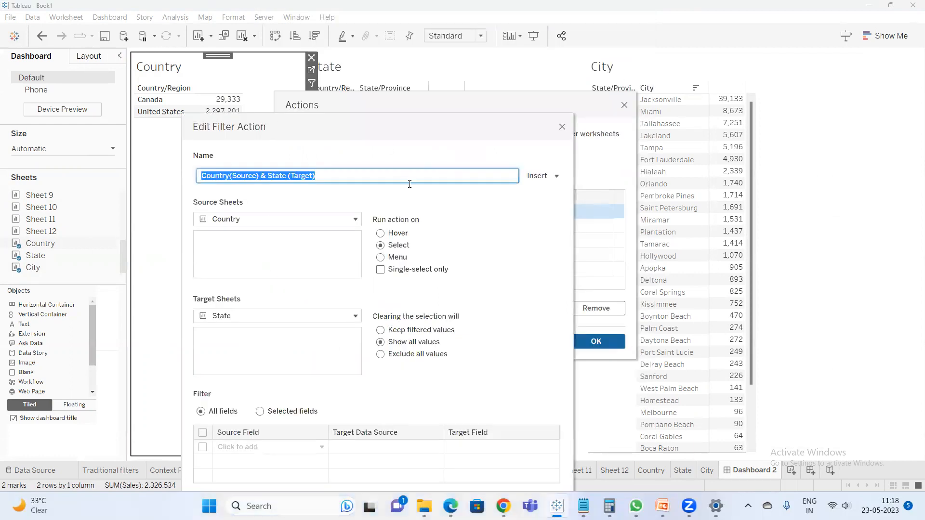
{"action": "left_click", "coordinate": [561, 127]}
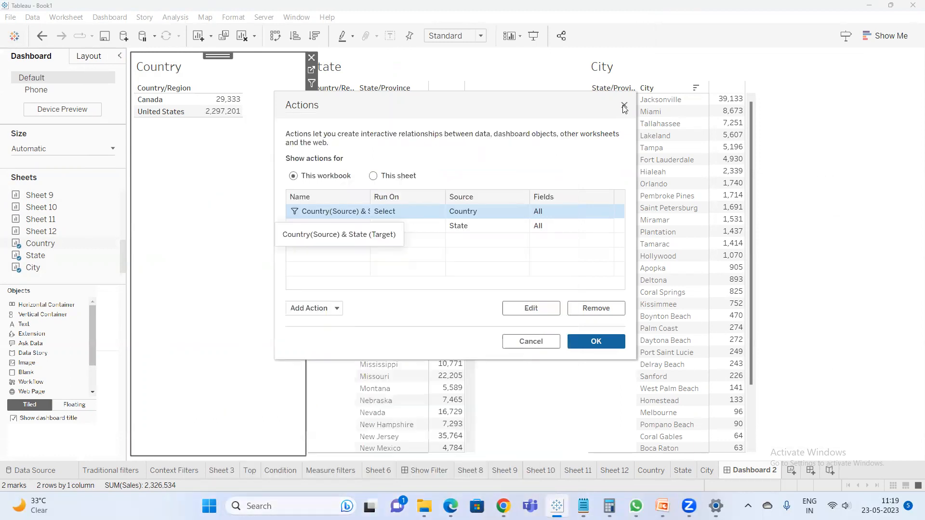
{"action": "left_click", "coordinate": [624, 105]}
- Check on the dashboard whether selecting Arizona in the State sheet filters City, and clear the selection
{"action": "left_click", "coordinate": [445, 115]}
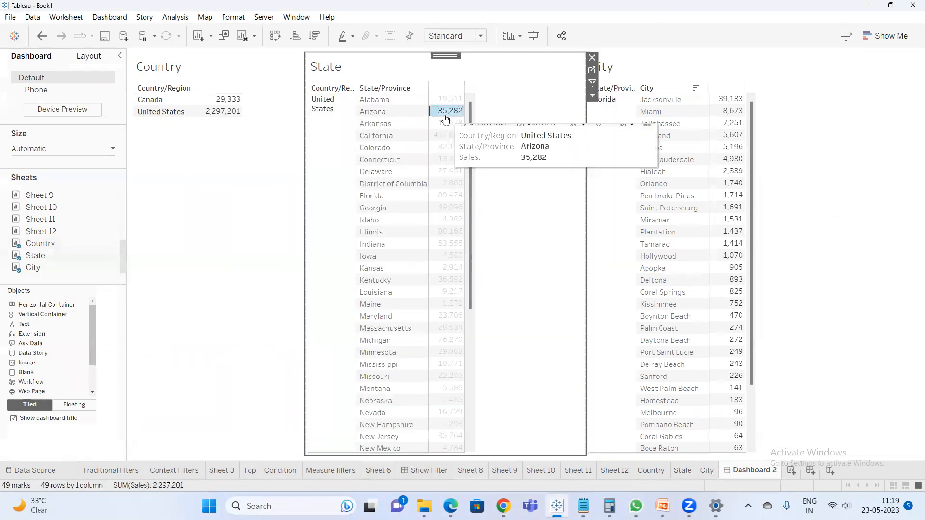
{"action": "left_click", "coordinate": [444, 116]}
{"action": "left_click", "coordinate": [162, 156]}
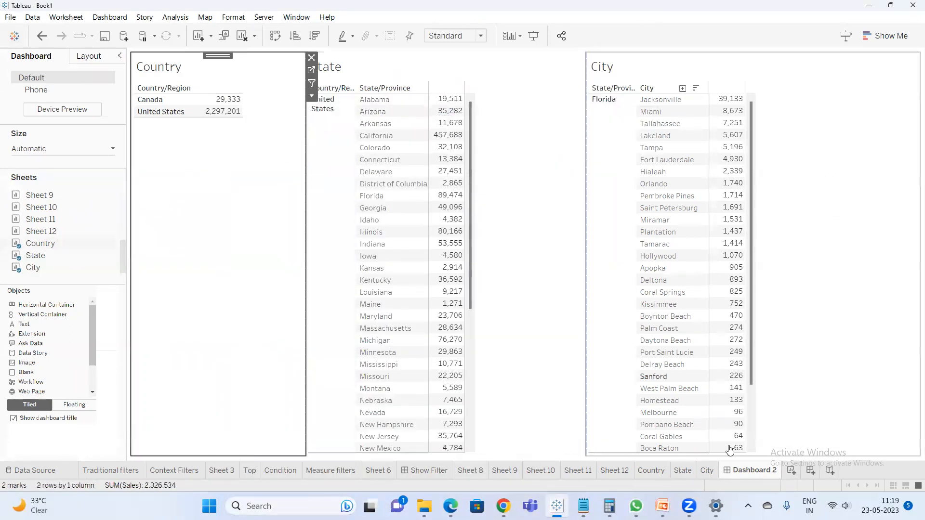
- Go to the City sheet and review the workbook's actions with the Name column widened
{"action": "left_click", "coordinate": [663, 472]}
{"action": "left_click", "coordinate": [686, 472]}
{"action": "left_click", "coordinate": [705, 472]}
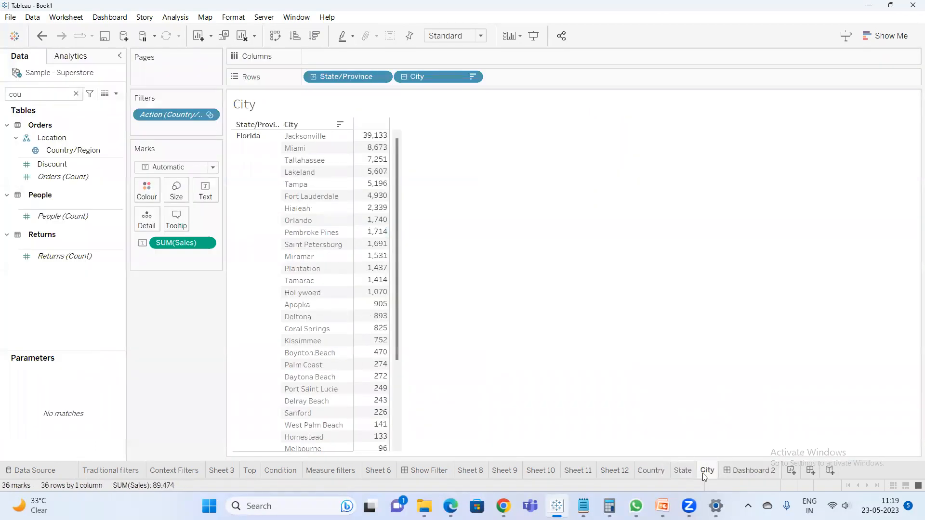
{"action": "left_click", "coordinate": [66, 18]}
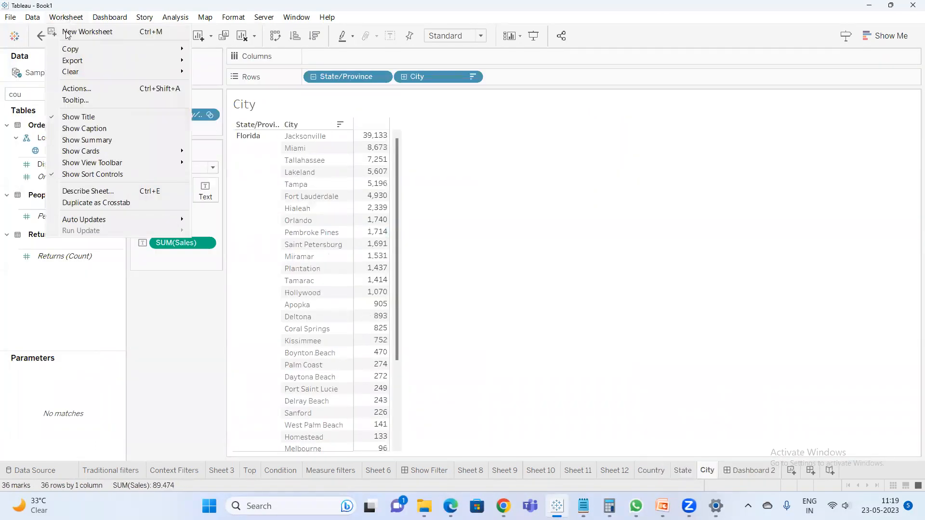
{"action": "left_click", "coordinate": [76, 89]}
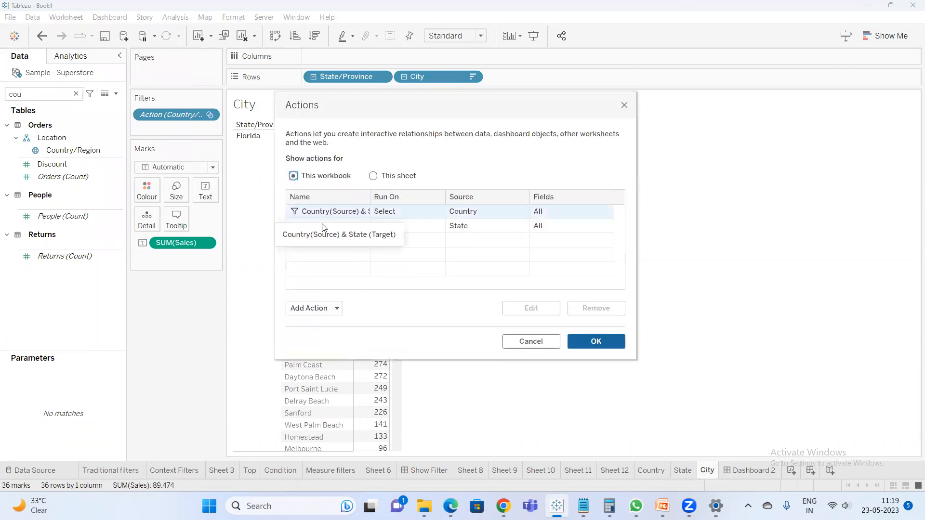
{"action": "left_click_drag", "start_coordinate": [371, 191], "coordinate": [398, 191]}
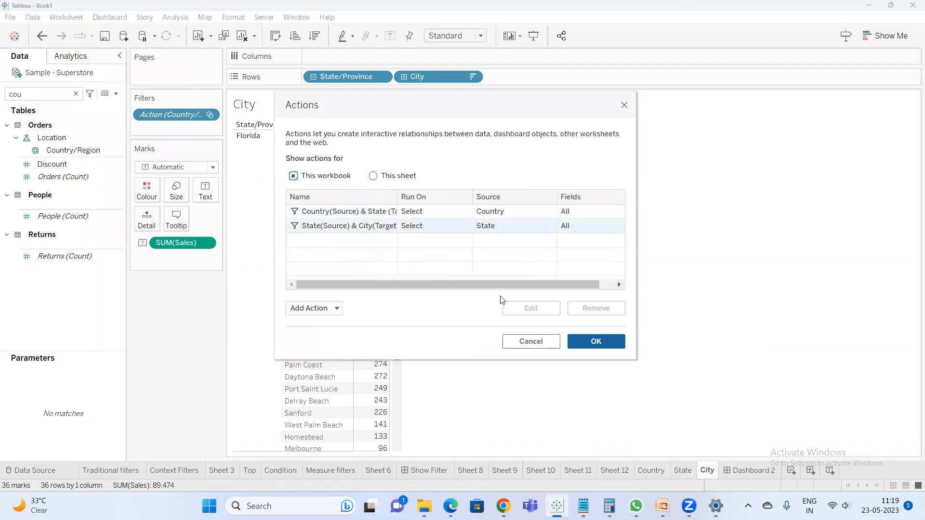
- Switch to the Source/Target notes in Notepad and add the heading "Work sheet ---sheet level" above them
{"action": "mouse_move", "coordinate": [584, 506]}
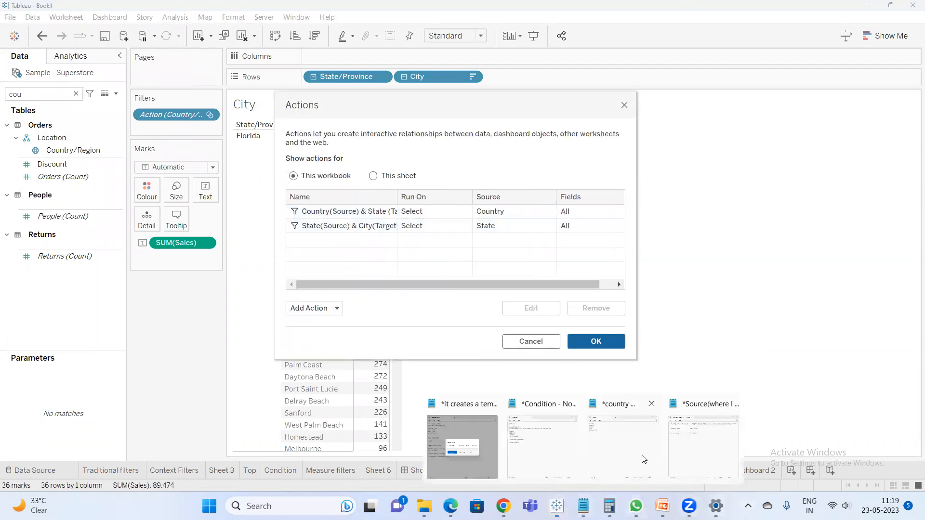
{"action": "left_click", "coordinate": [709, 449]}
{"action": "left_click", "coordinate": [357, 176]}
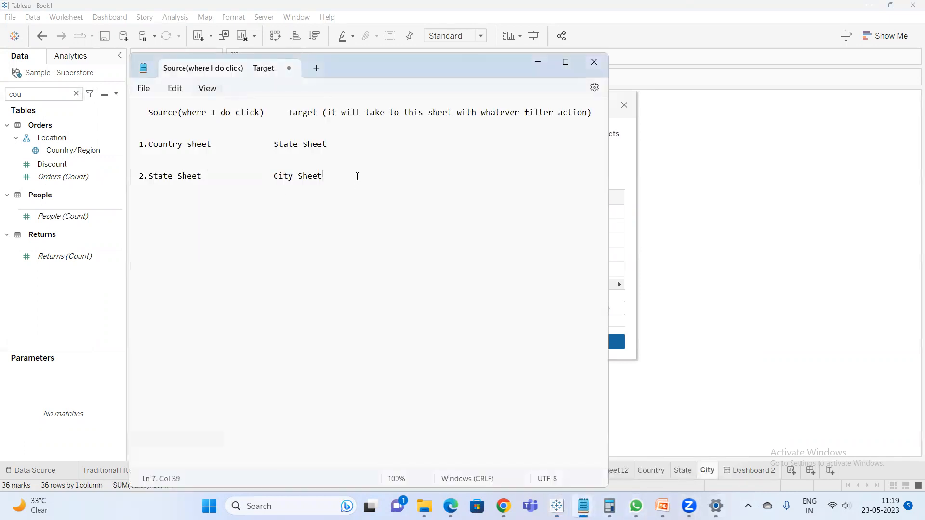
{"action": "key", "text": "Return"}
{"action": "key", "text": "Return"}
{"action": "left_click", "coordinate": [149, 112]}
{"action": "key", "text": "Return"}
{"action": "key", "text": "Return"}
{"action": "key", "text": "Return"}
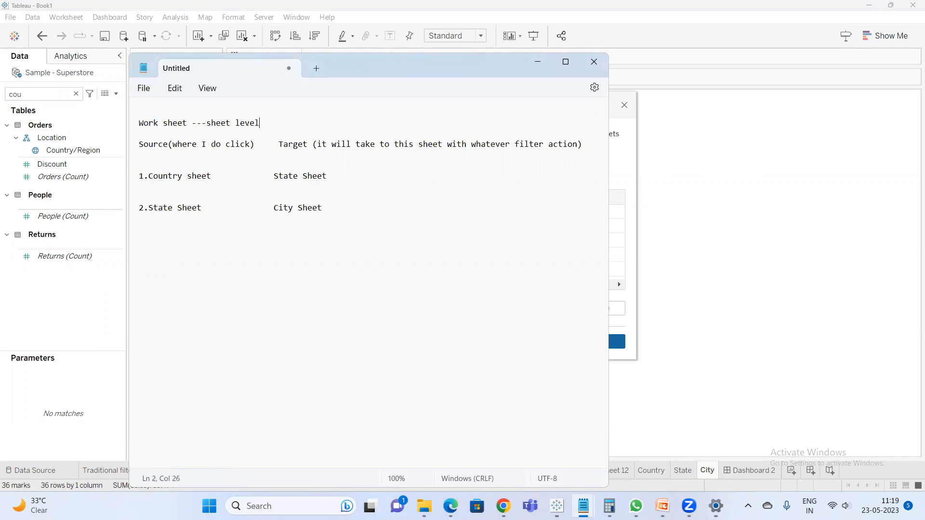
- Switch back to Tableau, close the actions list and return to Dashboard 2
{"action": "left_click", "coordinate": [764, 269]}
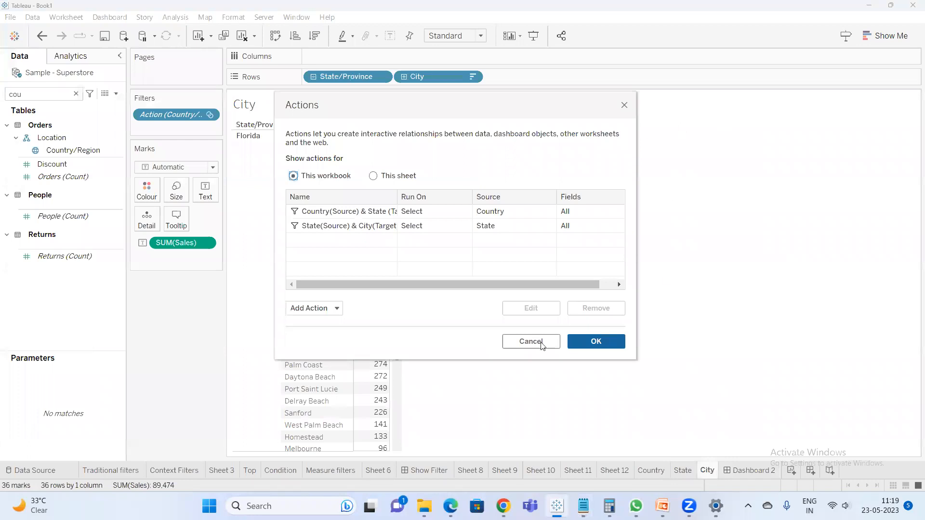
{"action": "left_click", "coordinate": [624, 105]}
{"action": "left_click", "coordinate": [746, 471]}
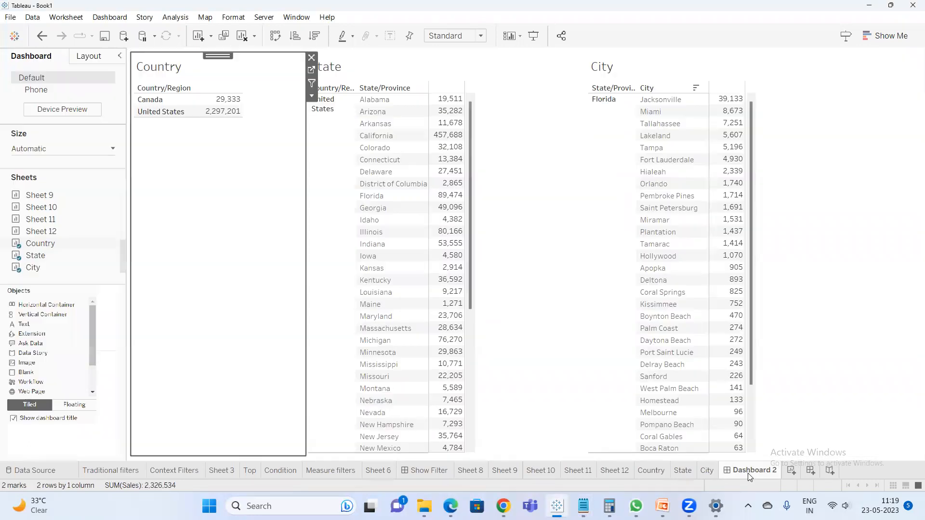
- Switch to the Notepad notes, add the lines "Dashboard level" and "Dashboard Actions" below the sheet pairs, and return to Tableau
{"action": "key", "text": "alt+Tab"}
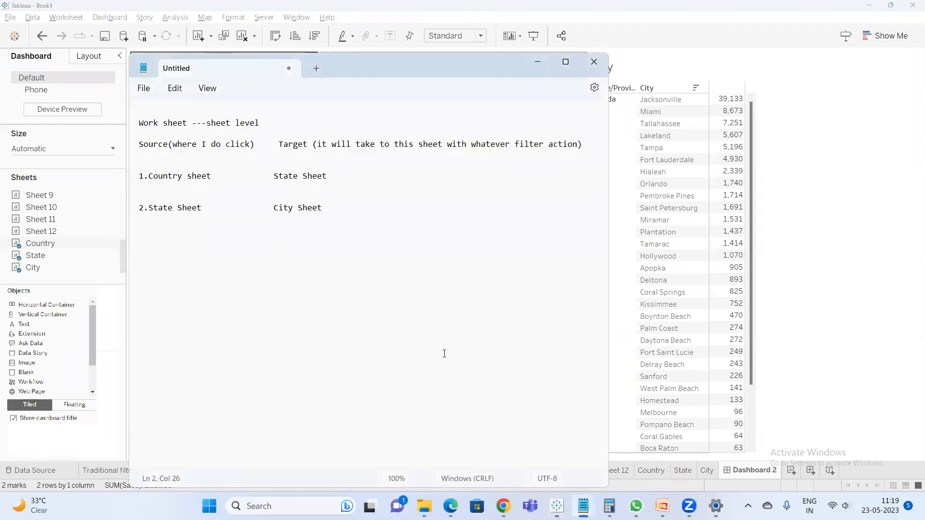
{"action": "left_click", "coordinate": [400, 245]}
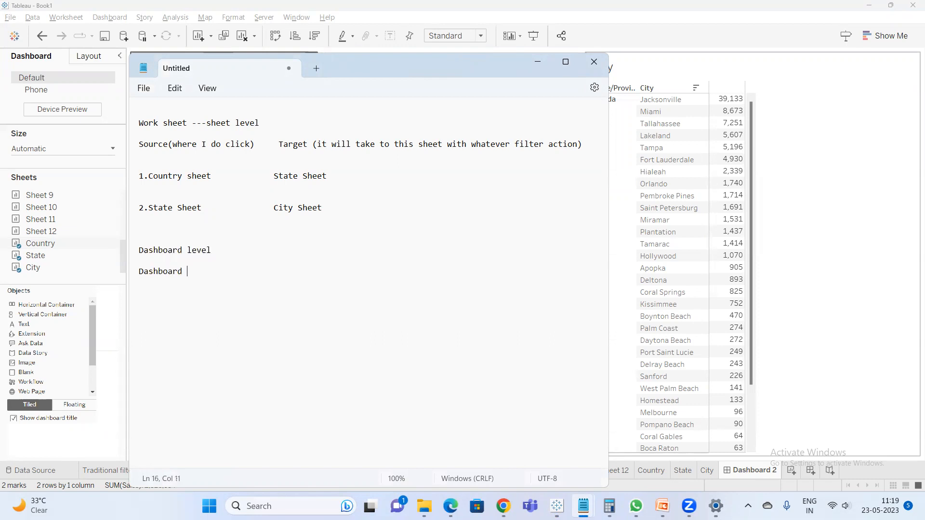
{"action": "type", "text": "tions"}
{"action": "left_click", "coordinate": [624, 186]}
{"action": "left_click", "coordinate": [598, 179]}
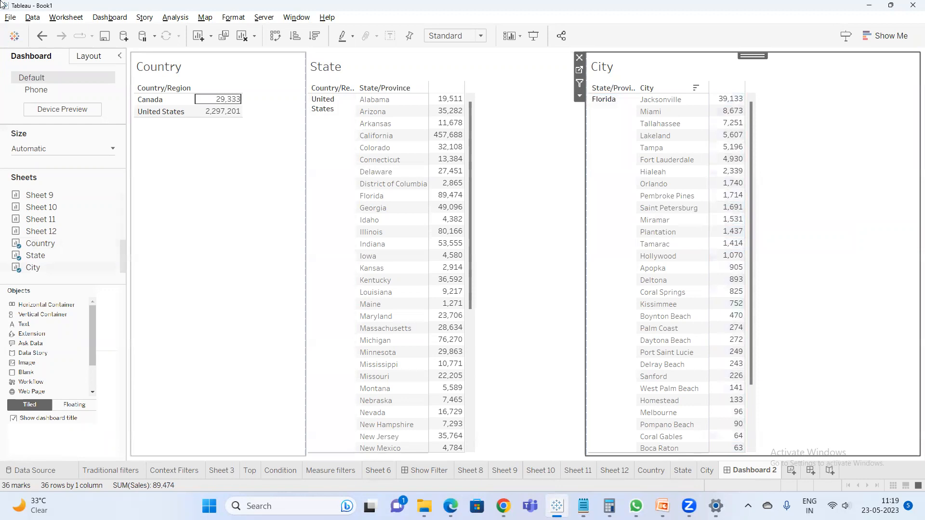
- Open the actions of Dashboard 2 and remove both existing filter actions, Country to State and State to City, from the workbook
{"action": "left_click", "coordinate": [109, 18]}
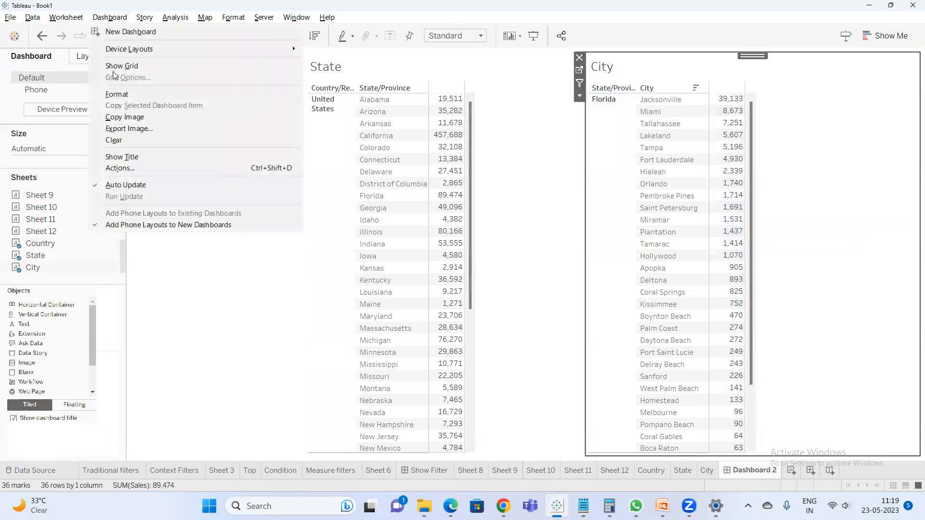
{"action": "left_click", "coordinate": [126, 168]}
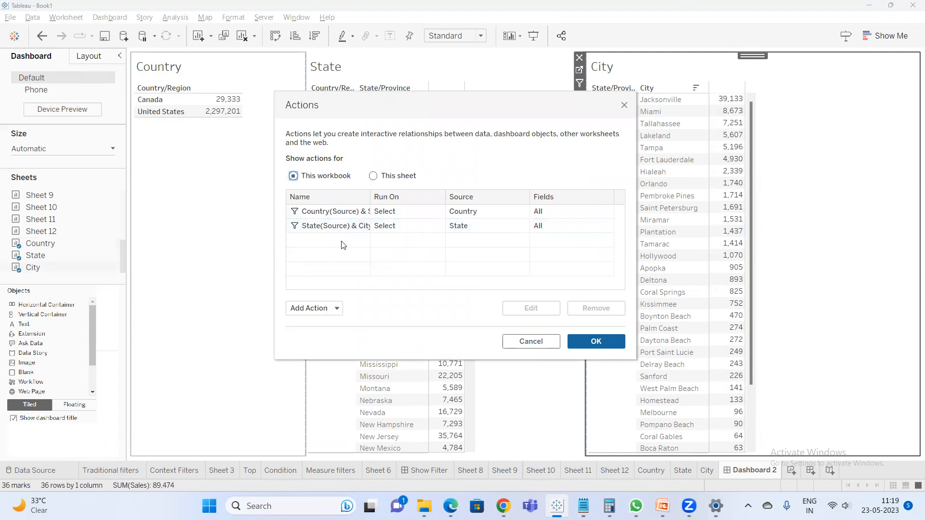
{"action": "left_click", "coordinate": [383, 212]}
{"action": "left_click", "coordinate": [597, 311]}
{"action": "left_click", "coordinate": [402, 213]}
{"action": "left_click", "coordinate": [580, 313]}
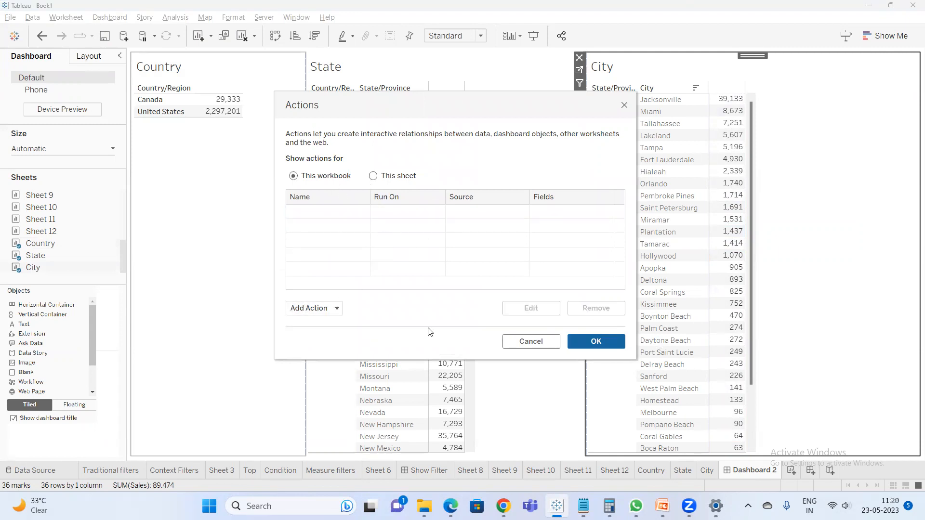
- Start a new filter action on Dashboard 2 with only Country as source sheet, and check the source and target pairs in the Notepad notes
{"action": "left_click", "coordinate": [336, 310]}
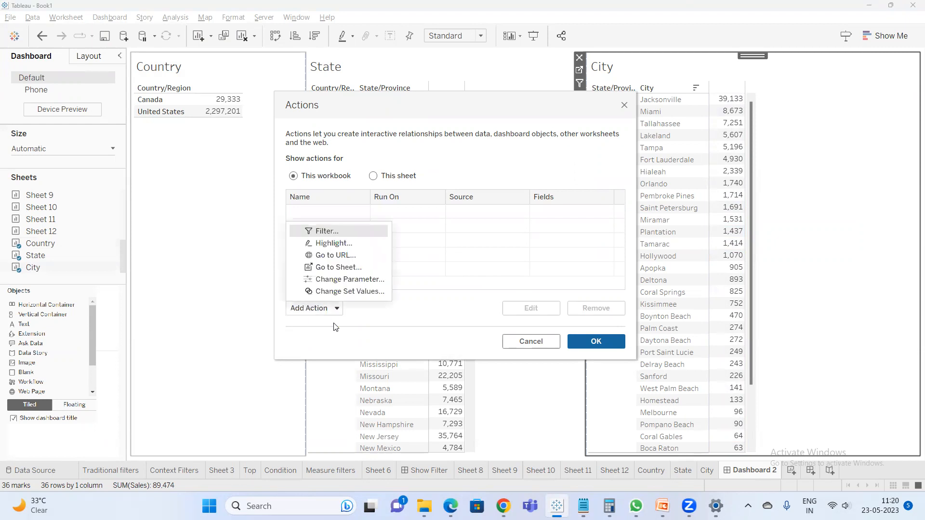
{"action": "left_click", "coordinate": [339, 231]}
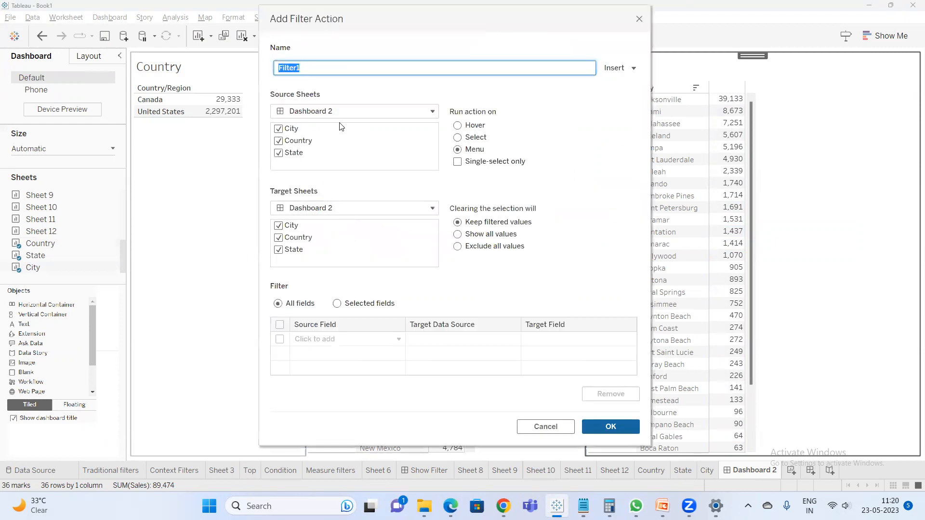
{"action": "left_click", "coordinate": [278, 129]}
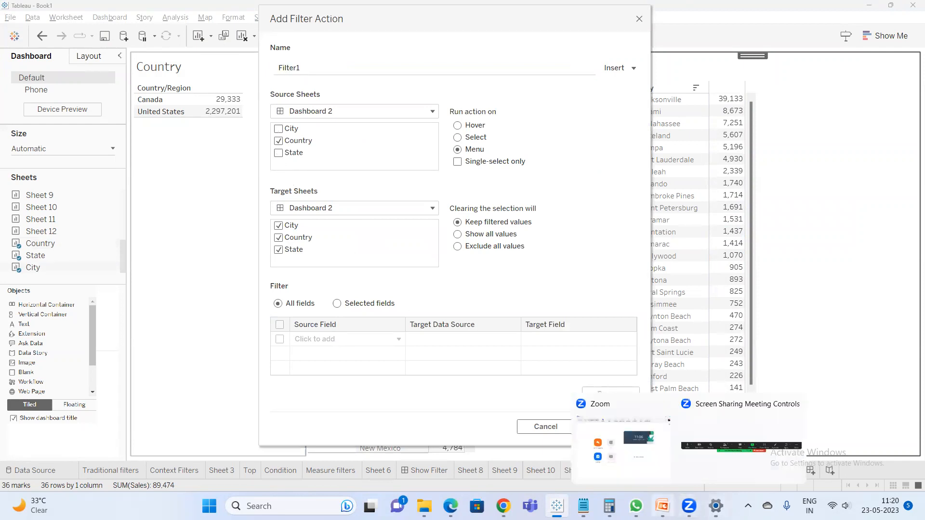
{"action": "mouse_move", "coordinate": [584, 506]}
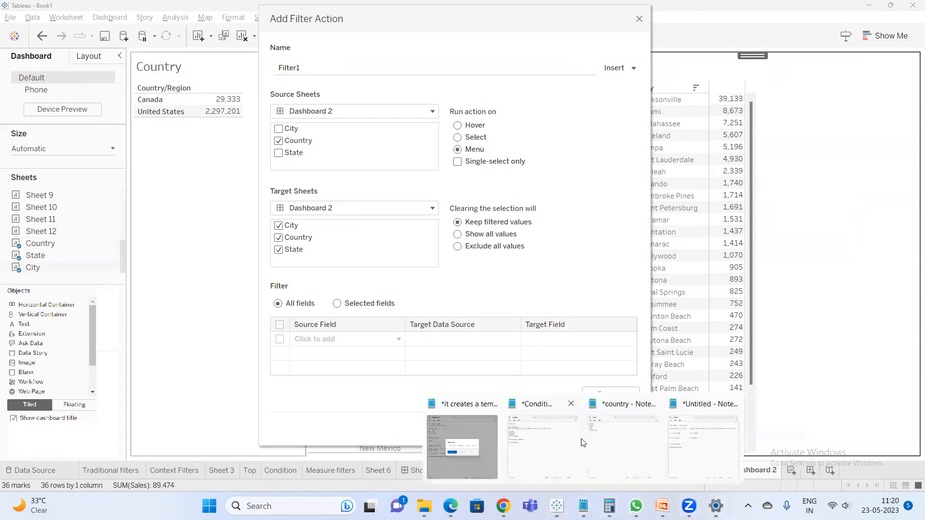
{"action": "left_click", "coordinate": [694, 443]}
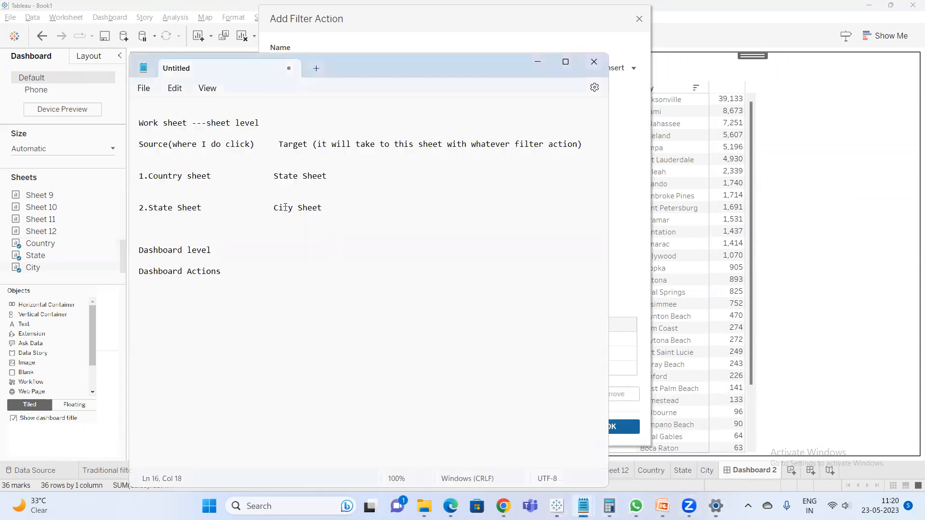
{"action": "left_click", "coordinate": [170, 175]}
{"action": "left_click", "coordinate": [625, 174]}
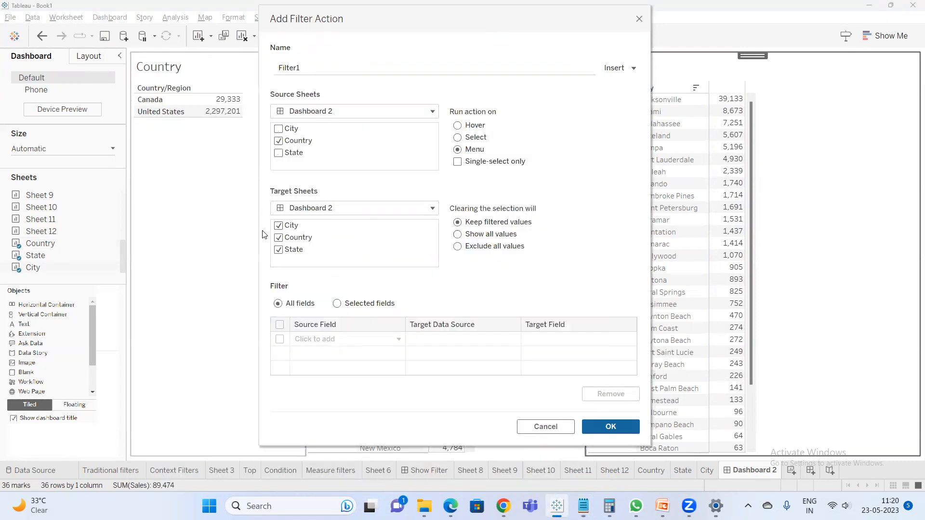
- Limit the filter action's target to State, run it on Select, show all values when the selection is cleared, and save it
{"action": "left_click", "coordinate": [291, 227]}
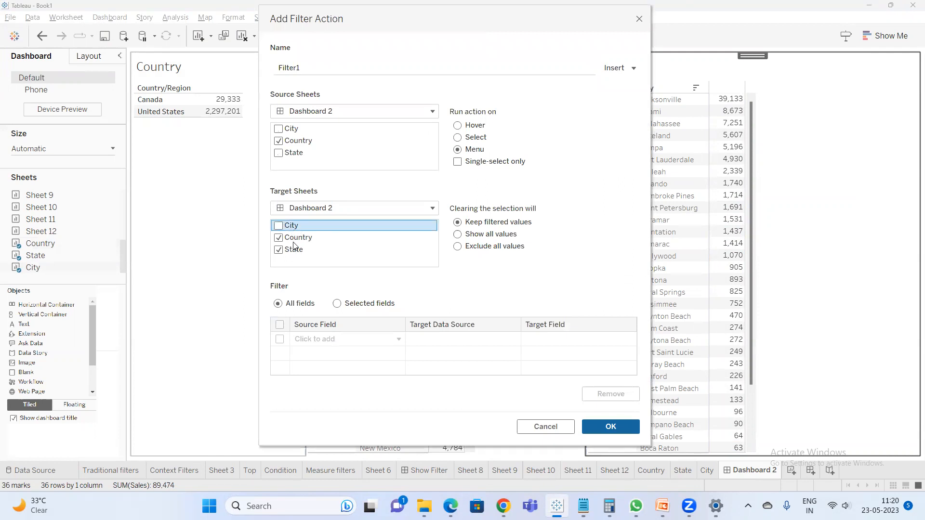
{"action": "left_click", "coordinate": [293, 239]}
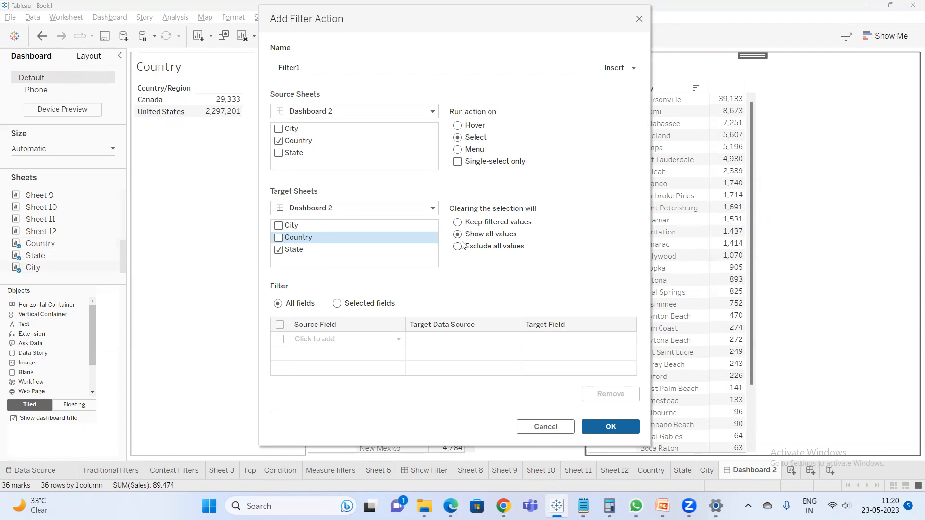
{"action": "left_click", "coordinate": [606, 426]}
- Check the Notepad notes again and rename the Country filter action as "Country(Source) & State(Target)"
{"action": "key", "text": "alt+Tab"}
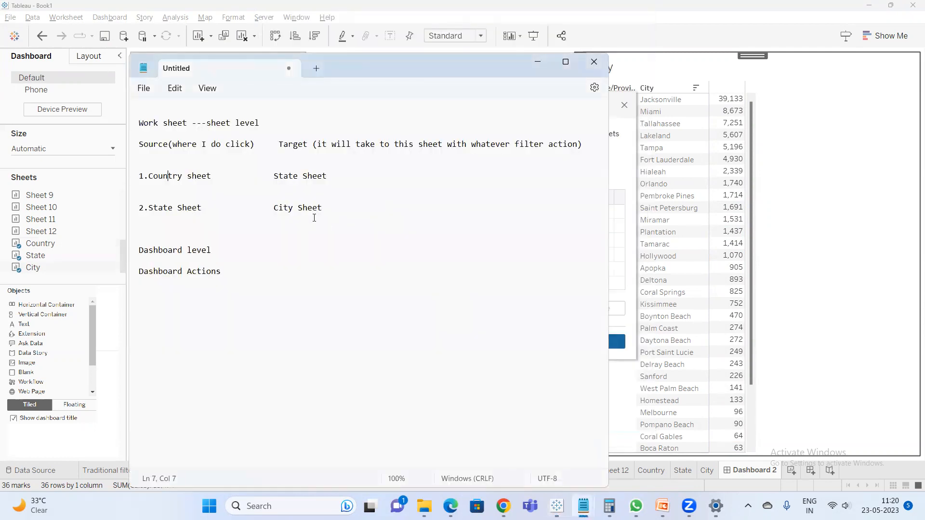
{"action": "left_click", "coordinate": [628, 160]}
{"action": "left_click", "coordinate": [347, 219]}
{"action": "double_click", "coordinate": [375, 212]}
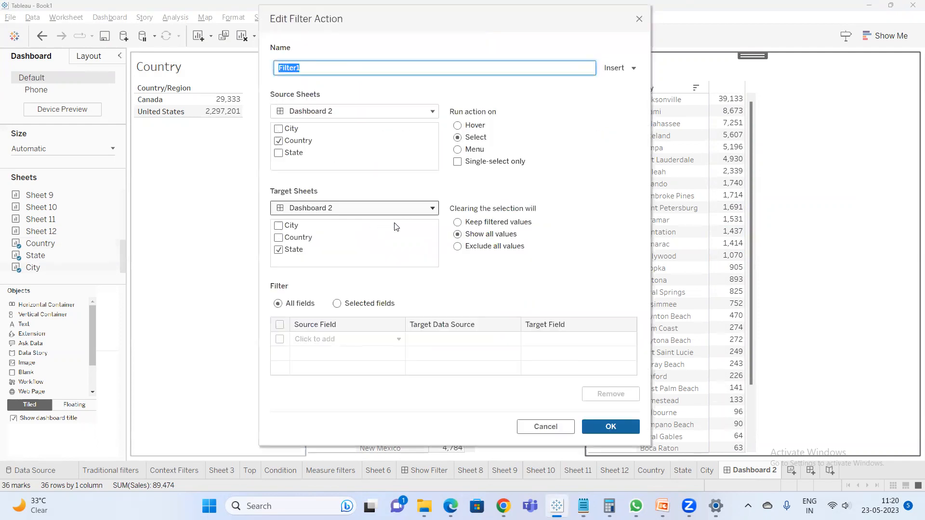
{"action": "type", "text": "Country(Source) & State(Target"}
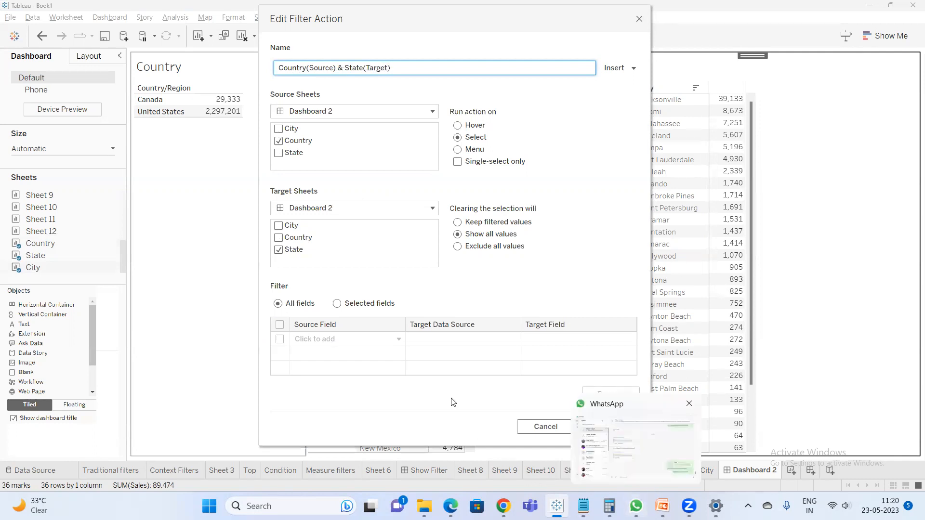
{"action": "left_click", "coordinate": [388, 402]}
{"action": "left_click", "coordinate": [594, 426]}
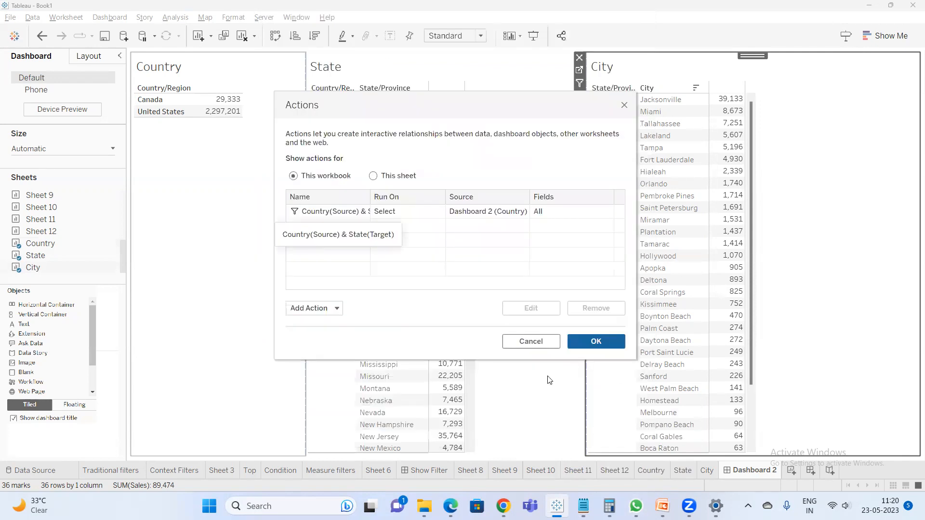
- Add a second Dashboard 2 filter action from source State to target City, run on Select and showing all values when cleared
{"action": "left_click", "coordinate": [340, 311]}
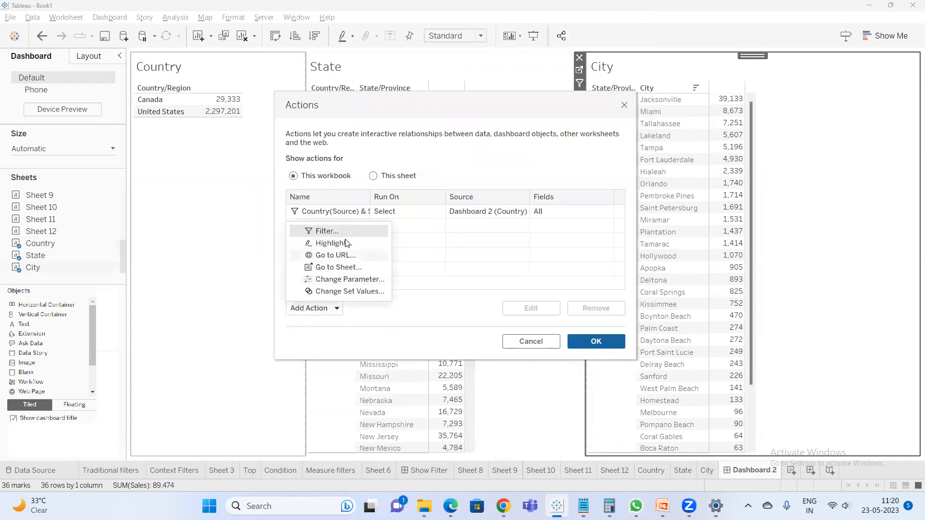
{"action": "left_click", "coordinate": [345, 232]}
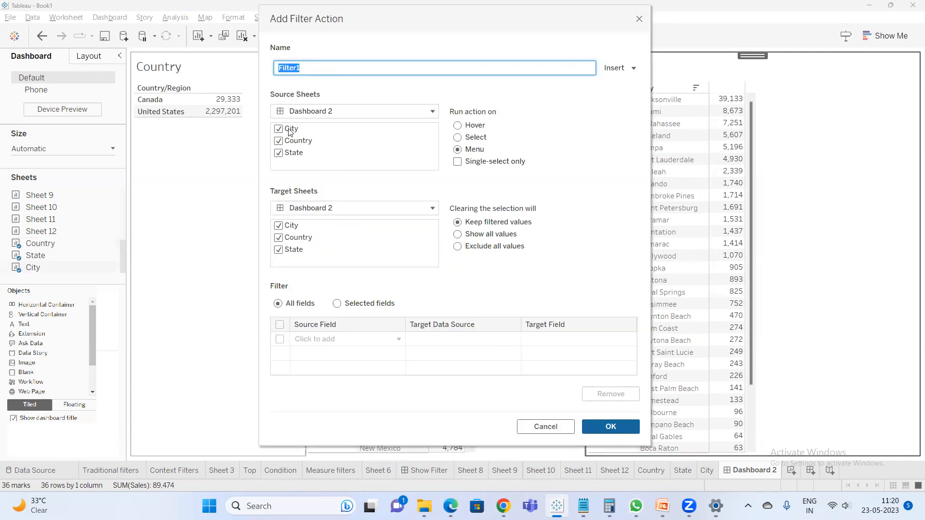
{"action": "left_click_drag", "start_coordinate": [290, 131], "coordinate": [290, 151]}
{"action": "key", "text": "space"}
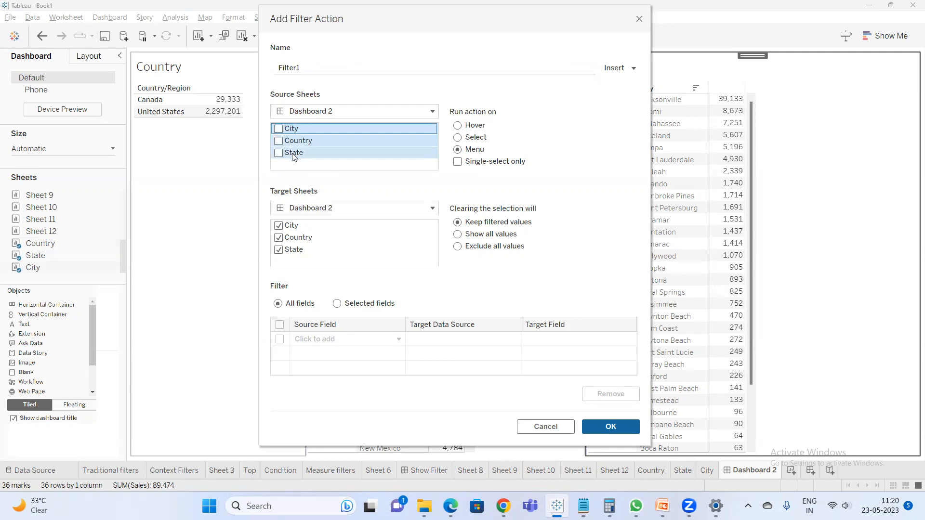
{"action": "left_click", "coordinate": [293, 154]}
{"action": "left_click_drag", "start_coordinate": [316, 226], "coordinate": [317, 249]}
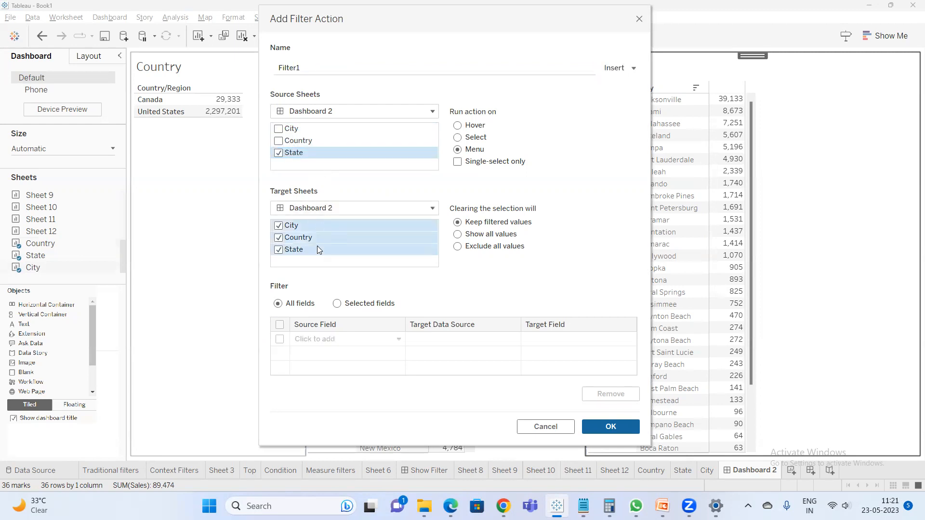
{"action": "left_click", "coordinate": [312, 223]}
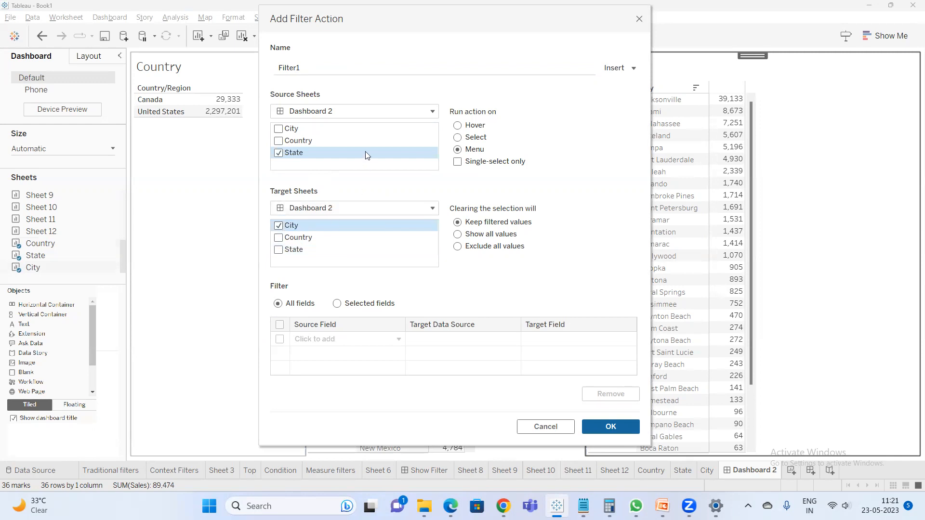
{"action": "left_click", "coordinate": [474, 140]}
{"action": "left_click", "coordinate": [612, 426]}
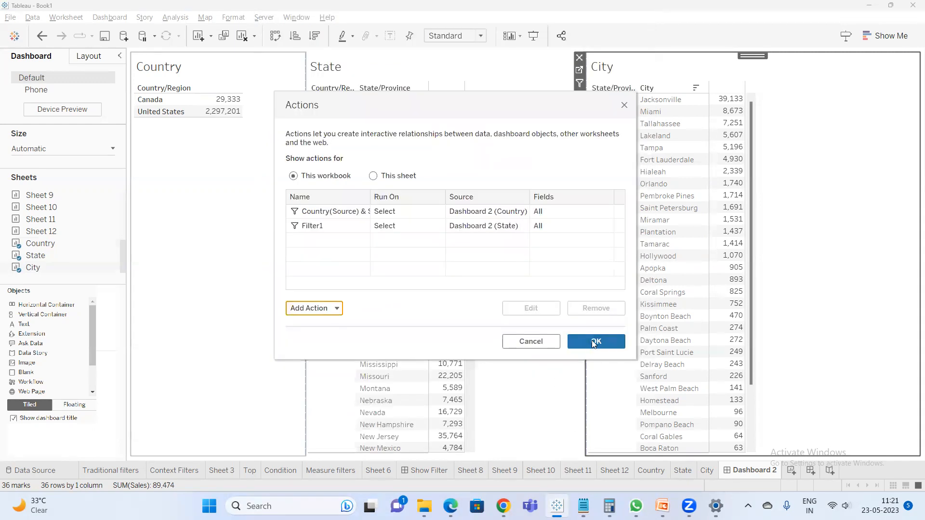
- Rename the State filter action as "State(Source) & City (Target)" and apply the dashboard's actions
{"action": "double_click", "coordinate": [371, 225]}
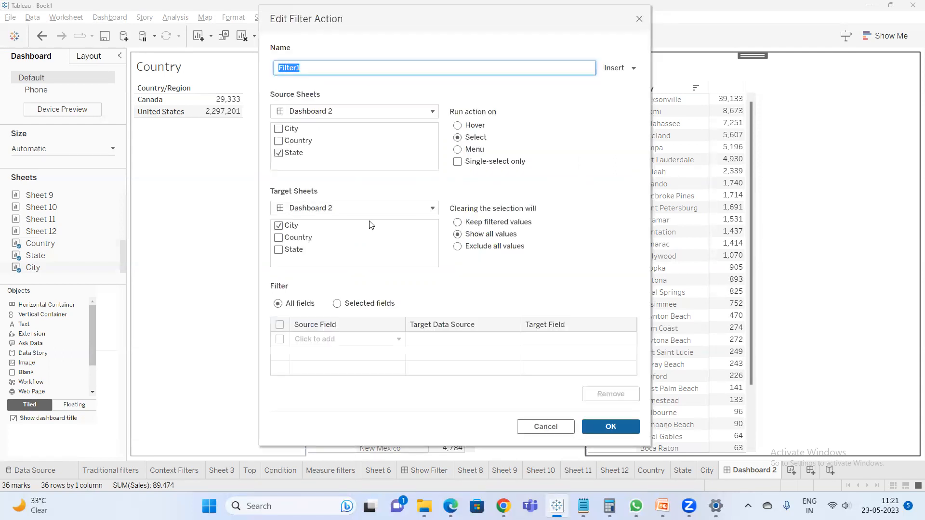
{"action": "type", "text": "State(Sour"}
{"action": "type", "text": "ce) &"}
{"action": "type", "text": " Target"}
{"action": "key", "text": "BackSpace"}
{"action": "key", "text": "BackSpace"}
{"action": "key", "text": "BackSpace"}
{"action": "key", "text": "BackSpace"}
{"action": "type", "text": "City (Target)"}
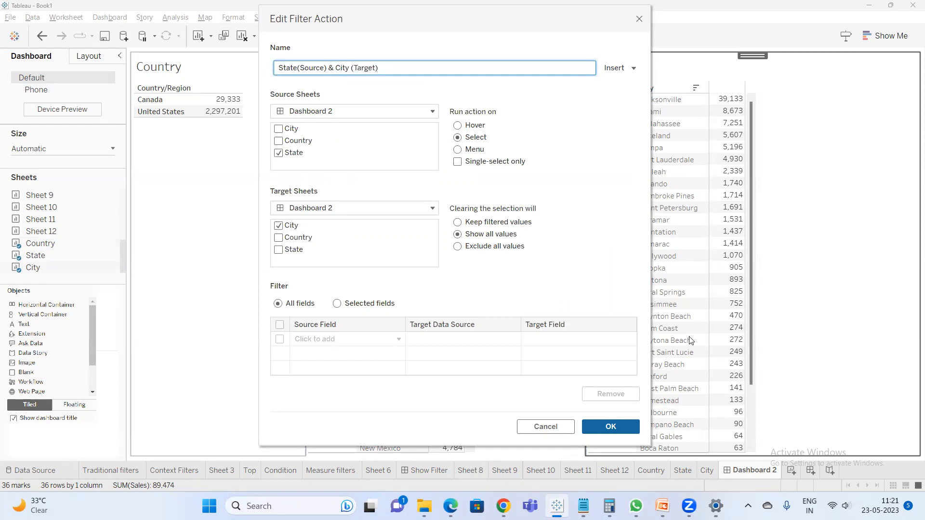
{"action": "left_click", "coordinate": [603, 424]}
{"action": "left_click", "coordinate": [599, 340]}
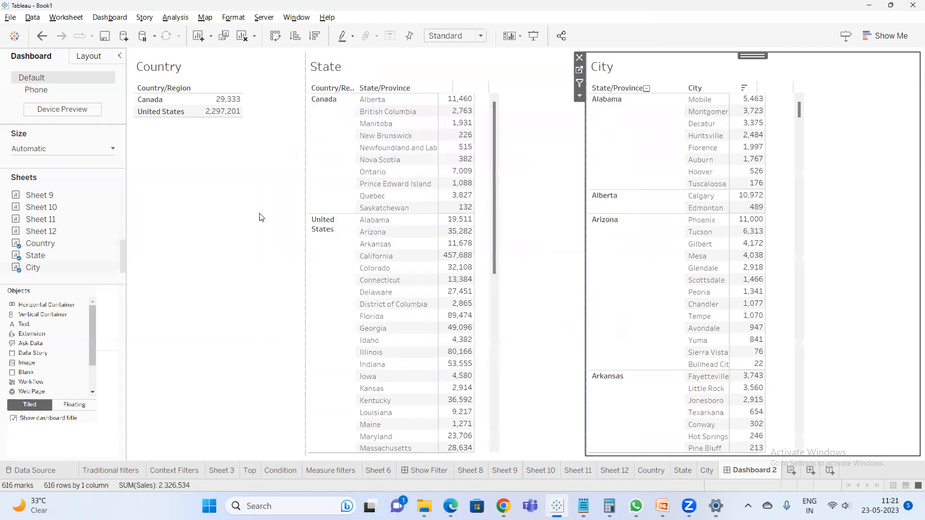
- Test the dashboard filters by selecting Canada in Country, selecting and clearing British Columbia and Alberta in State, and clearing Canada
{"action": "left_click", "coordinate": [225, 98]}
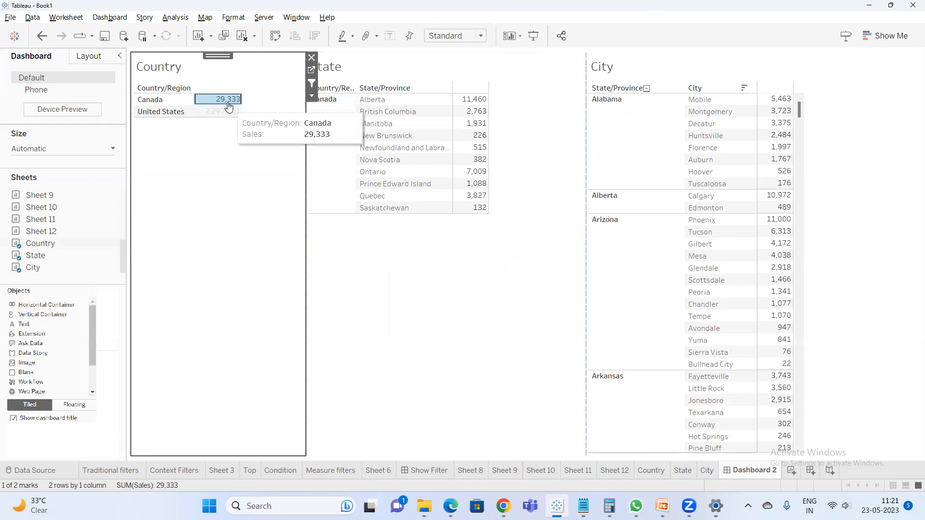
{"action": "mouse_move", "coordinate": [228, 107]}
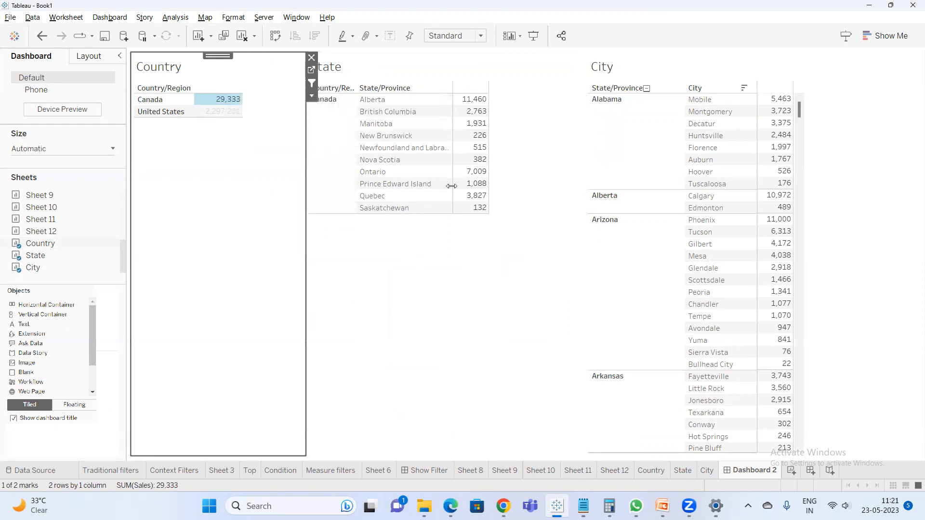
{"action": "left_click", "coordinate": [466, 116]}
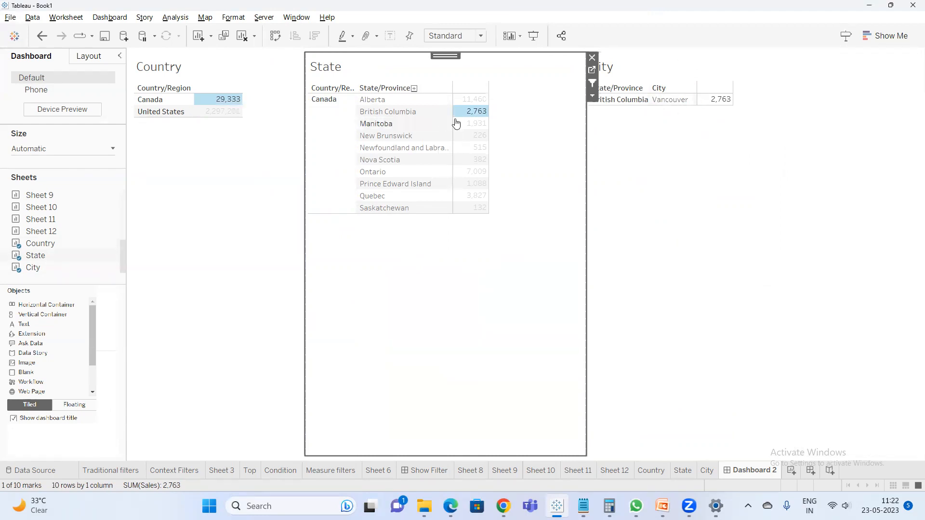
{"action": "left_click", "coordinate": [476, 112]}
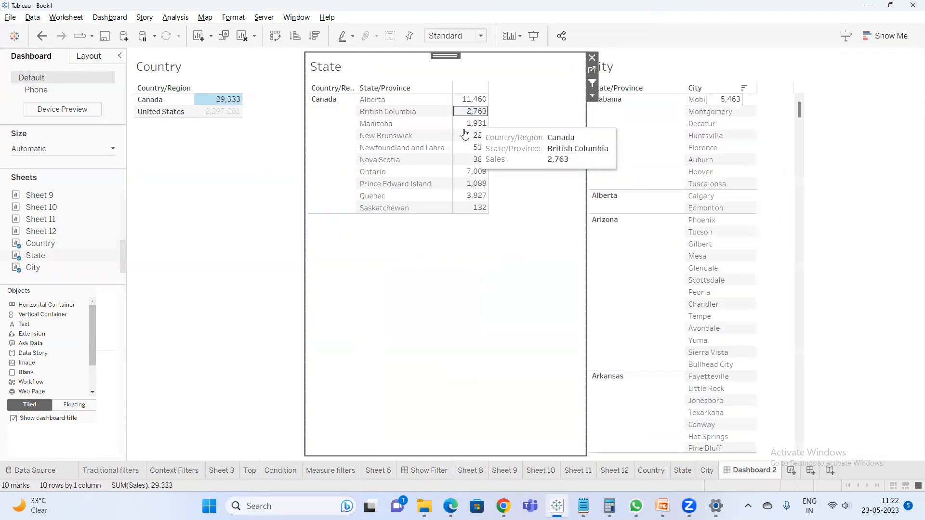
{"action": "left_click", "coordinate": [470, 100]}
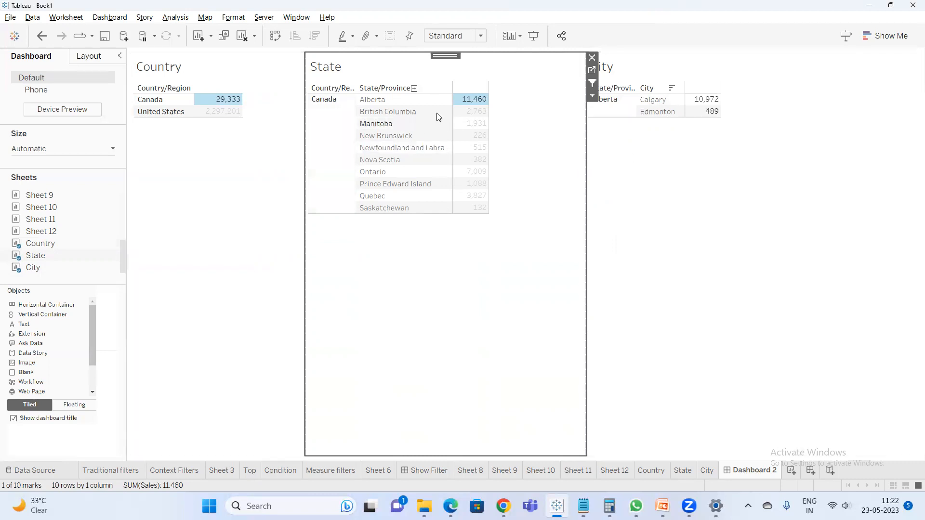
{"action": "left_click", "coordinate": [474, 99]}
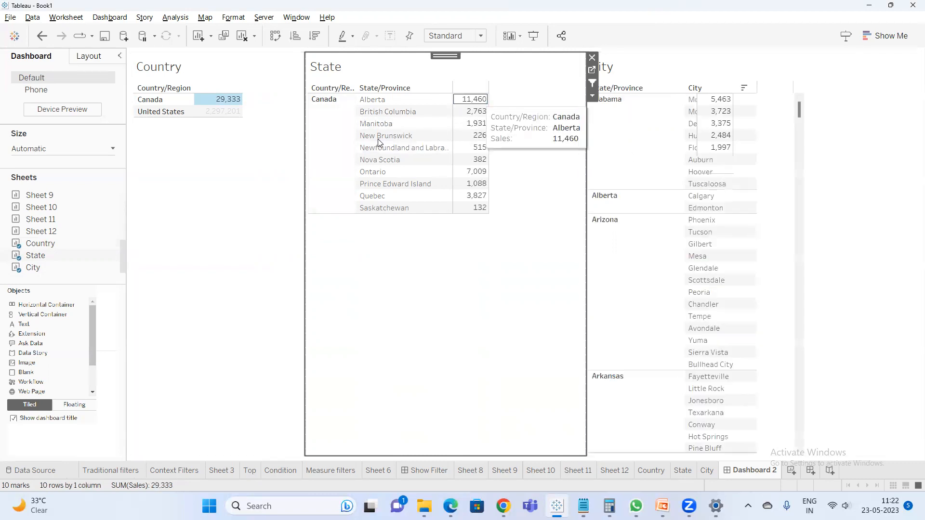
{"action": "left_click", "coordinate": [222, 99]}
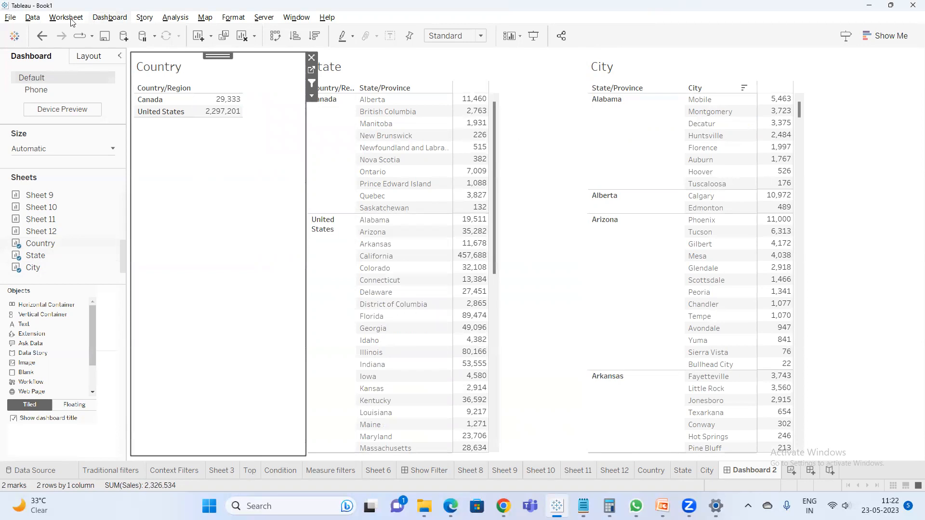
- Set the "Country(Source) & State(Target)" filter action of Dashboard 2 to run on Hover
{"action": "left_click", "coordinate": [109, 18]}
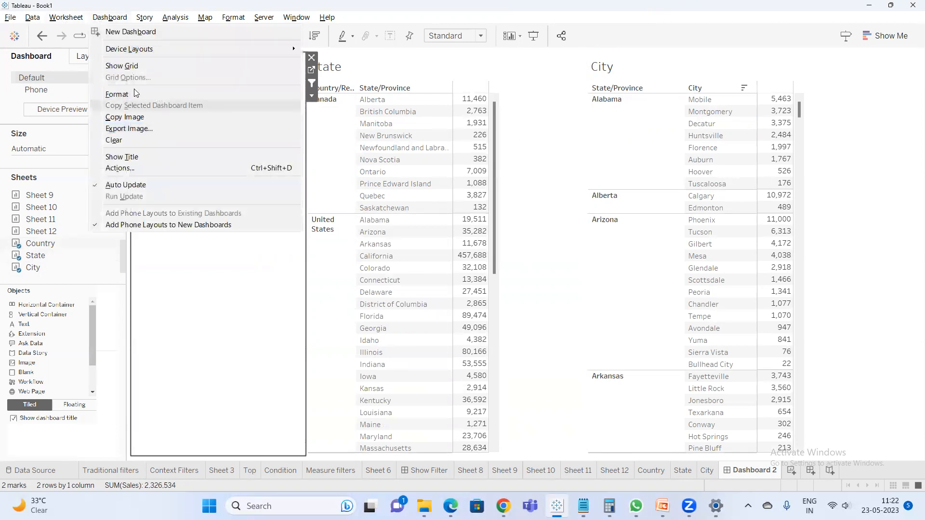
{"action": "left_click", "coordinate": [144, 167]}
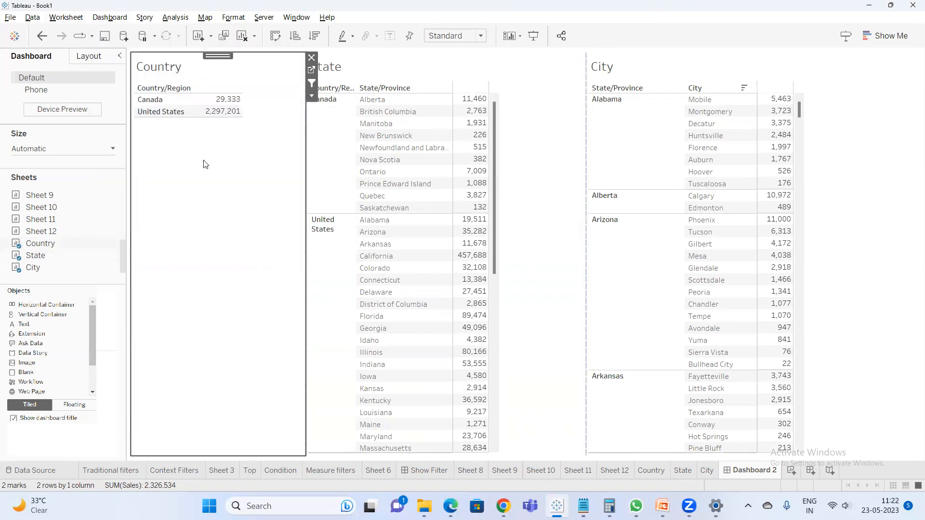
{"action": "double_click", "coordinate": [380, 216]}
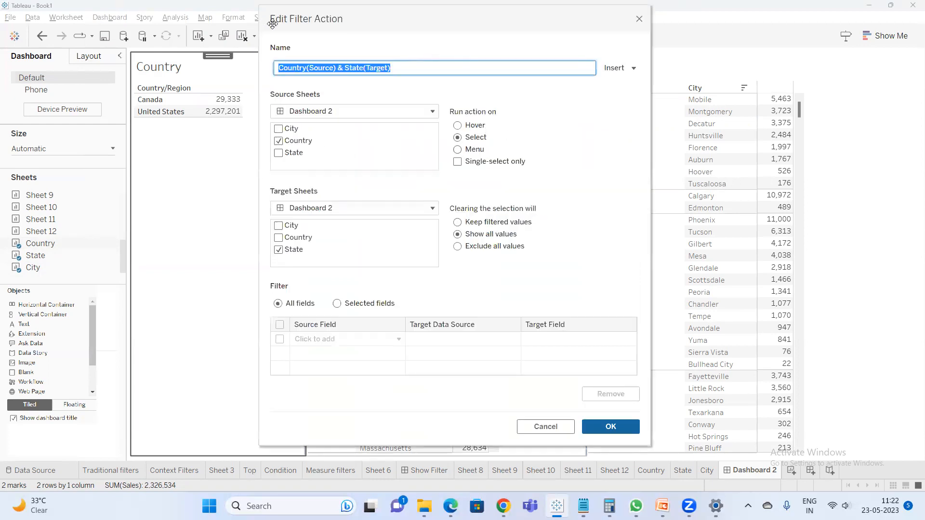
{"action": "left_click_drag", "start_coordinate": [265, 16], "coordinate": [123, 169]}
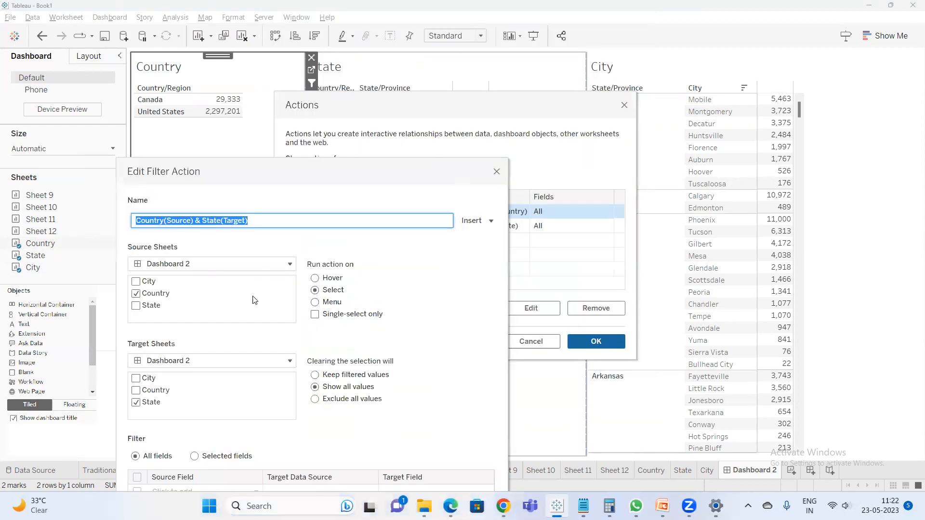
{"action": "left_click", "coordinate": [321, 282]}
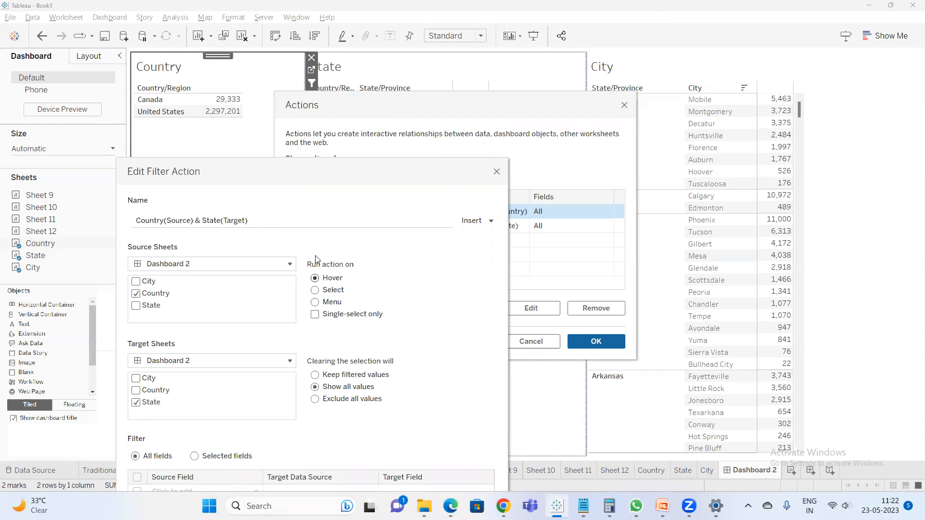
{"action": "left_click_drag", "start_coordinate": [308, 176], "coordinate": [303, 132]}
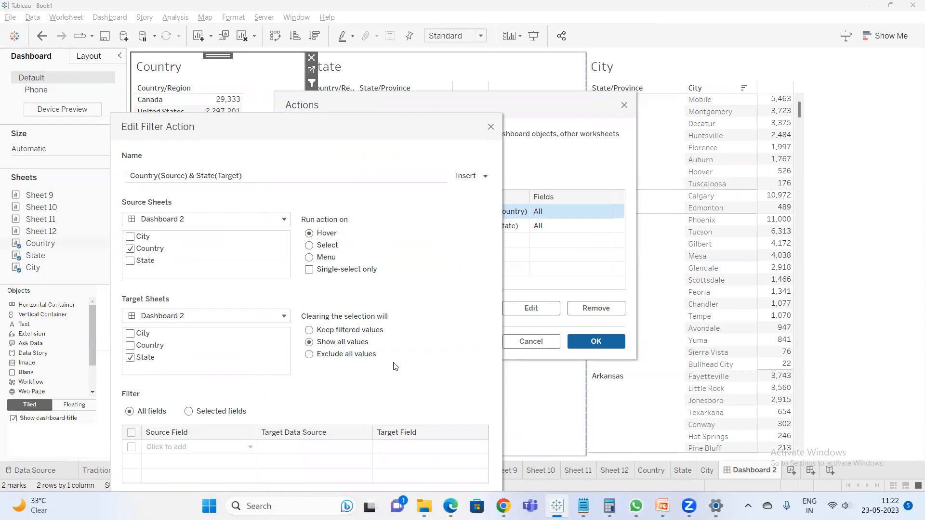
{"action": "left_click_drag", "start_coordinate": [345, 126], "coordinate": [338, 68]}
{"action": "left_click", "coordinate": [455, 476]}
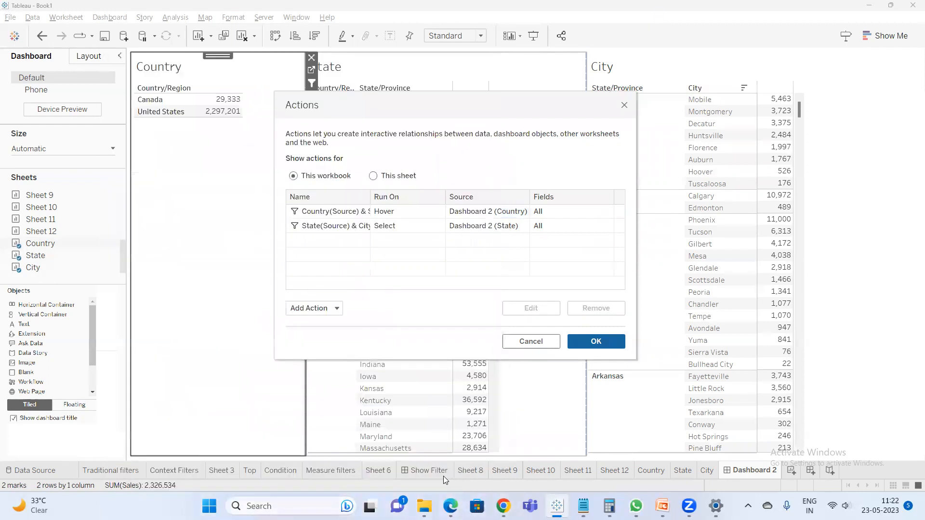
- Set the "State(Source) & City (Target)" filter action to run on Hover and apply the dashboard's actions
{"action": "double_click", "coordinate": [382, 230]}
{"action": "left_click", "coordinate": [472, 129]}
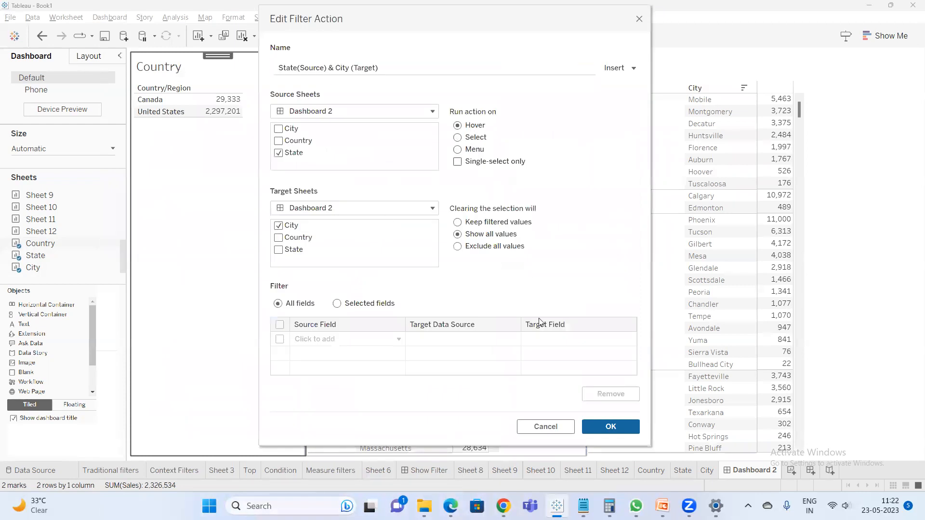
{"action": "left_click", "coordinate": [611, 426]}
{"action": "left_click", "coordinate": [595, 341]}
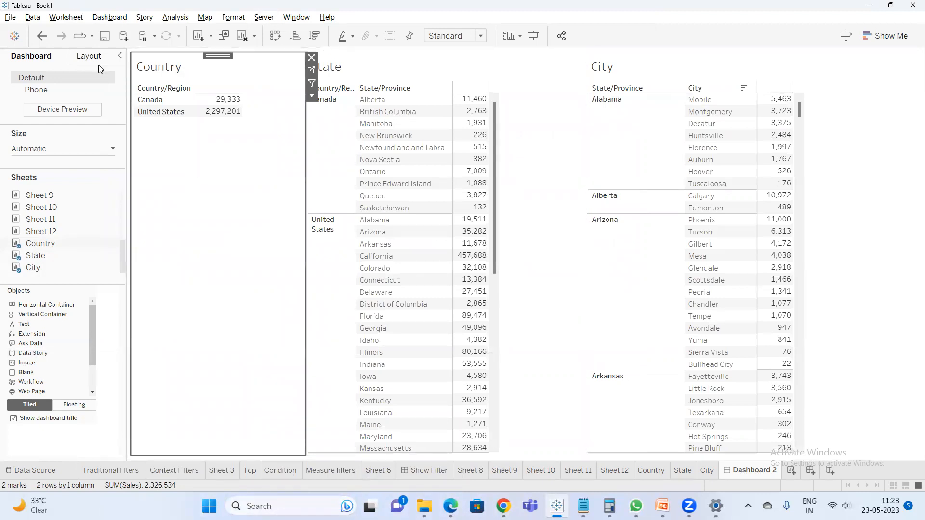
- Test the Hover filtering over United States and Canada in Country, and over Manitoba and New Brunswick in State
{"action": "left_click", "coordinate": [231, 113]}
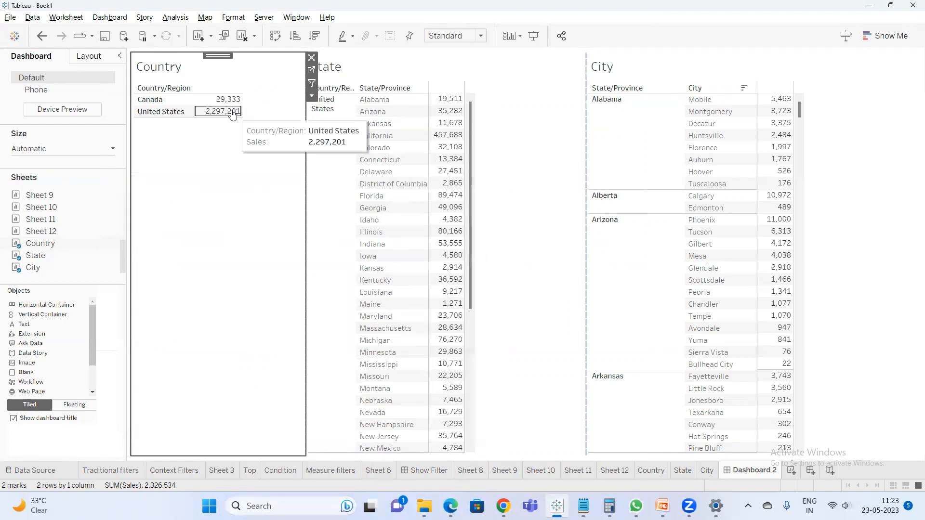
{"action": "left_click", "coordinate": [232, 100]}
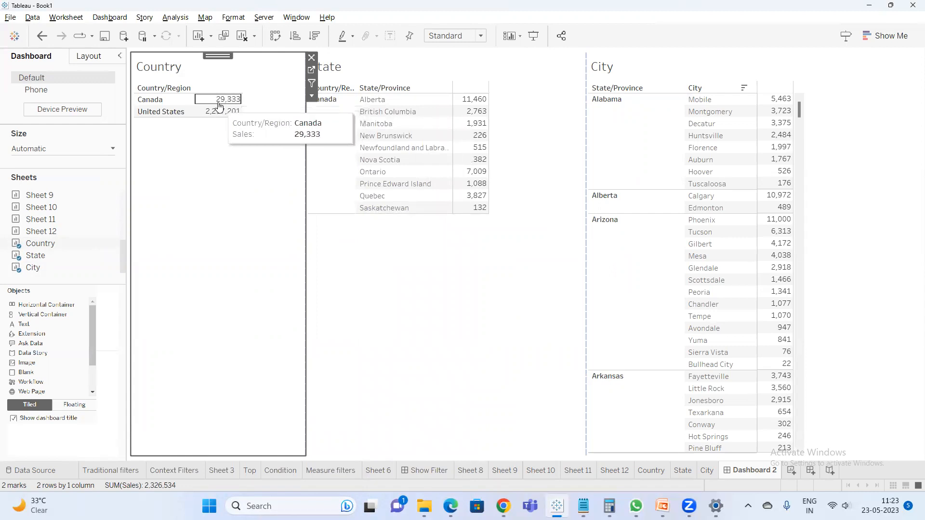
{"action": "left_click", "coordinate": [239, 193]}
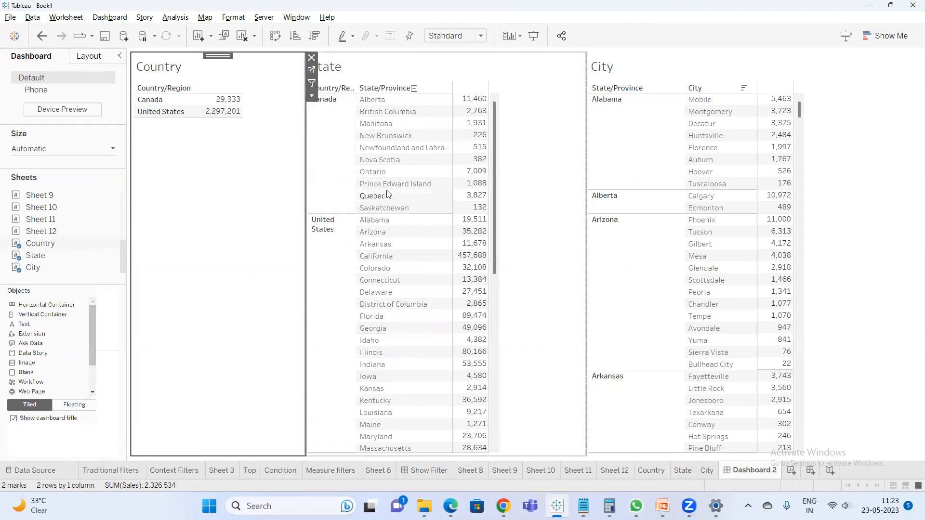
{"action": "mouse_move", "coordinate": [480, 101]}
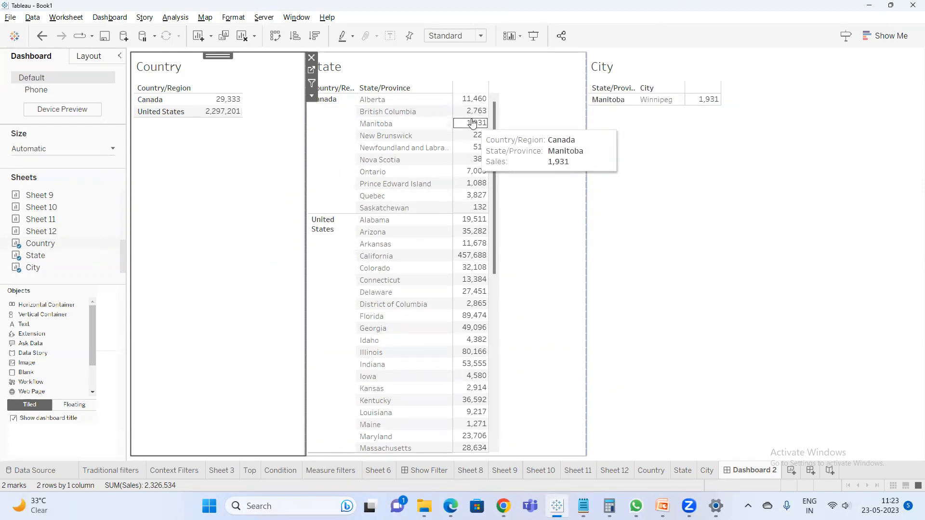
{"action": "mouse_move", "coordinate": [472, 141]}
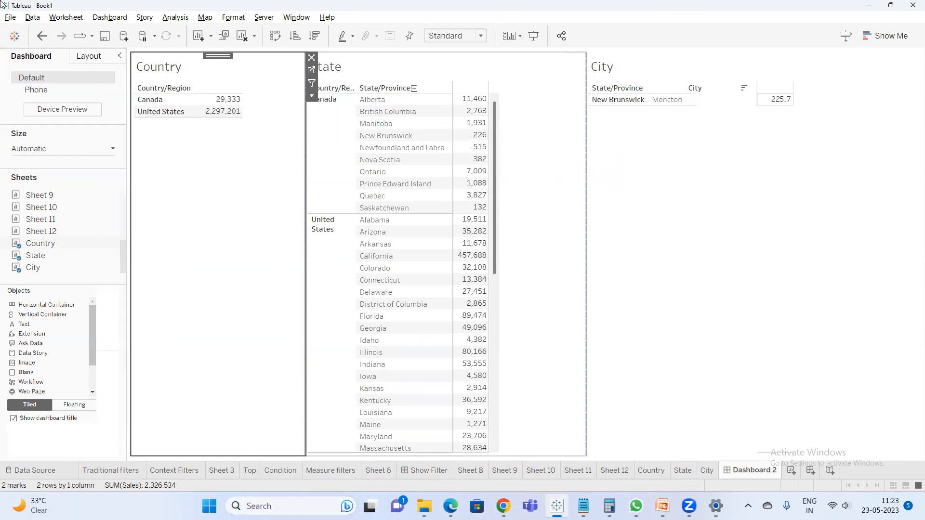
- Set the "Country(Source) & State(Target)" filter action to run on Menu
{"action": "left_click", "coordinate": [110, 17]}
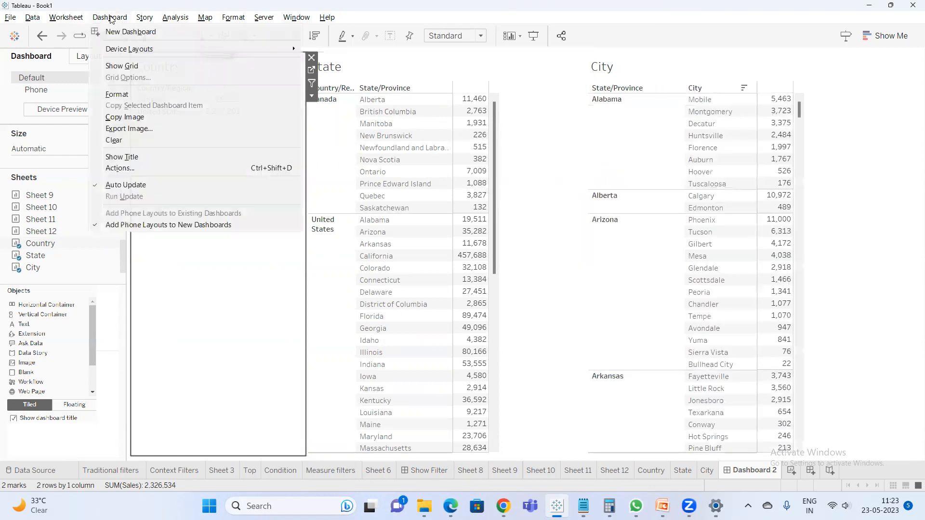
{"action": "left_click", "coordinate": [141, 171]}
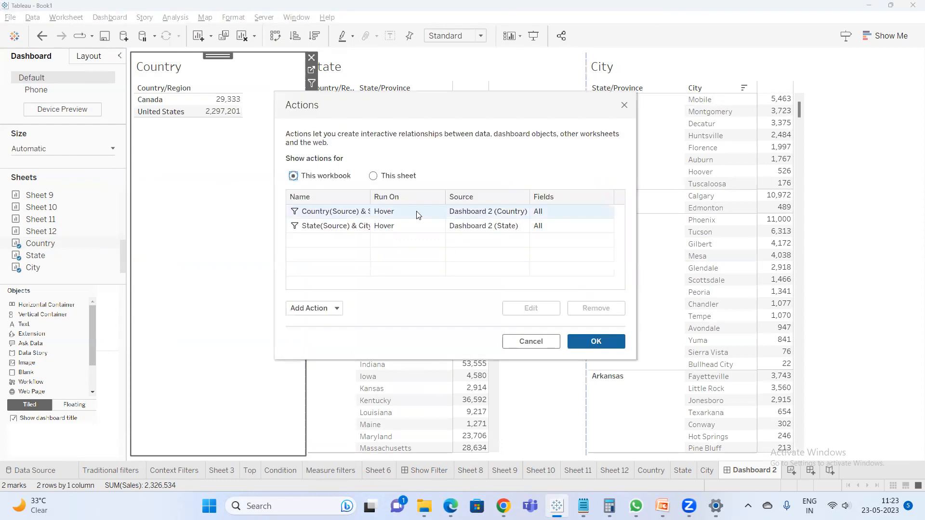
{"action": "left_click", "coordinate": [432, 216]}
{"action": "double_click", "coordinate": [432, 216]}
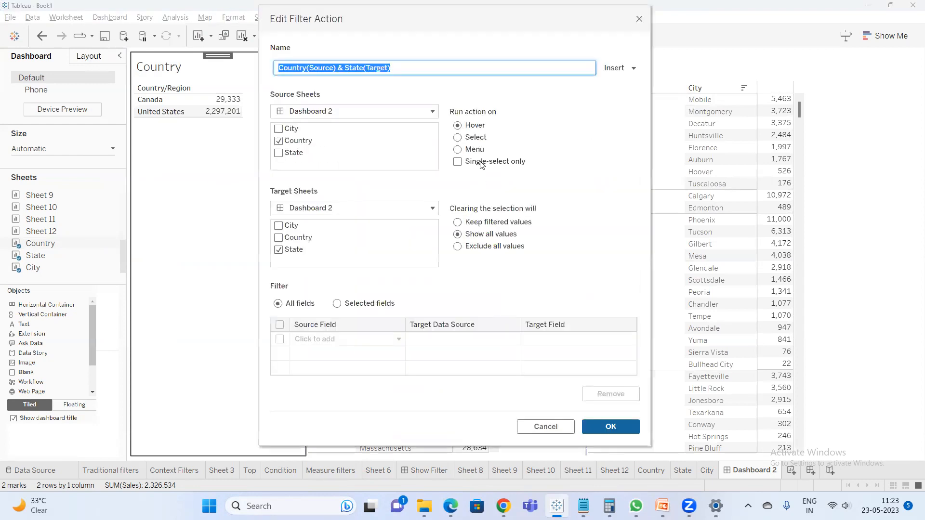
{"action": "left_click", "coordinate": [467, 149]}
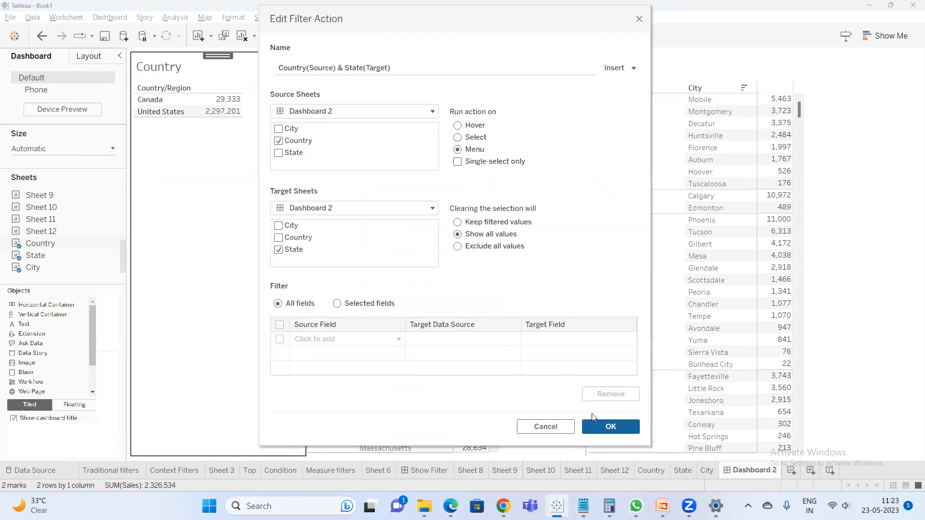
{"action": "left_click", "coordinate": [594, 426]}
- Set the "State(Source) & City (Target)" filter action to run on Menu and apply the dashboard's actions
{"action": "left_click", "coordinate": [340, 227]}
{"action": "double_click", "coordinate": [395, 227]}
{"action": "left_click", "coordinate": [469, 149]}
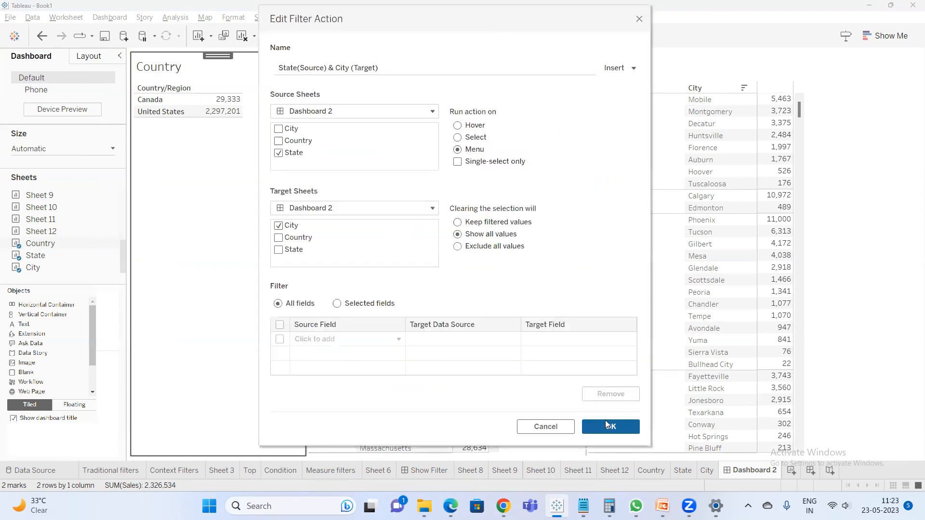
{"action": "left_click", "coordinate": [607, 425]}
{"action": "left_click", "coordinate": [596, 341]}
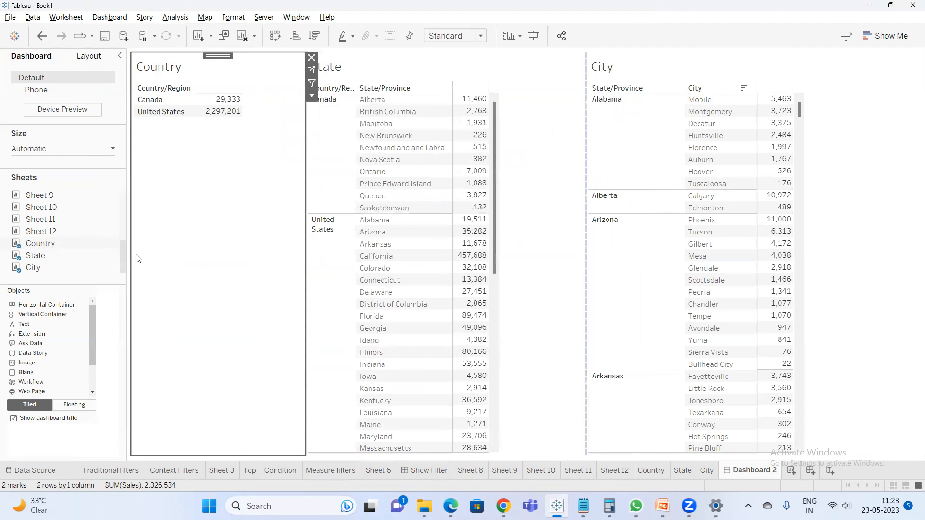
- Check Canada's action link in Country, run "State(Source) & City (Target)" for Alberta and California in State, and clear the selection
{"action": "left_click", "coordinate": [219, 102]}
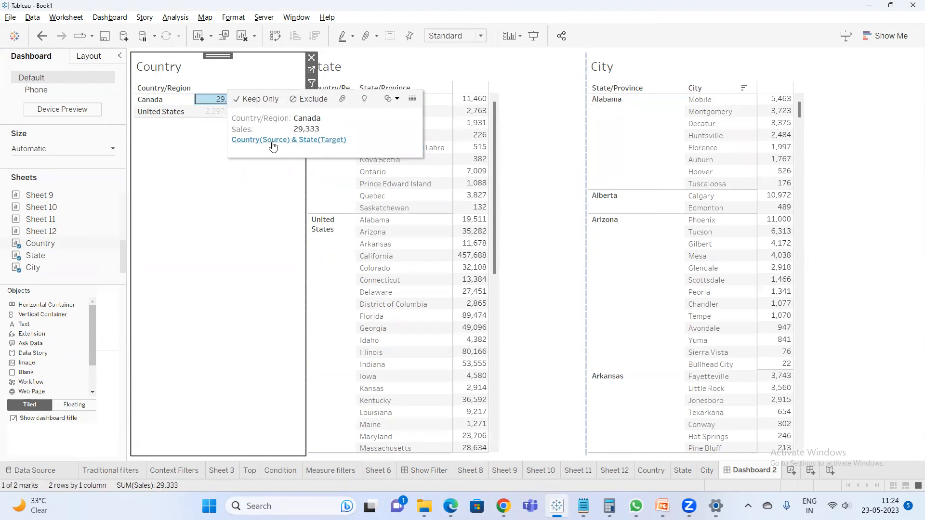
{"action": "left_click", "coordinate": [227, 100]}
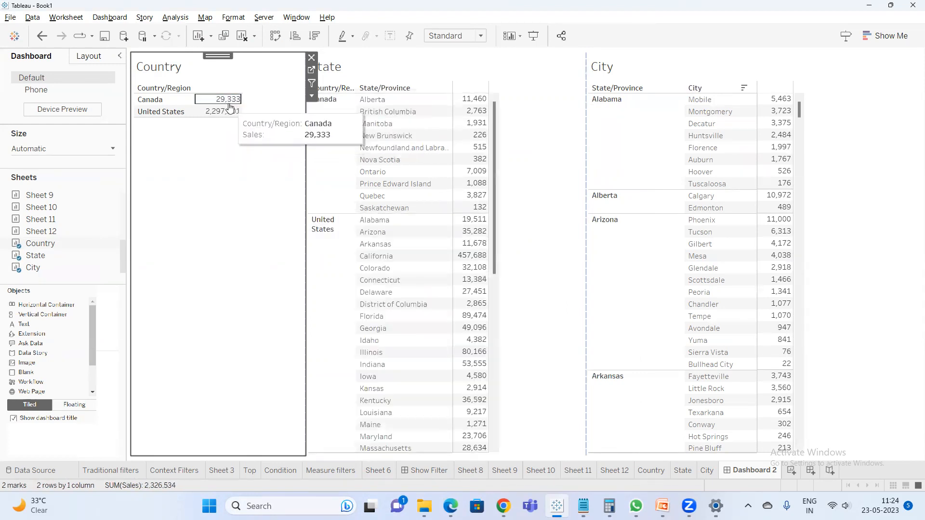
{"action": "left_click", "coordinate": [471, 102]}
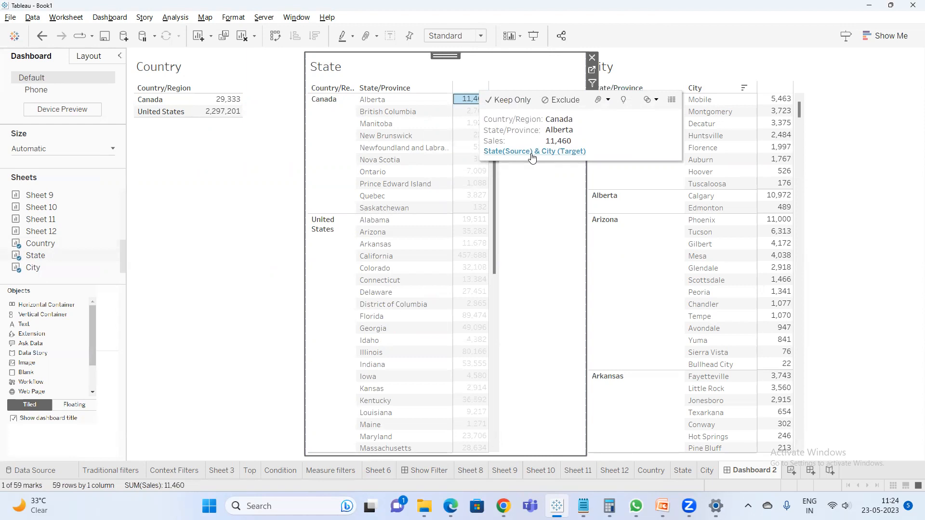
{"action": "left_click", "coordinate": [532, 153]}
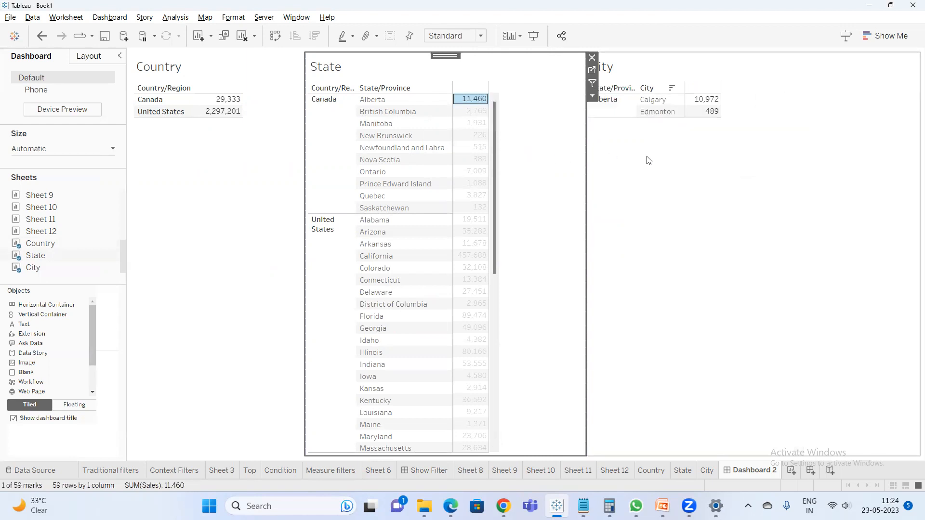
{"action": "left_click", "coordinate": [478, 256]}
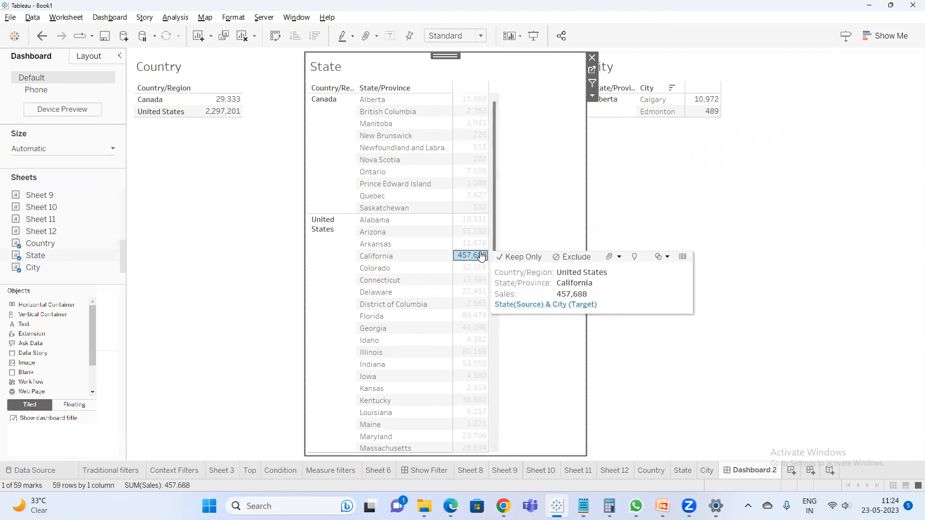
{"action": "left_click", "coordinate": [544, 305]}
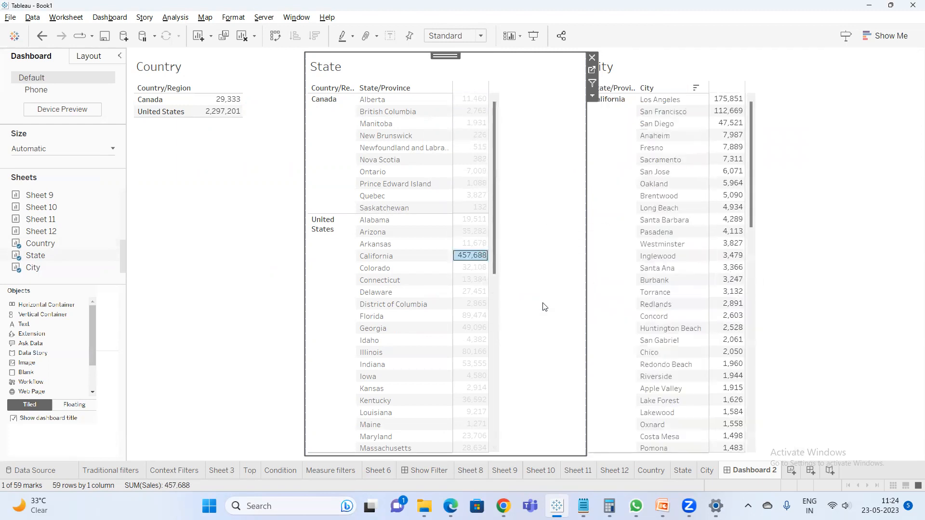
{"action": "left_click", "coordinate": [180, 193]}
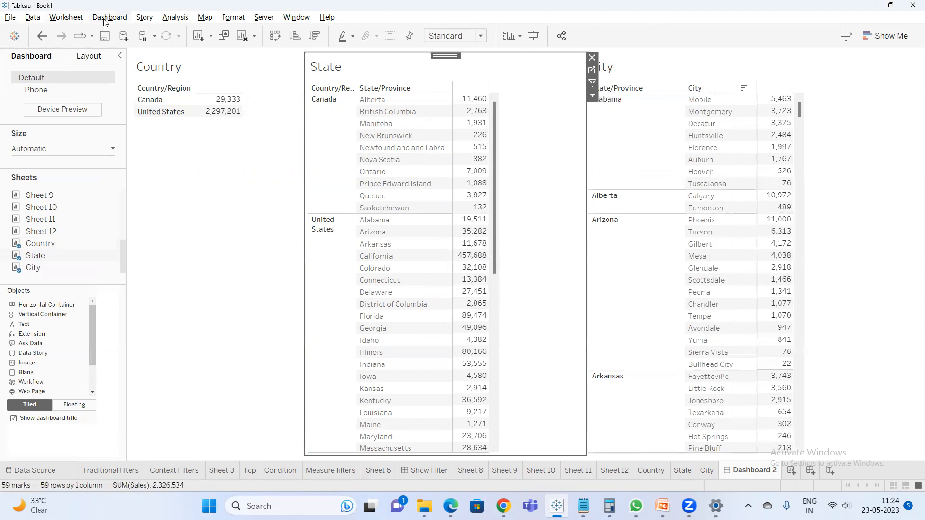
- Set the "State(Source) & City (Target)" filter action to run on Select and apply the dashboard's actions
{"action": "left_click", "coordinate": [104, 19]}
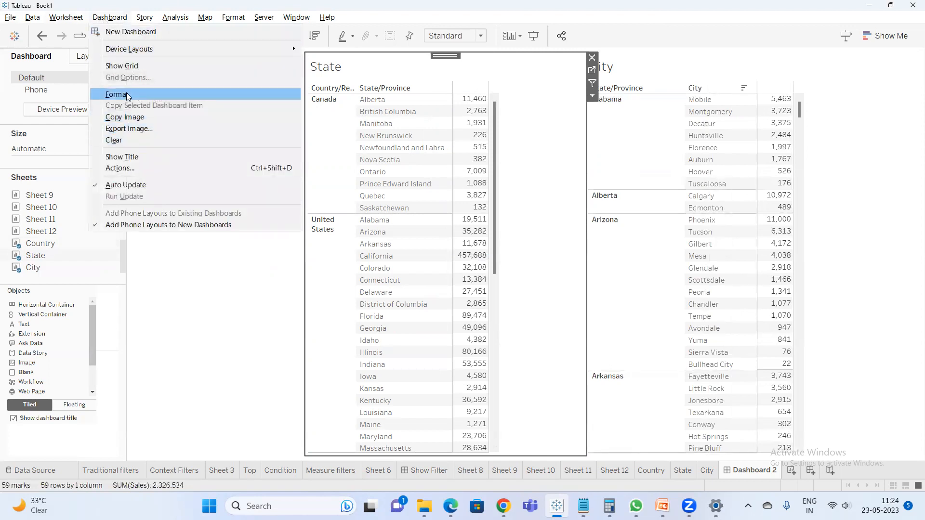
{"action": "left_click", "coordinate": [142, 168]}
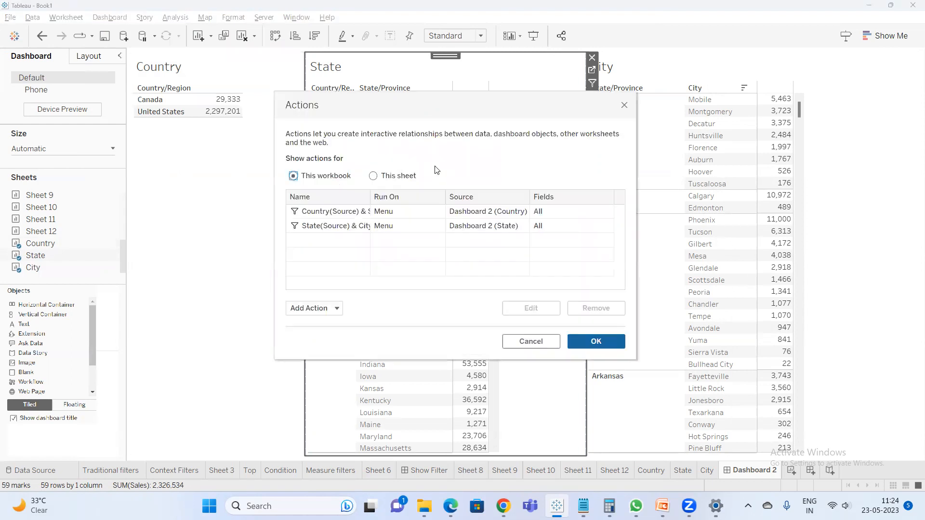
{"action": "left_click", "coordinate": [406, 226]}
{"action": "double_click", "coordinate": [427, 225]}
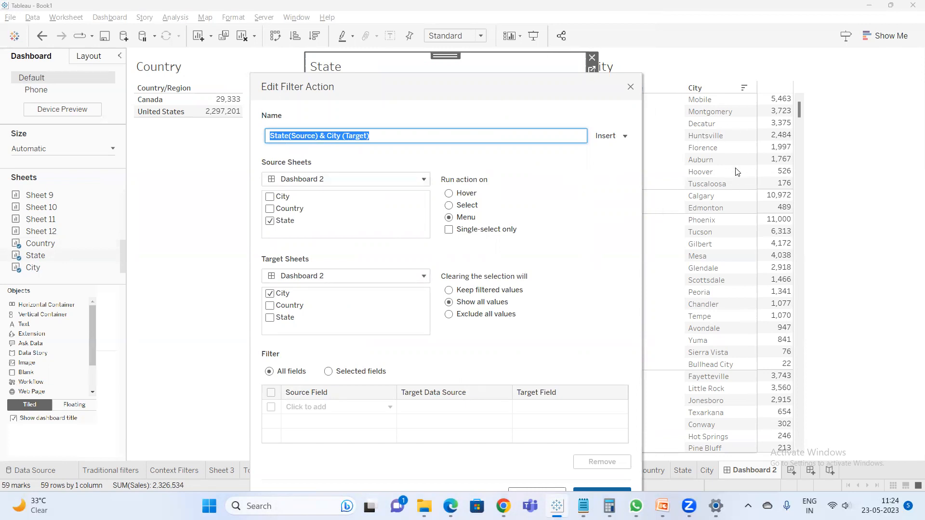
{"action": "left_click", "coordinate": [464, 207]}
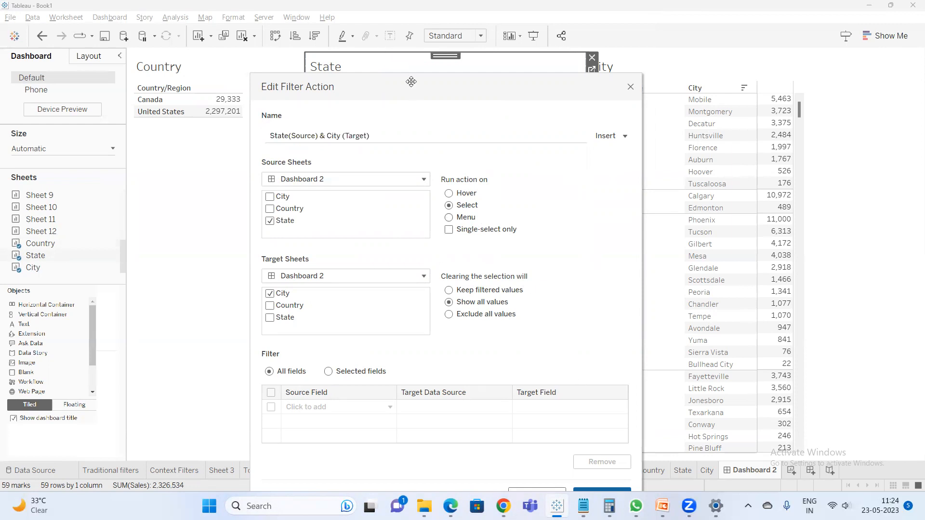
{"action": "left_click_drag", "start_coordinate": [410, 80], "coordinate": [384, 15]}
{"action": "left_click", "coordinate": [573, 437]}
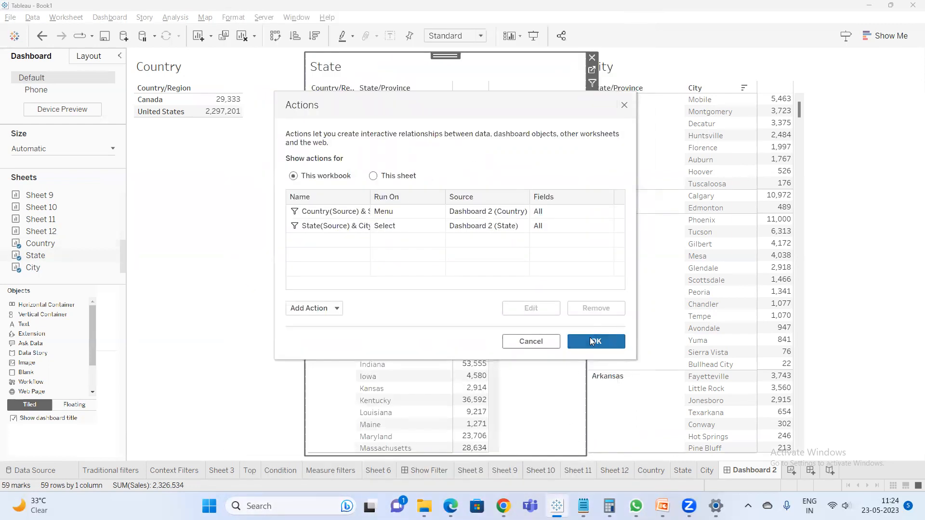
{"action": "left_click", "coordinate": [590, 337]}
- Test the State filter on the City sheet by selecting and clearing the New Brunswick sales value
{"action": "left_click", "coordinate": [470, 135]}
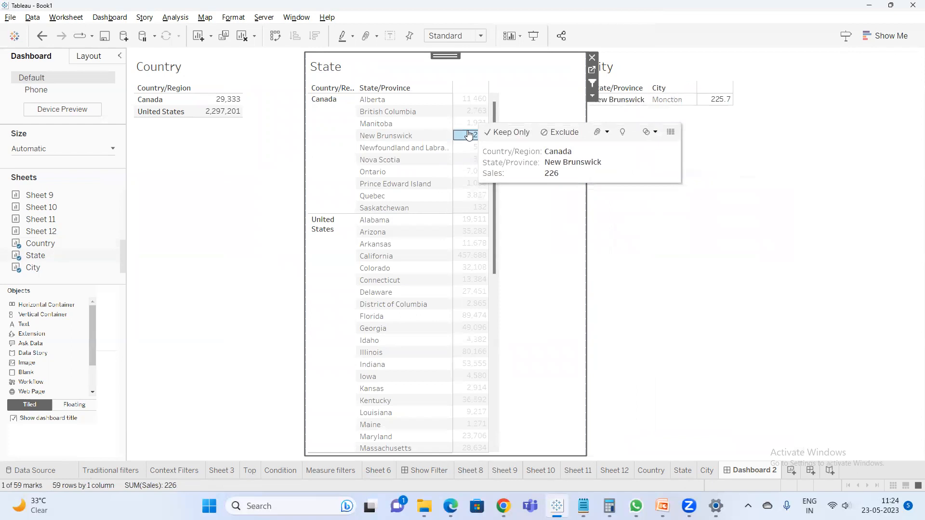
{"action": "left_click", "coordinate": [473, 140]}
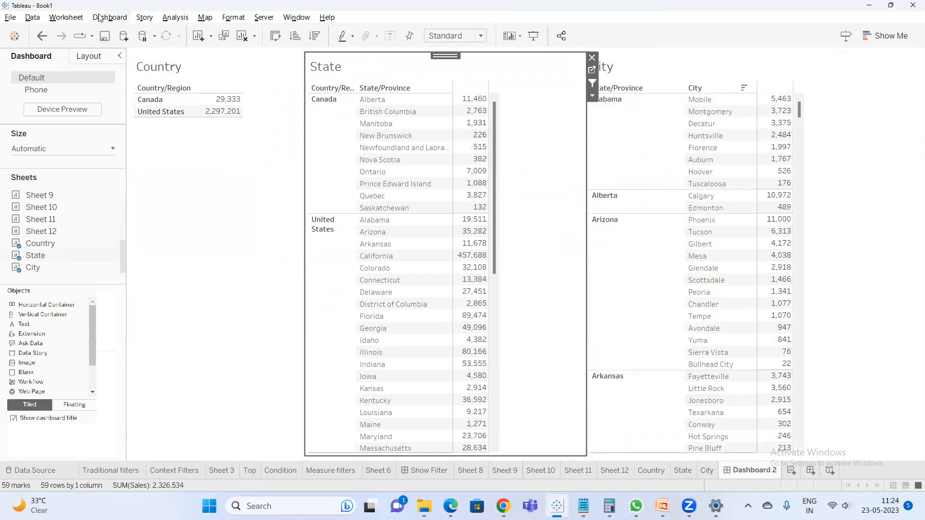
- Set the "Country(Source) & State(Target)" filter action to run on Select with Single-select only, and apply the dashboard's actions
{"action": "left_click", "coordinate": [111, 23]}
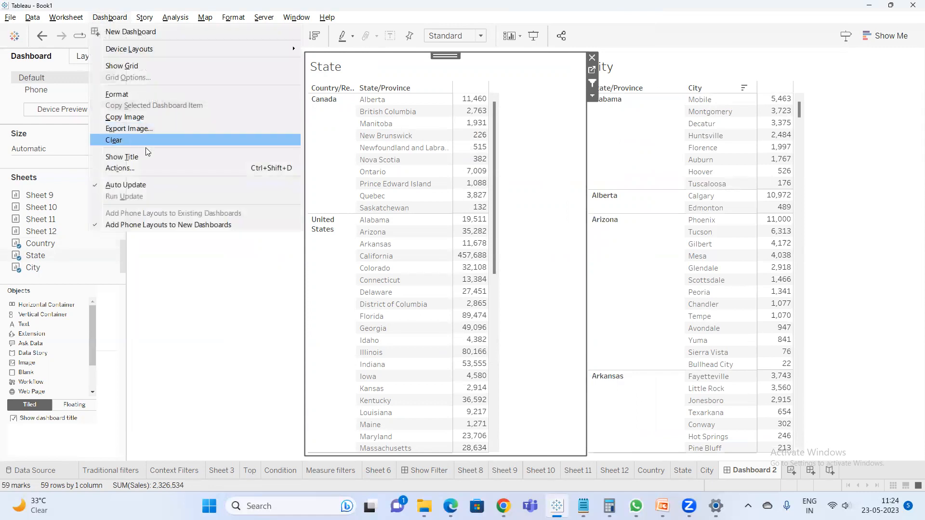
{"action": "left_click", "coordinate": [138, 164]}
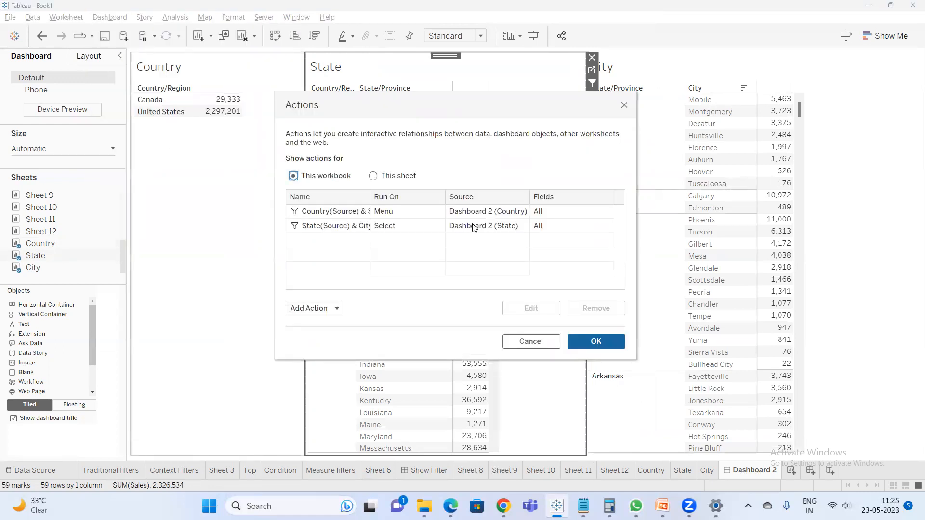
{"action": "left_click", "coordinate": [522, 211]}
{"action": "double_click", "coordinate": [522, 211]}
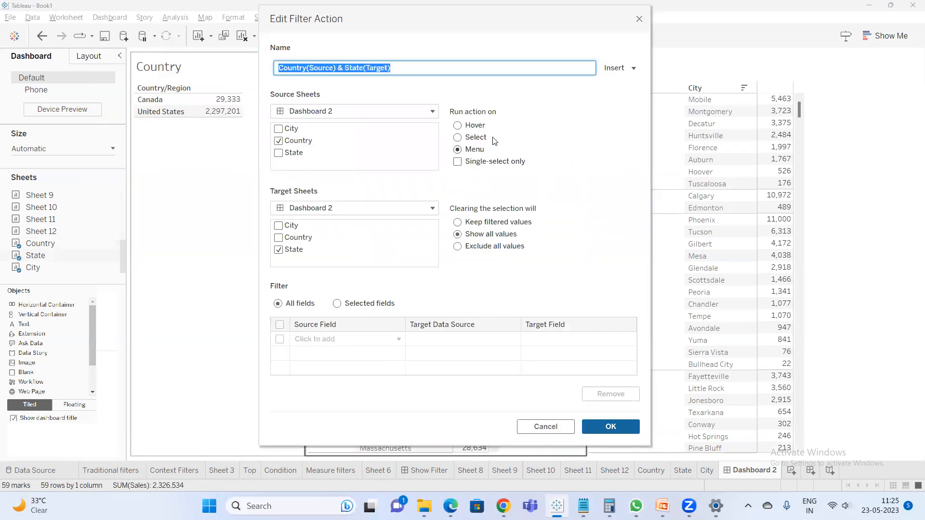
{"action": "left_click", "coordinate": [472, 138]}
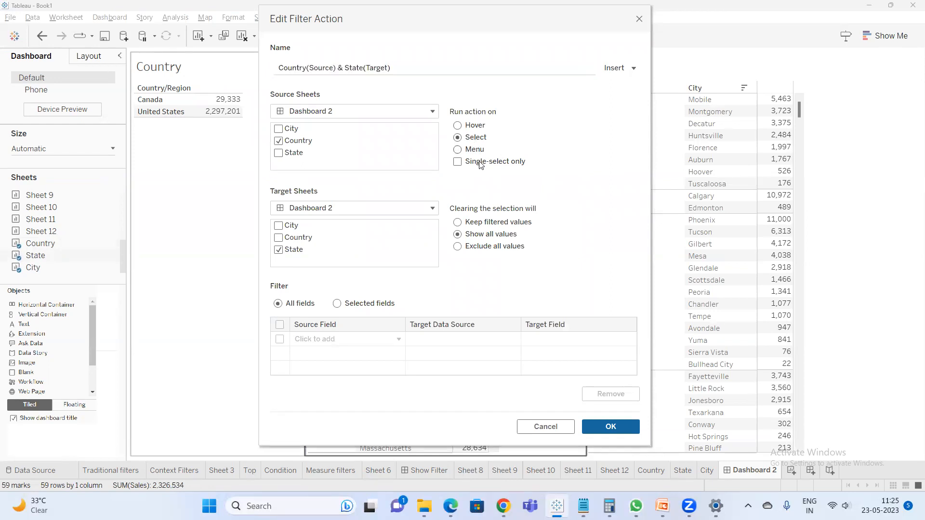
{"action": "left_click", "coordinate": [458, 162]}
{"action": "left_click", "coordinate": [608, 427]}
{"action": "left_click", "coordinate": [602, 339]}
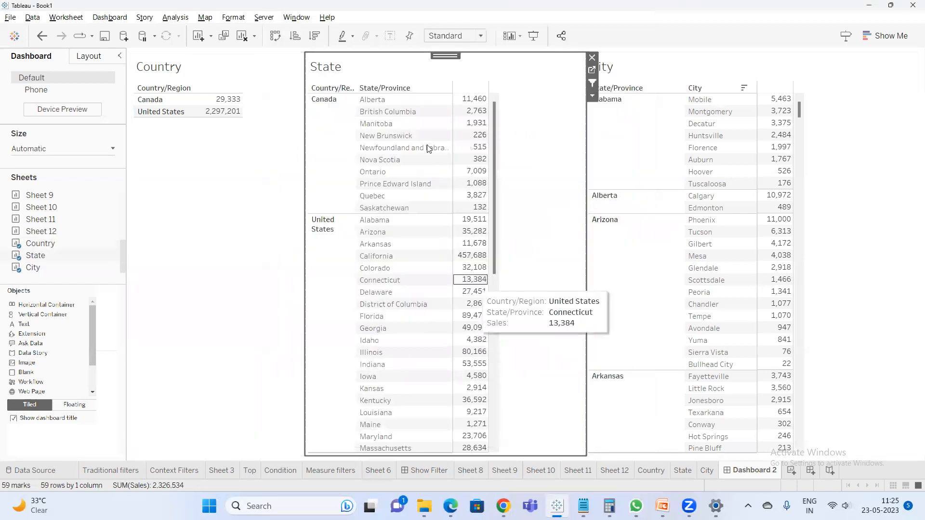
- Enable Single-select only for the "State(Source) & City (Target)" filter action and apply the dashboard's actions
{"action": "left_click", "coordinate": [103, 18]}
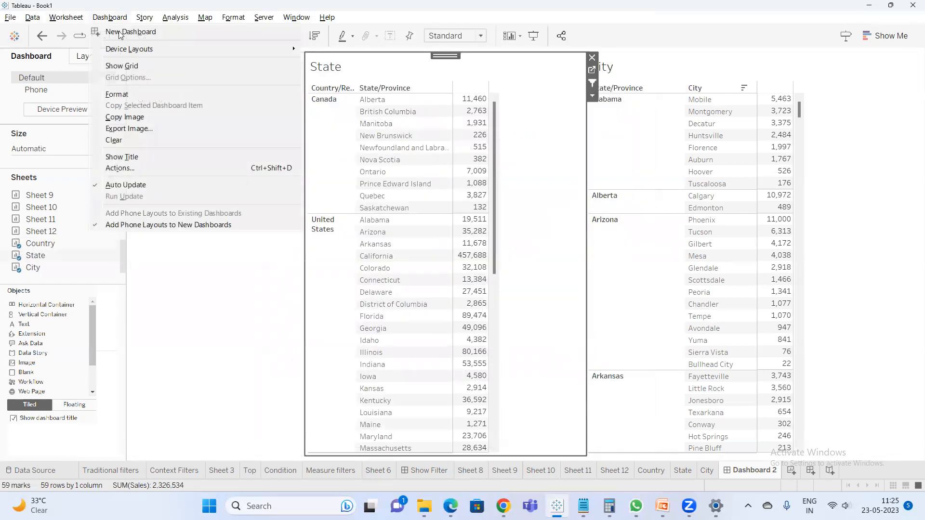
{"action": "left_click", "coordinate": [144, 167]}
{"action": "double_click", "coordinate": [456, 226]}
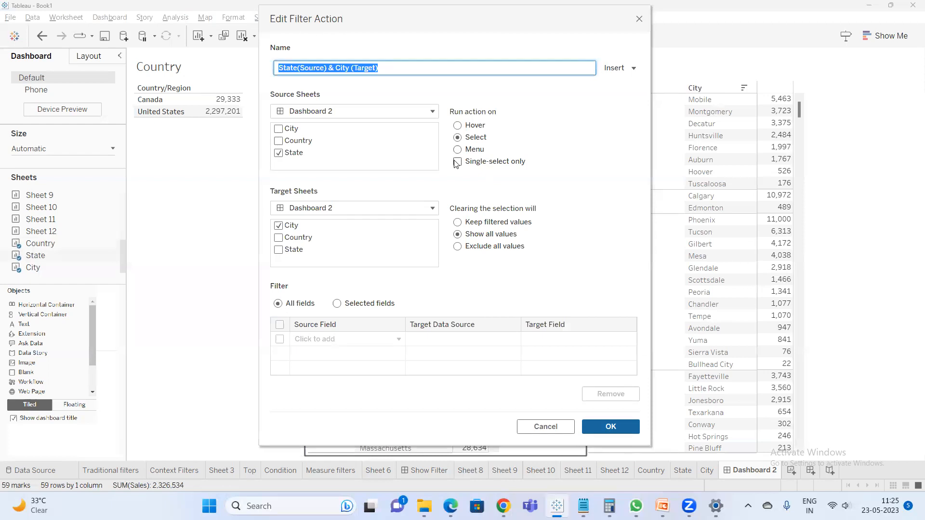
{"action": "left_click", "coordinate": [457, 161]}
{"action": "left_click", "coordinate": [606, 427]}
{"action": "left_click", "coordinate": [583, 339]}
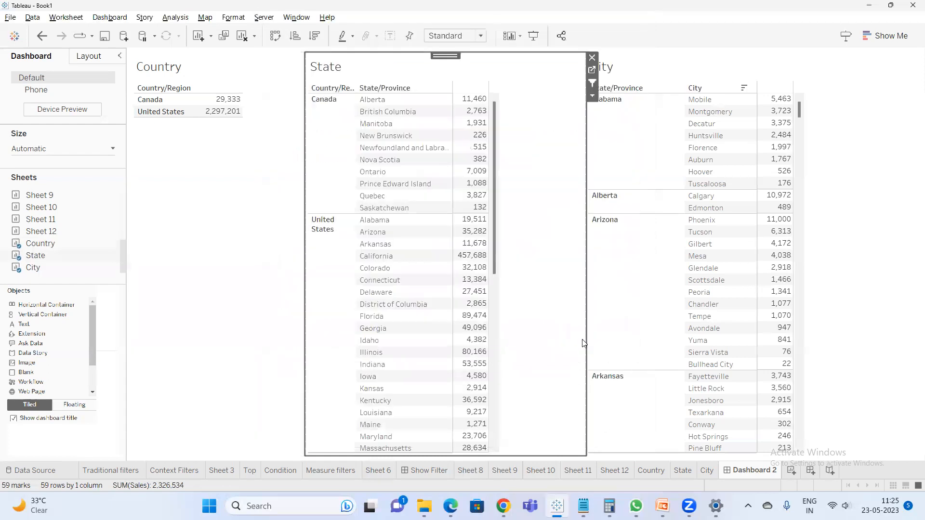
- Test single-select filtering of City with the Alberta, British Columbia, New Brunswick and Manitoba sales values in State, and clear the selection
{"action": "left_click", "coordinate": [464, 100]}
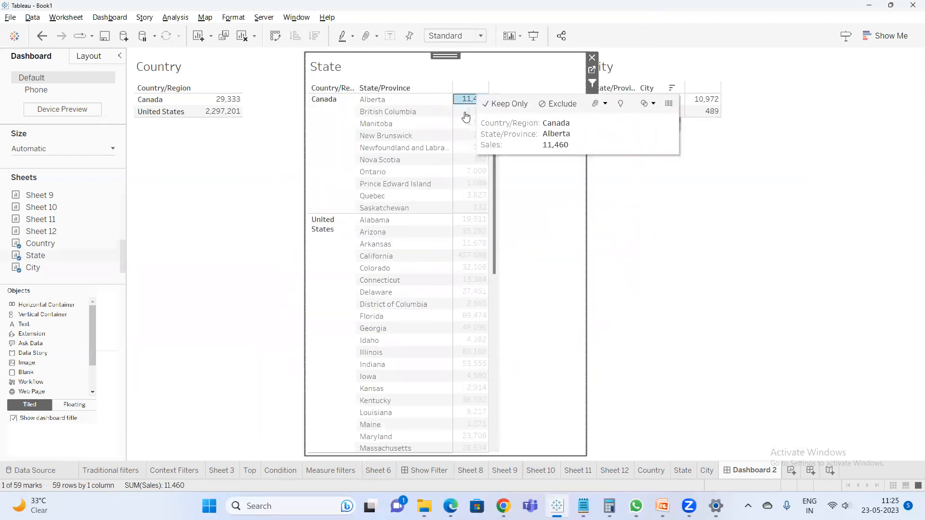
{"action": "left_click", "coordinate": [465, 112]}
{"action": "left_click", "coordinate": [466, 136]}
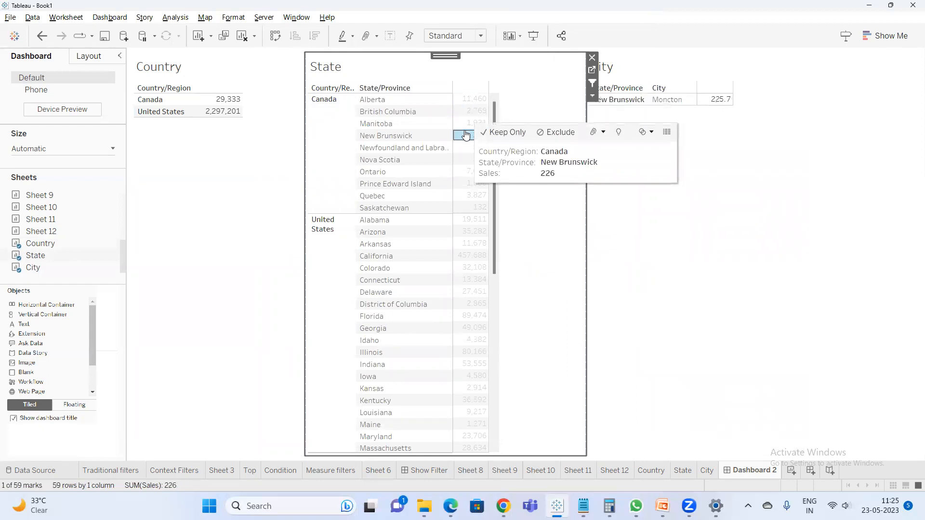
{"action": "left_click", "coordinate": [466, 125], "text": "ctrl"}
{"action": "left_click", "coordinate": [456, 138]}
{"action": "left_click", "coordinate": [512, 164]}
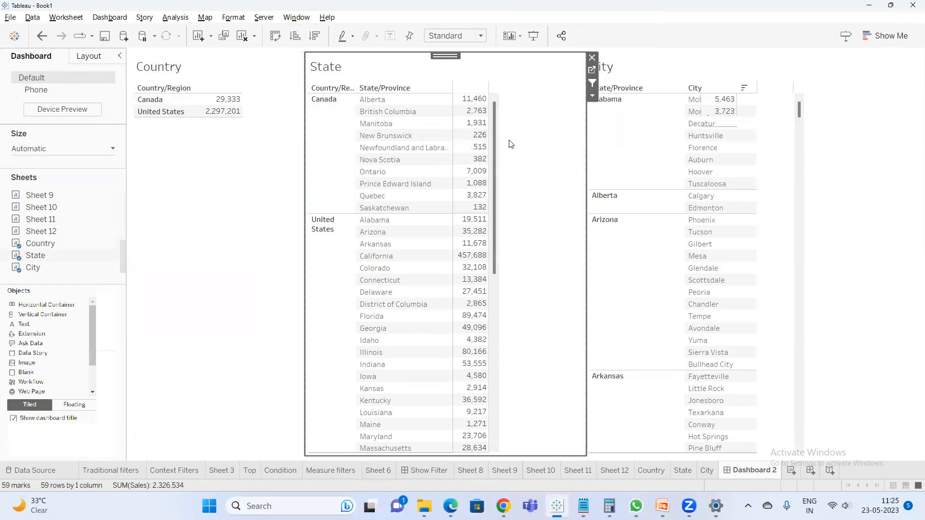
- Turn off Single-select only for the "Country(Source) & State(Target)" filter action
{"action": "left_click", "coordinate": [110, 18]}
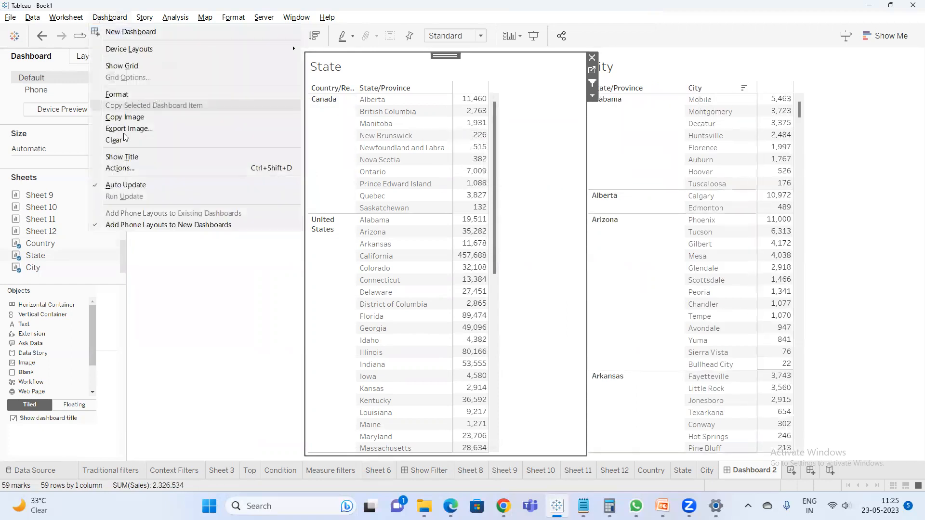
{"action": "left_click", "coordinate": [118, 168]}
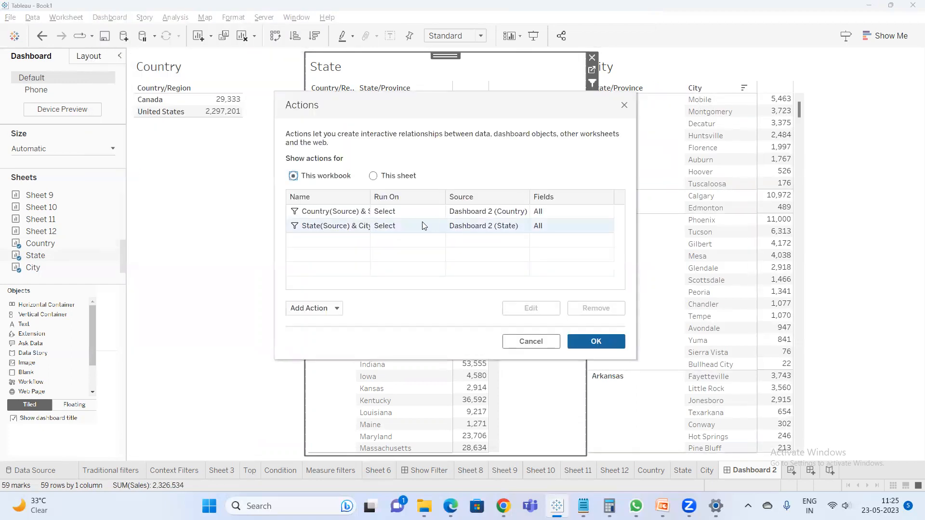
{"action": "double_click", "coordinate": [417, 213]}
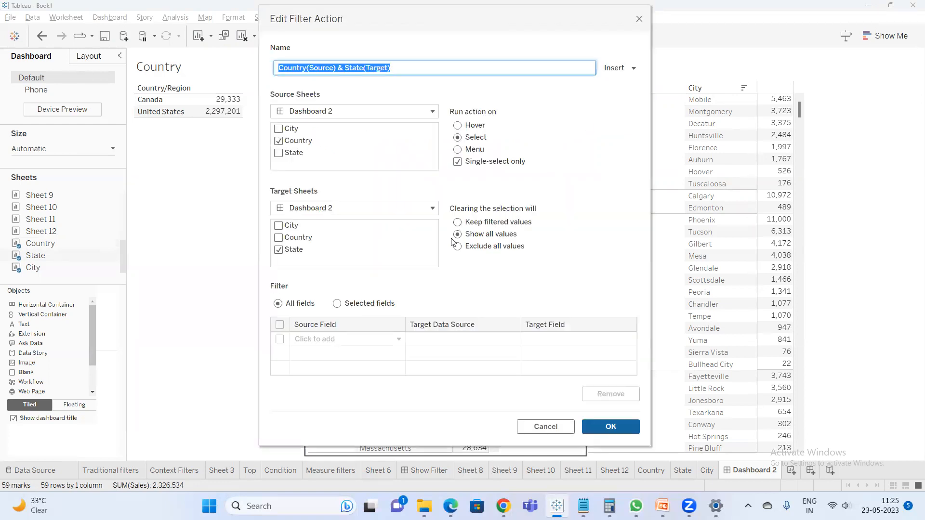
{"action": "left_click", "coordinate": [458, 163]}
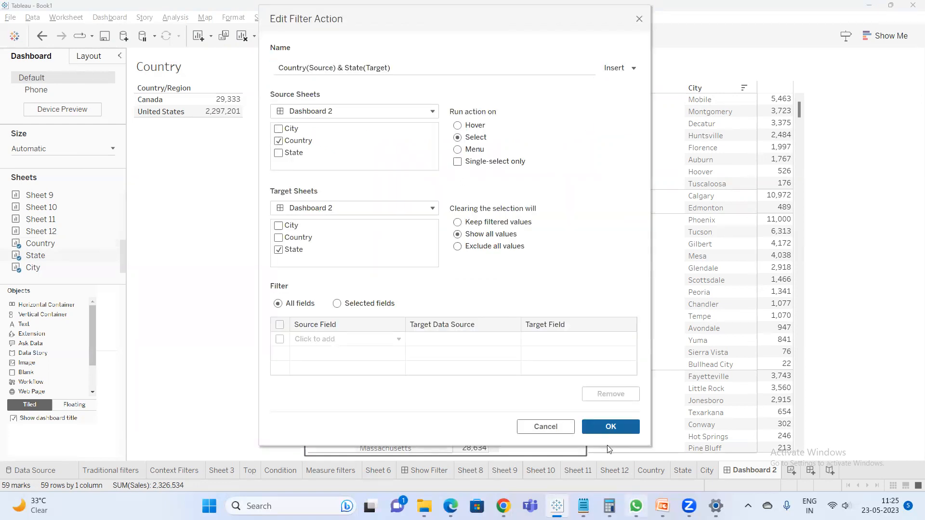
{"action": "left_click", "coordinate": [609, 427]}
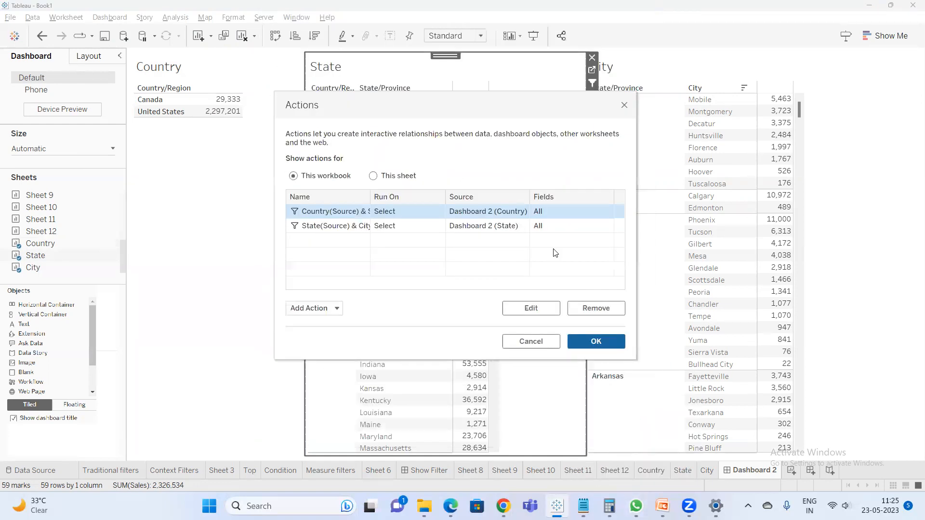
- Turn off Single-select only for the "State(Source) & City (Target)" filter action and apply the dashboard's actions
{"action": "double_click", "coordinate": [523, 226]}
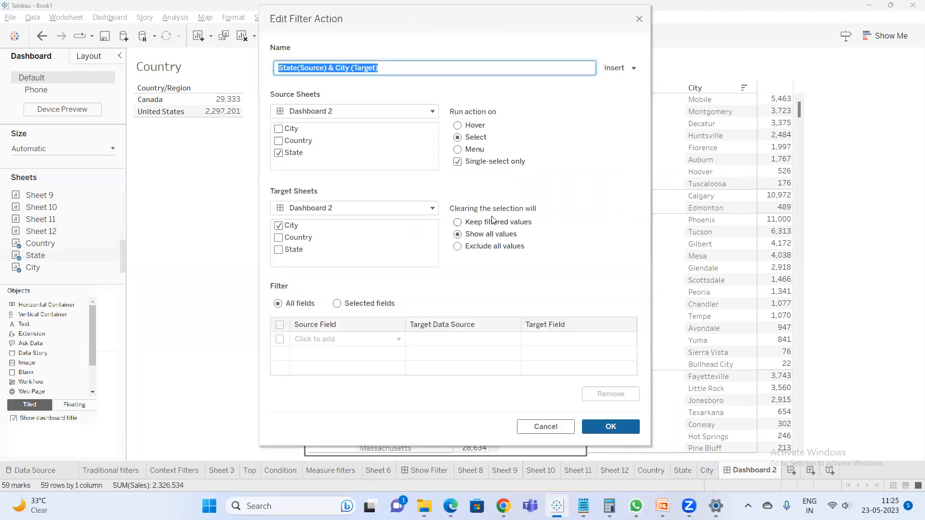
{"action": "left_click", "coordinate": [475, 163]}
{"action": "left_click", "coordinate": [603, 424]}
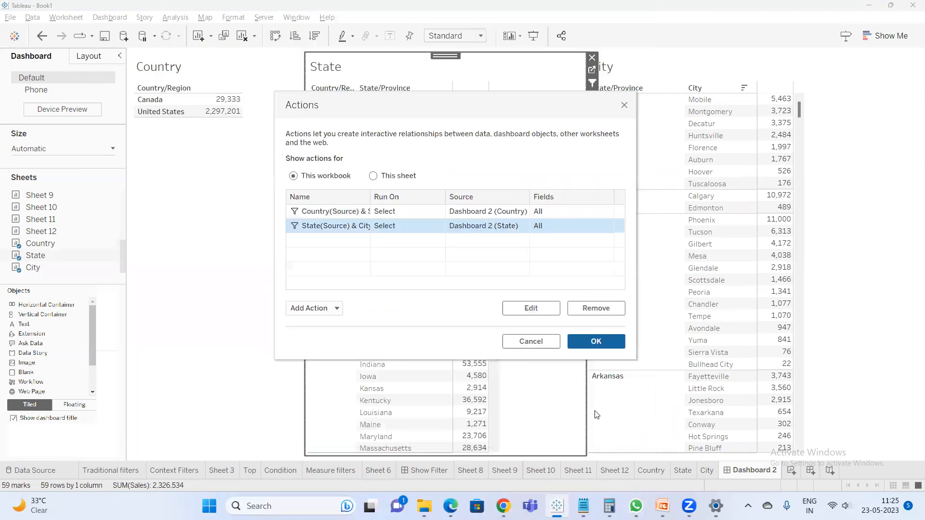
{"action": "left_click", "coordinate": [595, 343]}
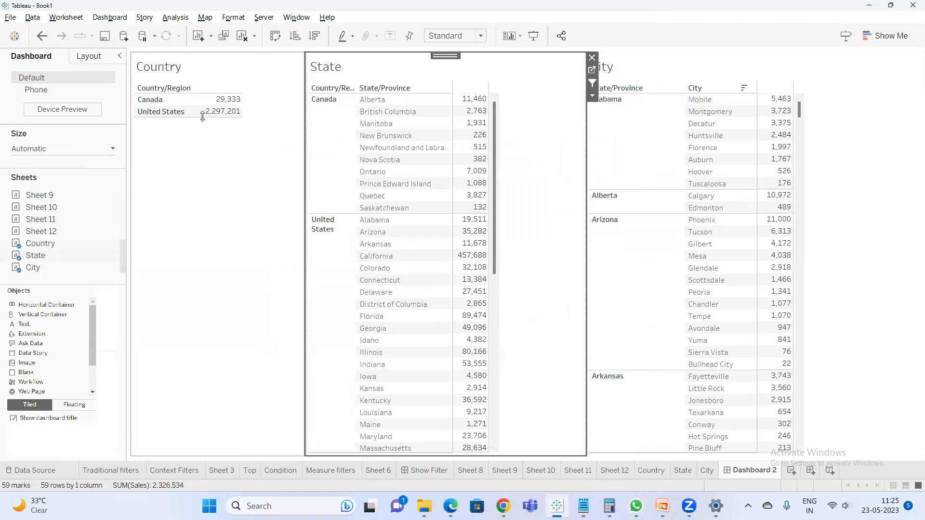
- Filter State by Canada, test multi-select filtering of City with Alberta, Manitoba, Ontario and Quebec together, and clear the State selection
{"action": "left_click", "coordinate": [224, 99]}
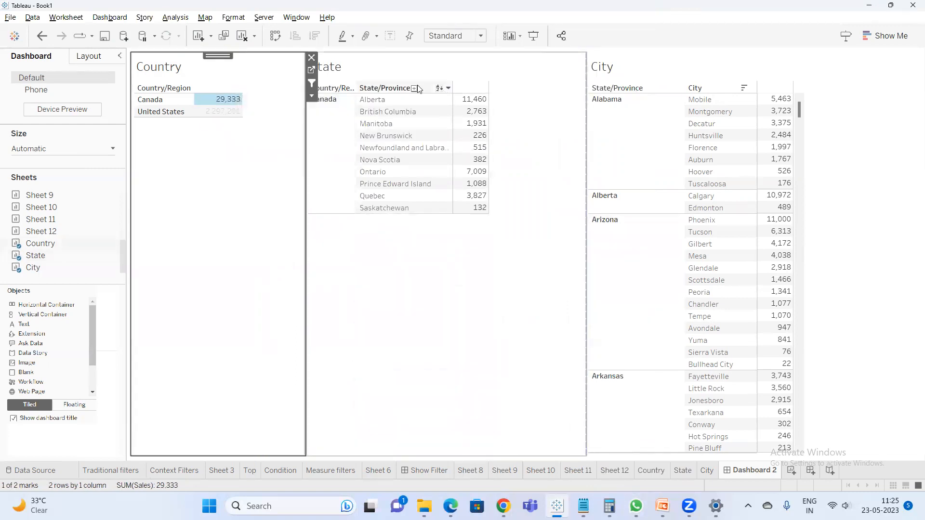
{"action": "mouse_move", "coordinate": [476, 102]}
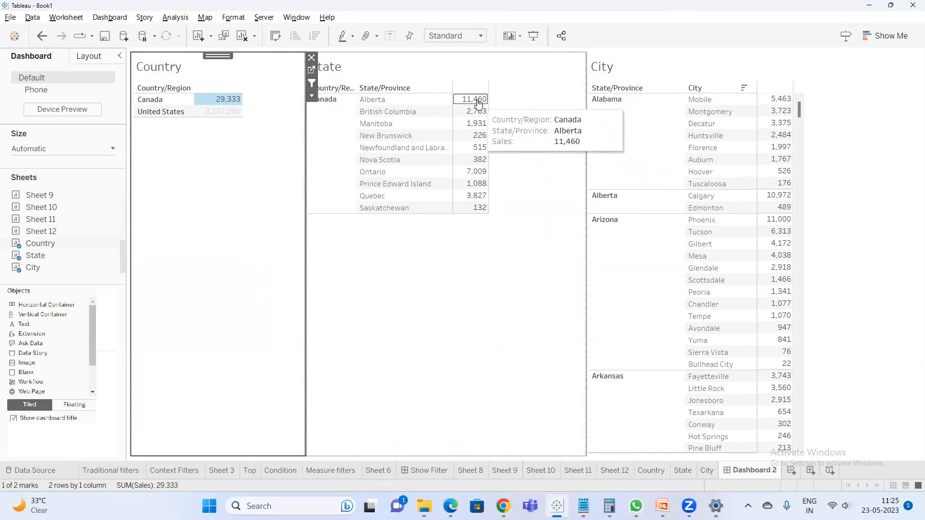
{"action": "left_click", "coordinate": [477, 100]}
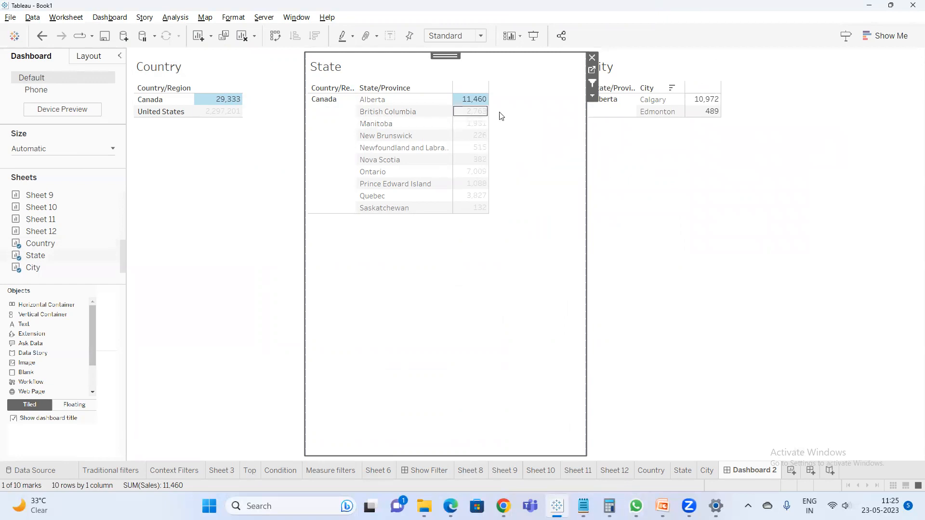
{"action": "left_click", "coordinate": [472, 123], "text": "ctrl"}
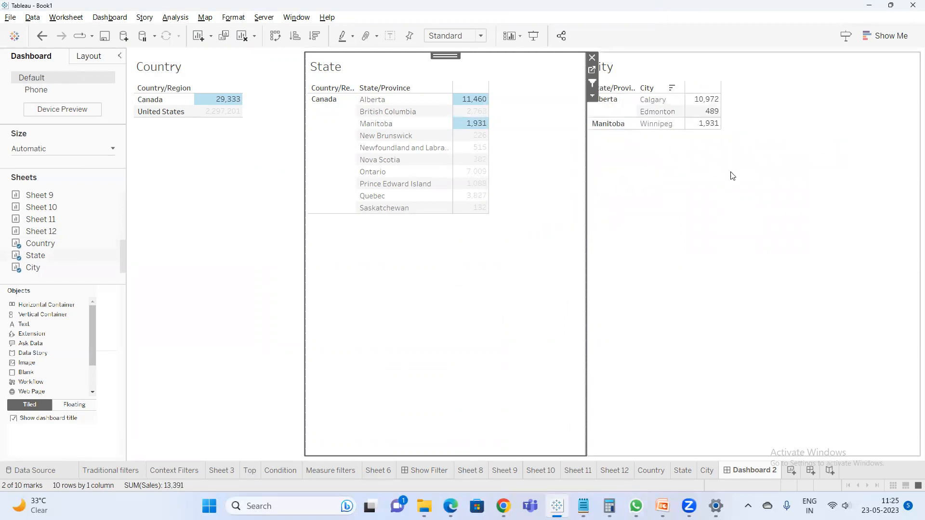
{"action": "left_click", "coordinate": [471, 171], "text": "ctrl"}
{"action": "left_click", "coordinate": [469, 194], "text": "ctrl"}
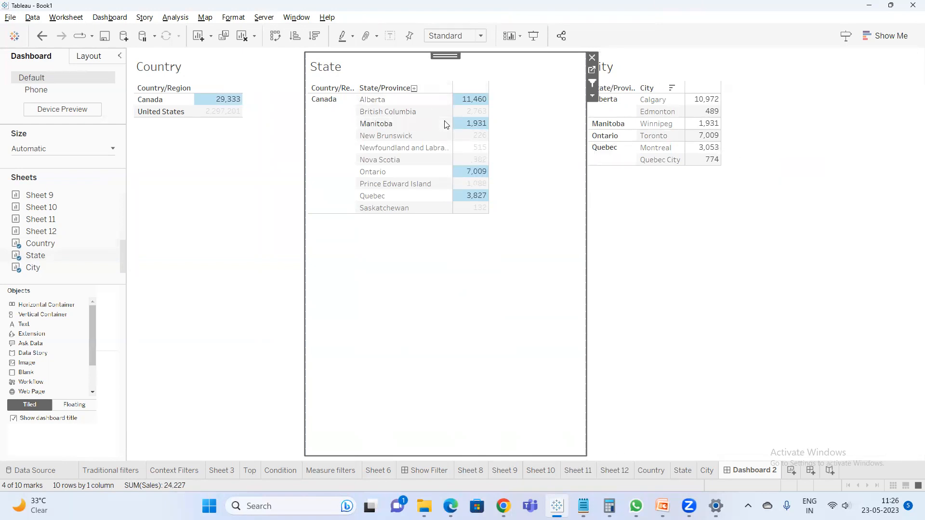
{"action": "mouse_move", "coordinate": [690, 162]}
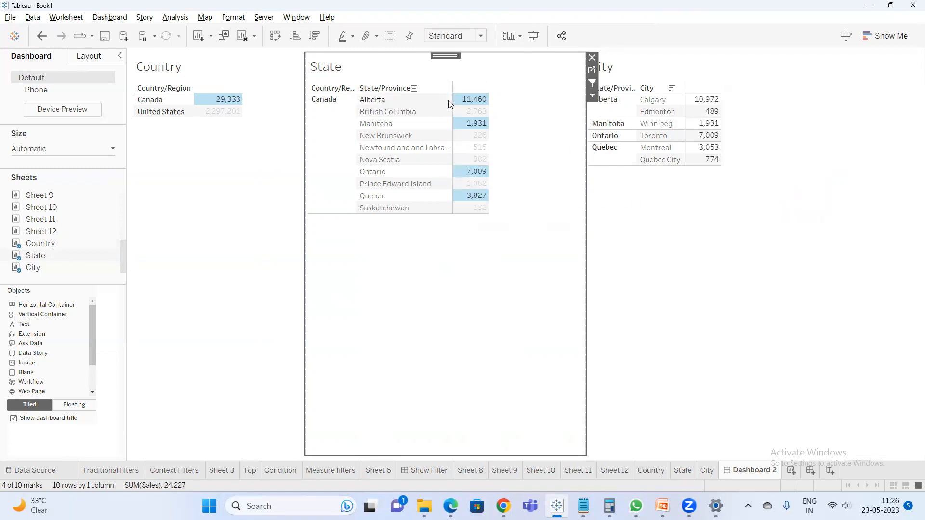
{"action": "left_click", "coordinate": [474, 159], "text": "ctrl"}
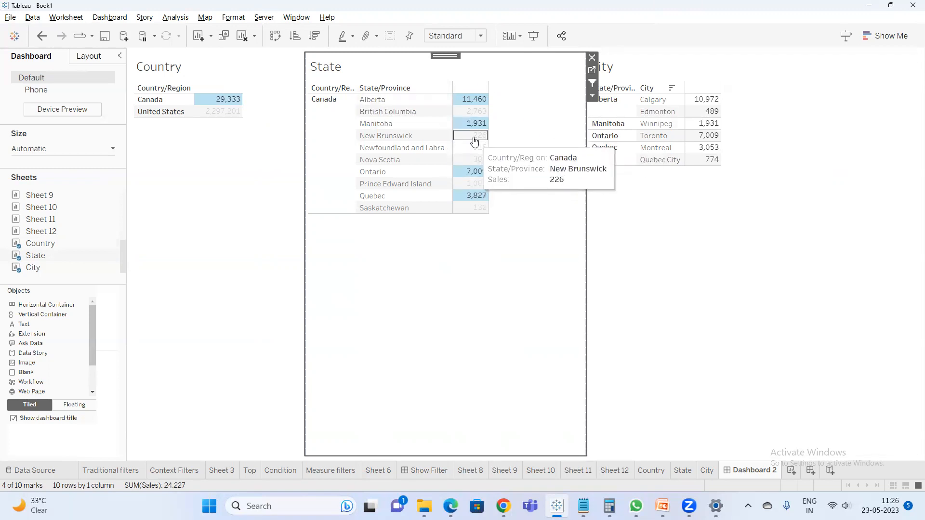
{"action": "left_click", "coordinate": [495, 293]}
- Review the settings of both the Country-to-State and State-to-City filter actions and reapply the dashboard's actions
{"action": "left_click", "coordinate": [109, 17]}
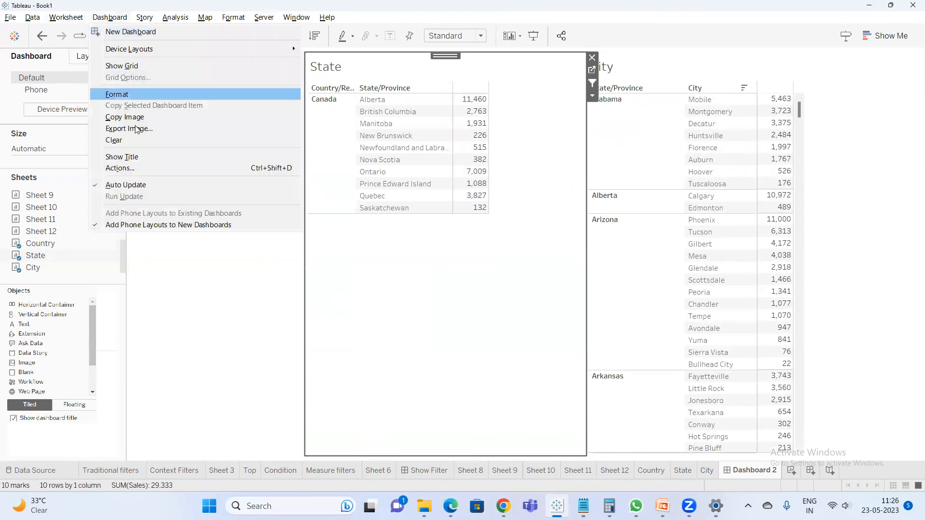
{"action": "left_click", "coordinate": [139, 167]}
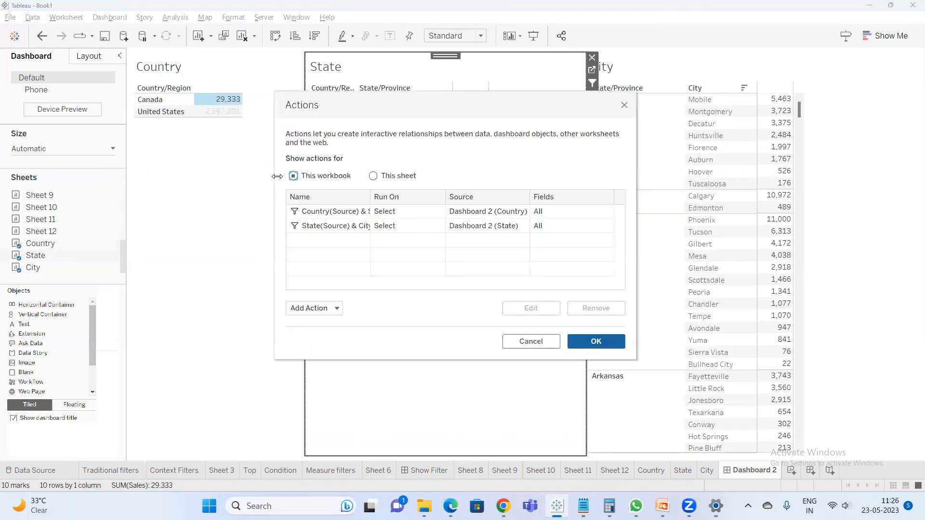
{"action": "left_click", "coordinate": [404, 211]}
{"action": "double_click", "coordinate": [516, 208]}
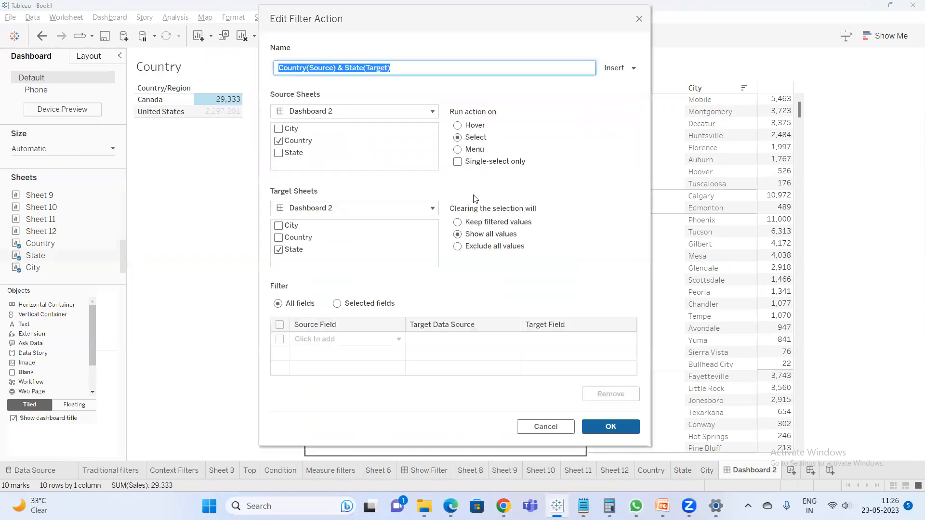
{"action": "left_click", "coordinate": [606, 426]}
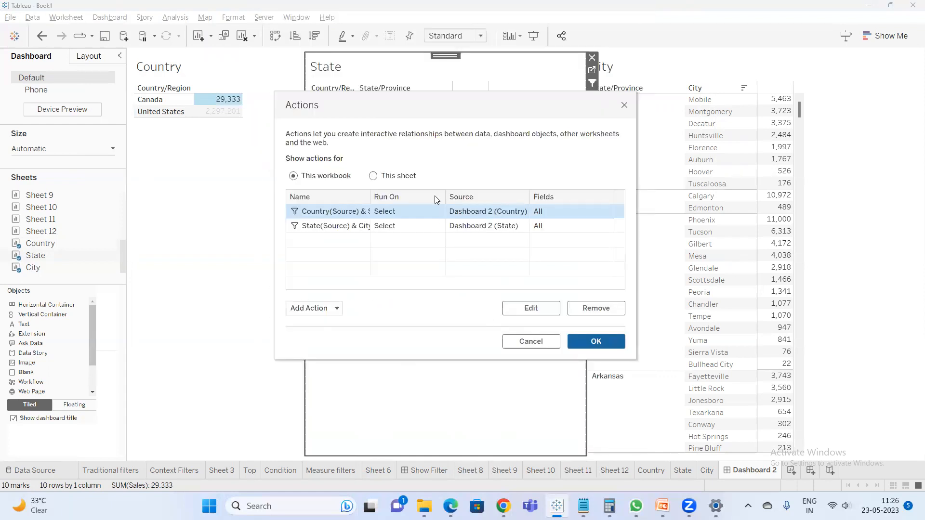
{"action": "double_click", "coordinate": [437, 230]}
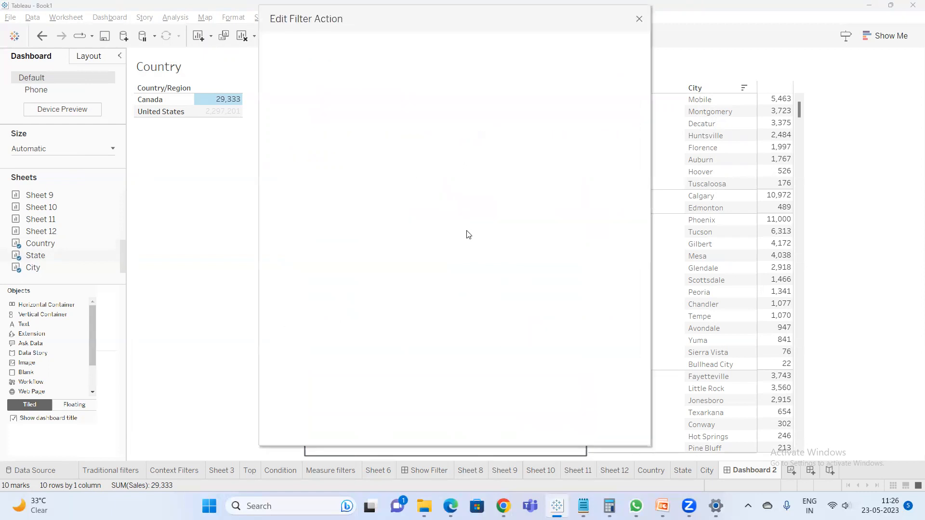
{"action": "left_click", "coordinate": [607, 426]}
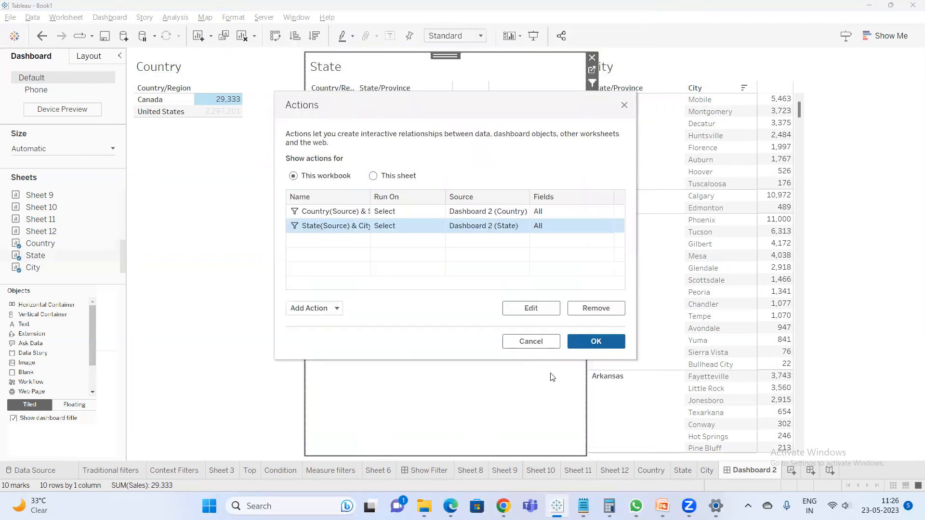
{"action": "left_click", "coordinate": [596, 344]}
- Select the Alberta and New Brunswick sales values together in State to test filtering of City
{"action": "mouse_move", "coordinate": [473, 105]}
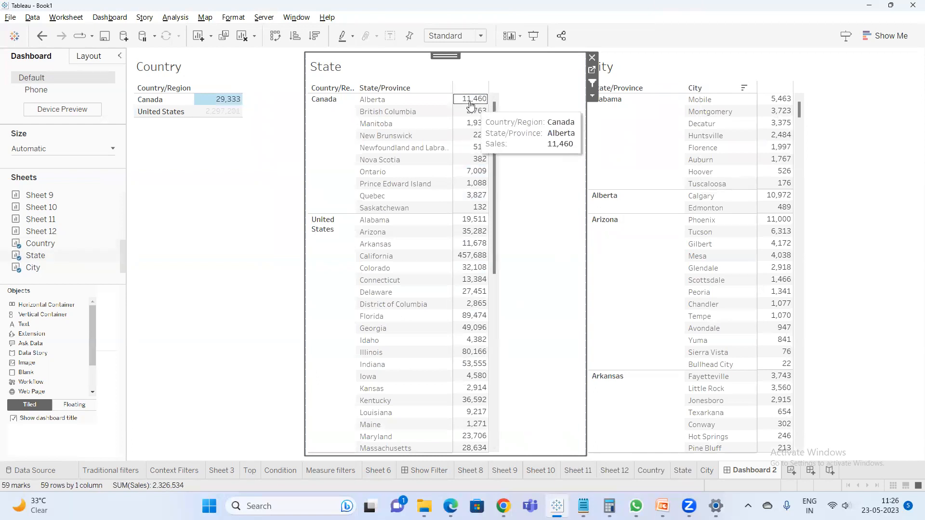
{"action": "left_click", "coordinate": [471, 104]}
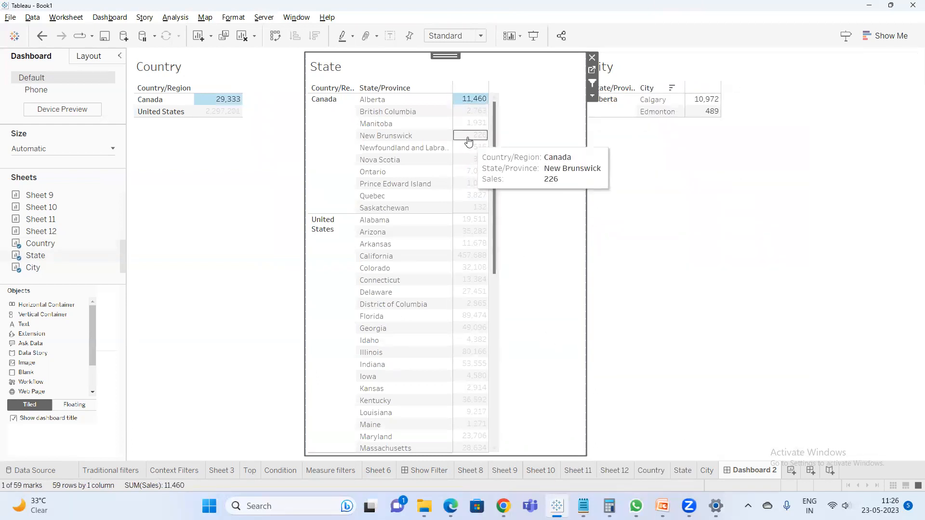
{"action": "left_click", "coordinate": [470, 136], "text": "ctrl"}
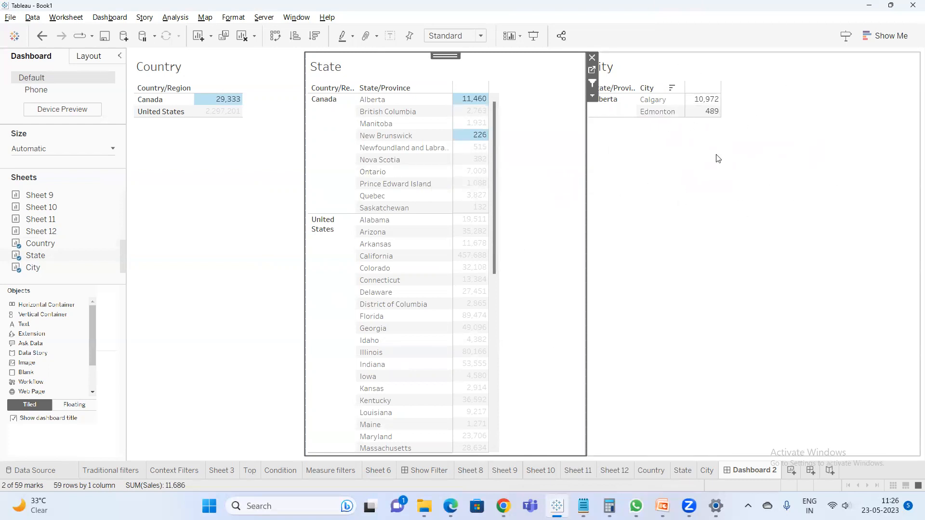
- Add Newfoundland and Labrador to the State selection, clear it, and select Manitoba alone to test filtering of City
{"action": "left_click", "coordinate": [471, 148], "text": "ctrl"}
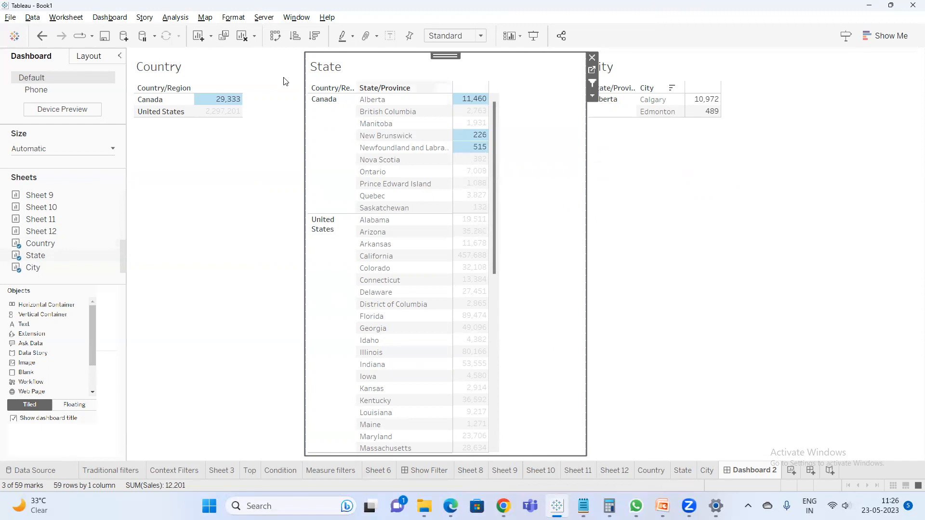
{"action": "left_click", "coordinate": [485, 147]}
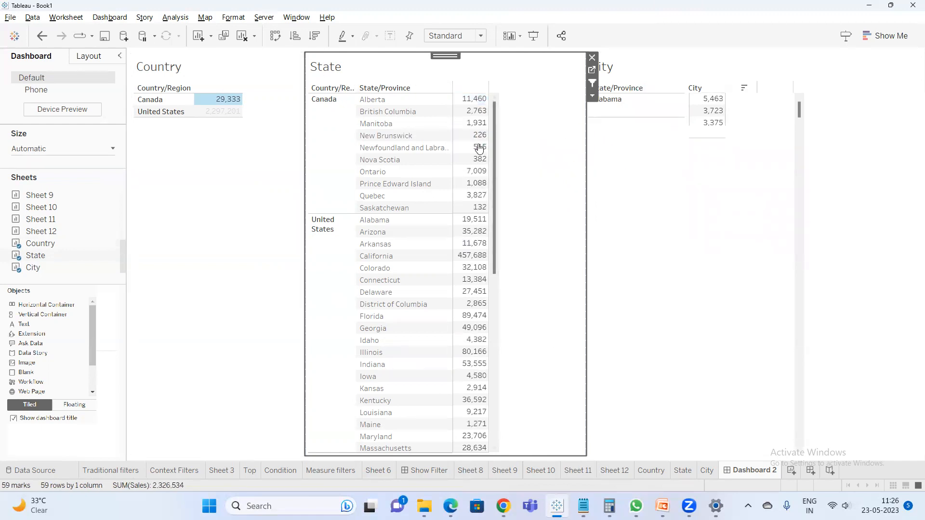
{"action": "left_click", "coordinate": [475, 123]}
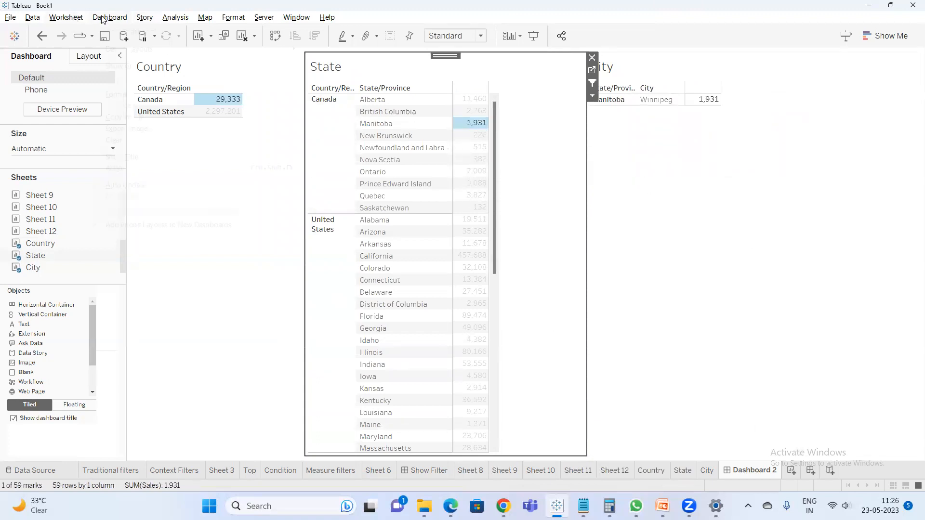
- Turn off Single-select only for the "Country(Source) & State(Target)" filter action and apply the dashboard's actions
{"action": "left_click", "coordinate": [166, 170]}
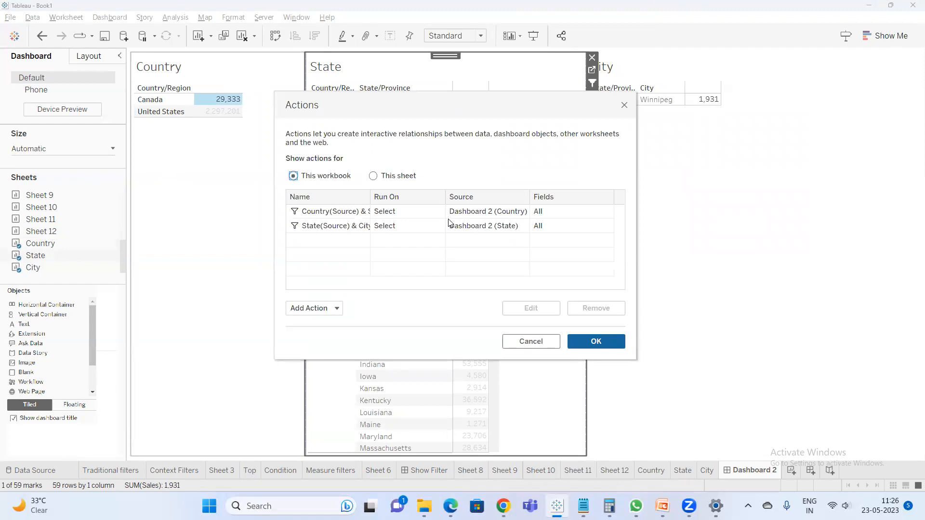
{"action": "left_click", "coordinate": [426, 215]}
{"action": "double_click", "coordinate": [425, 219]}
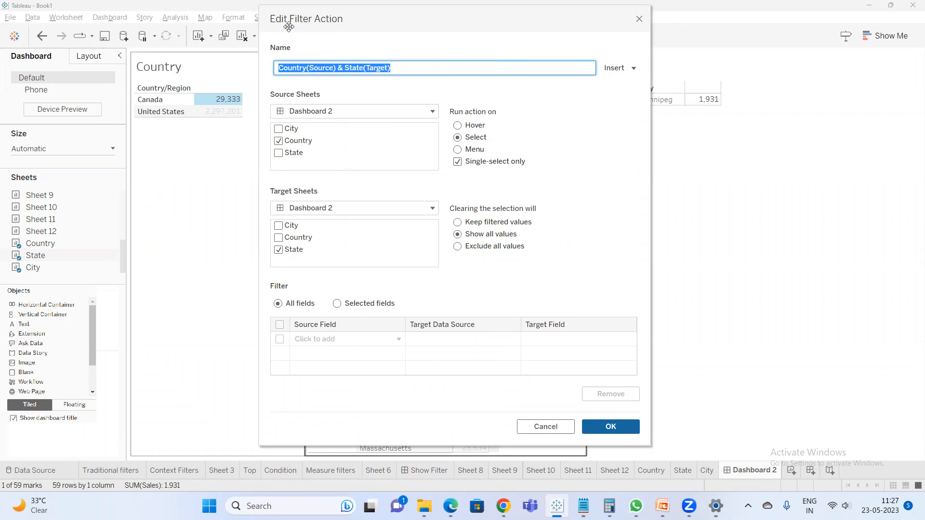
{"action": "left_click_drag", "start_coordinate": [287, 20], "coordinate": [234, 61]}
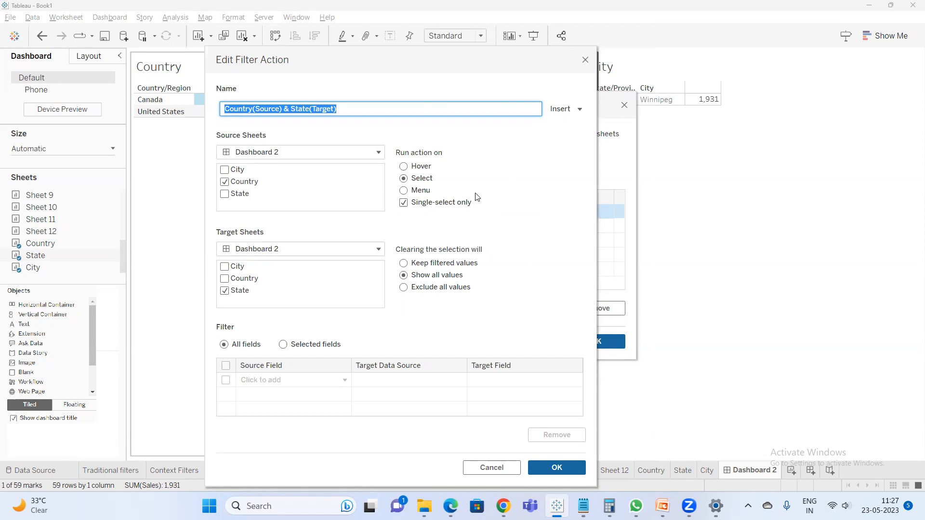
{"action": "left_click", "coordinate": [404, 203]}
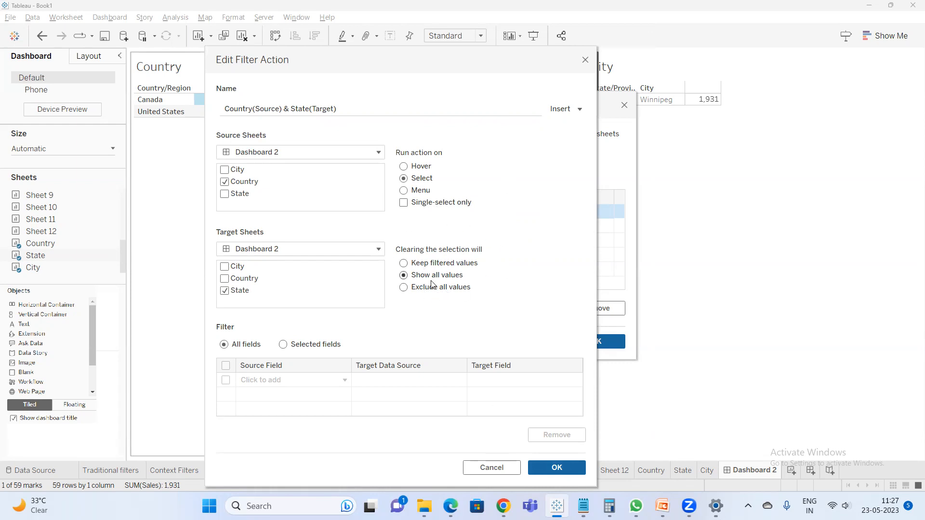
{"action": "left_click", "coordinate": [554, 466]}
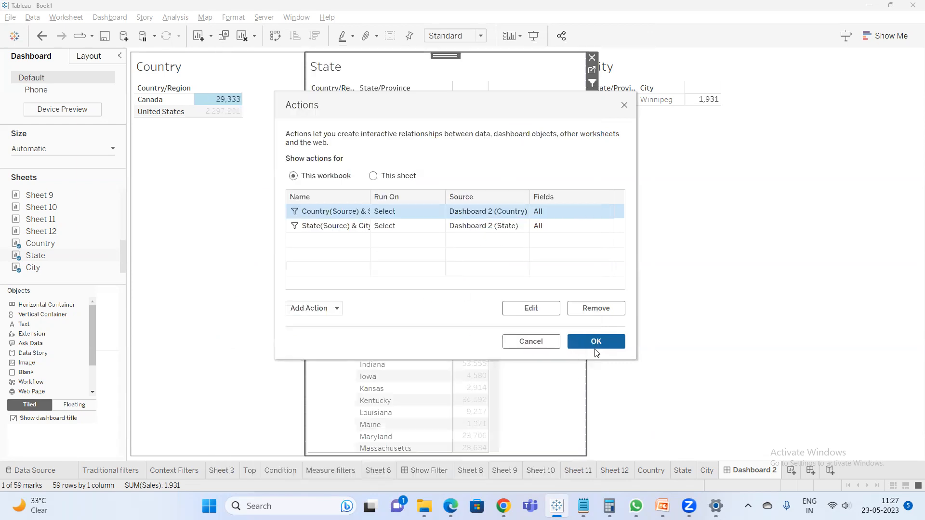
{"action": "left_click", "coordinate": [596, 346]}
- Clear the Canada selection in Country and the Manitoba selection in State
{"action": "left_click", "coordinate": [223, 234]}
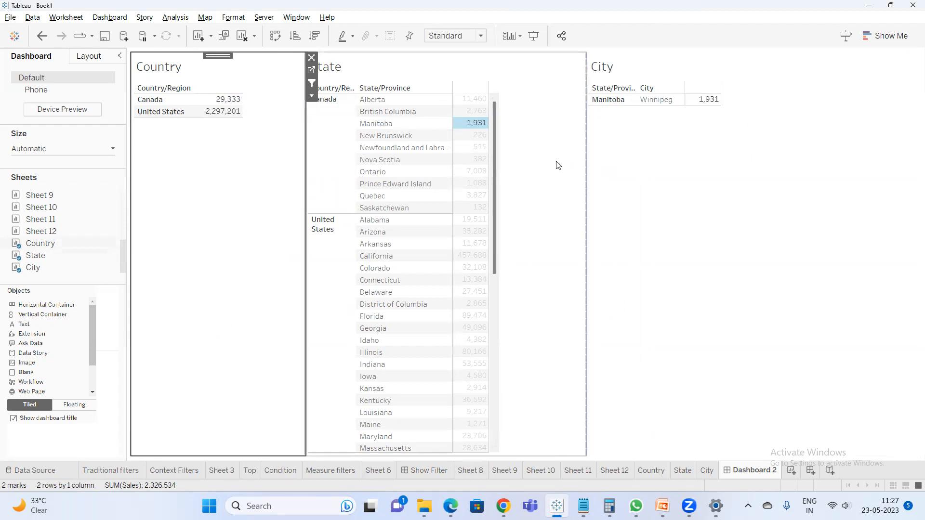
{"action": "mouse_move", "coordinate": [458, 125]}
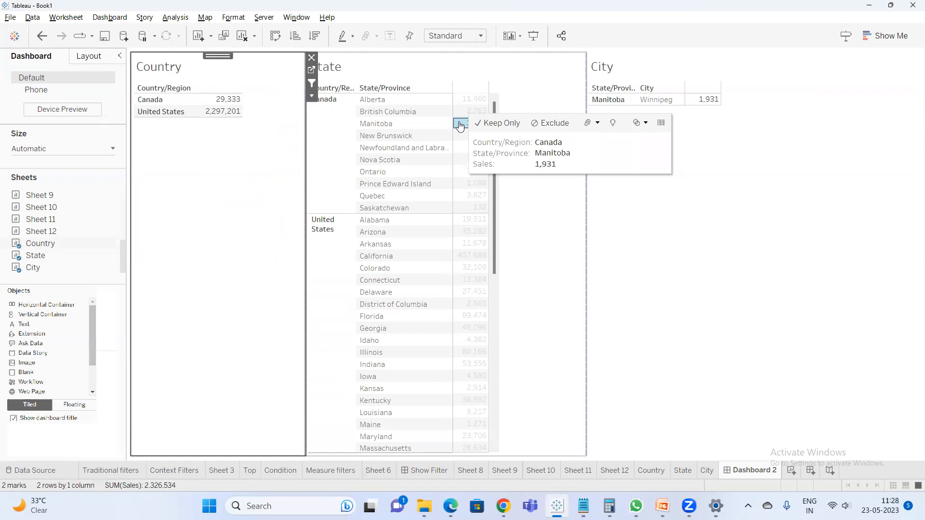
{"action": "left_click", "coordinate": [459, 126]}
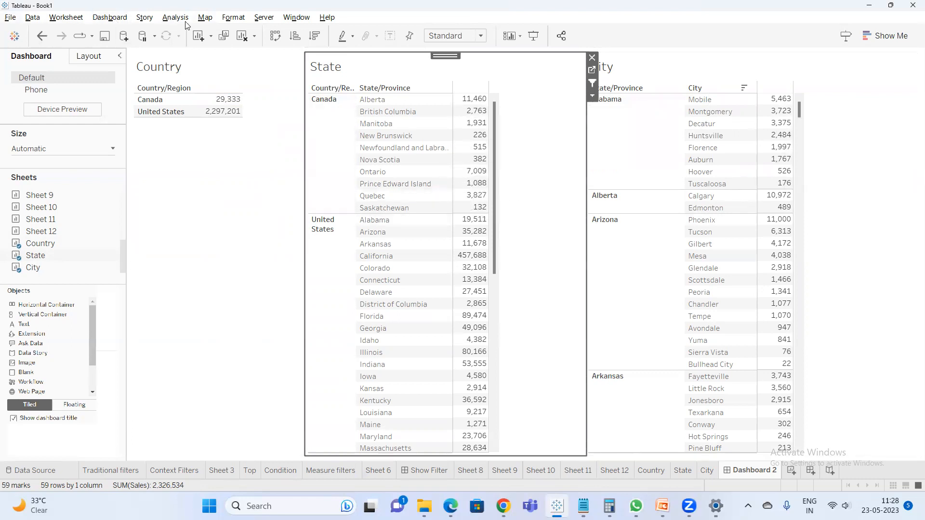
- Review the settings of the "State(Source) & City (Target)" filter action and reapply the dashboard's actions
{"action": "left_click", "coordinate": [123, 18]}
{"action": "left_click", "coordinate": [158, 164]}
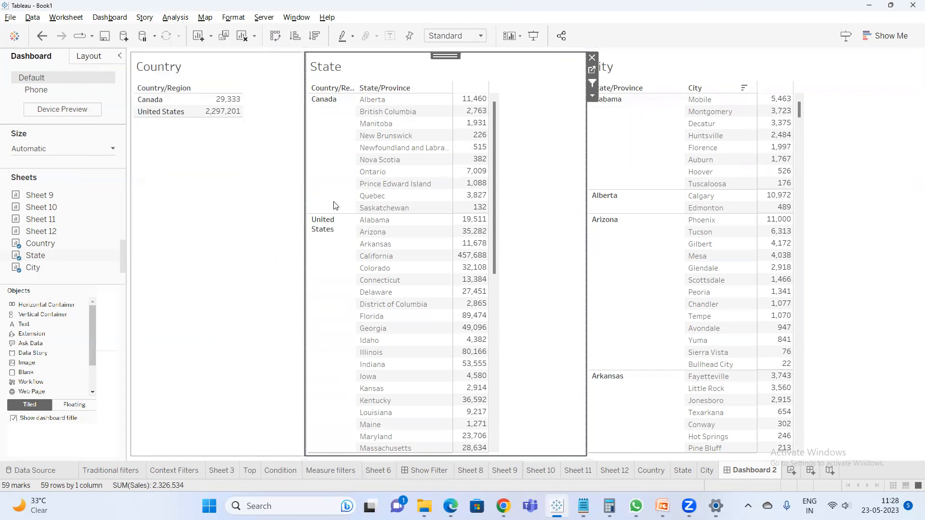
{"action": "left_click", "coordinate": [462, 226]}
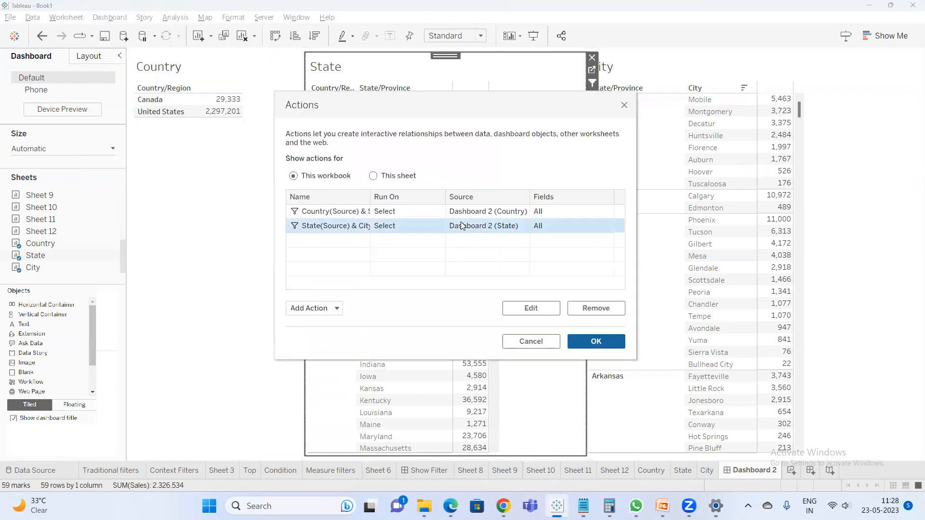
{"action": "double_click", "coordinate": [461, 226]}
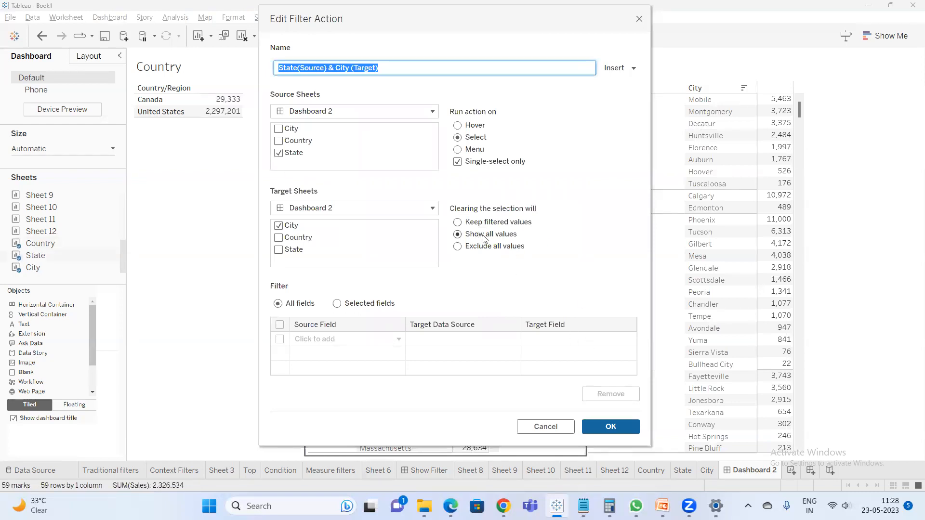
{"action": "left_click", "coordinate": [602, 427]}
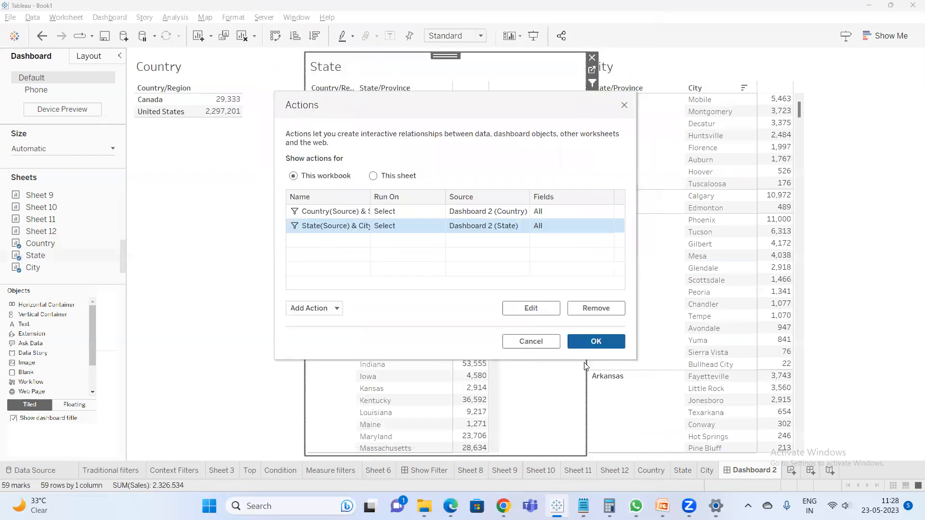
{"action": "left_click", "coordinate": [593, 341]}
- Select the Canada sales value in Country to filter the State sheet
{"action": "left_click", "coordinate": [220, 99]}
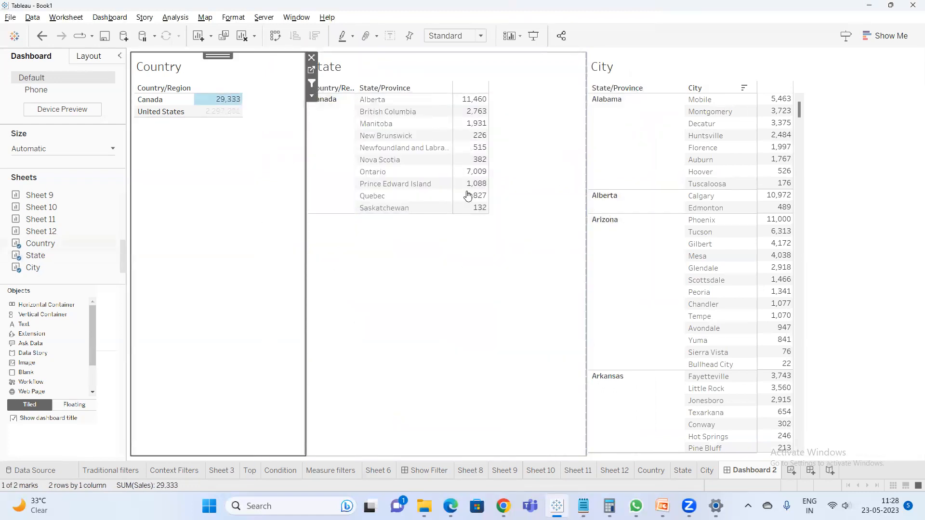
{"action": "mouse_move", "coordinate": [217, 101]}
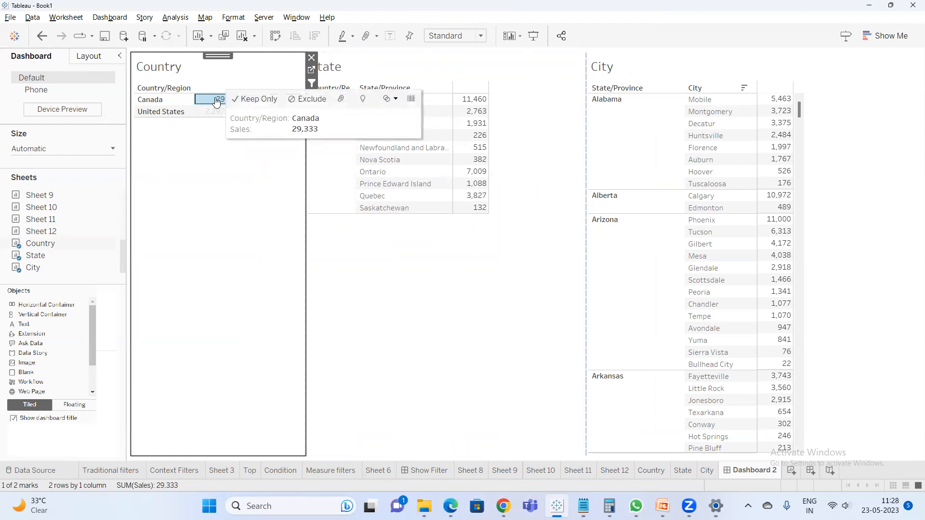
- Switch to the untitled Notepad note and add "to clear the selection" with "1.Click on same data point" below "Dashboard Actions"
{"action": "mouse_move", "coordinate": [583, 506]}
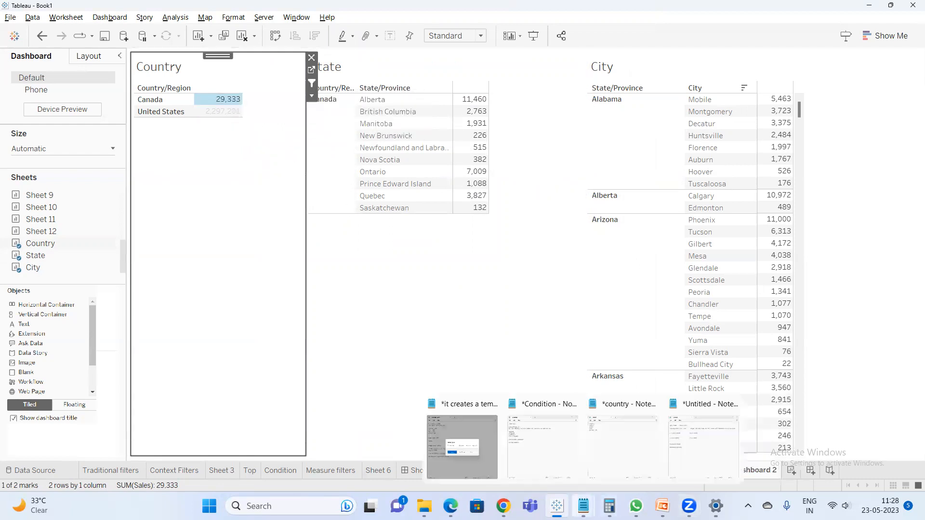
{"action": "left_click", "coordinate": [703, 441]}
{"action": "left_click", "coordinate": [276, 286]}
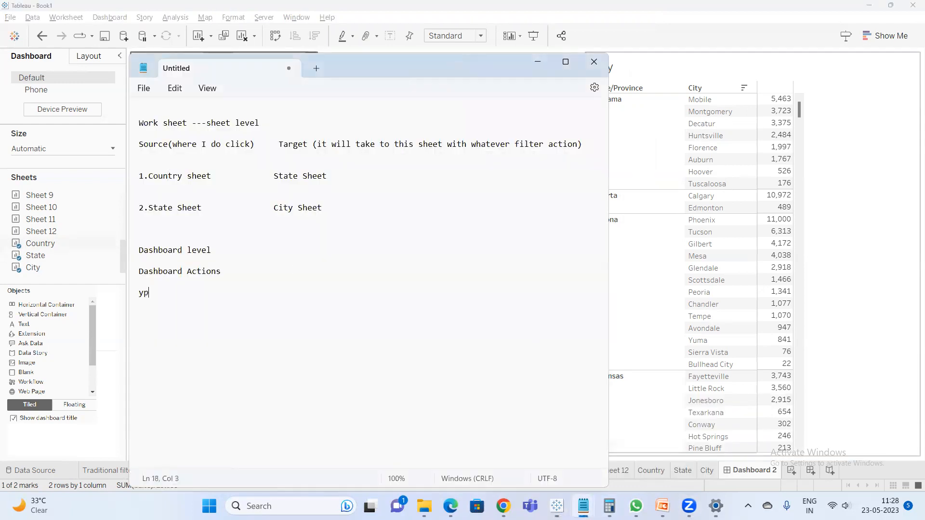
{"action": "type", "text": "to clear the"}
{"action": "type", "text": "cke"}
{"action": "key", "text": "BackSpace"}
{"action": "type", "text": "sa"}
{"action": "key", "text": "BackSpace"}
{"action": "key", "text": "BackSpace"}
{"action": "type", "text": "on same data po"}
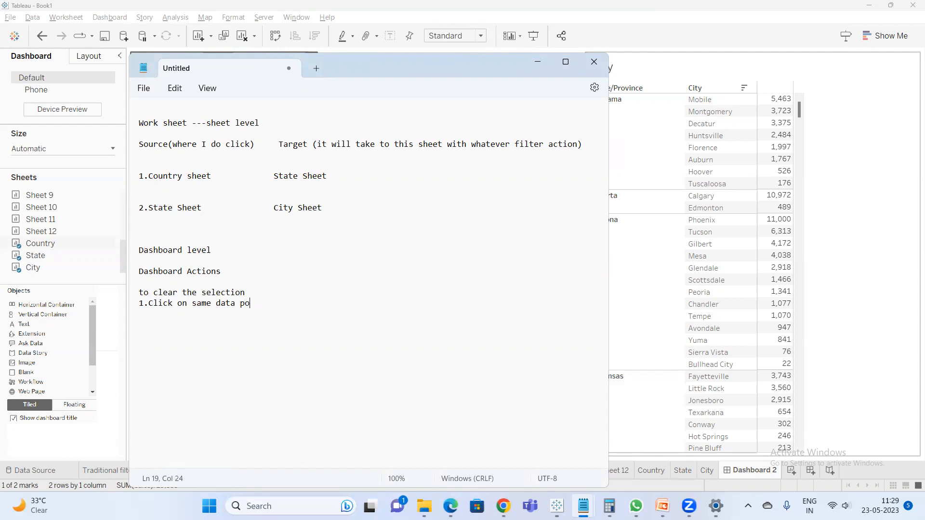
{"action": "type", "text": "int"}
- Add the second note line "2.click on escape button in your keyboard"
{"action": "key", "text": "Return"}
{"action": "type", "text": "but"}
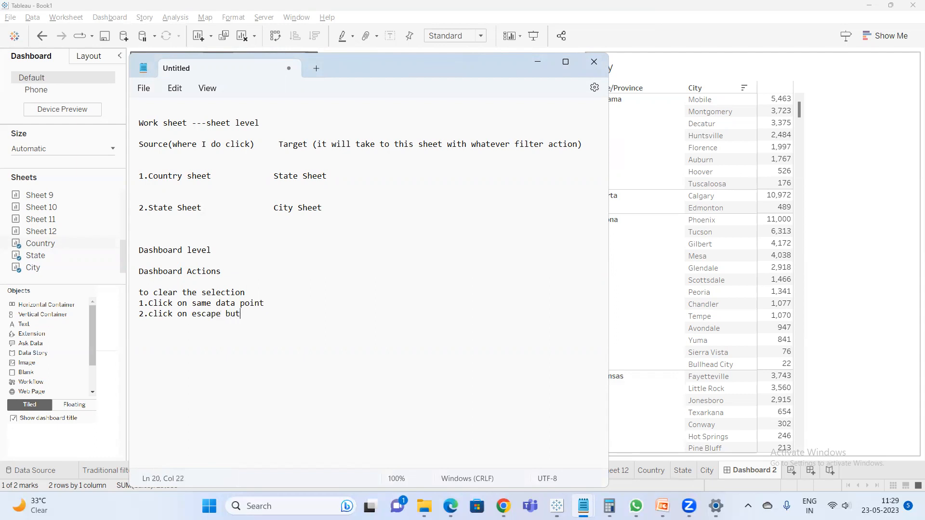
{"action": "type", "text": "ton in your keyboard"}
- Switch back to Tableau and test clearing the Canada selection in Country by choosing the same value again
{"action": "left_click", "coordinate": [912, 174]}
{"action": "left_click", "coordinate": [218, 100]}
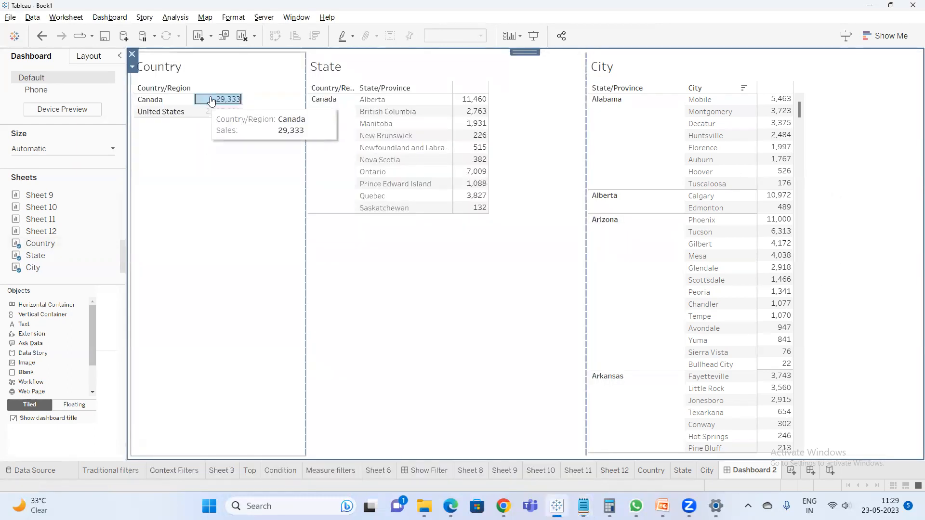
{"action": "left_click", "coordinate": [217, 100]}
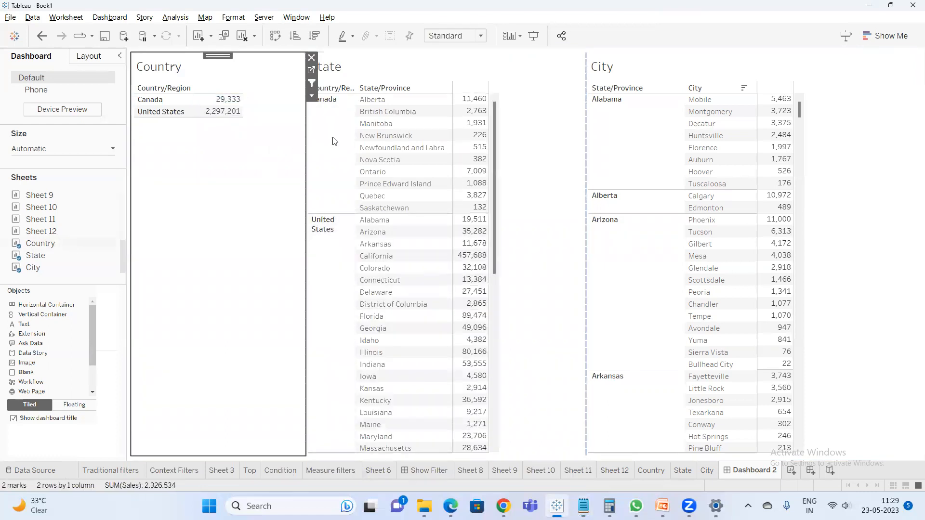
- Select Canada in Country and clear the selection, twice, to test restoring all values in State
{"action": "left_click", "coordinate": [220, 102]}
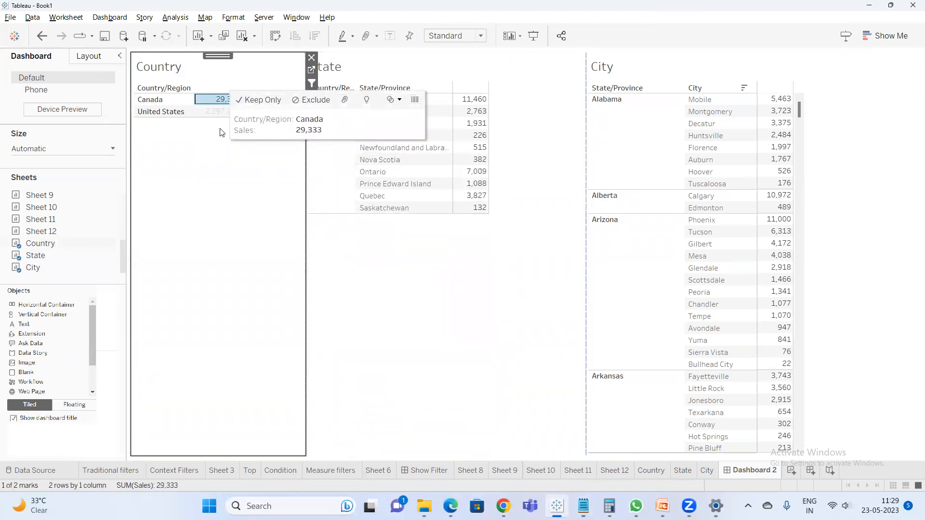
{"action": "left_click", "coordinate": [206, 260]}
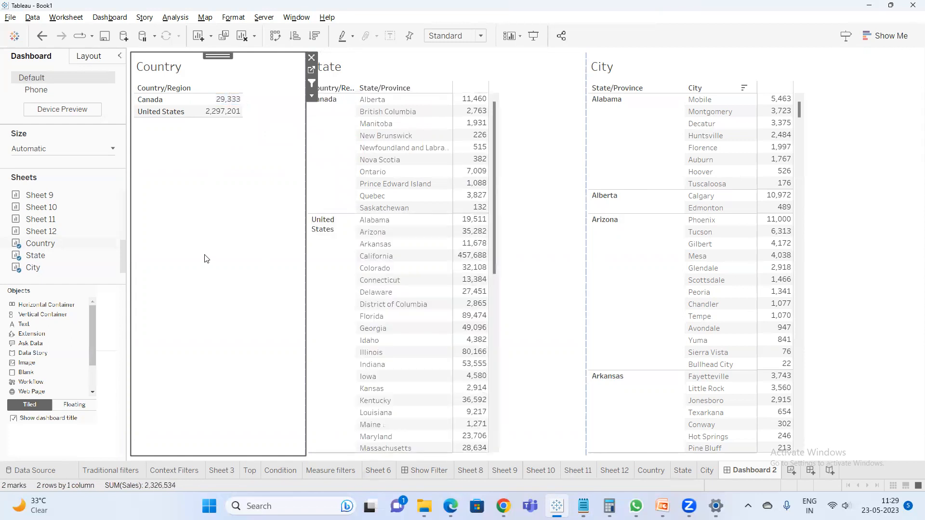
{"action": "mouse_move", "coordinate": [223, 111]}
{"action": "left_click", "coordinate": [223, 99]}
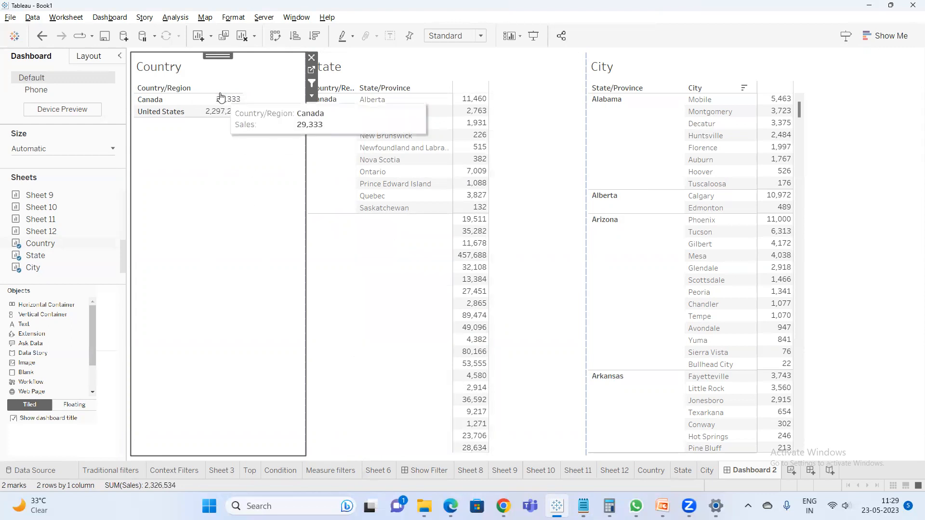
{"action": "left_click", "coordinate": [230, 206]}
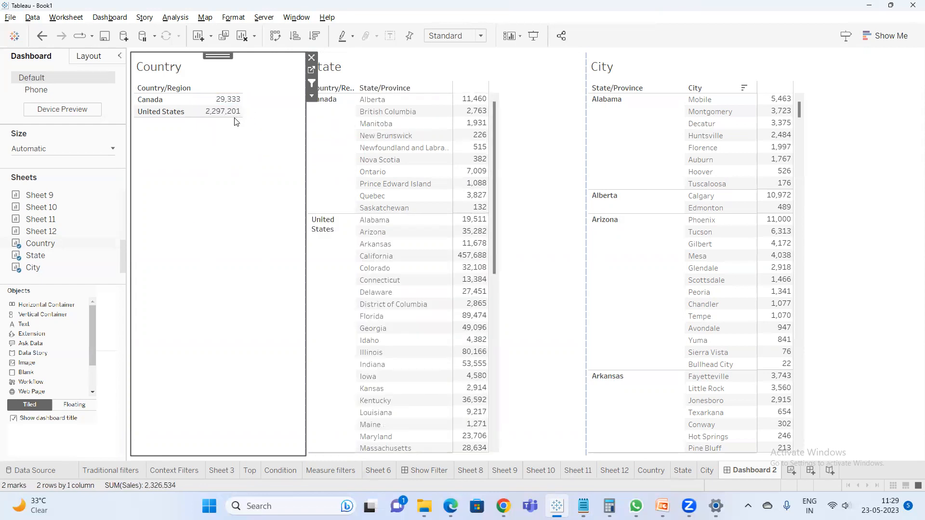
- Set the "Country(Source) & State(Target)" filter action to Keep filtered values when the selection is cleared
{"action": "left_click", "coordinate": [110, 18]}
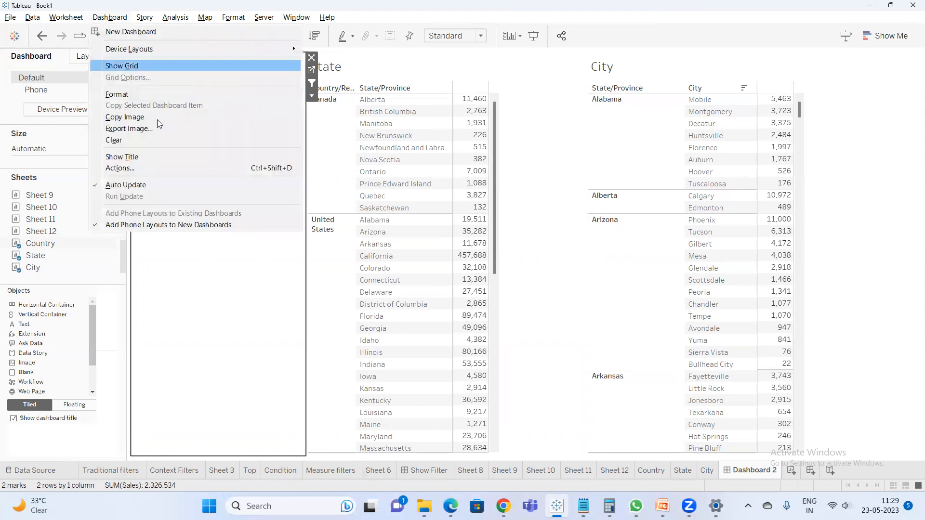
{"action": "left_click", "coordinate": [157, 172]}
{"action": "left_click", "coordinate": [396, 212]}
{"action": "double_click", "coordinate": [395, 210]}
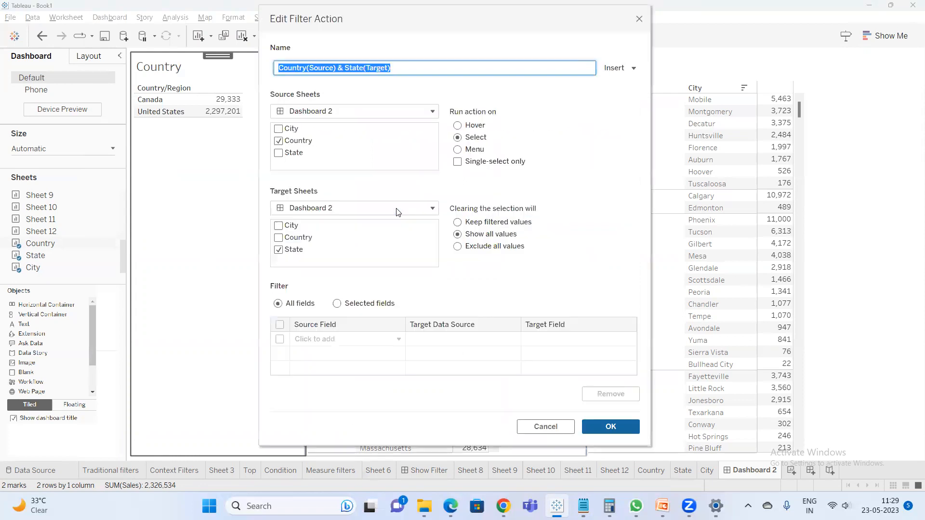
{"action": "left_click", "coordinate": [469, 223]}
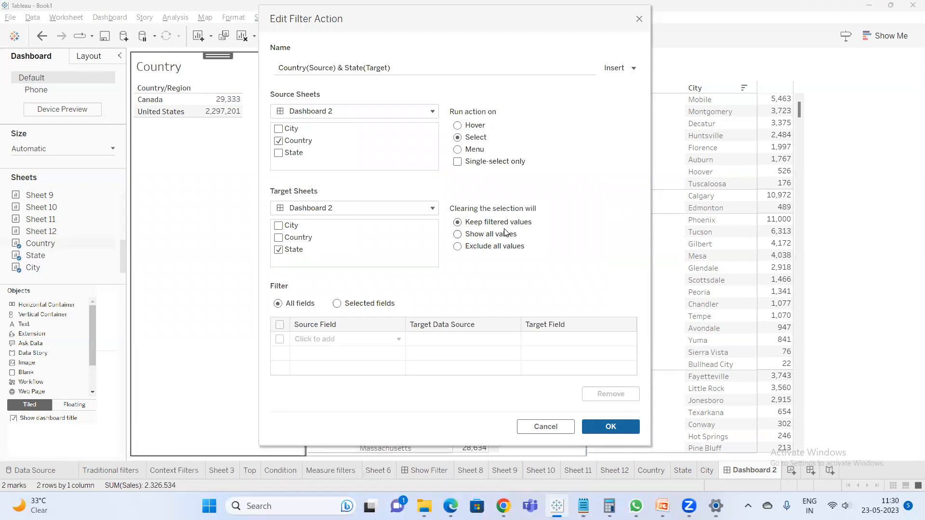
{"action": "left_click", "coordinate": [612, 427]}
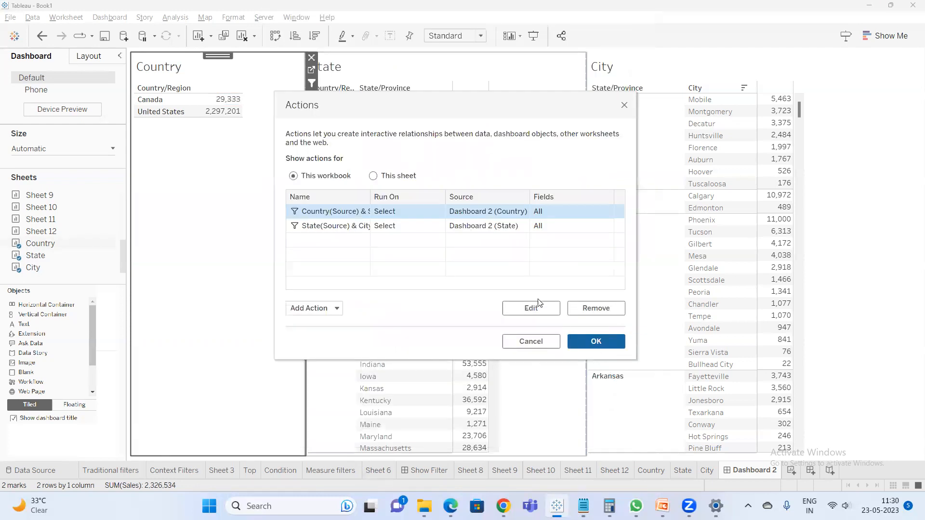
- Check the "State(Source) & City (Target)" filter action's clearing option and apply the dashboard's actions
{"action": "double_click", "coordinate": [479, 226]}
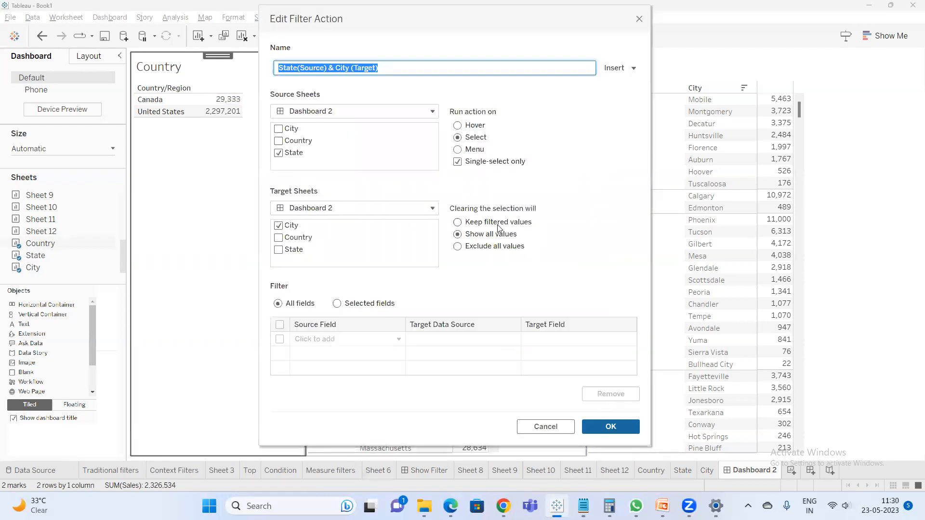
{"action": "left_click", "coordinate": [610, 426]}
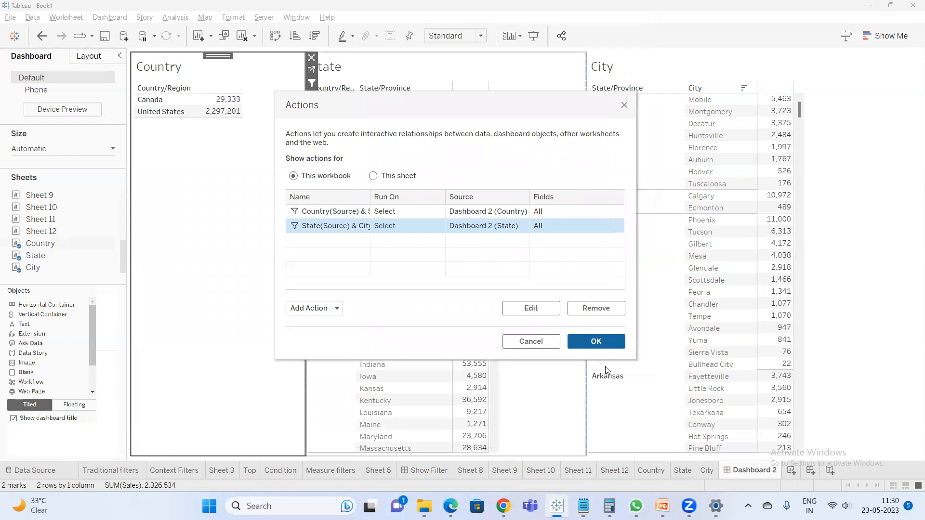
{"action": "left_click", "coordinate": [596, 342]}
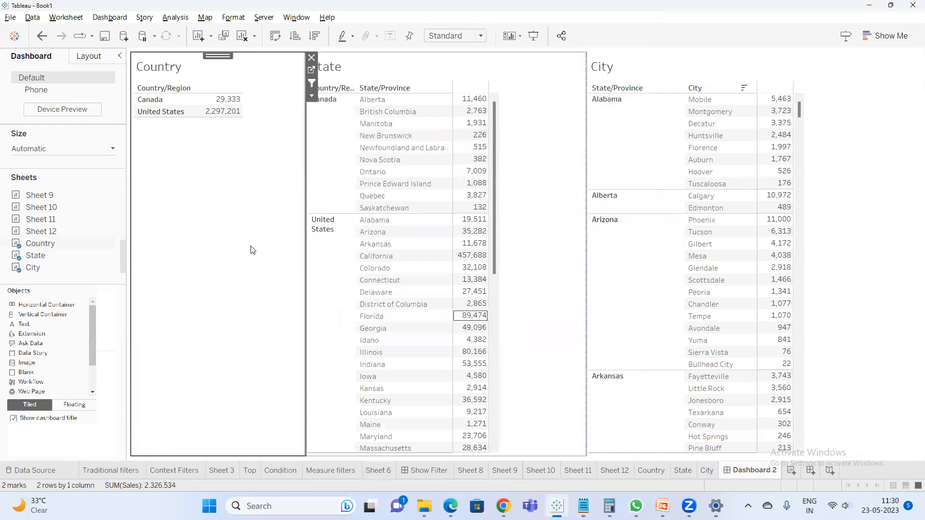
- Select and clear Canada, and repeat with United States in Country, to check that State keeps its filtered values
{"action": "left_click", "coordinate": [222, 98]}
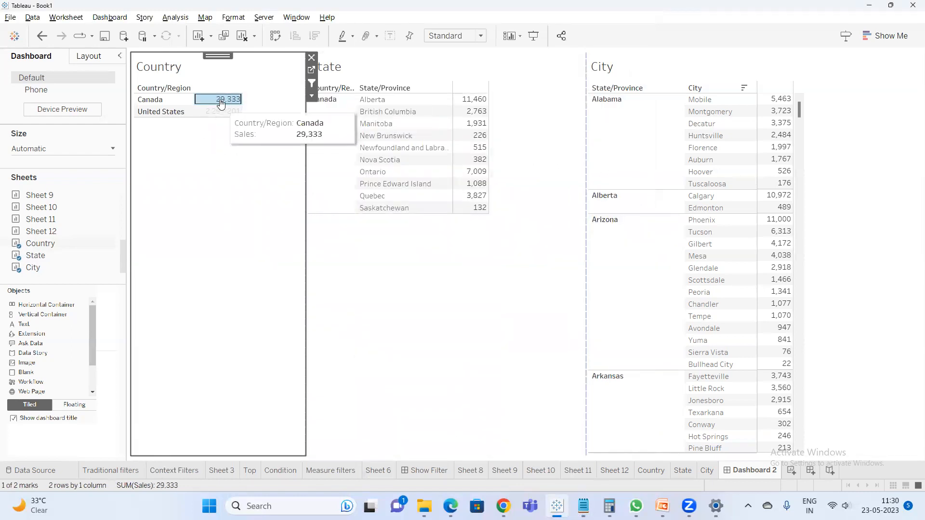
{"action": "left_click", "coordinate": [249, 262]}
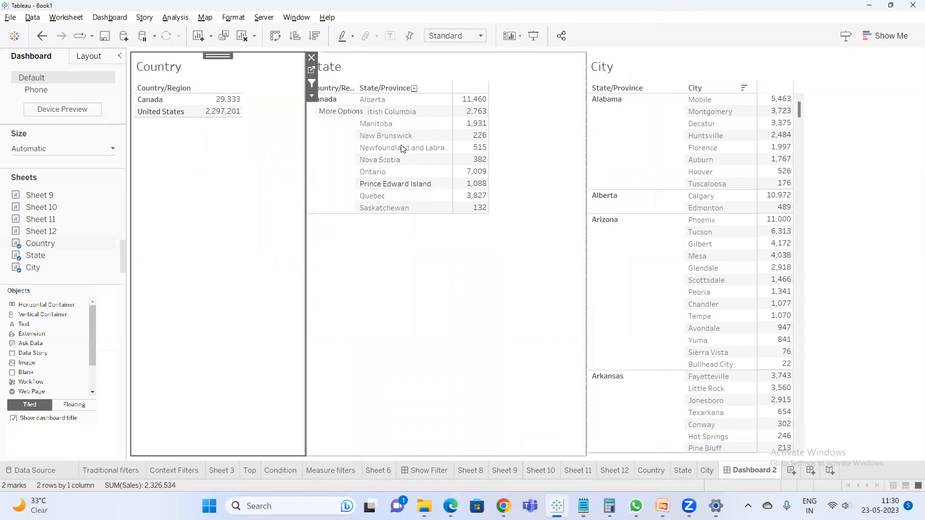
{"action": "left_click", "coordinate": [224, 114]}
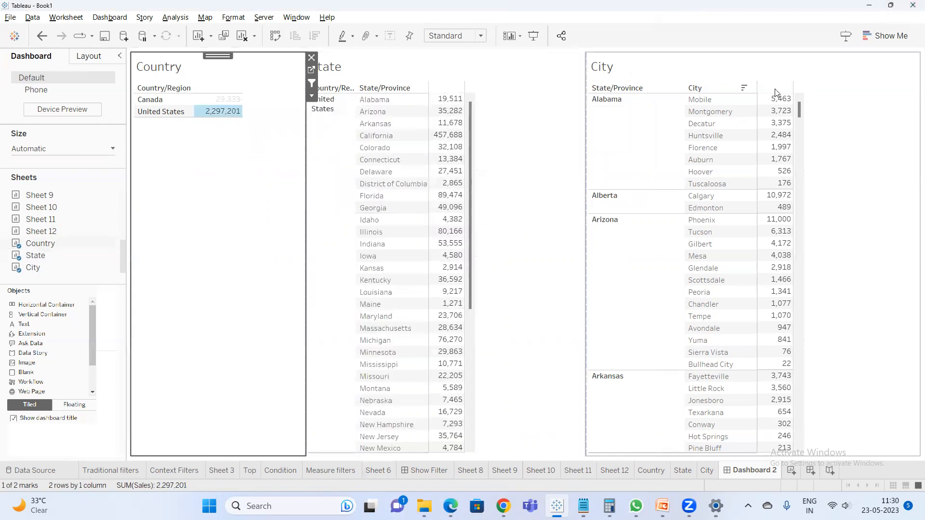
{"action": "left_click", "coordinate": [220, 115]}
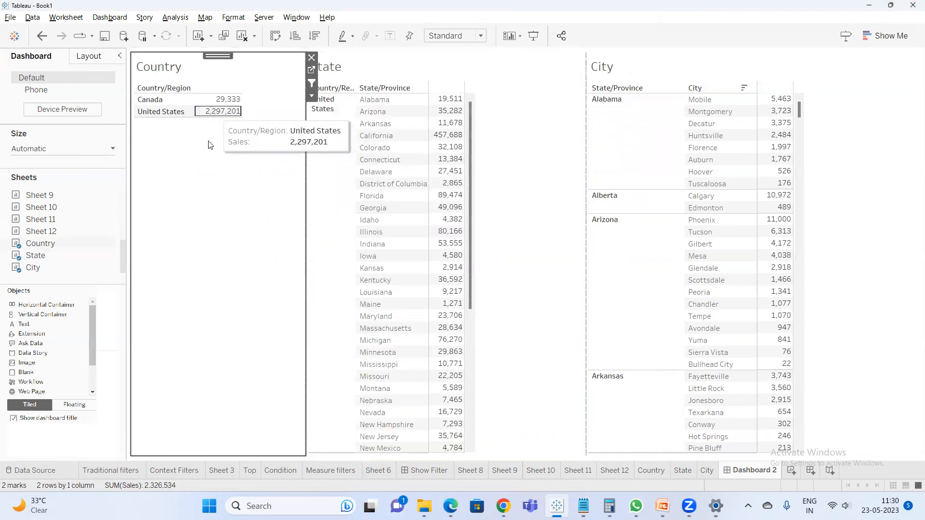
{"action": "scroll", "coordinate": [460, 139], "scroll_direction": "down", "scroll_amount": 7}
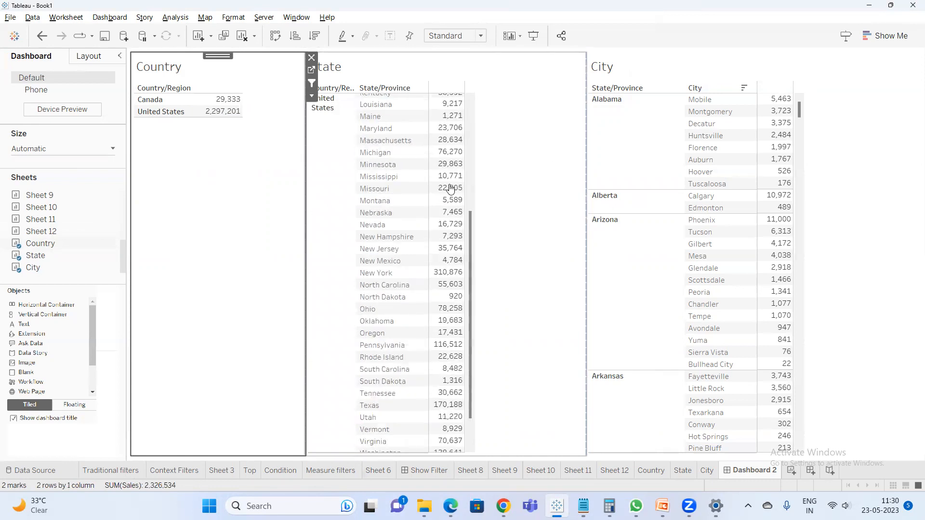
{"action": "scroll", "coordinate": [459, 133], "scroll_direction": "up", "scroll_amount": 7}
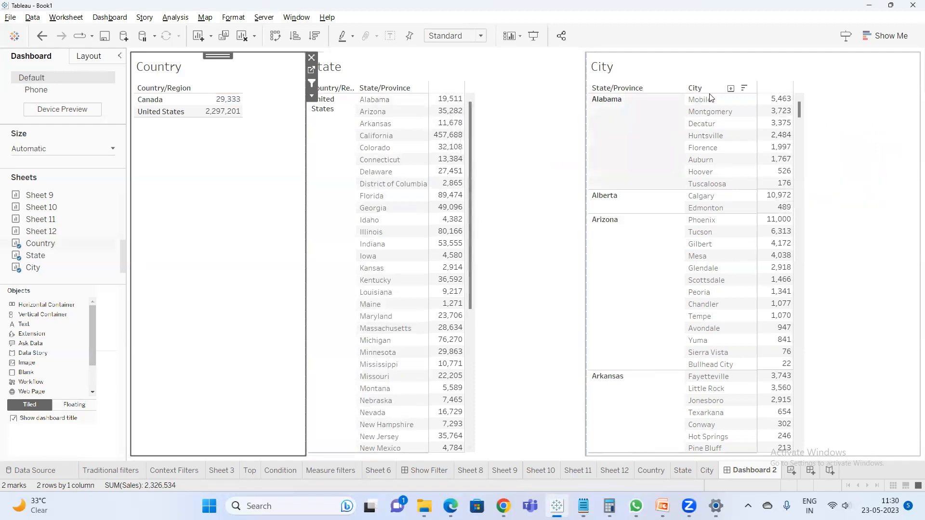
- Select and clear Arizona and Arkansas in State to test whether City keeps its filtered values
{"action": "left_click", "coordinate": [448, 111]}
{"action": "mouse_move", "coordinate": [448, 111]}
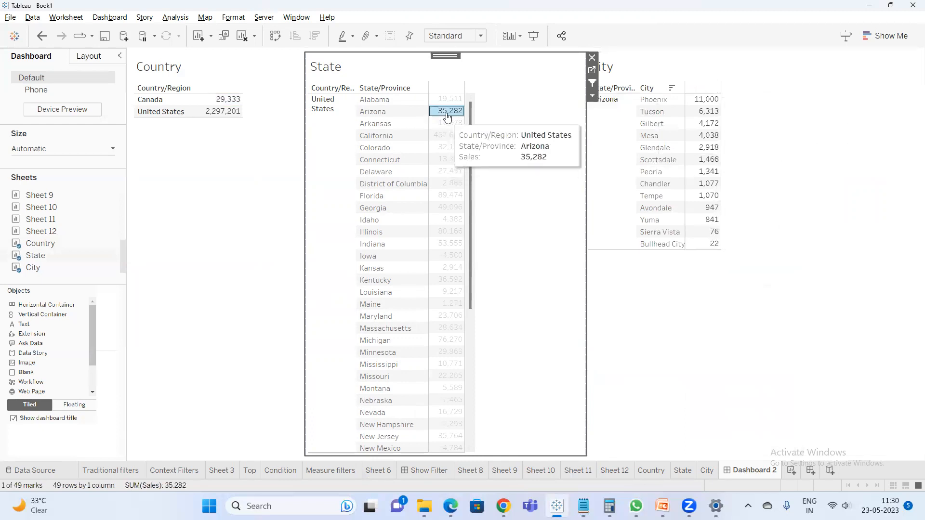
{"action": "left_click", "coordinate": [467, 118]}
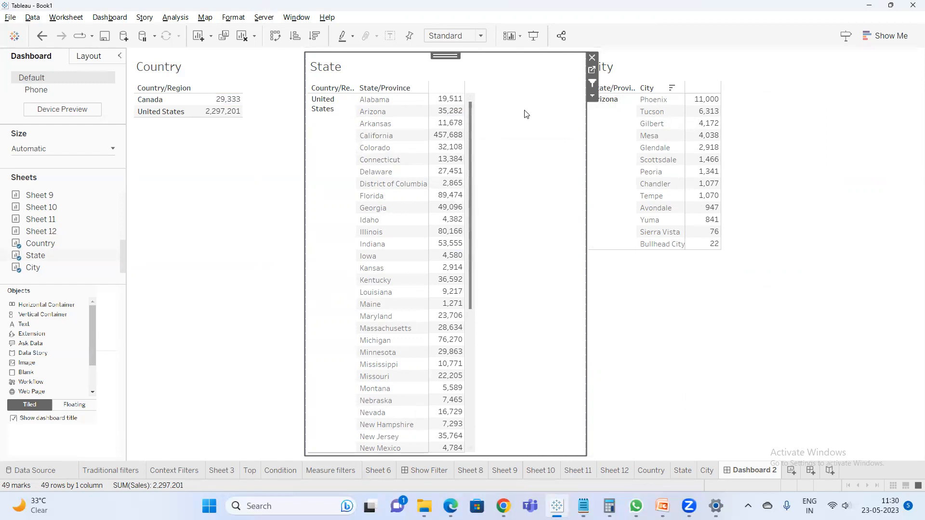
{"action": "mouse_move", "coordinate": [462, 180]}
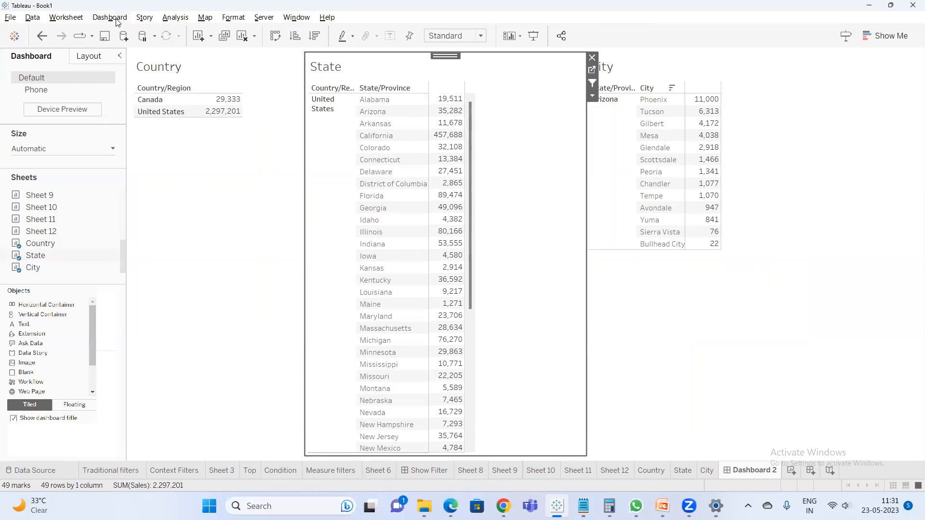
{"action": "mouse_move", "coordinate": [459, 112]}
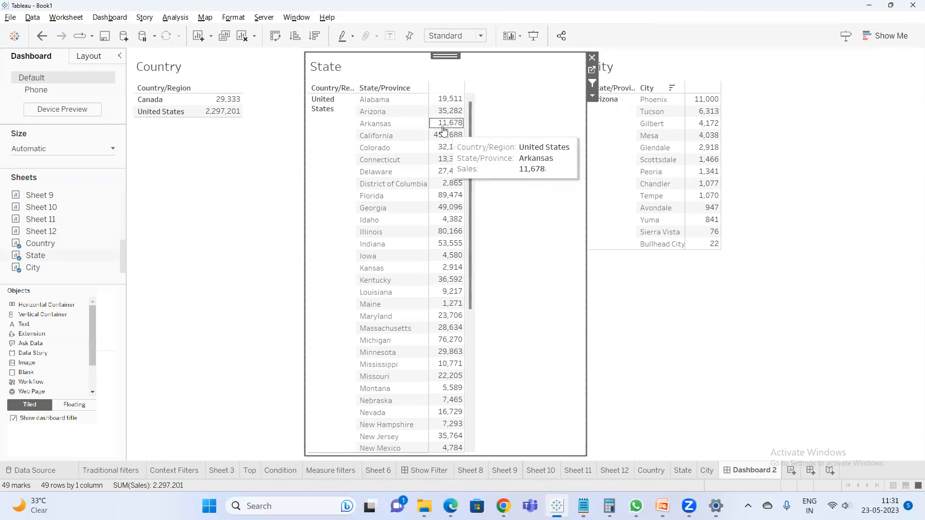
{"action": "left_click", "coordinate": [444, 125]}
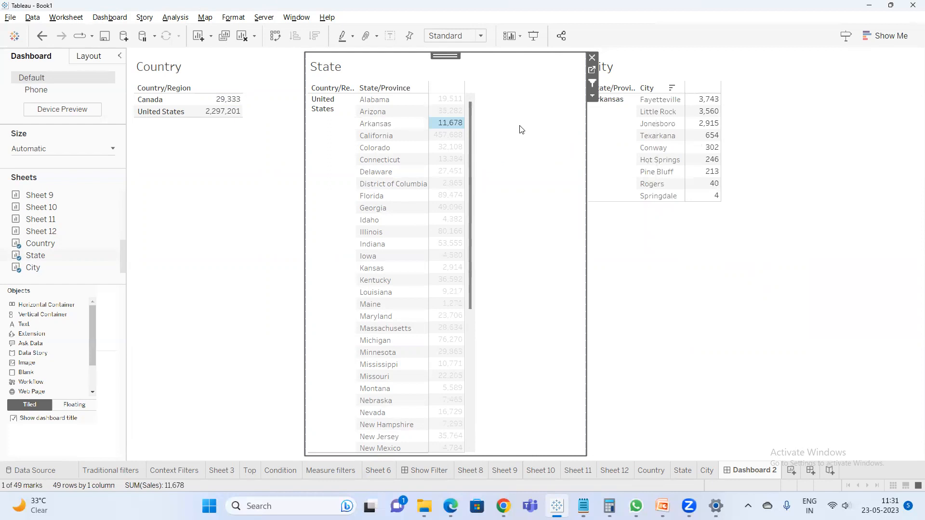
{"action": "left_click", "coordinate": [447, 125]}
- Set the "Country(Source) & State(Target)" filter action to Exclude all values when the selection is cleared
{"action": "left_click", "coordinate": [109, 18]}
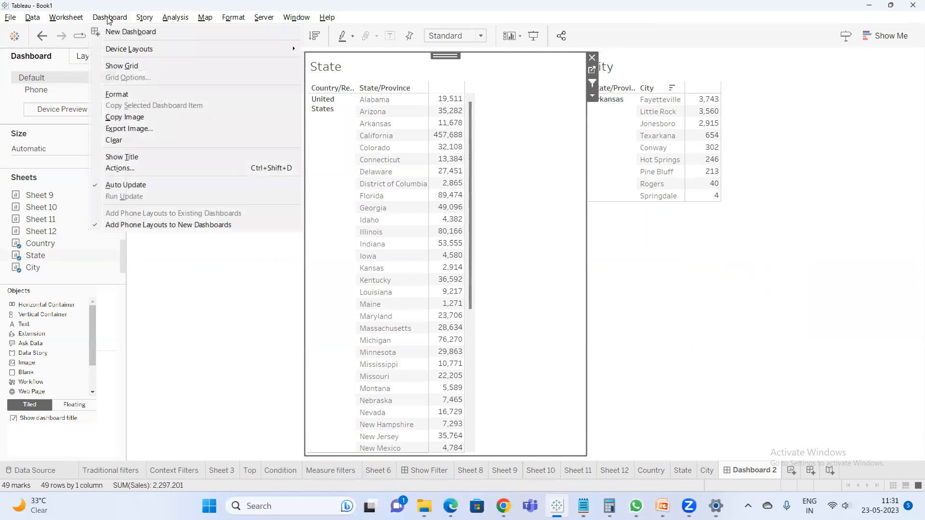
{"action": "left_click", "coordinate": [141, 171]}
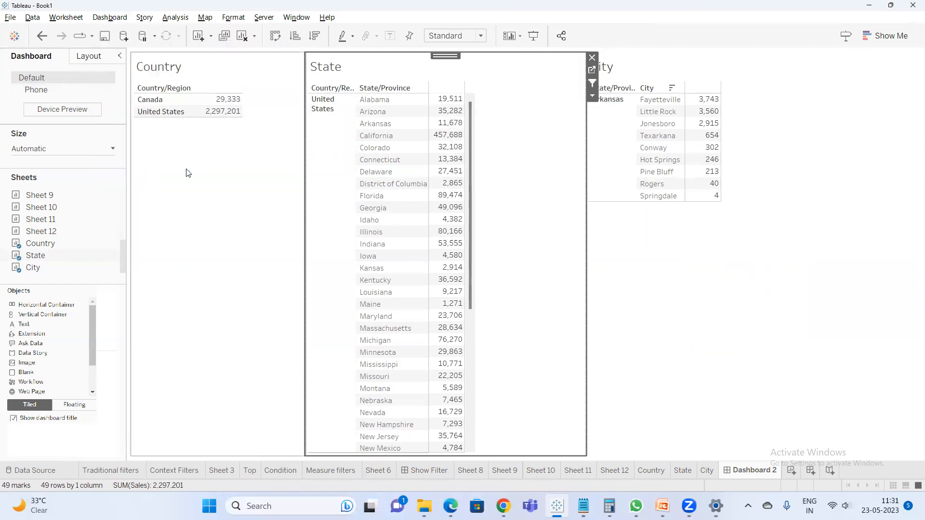
{"action": "left_click", "coordinate": [439, 211]}
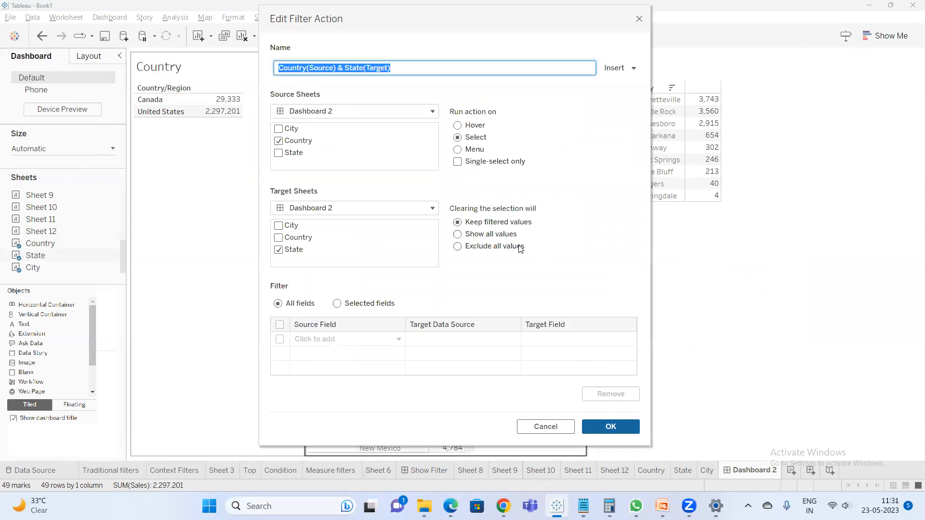
{"action": "left_click", "coordinate": [473, 252]}
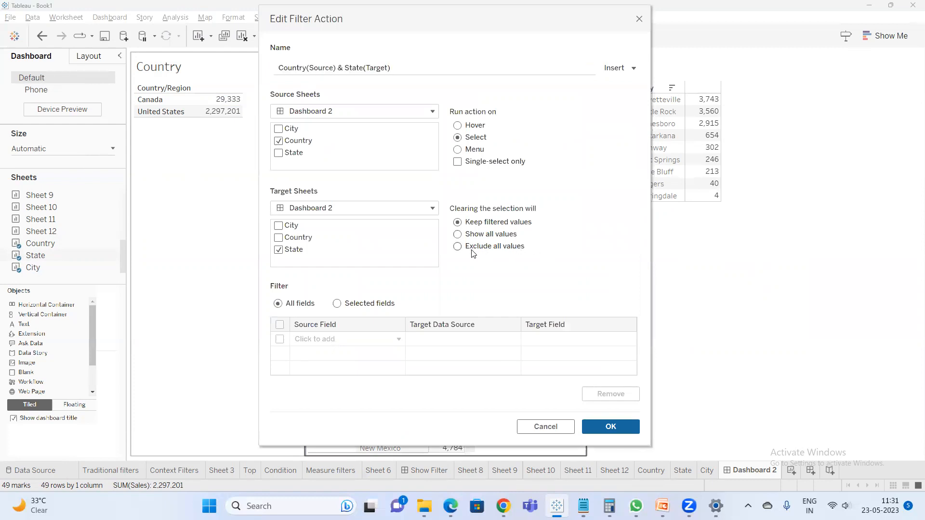
{"action": "left_click", "coordinate": [610, 426]}
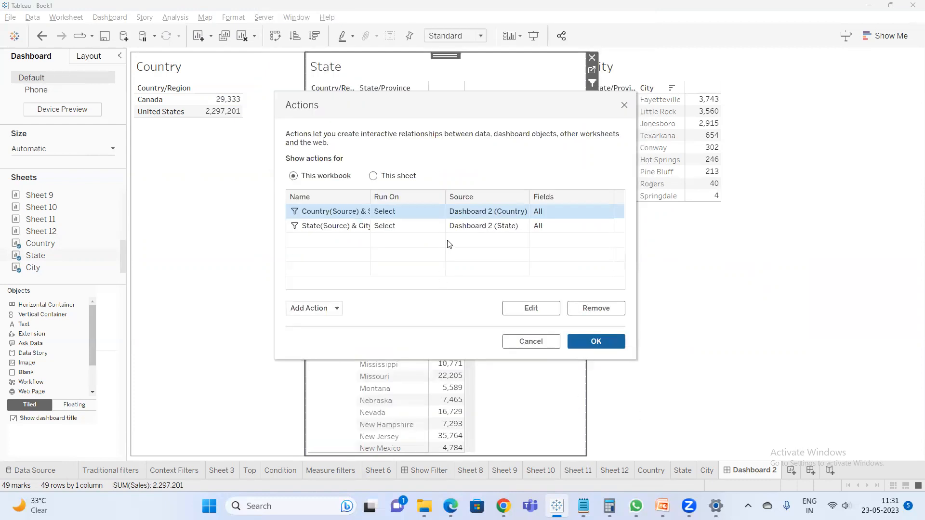
- Set the "State(Source) & City (Target)" filter action to Exclude all values on clearing and apply the dashboard's actions
{"action": "left_click", "coordinate": [450, 227]}
{"action": "double_click", "coordinate": [514, 227]}
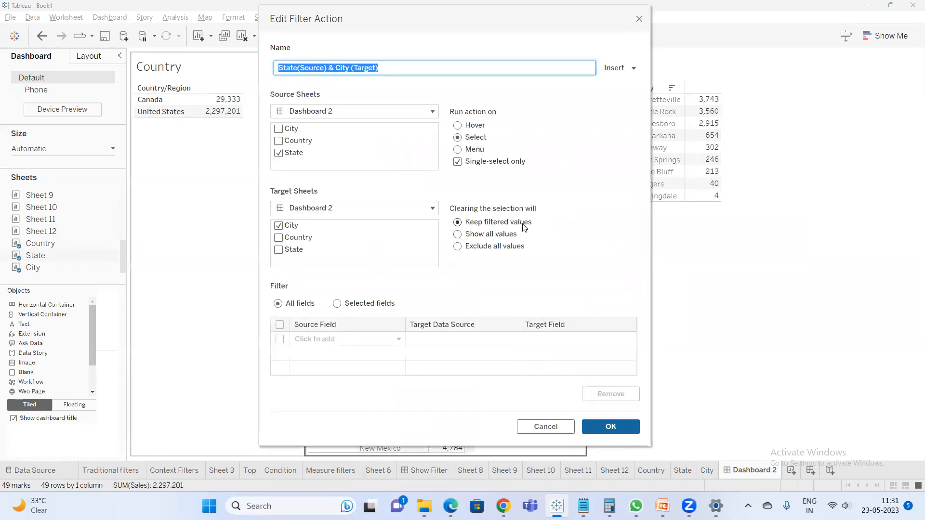
{"action": "left_click", "coordinate": [620, 429]}
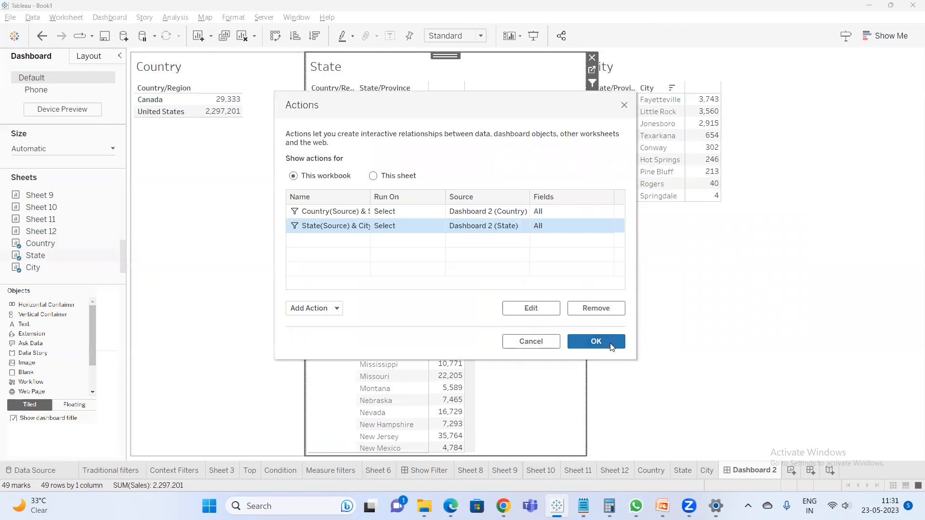
{"action": "left_click", "coordinate": [595, 341]}
- Select United States in Country, clear it and select it again to test excluding all values in State
{"action": "left_click", "coordinate": [263, 166]}
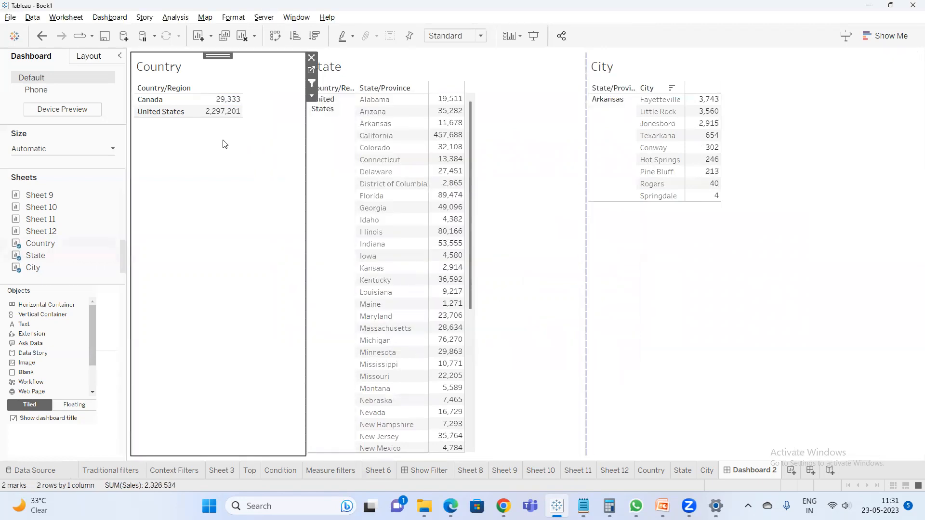
{"action": "mouse_move", "coordinate": [226, 116]}
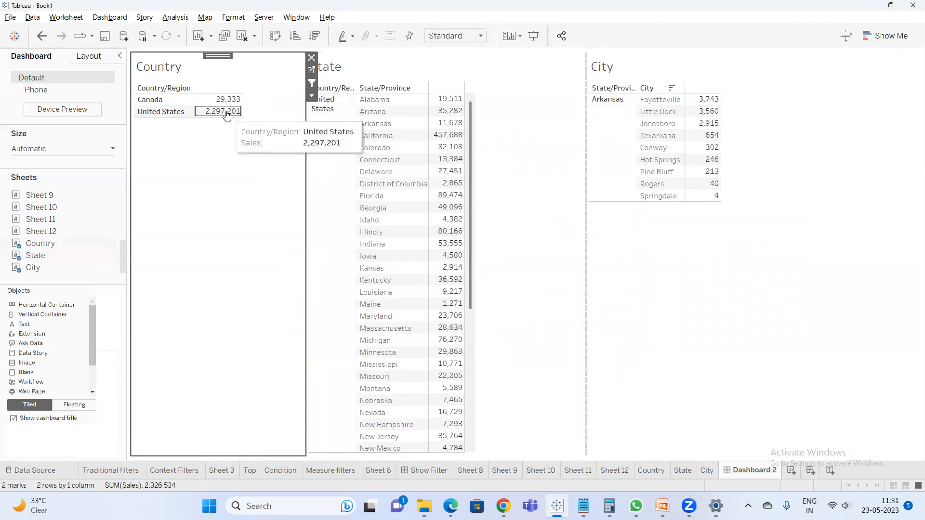
{"action": "left_click", "coordinate": [227, 116]}
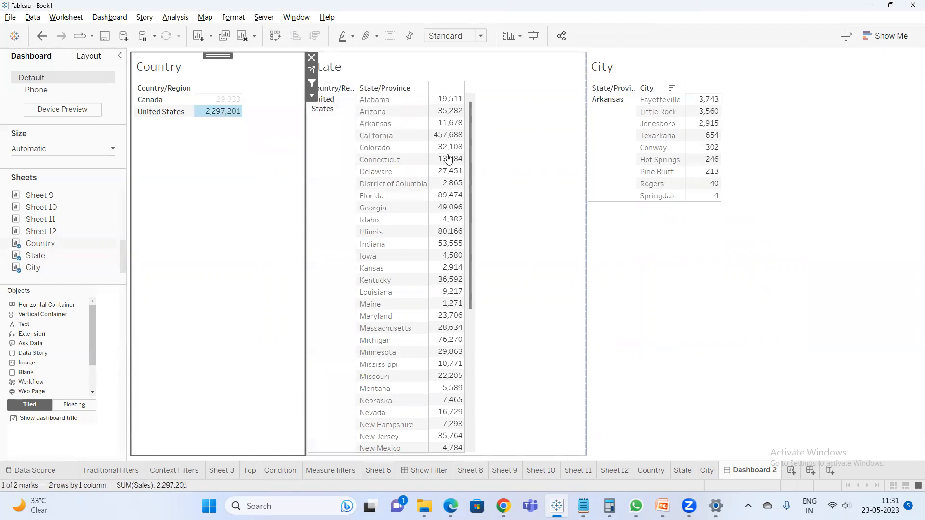
{"action": "mouse_move", "coordinate": [223, 114]}
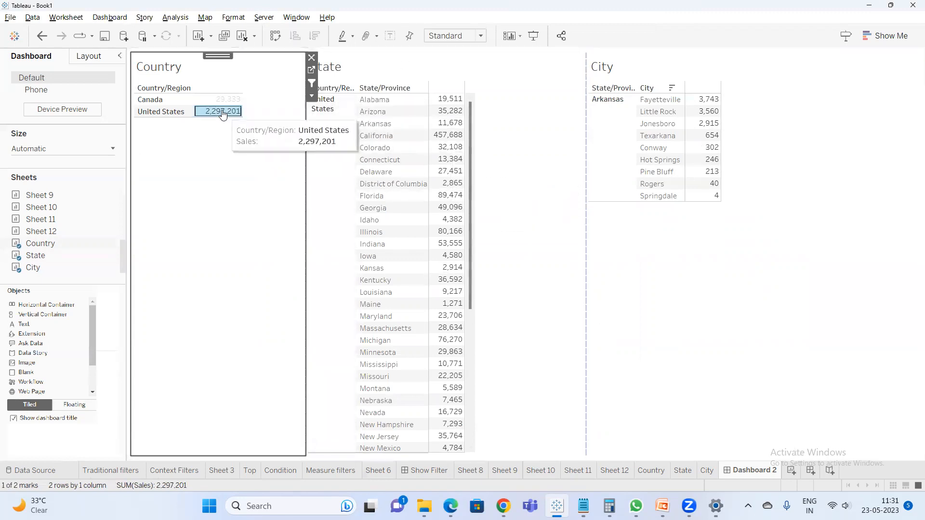
{"action": "left_click", "coordinate": [222, 114]}
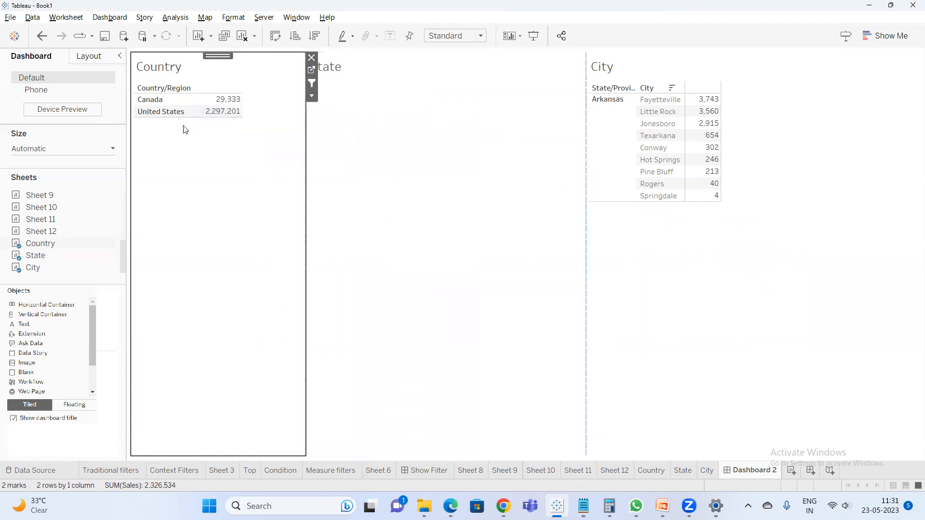
{"action": "left_click", "coordinate": [224, 116]}
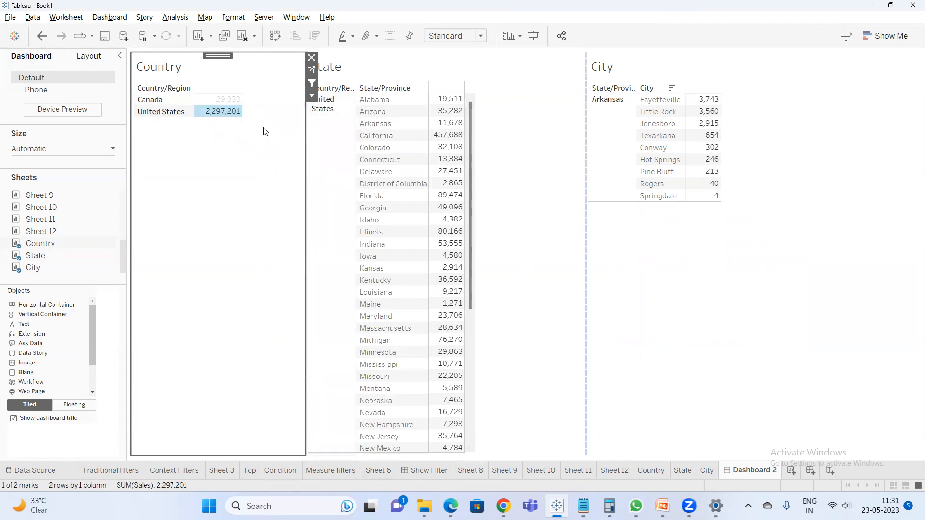
- Select and clear Arizona in State, select Arkansas, and clear the State and Country selections to test excluding values
{"action": "left_click", "coordinate": [451, 115]}
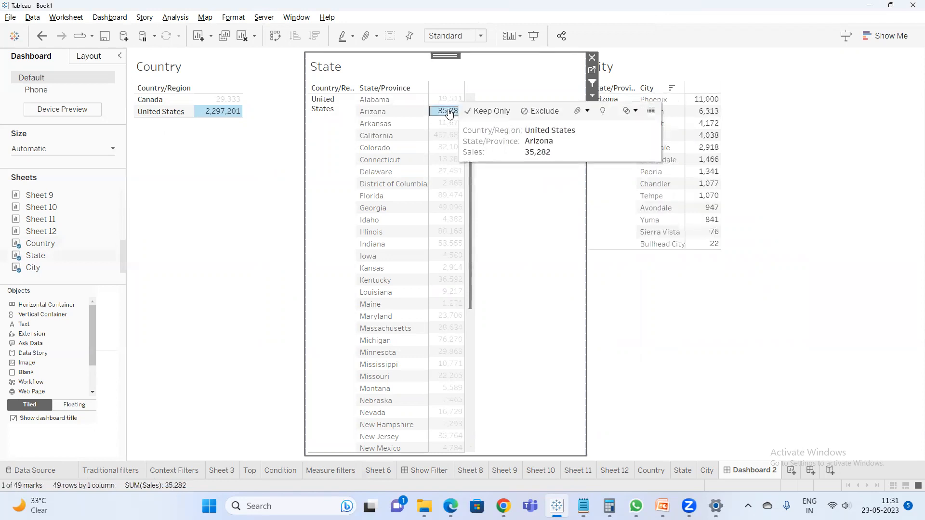
{"action": "left_click", "coordinate": [449, 113]}
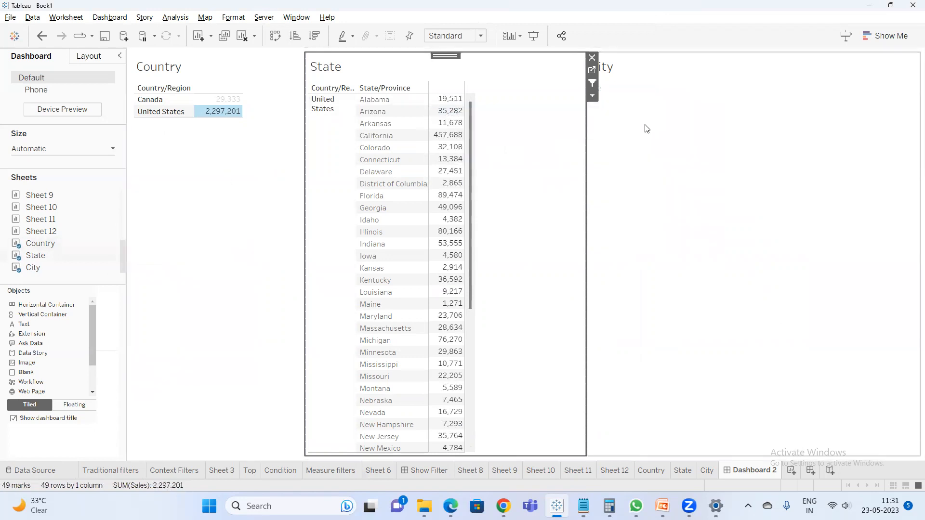
{"action": "mouse_move", "coordinate": [450, 123]}
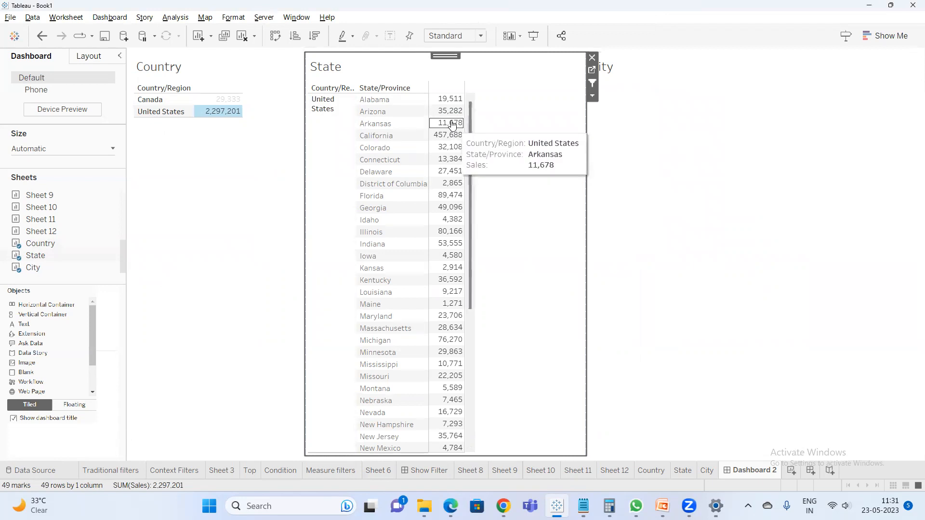
{"action": "left_click", "coordinate": [452, 124]}
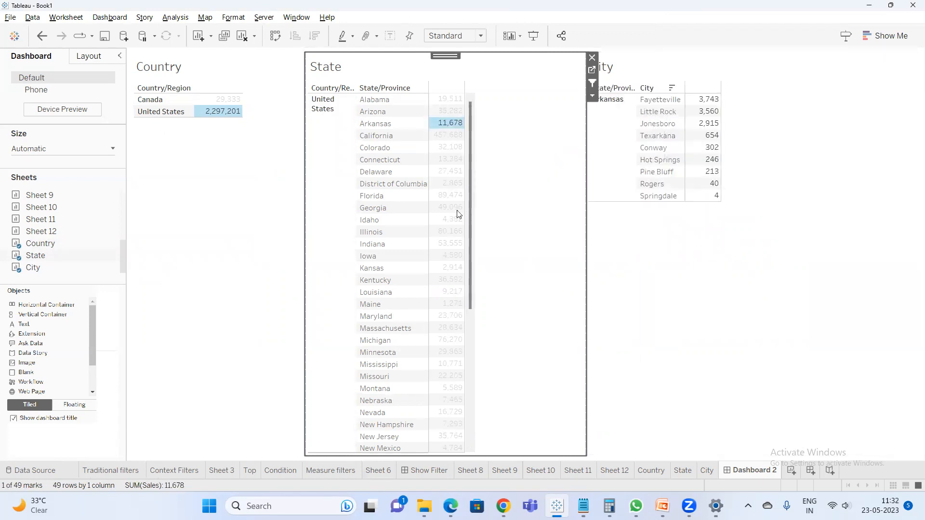
{"action": "key", "text": "Escape"}
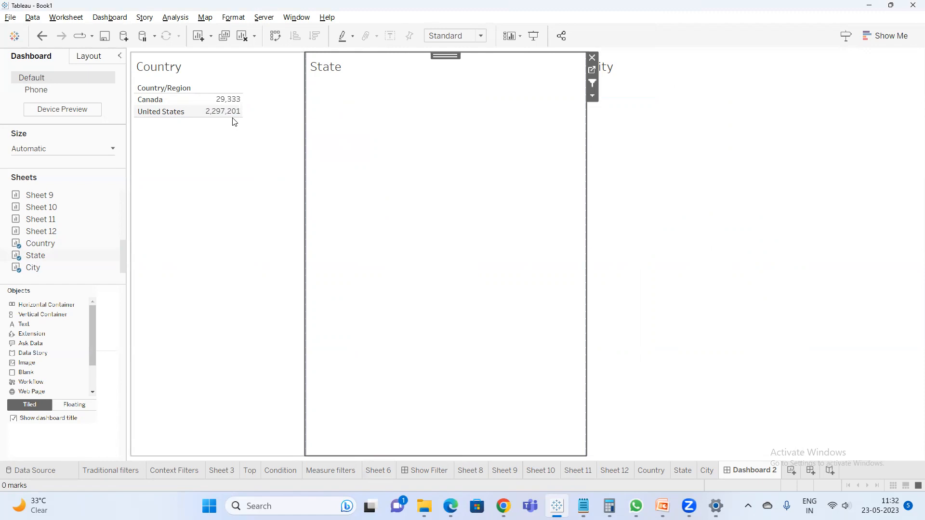
- Set the "Country(Source) & State(Target)" filter action to Show all values when the selection is cleared
{"action": "left_click", "coordinate": [107, 18]}
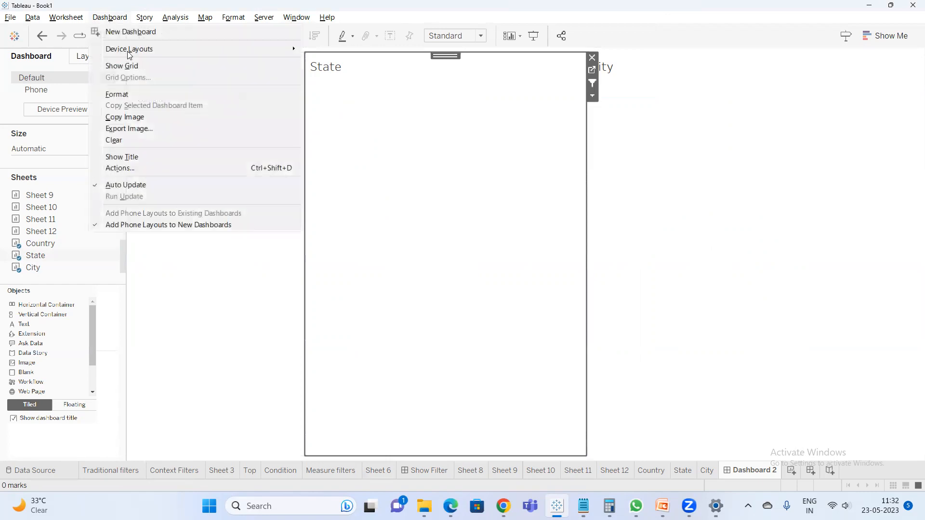
{"action": "left_click", "coordinate": [153, 171]}
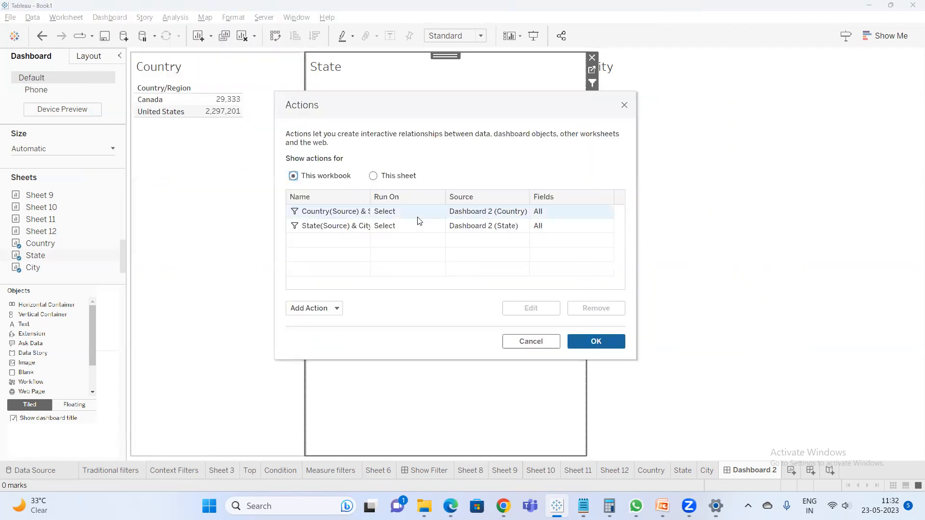
{"action": "left_click", "coordinate": [417, 217]}
{"action": "double_click", "coordinate": [443, 220]}
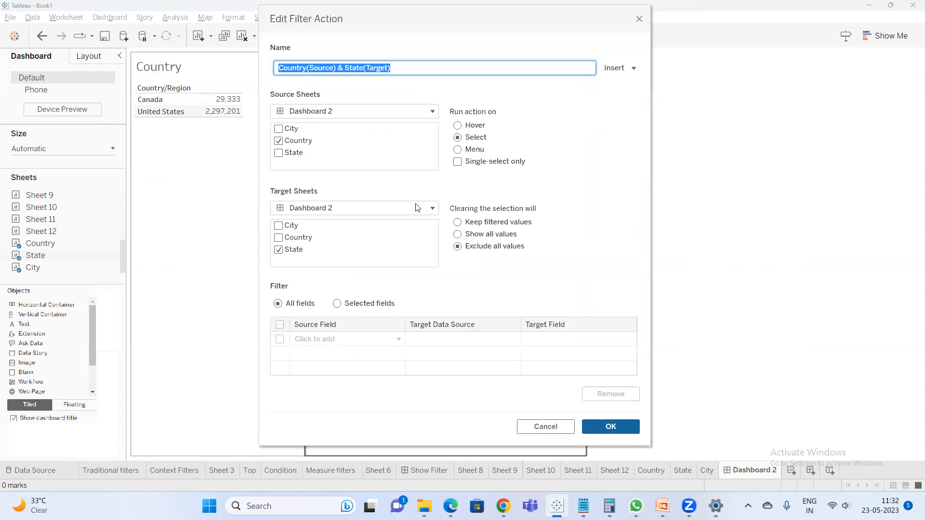
{"action": "left_click", "coordinate": [466, 234]}
{"action": "left_click", "coordinate": [603, 424]}
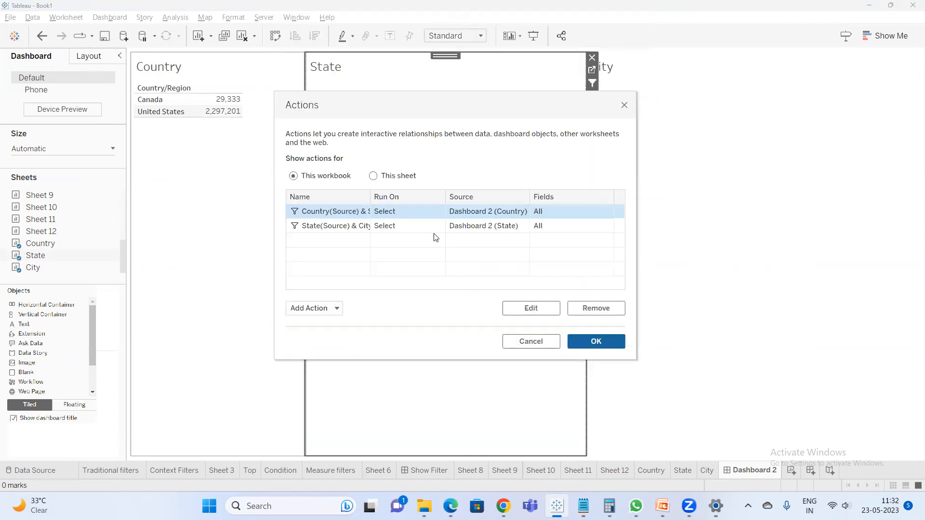
- Set the "State(Source) & City (Target)" filter action to Show all values on clearing and apply the dashboard's actions
{"action": "left_click", "coordinate": [432, 226]}
{"action": "double_click", "coordinate": [517, 230]}
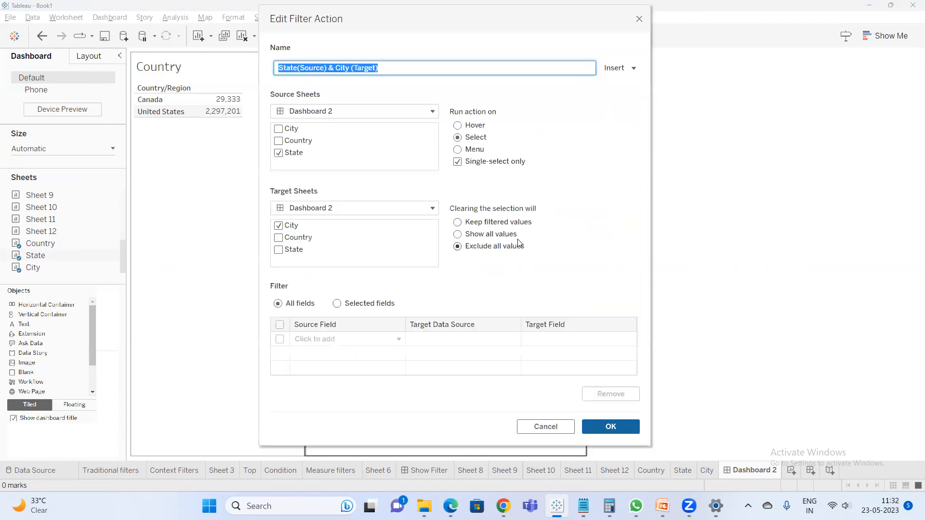
{"action": "left_click", "coordinate": [486, 239]}
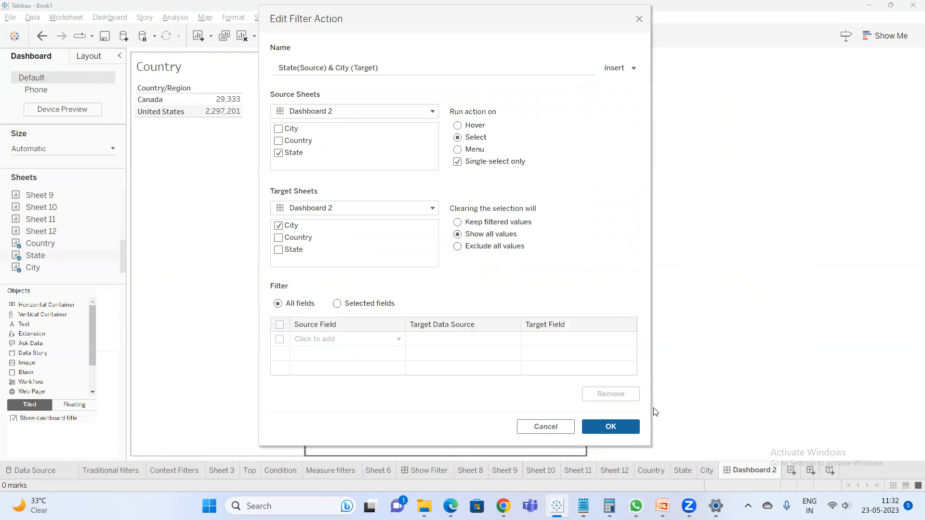
{"action": "left_click", "coordinate": [605, 423]}
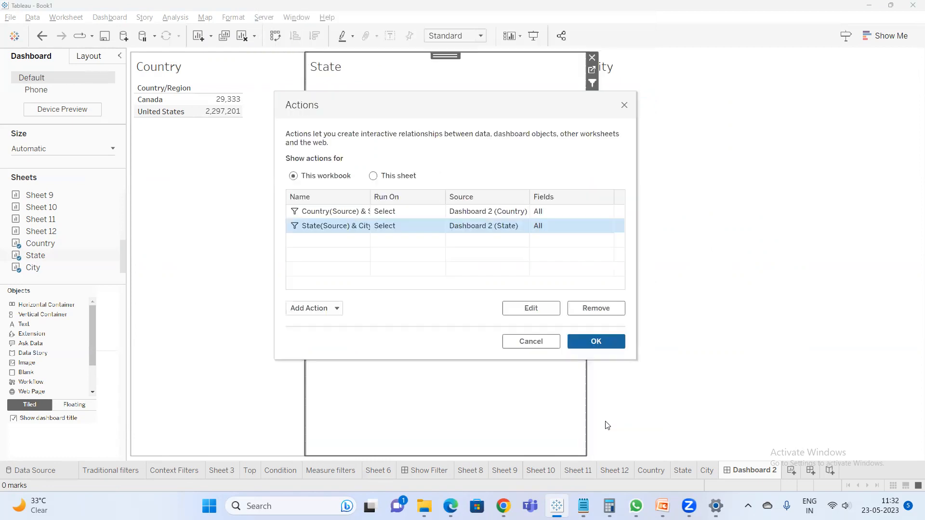
{"action": "left_click", "coordinate": [596, 342]}
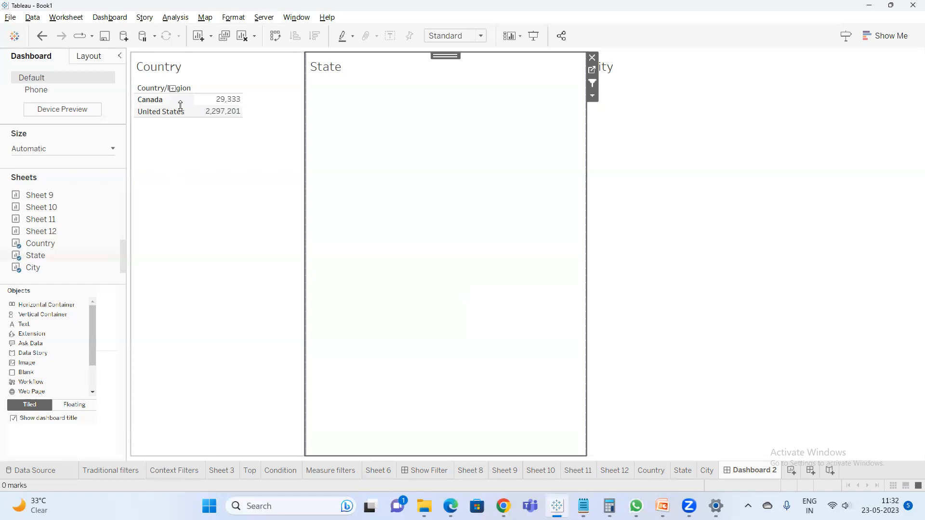
- Select and clear United States in Country, and do the same with Newfoundland and Labrador in State, to test showing all values
{"action": "left_click", "coordinate": [218, 115]}
{"action": "left_click", "coordinate": [218, 115]}
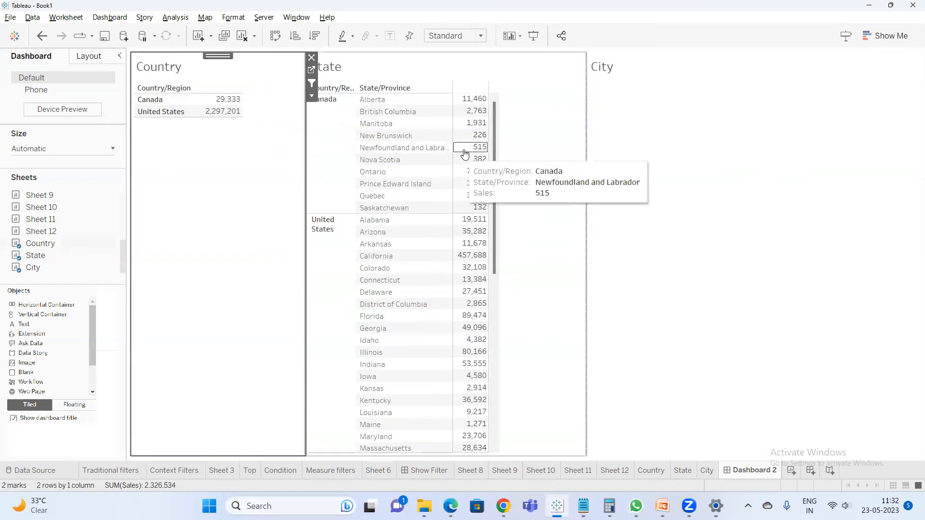
{"action": "left_click", "coordinate": [465, 149]}
{"action": "left_click", "coordinate": [464, 150]}
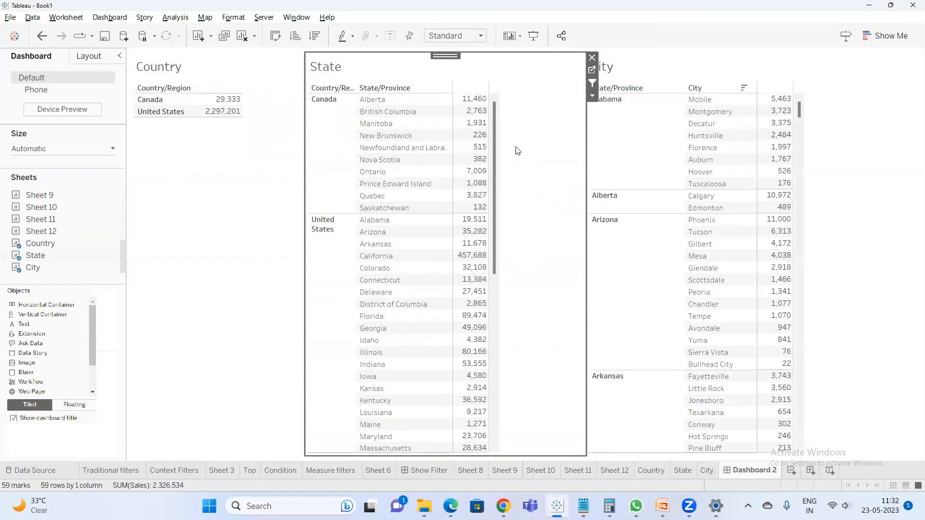
- Select United States in Country again, clear the selection and look through the complete State list
{"action": "left_click", "coordinate": [229, 114]}
{"action": "mouse_move", "coordinate": [439, 177]}
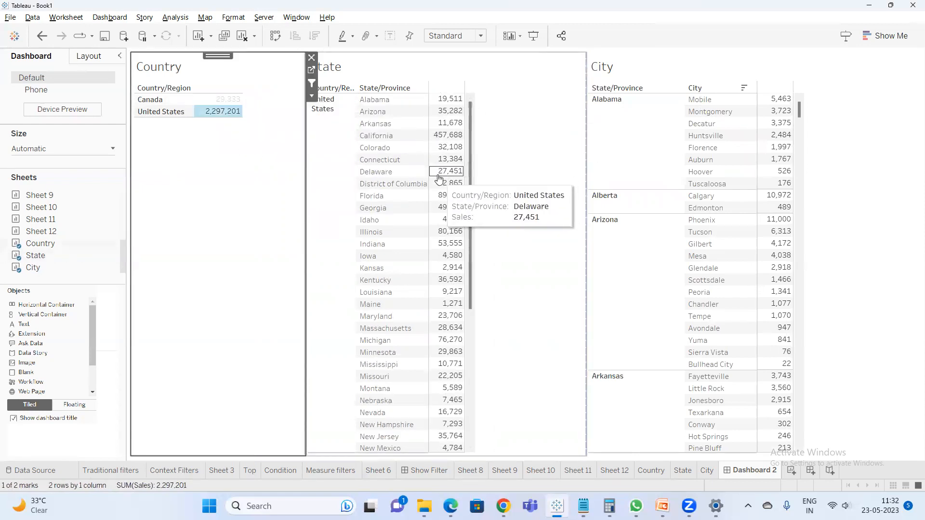
{"action": "mouse_move", "coordinate": [213, 121]}
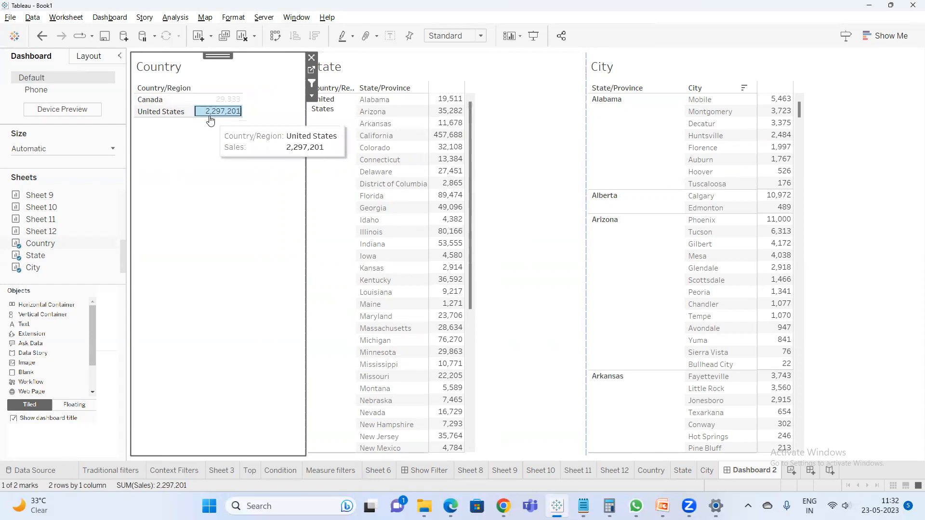
{"action": "left_click", "coordinate": [196, 180]}
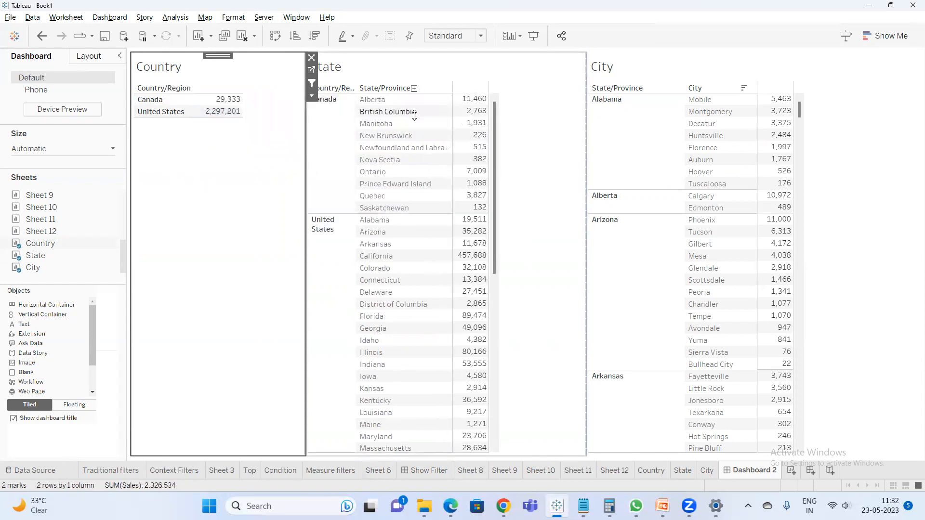
{"action": "scroll", "coordinate": [470, 177], "scroll_direction": "down", "scroll_amount": 8}
{"action": "mouse_move", "coordinate": [470, 176]}
{"action": "scroll", "coordinate": [470, 176], "scroll_direction": "up", "scroll_amount": 8}
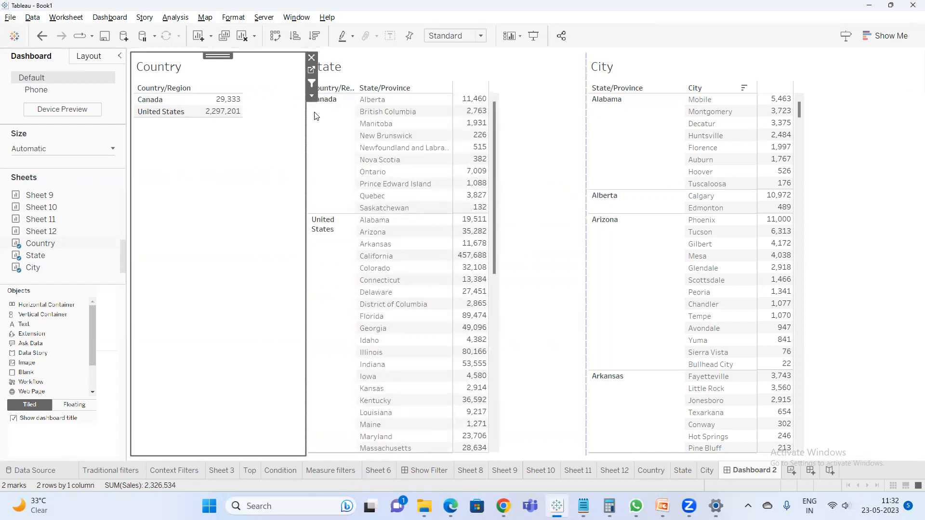
- Select and clear Newfoundland and Labrador in State to check how the City sheet responds
{"action": "mouse_move", "coordinate": [764, 151]}
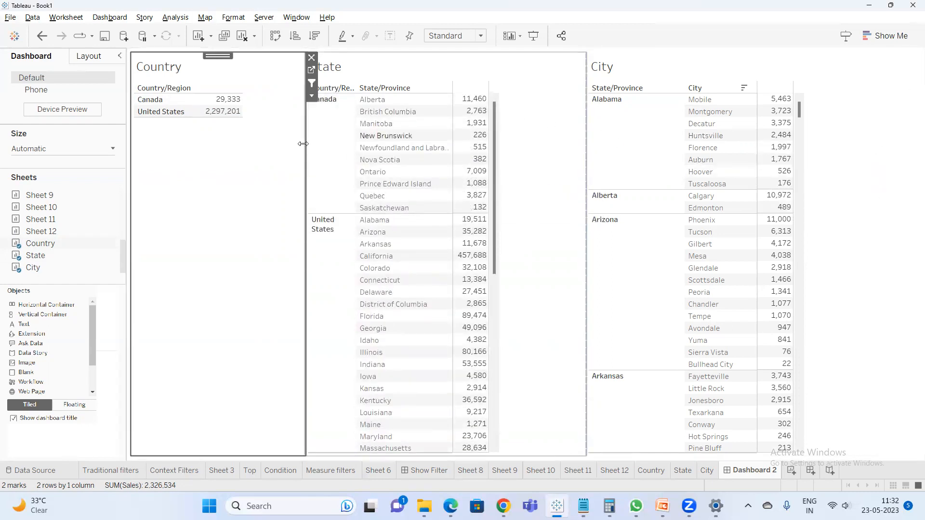
{"action": "left_click", "coordinate": [465, 151]}
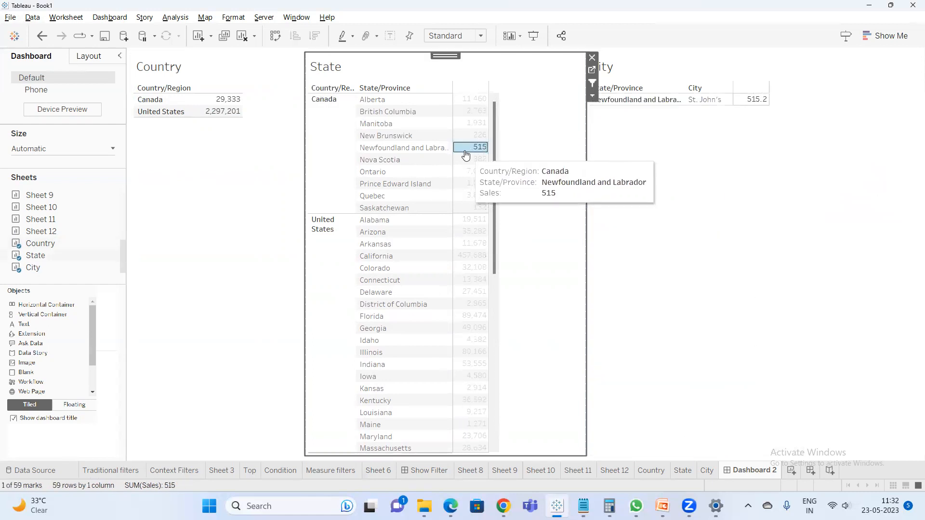
{"action": "left_click", "coordinate": [465, 151]}
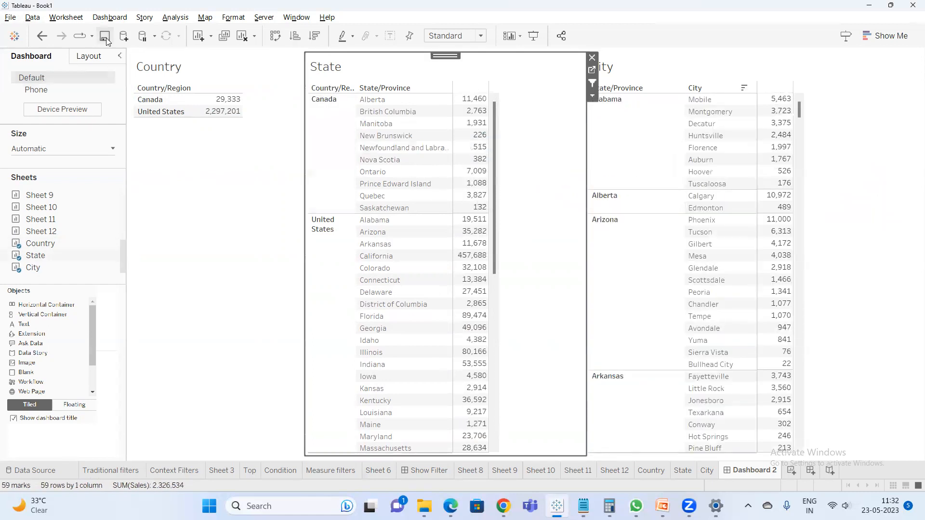
{"action": "left_click", "coordinate": [107, 17]}
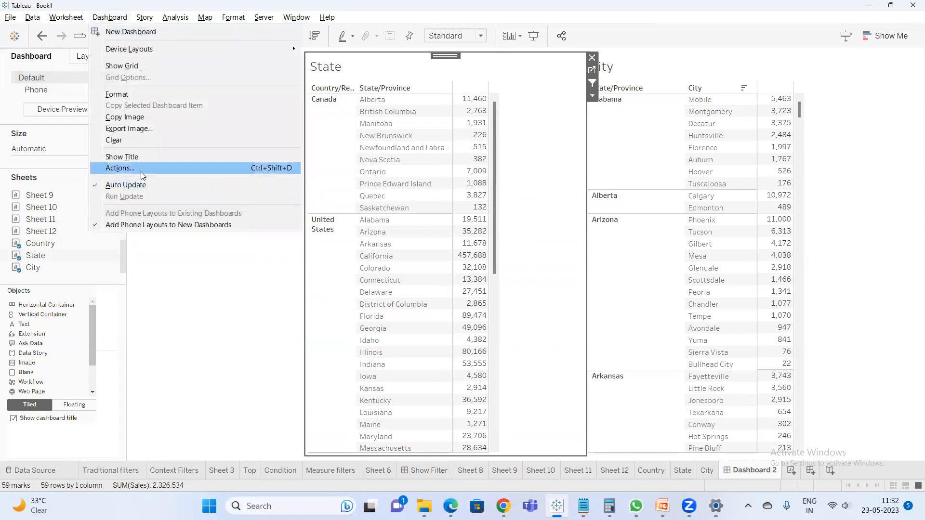
{"action": "mouse_move", "coordinate": [424, 506]}
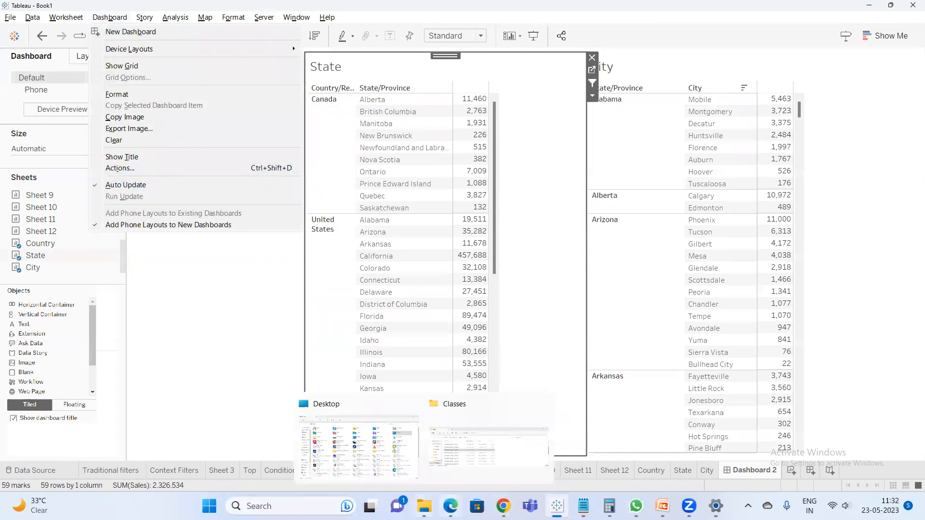
{"action": "left_click", "coordinate": [402, 433]}
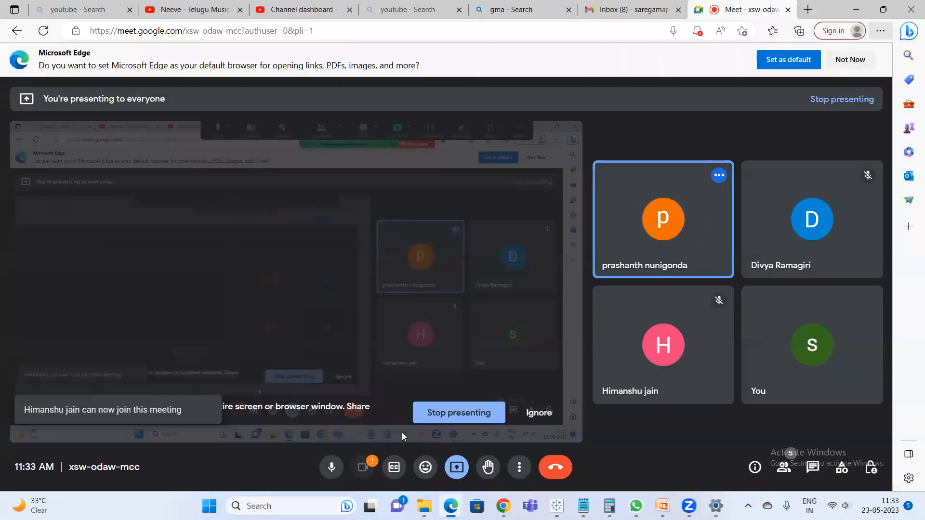
{"action": "left_click", "coordinate": [859, 11]}
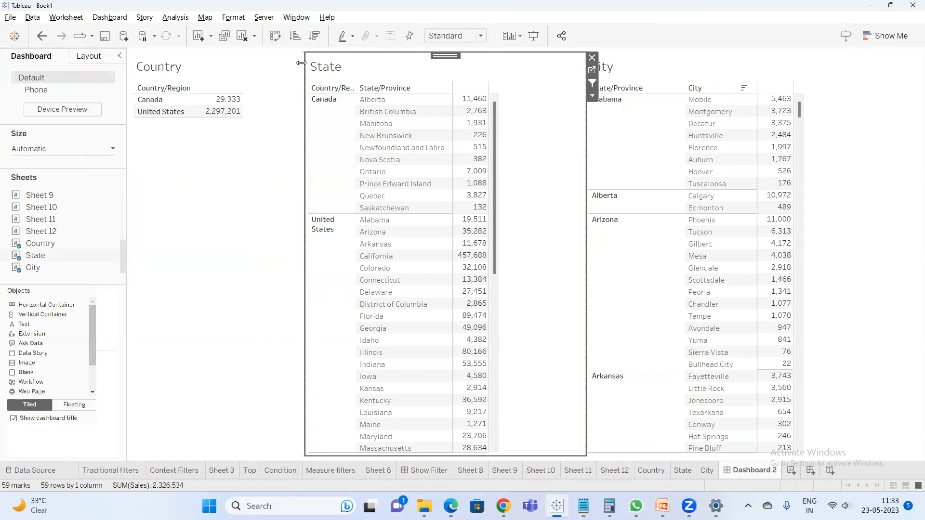
- Change the Country sheet to a horizontal bar chart and swap its rows and columns on Dashboard 2 for vertical bars
{"action": "left_click", "coordinate": [254, 71]}
{"action": "left_click", "coordinate": [312, 70]}
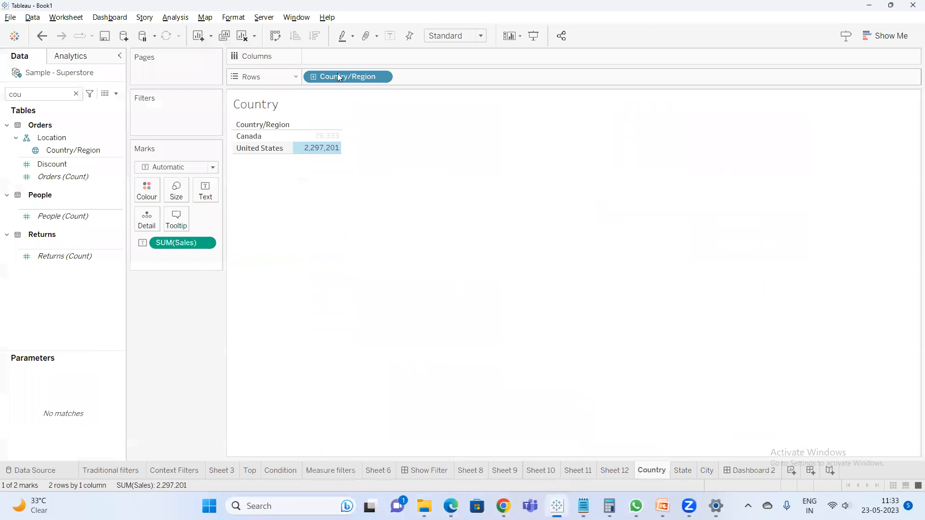
{"action": "left_click", "coordinate": [887, 36]}
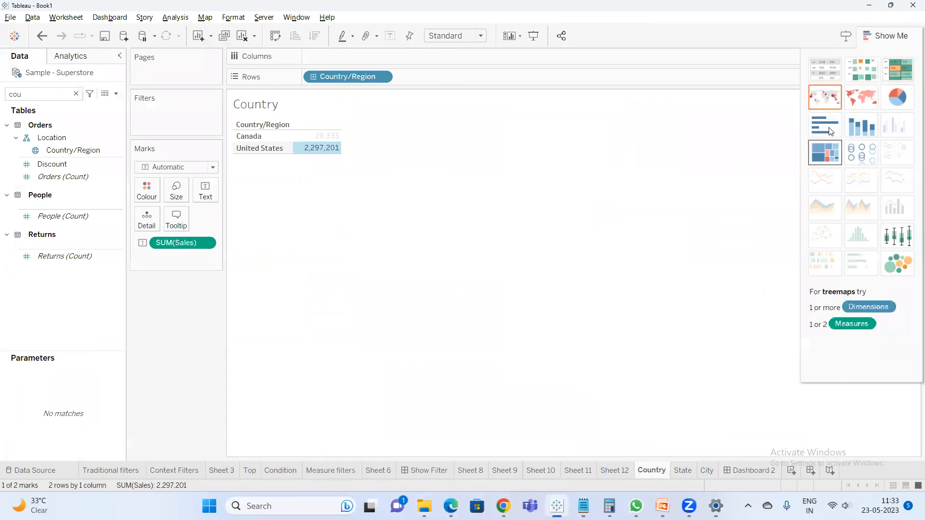
{"action": "left_click", "coordinate": [809, 135]}
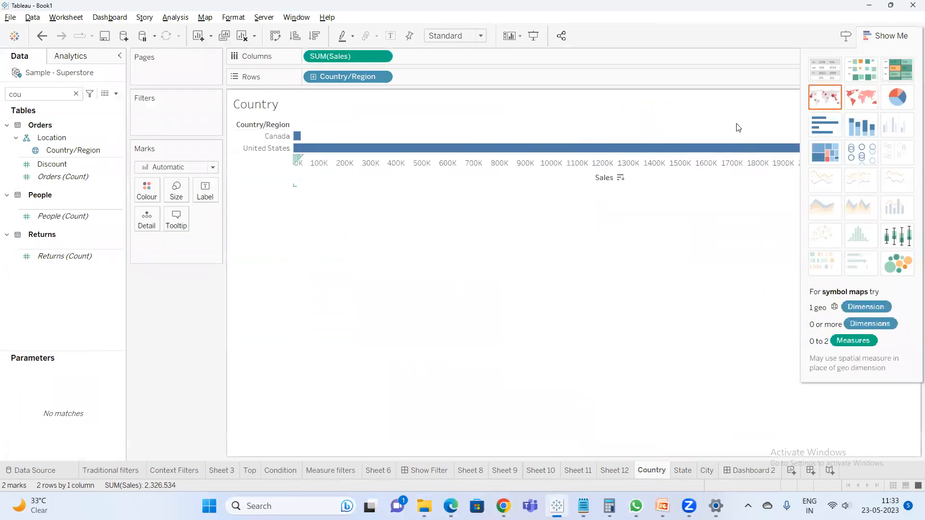
{"action": "left_click", "coordinate": [872, 38]}
{"action": "left_click", "coordinate": [742, 471]}
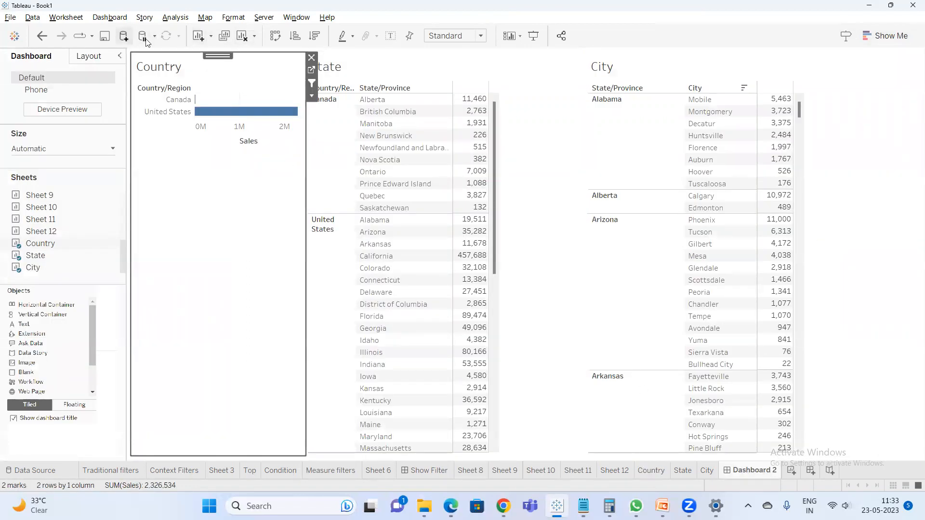
{"action": "left_click", "coordinate": [275, 36]}
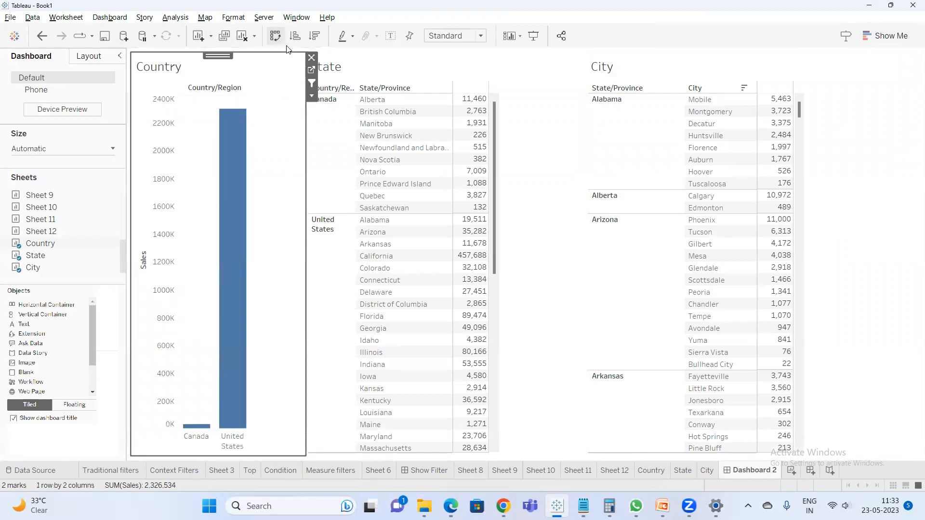
- Change the State sheet to a filled map with Show Me and return to Dashboard 2
{"action": "left_click", "coordinate": [534, 144]}
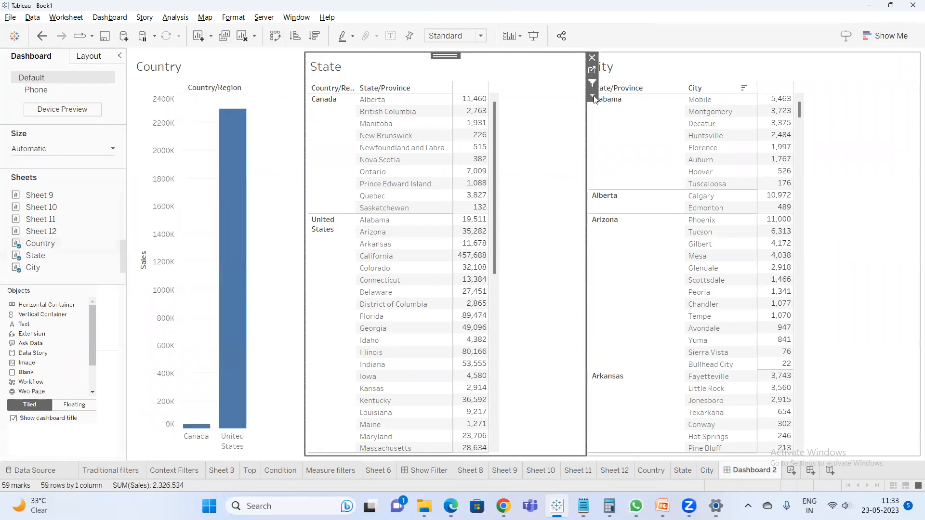
{"action": "left_click", "coordinate": [591, 70]}
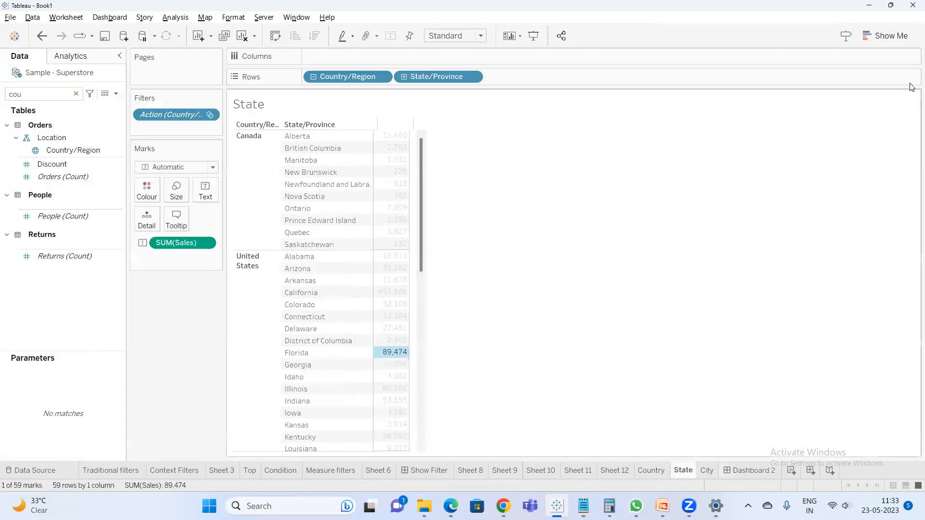
{"action": "left_click", "coordinate": [885, 35]}
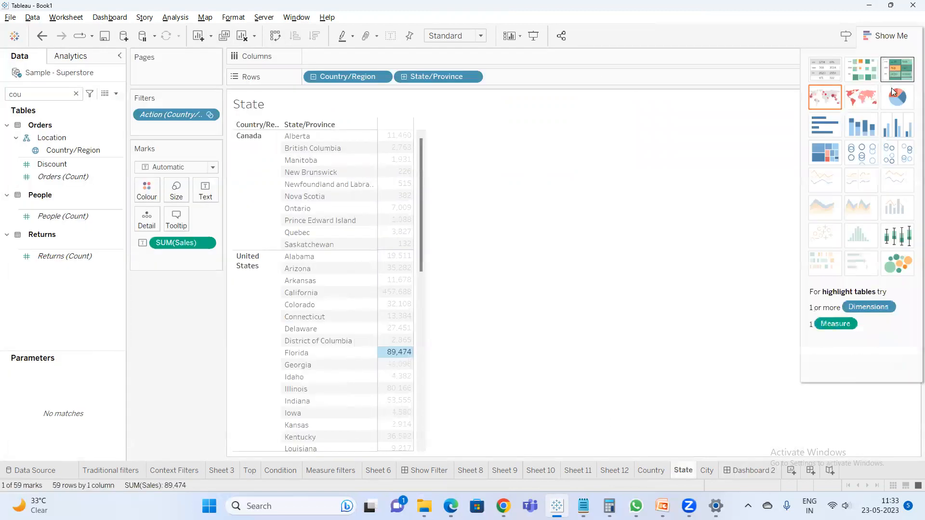
{"action": "left_click", "coordinate": [862, 99]}
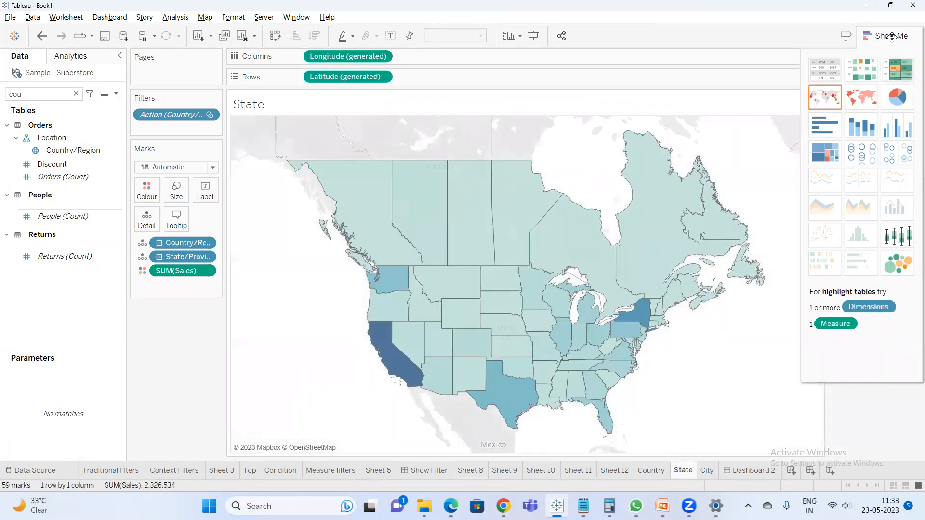
{"action": "left_click", "coordinate": [750, 475]}
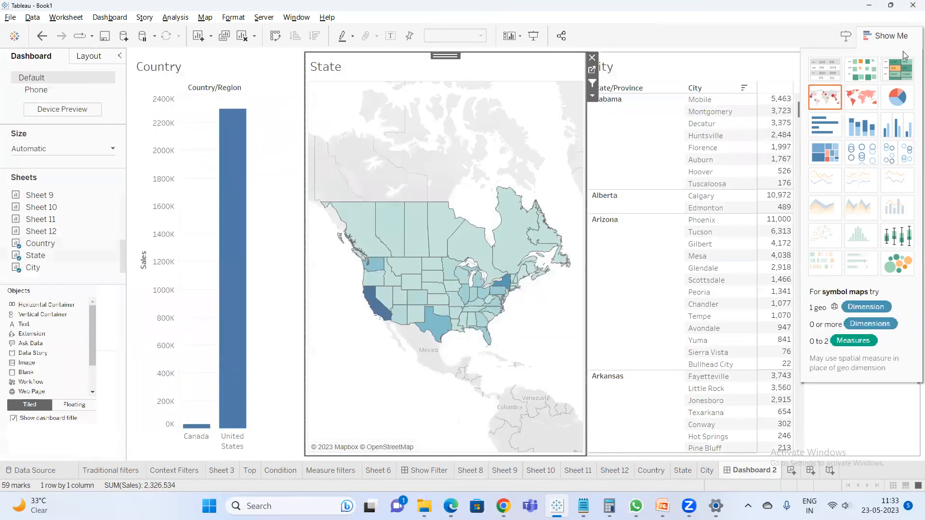
{"action": "left_click", "coordinate": [897, 40]}
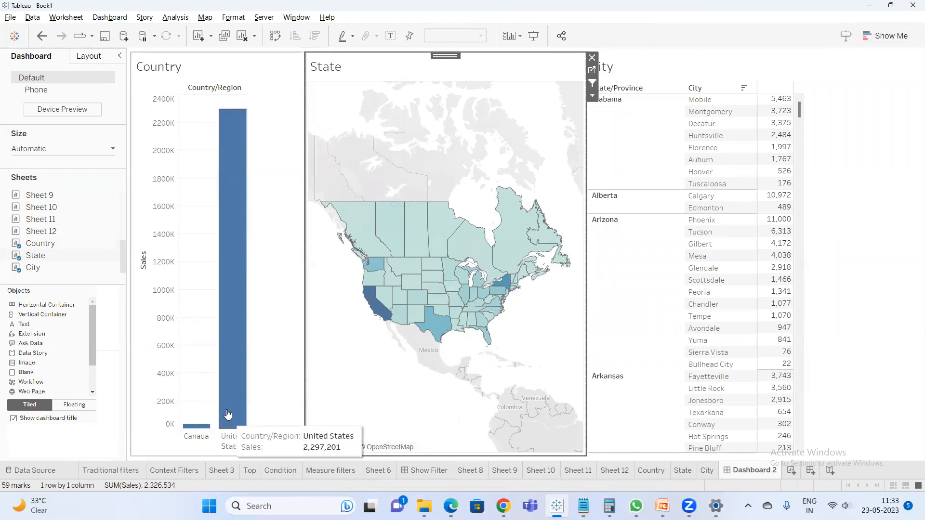
- Select the Canada bar in Country and Manitoba on the State map to test the filter actions on the new charts
{"action": "left_click", "coordinate": [197, 427]}
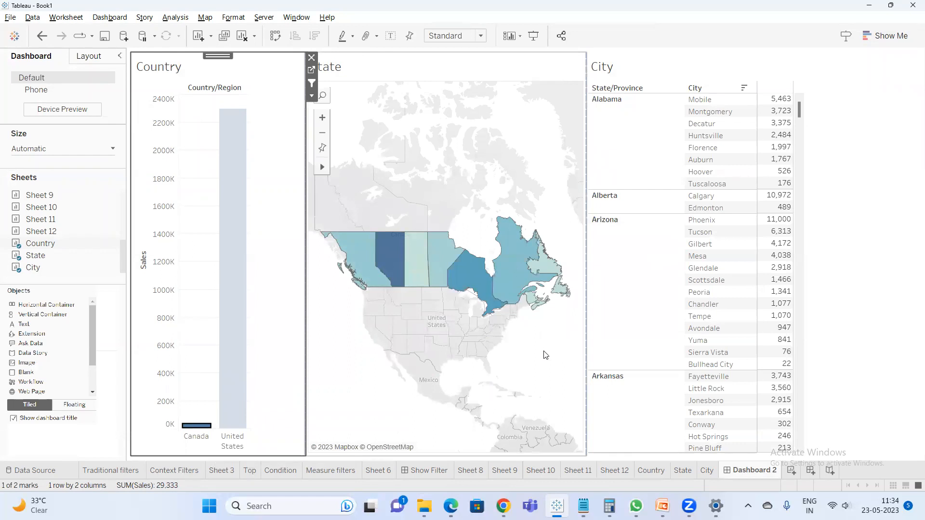
{"action": "mouse_move", "coordinate": [442, 281]}
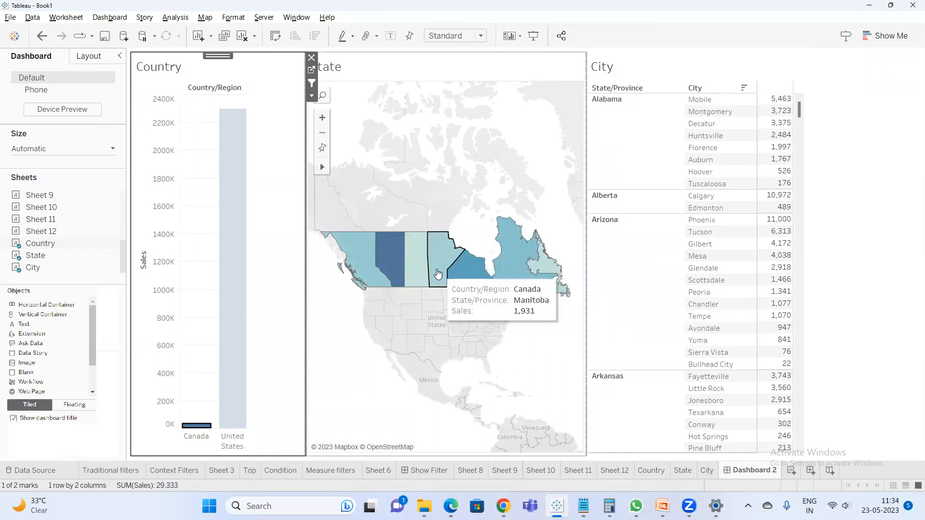
{"action": "left_click", "coordinate": [439, 275]}
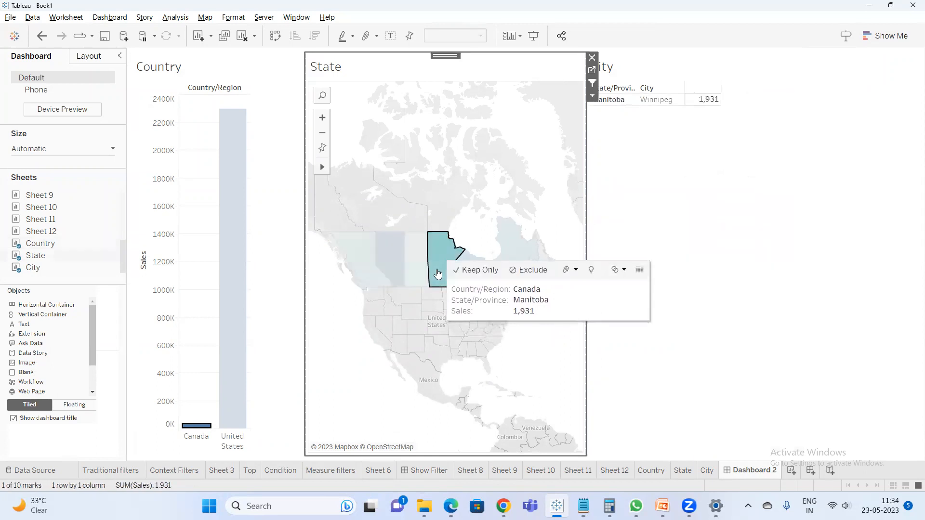
- Open the City sheet from the dashboard, try a pie chart and change the sheet to a treemap
{"action": "left_click", "coordinate": [705, 160]}
{"action": "left_click", "coordinate": [581, 69]}
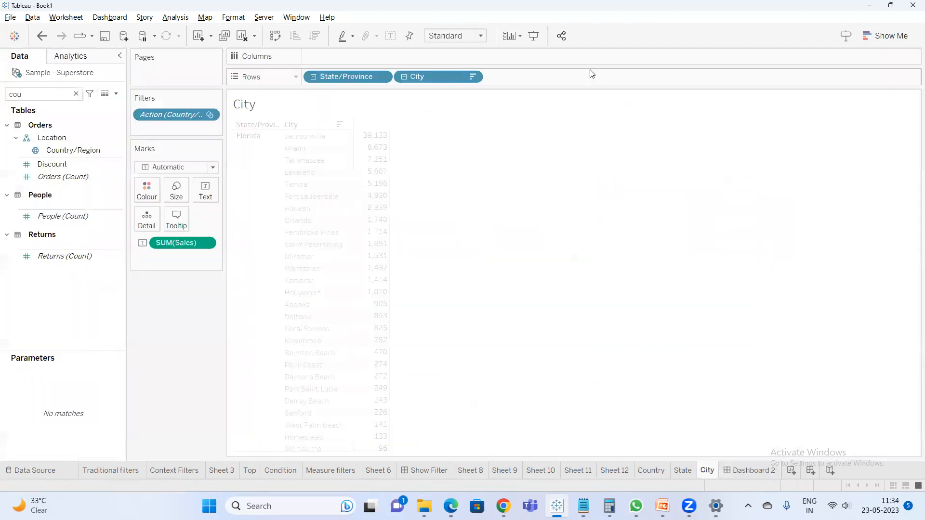
{"action": "left_click", "coordinate": [879, 36]}
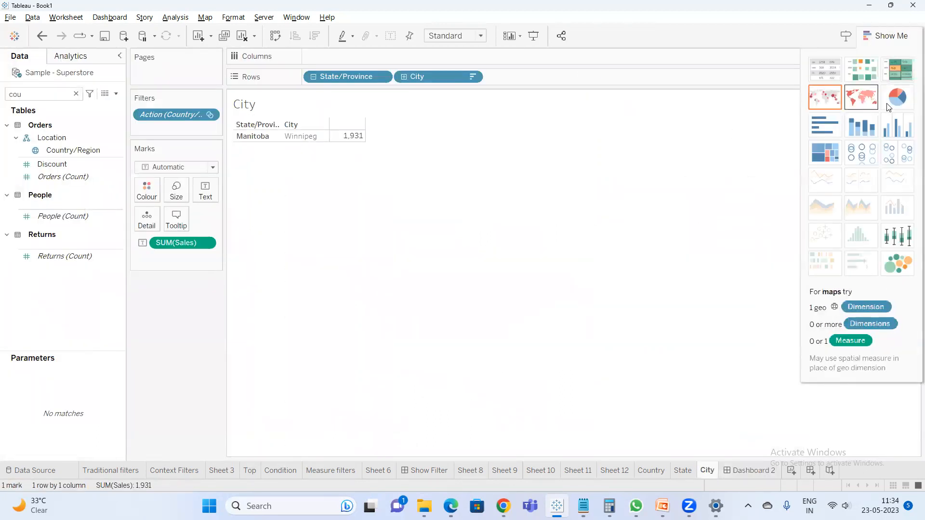
{"action": "left_click", "coordinate": [897, 97]}
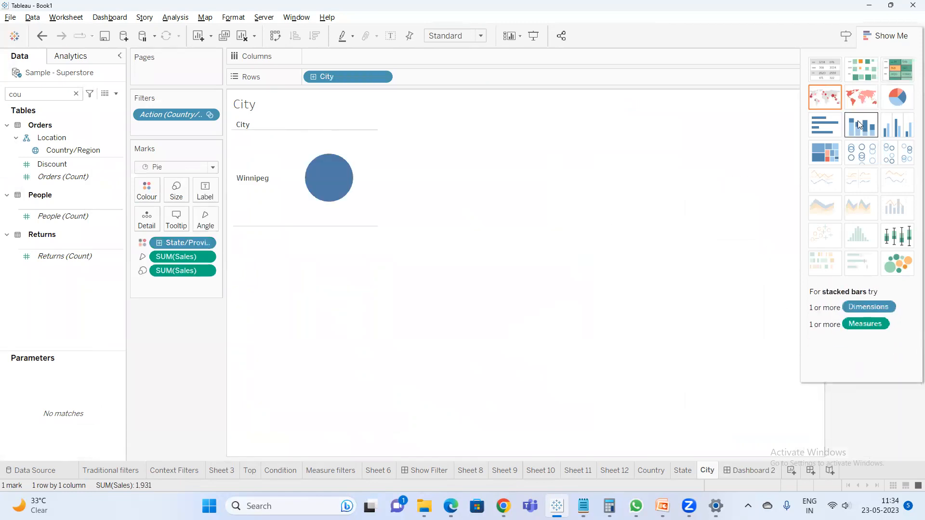
{"action": "left_click", "coordinate": [836, 152]}
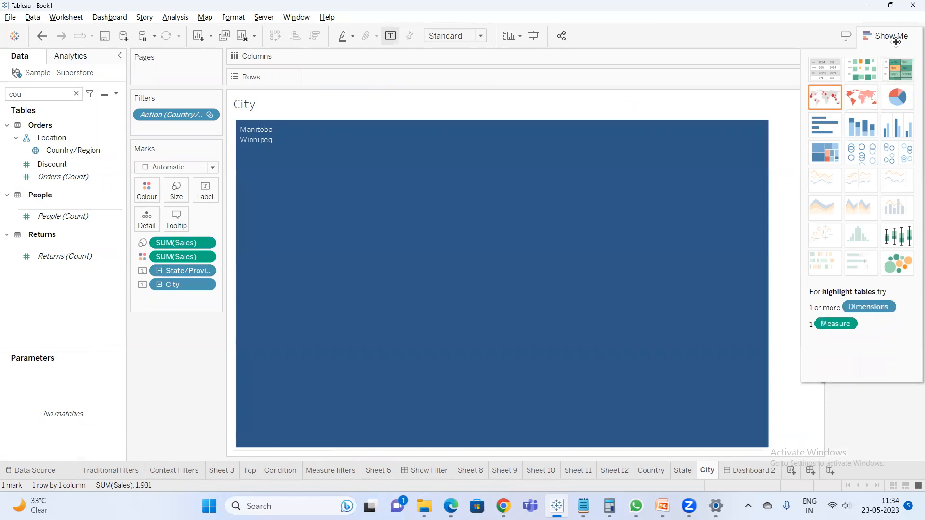
- Return to Dashboard 2 and select Alberta on the State map to test filtering of the City treemap
{"action": "left_click", "coordinate": [895, 42]}
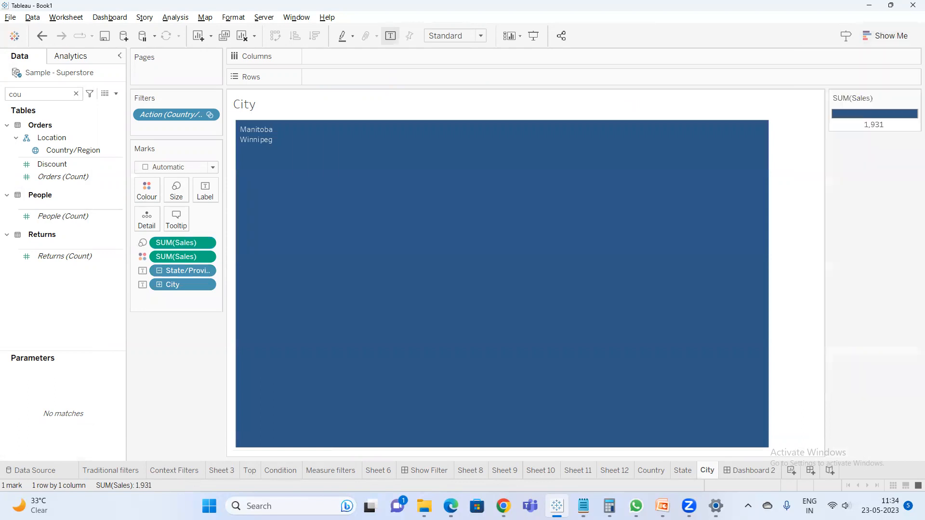
{"action": "left_click", "coordinate": [755, 470]}
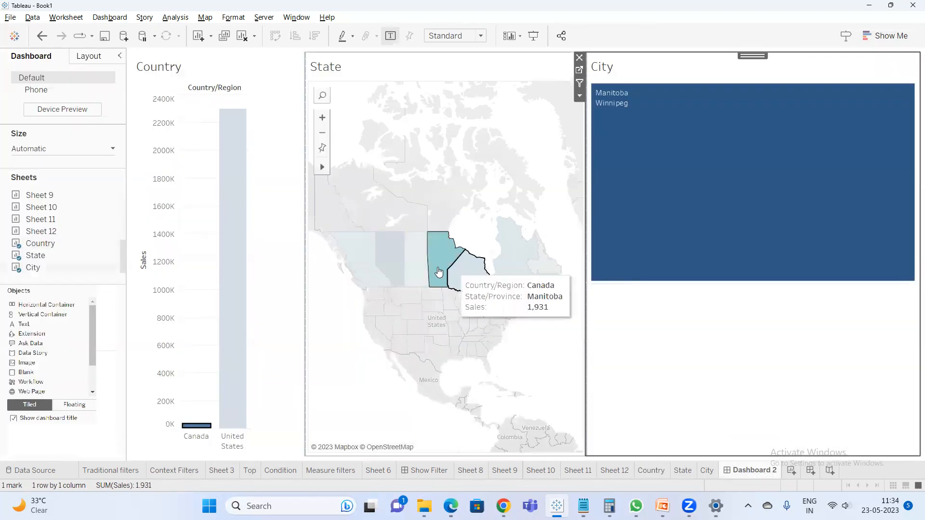
{"action": "left_click", "coordinate": [404, 263]}
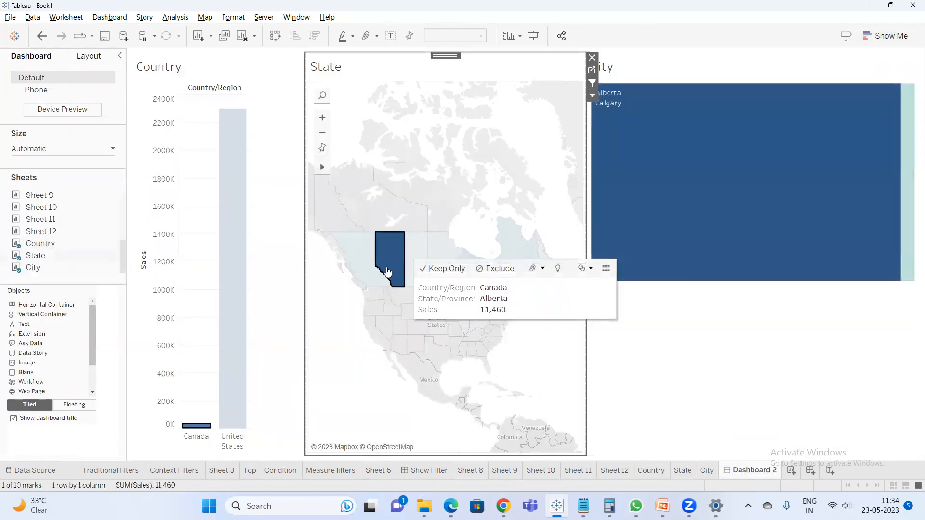
{"action": "left_click", "coordinate": [386, 272]}
- Select the United States bar in Country and try Nebraska, North Dakota, Wyoming and New Mexico in turn on the State map
{"action": "left_click", "coordinate": [233, 375]}
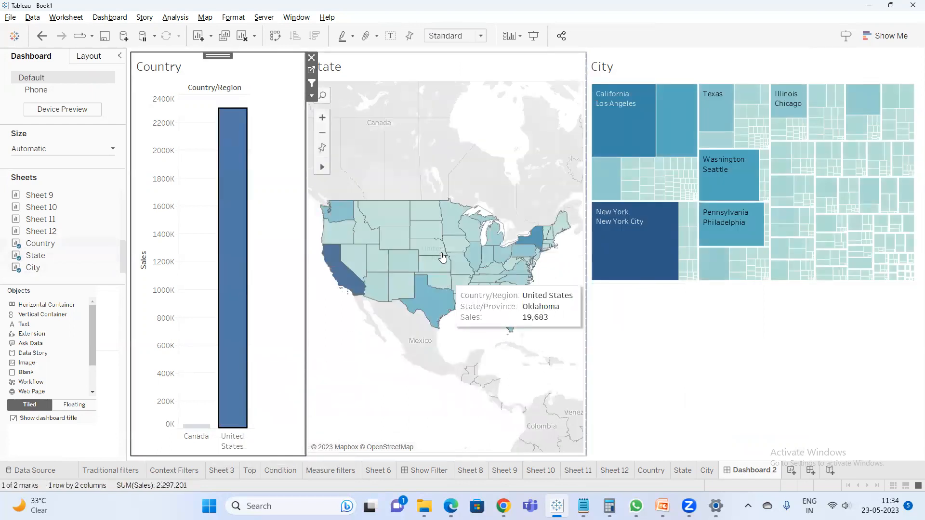
{"action": "left_click", "coordinate": [430, 247]}
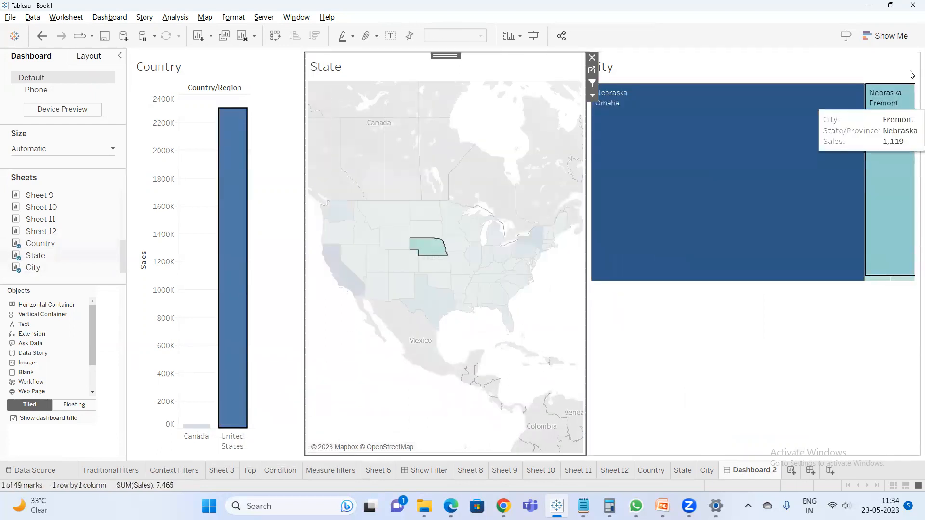
{"action": "left_click", "coordinate": [425, 217]}
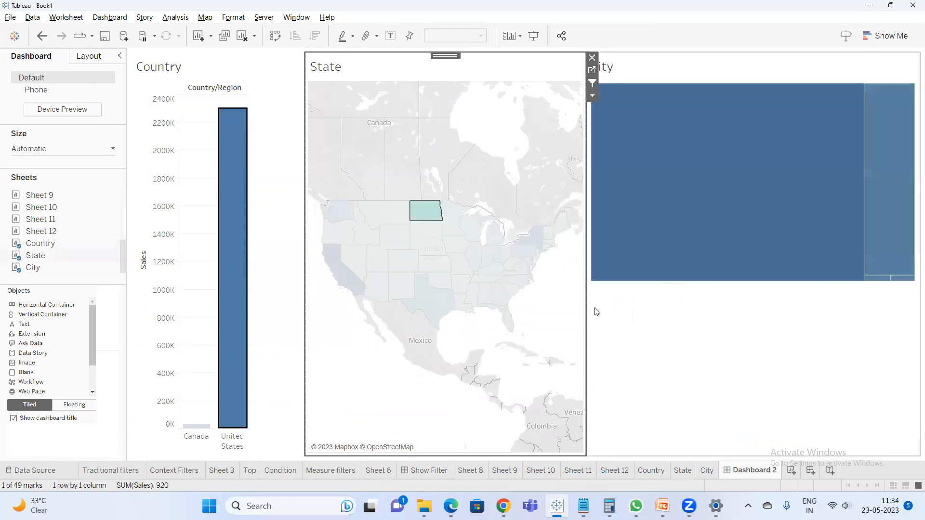
{"action": "left_click", "coordinate": [395, 243]}
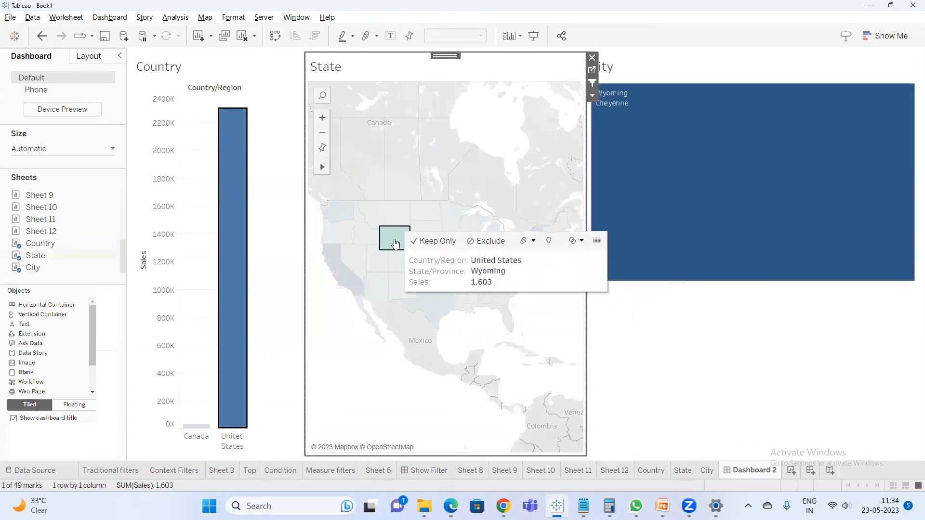
{"action": "left_click", "coordinate": [394, 286]}
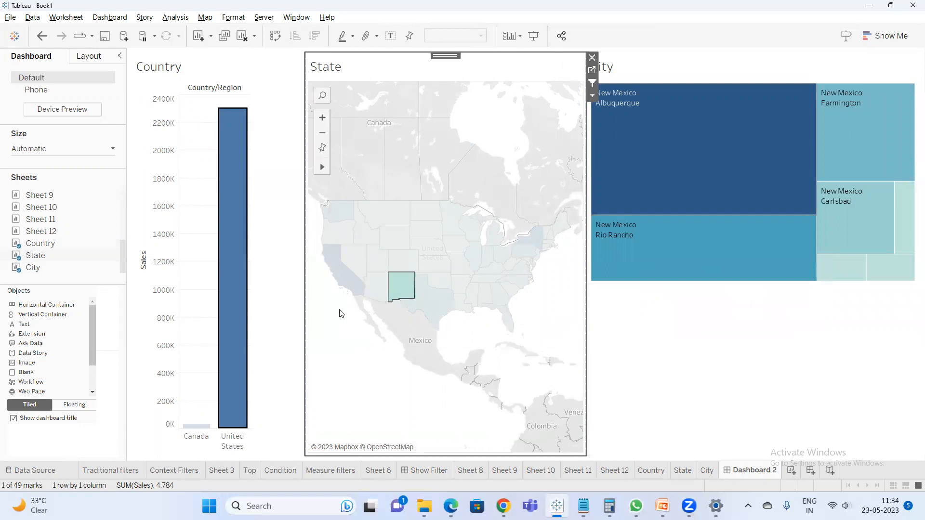
- Clear the New Mexico selection on the State map and deselect the United States bar in Country
{"action": "left_click", "coordinate": [357, 393]}
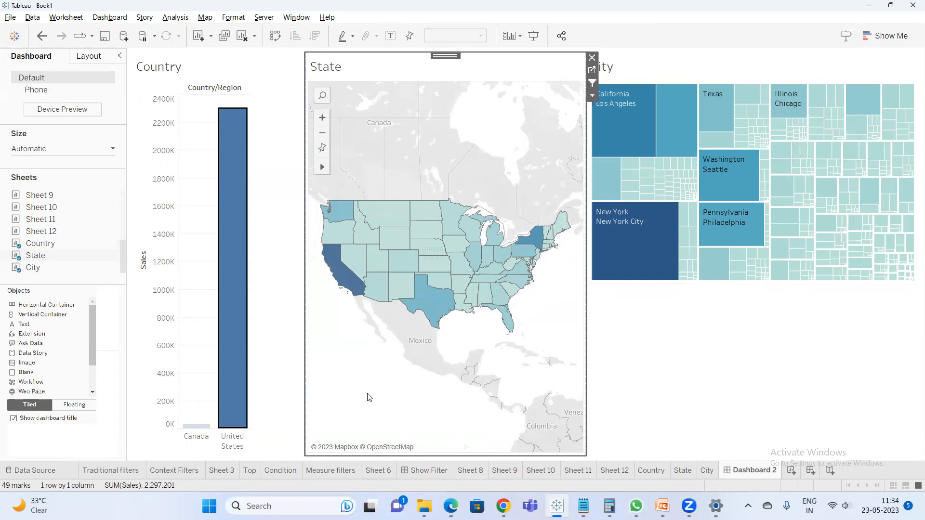
{"action": "mouse_move", "coordinate": [51, 195]}
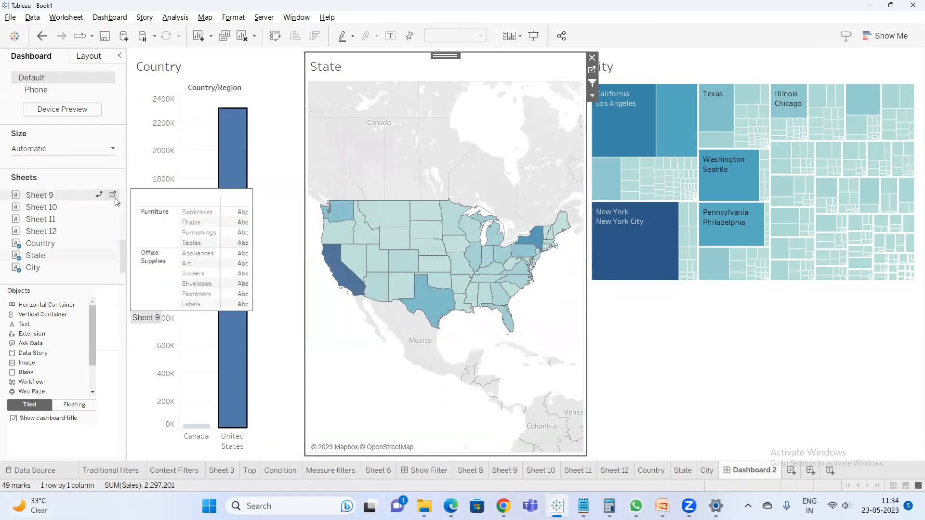
{"action": "left_click", "coordinate": [238, 169]}
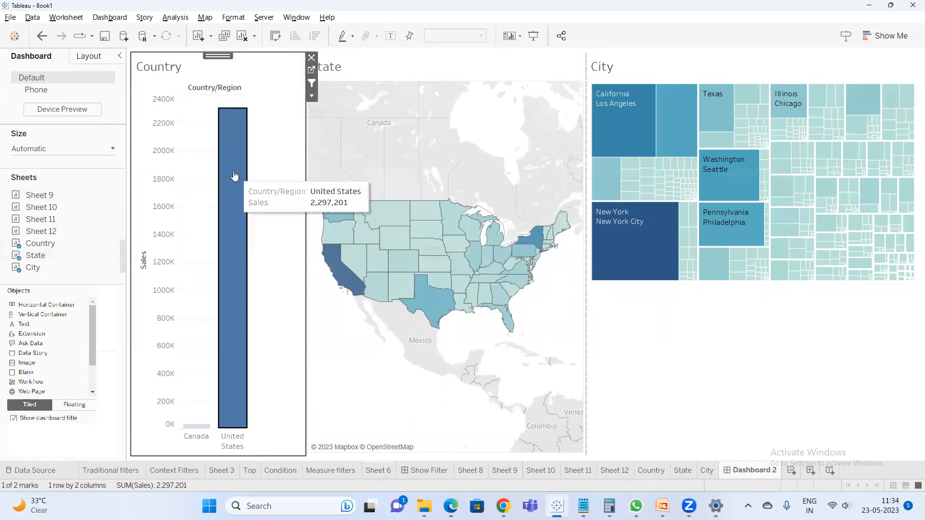
{"action": "left_click", "coordinate": [236, 177]}
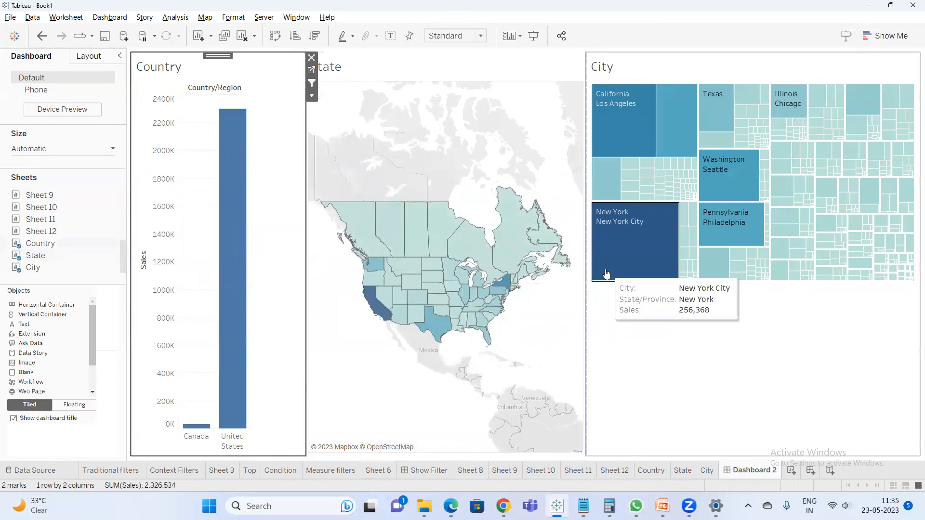
{"action": "left_click", "coordinate": [129, 266]}
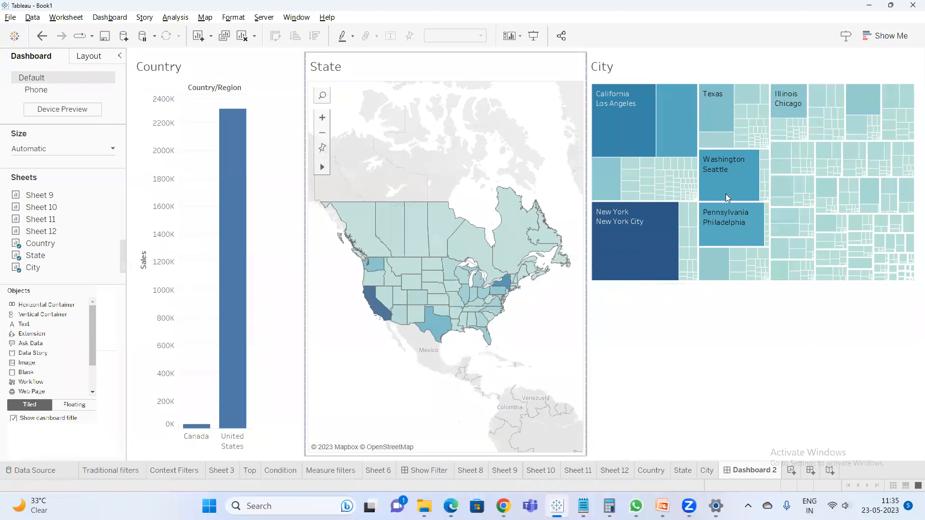
- Open the City sheet from the dashboard, change it to a filled map with Show Me and return to Dashboard 2
{"action": "left_click", "coordinate": [583, 74]}
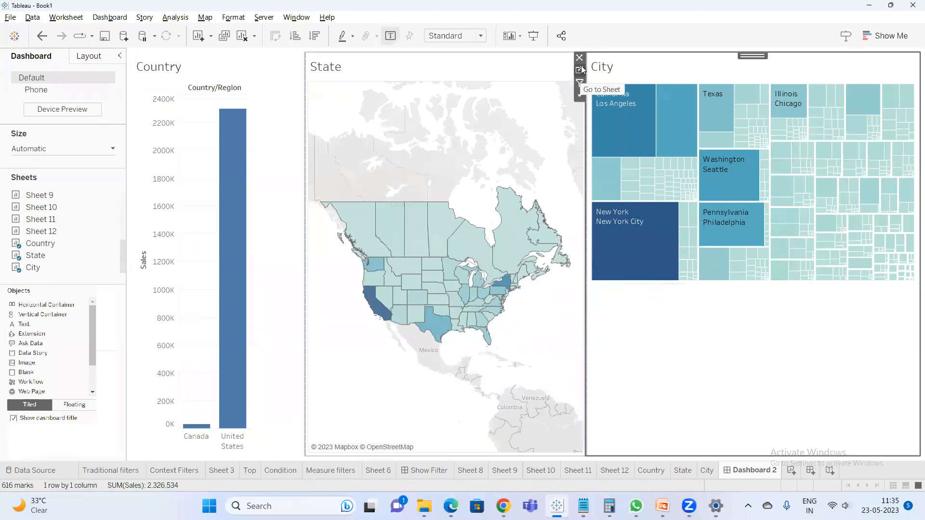
{"action": "left_click", "coordinate": [580, 70]}
{"action": "left_click", "coordinate": [889, 35]}
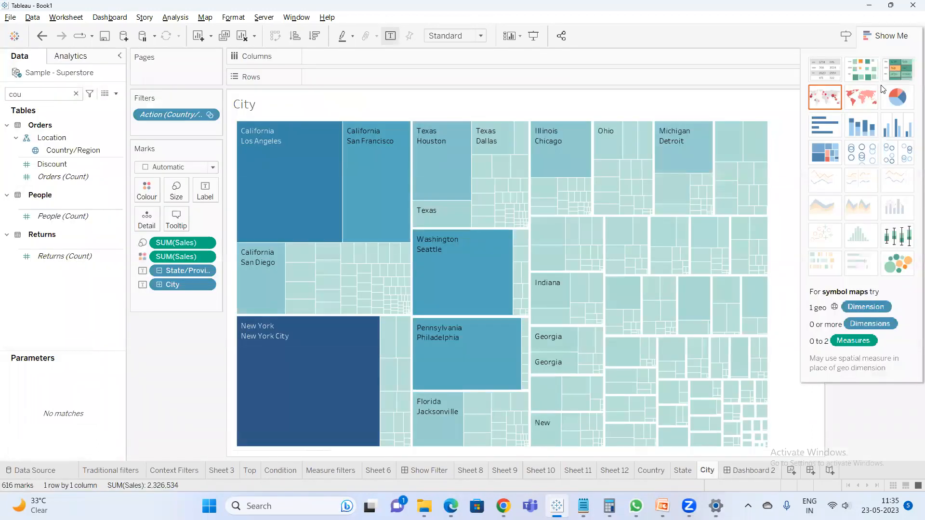
{"action": "left_click", "coordinate": [858, 104]}
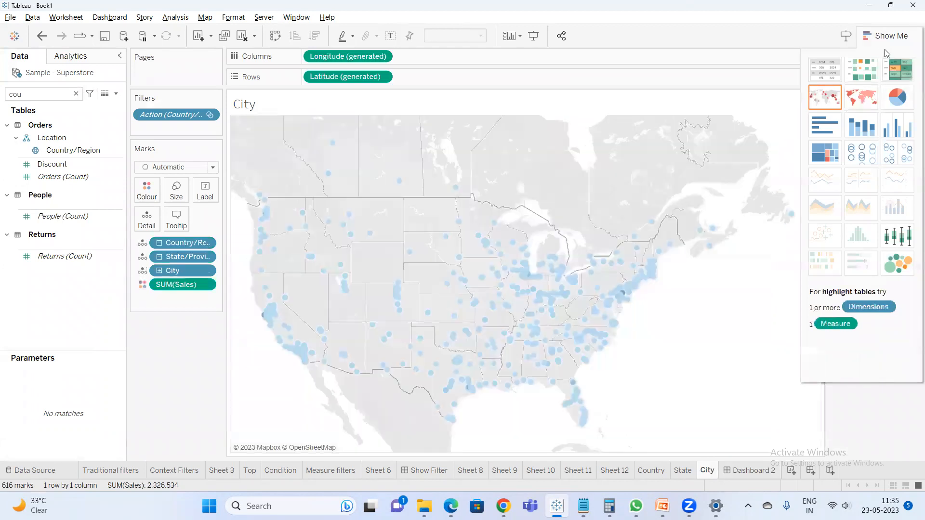
{"action": "left_click", "coordinate": [886, 37]}
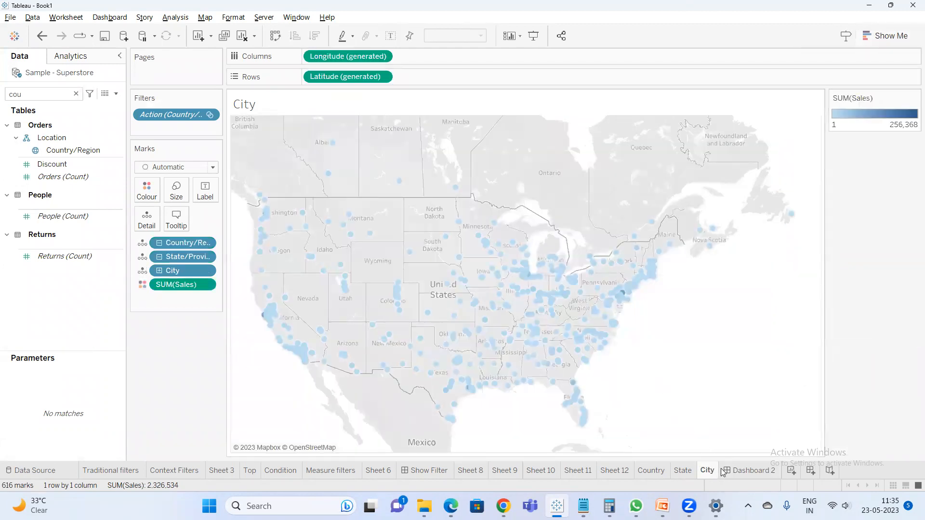
{"action": "left_click", "coordinate": [742, 471]}
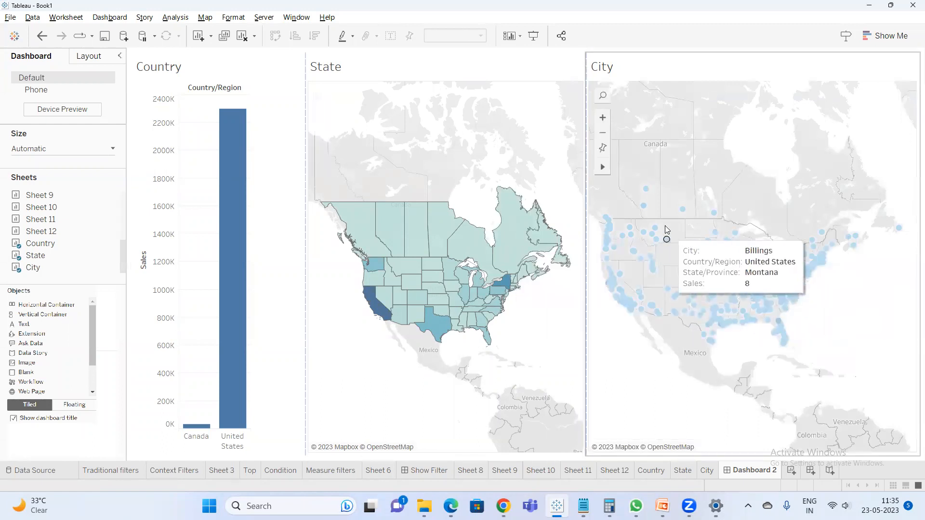
- Test the filter on the City map by selecting Alberta and Wyoming in turn on the State map, and clear the selection
{"action": "left_click", "coordinate": [391, 234]}
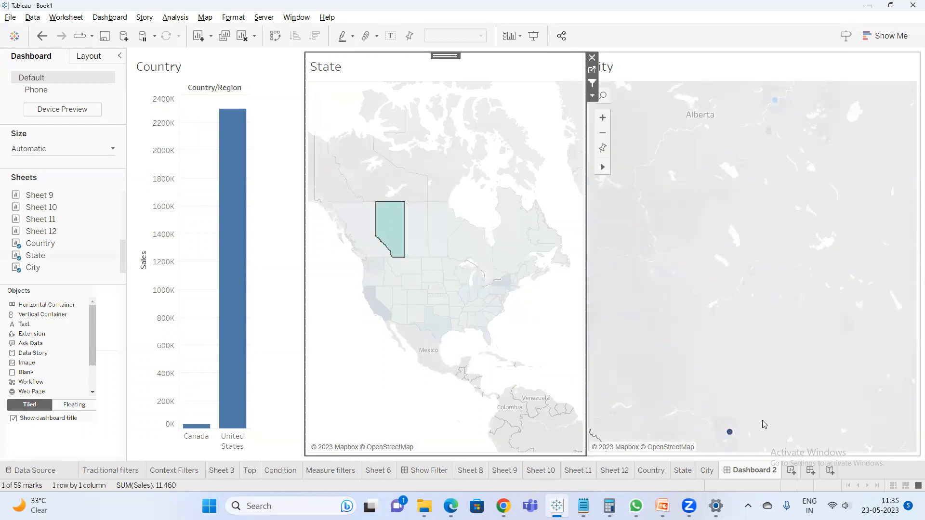
{"action": "mouse_move", "coordinate": [731, 433]}
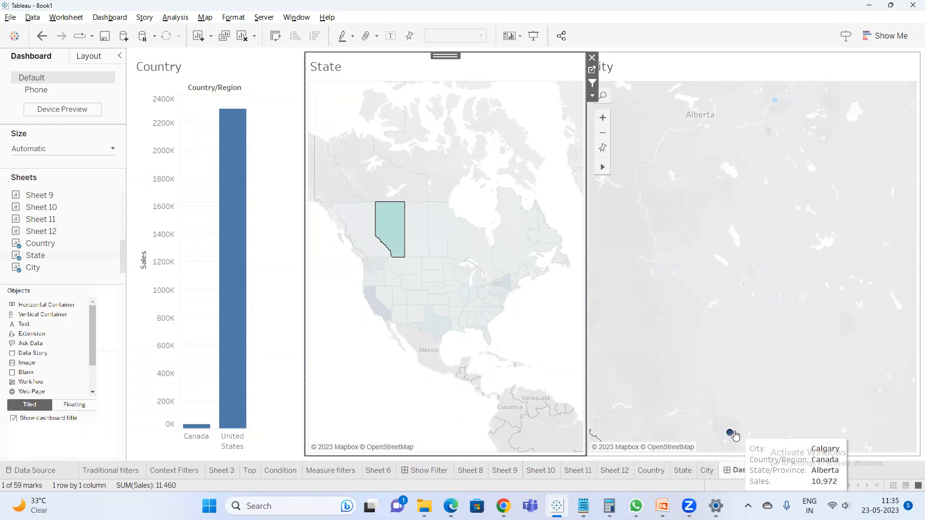
{"action": "left_click", "coordinate": [419, 289]}
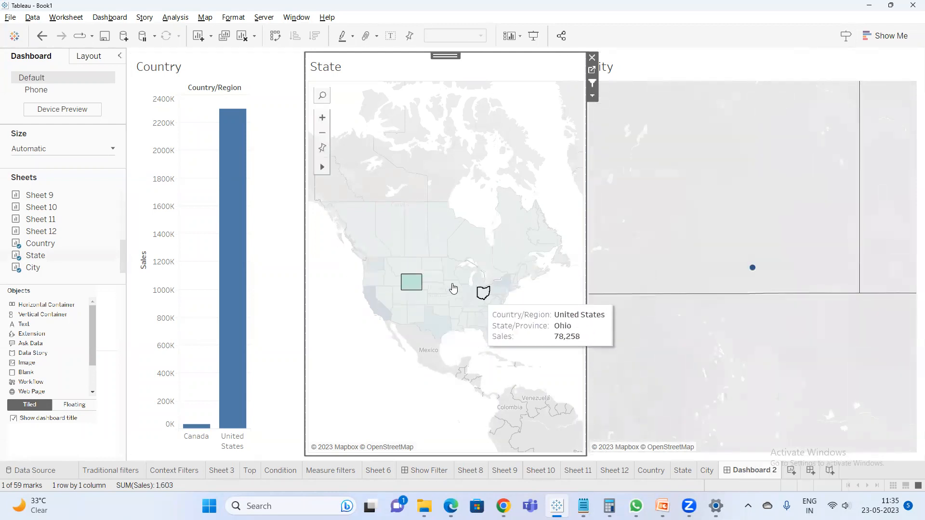
{"action": "mouse_move", "coordinate": [419, 292]}
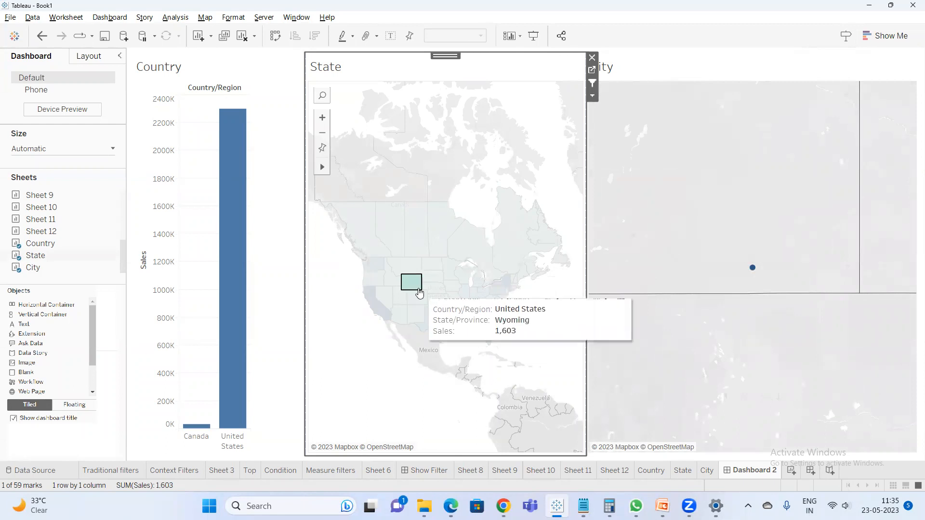
{"action": "key", "text": "Escape"}
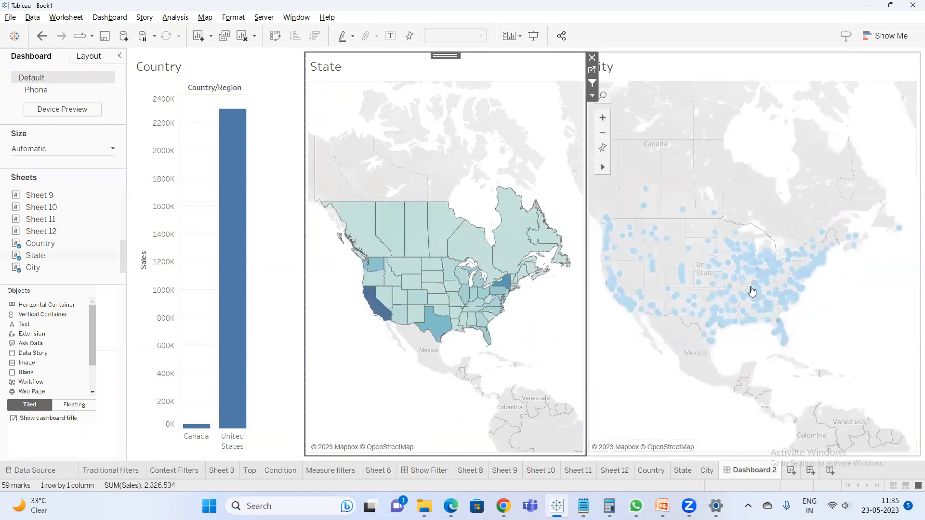
- Undo the recent chart changes until Dashboard 2 shows the Country, State and City sheets as text tables again
{"action": "left_click", "coordinate": [635, 383]}
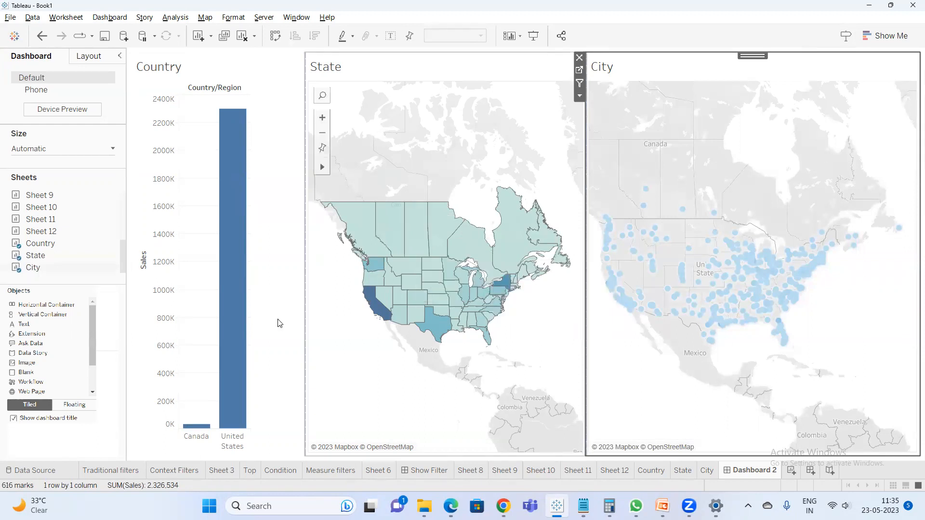
{"action": "key", "text": "ctrl+z"}
{"action": "key", "text": "ctrl+z"}
{"action": "key", "text": "ctrl+z"}
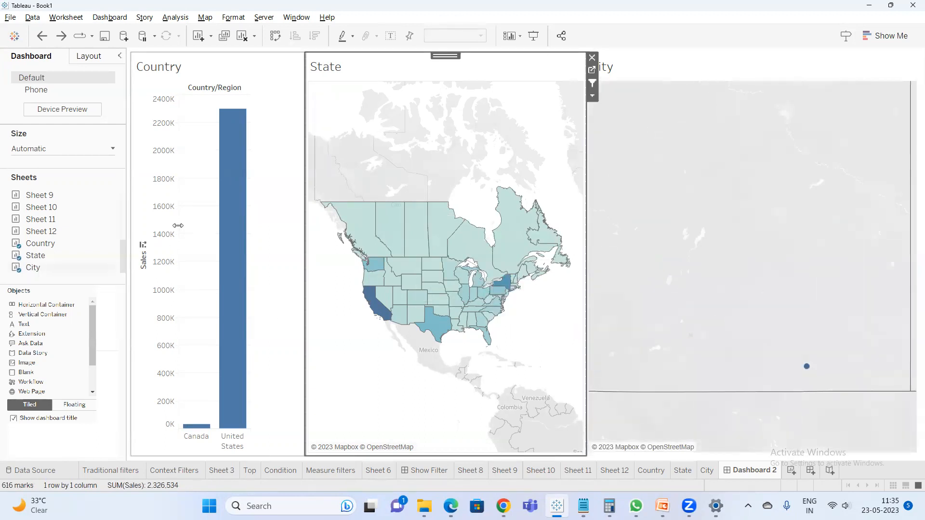
{"action": "key", "text": "ctrl+z"}
{"action": "key", "text": "ctrl+z"}
{"action": "key", "text": "ctrl+z"}
{"action": "key", "text": "ctrl+z"}
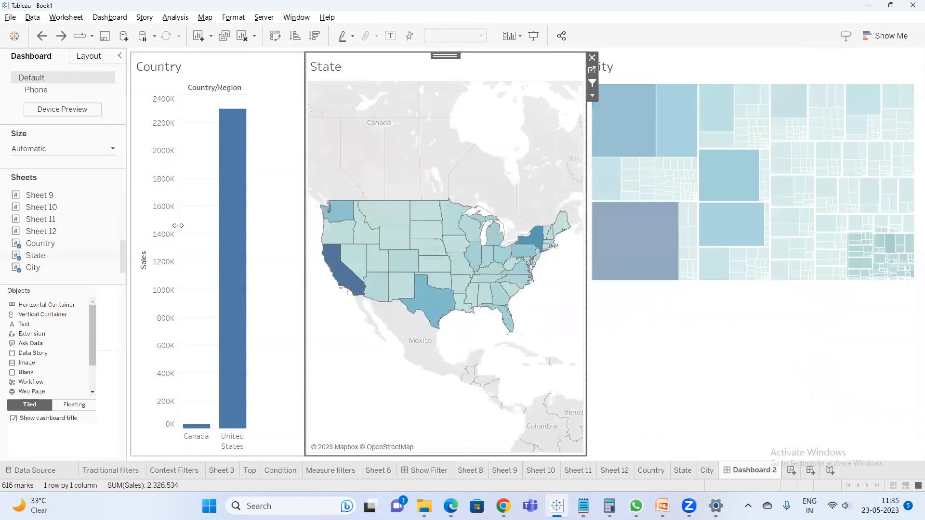
{"action": "key", "text": "ctrl+z"}
{"action": "key", "text": "ctrl+z"}
{"action": "key", "text": "ctrl+z"}
{"action": "key", "text": "ctrl+z"}
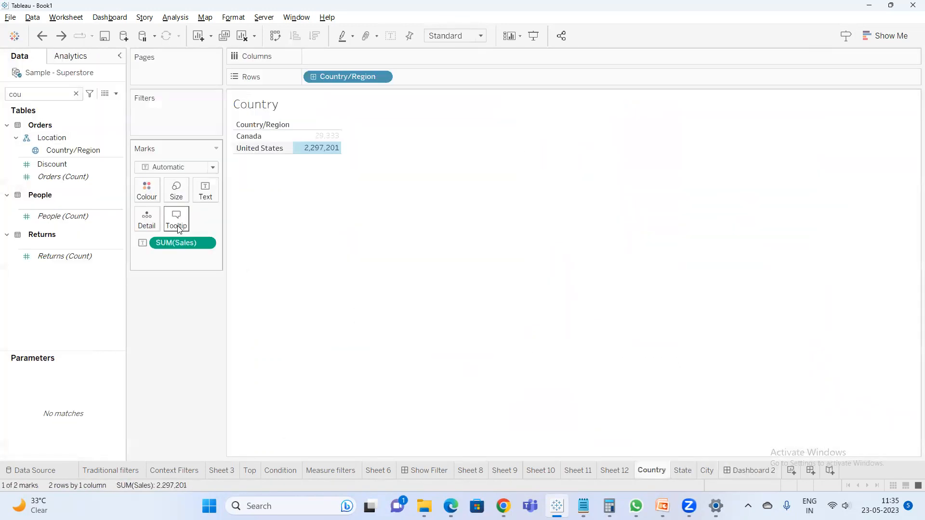
{"action": "key", "text": "ctrl+z"}
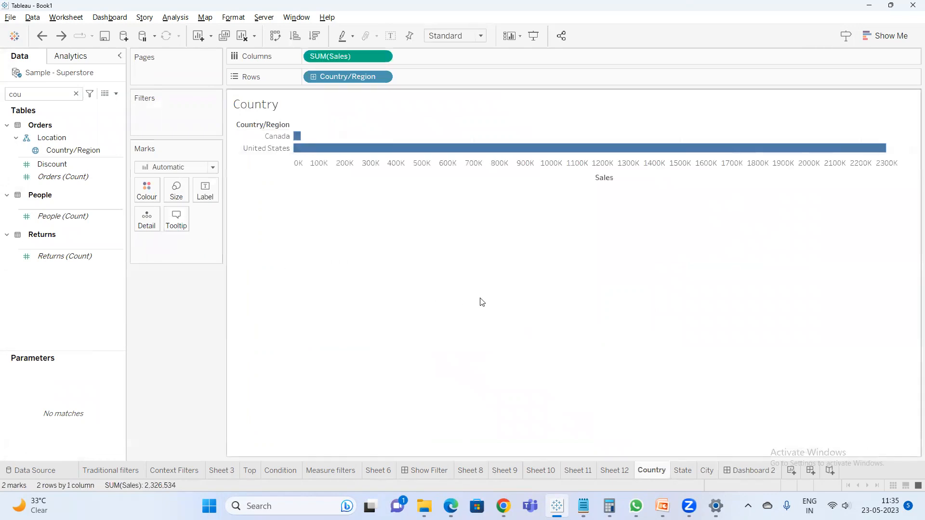
{"action": "key", "text": "ctrl+z"}
{"action": "key", "text": "ctrl+z"}
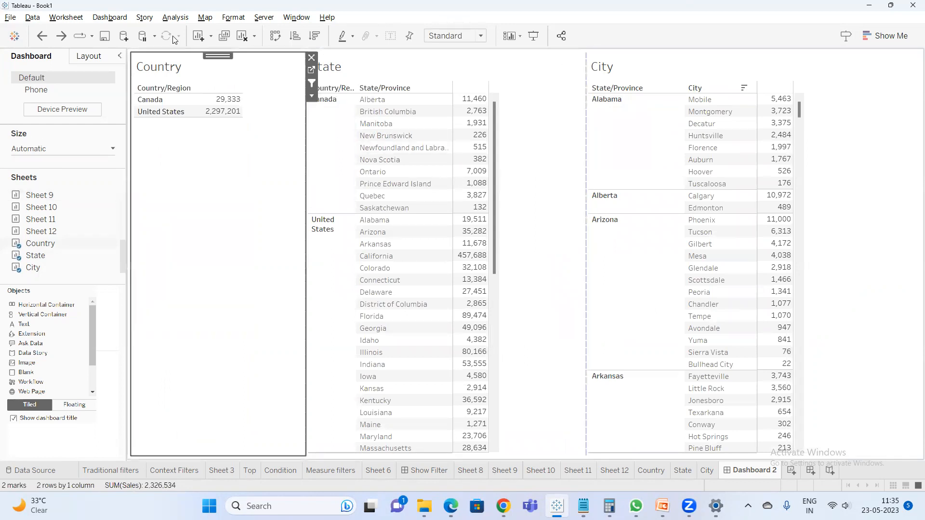
- Remove both existing filter actions, the one sourced from Country and the one sourced from State, from the dashboard's actions
{"action": "left_click", "coordinate": [106, 18]}
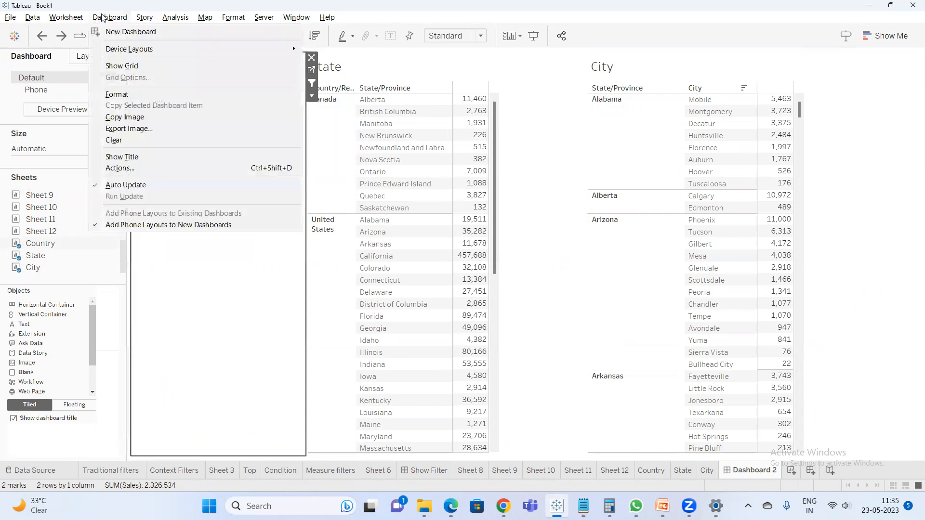
{"action": "left_click", "coordinate": [140, 168]}
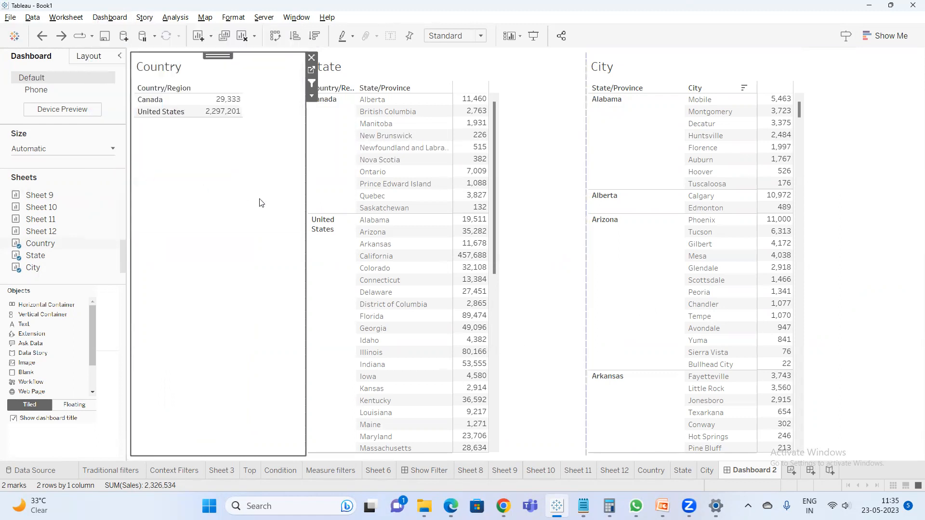
{"action": "left_click", "coordinate": [361, 229]}
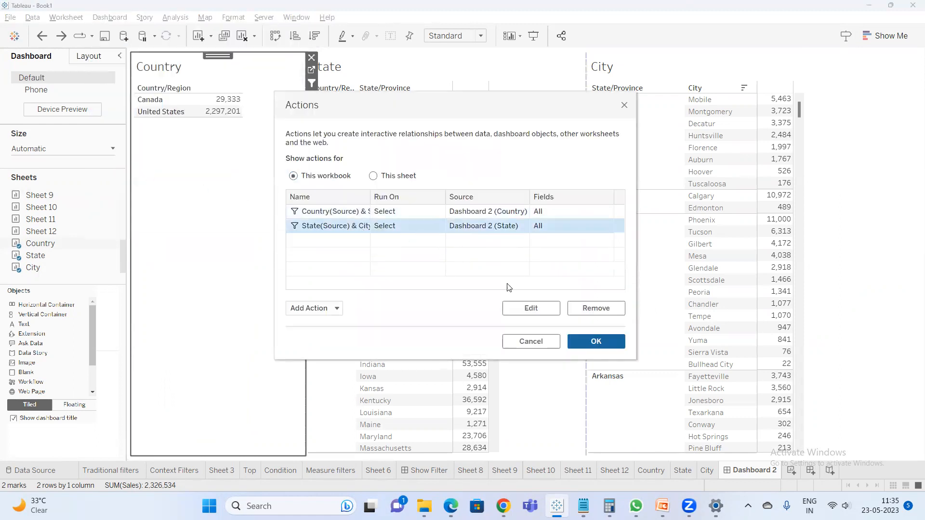
{"action": "left_click", "coordinate": [602, 309]}
{"action": "left_click", "coordinate": [447, 212]}
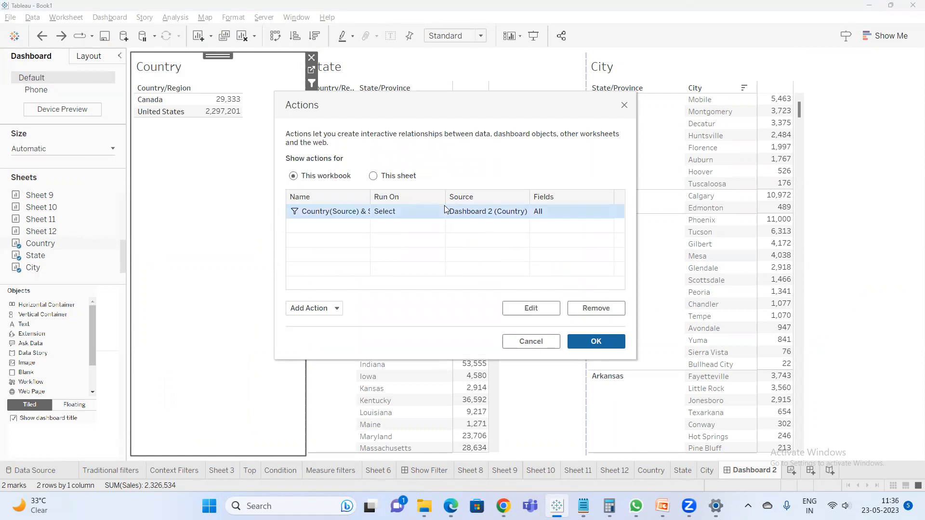
{"action": "left_click", "coordinate": [596, 310]}
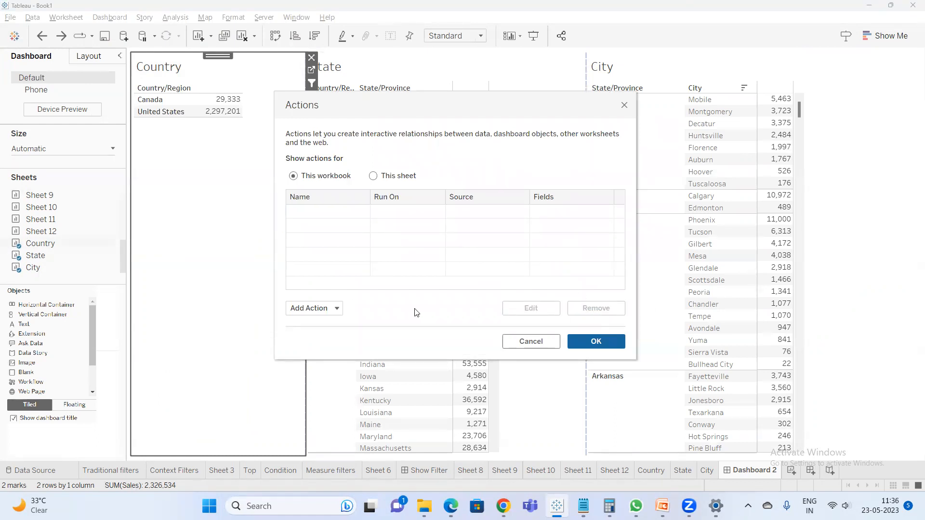
- Add a highlight action on Dashboard 2 with only Country as source sheet and only State as target sheet
{"action": "left_click", "coordinate": [332, 308]}
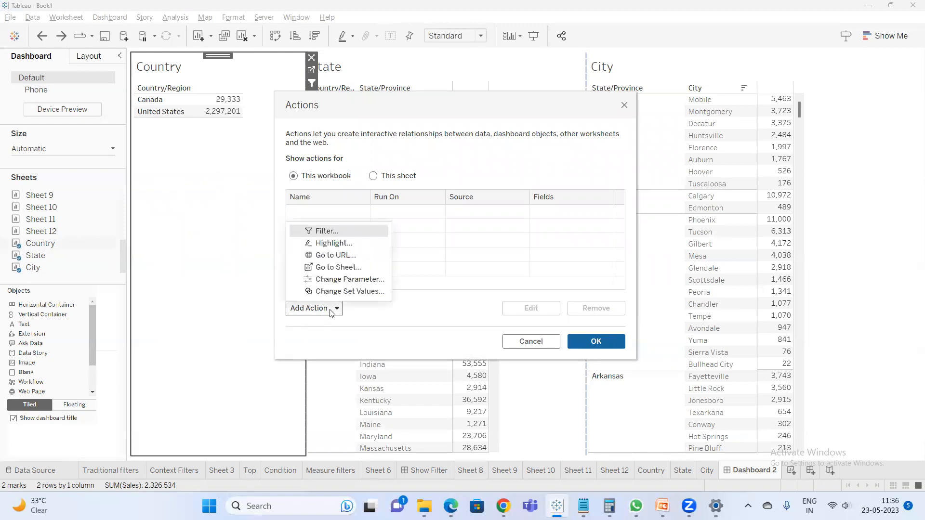
{"action": "left_click", "coordinate": [334, 243]}
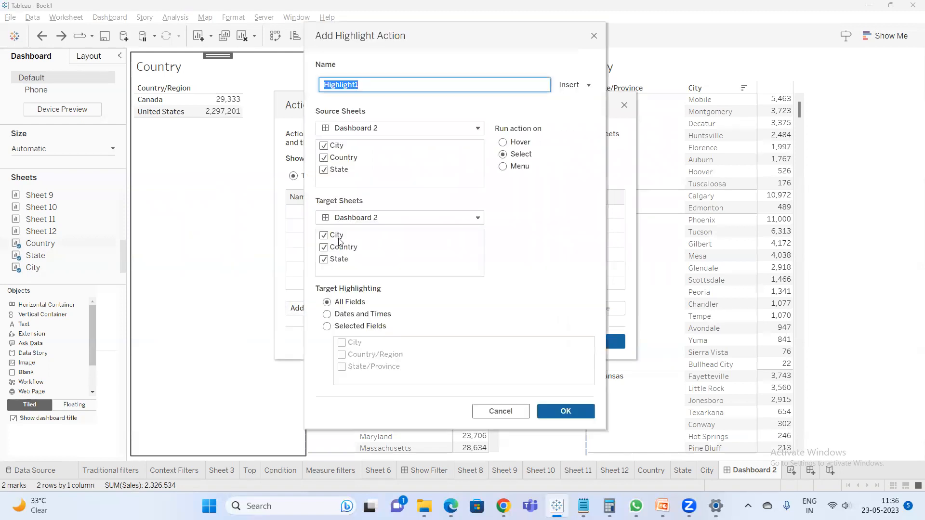
{"action": "left_click_drag", "start_coordinate": [361, 145], "coordinate": [358, 167]}
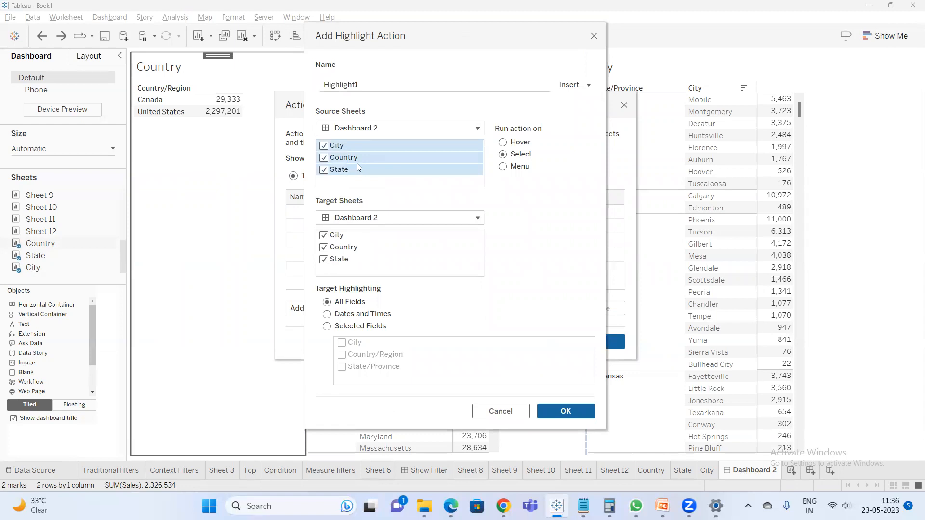
{"action": "left_click", "coordinate": [357, 148]}
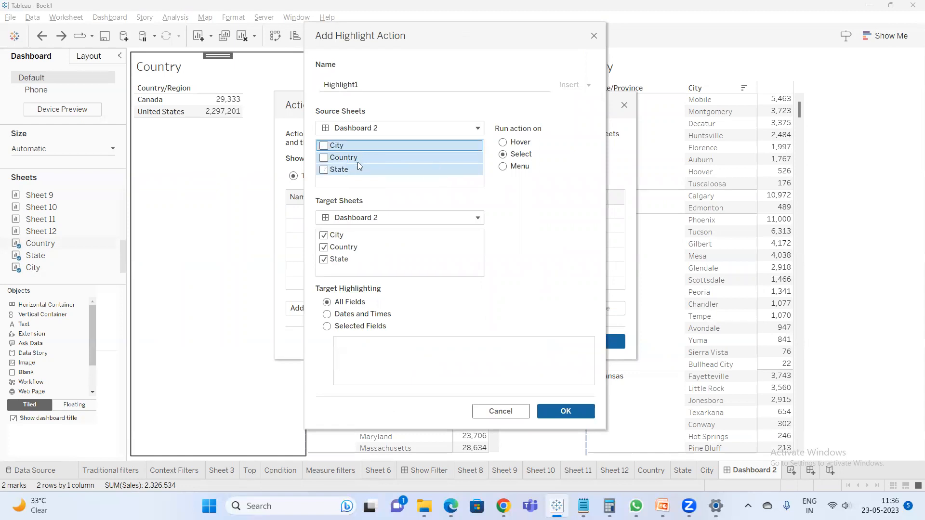
{"action": "left_click", "coordinate": [357, 159]}
{"action": "left_click", "coordinate": [357, 157]}
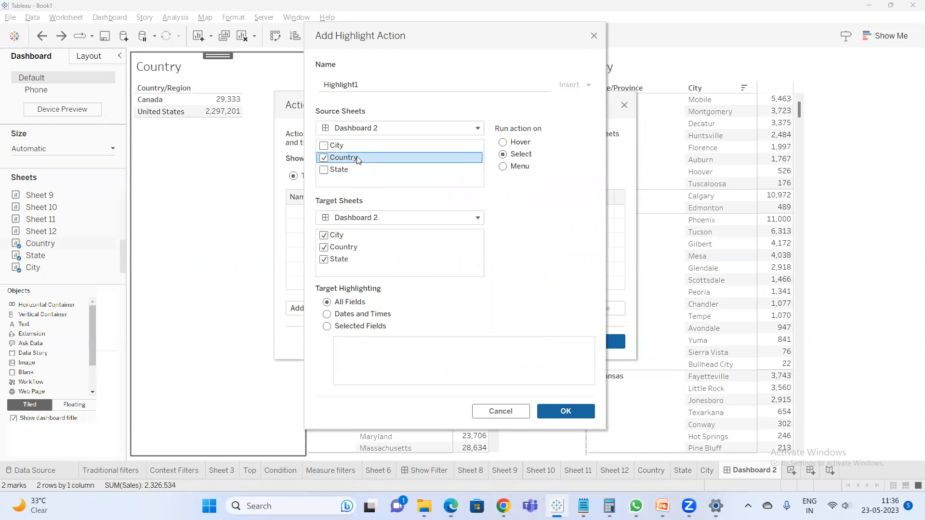
{"action": "left_click_drag", "start_coordinate": [366, 235], "coordinate": [366, 257]}
{"action": "left_click", "coordinate": [364, 257]}
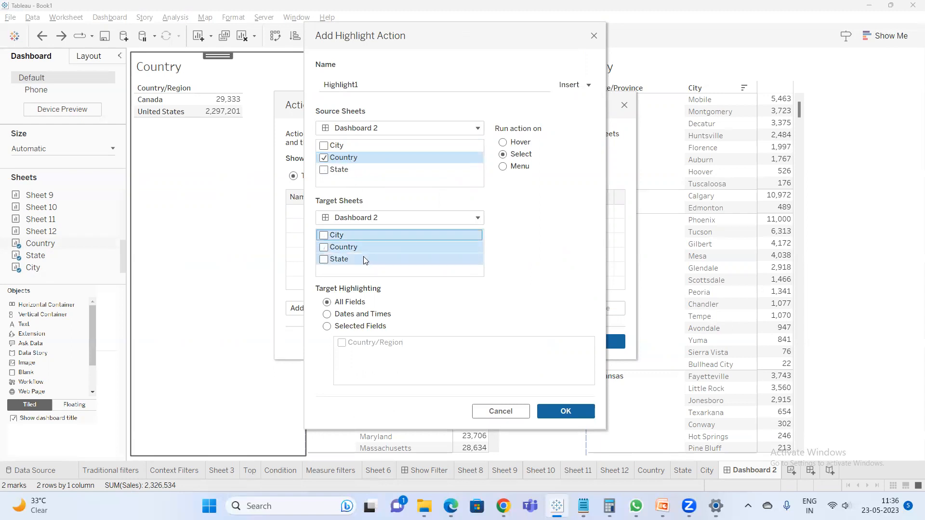
{"action": "left_click", "coordinate": [365, 260]}
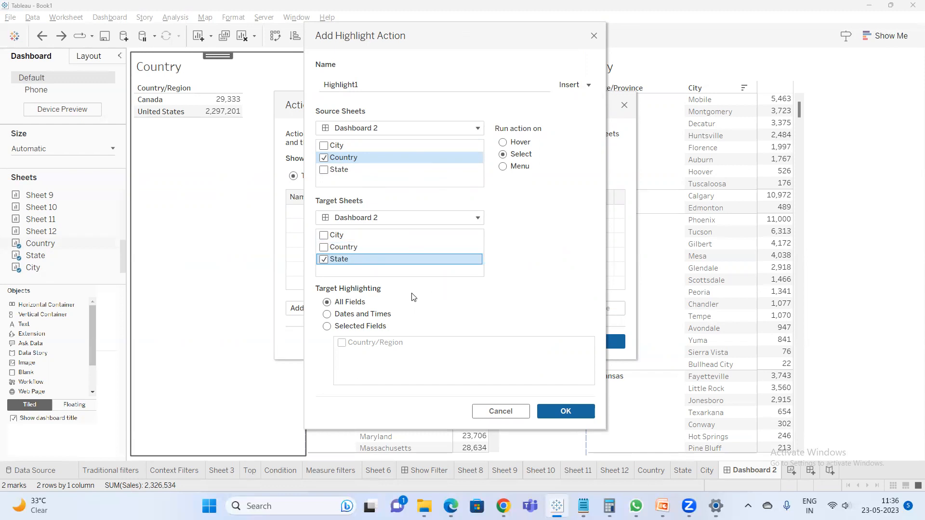
{"action": "left_click", "coordinate": [565, 413]}
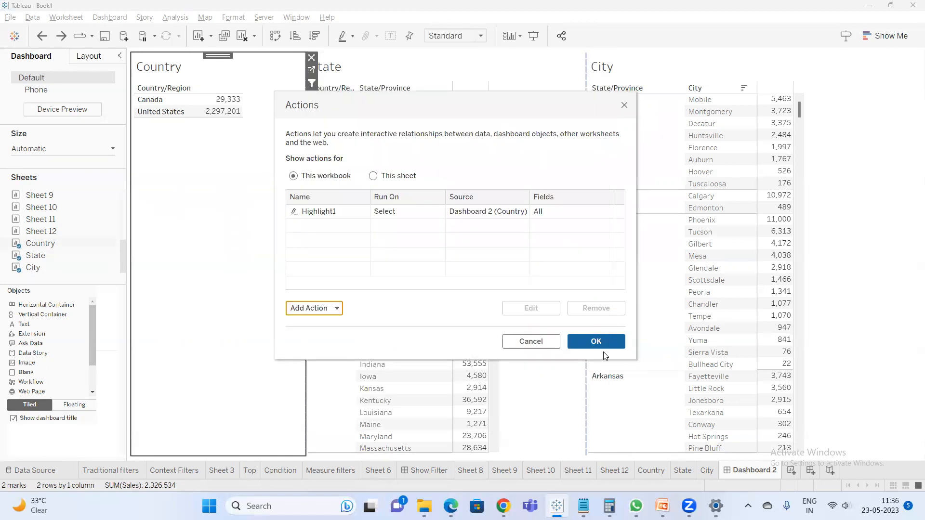
- Rename the new highlight action "Country to State"
{"action": "double_click", "coordinate": [400, 217]}
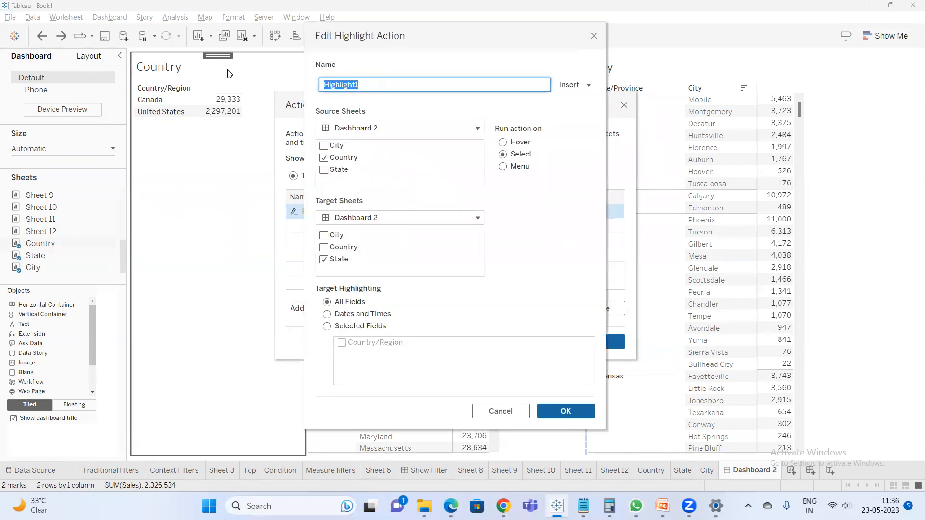
{"action": "type", "text": "C"}
{"action": "left_click", "coordinate": [566, 411]}
- Add a highlight action named "State to City" with only State as source sheet and only City as target sheet
{"action": "left_click", "coordinate": [326, 308]}
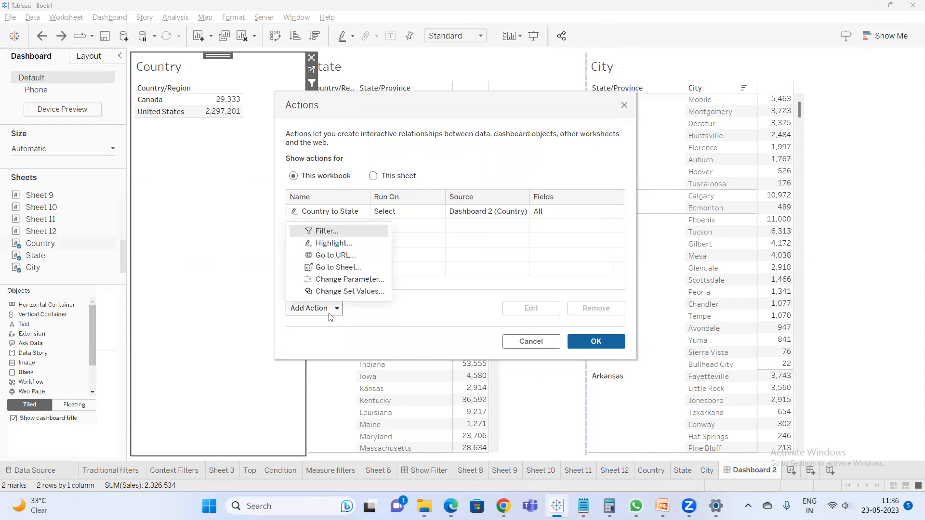
{"action": "left_click", "coordinate": [334, 243]}
{"action": "type", "text": "State to City"}
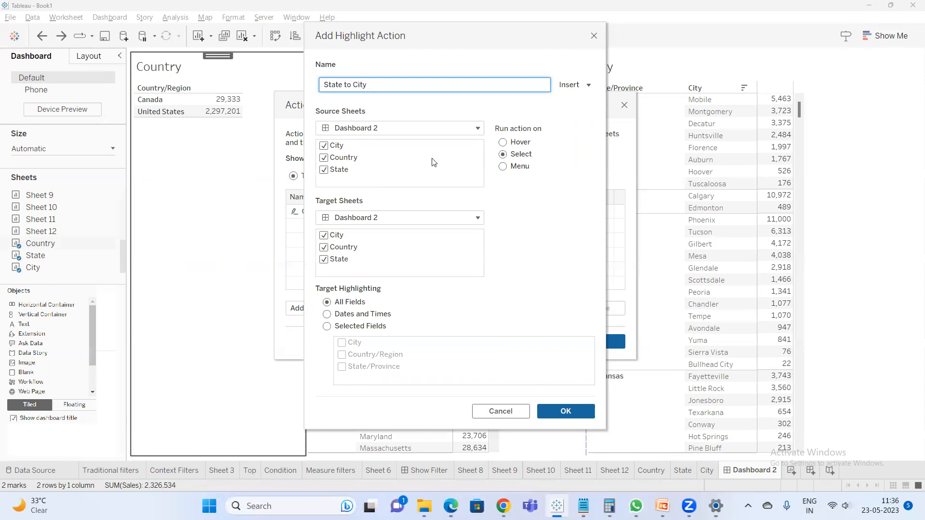
{"action": "left_click_drag", "start_coordinate": [362, 146], "coordinate": [357, 170]}
{"action": "left_click", "coordinate": [349, 169]}
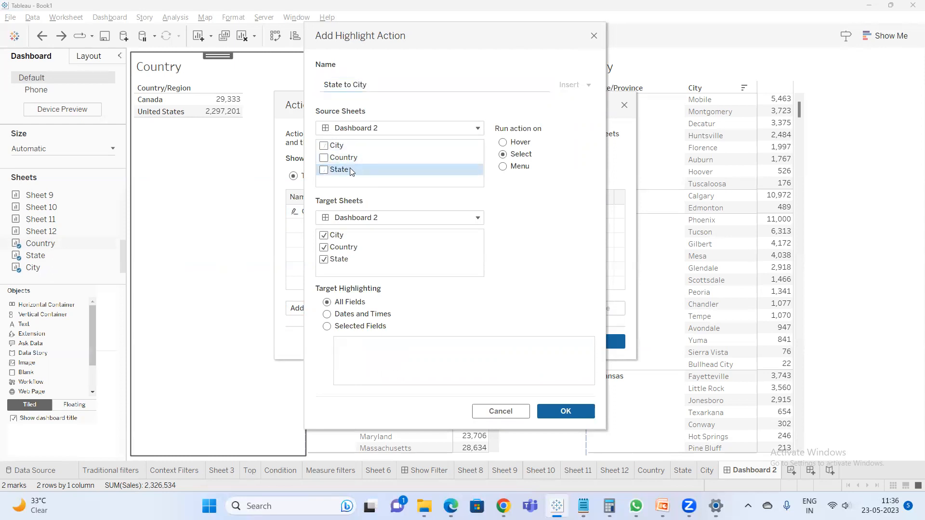
{"action": "left_click", "coordinate": [352, 173]}
{"action": "left_click_drag", "start_coordinate": [380, 235], "coordinate": [381, 269]}
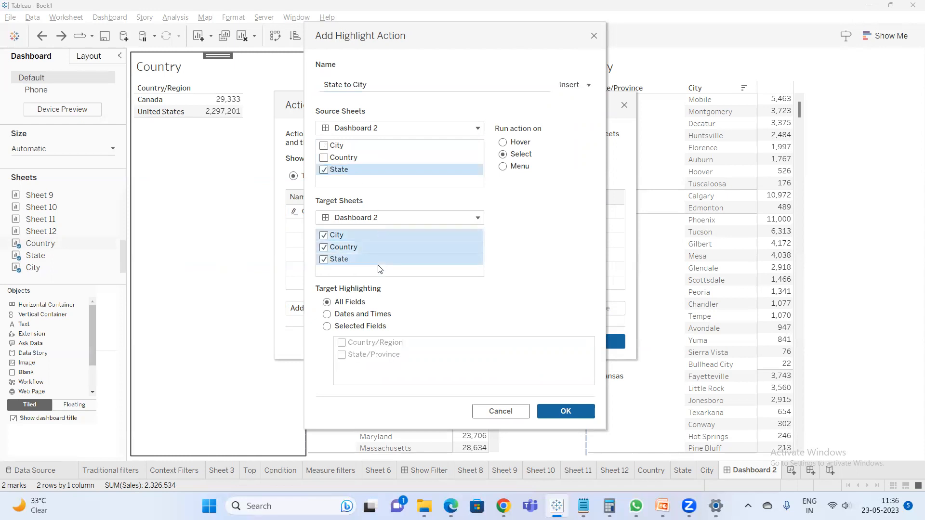
{"action": "left_click", "coordinate": [358, 238]}
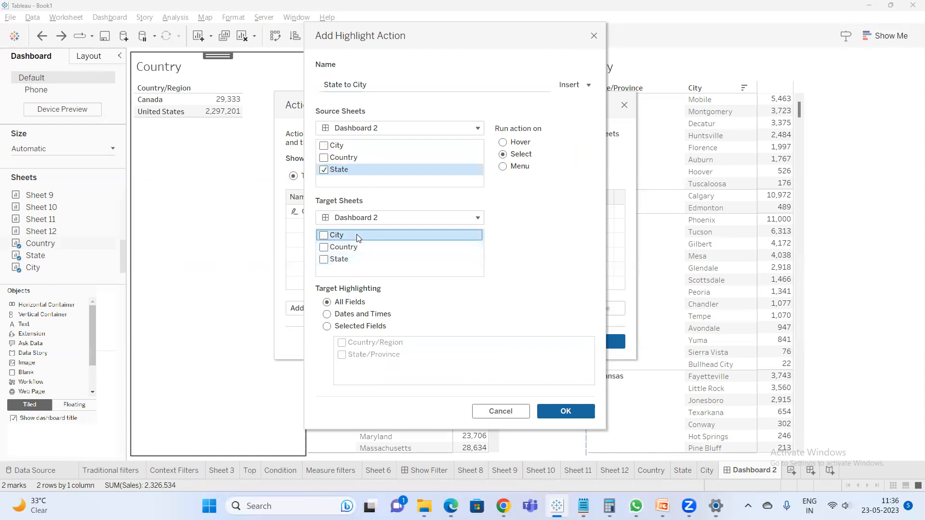
{"action": "left_click", "coordinate": [324, 235]}
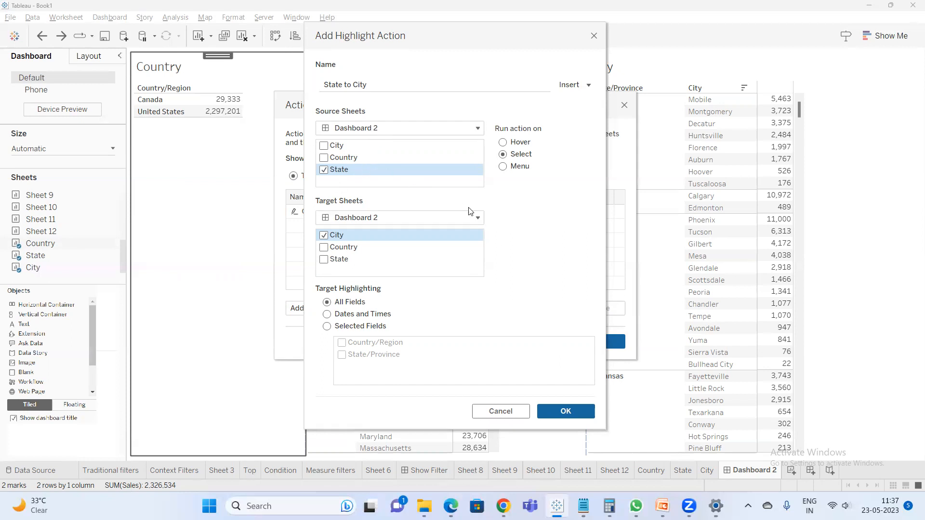
{"action": "left_click", "coordinate": [563, 411]}
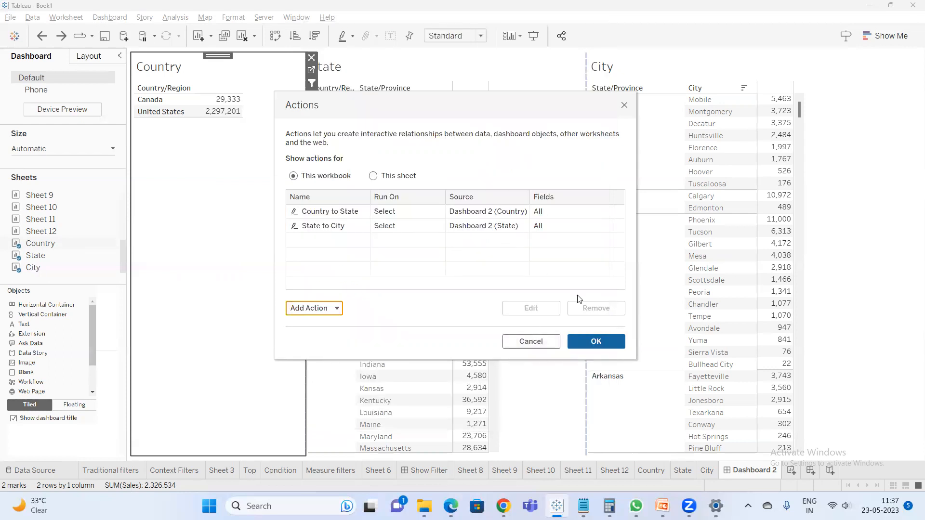
- Test the highlight actions by selecting and clearing the United States sales value in Country, and selecting Alabama's value in State
{"action": "mouse_move", "coordinate": [215, 114]}
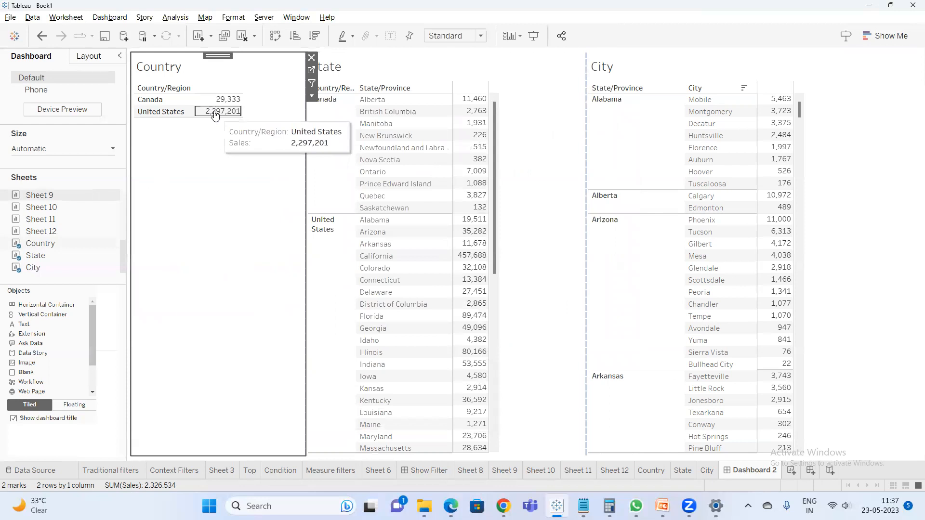
{"action": "left_click", "coordinate": [214, 113]}
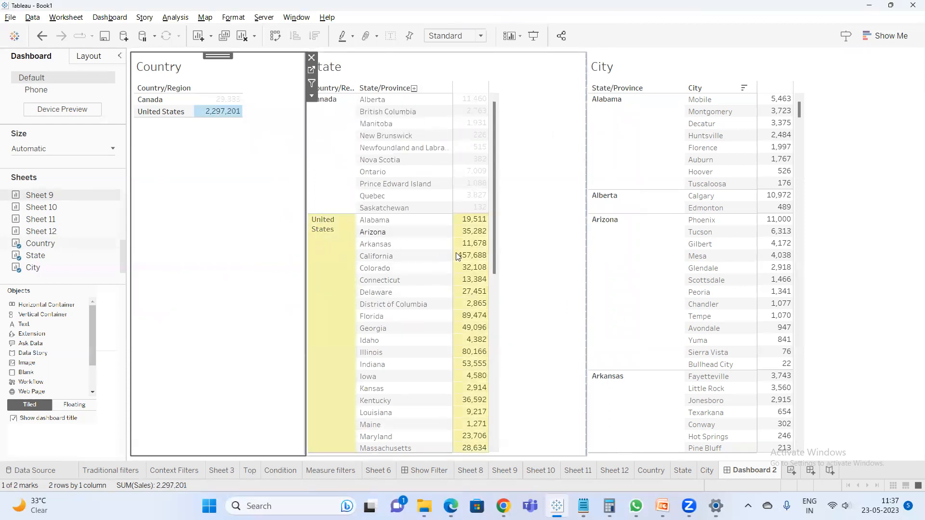
{"action": "scroll", "coordinate": [477, 262], "scroll_direction": "down", "scroll_amount": 5}
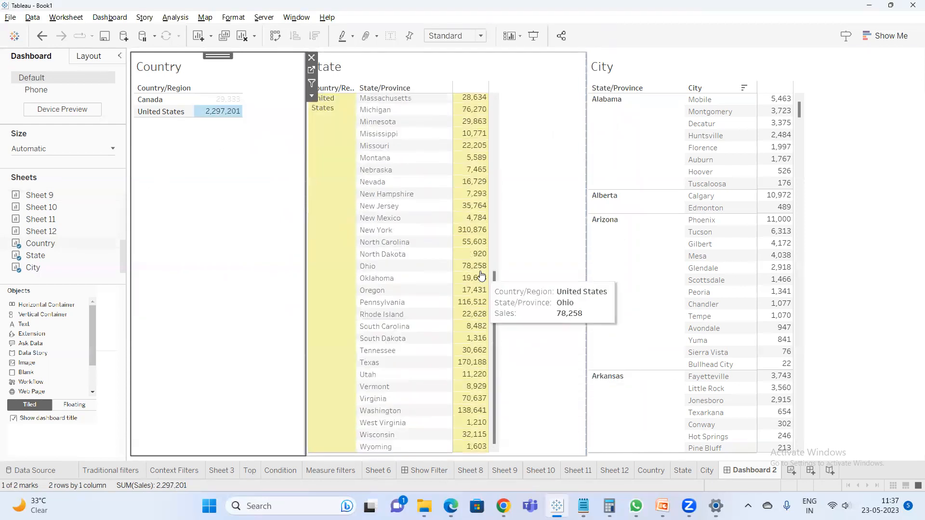
{"action": "scroll", "coordinate": [481, 274], "scroll_direction": "up", "scroll_amount": 5}
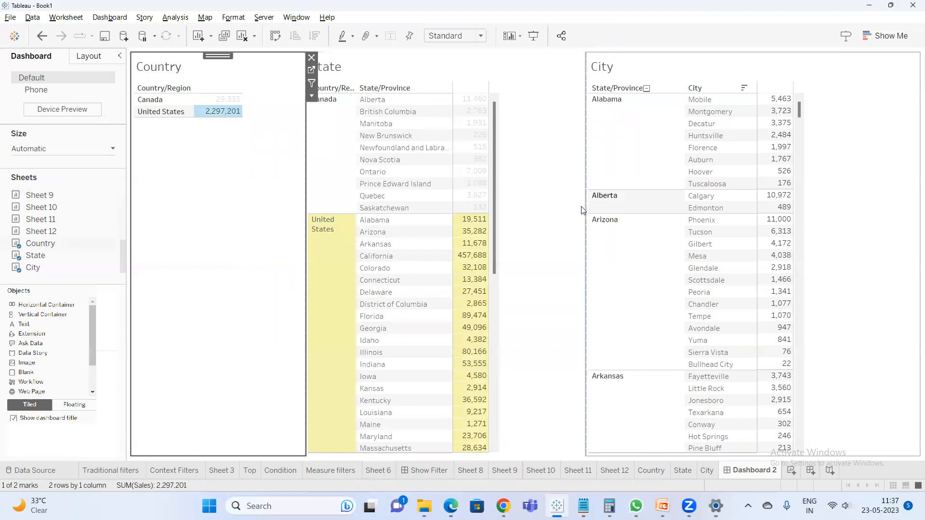
{"action": "scroll", "coordinate": [482, 250], "scroll_direction": "down", "scroll_amount": 5}
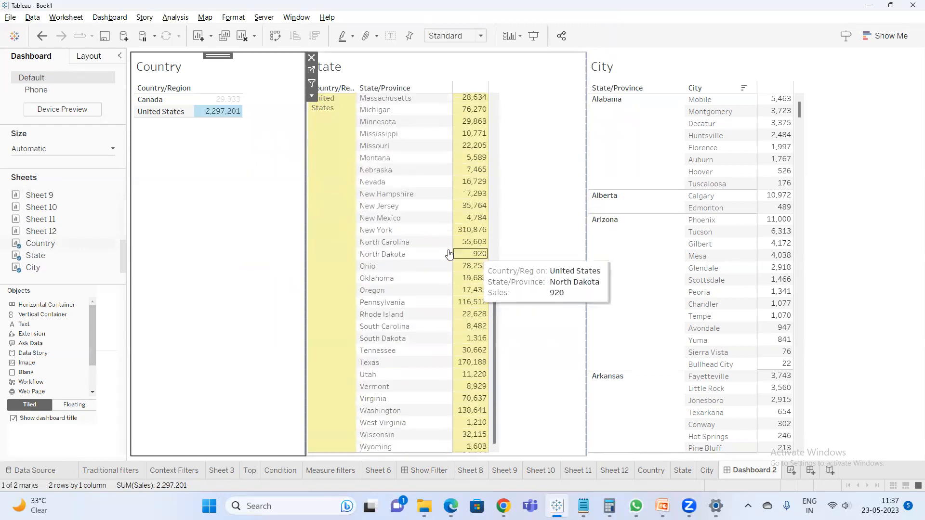
{"action": "left_click", "coordinate": [222, 111]}
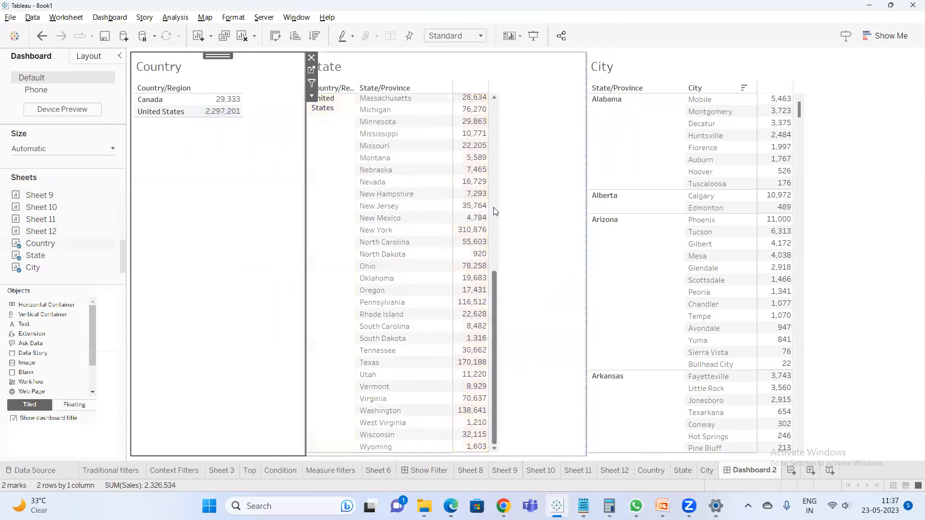
{"action": "left_click_drag", "start_coordinate": [494, 368], "coordinate": [494, 197]}
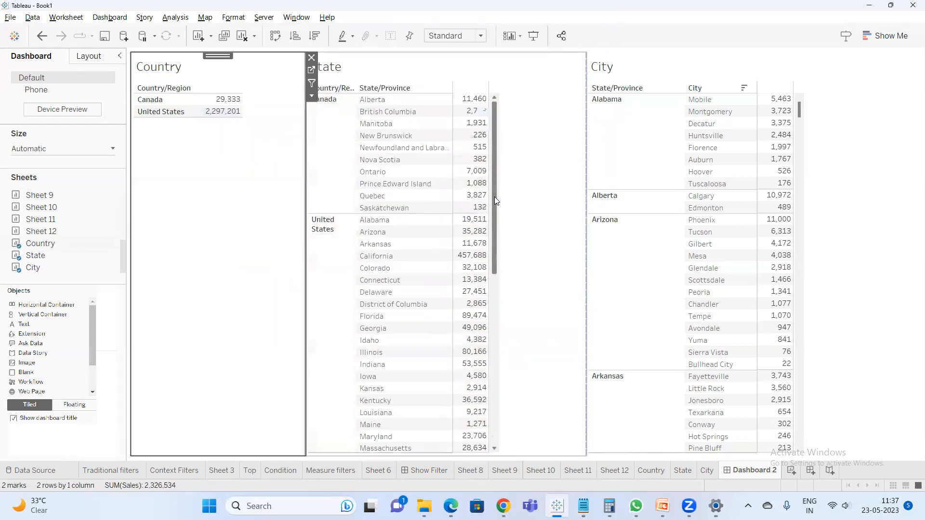
{"action": "left_click", "coordinate": [472, 220]}
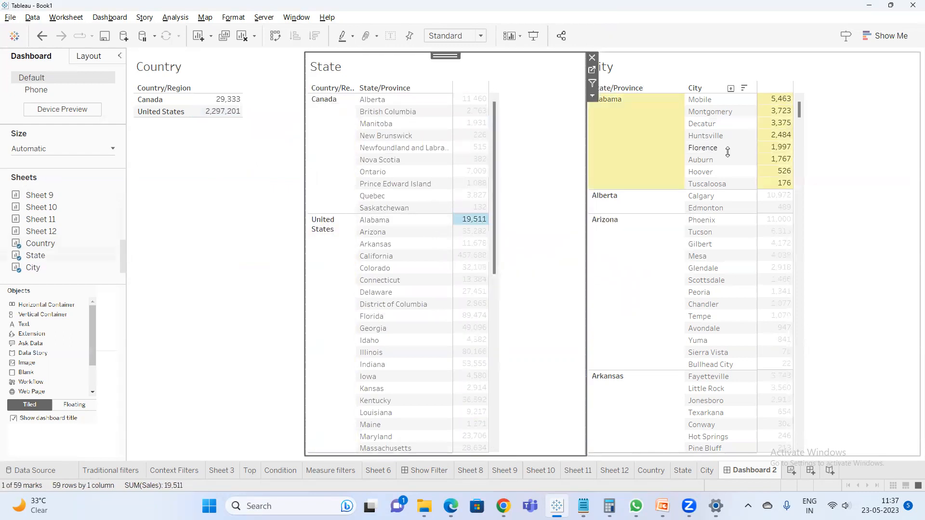
- Test the State to City highlight by selecting and clearing Arizona's sales value in the State view
{"action": "left_click", "coordinate": [478, 232]}
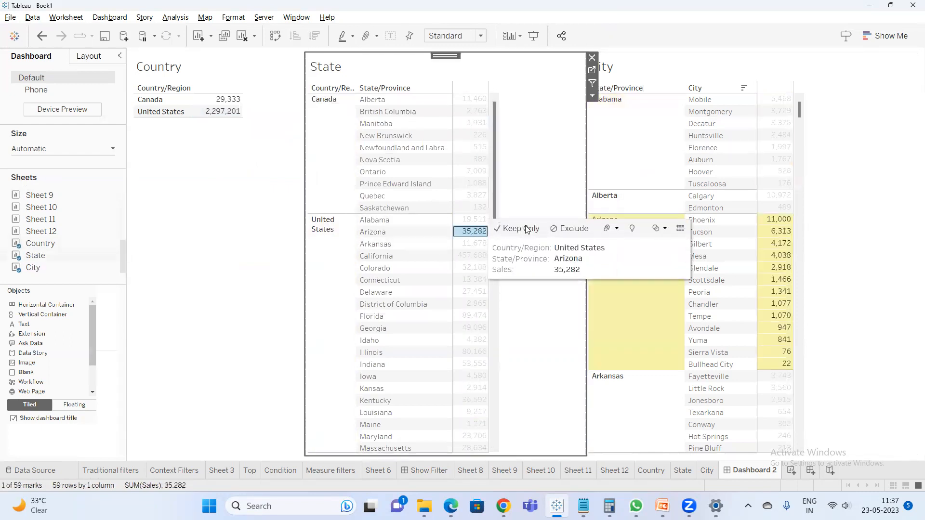
{"action": "left_click", "coordinate": [498, 236]}
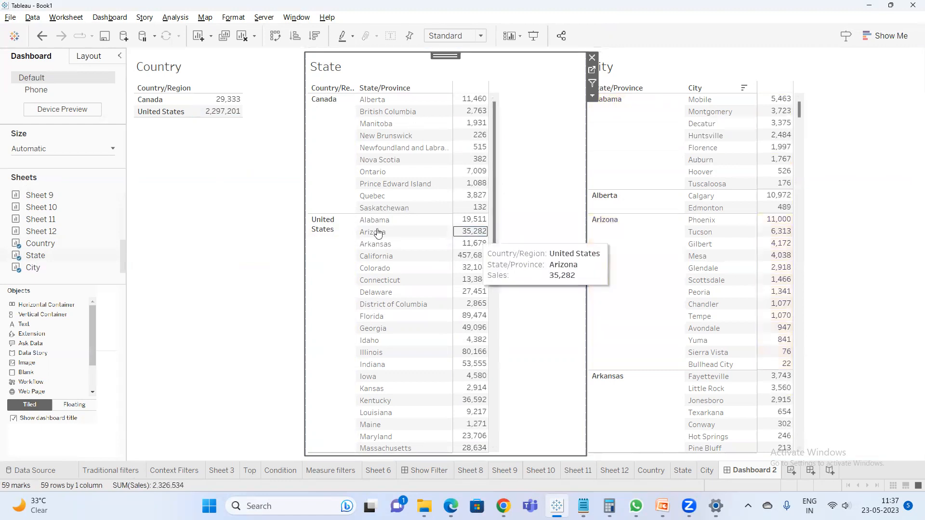
- Convert the State sheet into a filled map and return to Dashboard 2 with the chart-type suggestions closed
{"action": "left_click", "coordinate": [592, 71]}
{"action": "left_click", "coordinate": [890, 37]}
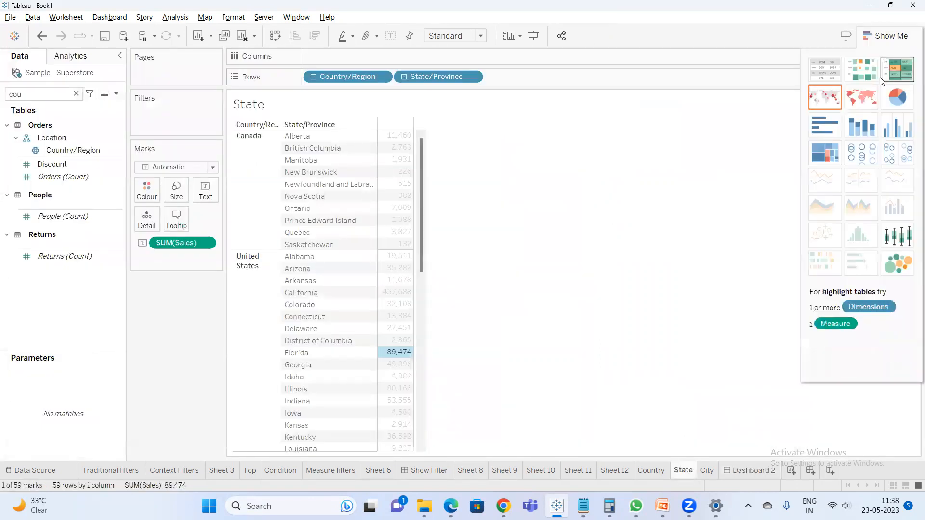
{"action": "left_click", "coordinate": [870, 89]}
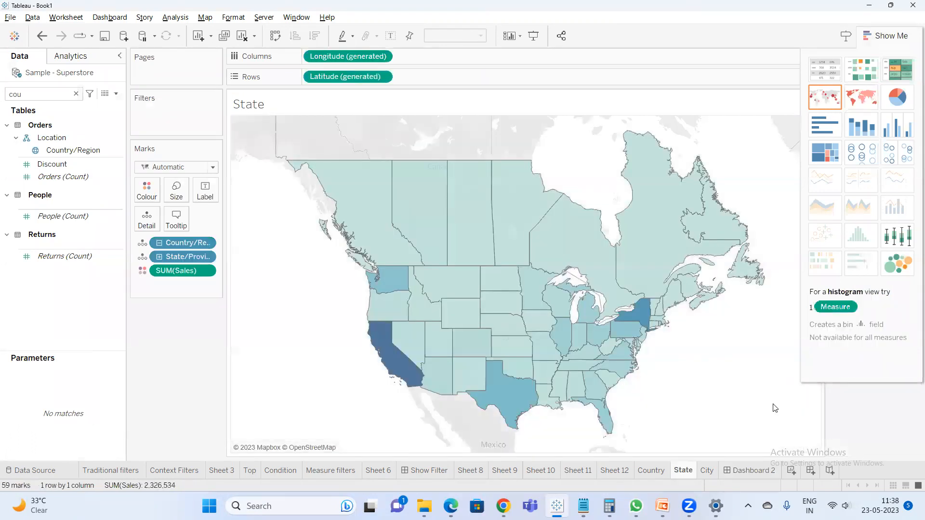
{"action": "left_click", "coordinate": [736, 471]}
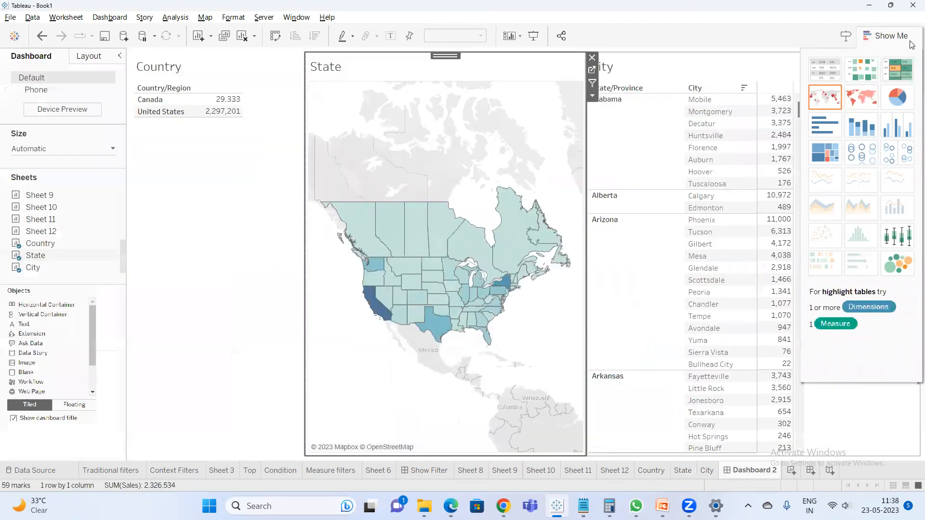
{"action": "left_click", "coordinate": [899, 41]}
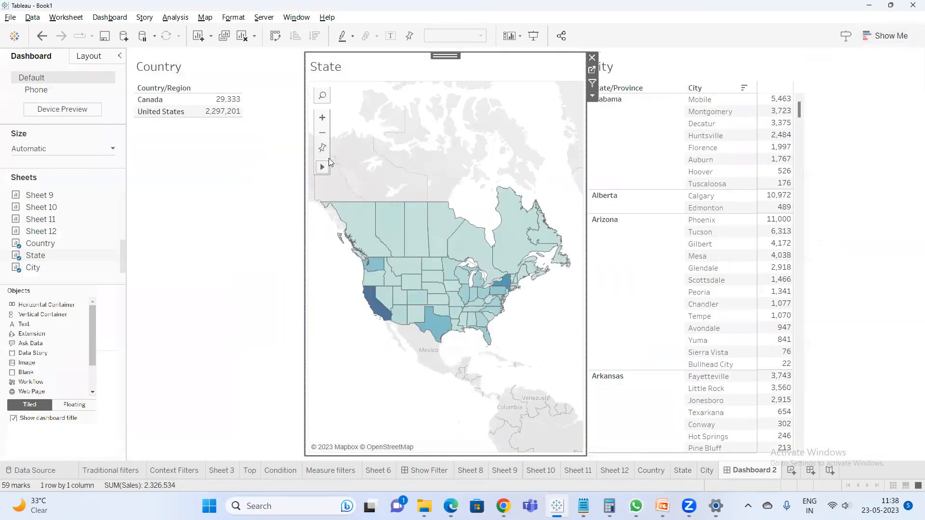
- Test the Country to State highlight on the map by selecting the sales values of United States and Canada
{"action": "left_click", "coordinate": [214, 114]}
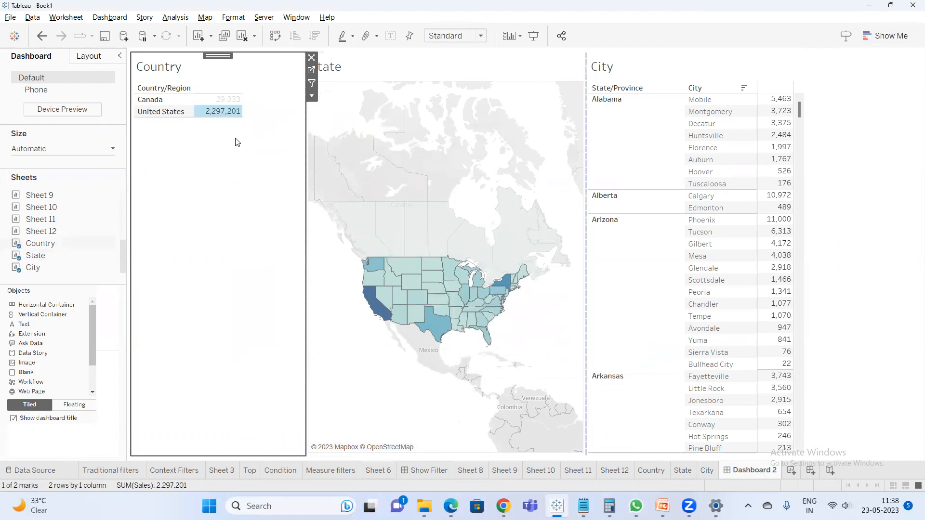
{"action": "mouse_move", "coordinate": [457, 244]}
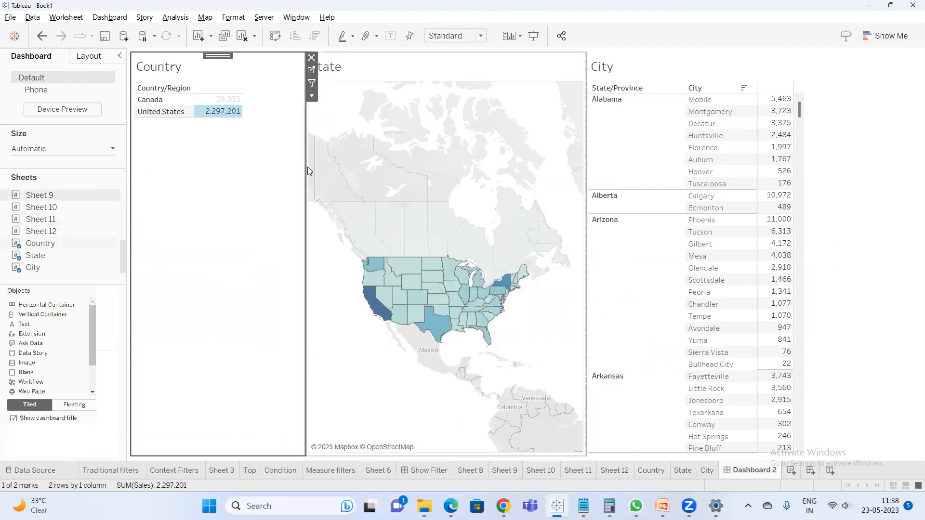
{"action": "left_click", "coordinate": [227, 105]}
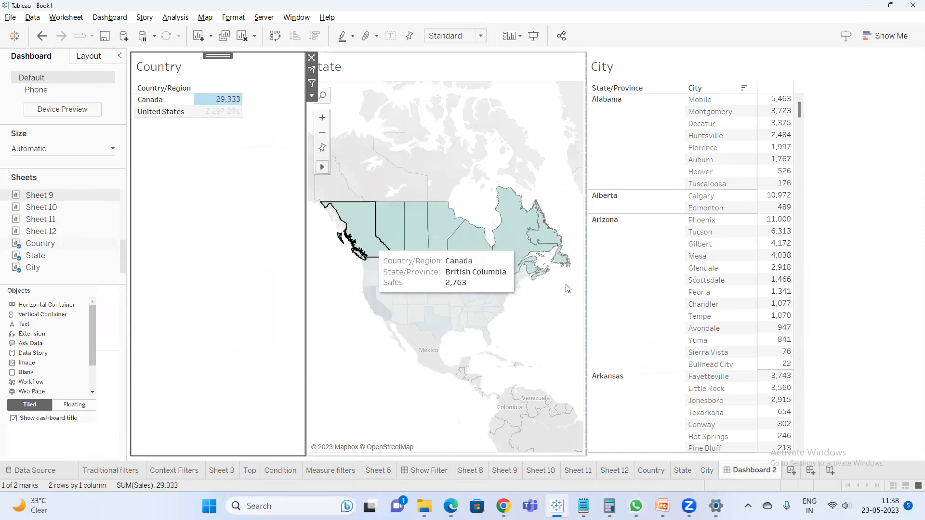
- Select Saskatchewan on the State map, locate its highlighted row in the City view, and clear the selection
{"action": "mouse_move", "coordinate": [427, 235]}
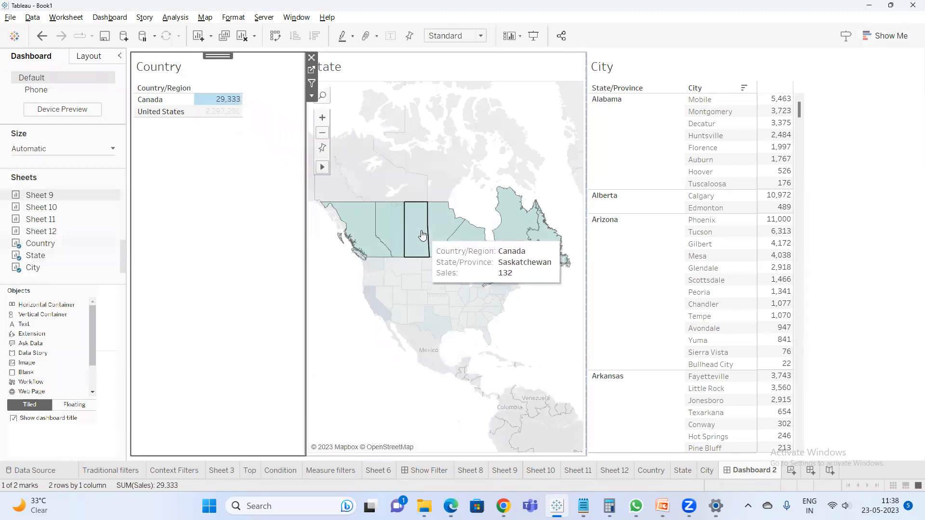
{"action": "left_click", "coordinate": [422, 235]}
{"action": "scroll", "coordinate": [782, 221], "scroll_direction": "down", "scroll_amount": 5}
{"action": "scroll", "coordinate": [783, 220], "scroll_direction": "down", "scroll_amount": 15}
{"action": "scroll", "coordinate": [783, 222], "scroll_direction": "down", "scroll_amount": 10}
{"action": "left_click_drag", "start_coordinate": [799, 207], "coordinate": [802, 379]}
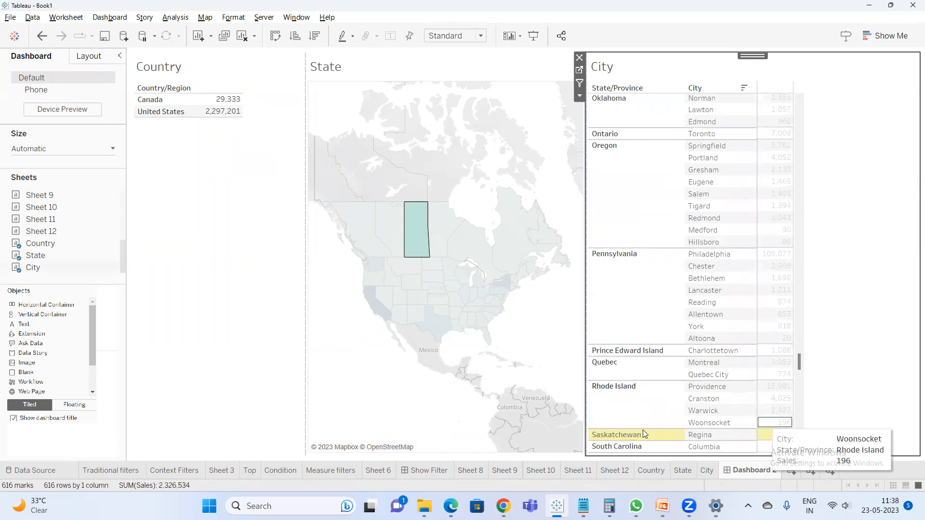
{"action": "mouse_move", "coordinate": [408, 235]}
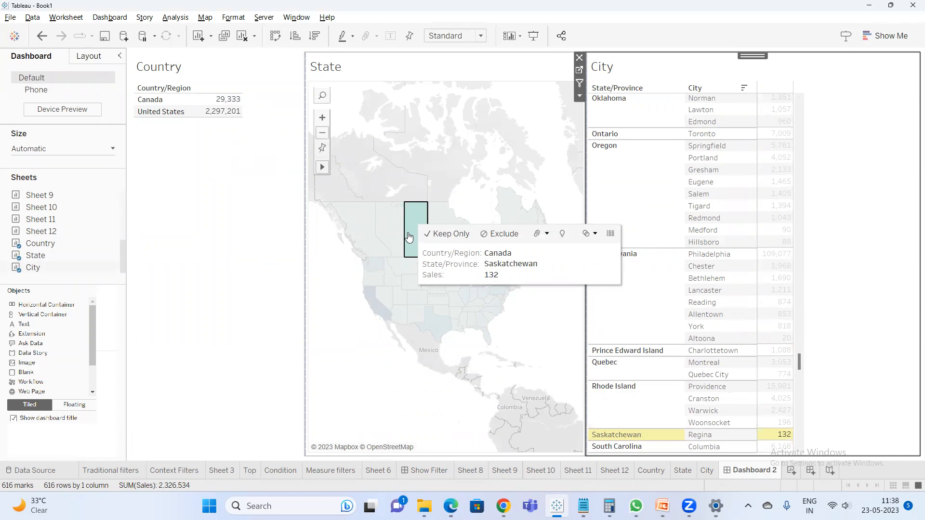
{"action": "left_click", "coordinate": [409, 236]}
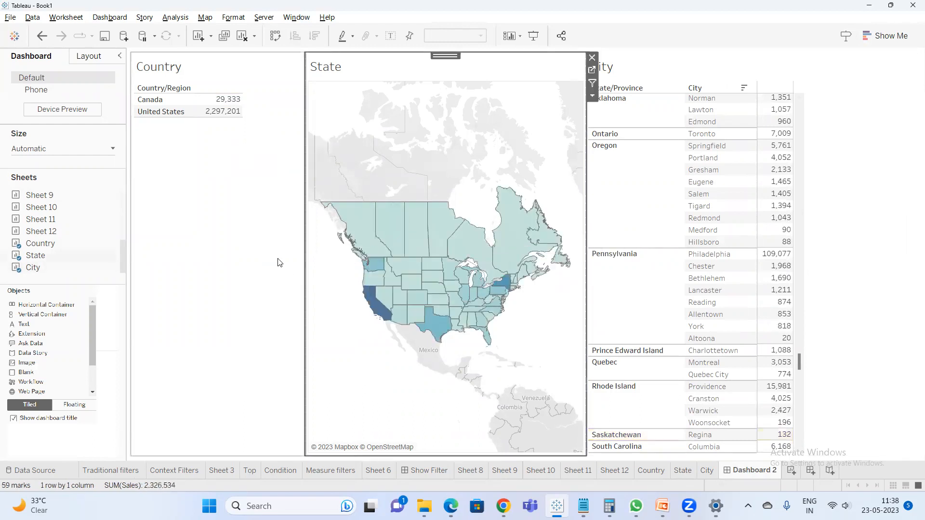
{"action": "left_click", "coordinate": [262, 248]}
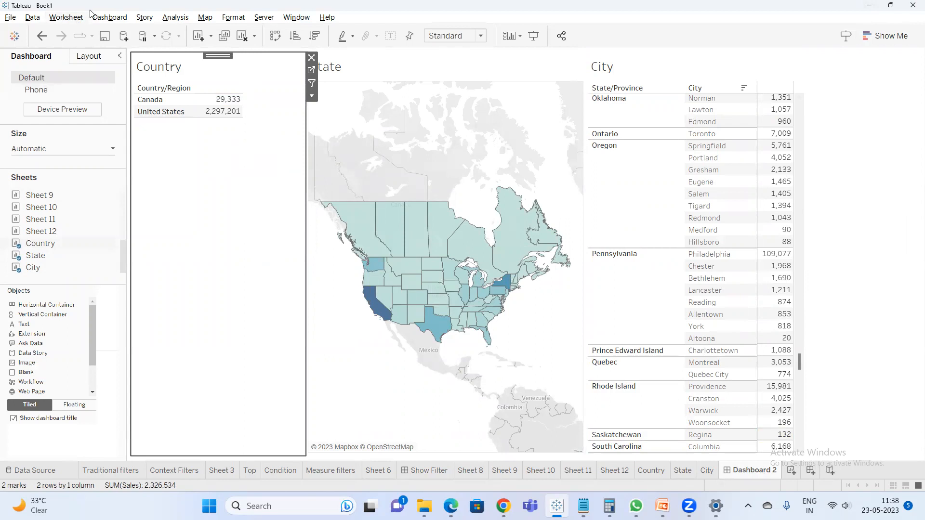
{"action": "left_click", "coordinate": [107, 20]}
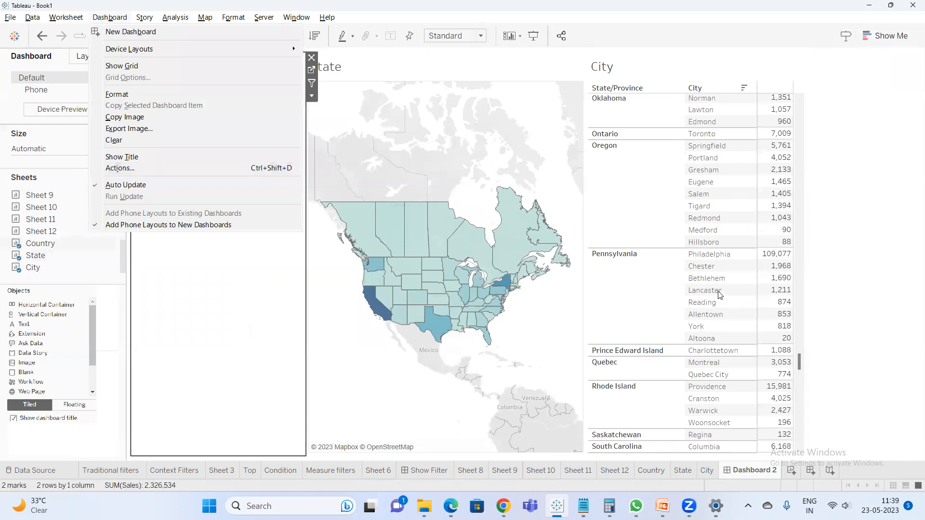
{"action": "left_click", "coordinate": [182, 298]}
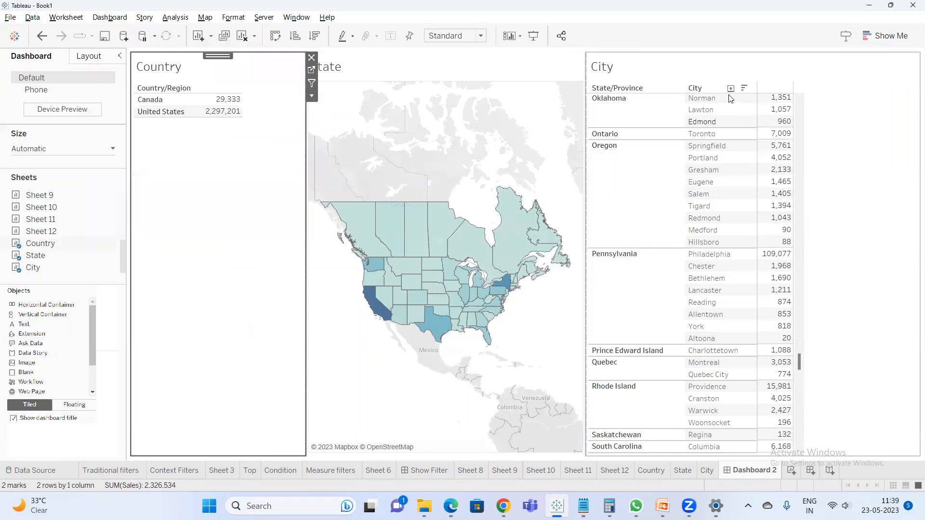
- Remove the City field from the City sheet's rows, keeping only State/Province, and return to Dashboard 2
{"action": "left_click", "coordinate": [661, 73]}
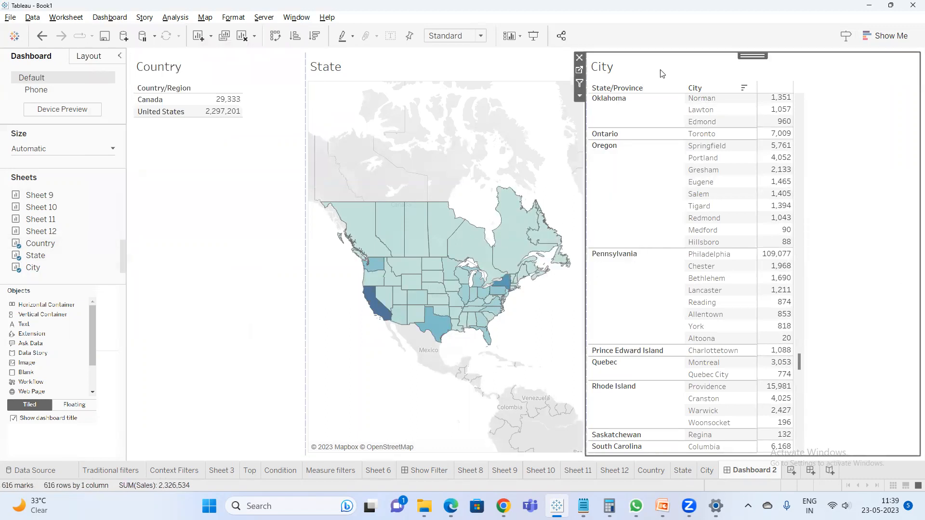
{"action": "left_click", "coordinate": [580, 72]}
{"action": "left_click_drag", "start_coordinate": [435, 77], "coordinate": [703, 349]}
{"action": "left_click", "coordinate": [747, 471]}
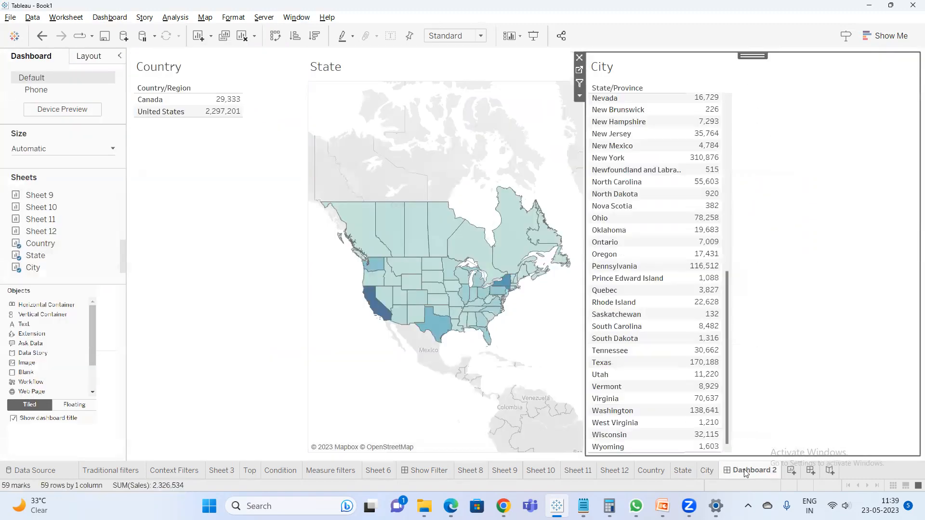
- Select Montana on the State map, check its row in the City view, and clear the selection
{"action": "left_click", "coordinate": [422, 263]}
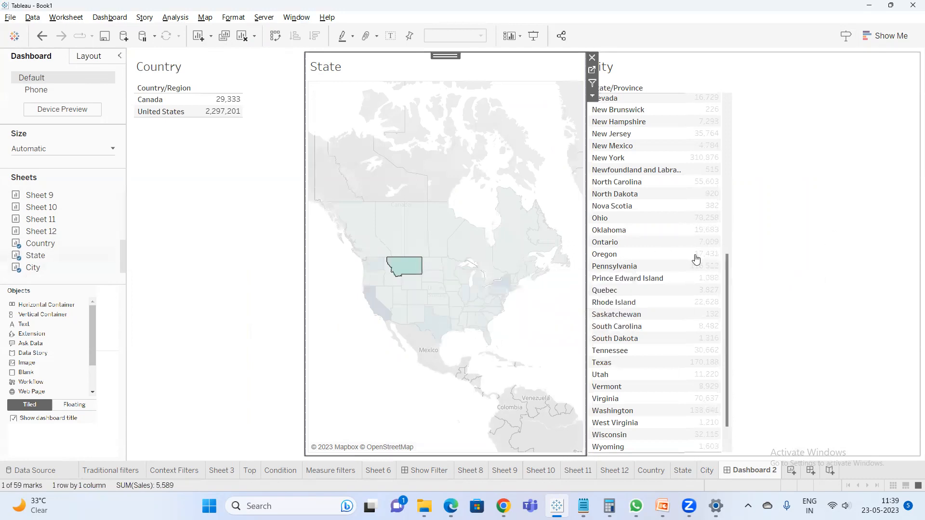
{"action": "scroll", "coordinate": [697, 258], "scroll_direction": "up", "scroll_amount": 7}
{"action": "scroll", "coordinate": [655, 230], "scroll_direction": "up", "scroll_amount": 4}
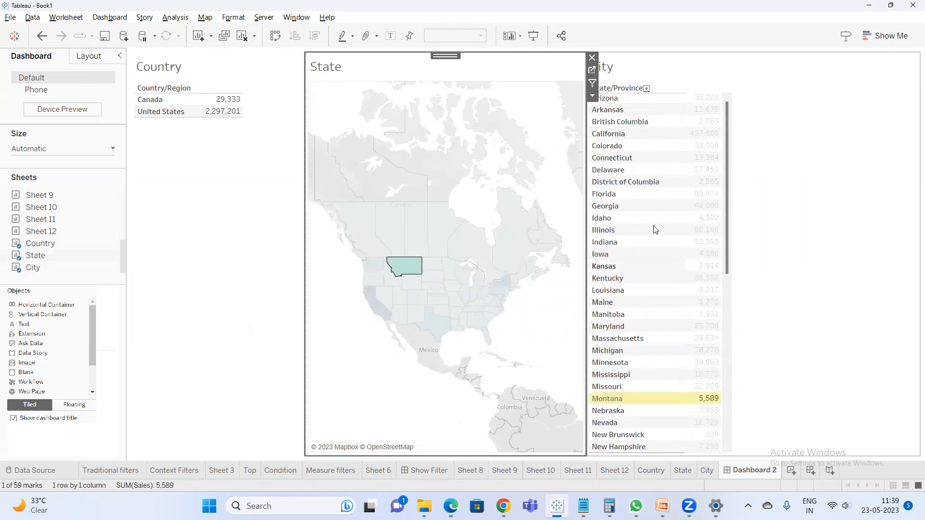
{"action": "left_click", "coordinate": [414, 270]}
{"action": "scroll", "coordinate": [669, 260], "scroll_direction": "down", "scroll_amount": 10}
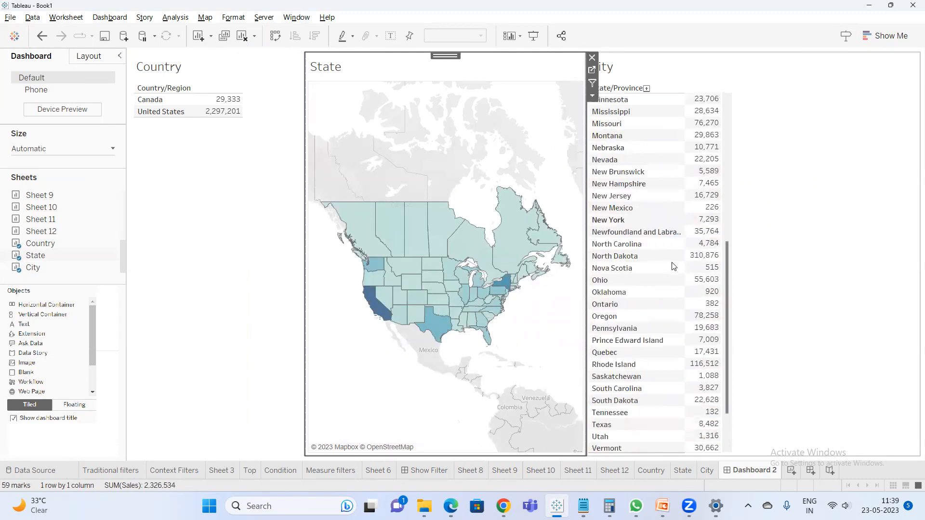
{"action": "scroll", "coordinate": [677, 294], "scroll_direction": "up", "scroll_amount": 6}
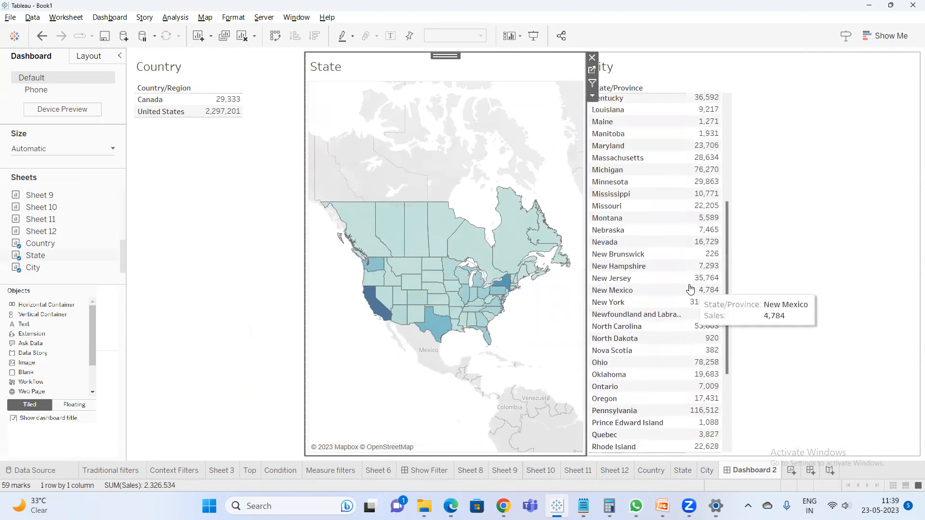
- Compare the City view's highlighting for Montana and Manitoba by selecting each on the State map, leaving Manitoba selected
{"action": "left_click", "coordinate": [414, 270]}
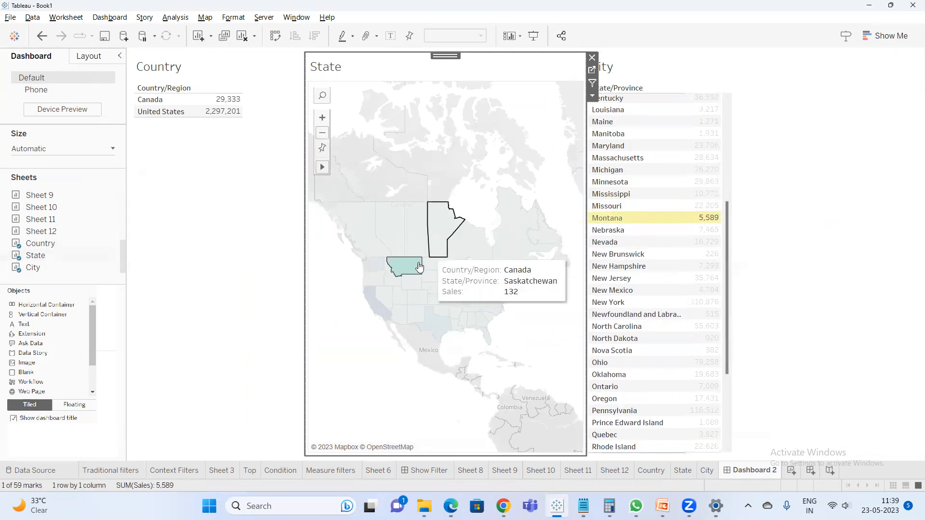
{"action": "left_click", "coordinate": [445, 238]}
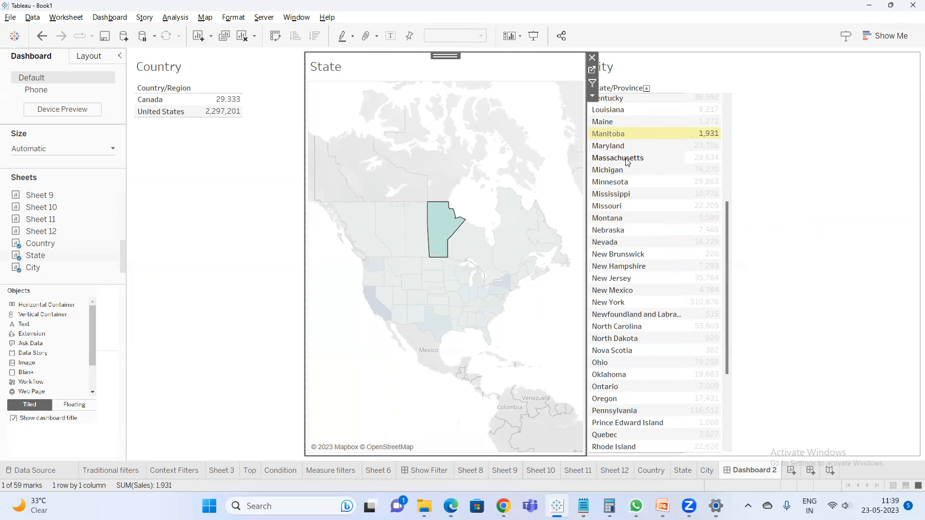
{"action": "left_click", "coordinate": [438, 233]}
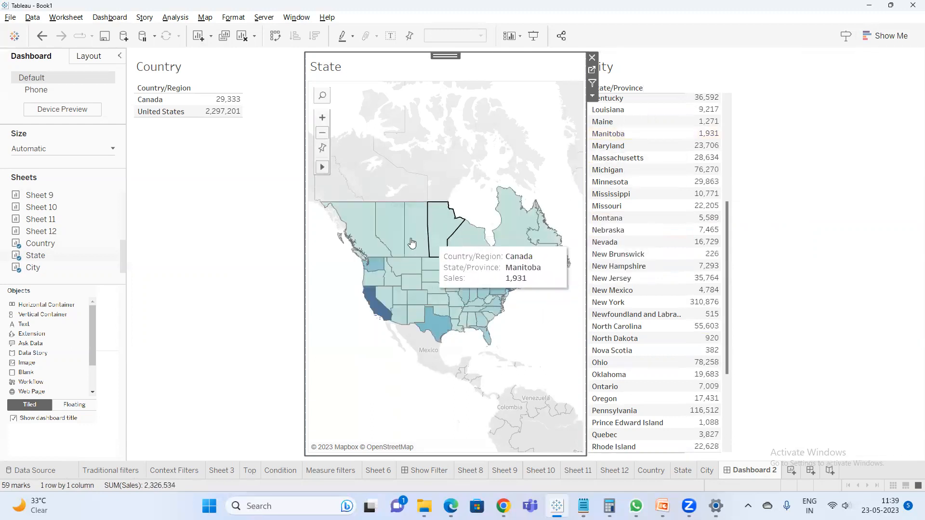
{"action": "left_click", "coordinate": [438, 236]}
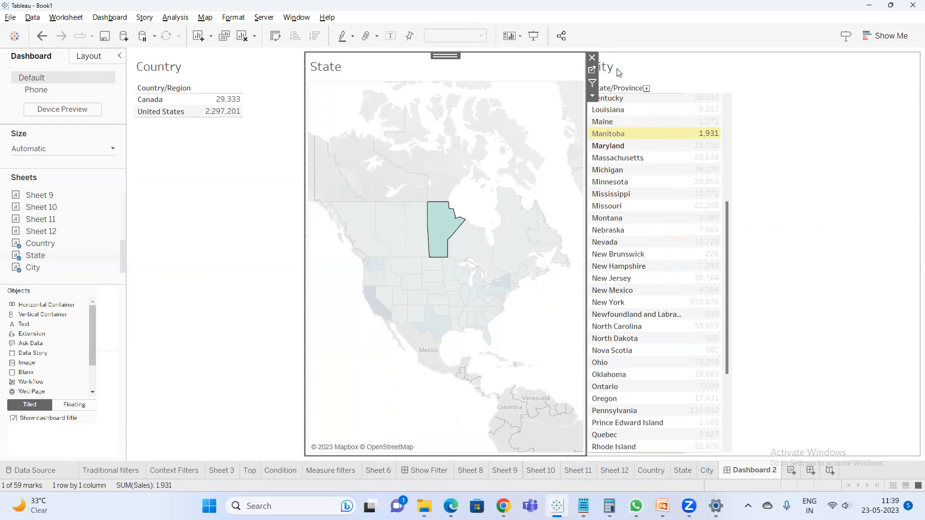
- Add the Region field to the City sheet's rows after State/Province
{"action": "left_click", "coordinate": [691, 73]}
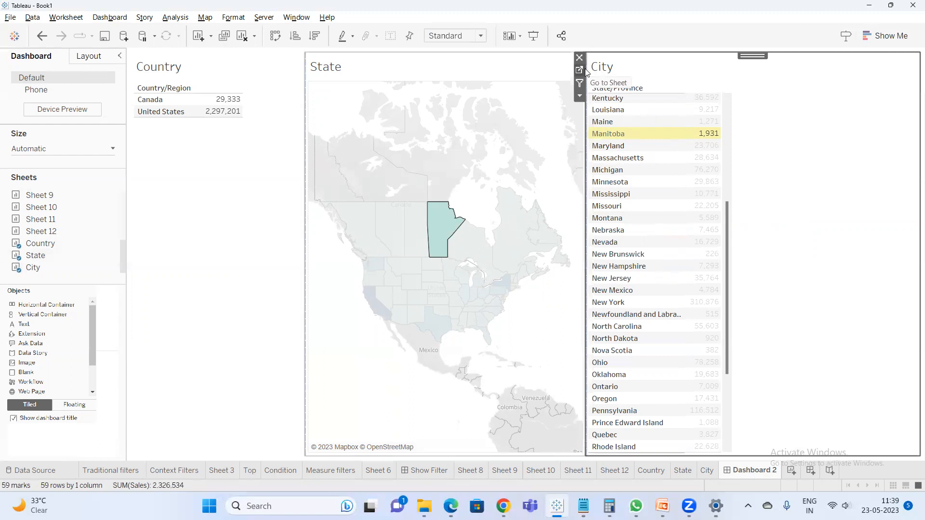
{"action": "left_click", "coordinate": [592, 70]}
{"action": "left_click", "coordinate": [38, 96]}
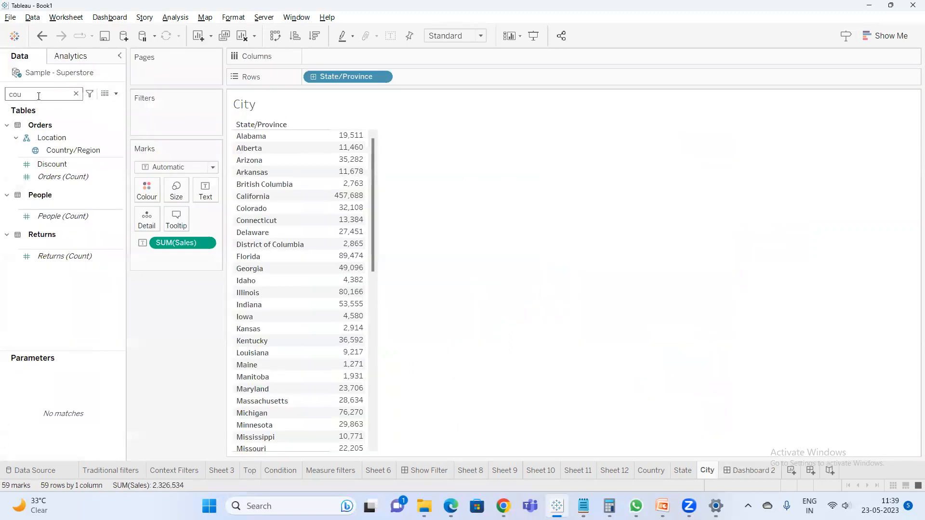
{"action": "double_click", "coordinate": [34, 94]}
{"action": "type", "text": "regg"}
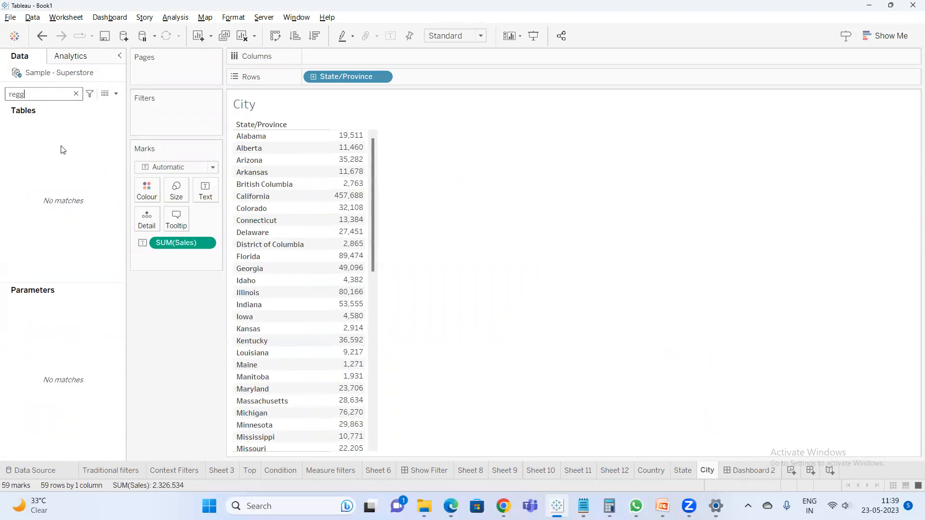
{"action": "key", "text": "BackSpace"}
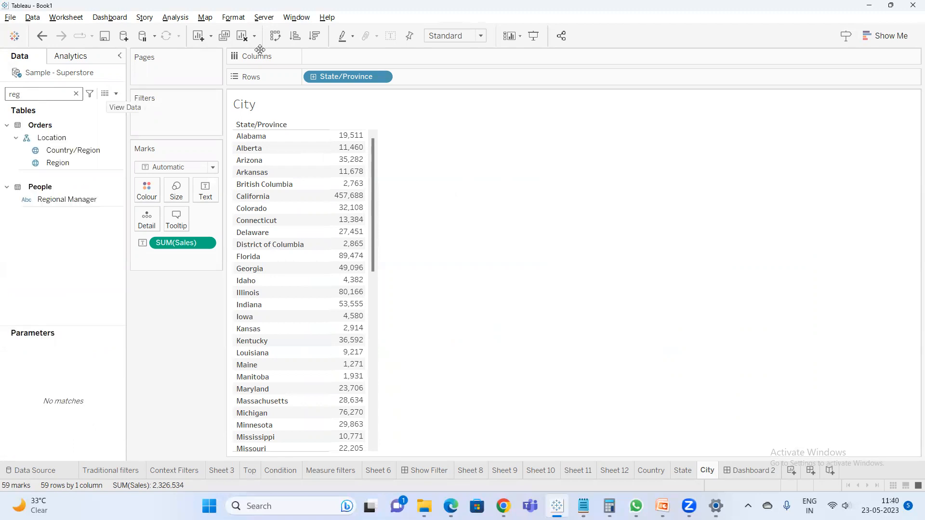
{"action": "left_click_drag", "start_coordinate": [56, 165], "coordinate": [404, 80]}
- Add the Country/Region field to the City sheet's rows after Region and return to Dashboard 2
{"action": "double_click", "coordinate": [49, 90]}
{"action": "type", "text": "cou"}
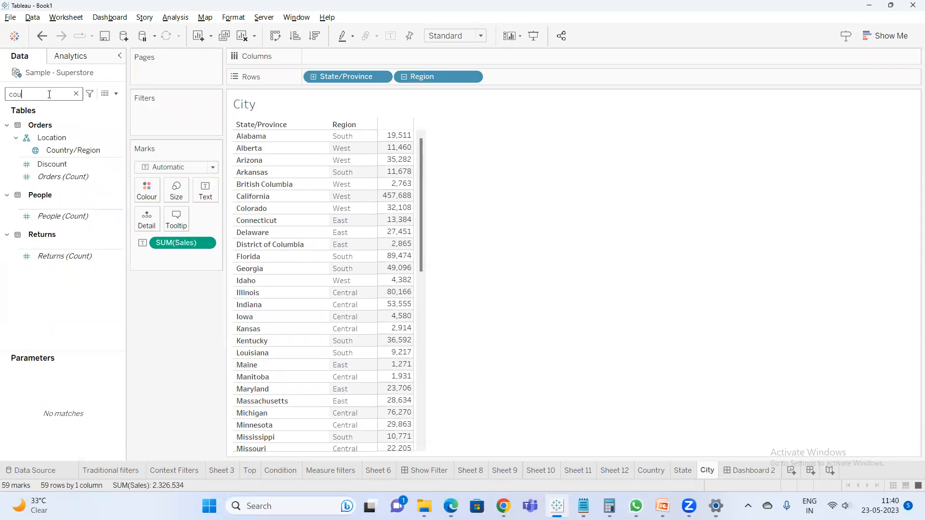
{"action": "left_click_drag", "start_coordinate": [70, 150], "coordinate": [524, 78]}
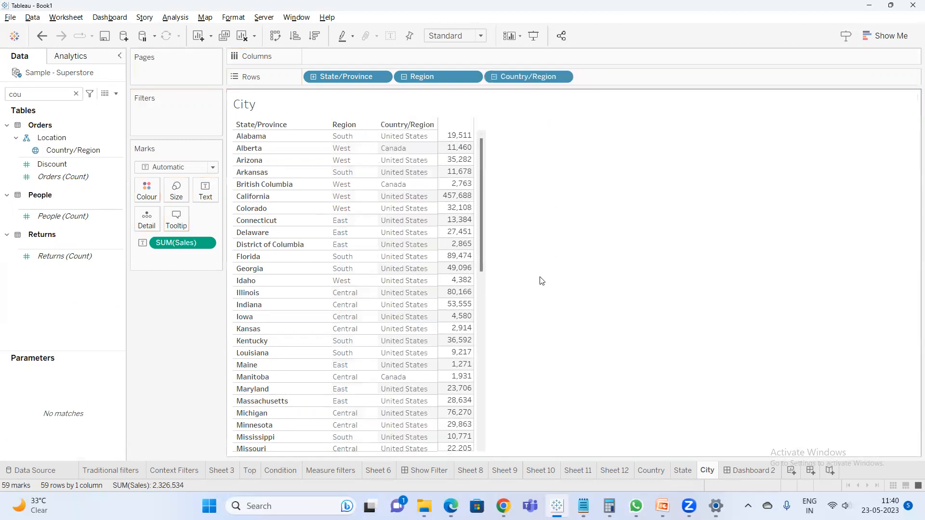
{"action": "left_click", "coordinate": [755, 467]}
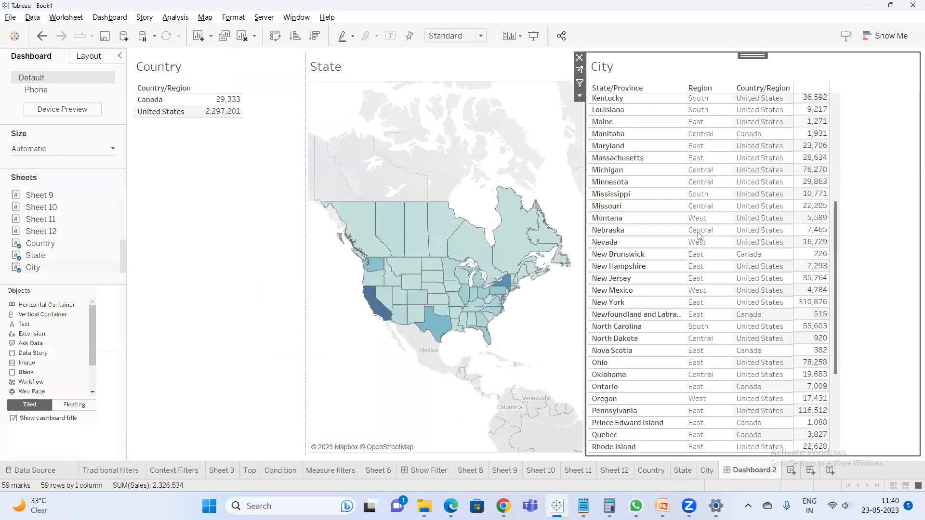
- Select Alberta on the State map, check which City view fields are highlighted, and clear the selection
{"action": "left_click", "coordinate": [387, 231]}
{"action": "scroll", "coordinate": [684, 271], "scroll_direction": "down", "scroll_amount": 4}
{"action": "scroll", "coordinate": [684, 271], "scroll_direction": "up", "scroll_amount": 10}
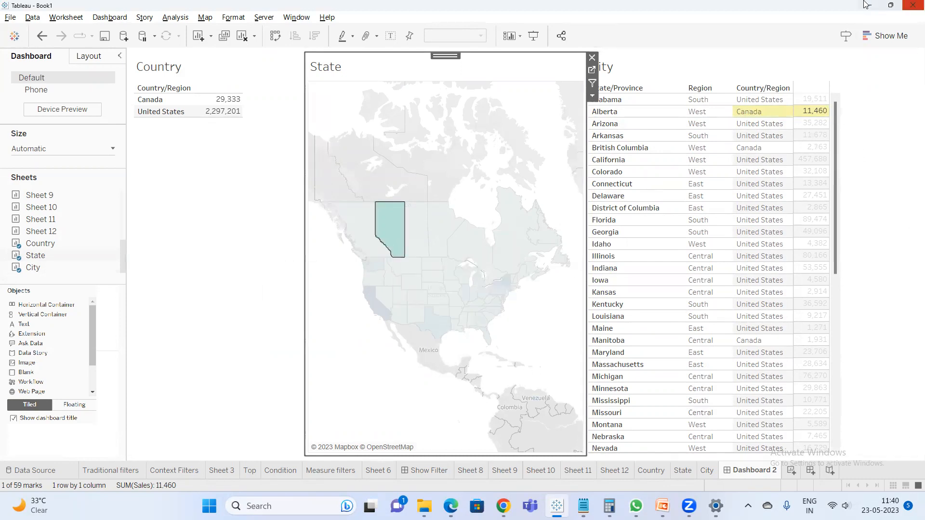
{"action": "left_click", "coordinate": [397, 243]}
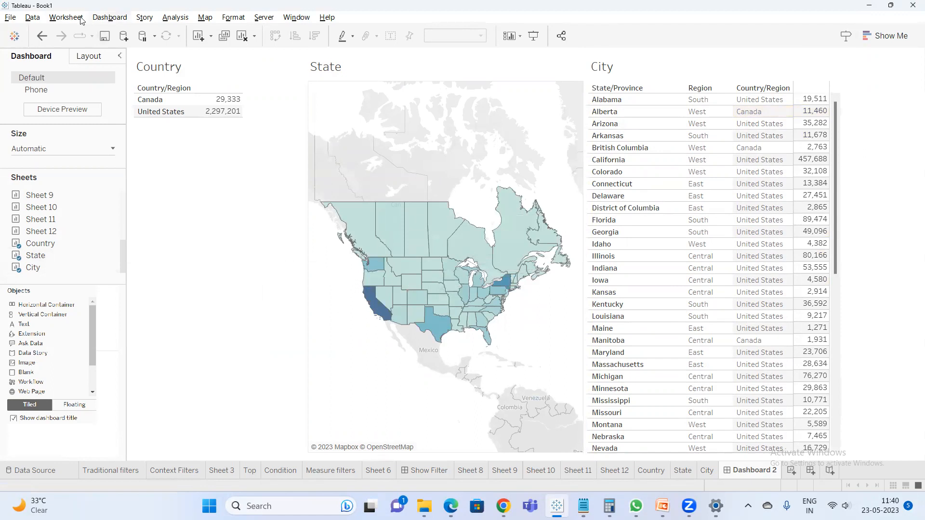
- Set the Country to State highlight action on Dashboard 2 to run on Hover
{"action": "left_click", "coordinate": [109, 18]}
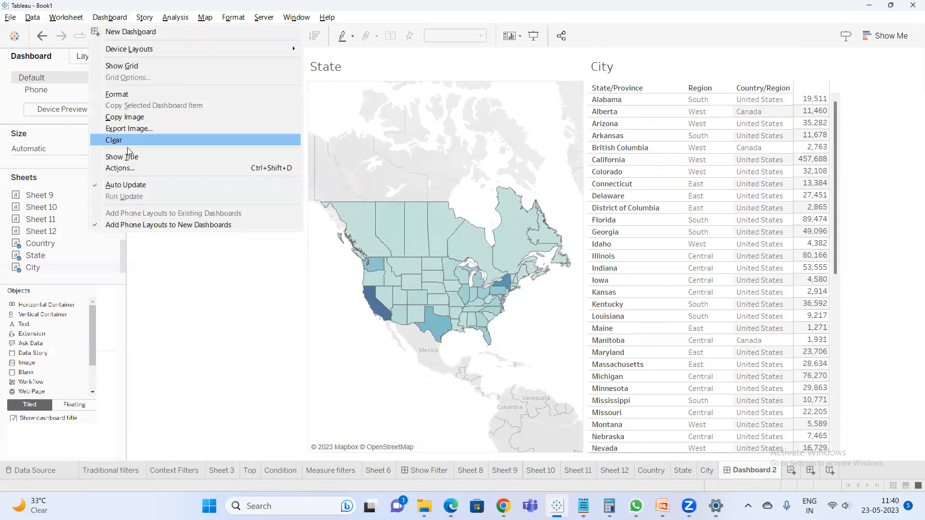
{"action": "left_click", "coordinate": [118, 169]}
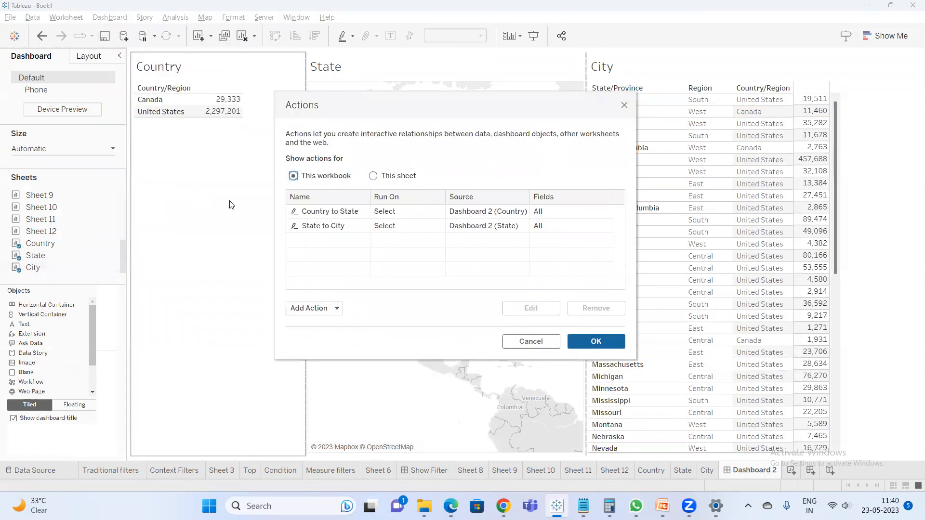
{"action": "left_click", "coordinate": [358, 215]}
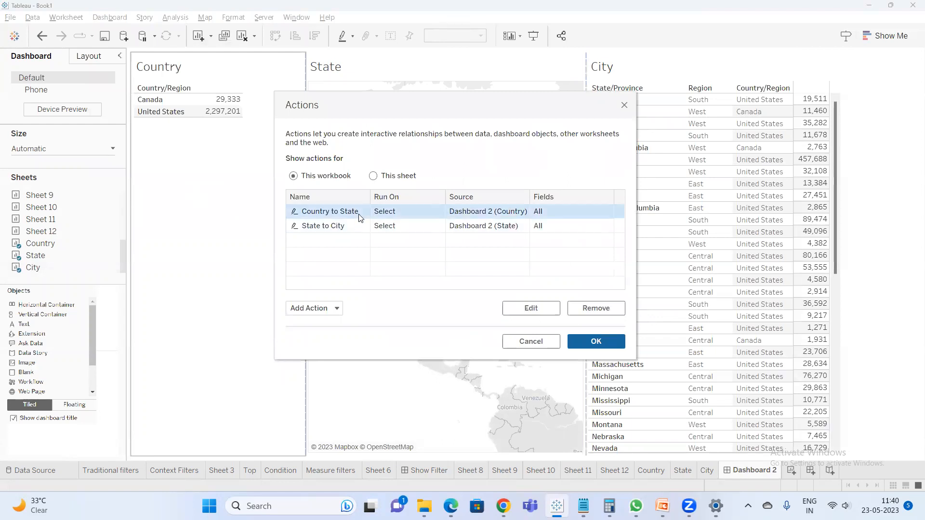
{"action": "double_click", "coordinate": [359, 215]}
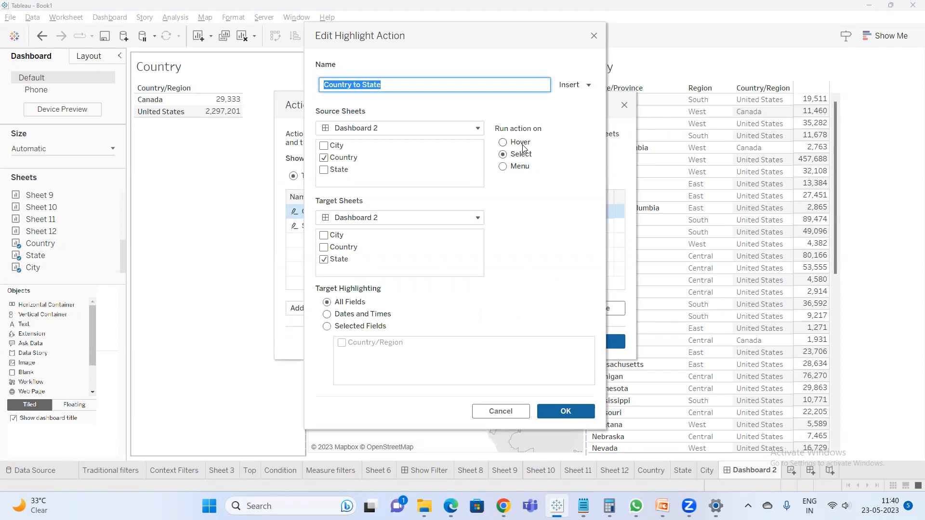
{"action": "left_click", "coordinate": [516, 143]}
{"action": "left_click", "coordinate": [565, 411]}
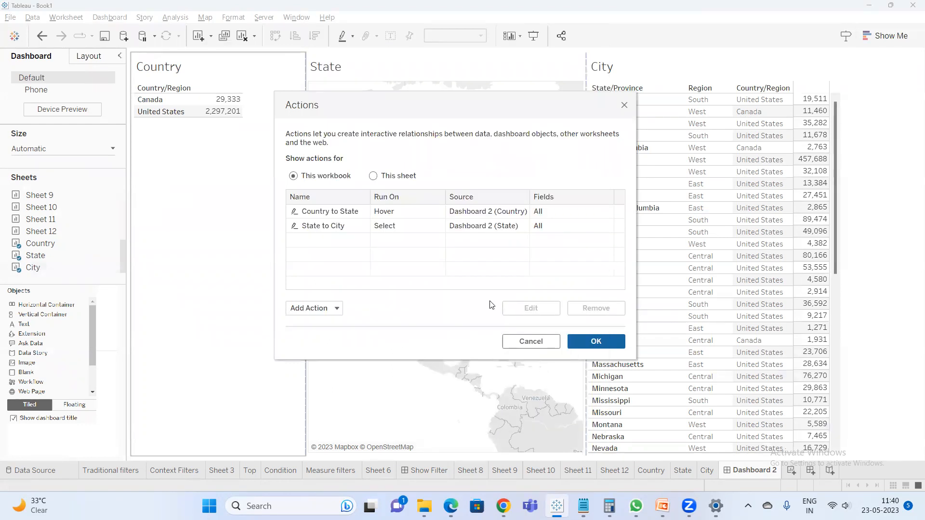
- Set the State to City highlight action to run on Hover and apply the action changes
{"action": "left_click", "coordinate": [430, 225]}
{"action": "left_click", "coordinate": [503, 142]}
{"action": "left_click", "coordinate": [559, 411]}
{"action": "left_click", "coordinate": [594, 342]}
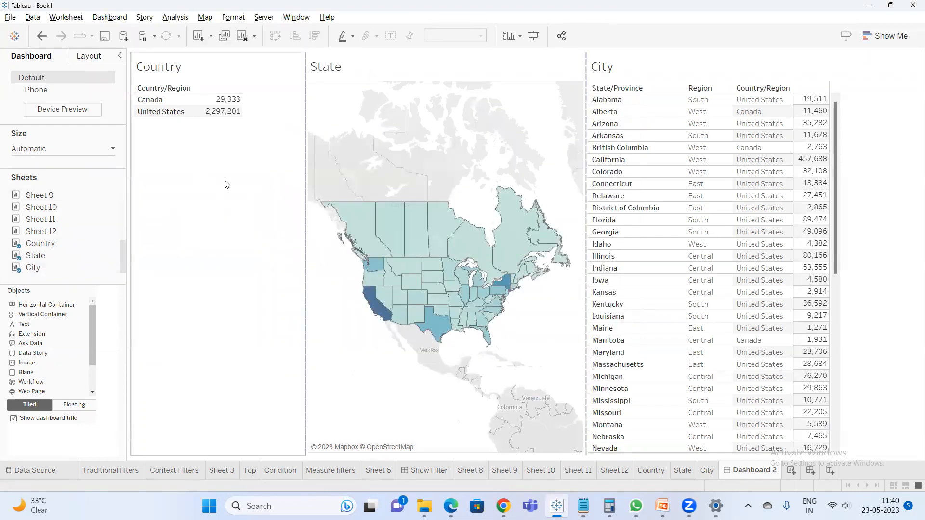
- Test the Hover-run highlighting with United States and Canada in the Country view, and with Arizona and Nevada on the State map
{"action": "left_click", "coordinate": [231, 117]}
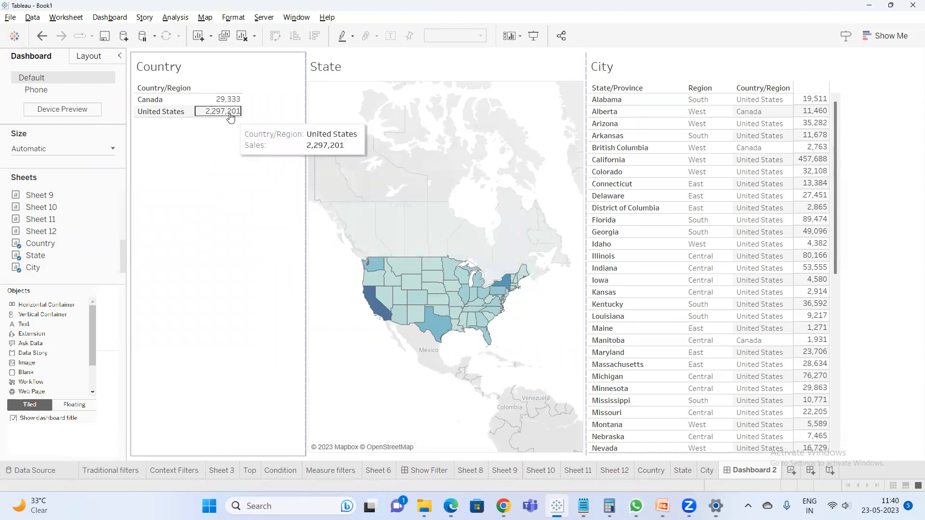
{"action": "left_click", "coordinate": [220, 101]}
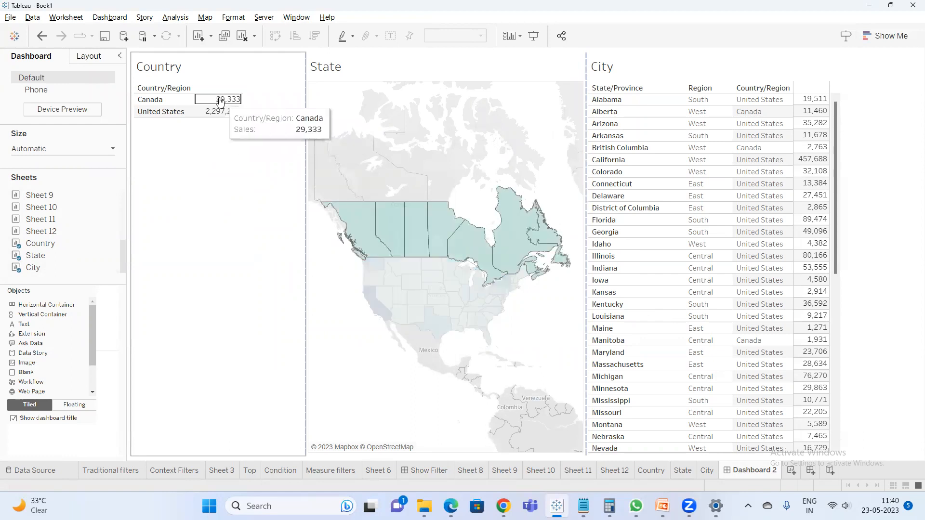
{"action": "left_click", "coordinate": [244, 362]}
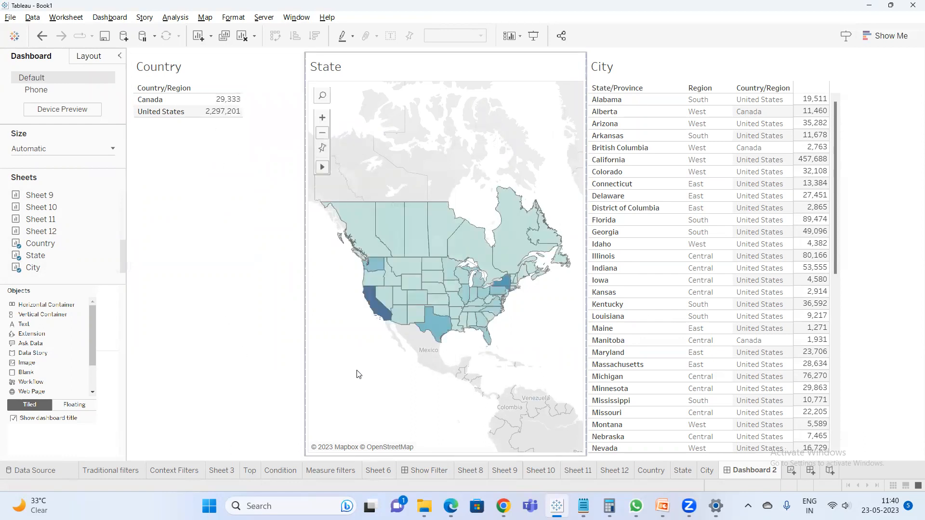
{"action": "mouse_move", "coordinate": [403, 315]}
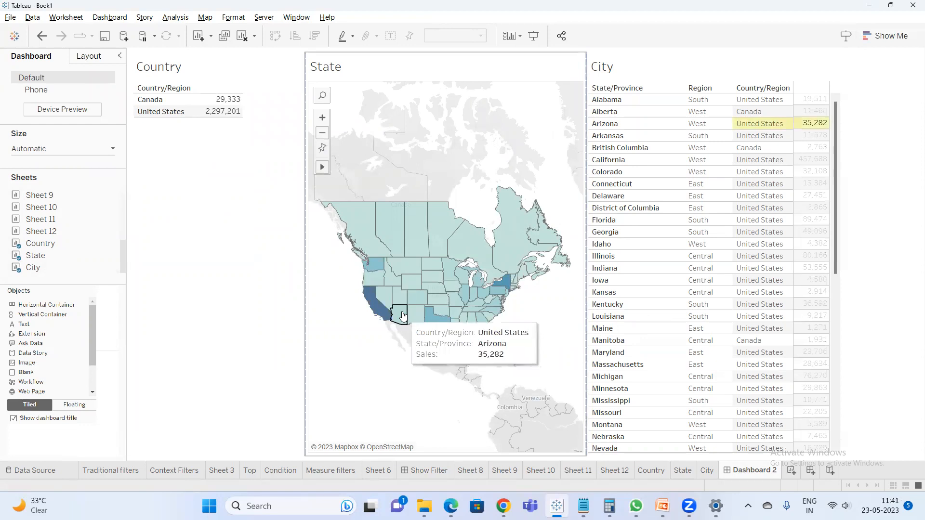
{"action": "mouse_move", "coordinate": [375, 313]}
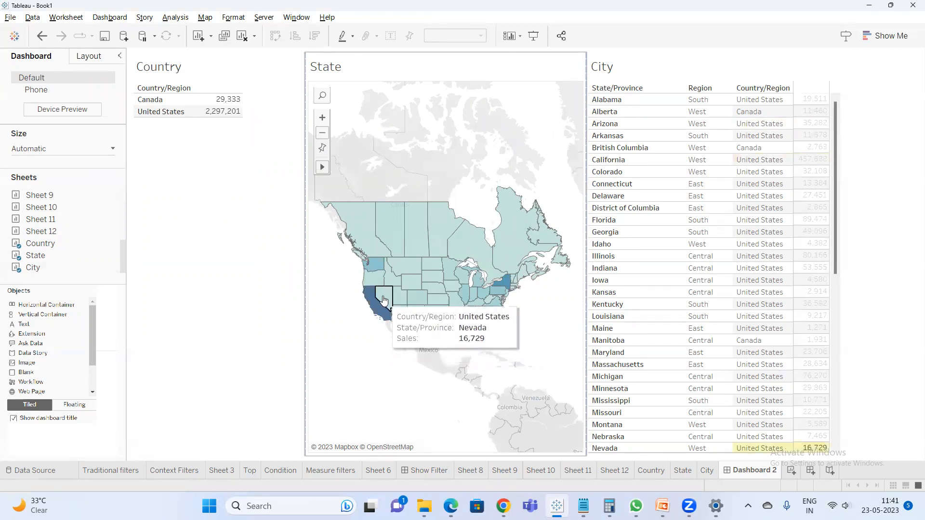
{"action": "mouse_move", "coordinate": [403, 288]}
{"action": "mouse_move", "coordinate": [418, 303]}
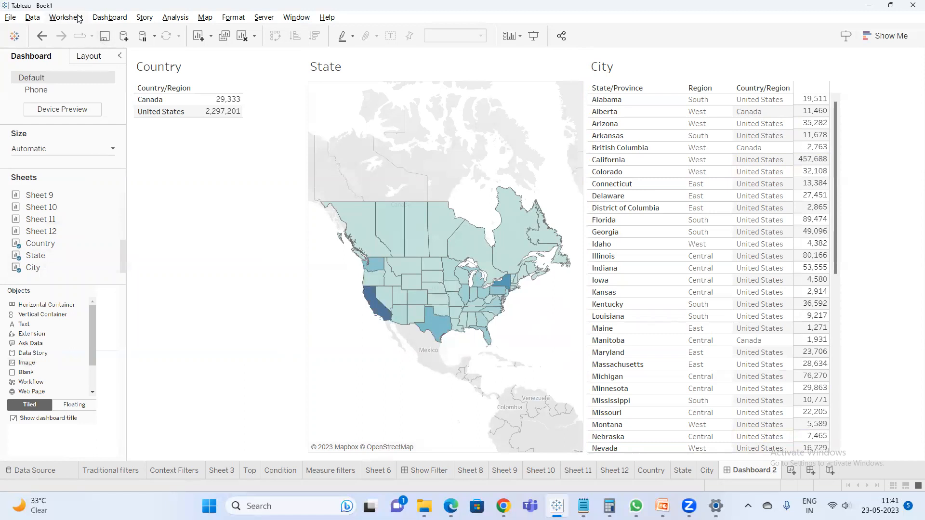
- Set the Country to State highlight action to run from the Menu
{"action": "left_click", "coordinate": [110, 18]}
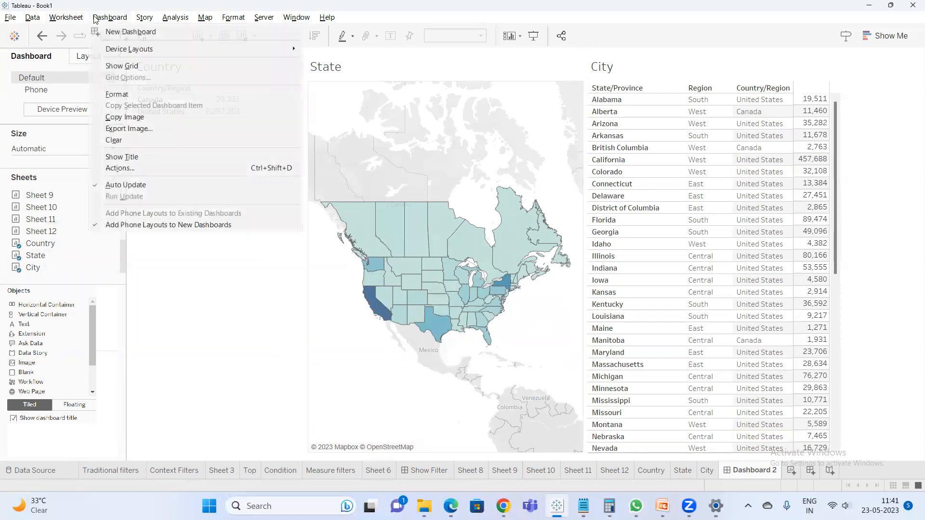
{"action": "left_click", "coordinate": [162, 169]}
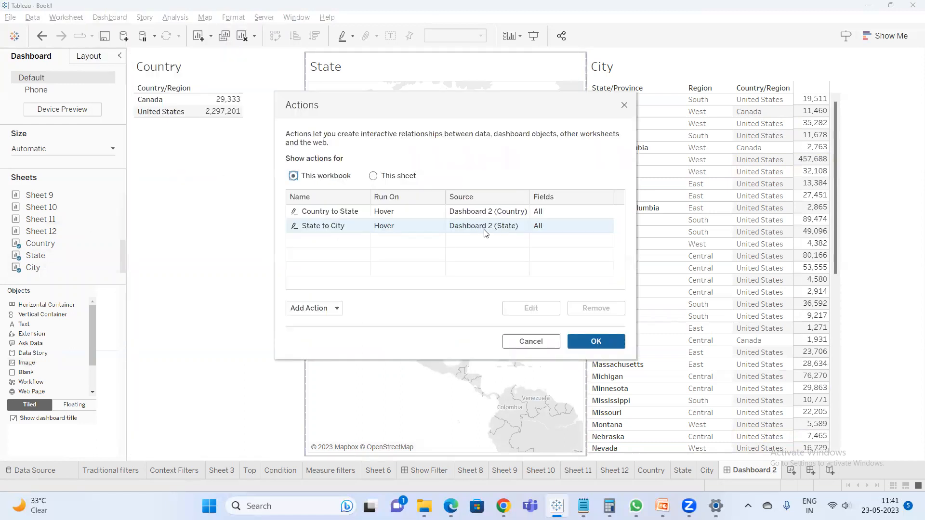
{"action": "double_click", "coordinate": [461, 216]}
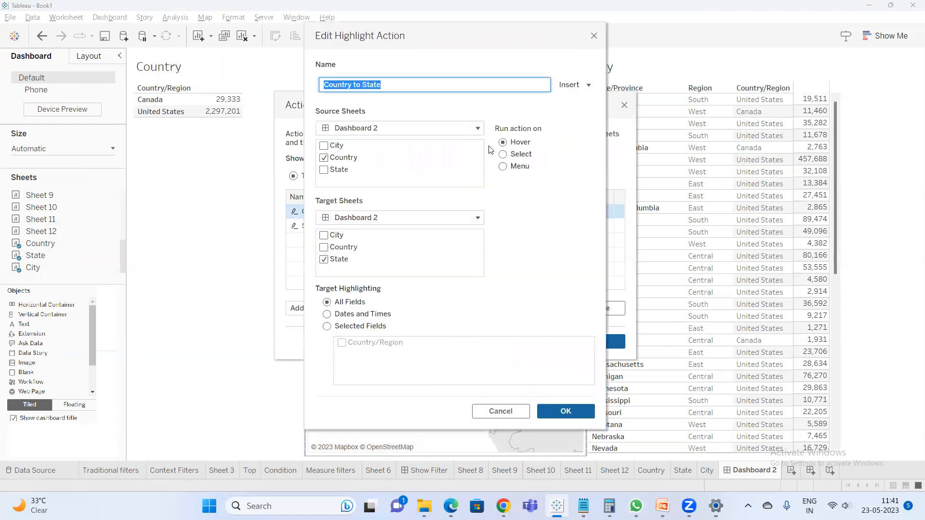
{"action": "left_click", "coordinate": [512, 167]}
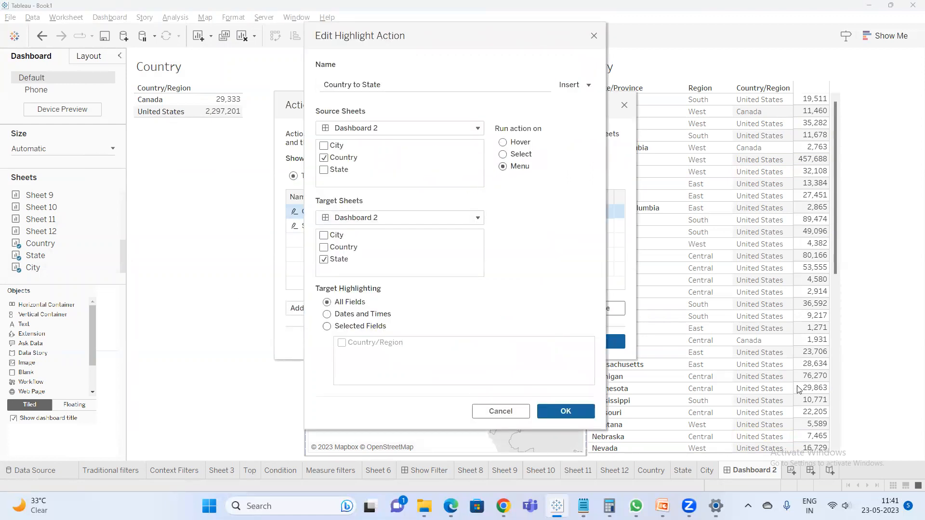
{"action": "left_click", "coordinate": [555, 417]}
- Set the State to City highlight action to run from the Menu and apply the action changes
{"action": "left_click", "coordinate": [433, 224]}
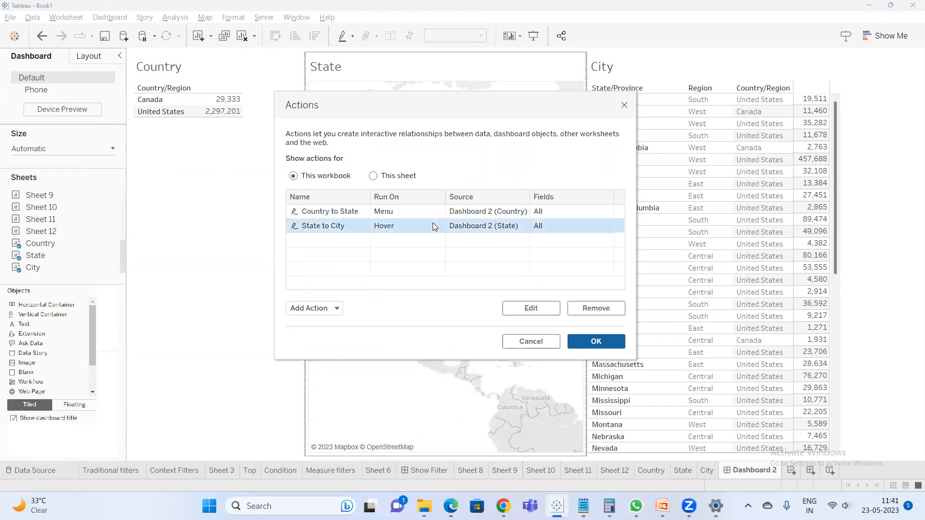
{"action": "double_click", "coordinate": [432, 225]}
{"action": "left_click", "coordinate": [526, 170]}
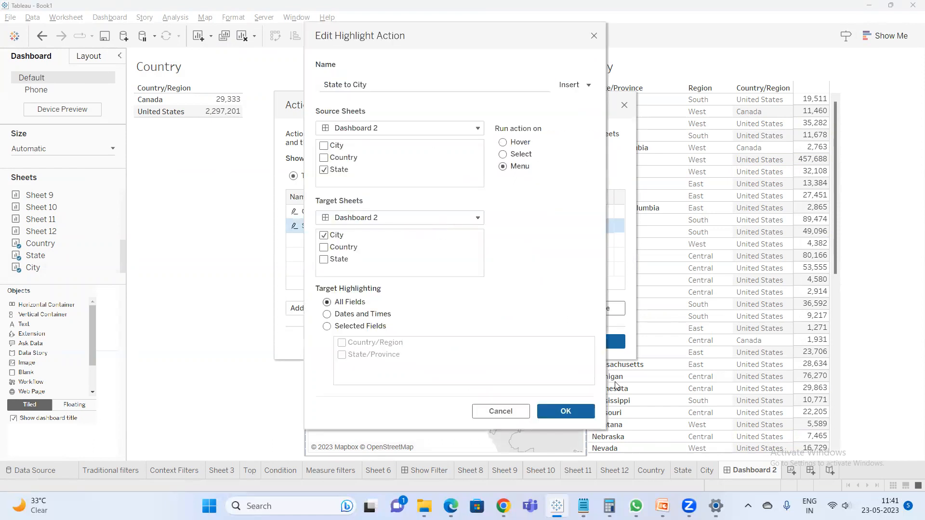
{"action": "left_click", "coordinate": [565, 413]}
{"action": "left_click", "coordinate": [597, 341]}
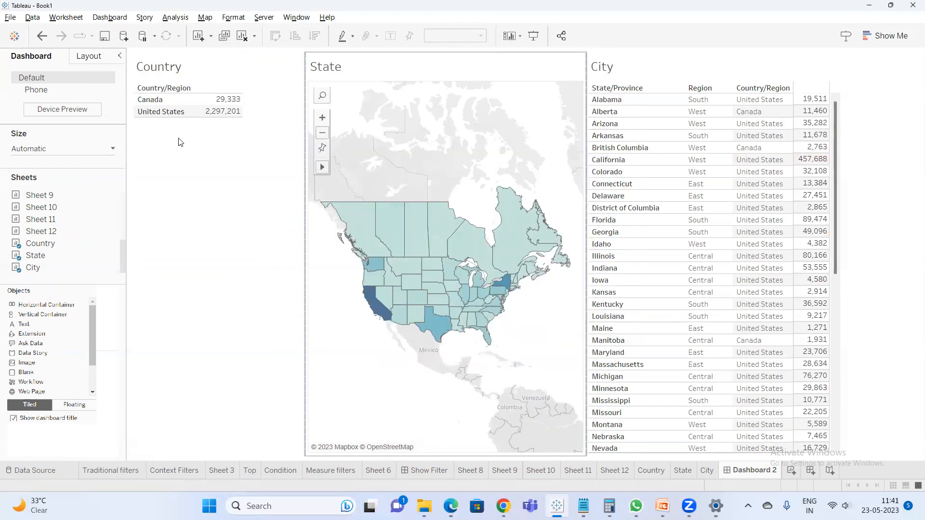
- Run Country to State for United States and State to City for Wyoming, check the City view's highlighting, and clear the selections
{"action": "left_click", "coordinate": [218, 111]}
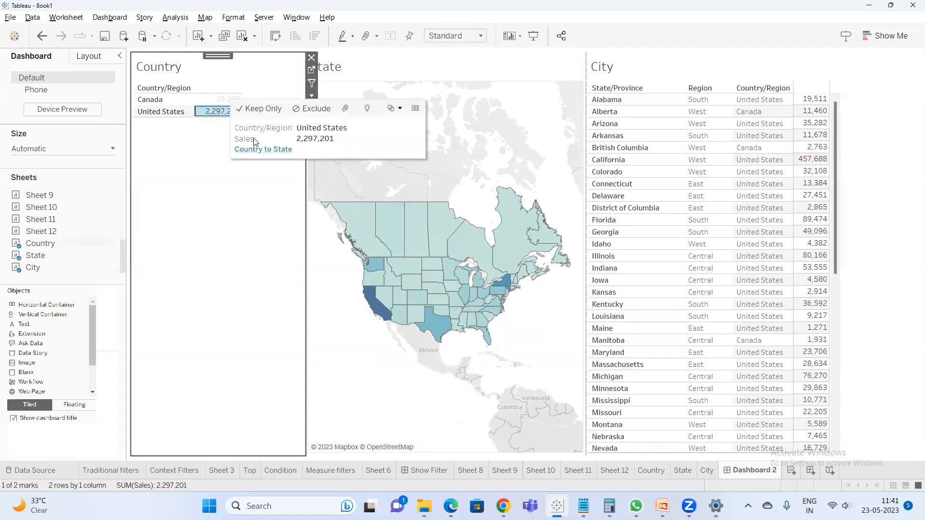
{"action": "left_click", "coordinate": [256, 150]}
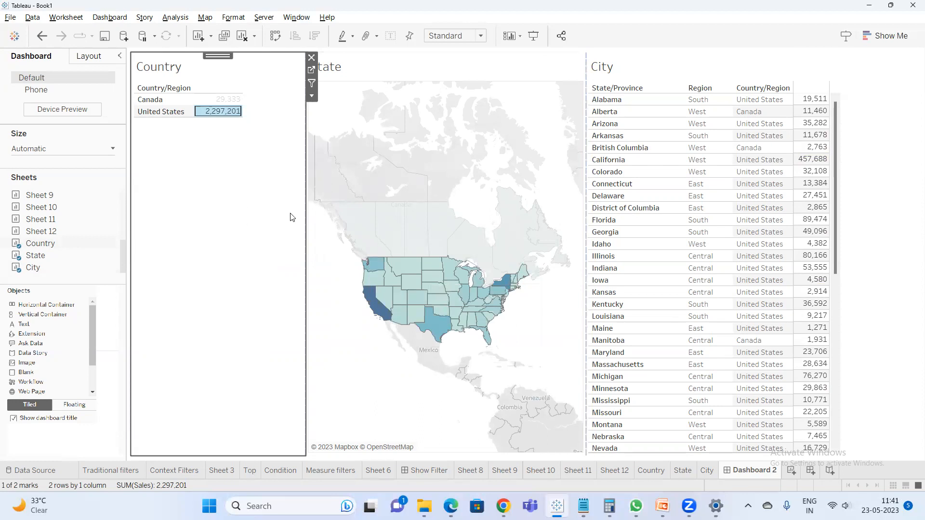
{"action": "left_click", "coordinate": [411, 282]}
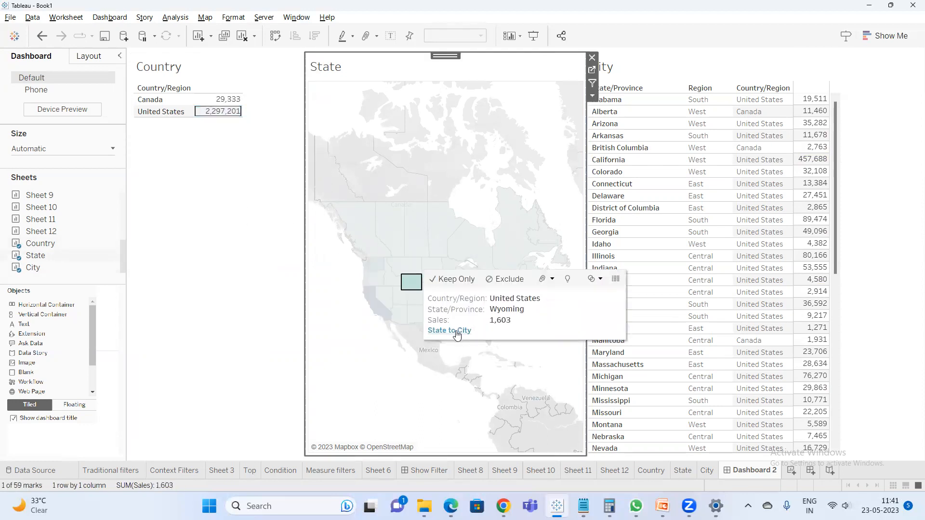
{"action": "left_click", "coordinate": [456, 332]}
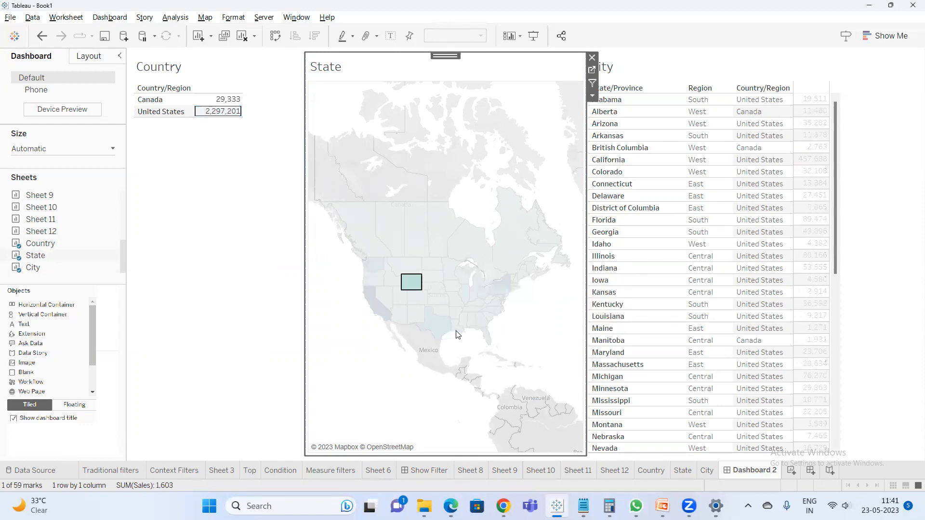
{"action": "scroll", "coordinate": [706, 303], "scroll_direction": "down", "scroll_amount": 10}
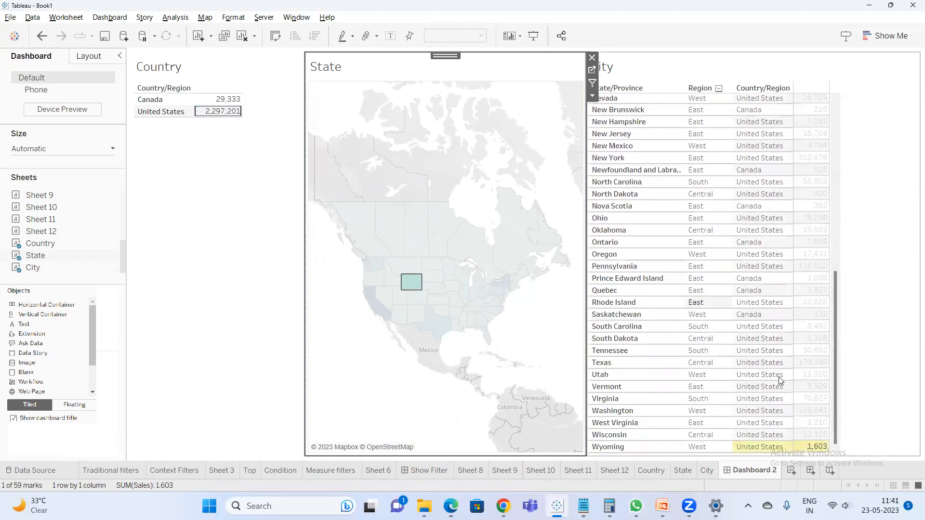
{"action": "left_click", "coordinate": [409, 290]}
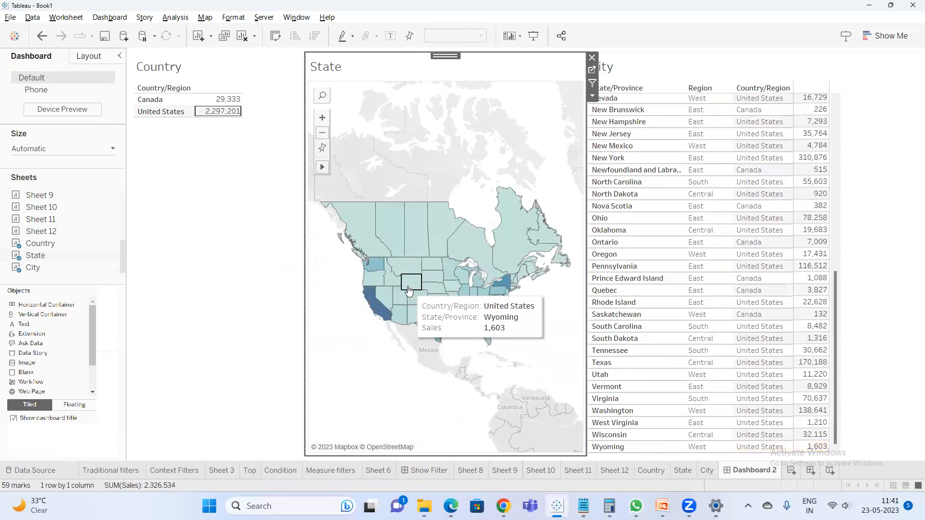
{"action": "left_click", "coordinate": [190, 184]}
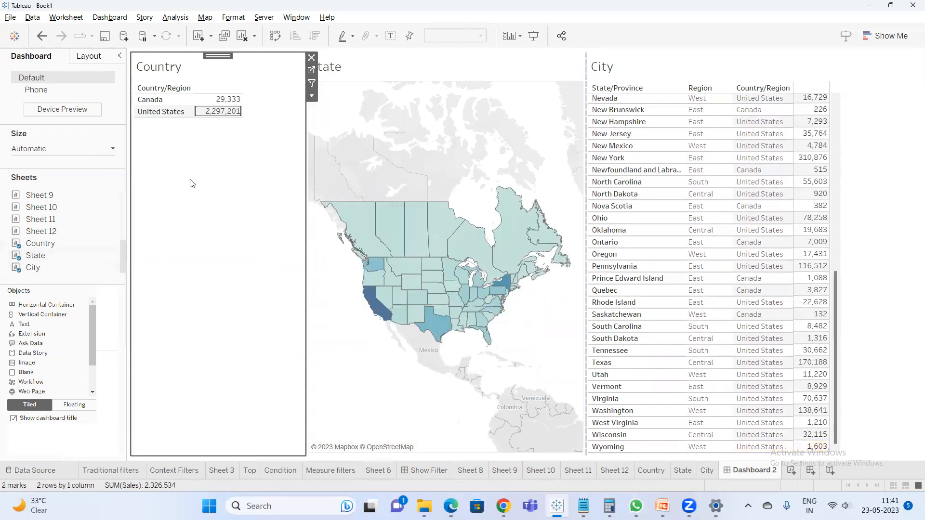
- Remove the Country to State and State to City highlight actions from the workbook's actions
{"action": "left_click", "coordinate": [61, 19]}
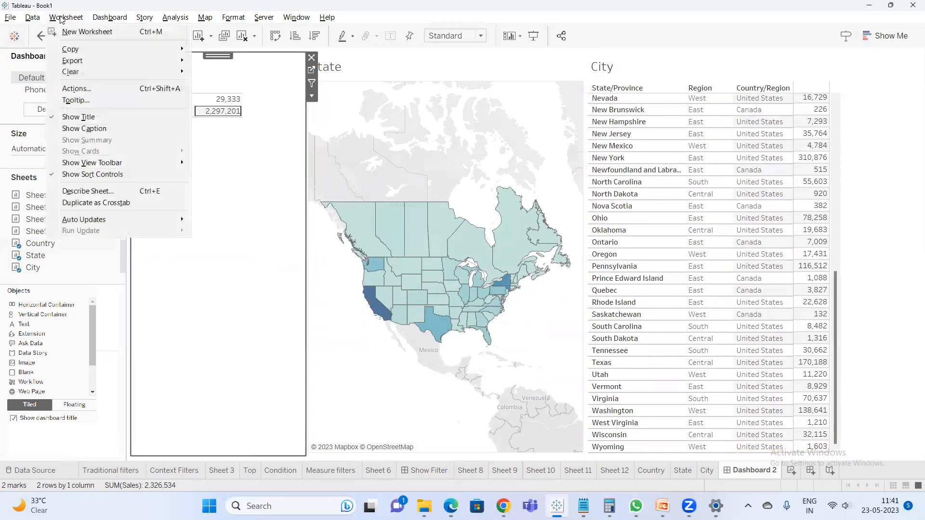
{"action": "left_click", "coordinate": [98, 89]}
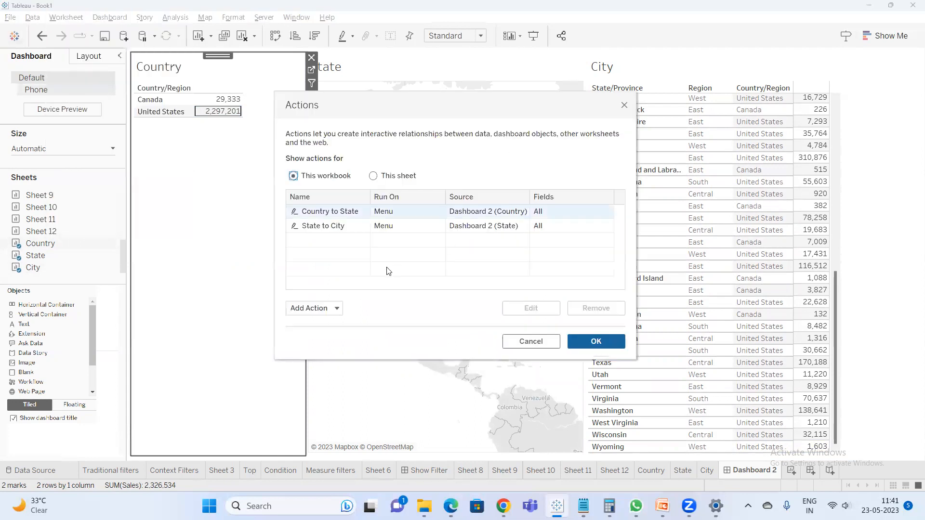
{"action": "left_click", "coordinate": [337, 310]}
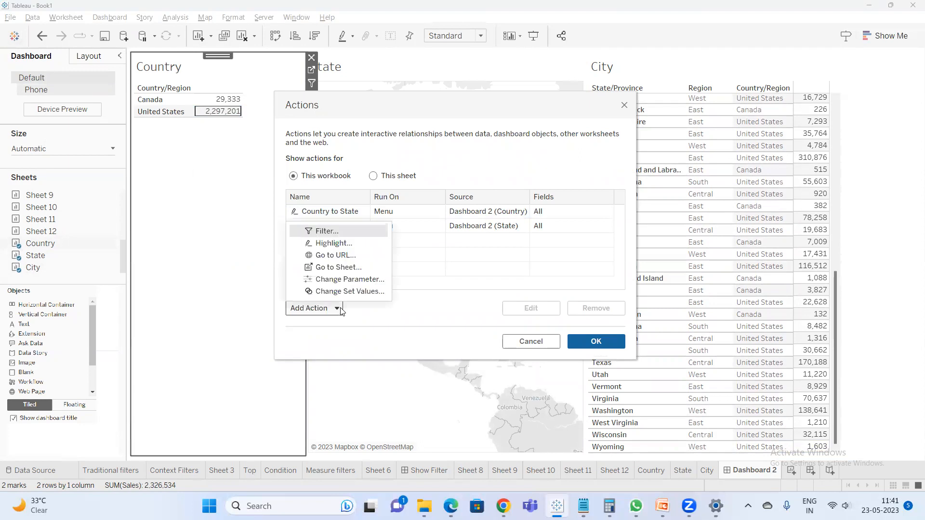
{"action": "left_click", "coordinate": [413, 308]}
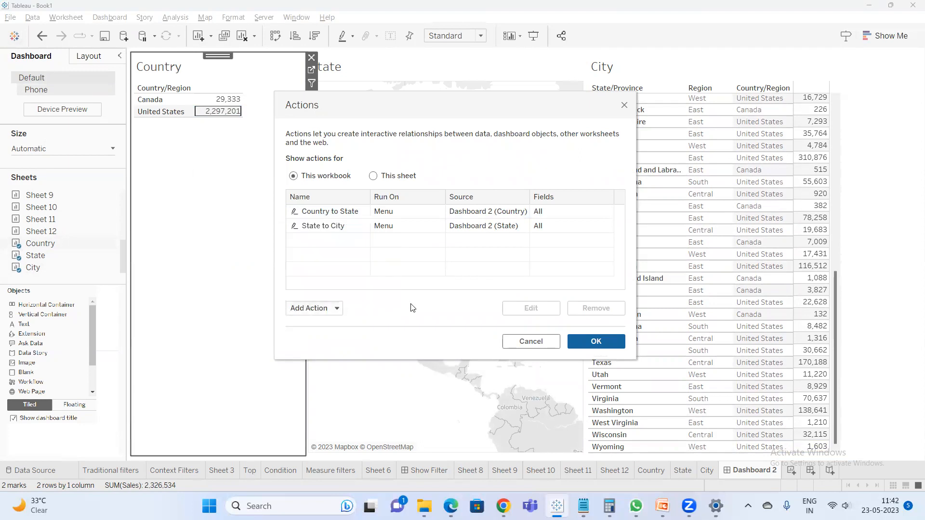
{"action": "left_click", "coordinate": [358, 211]}
{"action": "left_click", "coordinate": [608, 312]}
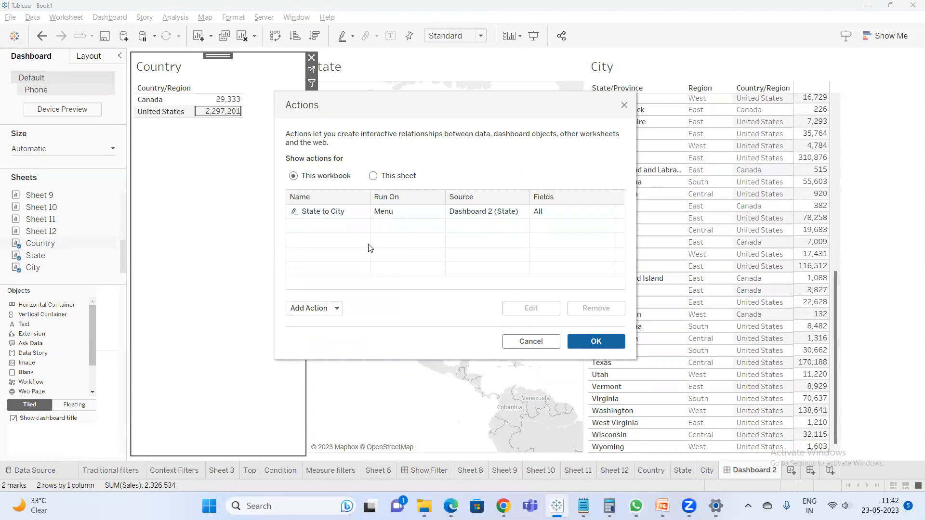
{"action": "left_click", "coordinate": [340, 212]}
{"action": "left_click", "coordinate": [595, 308]}
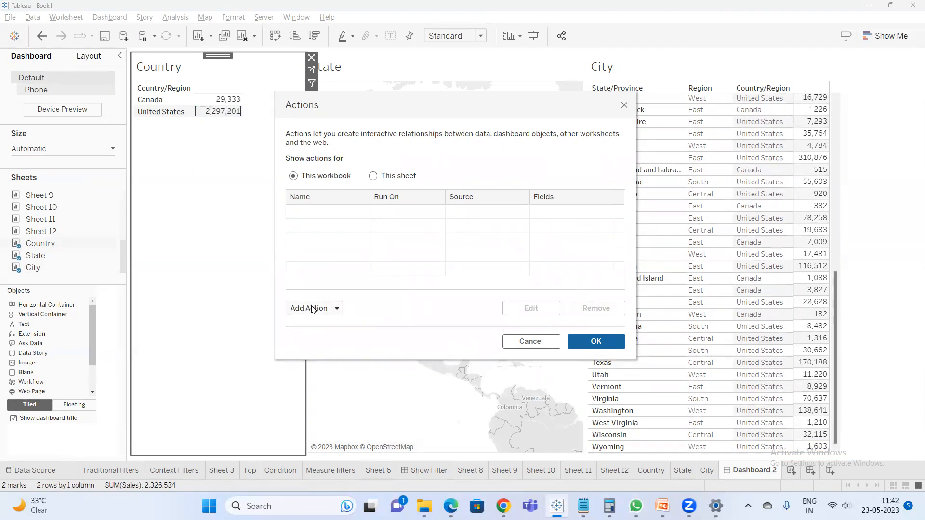
- Add a URL action with Dashboard 2 as its source, set to run on Select
{"action": "left_click", "coordinate": [336, 310]}
{"action": "left_click", "coordinate": [340, 255]}
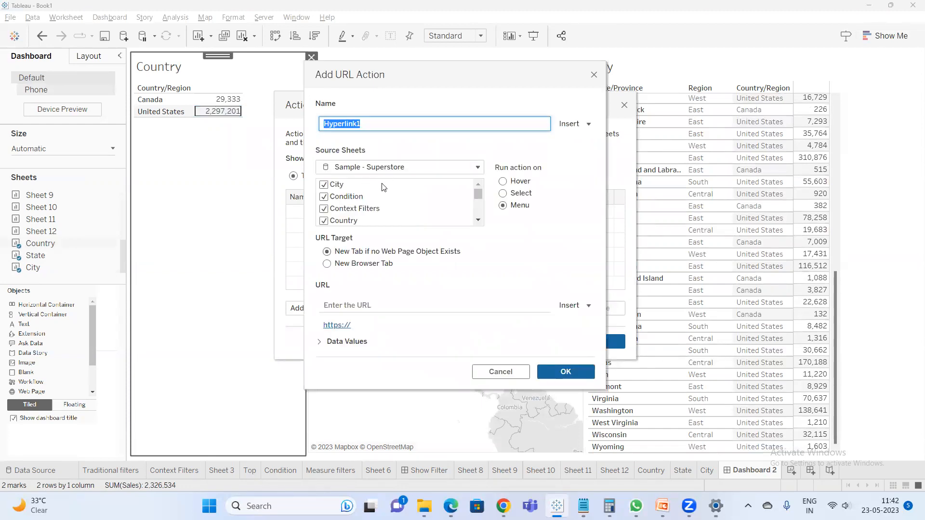
{"action": "left_click", "coordinate": [444, 168]}
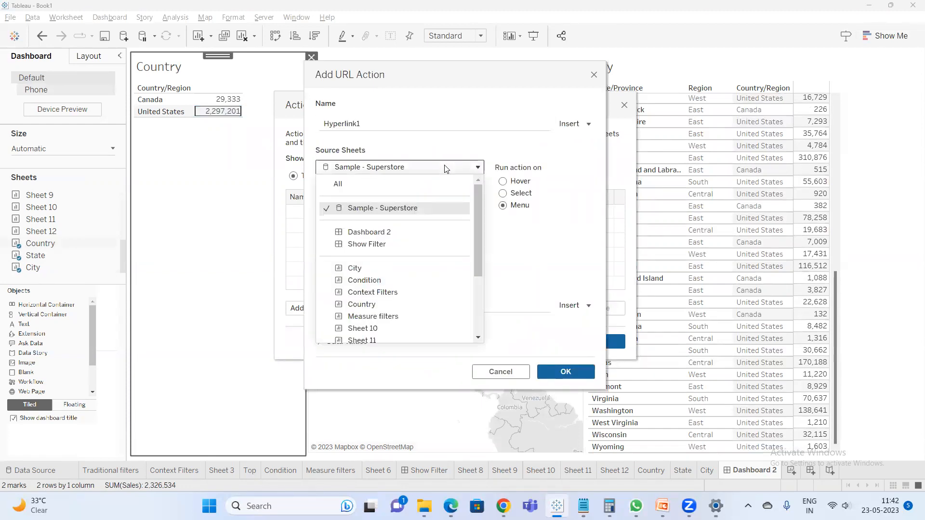
{"action": "left_click", "coordinate": [400, 236]}
{"action": "left_click_drag", "start_coordinate": [364, 187], "coordinate": [362, 211]}
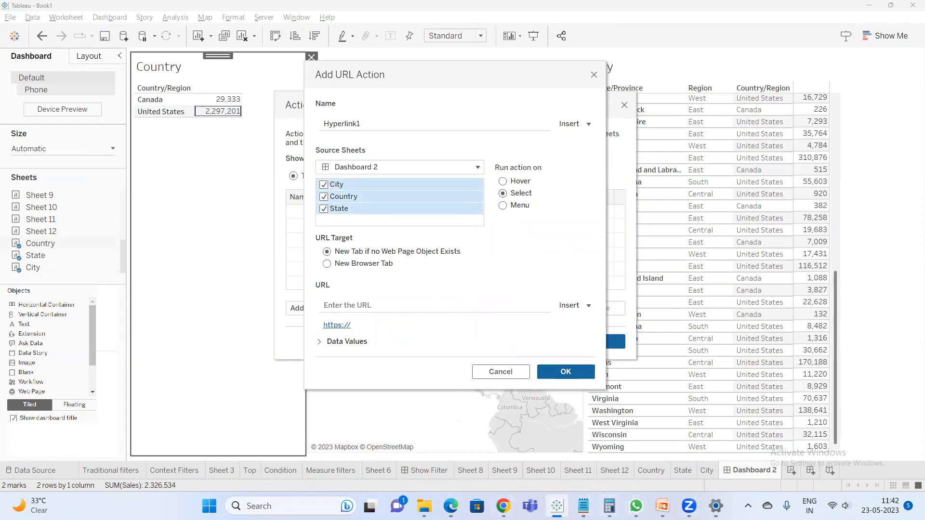
- Switch to Chrome, search for wikipedia, open the Wikipedia home page and return to the search results
{"action": "mouse_move", "coordinate": [503, 506]}
{"action": "left_click", "coordinate": [503, 433]}
{"action": "left_click", "coordinate": [188, 36]}
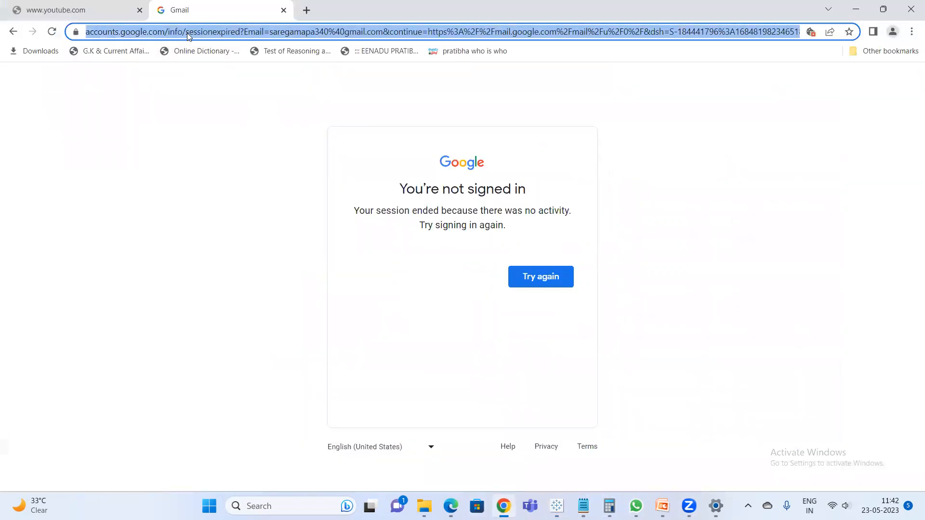
{"action": "type", "text": "wikip"}
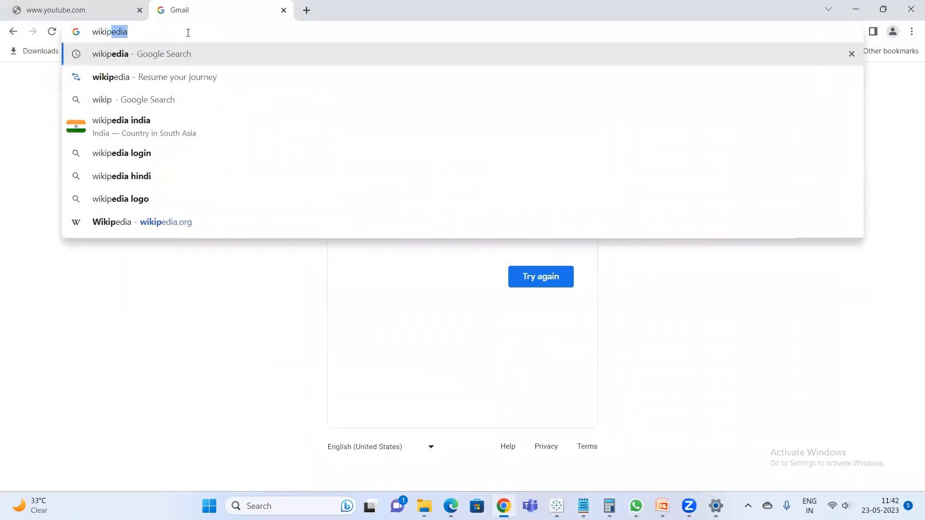
{"action": "key", "text": "Return"}
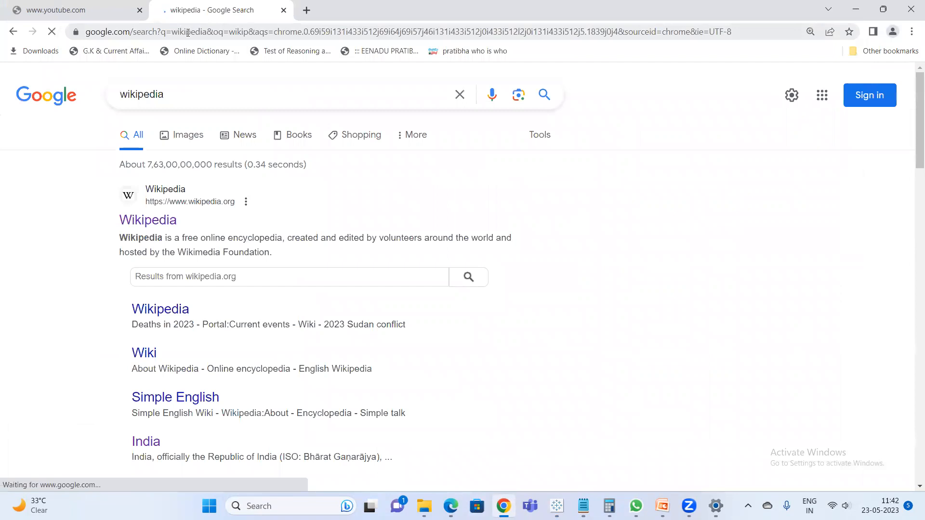
{"action": "left_click", "coordinate": [129, 222]}
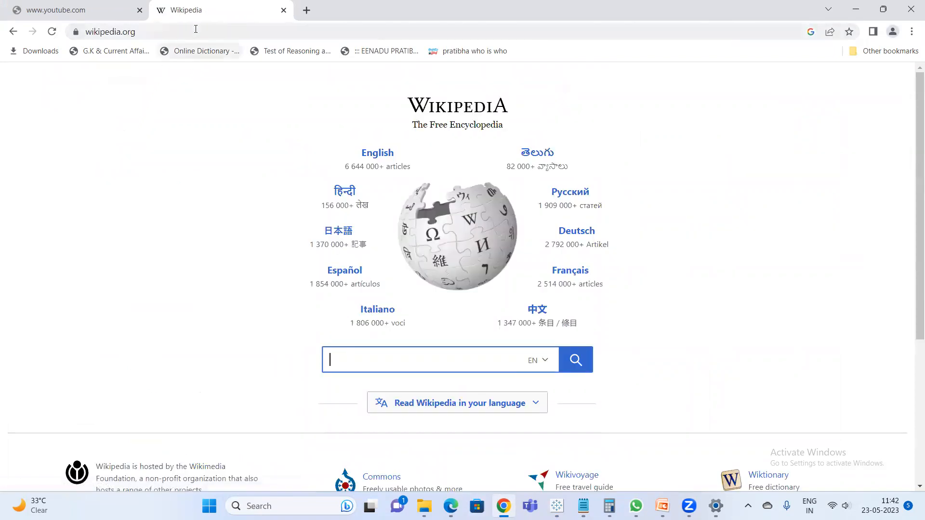
{"action": "left_click", "coordinate": [13, 31]}
- Search for wikipedia india, open the India article on Wikipedia and copy its web address
{"action": "left_click", "coordinate": [163, 33]}
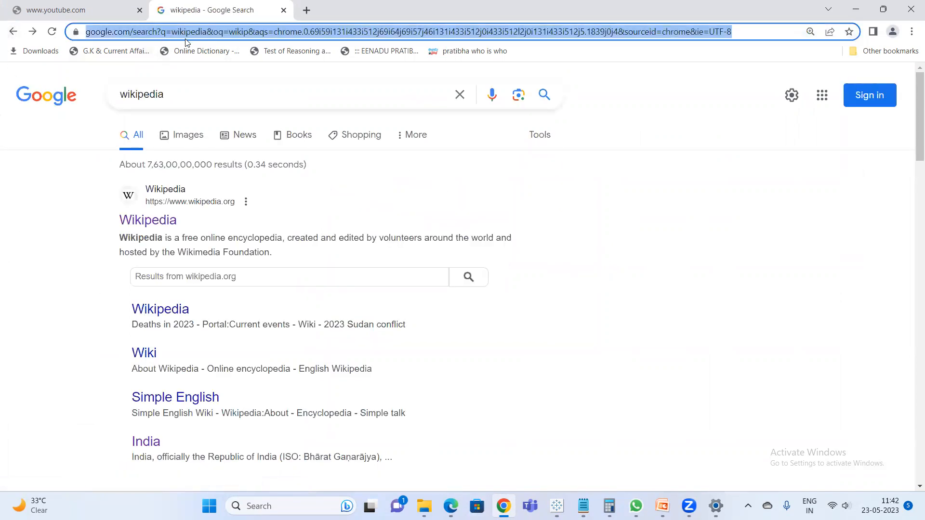
{"action": "left_click", "coordinate": [200, 91]}
{"action": "type", "text": "india"}
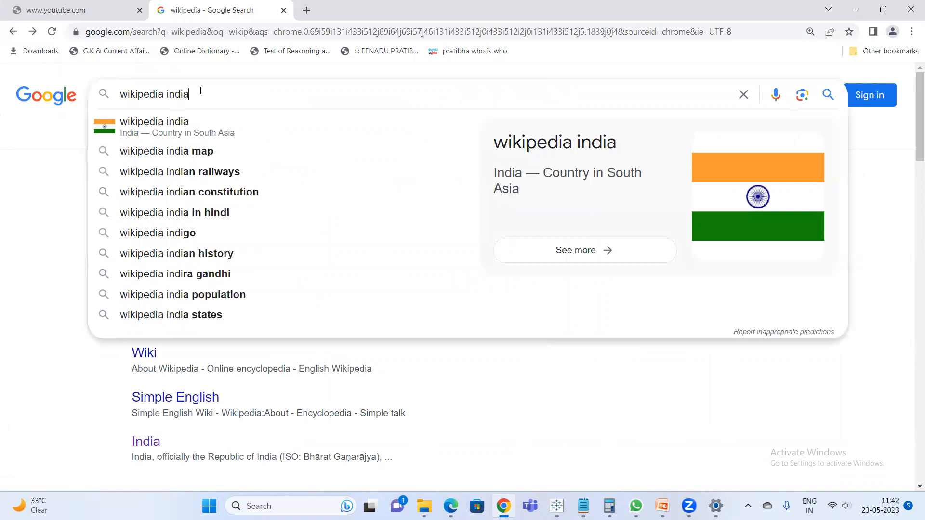
{"action": "key", "text": "Return"}
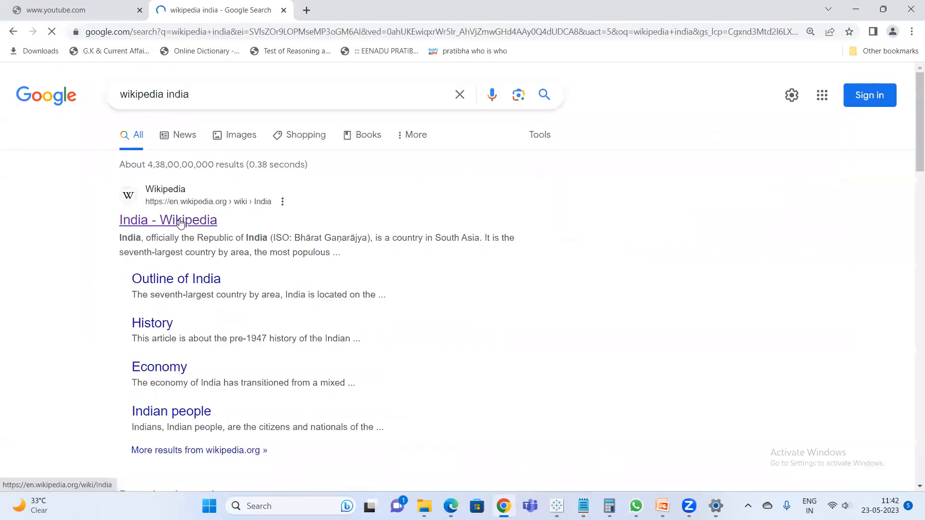
{"action": "left_click", "coordinate": [180, 222]}
{"action": "left_click", "coordinate": [173, 32]}
{"action": "key", "text": "ctrl+c"}
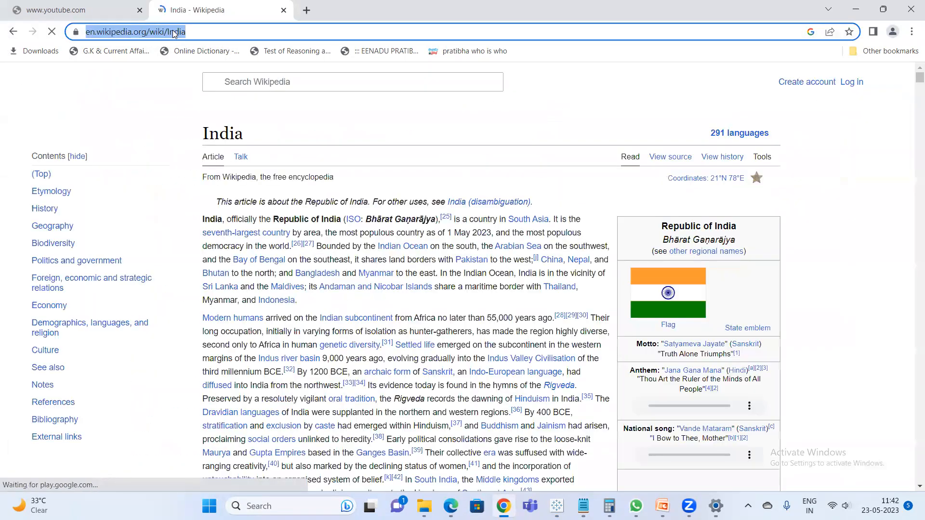
{"action": "left_click", "coordinate": [556, 505]}
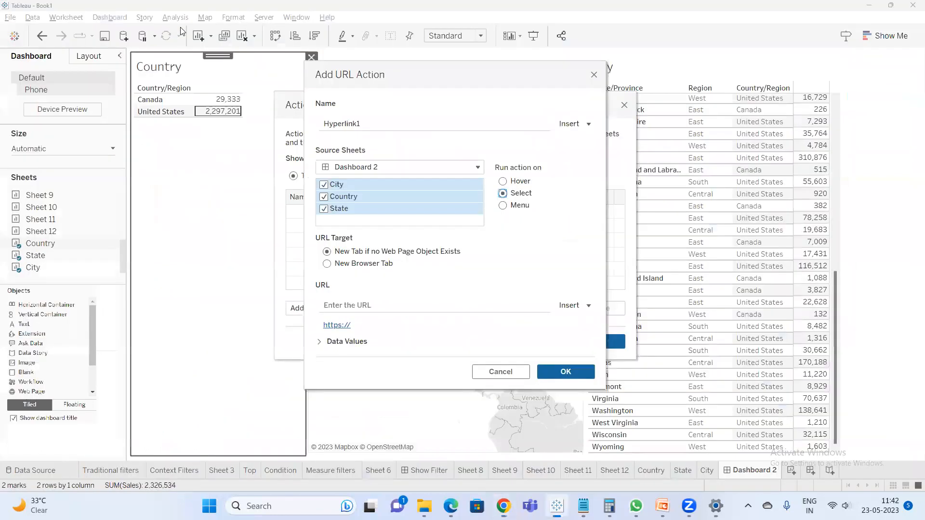
{"action": "left_click", "coordinate": [409, 299]}
{"action": "key", "text": "ctrl+v"}
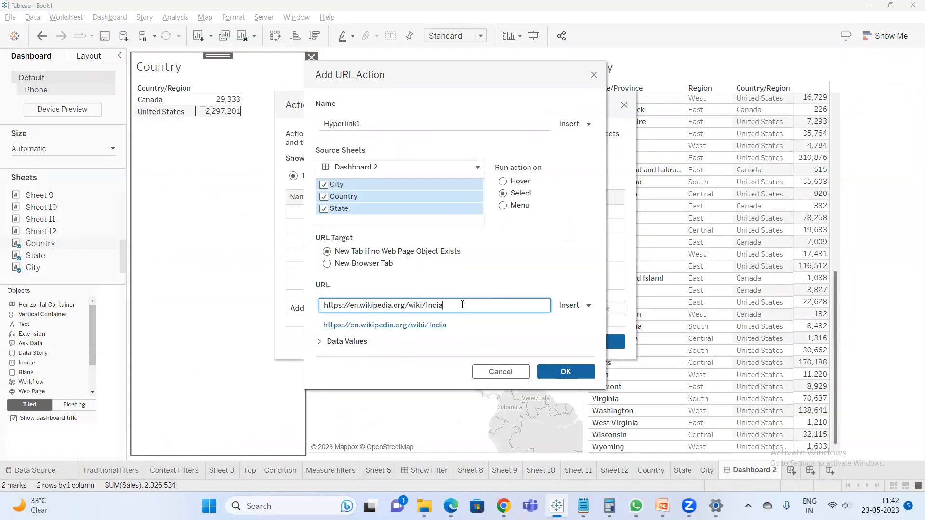
{"action": "left_click_drag", "start_coordinate": [440, 304], "coordinate": [426, 304]}
{"action": "key", "text": "BackSpace"}
- Limit the URL action's source sheets to Country only
{"action": "left_click", "coordinate": [580, 305]}
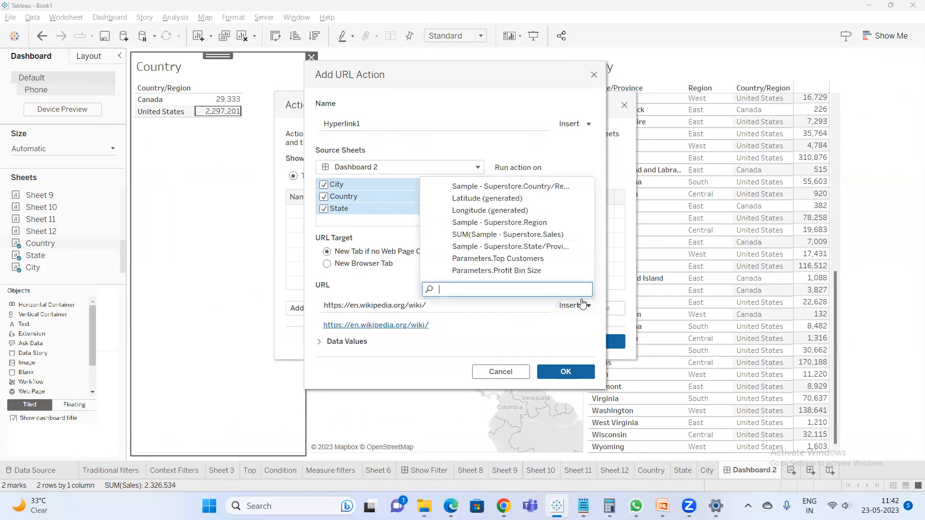
{"action": "left_click", "coordinate": [411, 286]}
{"action": "left_click_drag", "start_coordinate": [366, 182], "coordinate": [367, 205]}
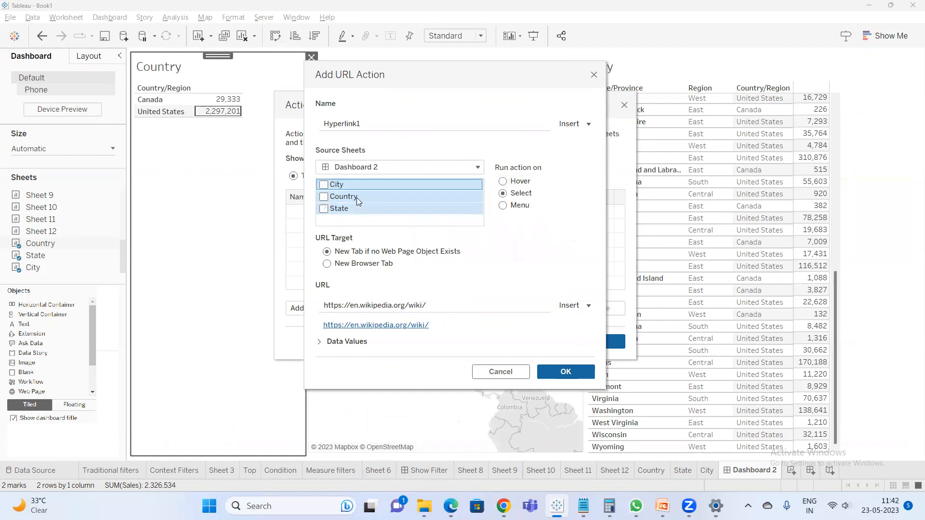
{"action": "left_click", "coordinate": [356, 197]}
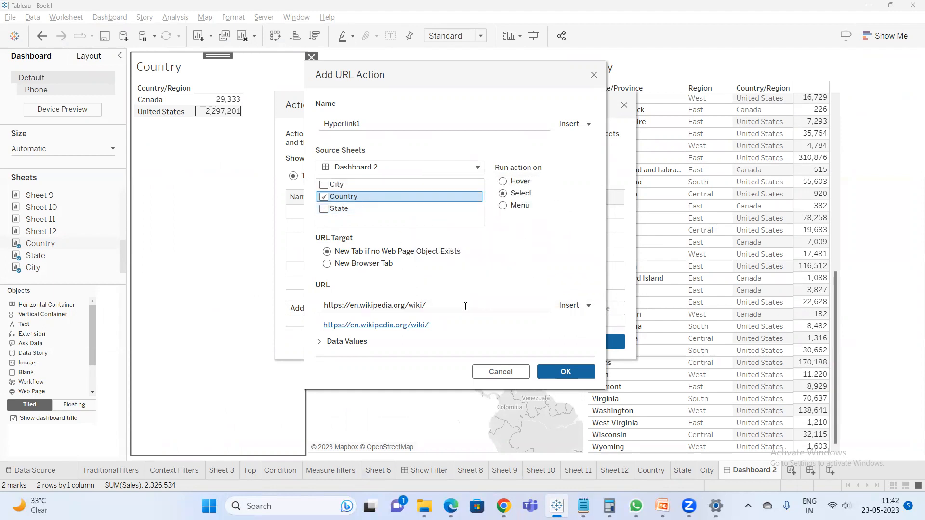
- Append the Country/Region field to the URL and save the action under the name Country
{"action": "left_click", "coordinate": [497, 307]}
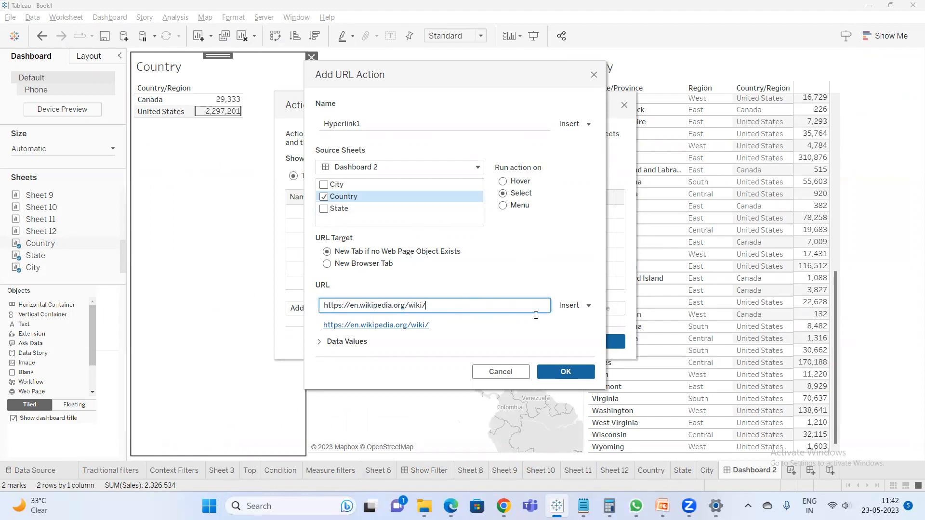
{"action": "left_click", "coordinate": [589, 307]}
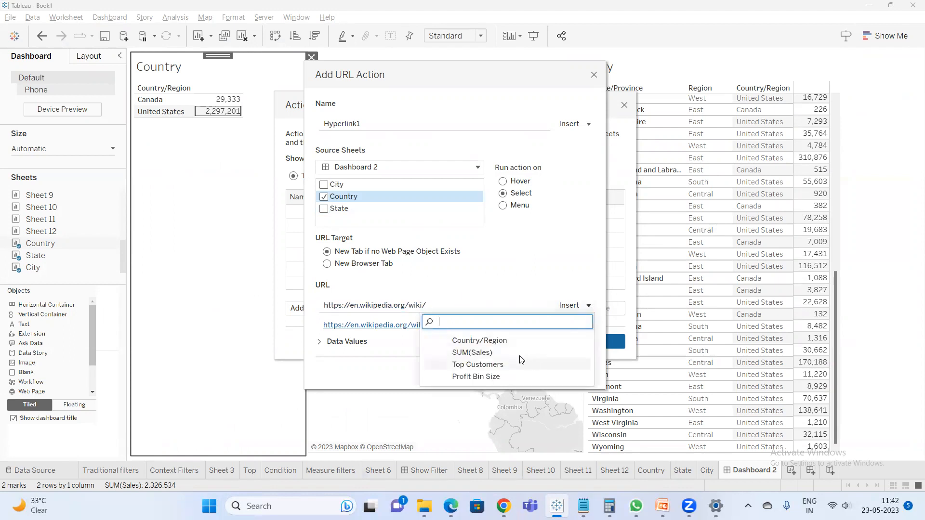
{"action": "left_click", "coordinate": [461, 341]}
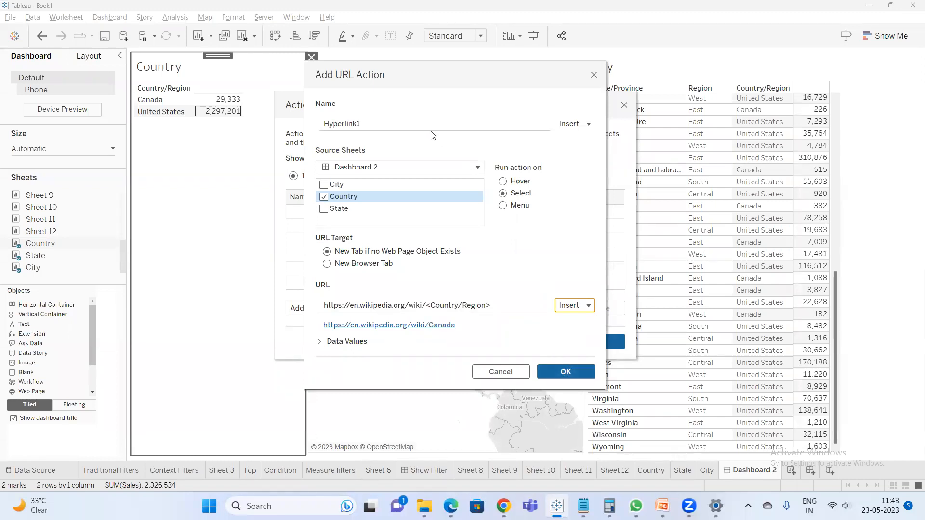
{"action": "double_click", "coordinate": [413, 126]}
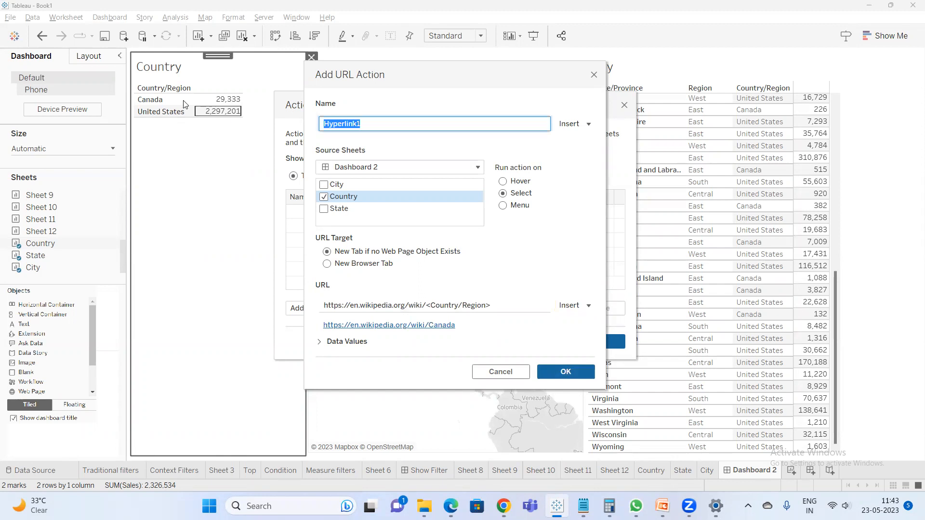
{"action": "type", "text": "Countr"}
{"action": "left_click", "coordinate": [561, 372]}
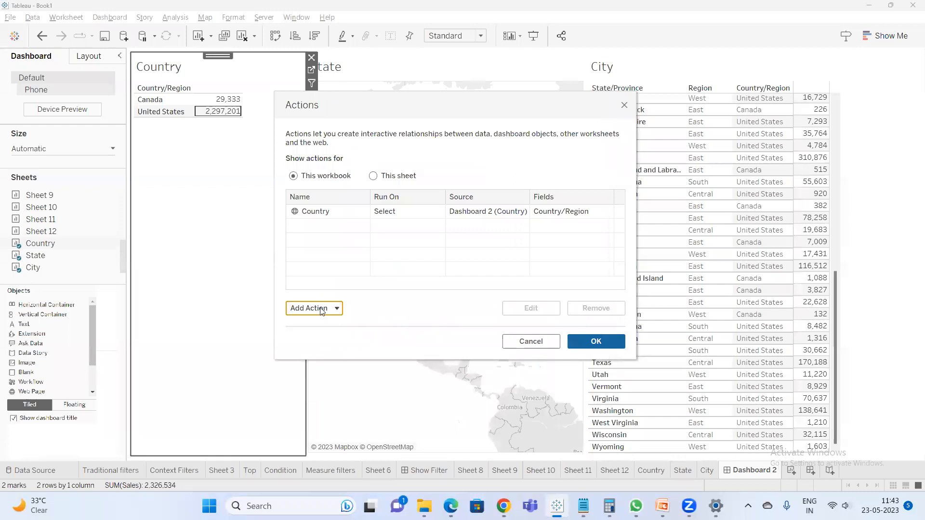
- Add a URL action named State that runs on Select from only the State sheet of Dashboard 2
{"action": "left_click", "coordinate": [322, 310]}
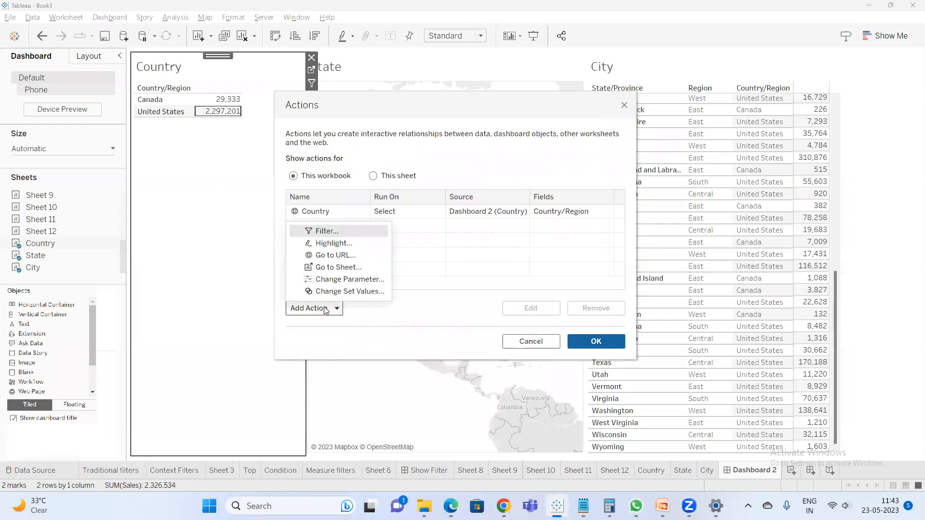
{"action": "left_click", "coordinate": [340, 255]}
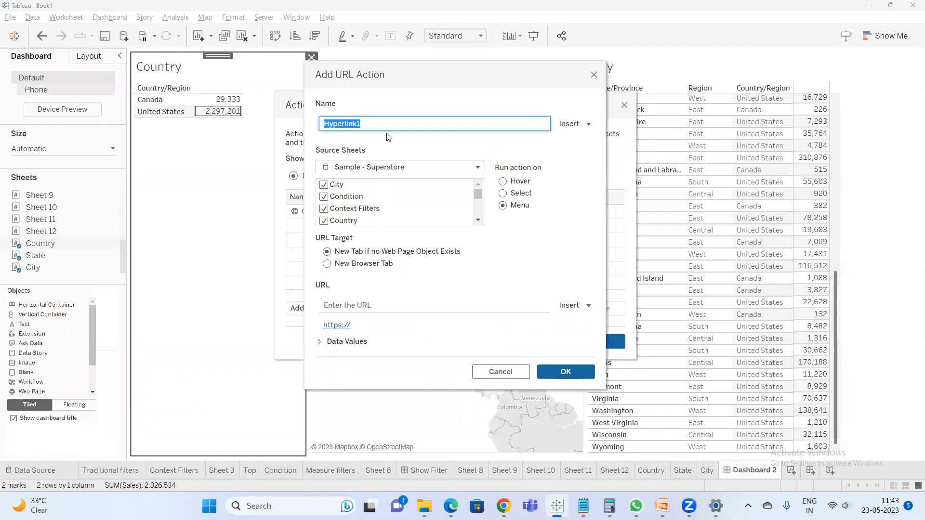
{"action": "type", "text": "State"}
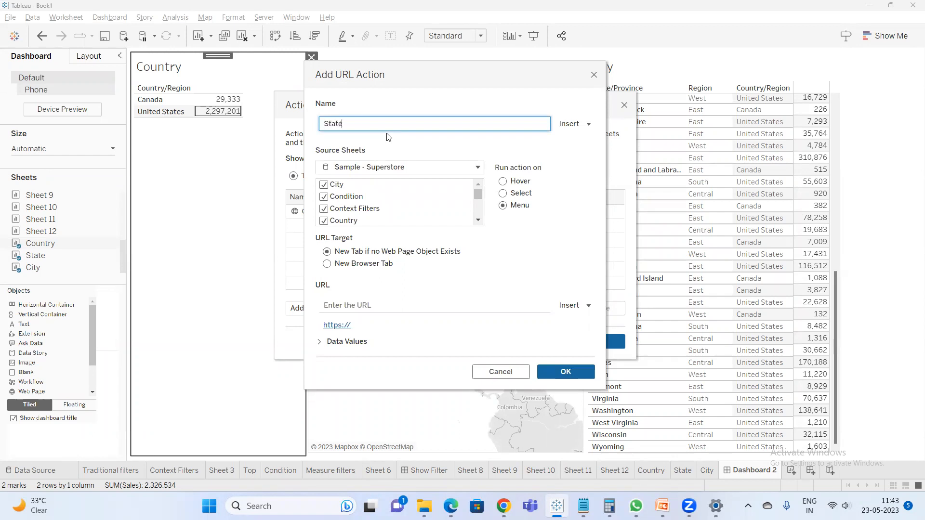
{"action": "left_click", "coordinate": [392, 169]}
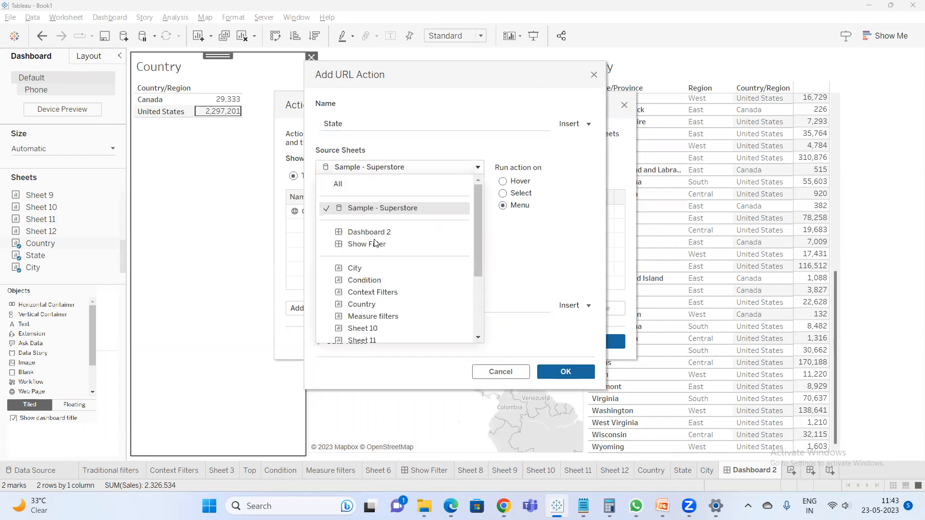
{"action": "left_click", "coordinate": [377, 233]}
{"action": "left_click_drag", "start_coordinate": [347, 185], "coordinate": [347, 213]}
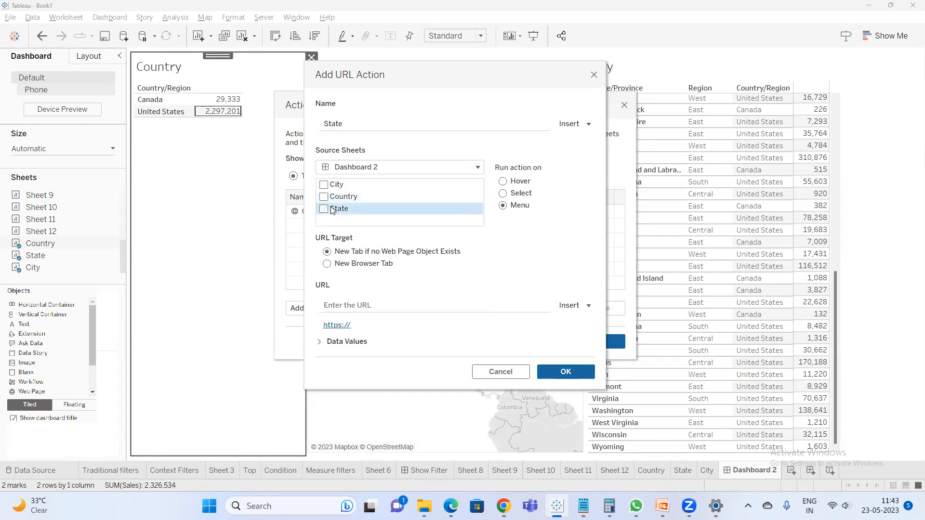
{"action": "left_click", "coordinate": [504, 193]}
{"action": "left_click", "coordinate": [359, 305]}
{"action": "key", "text": "ctrl+v"}
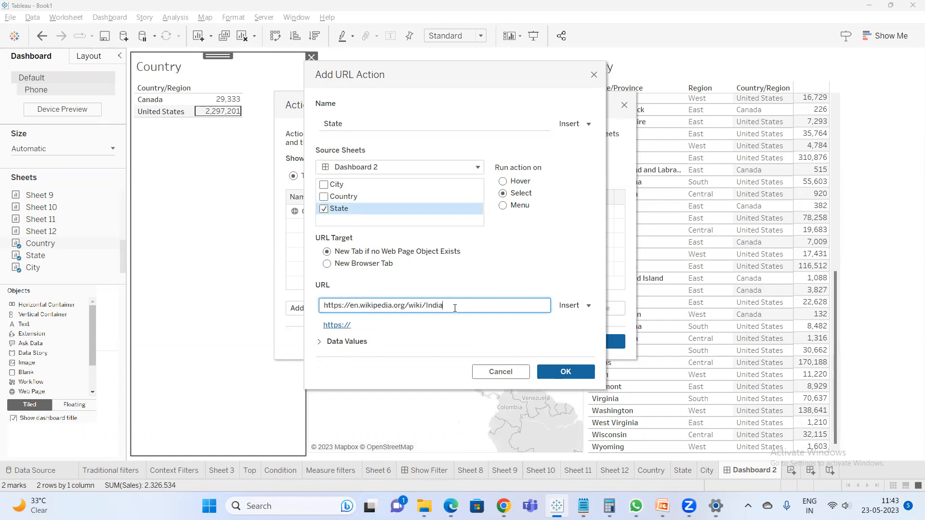
{"action": "left_click_drag", "start_coordinate": [428, 304], "coordinate": [426, 304]}
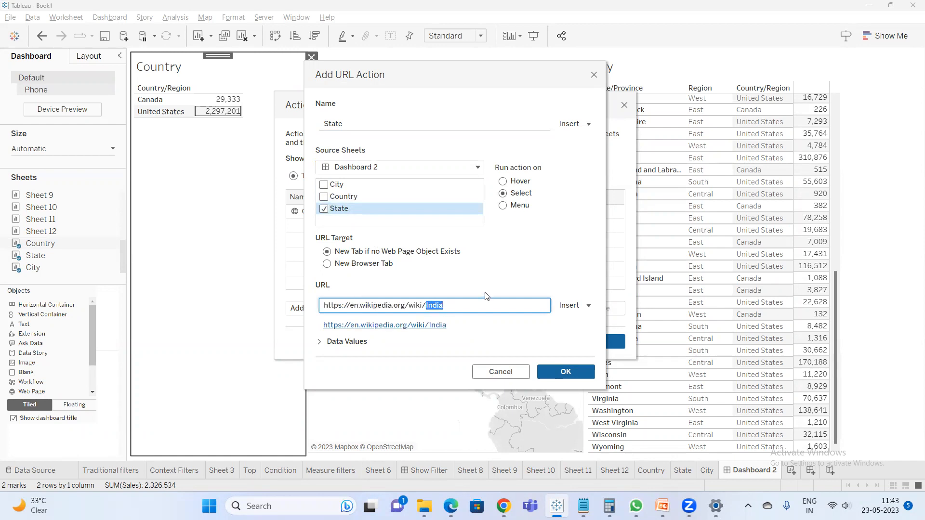
{"action": "key", "text": "BackSpace"}
{"action": "left_click", "coordinate": [588, 305]}
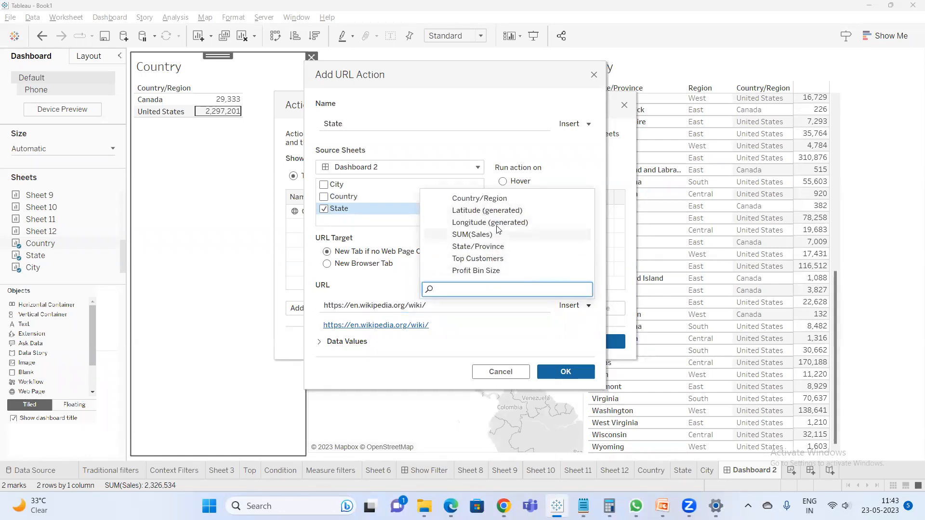
{"action": "left_click", "coordinate": [491, 247]}
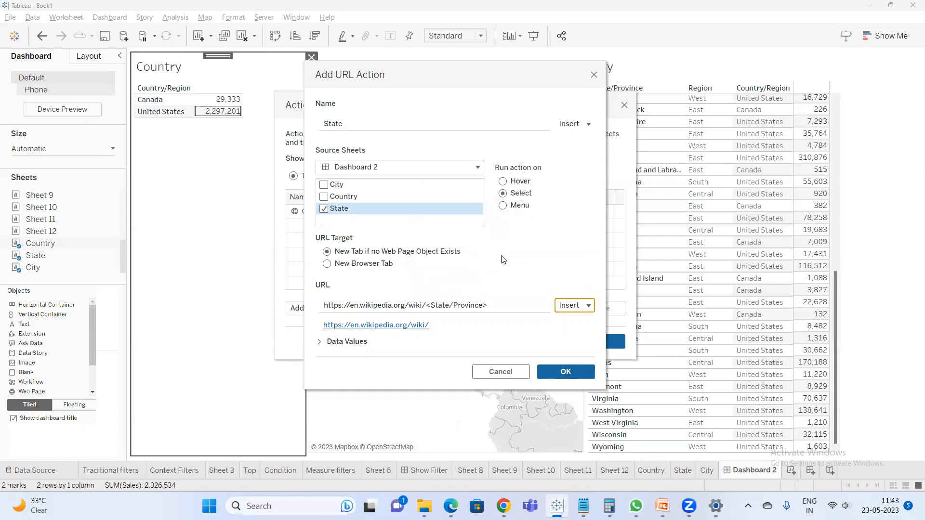
{"action": "left_click", "coordinate": [564, 373]}
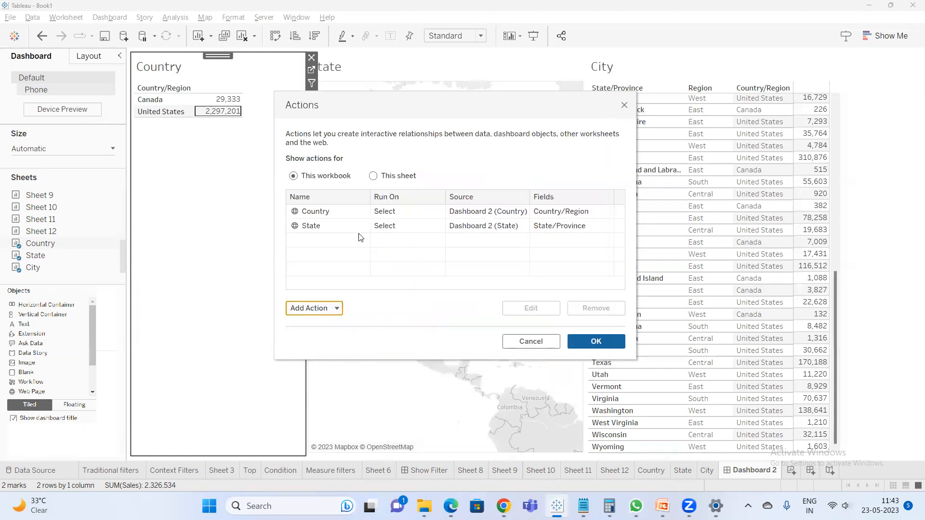
- Add another URL action whose source is only the City sheet of Dashboard 2
{"action": "left_click", "coordinate": [331, 306]}
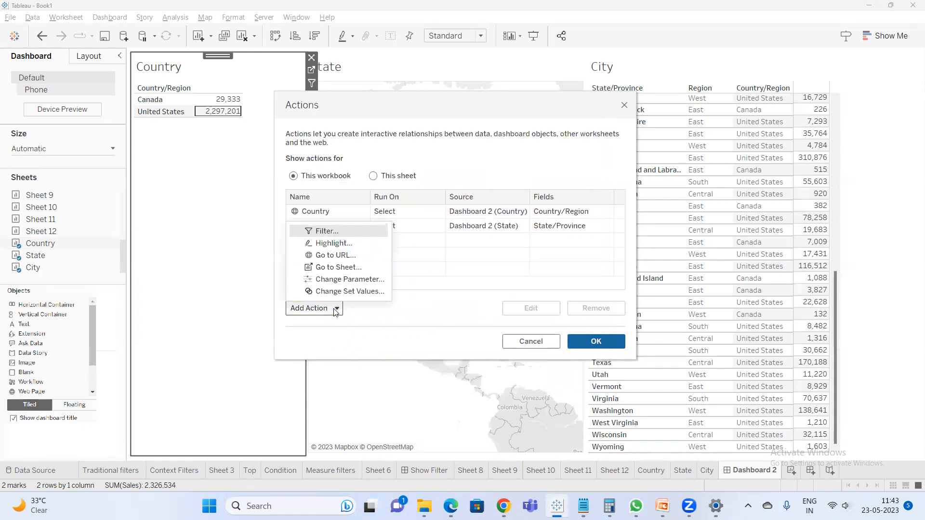
{"action": "left_click", "coordinate": [350, 255]}
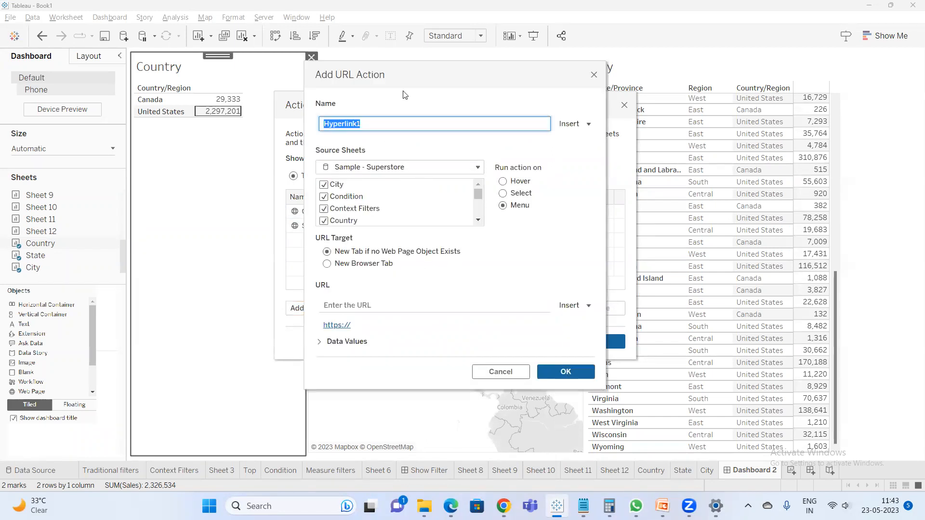
{"action": "left_click", "coordinate": [404, 169]}
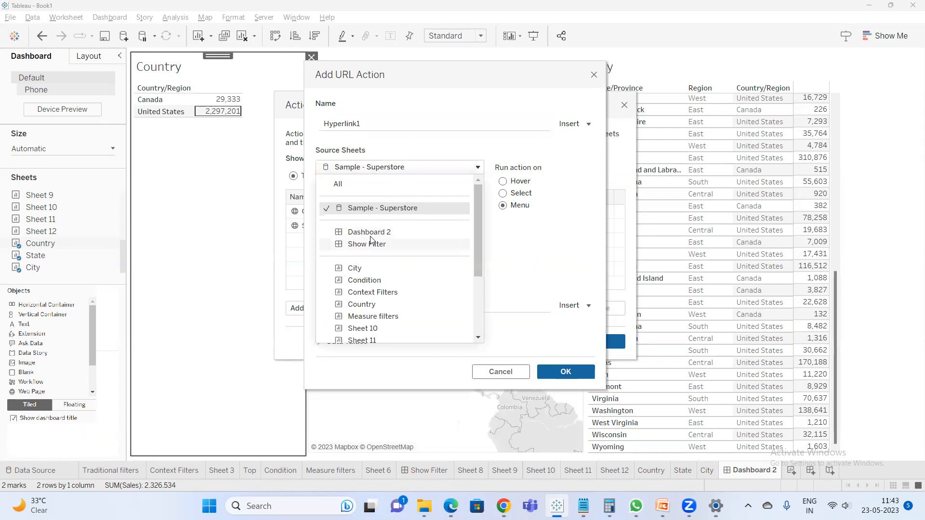
{"action": "left_click", "coordinate": [395, 233]}
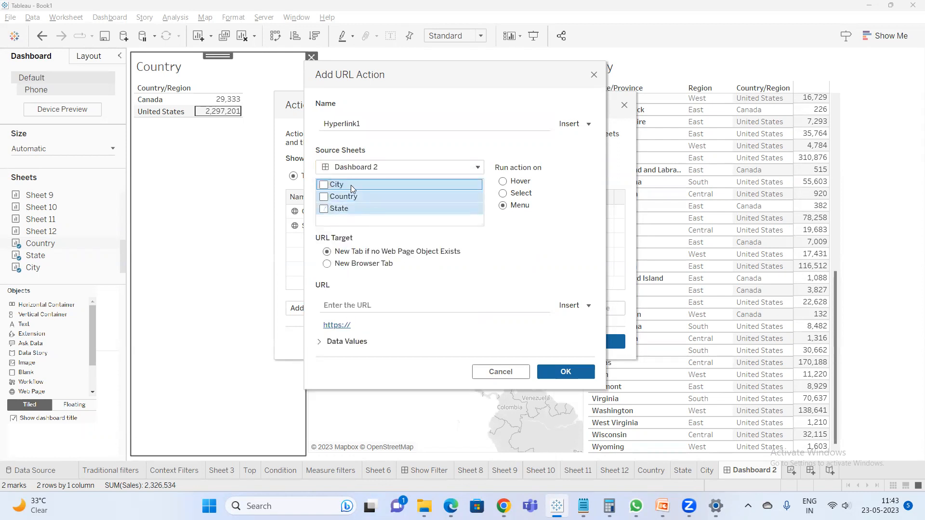
{"action": "left_click", "coordinate": [351, 185]}
{"action": "left_click", "coordinate": [388, 303]}
{"action": "type", "text": "https://en.wikipedia.org/wiki/India"}
{"action": "left_click_drag", "start_coordinate": [448, 306], "coordinate": [424, 306]}
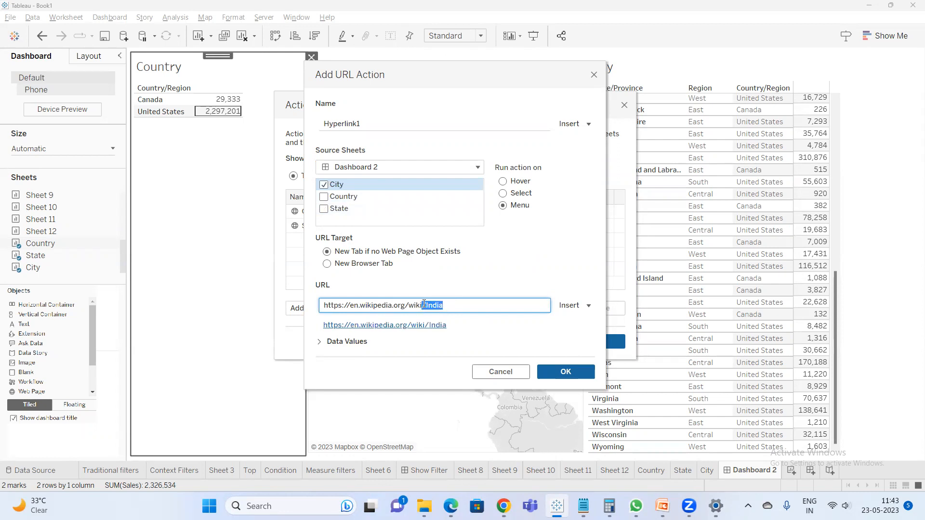
{"action": "key", "text": "BackSpace"}
{"action": "left_click", "coordinate": [569, 307]}
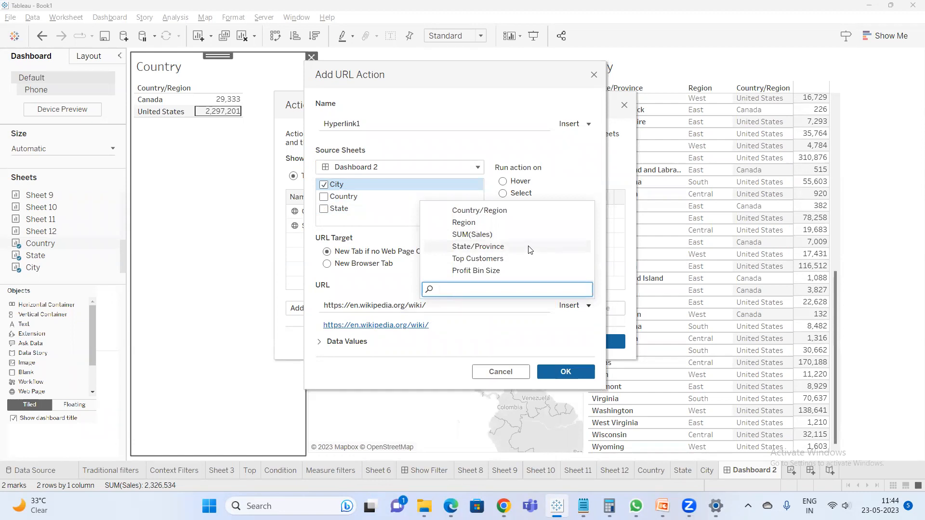
{"action": "left_click", "coordinate": [592, 198]}
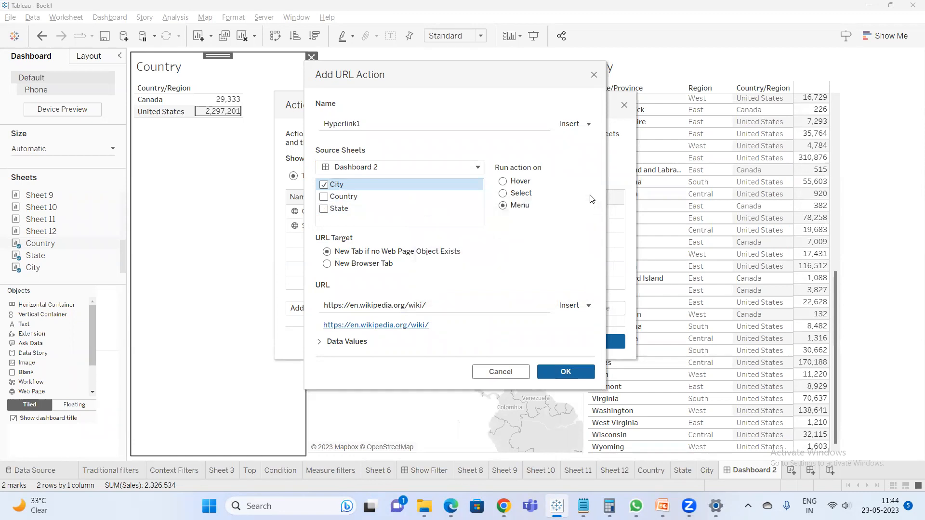
{"action": "left_click", "coordinate": [565, 371]}
{"action": "left_click", "coordinate": [594, 342]}
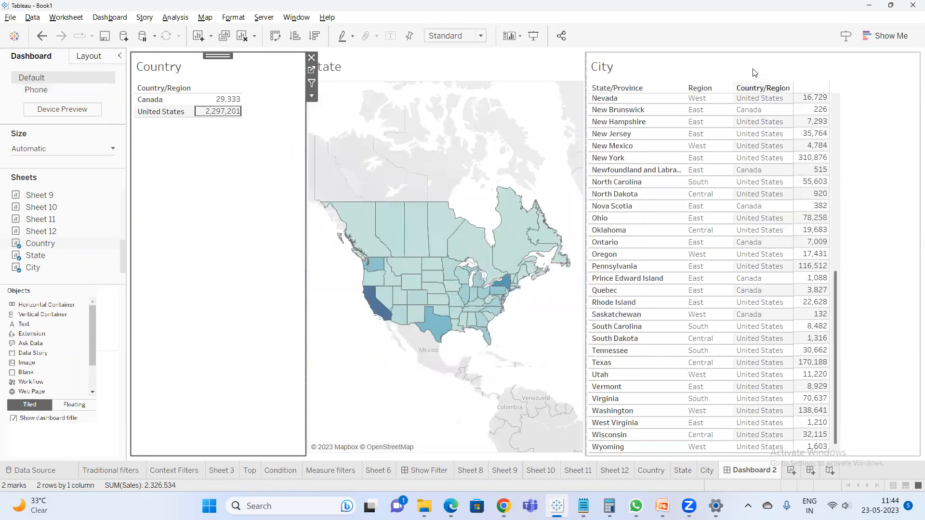
- Open the City worksheet and remove Region and Country/Region from its rows
{"action": "left_click", "coordinate": [580, 74]}
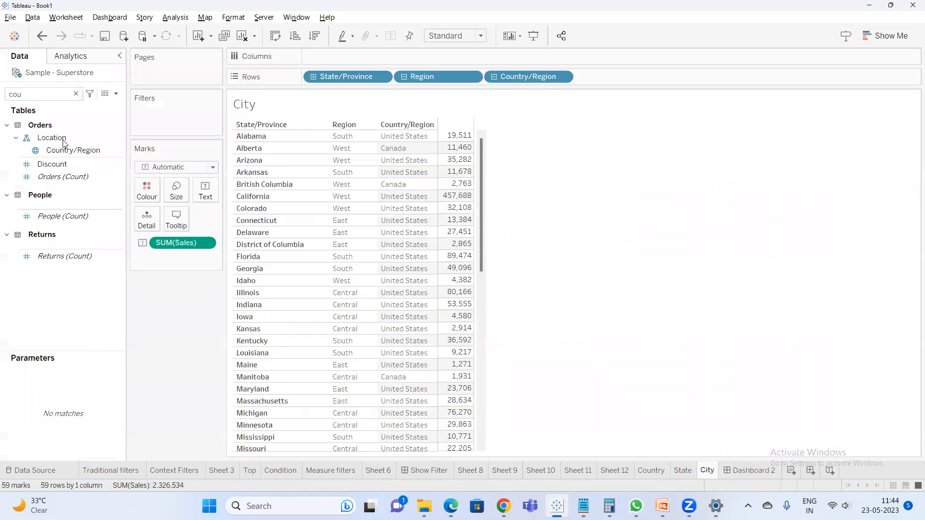
{"action": "left_click_drag", "start_coordinate": [435, 80], "coordinate": [505, 132]}
{"action": "left_click_drag", "start_coordinate": [479, 81], "coordinate": [548, 177]}
- Find the City field in the data and add it to the rows after State/Province
{"action": "left_click", "coordinate": [57, 99]}
{"action": "key", "text": "BackSpace"}
{"action": "key", "text": "BackSpace"}
{"action": "key", "text": "BackSpace"}
{"action": "type", "text": "ci"}
{"action": "left_click_drag", "start_coordinate": [79, 153], "coordinate": [474, 82]}
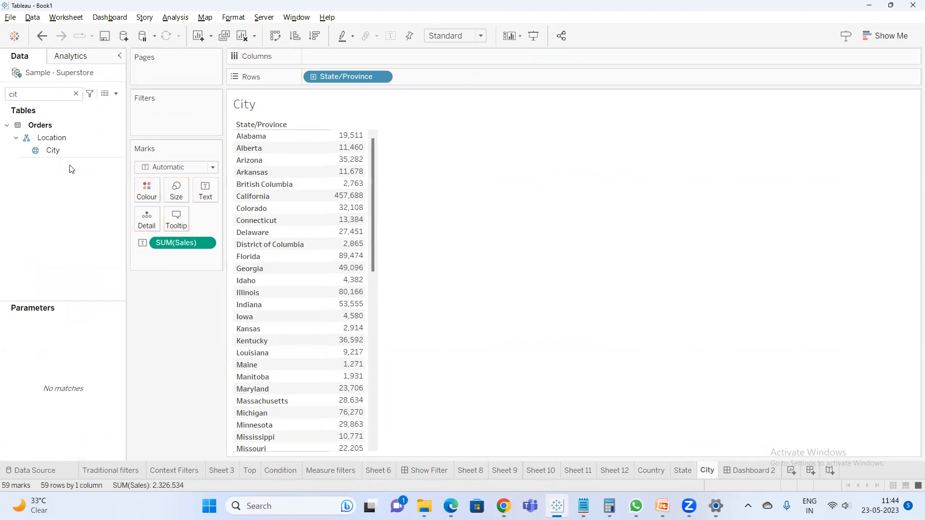
{"action": "left_click_drag", "start_coordinate": [64, 151], "coordinate": [496, 77]}
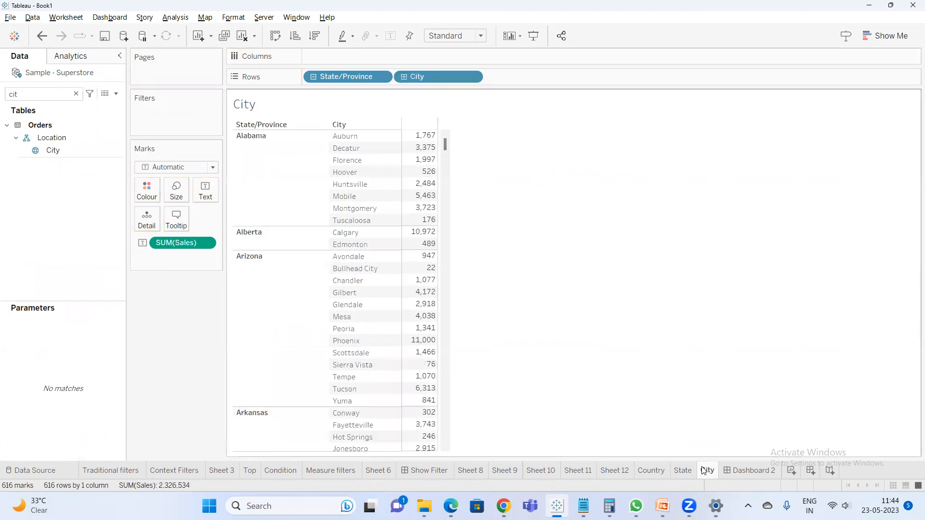
- Return to Dashboard 2 and edit the City sheet's URL action so that it runs on Select
{"action": "left_click", "coordinate": [746, 474]}
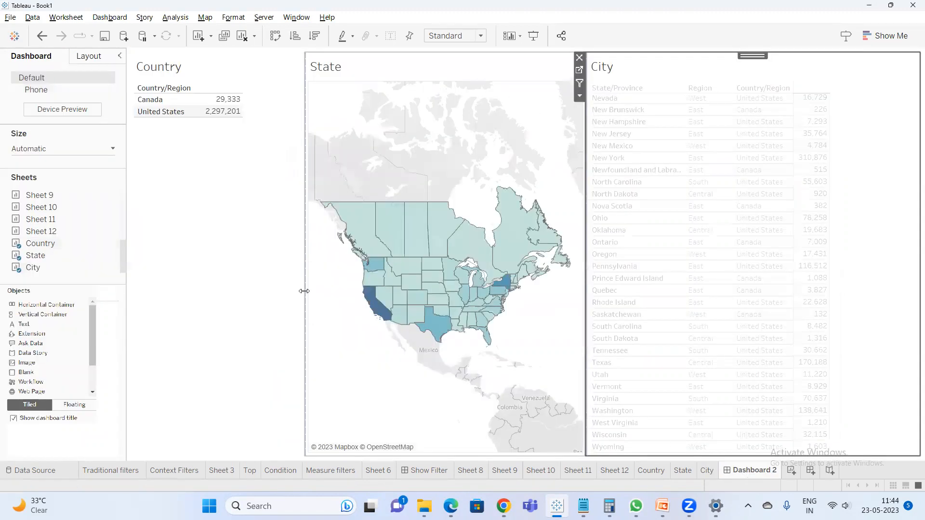
{"action": "left_click", "coordinate": [61, 18]}
{"action": "mouse_move", "coordinate": [95, 18]}
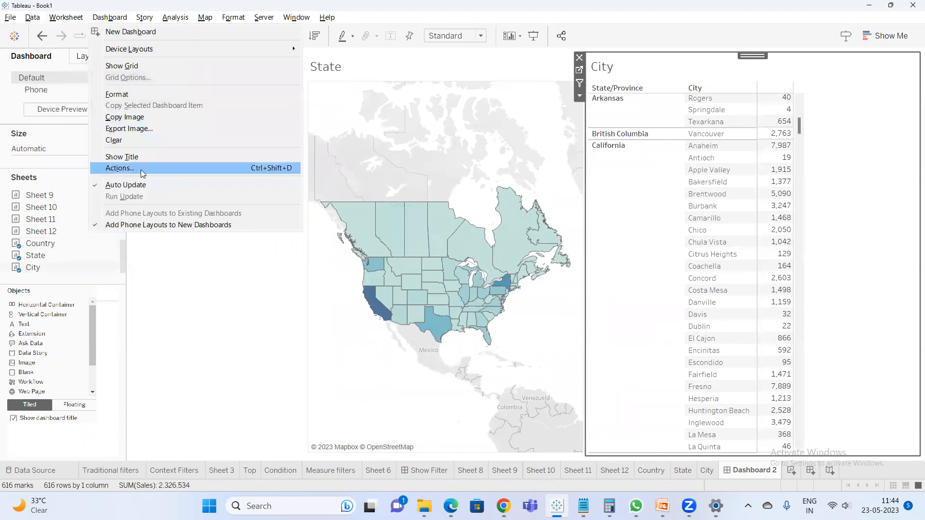
{"action": "left_click", "coordinate": [120, 168]}
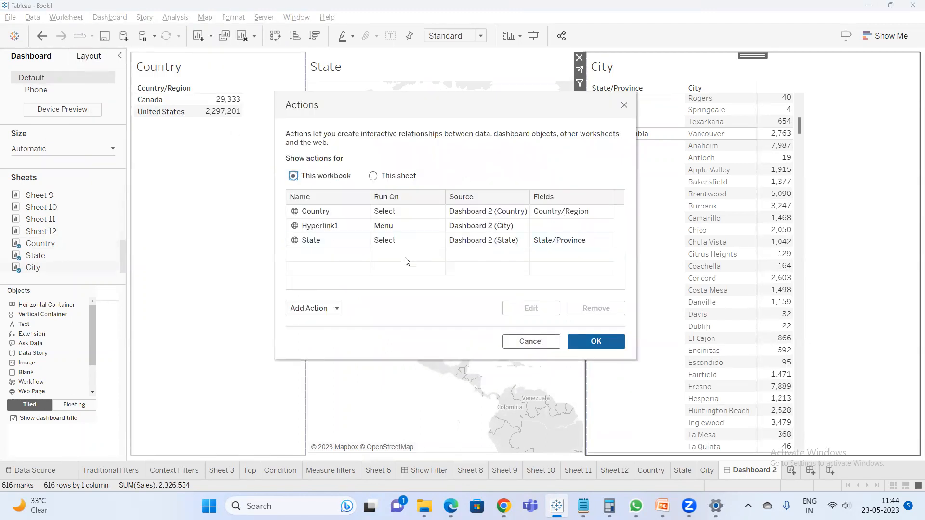
{"action": "left_click", "coordinate": [381, 223]}
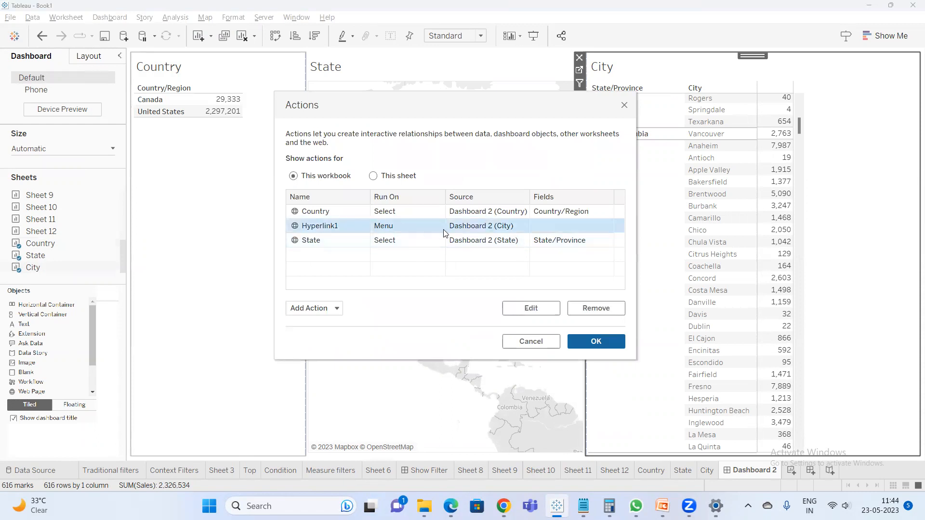
{"action": "double_click", "coordinate": [440, 230]}
{"action": "left_click", "coordinate": [502, 194]}
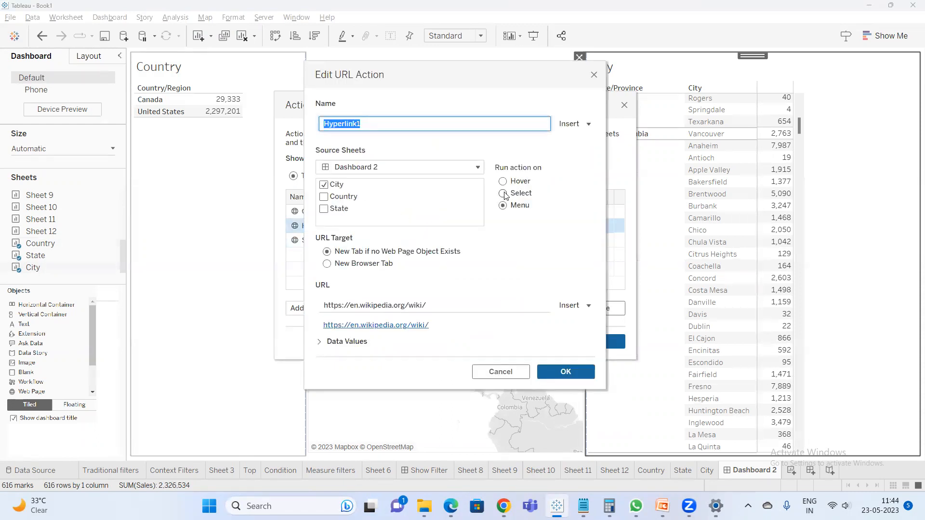
{"action": "left_click", "coordinate": [504, 313]}
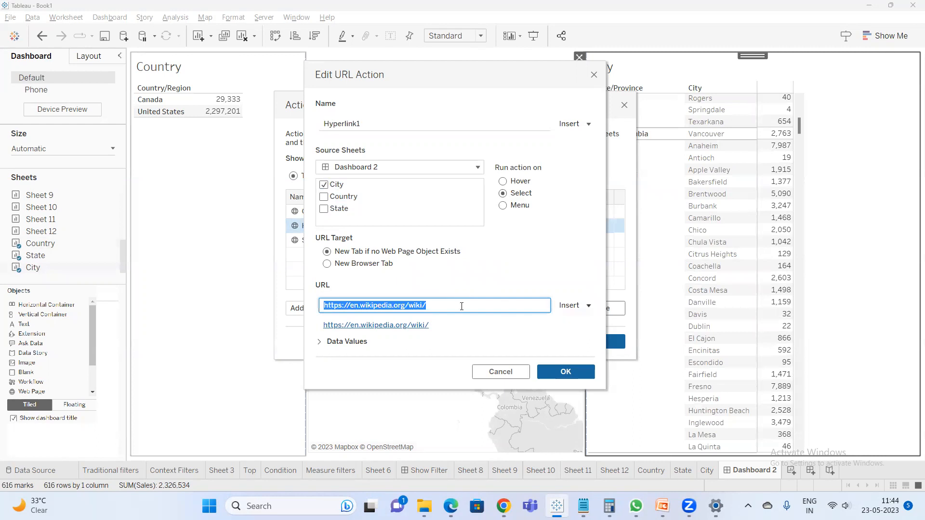
{"action": "left_click", "coordinate": [535, 305]}
{"action": "left_click", "coordinate": [569, 306]}
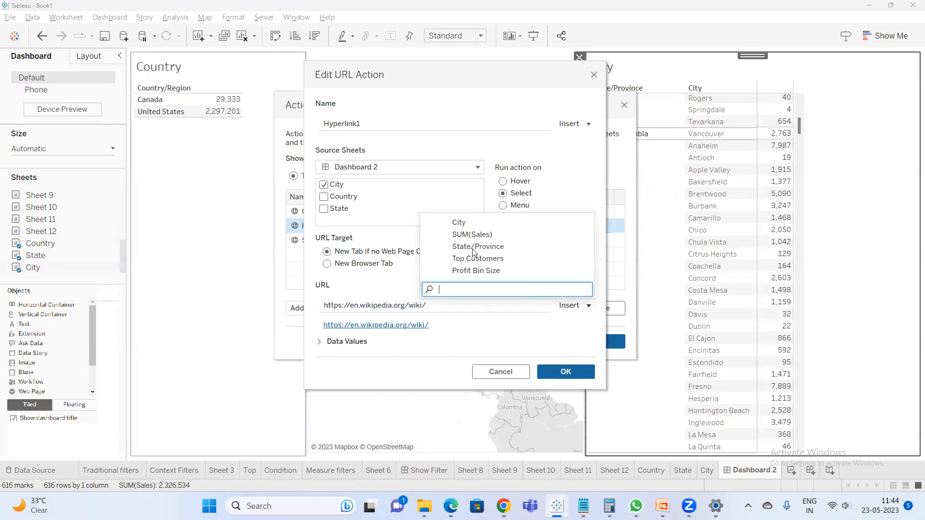
{"action": "left_click", "coordinate": [474, 223]}
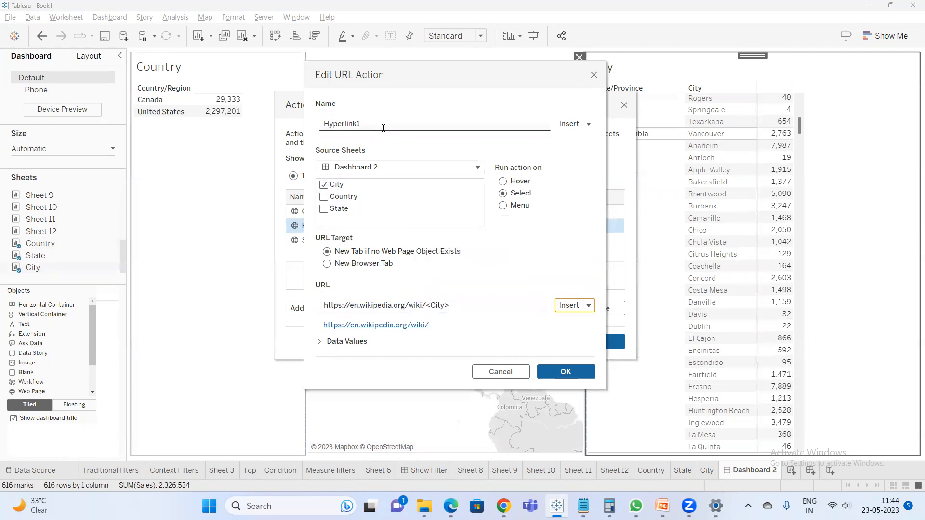
- Rename the URL action as City and save the dashboard actions
{"action": "left_click", "coordinate": [383, 129]}
{"action": "type", "text": "City"}
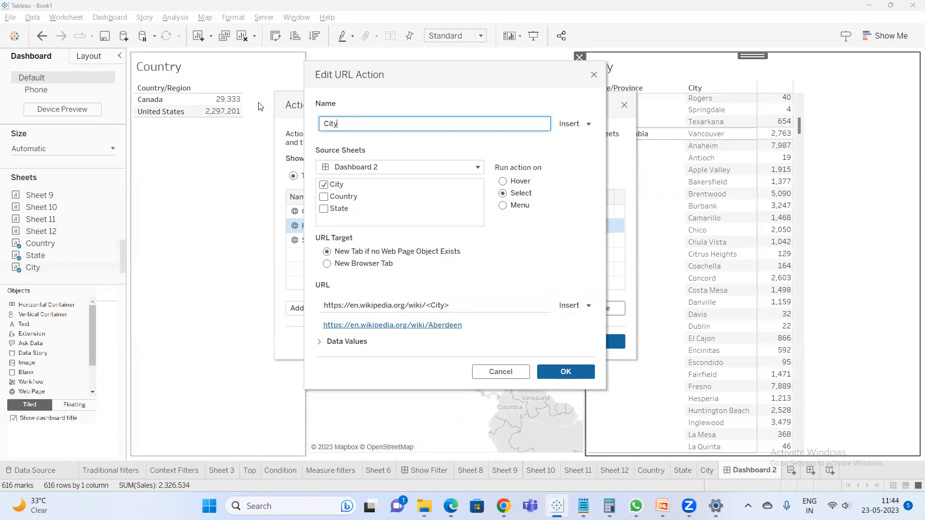
{"action": "left_click", "coordinate": [423, 306]}
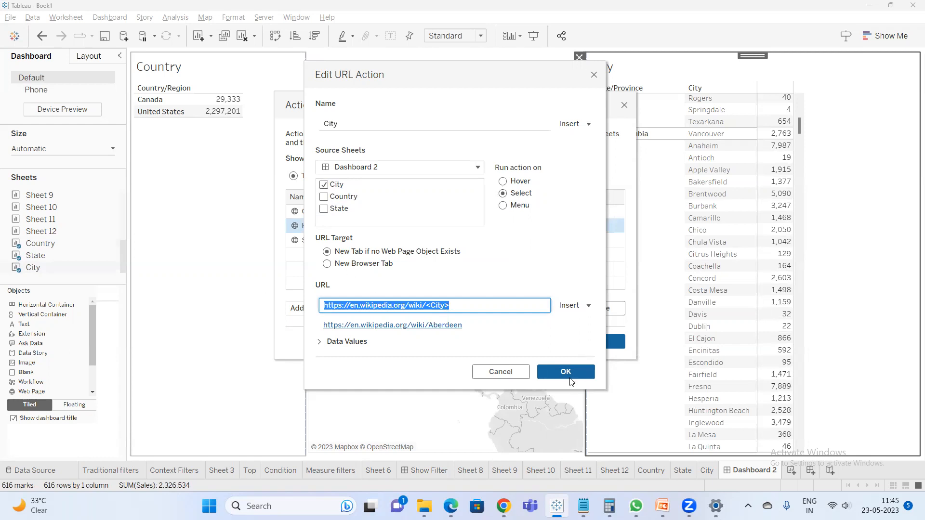
{"action": "left_click", "coordinate": [566, 371]}
{"action": "left_click", "coordinate": [594, 342]}
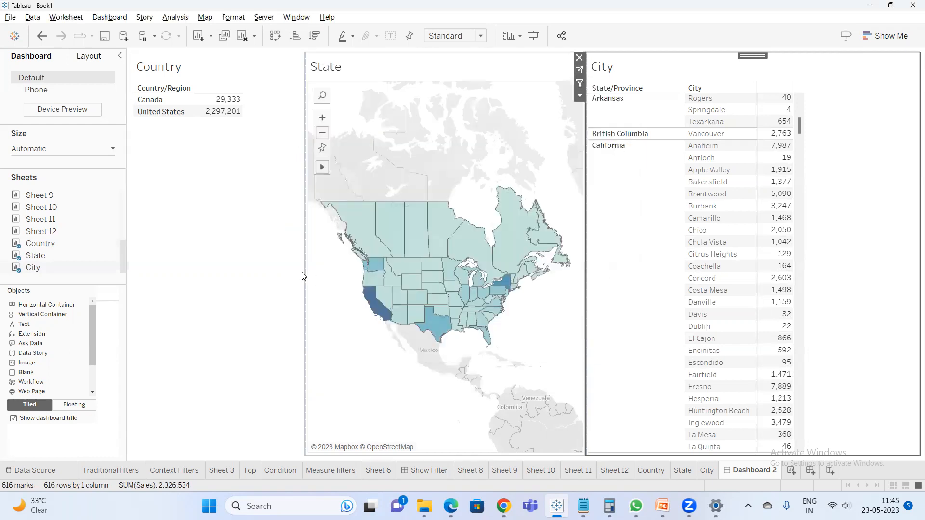
- Test the Country action with United States, look through the opened Wikipedia page, then return to Tableau and clear the selection
{"action": "left_click", "coordinate": [220, 112]}
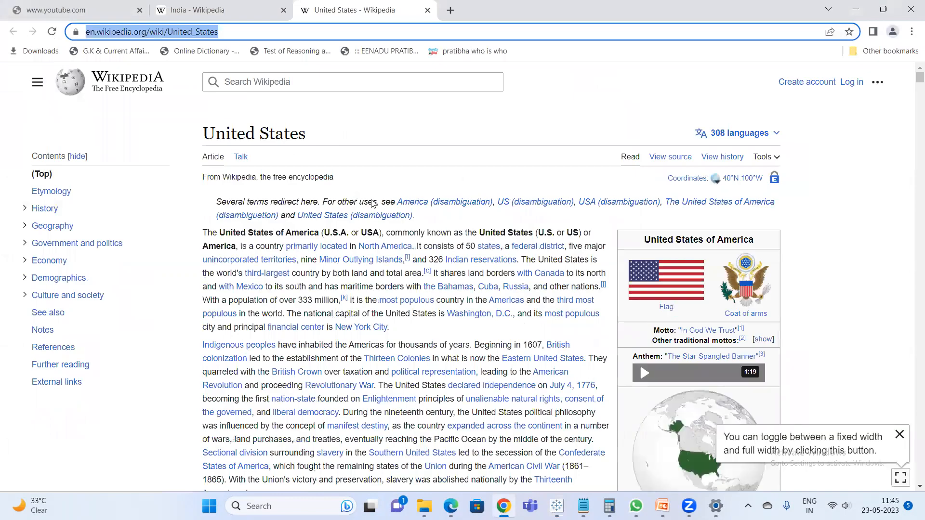
{"action": "scroll", "coordinate": [372, 205], "scroll_direction": "down", "scroll_amount": 10}
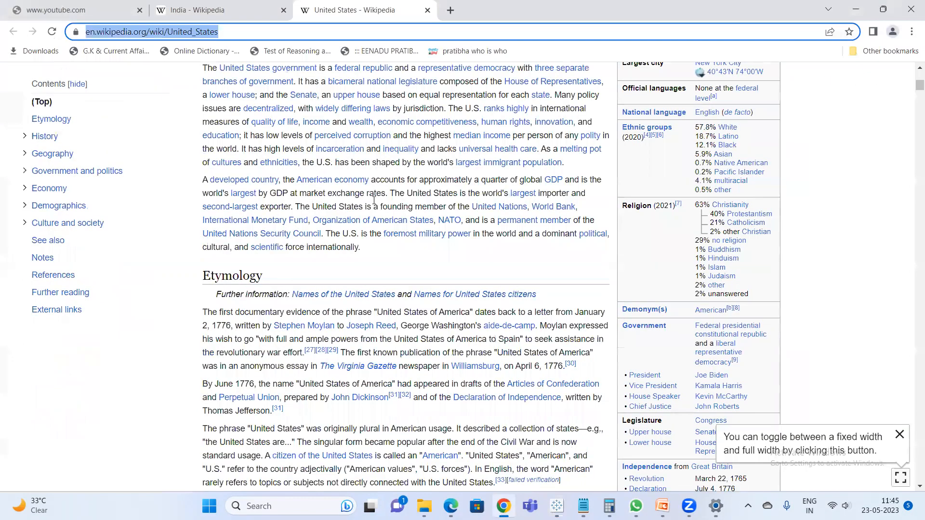
{"action": "scroll", "coordinate": [374, 200], "scroll_direction": "down", "scroll_amount": 10}
{"action": "scroll", "coordinate": [374, 202], "scroll_direction": "up", "scroll_amount": 20}
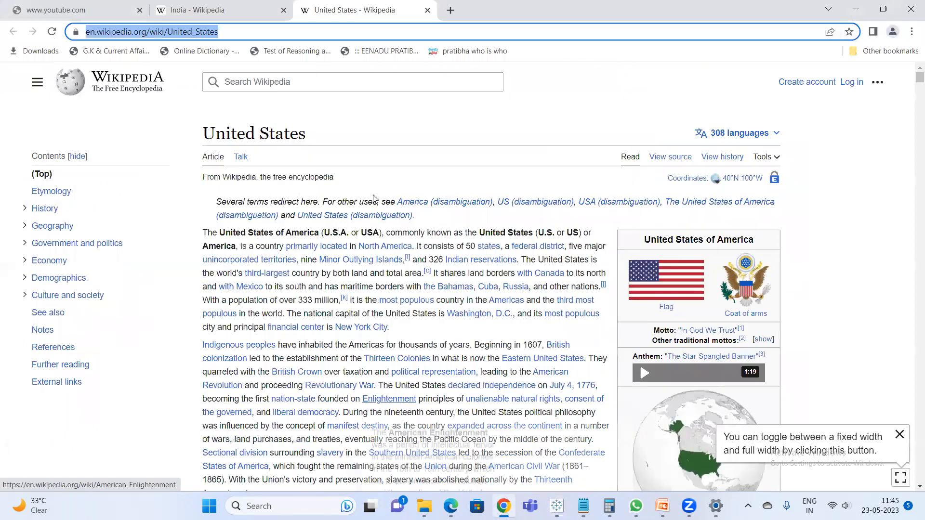
{"action": "key", "text": "alt+Tab"}
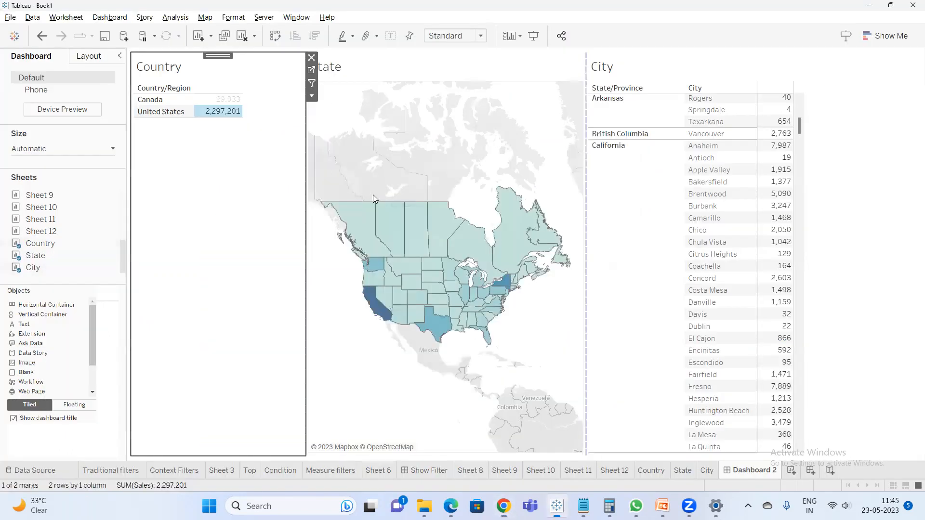
{"action": "left_click", "coordinate": [212, 113]}
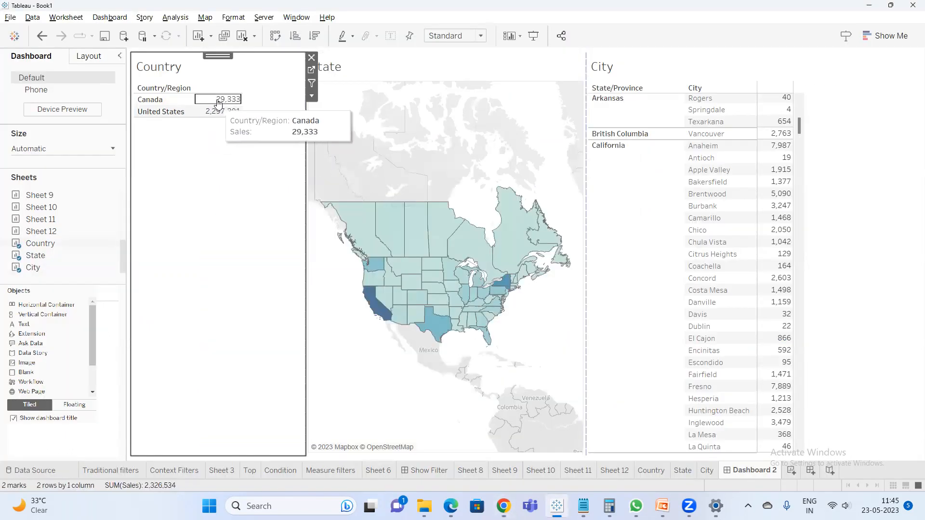
- Test the Country action with Canada, look through its Wikipedia page, then return to Tableau and clear the selection
{"action": "left_click", "coordinate": [220, 101]}
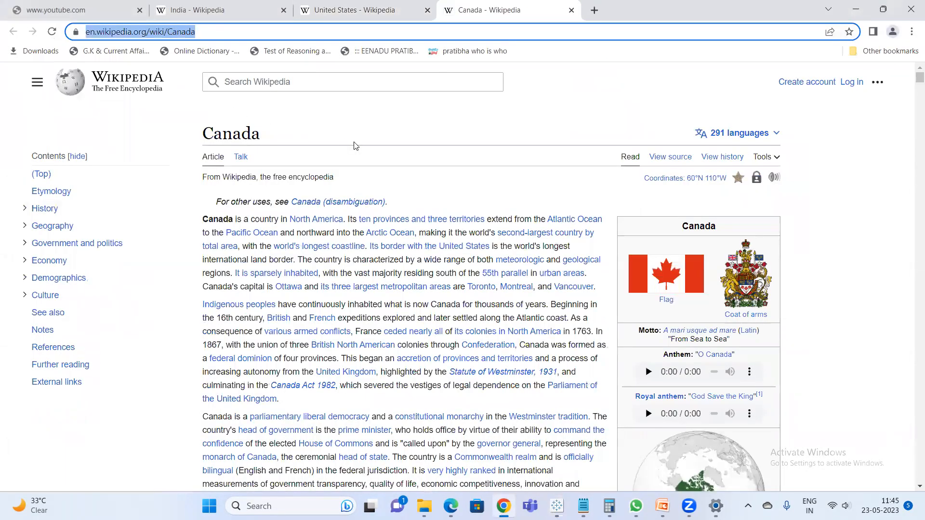
{"action": "scroll", "coordinate": [382, 207], "scroll_direction": "down", "scroll_amount": 5}
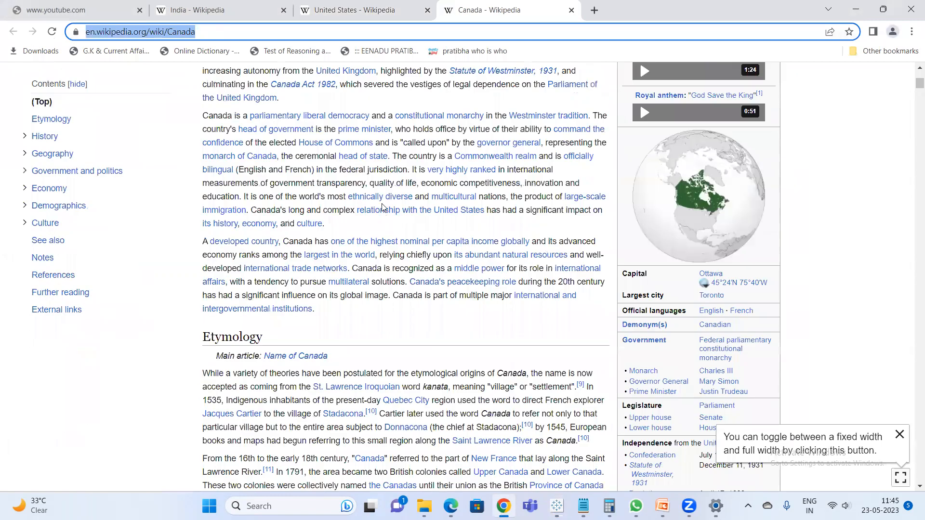
{"action": "scroll", "coordinate": [383, 217], "scroll_direction": "down", "scroll_amount": 10}
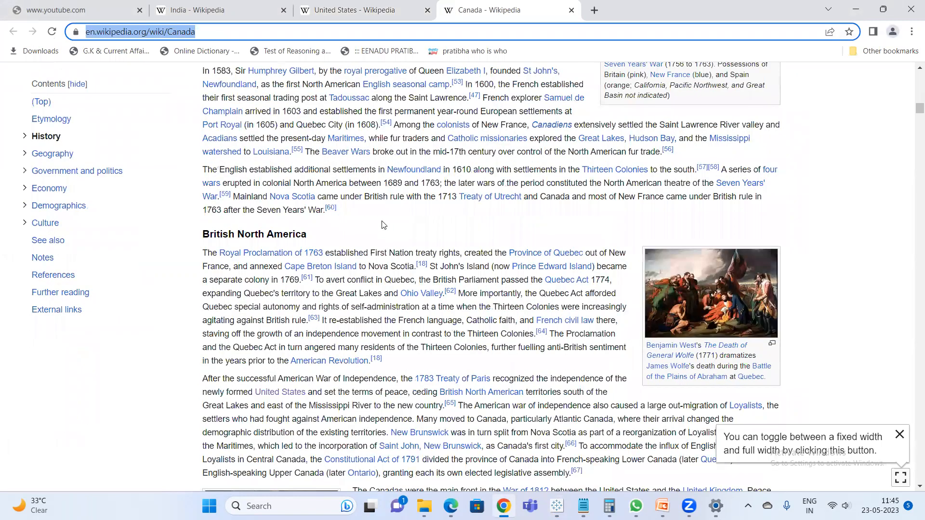
{"action": "key", "text": "alt+Tab"}
{"action": "left_click", "coordinate": [224, 100]}
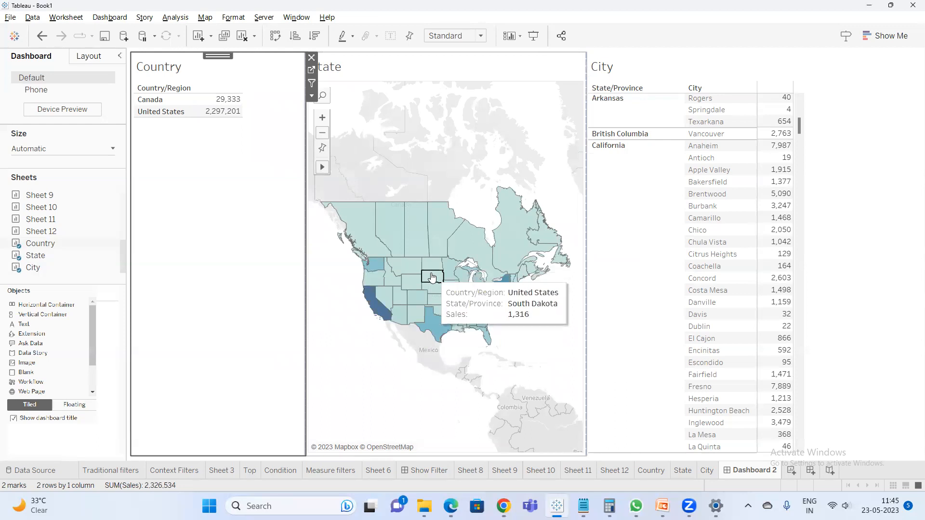
- Open the State URL action from the dashboard actions, examine its Wikipedia URL with the State/Province field, and accept both dialogs
{"action": "left_click", "coordinate": [109, 18]}
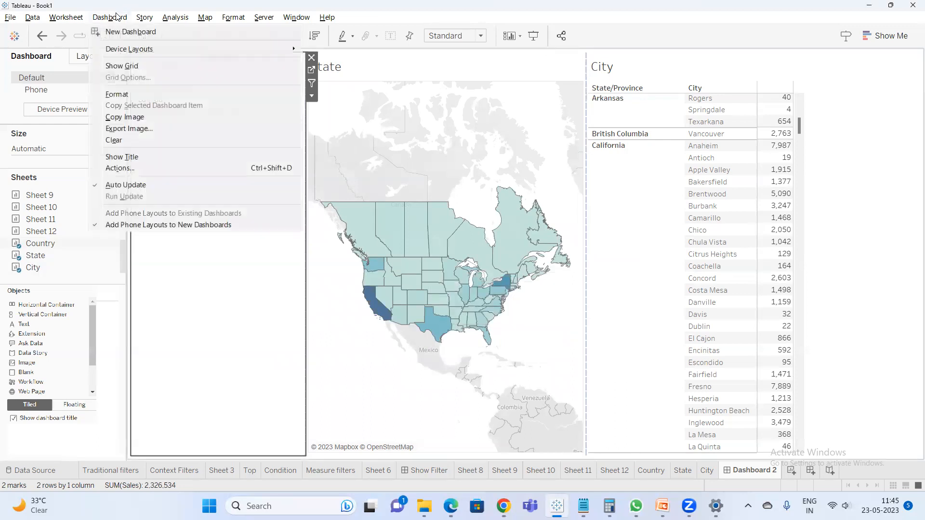
{"action": "left_click", "coordinate": [149, 168]}
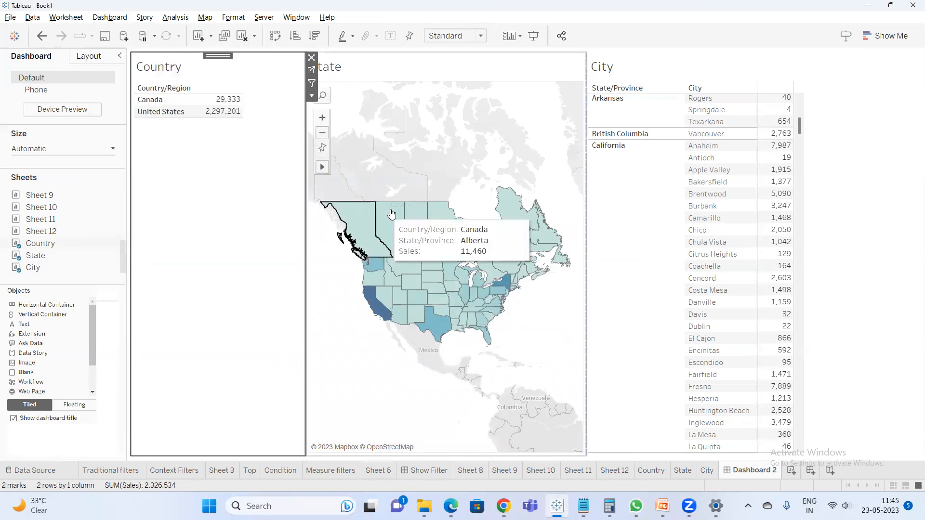
{"action": "left_click", "coordinate": [366, 239]}
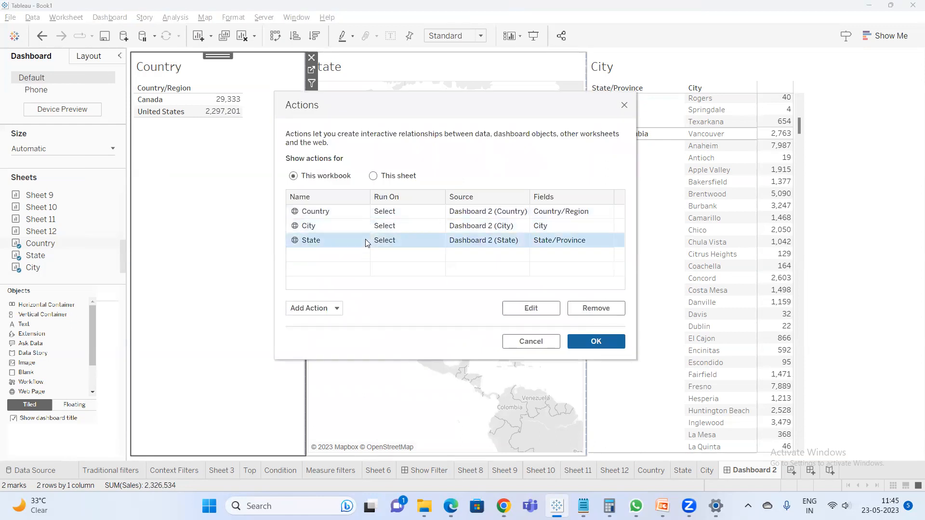
{"action": "double_click", "coordinate": [365, 239]}
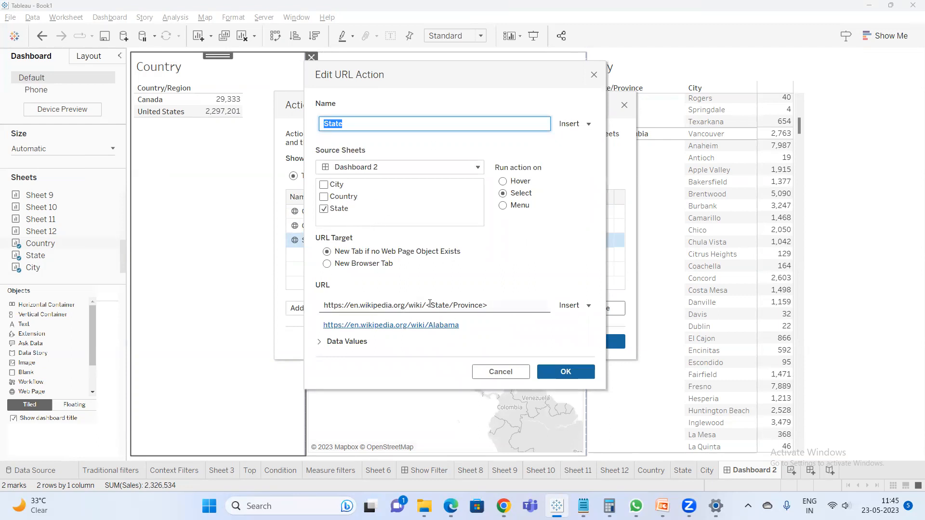
{"action": "left_click", "coordinate": [452, 309]}
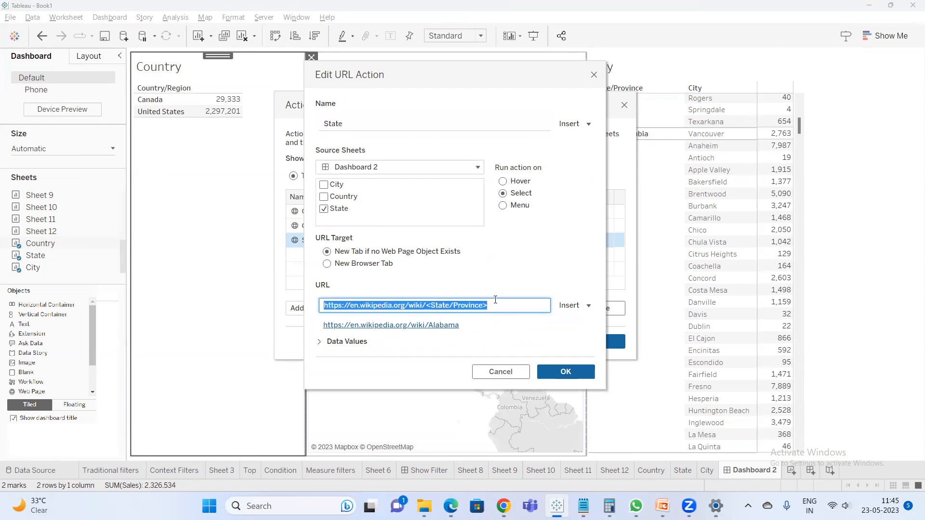
{"action": "left_click", "coordinate": [565, 371]}
{"action": "left_click", "coordinate": [597, 345]}
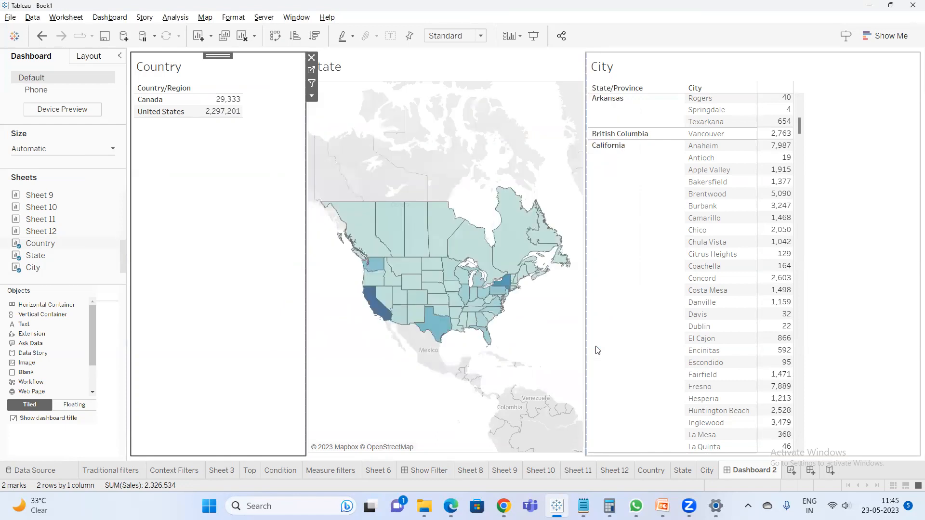
- Test the State action with South Dakota on the map, look through its Wikipedia page, then return to Tableau and clear the selection
{"action": "mouse_move", "coordinate": [425, 278]}
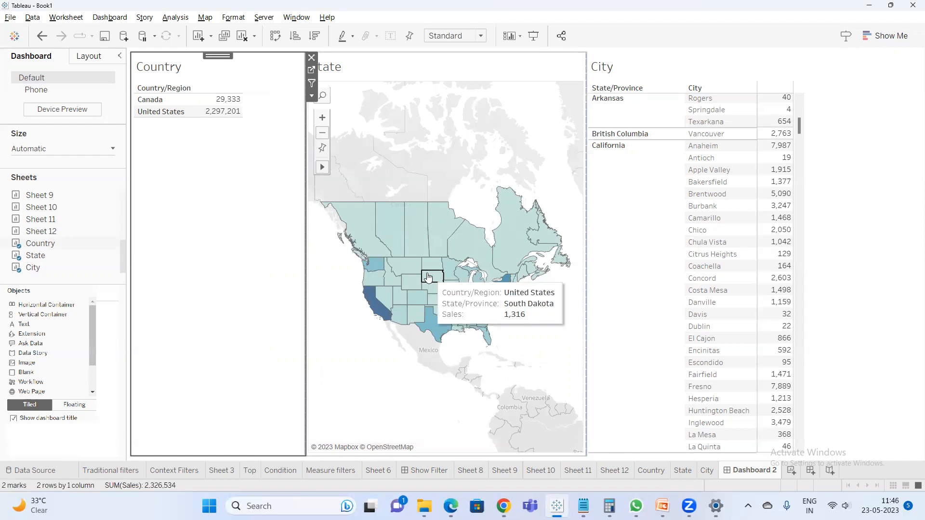
{"action": "key", "text": "alt+Tab"}
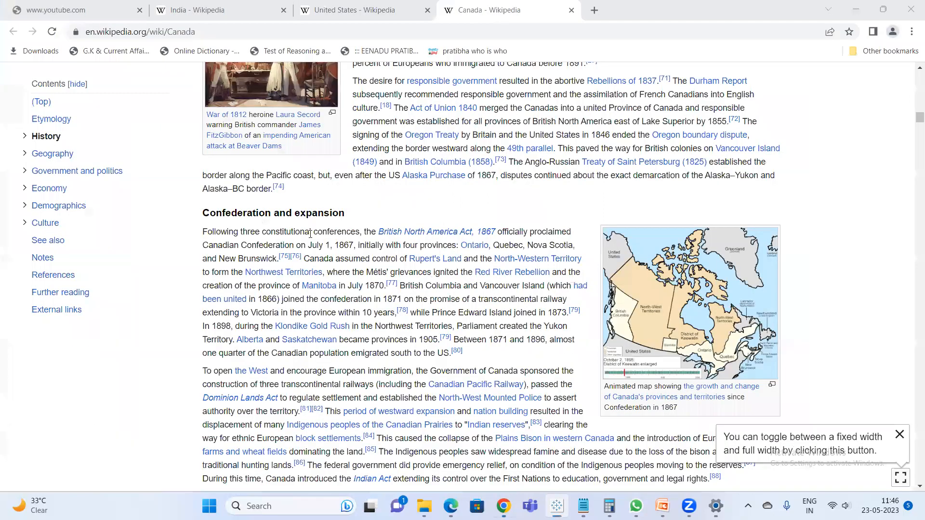
{"action": "scroll", "coordinate": [380, 270], "scroll_direction": "down", "scroll_amount": 7}
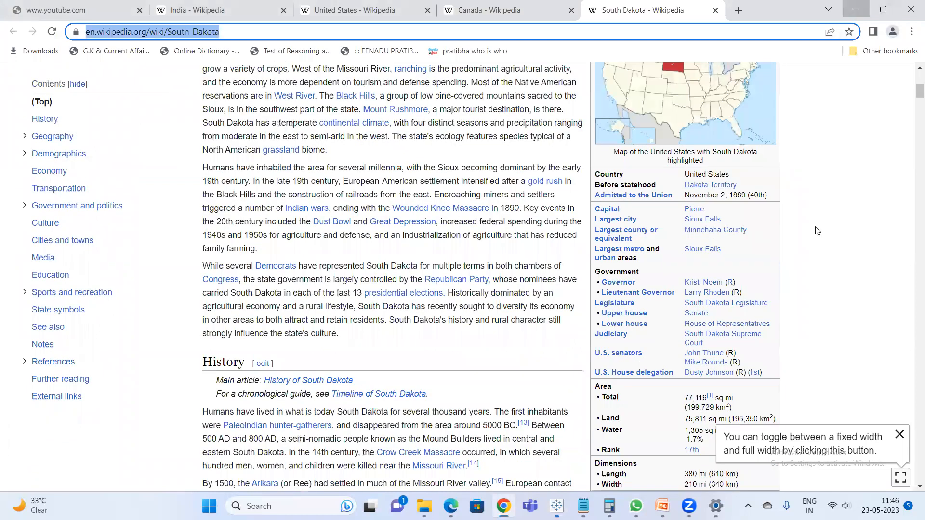
{"action": "left_click", "coordinate": [883, 8]}
{"action": "left_click", "coordinate": [431, 280]}
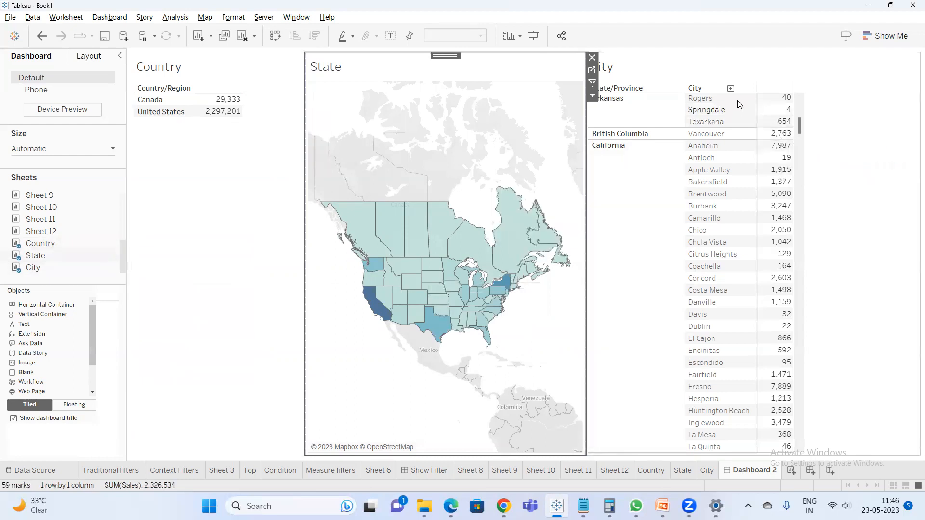
- Test the City action with Little Rock, Arkansas, and look through the Wikipedia page it opens
{"action": "scroll", "coordinate": [777, 103], "scroll_direction": "up", "scroll_amount": 1}
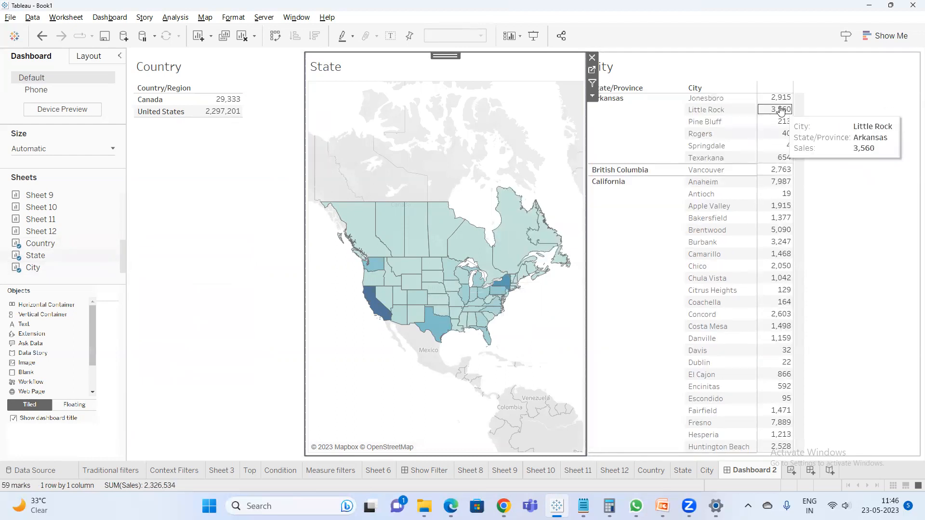
{"action": "scroll", "coordinate": [777, 110], "scroll_direction": "up", "scroll_amount": 1}
{"action": "left_click", "coordinate": [776, 146]}
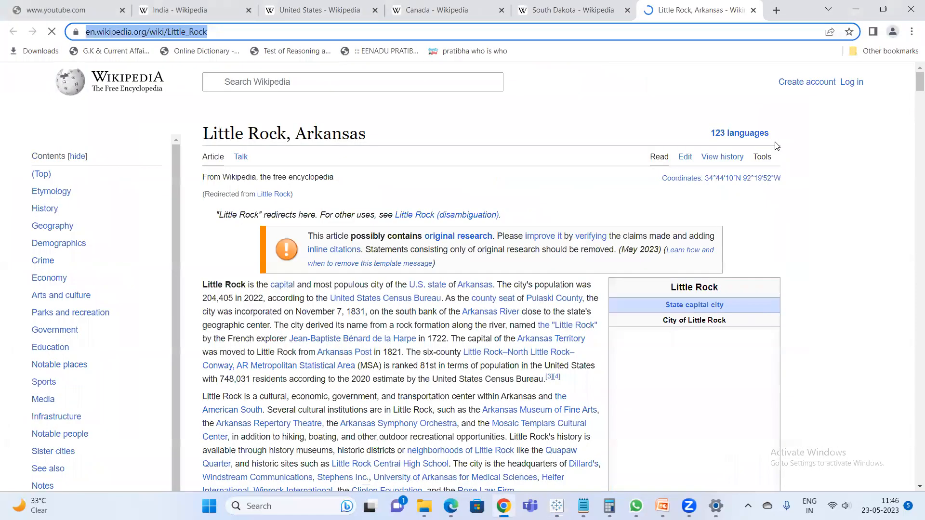
{"action": "key", "text": "alt+Tab"}
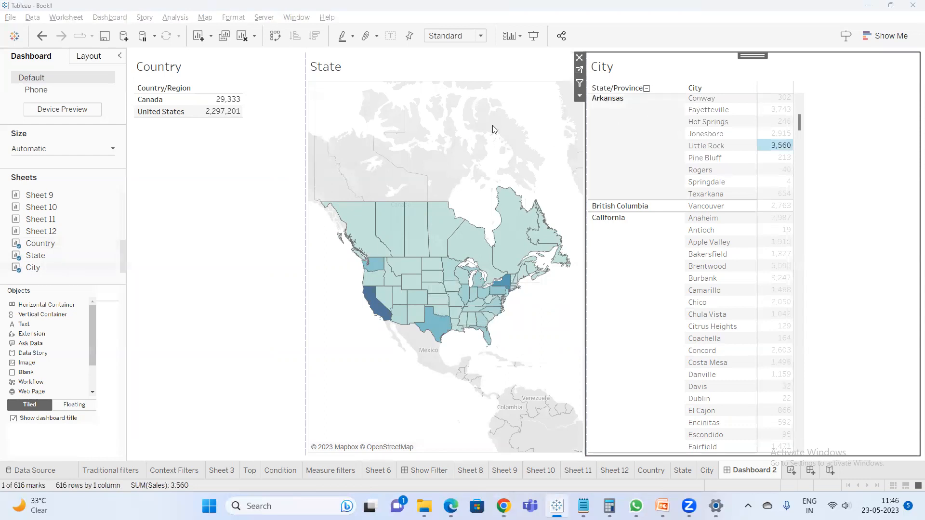
{"action": "key", "text": "alt+Tab"}
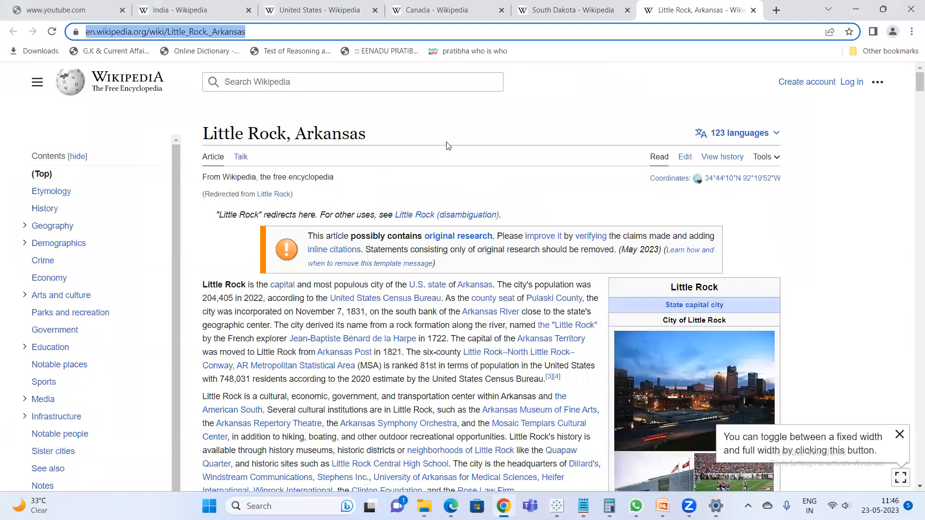
{"action": "scroll", "coordinate": [454, 139], "scroll_direction": "down", "scroll_amount": 1}
{"action": "scroll", "coordinate": [454, 140], "scroll_direction": "down", "scroll_amount": 10}
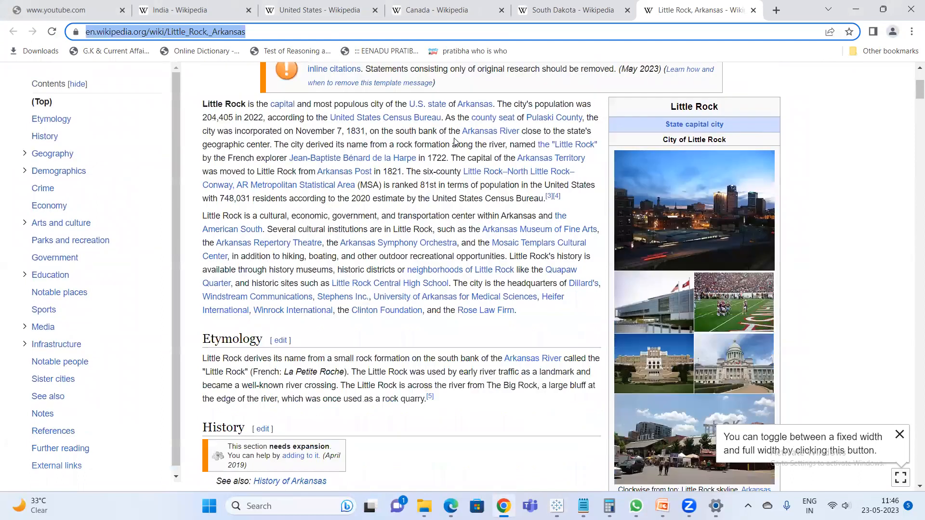
{"action": "scroll", "coordinate": [455, 130], "scroll_direction": "down", "scroll_amount": 10}
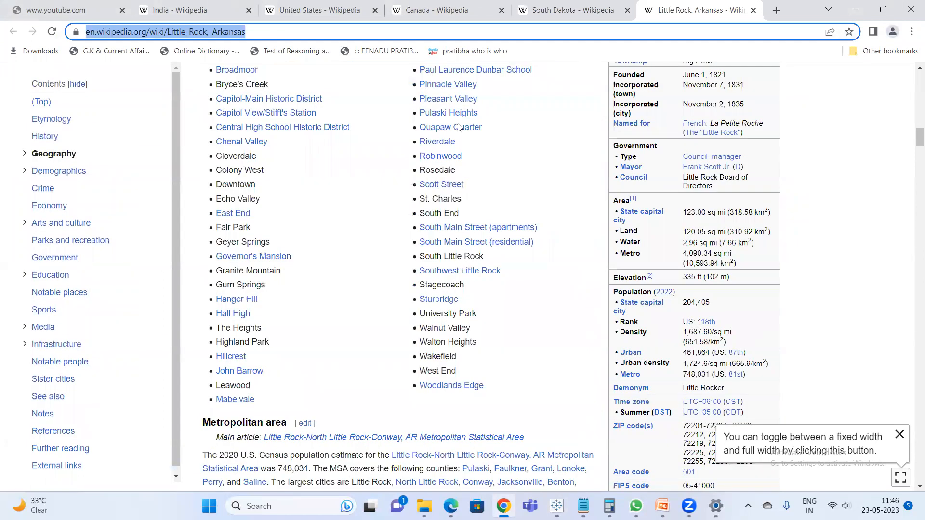
{"action": "scroll", "coordinate": [553, 265], "scroll_direction": "up", "scroll_amount": 14}
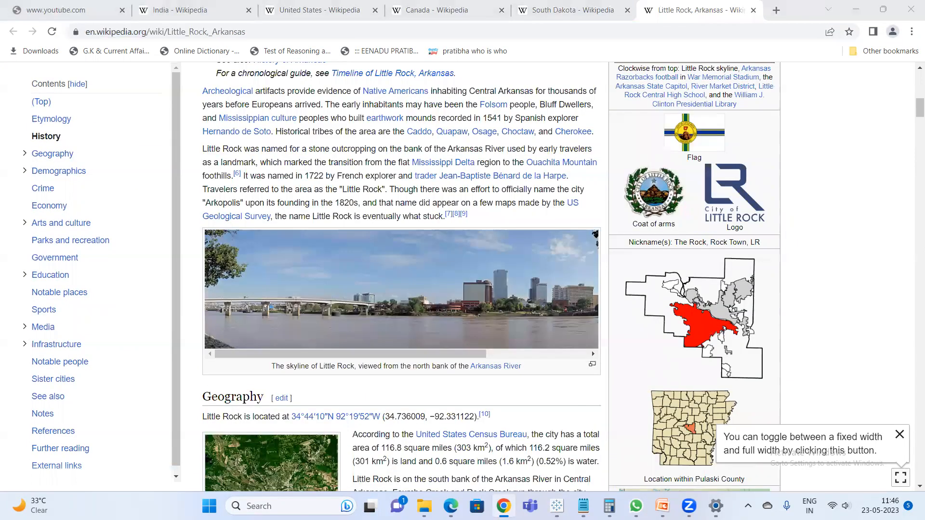
- Switch to the Untitled Notepad note and add the lines "Jira" and "Employee ids create website" below the existing text
{"action": "key", "text": "alt+Tab"}
{"action": "key", "text": "alt+Tab"}
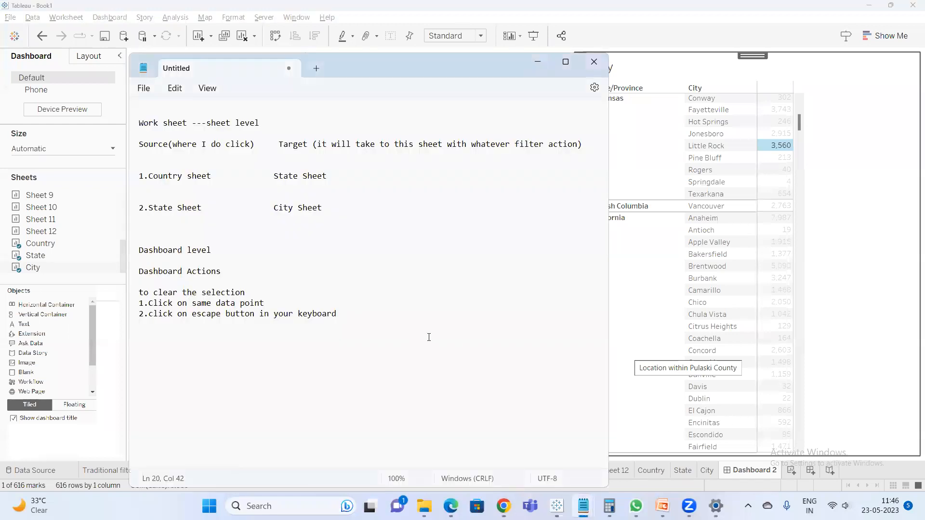
{"action": "key", "text": "Return"}
{"action": "key", "text": "Return"}
{"action": "key", "text": "Return"}
{"action": "type", "text": "Jira "}
{"action": "type", "text": "Employe"}
{"action": "type", "text": "e id"}
{"action": "type", "text": "s create"}
{"action": "type", "text": " website"}
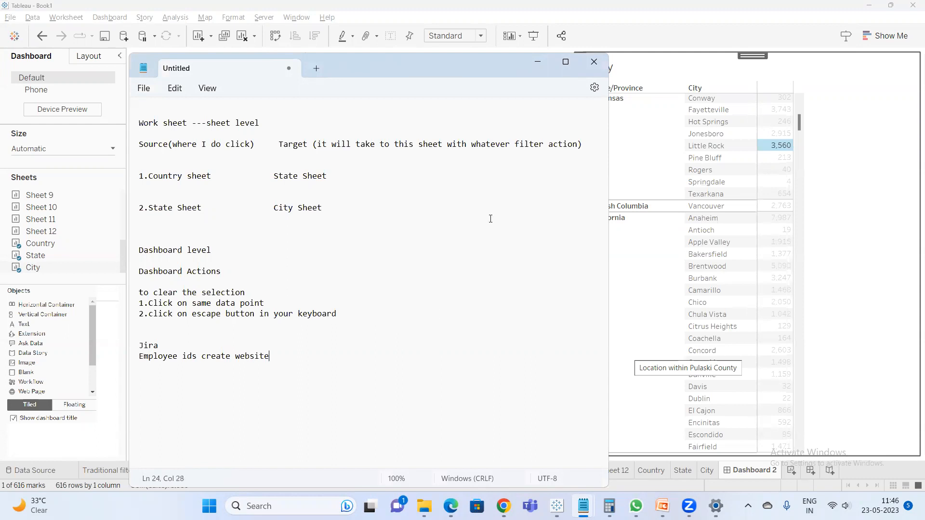
{"action": "key", "text": "Return"}
{"action": "key", "text": "Return"}
{"action": "type", "text": "websit e link or jira link"}
{"action": "type", "text": "https://en.wikipedia.org/wiki/India"}
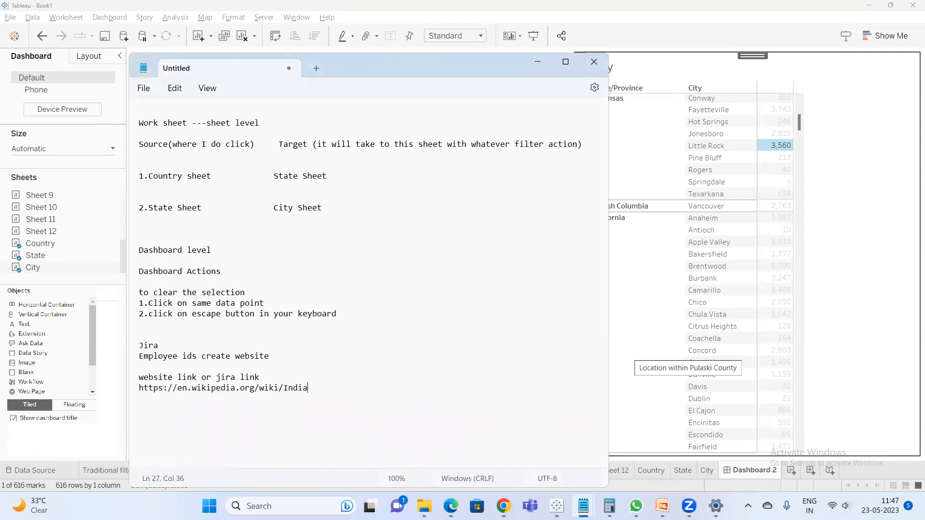
- In the note's link, replace "wikipedia" with "Jira" and "India" with a sample employee ID
{"action": "double_click", "coordinate": [210, 389]}
{"action": "type", "text": "Jira"}
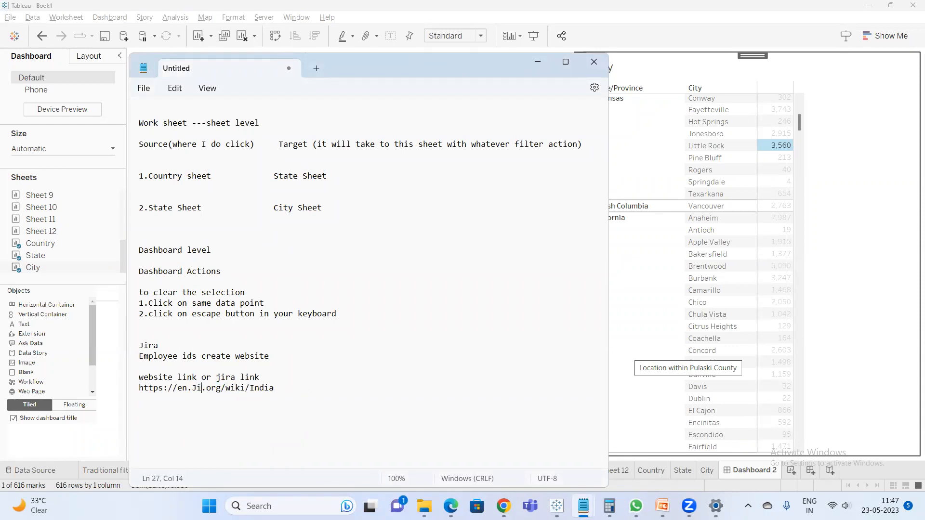
{"action": "double_click", "coordinate": [270, 389]}
{"action": "key", "text": "BackSpace"}
{"action": "type", "text": "10002335"}
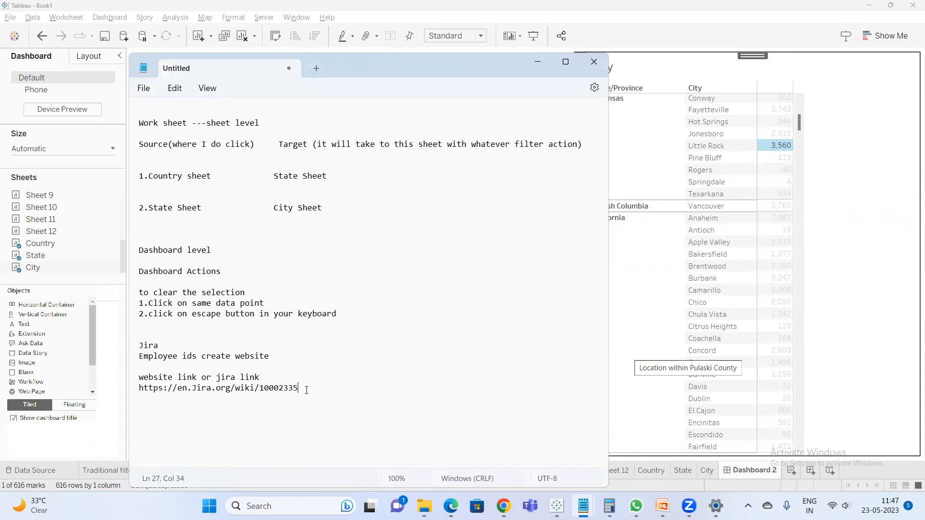
- Back in Tableau, clear the Little Rock selection, test the City action with Conway, look through its Wikipedia page, and return to the dashboard
{"action": "left_click", "coordinate": [847, 153]}
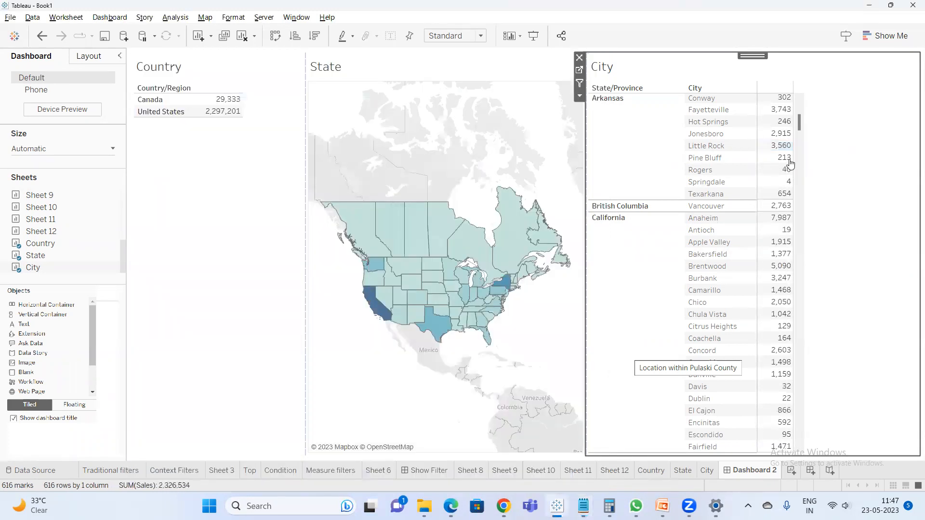
{"action": "mouse_move", "coordinate": [771, 176]}
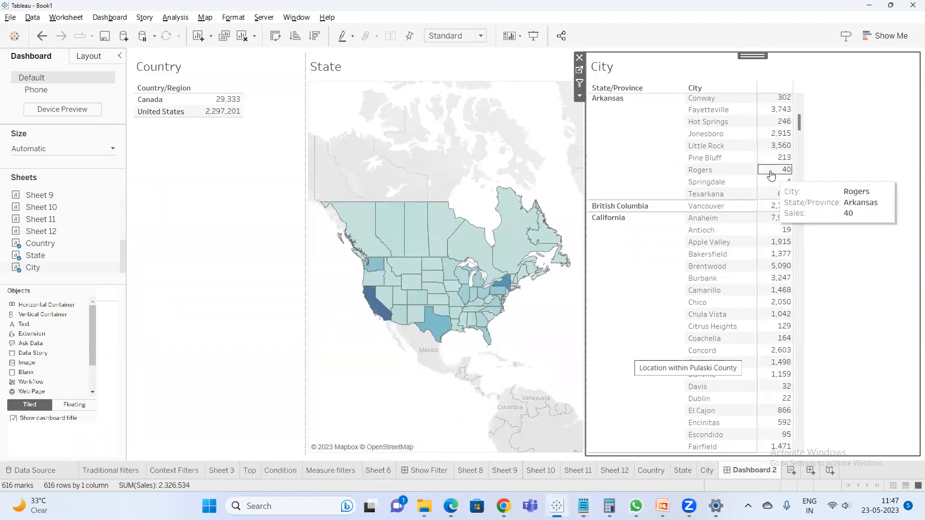
{"action": "mouse_move", "coordinate": [776, 106]}
{"action": "key", "text": "alt+Tab"}
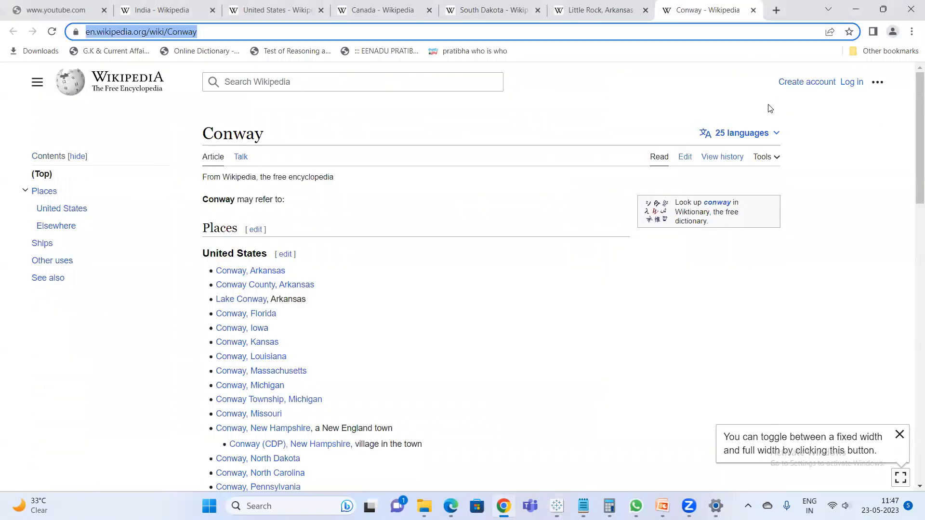
{"action": "scroll", "coordinate": [617, 195], "scroll_direction": "down", "scroll_amount": 10}
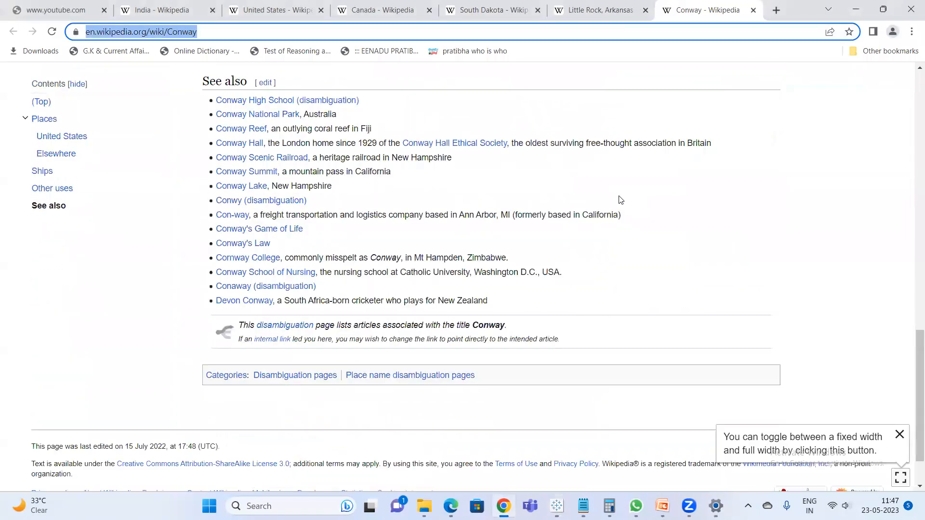
{"action": "scroll", "coordinate": [621, 201], "scroll_direction": "down", "scroll_amount": 2}
{"action": "key", "text": "alt+Tab"}
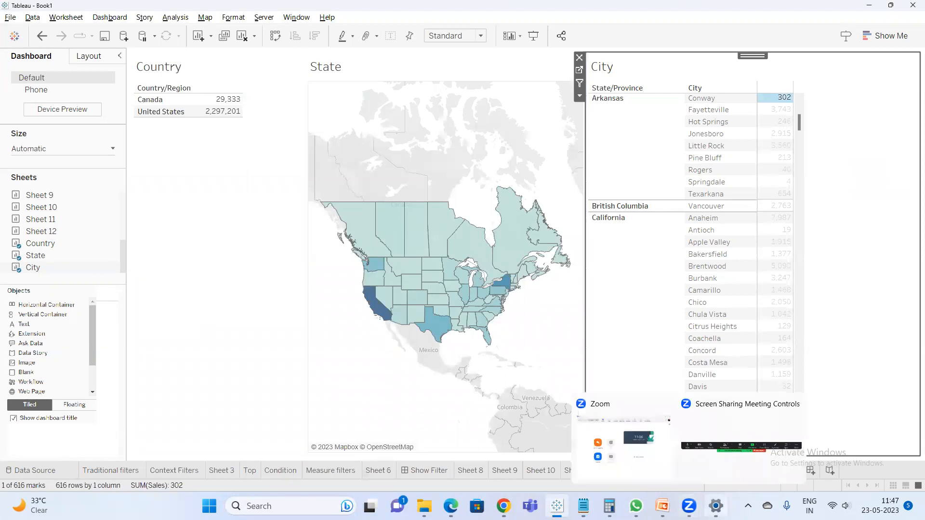
- Reopen the Untitled note to point out the employee ID in the Jira link, then return to Tableau and clear the Conway selection
{"action": "mouse_move", "coordinate": [583, 506]}
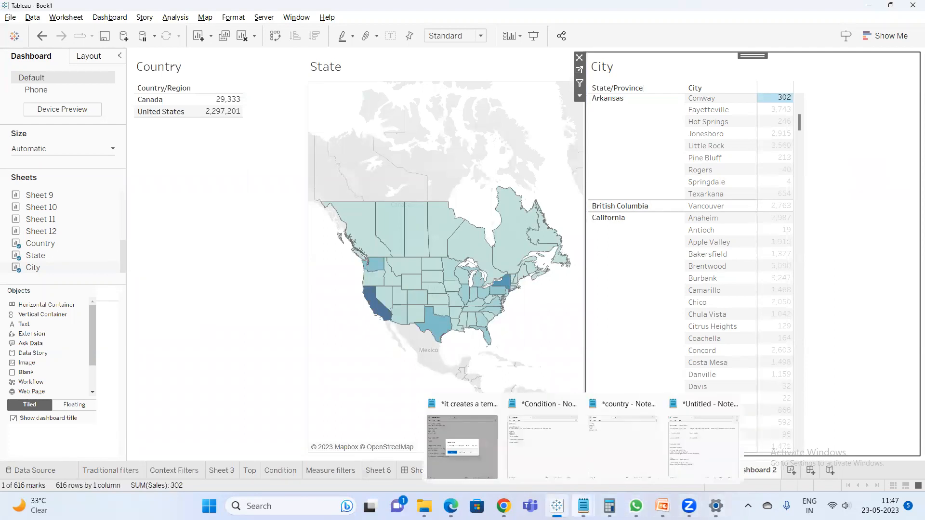
{"action": "left_click", "coordinate": [689, 448]}
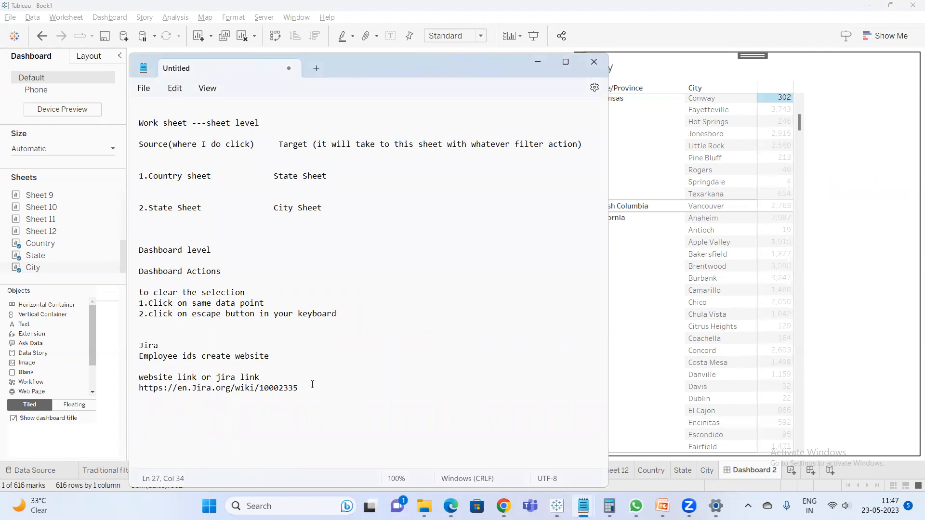
{"action": "double_click", "coordinate": [281, 388]}
{"action": "left_click", "coordinate": [283, 389]}
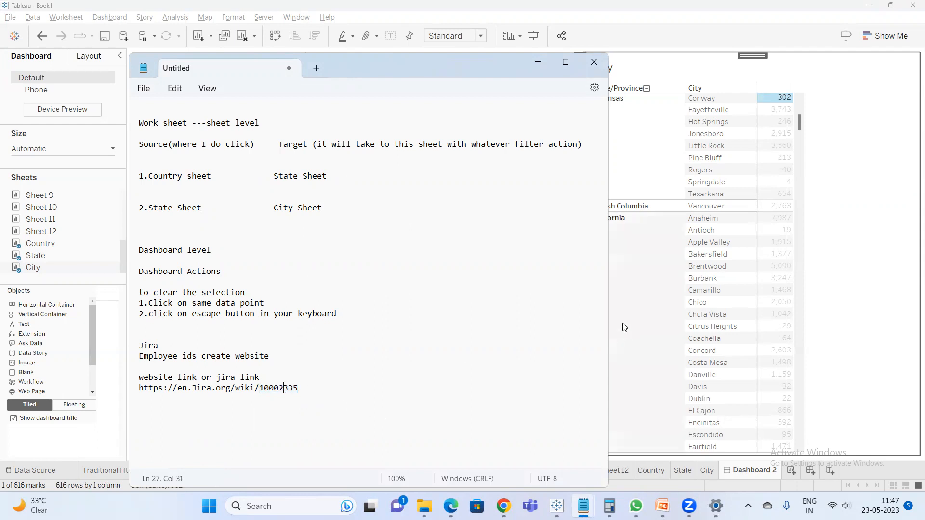
{"action": "left_click", "coordinate": [873, 145]}
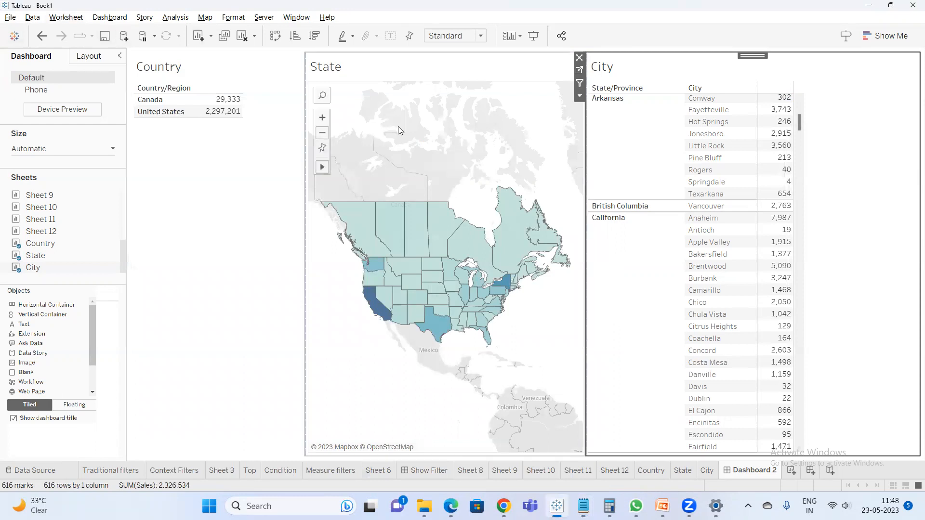
- Review the URL settings of the dashboard's State, City and Country actions without changing them
{"action": "left_click", "coordinate": [109, 19]}
{"action": "left_click", "coordinate": [136, 168]}
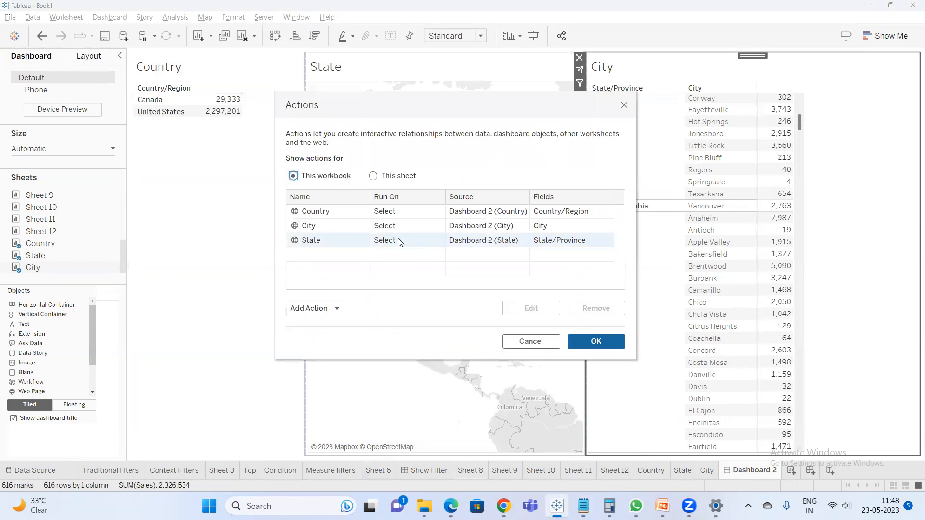
{"action": "double_click", "coordinate": [398, 240]}
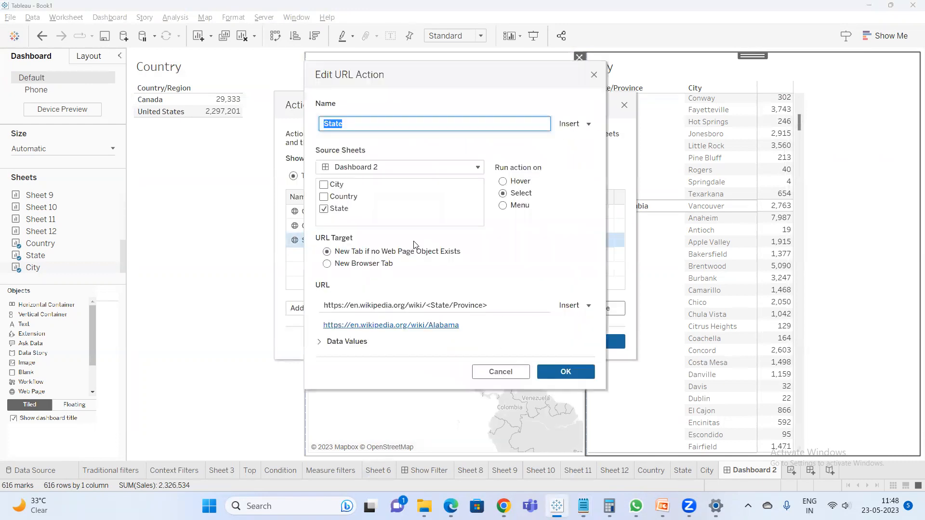
{"action": "left_click", "coordinate": [426, 306]}
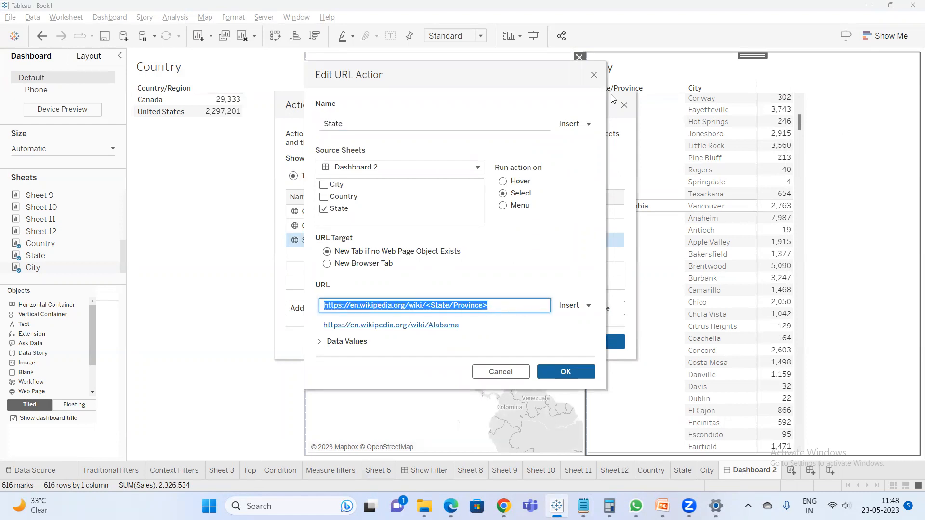
{"action": "left_click", "coordinate": [567, 373]}
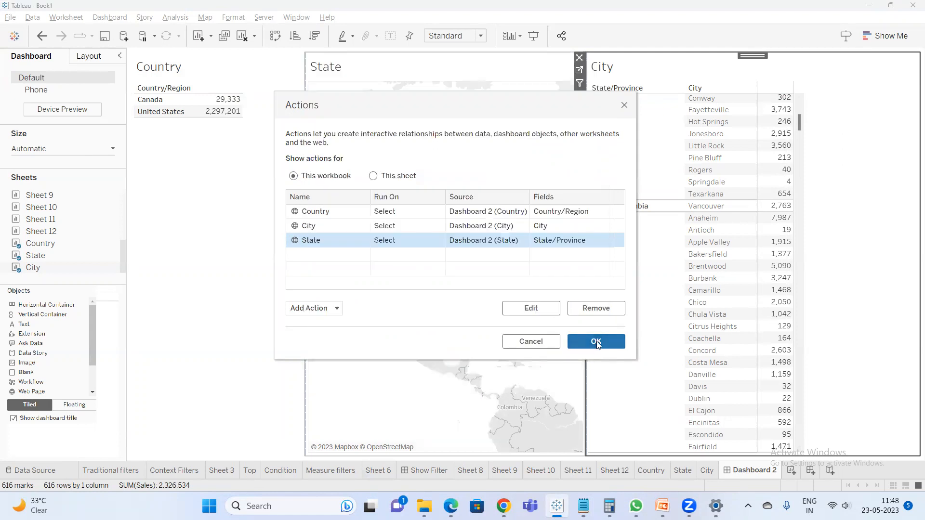
{"action": "double_click", "coordinate": [384, 227]}
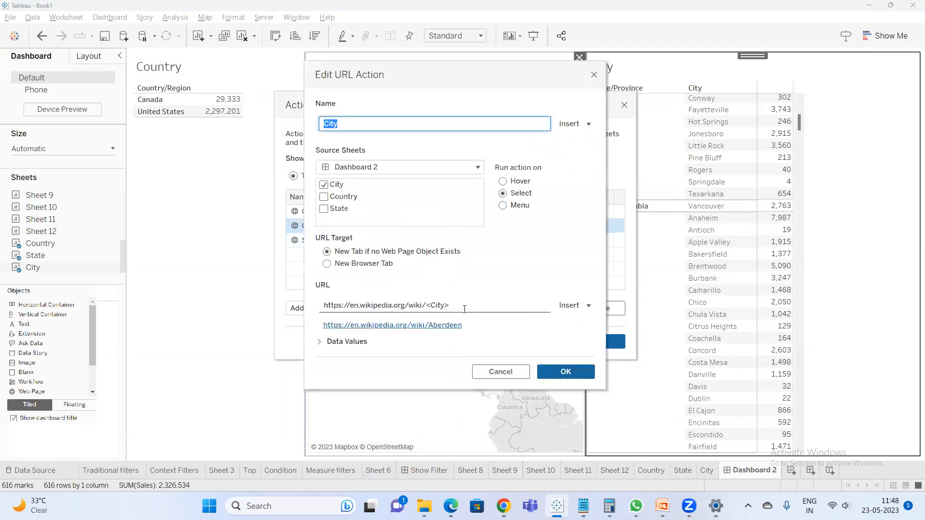
{"action": "left_click", "coordinate": [567, 370]}
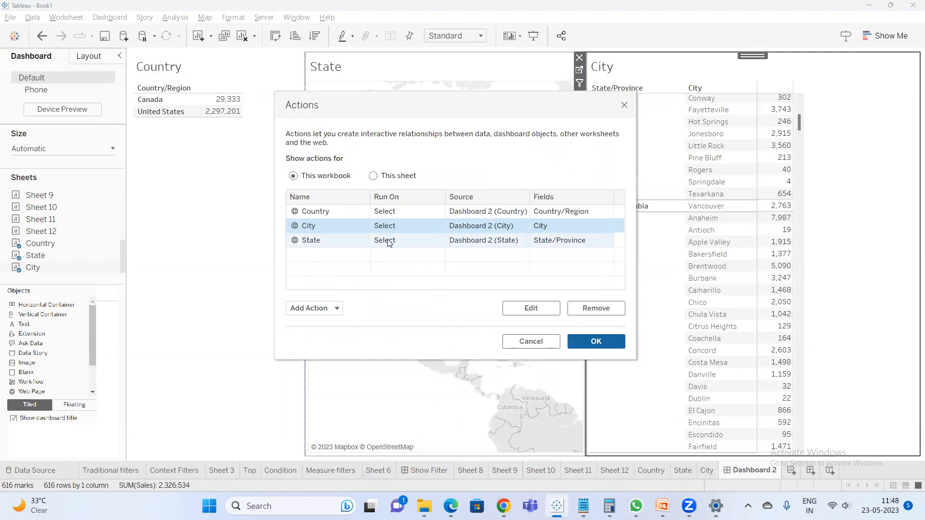
{"action": "left_click", "coordinate": [385, 213]}
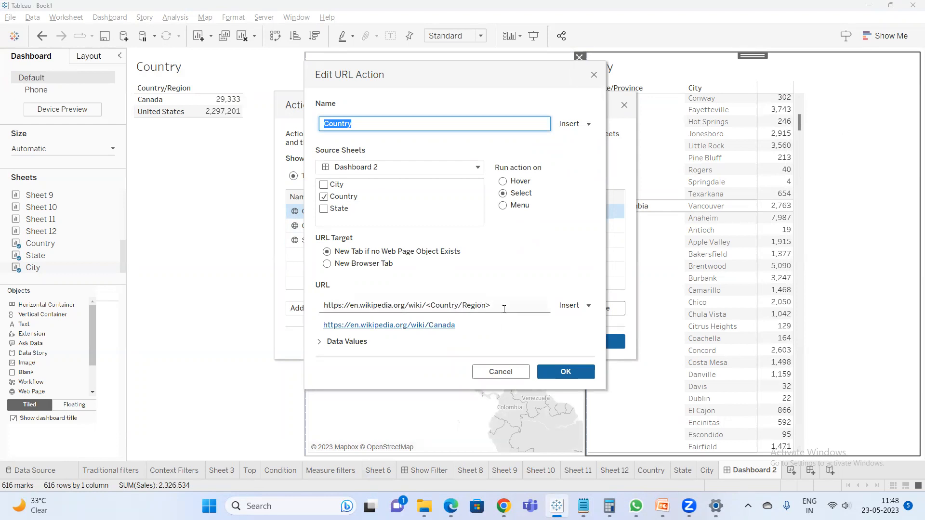
{"action": "left_click", "coordinate": [556, 370]}
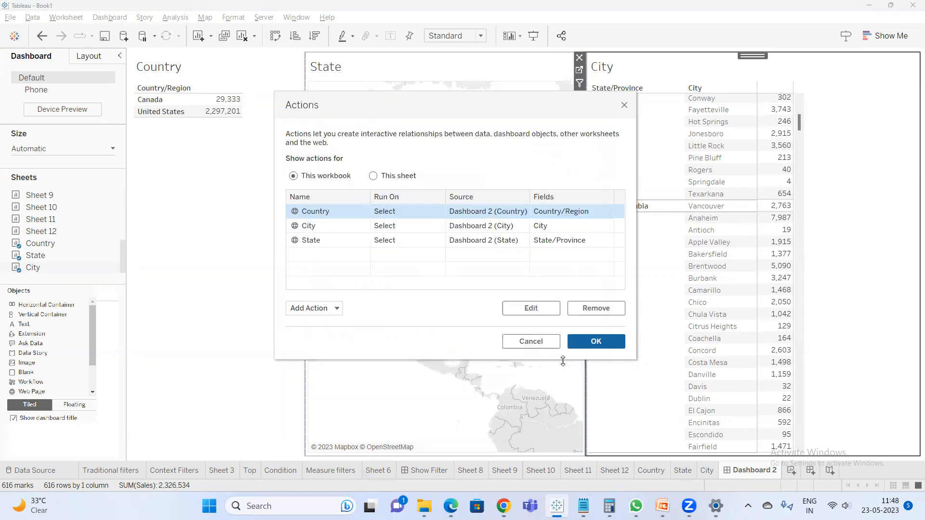
{"action": "left_click", "coordinate": [587, 342]}
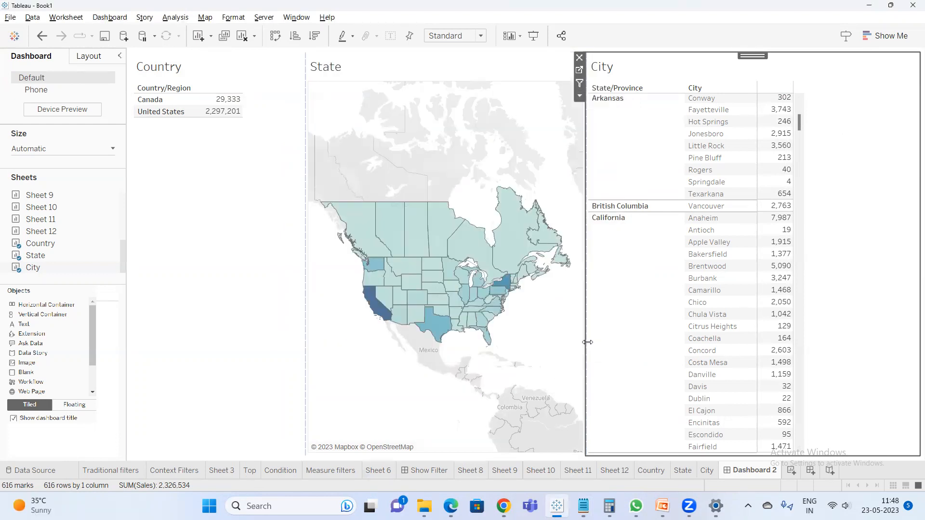
- Test the City URL action with Texarkana, look at its Wikipedia page, and return to the Tableau dashboard
{"action": "left_click", "coordinate": [779, 194]}
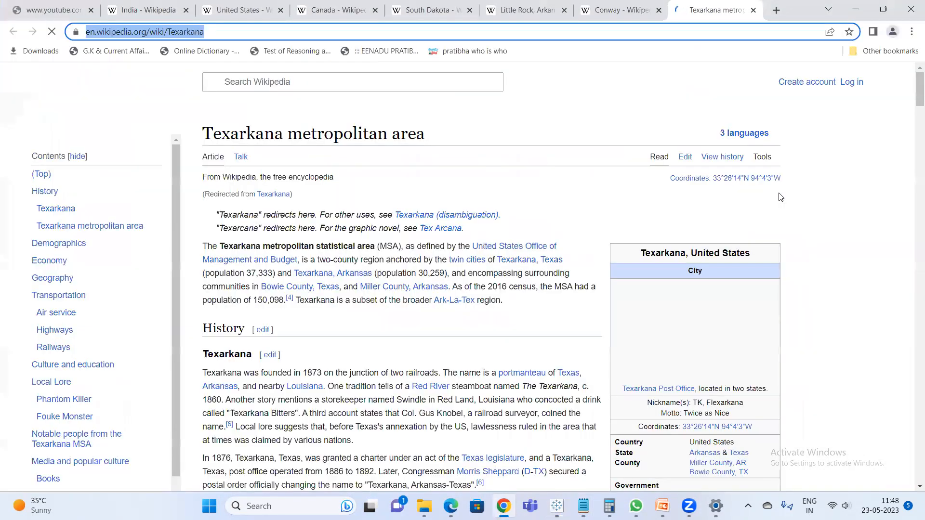
{"action": "key", "text": "alt+Tab"}
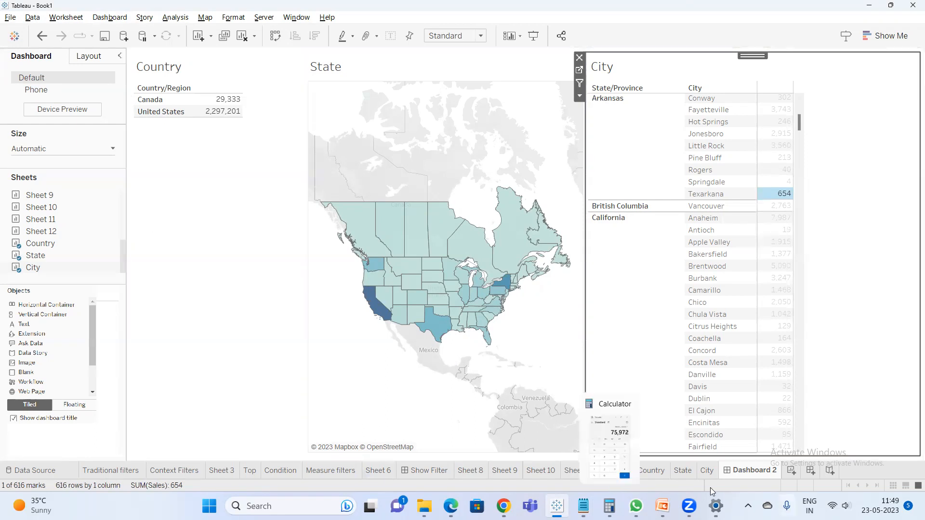
- Check the Google Meet call in Microsoft Edge, then switch back to Tableau and clear the Texarkana selection
{"action": "mouse_move", "coordinate": [662, 506]}
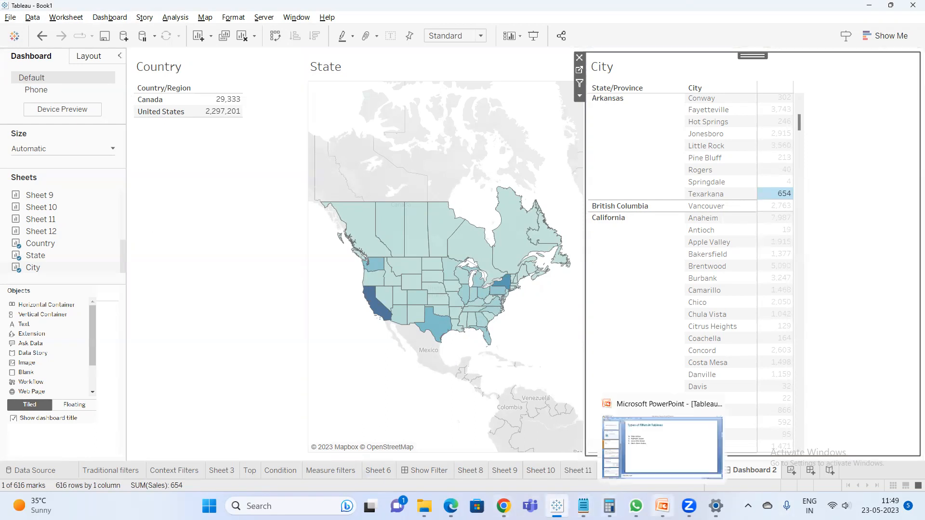
{"action": "mouse_move", "coordinate": [503, 506]}
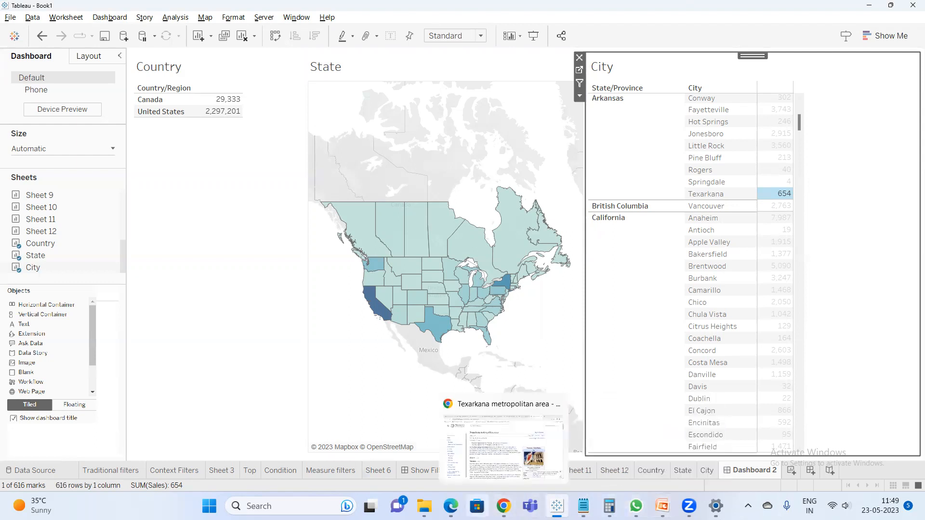
{"action": "mouse_move", "coordinate": [451, 506]}
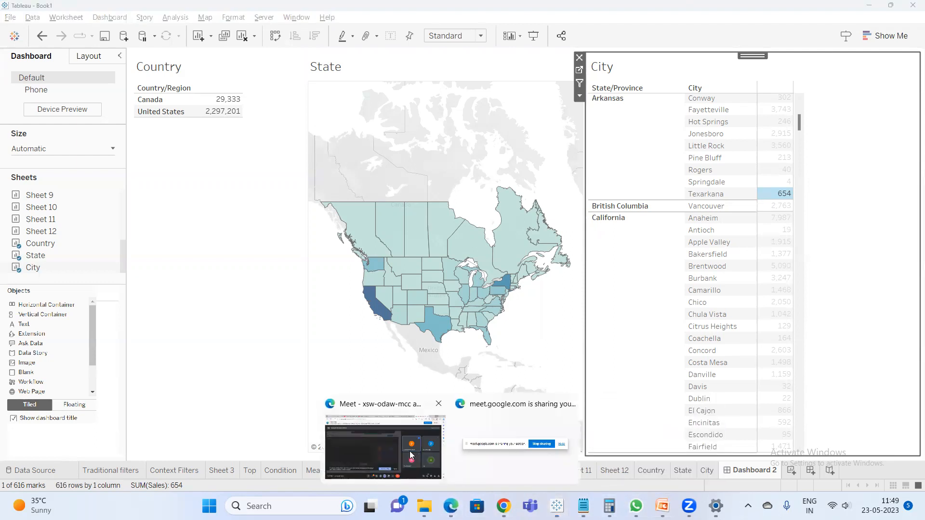
{"action": "left_click", "coordinate": [414, 455]}
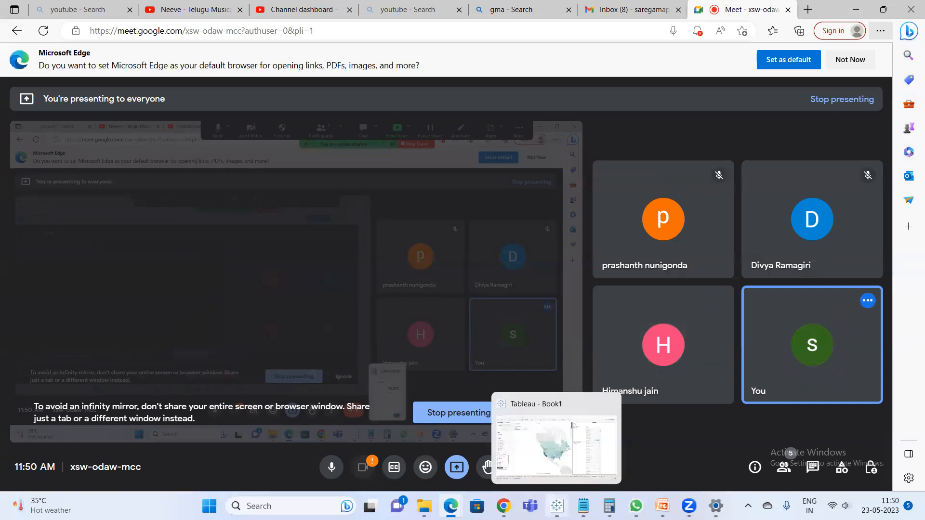
{"action": "left_click", "coordinate": [557, 506]}
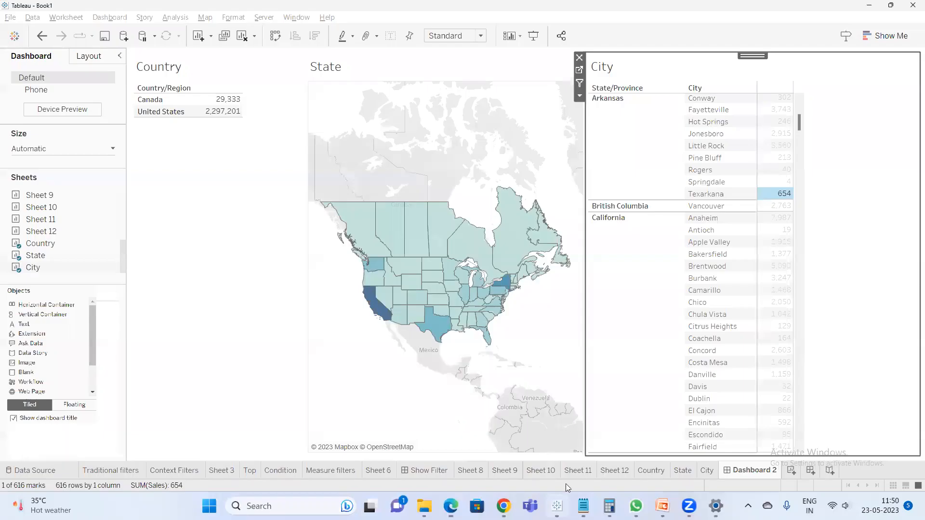
{"action": "left_click", "coordinate": [770, 193]}
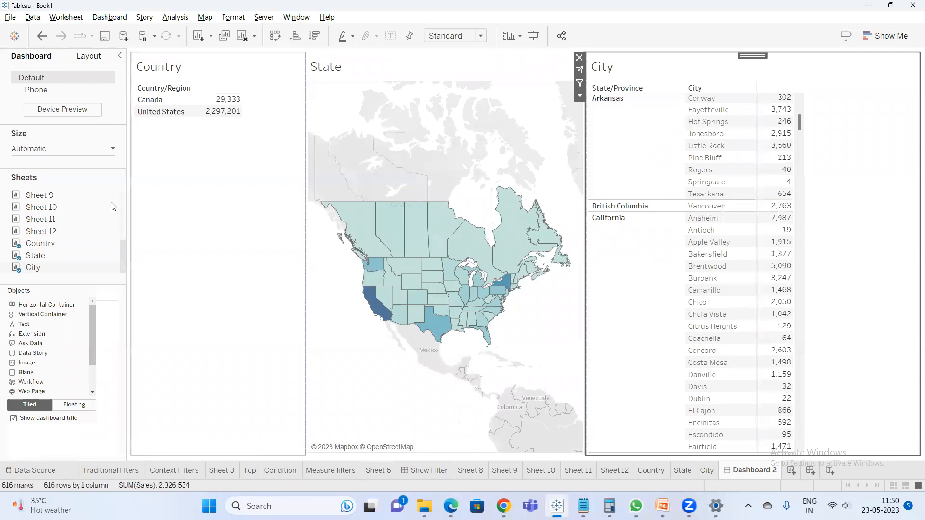
- Remove the State, City and Country URL actions from the workbook's dashboard actions
{"action": "left_click", "coordinate": [110, 18]}
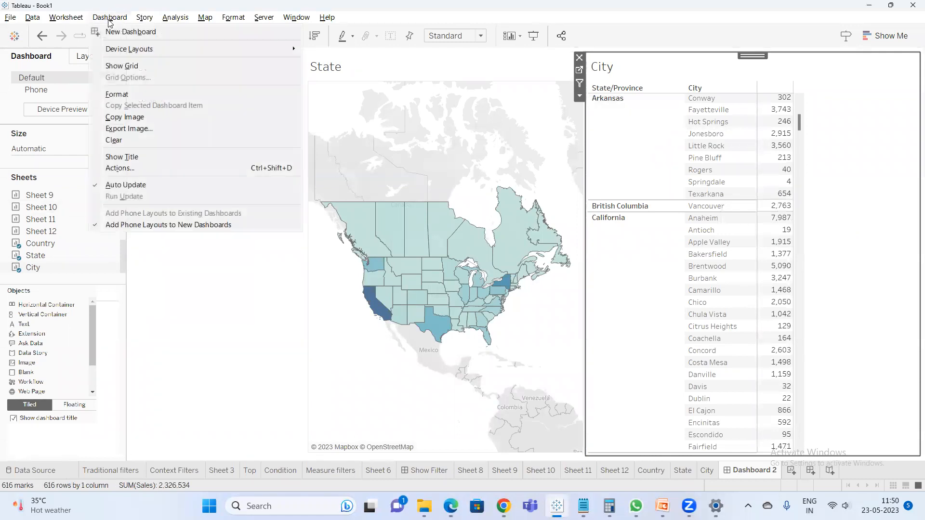
{"action": "left_click", "coordinate": [161, 166]}
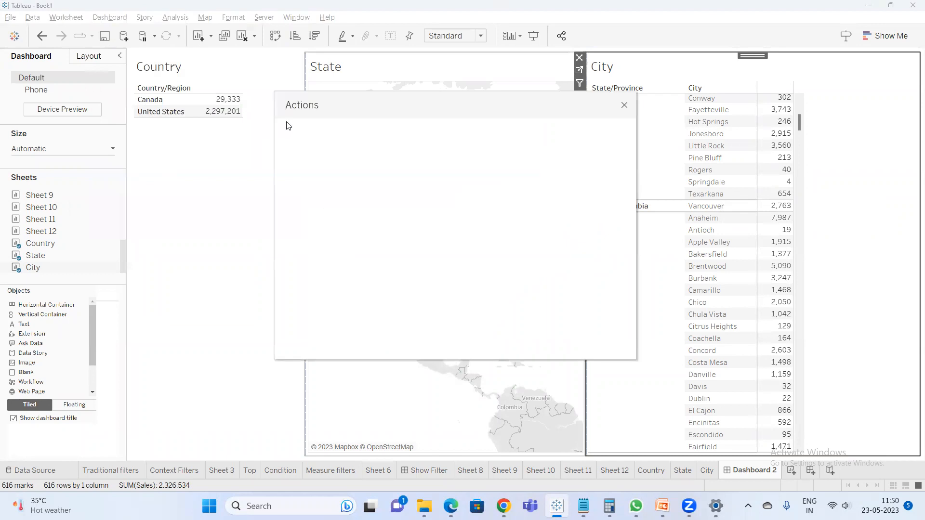
{"action": "left_click", "coordinate": [326, 307]}
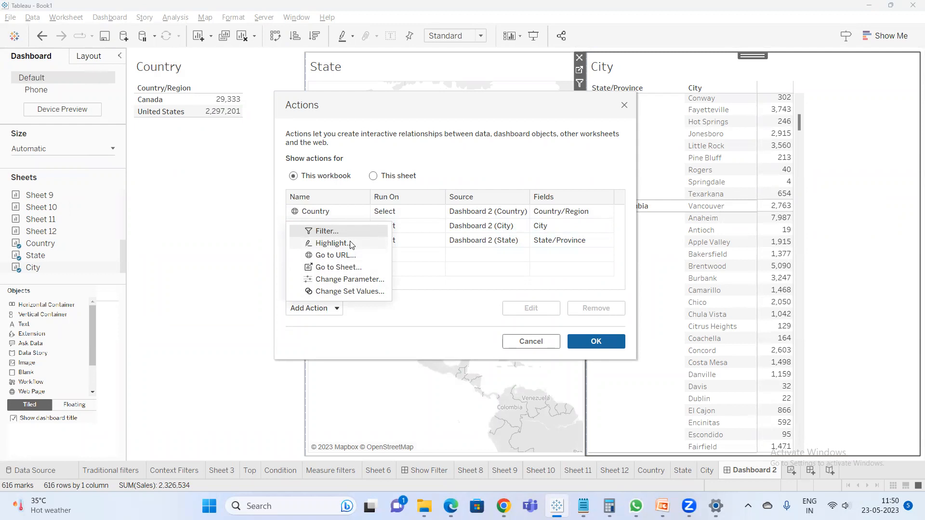
{"action": "left_click", "coordinate": [474, 291]}
{"action": "left_click", "coordinate": [467, 239]}
{"action": "left_click", "coordinate": [596, 308]}
{"action": "left_click", "coordinate": [435, 226]}
{"action": "left_click", "coordinate": [596, 308]}
{"action": "left_click", "coordinate": [466, 212]}
{"action": "left_click", "coordinate": [585, 309]}
- Start a Go to Sheet action on Dashboard 2 with only State as its source sheet
{"action": "left_click", "coordinate": [336, 314]}
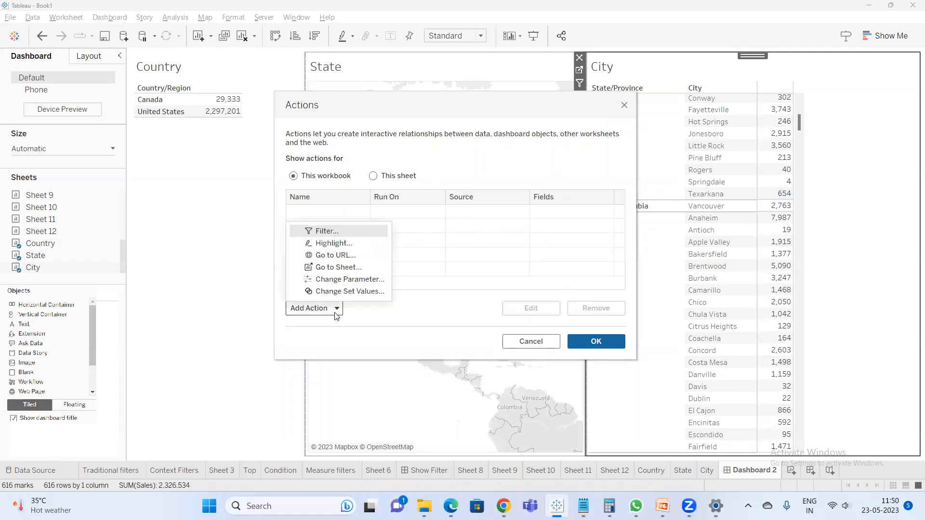
{"action": "left_click", "coordinate": [337, 268]}
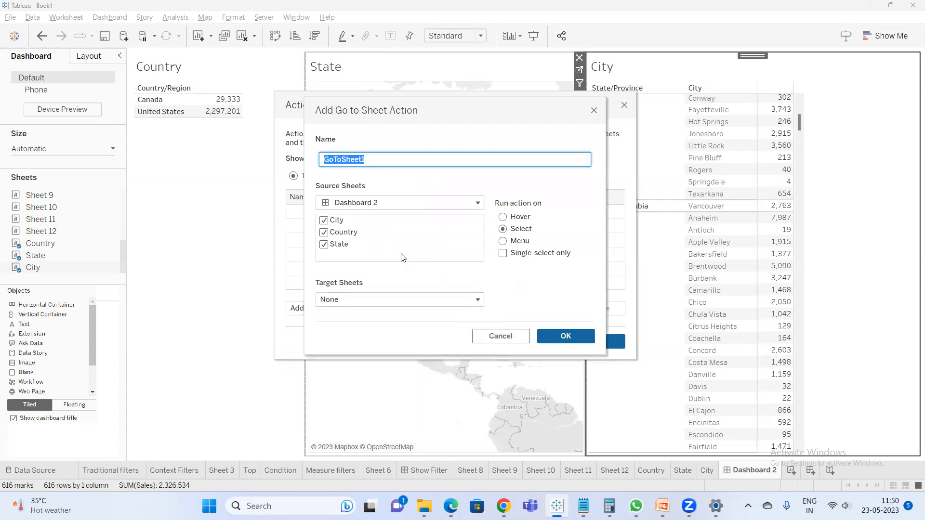
{"action": "left_click", "coordinate": [425, 209]}
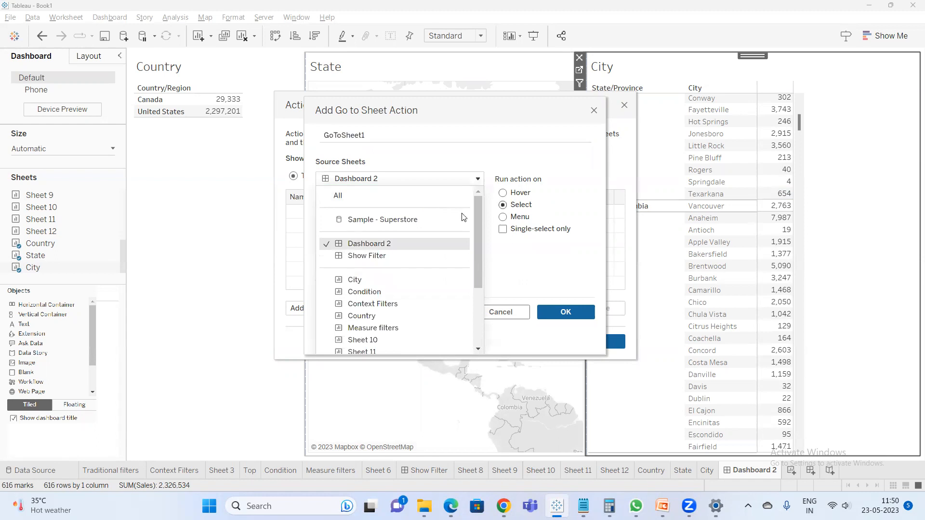
{"action": "left_click", "coordinate": [540, 200]}
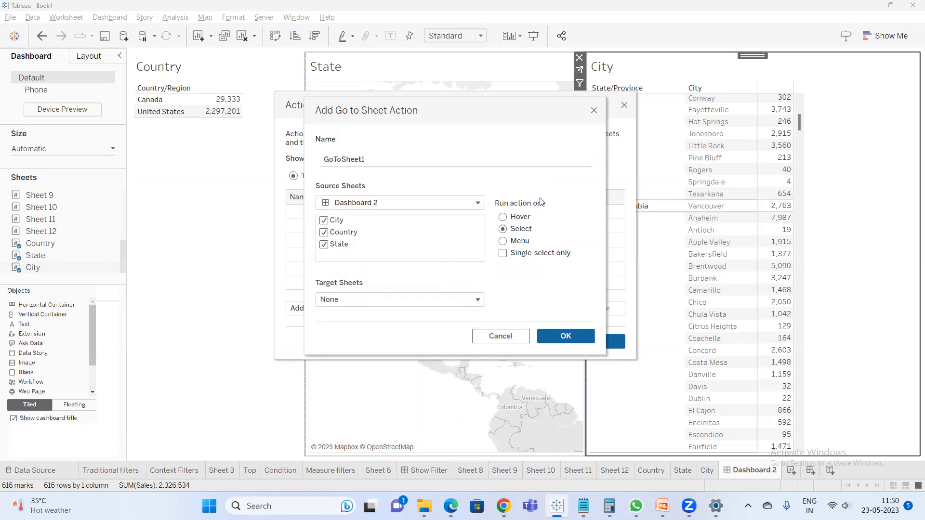
{"action": "left_click", "coordinate": [349, 244]}
{"action": "left_click", "coordinate": [324, 245]}
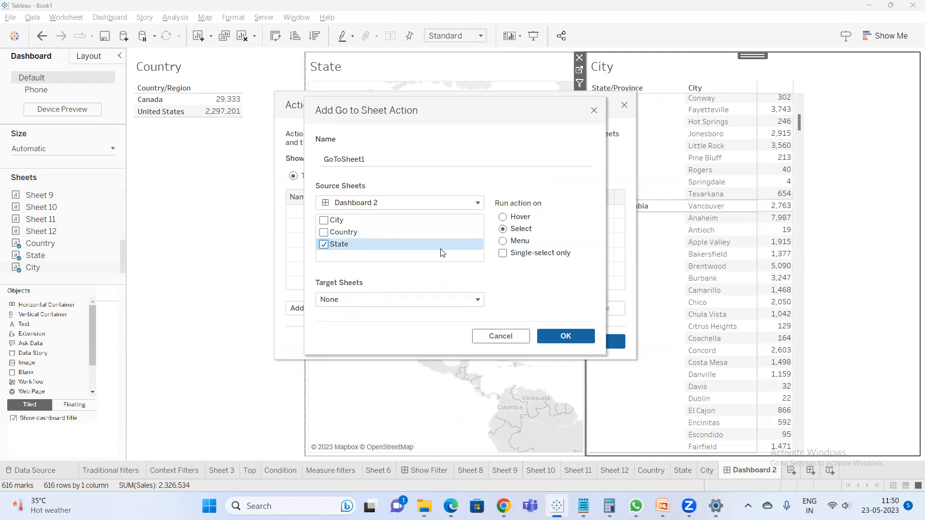
- Set the Go to Sheet action's target to the Show Filter dashboard and save the actions
{"action": "left_click", "coordinate": [404, 301]}
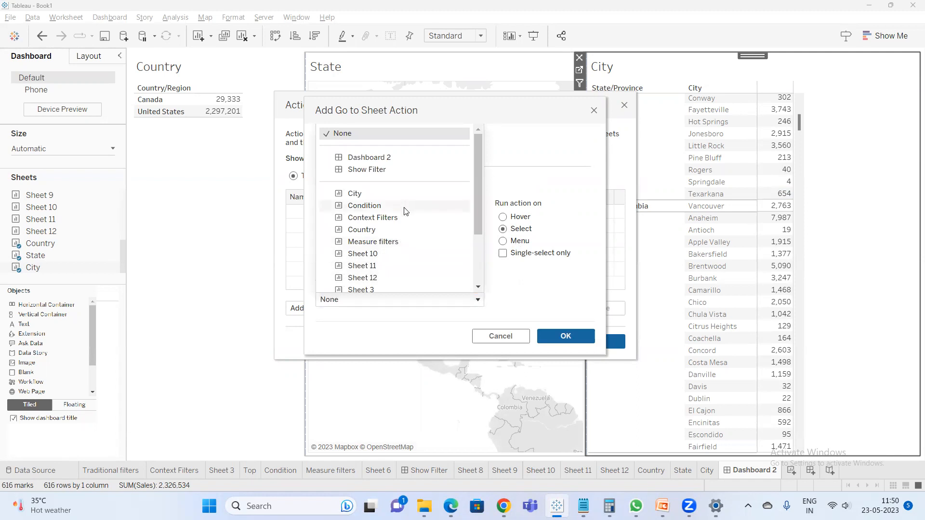
{"action": "left_click", "coordinate": [391, 171]}
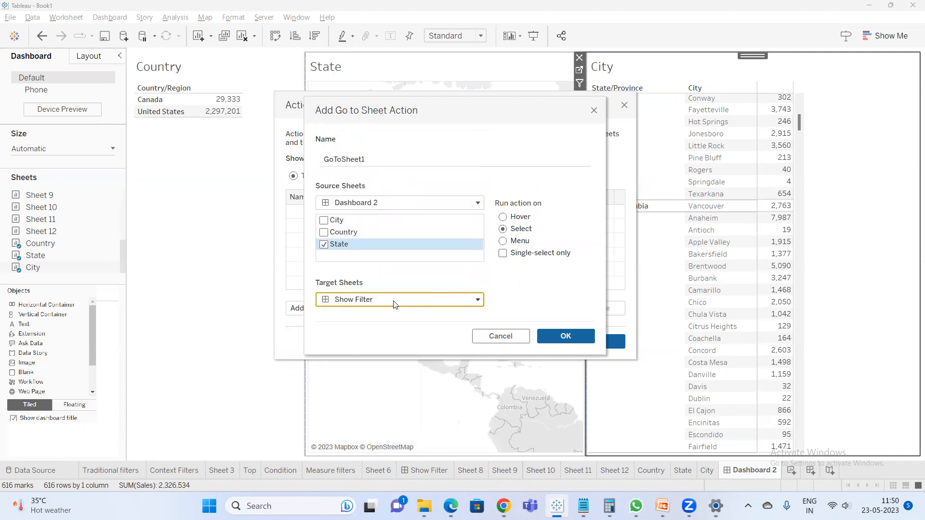
{"action": "mouse_move", "coordinate": [424, 506]}
{"action": "left_click", "coordinate": [573, 338]}
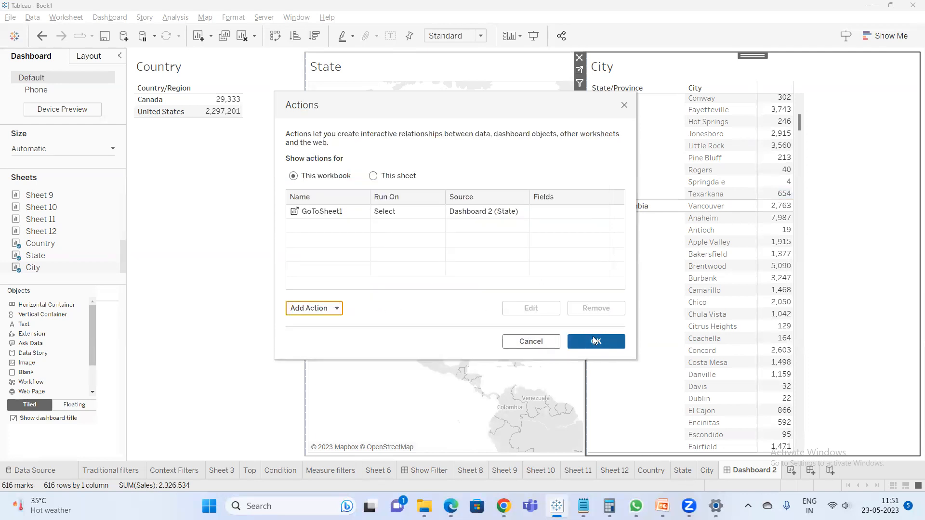
{"action": "left_click", "coordinate": [595, 341]}
- Try the dashboard's Country sheet by selecting the United States sales value
{"action": "left_click", "coordinate": [222, 190]}
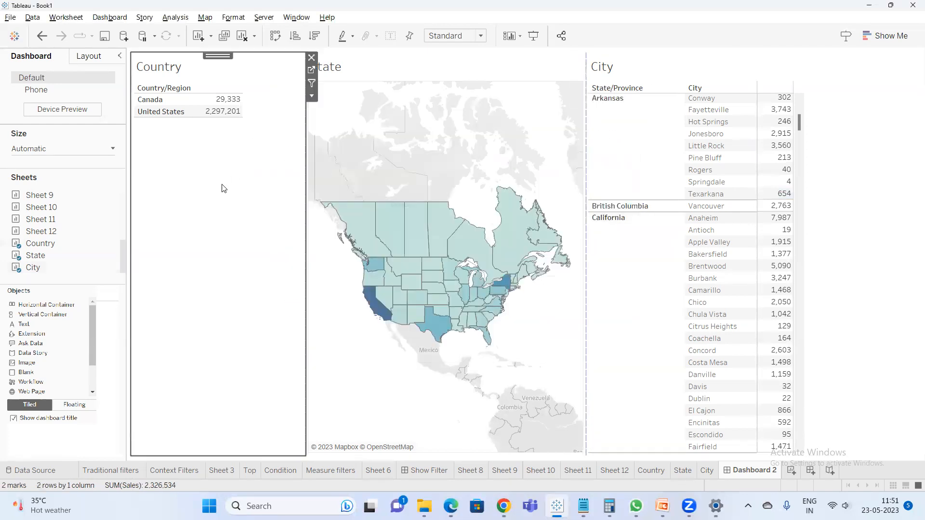
{"action": "left_click", "coordinate": [224, 117]}
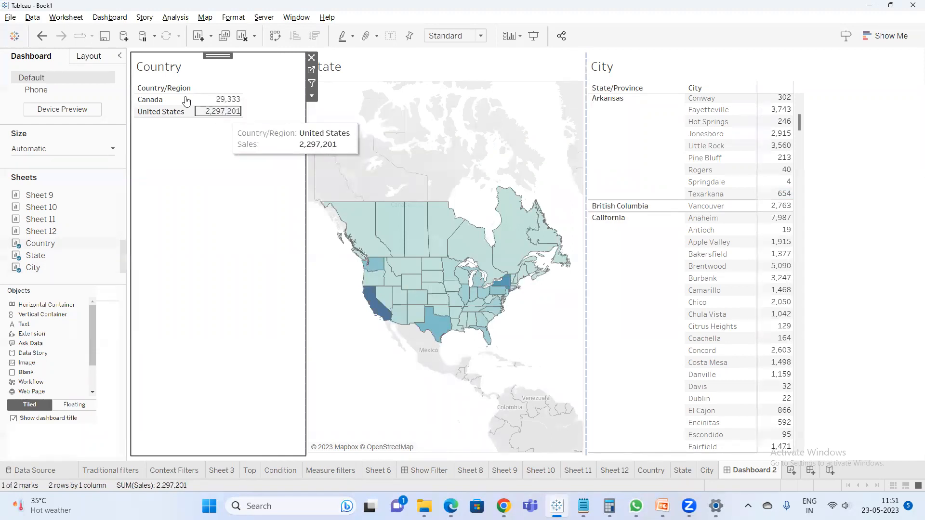
- Edit the GoToSheet1 action to use the State worksheet as its source, keeping Show Filter as target, and save the actions
{"action": "left_click", "coordinate": [122, 19]}
{"action": "left_click", "coordinate": [158, 168]}
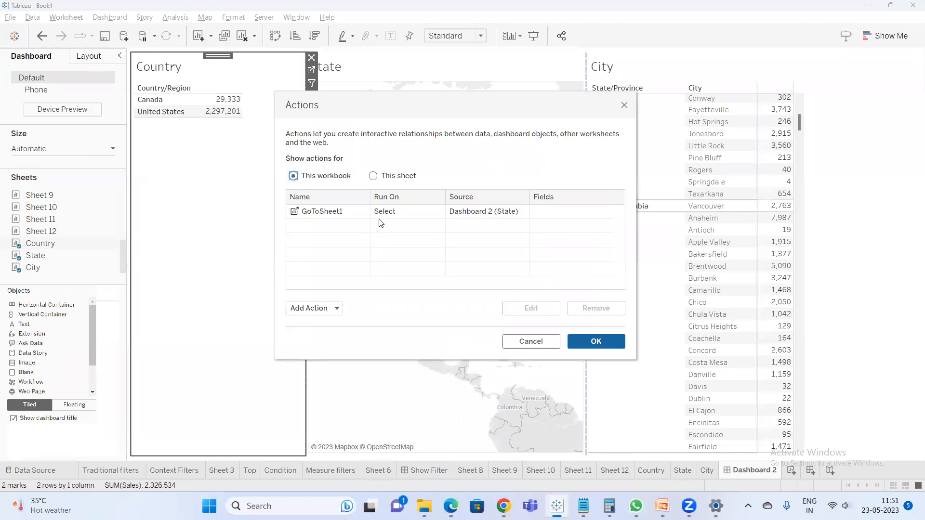
{"action": "left_click", "coordinate": [379, 214]}
{"action": "double_click", "coordinate": [378, 213]}
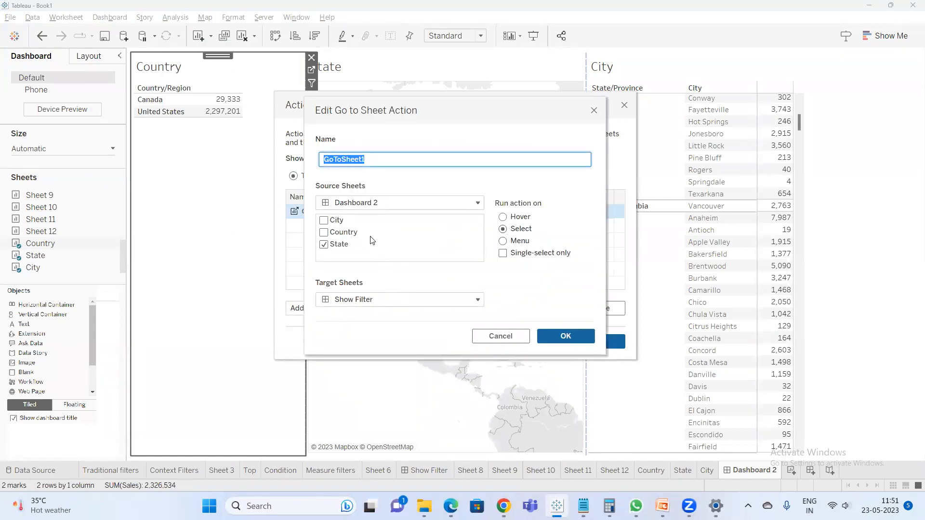
{"action": "left_click", "coordinate": [518, 233]}
{"action": "left_click", "coordinate": [465, 302]}
{"action": "left_click", "coordinate": [463, 298]}
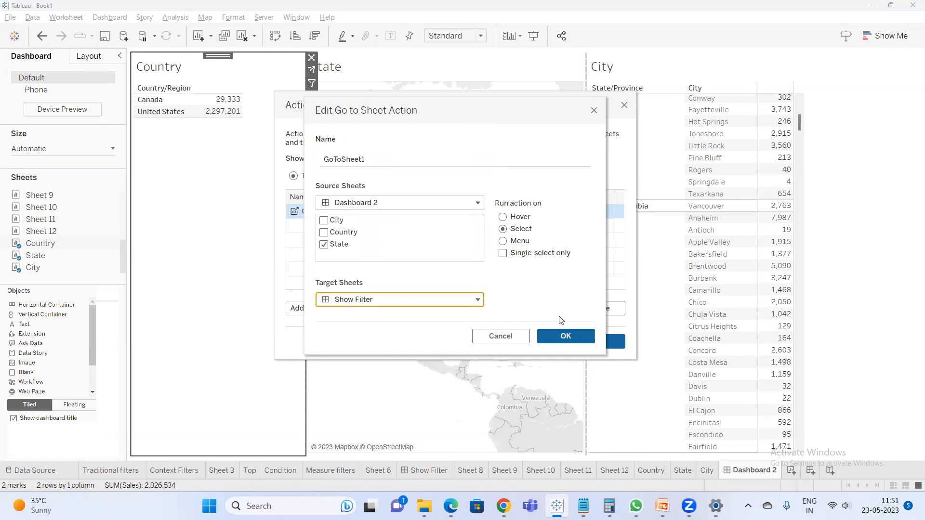
{"action": "left_click", "coordinate": [428, 206]}
{"action": "scroll", "coordinate": [392, 253], "scroll_direction": "down", "scroll_amount": 3}
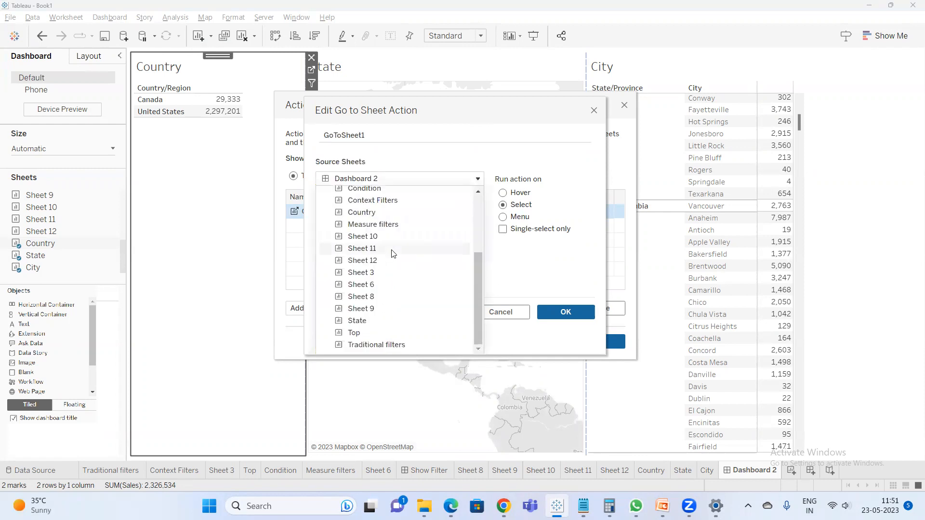
{"action": "scroll", "coordinate": [399, 263], "scroll_direction": "up", "scroll_amount": 3}
{"action": "scroll", "coordinate": [400, 263], "scroll_direction": "down", "scroll_amount": 3}
{"action": "left_click", "coordinate": [391, 320]}
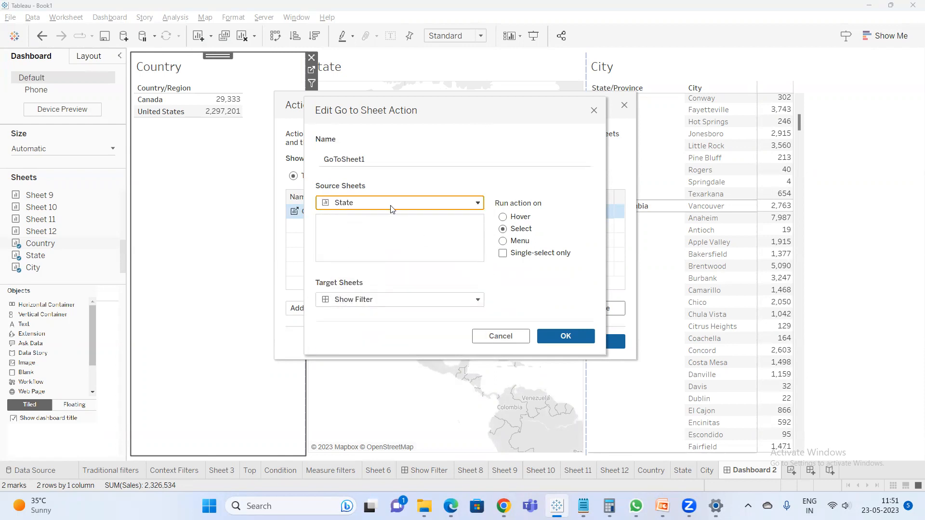
{"action": "left_click", "coordinate": [558, 335]}
{"action": "left_click", "coordinate": [604, 341]}
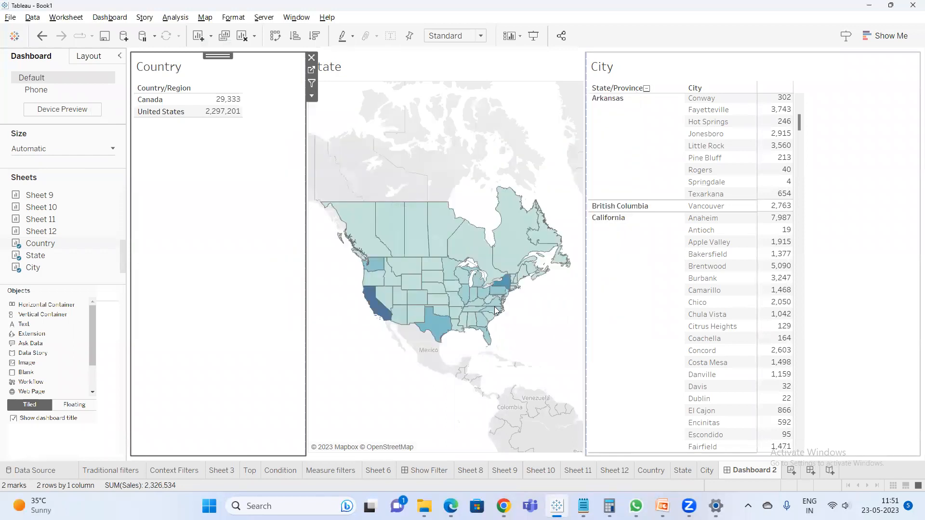
- Test the edited action by selecting sales values in the dashboard's Country sheet, including the United States value
{"action": "left_click", "coordinate": [222, 113]}
{"action": "left_click", "coordinate": [220, 112]}
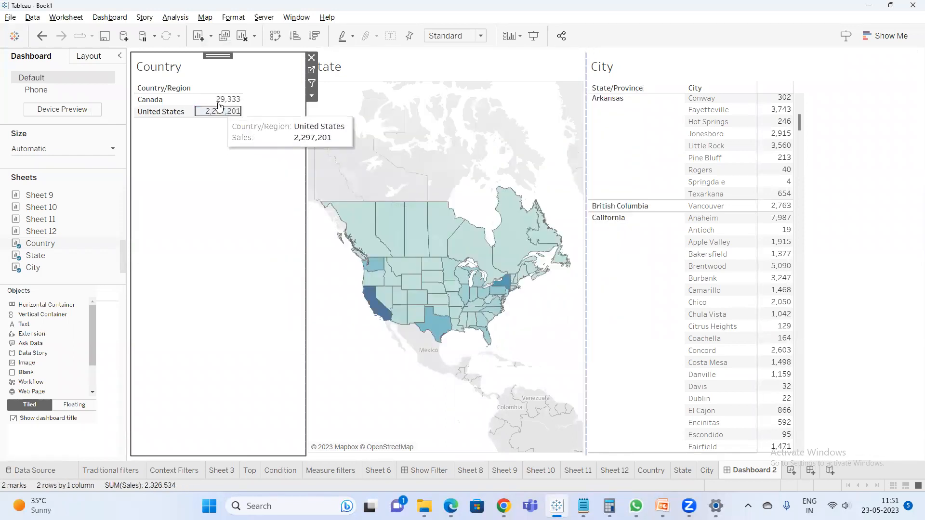
{"action": "left_click", "coordinate": [221, 104]}
{"action": "left_click", "coordinate": [250, 175]}
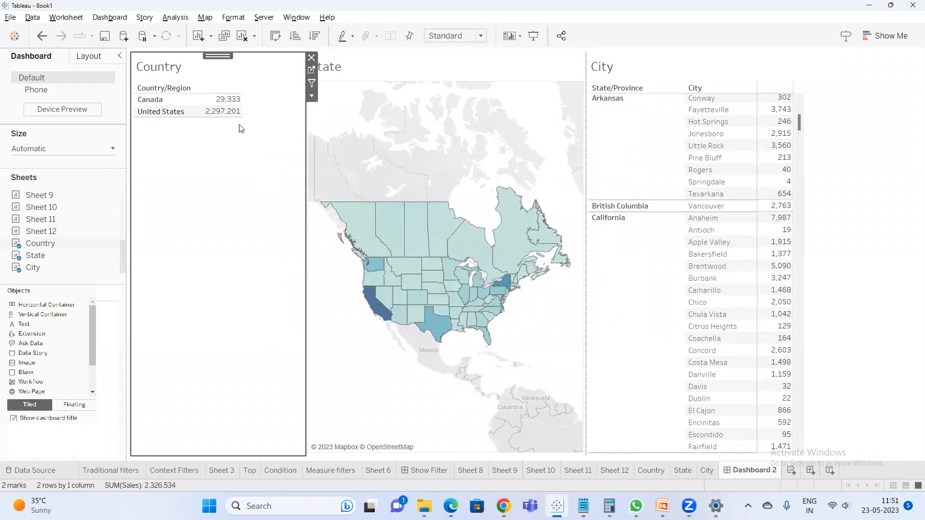
{"action": "left_click", "coordinate": [227, 115]}
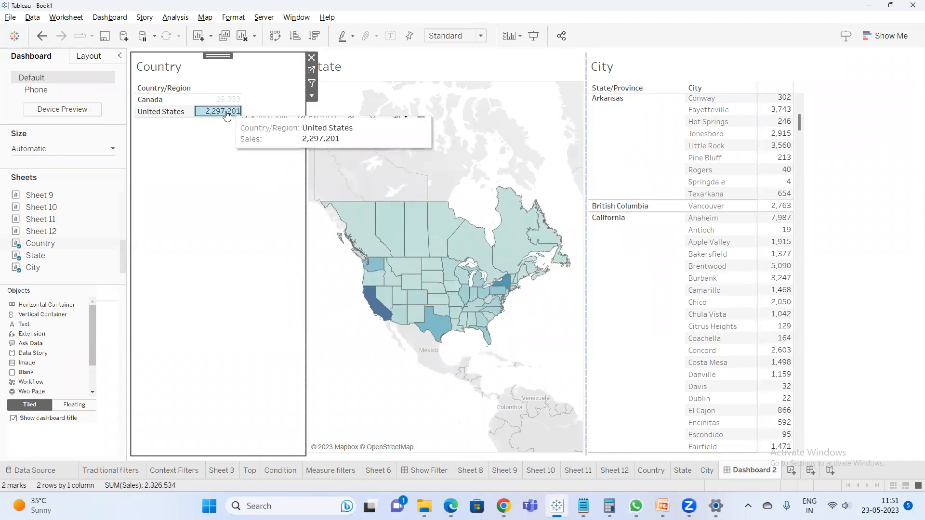
- Show the title on Dashboard 2
{"action": "left_click", "coordinate": [109, 17]}
{"action": "left_click", "coordinate": [143, 158]}
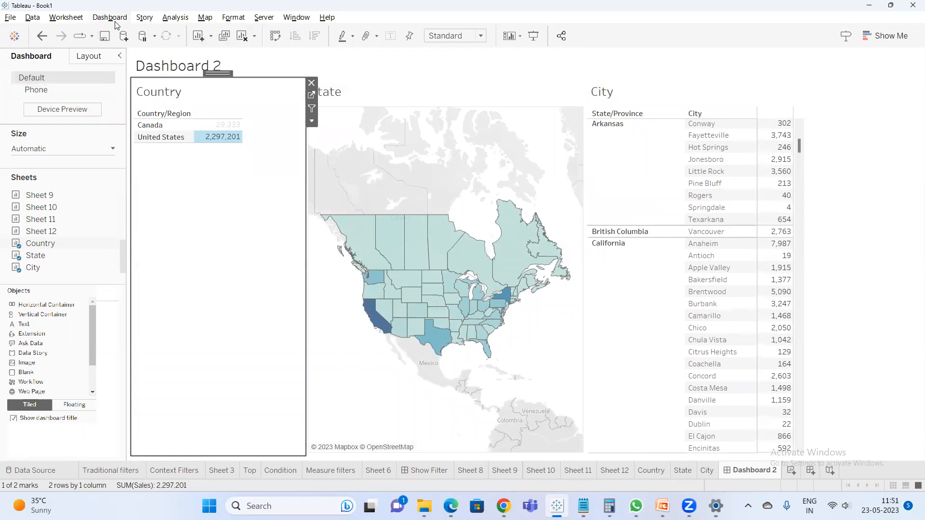
- Reopen the GoToSheet1 action, check its source and target sheets, and confirm it without changes
{"action": "left_click", "coordinate": [121, 19]}
{"action": "left_click", "coordinate": [160, 165]}
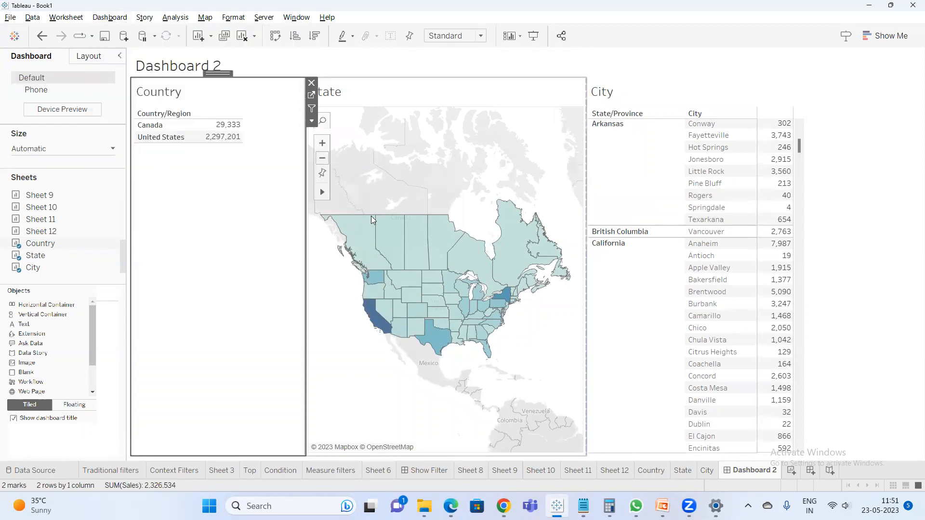
{"action": "left_click", "coordinate": [345, 212]}
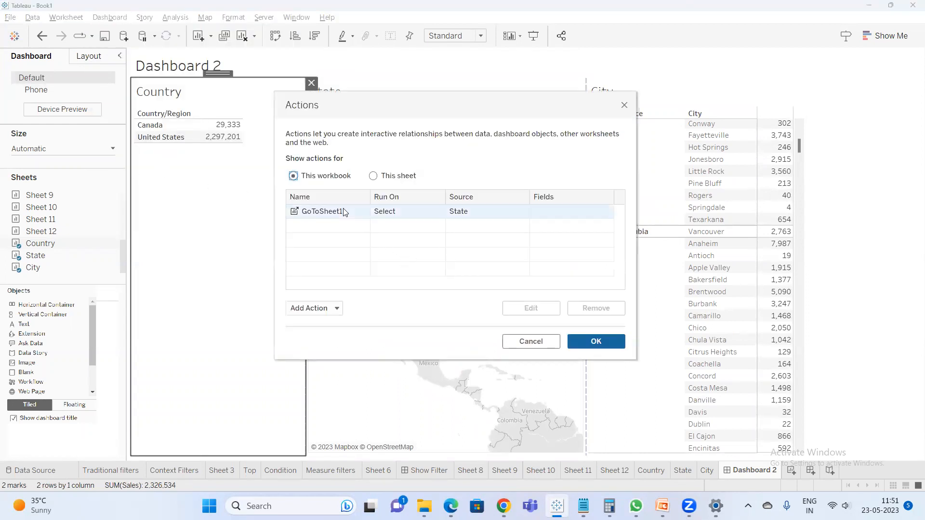
{"action": "double_click", "coordinate": [367, 214]}
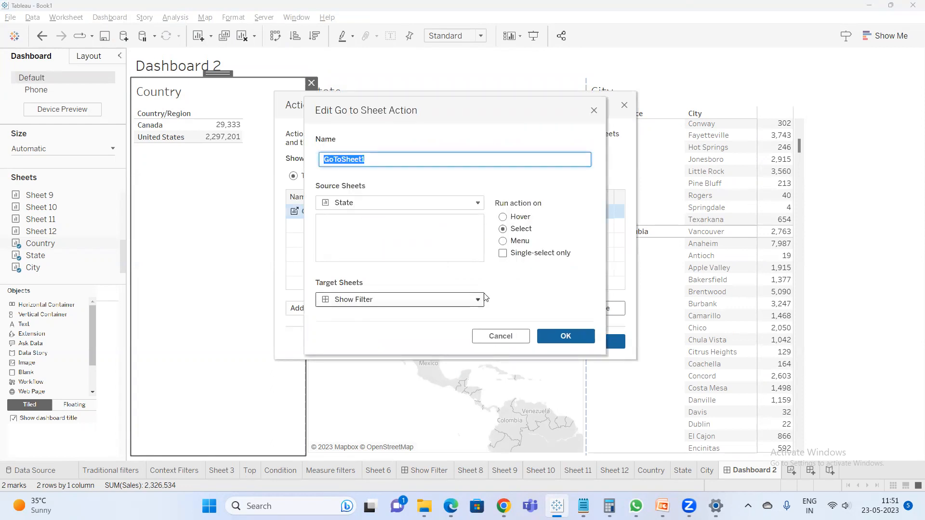
{"action": "left_click", "coordinate": [440, 204]}
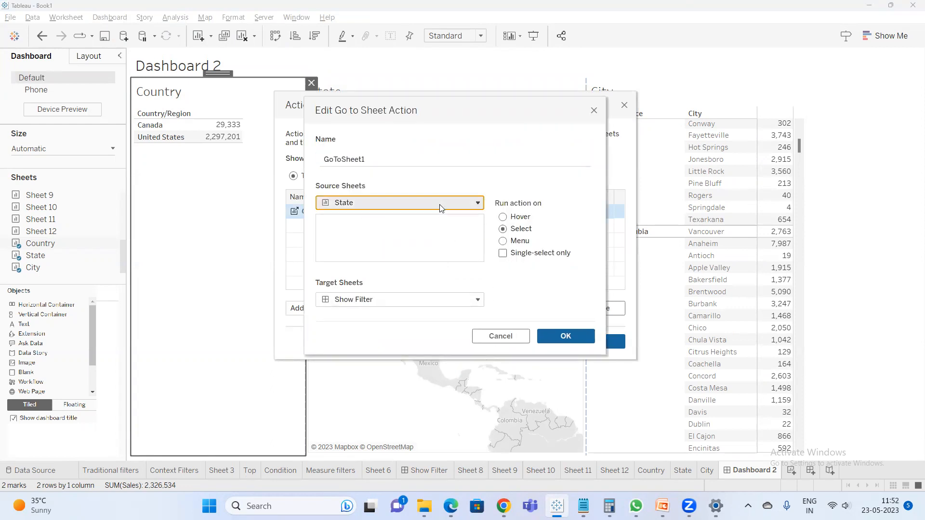
{"action": "left_click", "coordinate": [562, 328]}
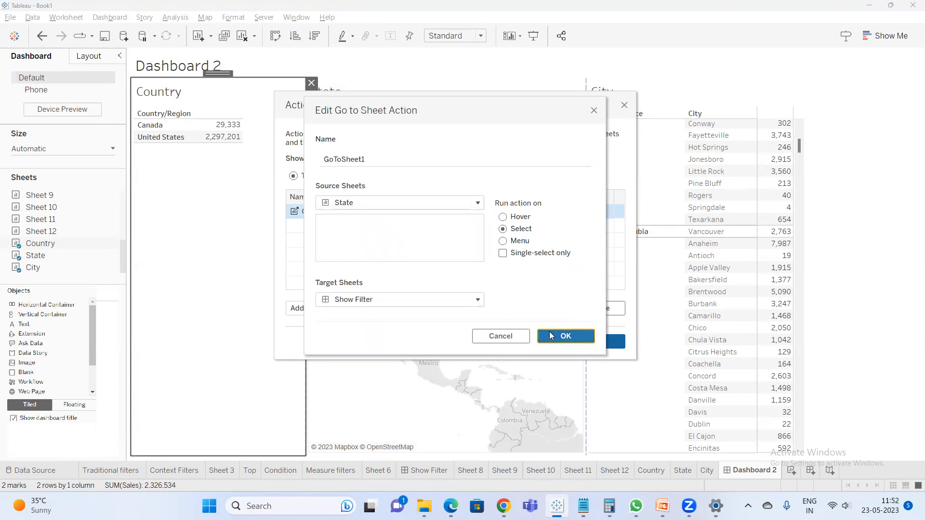
{"action": "left_click", "coordinate": [560, 335]}
{"action": "left_click", "coordinate": [618, 346]}
- Try adding the State sheet to the Show Filter dashboard, and return to Dashboard 2
{"action": "left_click", "coordinate": [438, 470]}
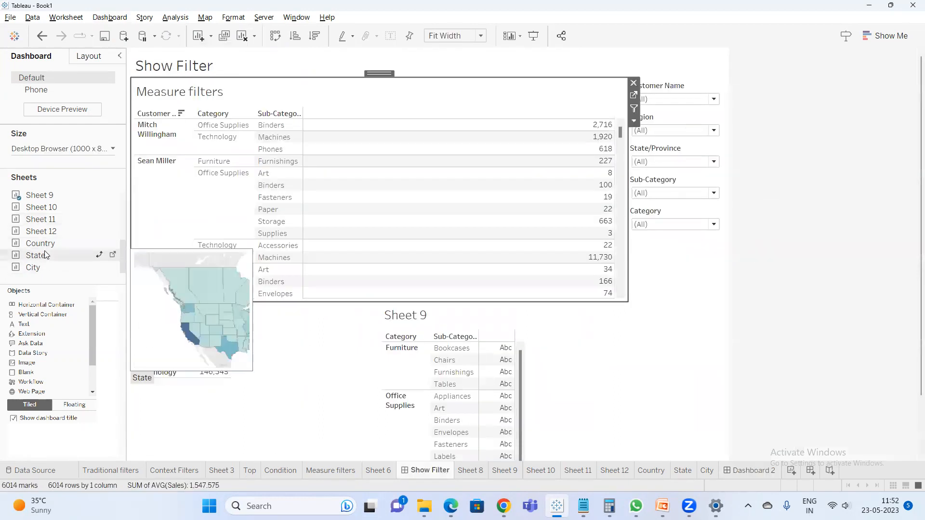
{"action": "mouse_move", "coordinate": [43, 256]}
{"action": "left_click_drag", "start_coordinate": [43, 256], "coordinate": [303, 297]}
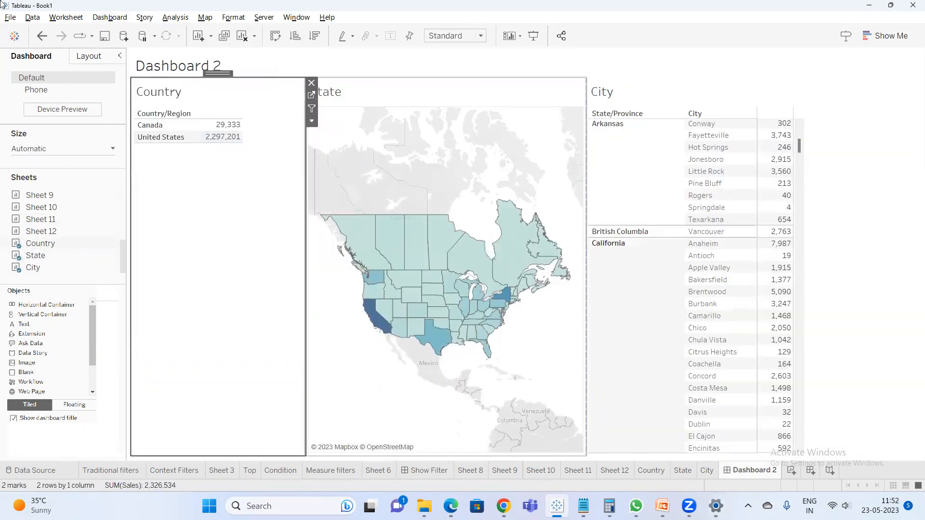
{"action": "left_click", "coordinate": [747, 471]}
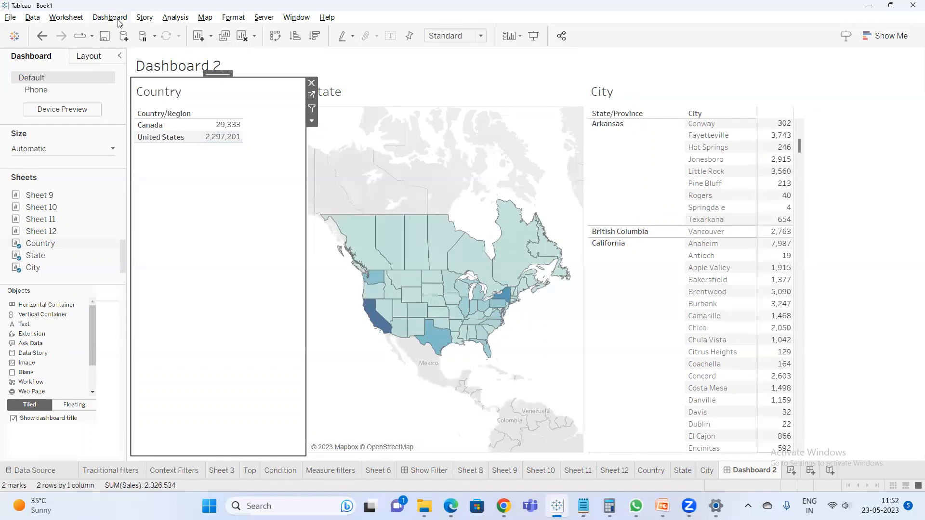
- Examine the target sheets available for the GoToSheet1 action, keeping Show Filter selected
{"action": "left_click", "coordinate": [103, 17]}
{"action": "left_click", "coordinate": [139, 170]}
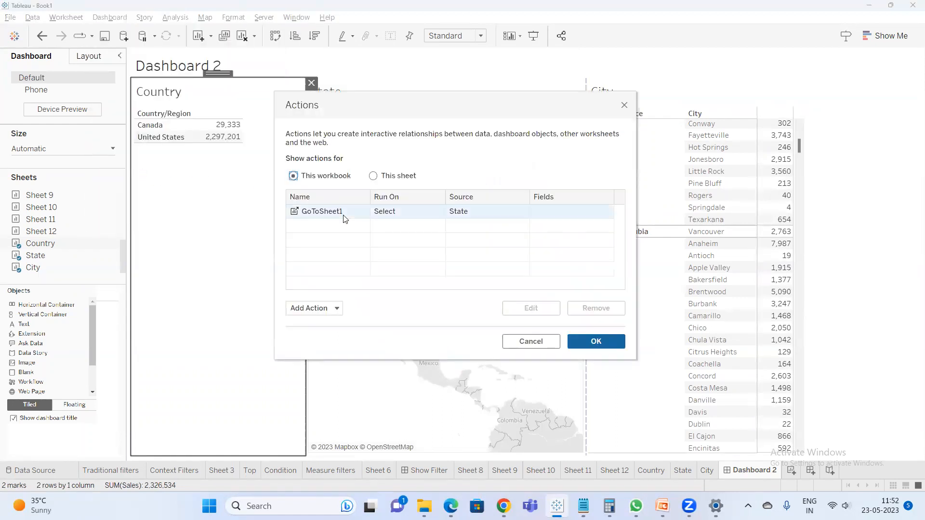
{"action": "double_click", "coordinate": [345, 218]}
{"action": "left_click", "coordinate": [398, 297]}
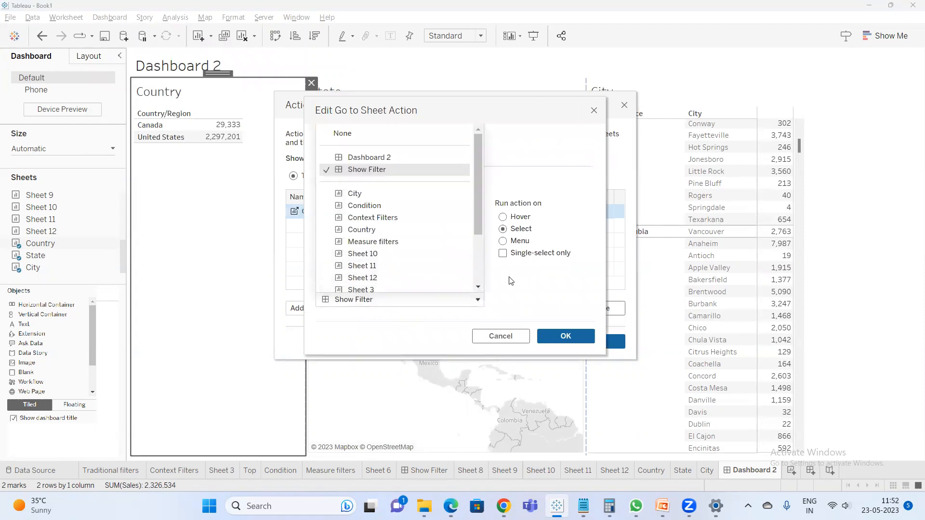
{"action": "scroll", "coordinate": [409, 233], "scroll_direction": "down", "scroll_amount": 2}
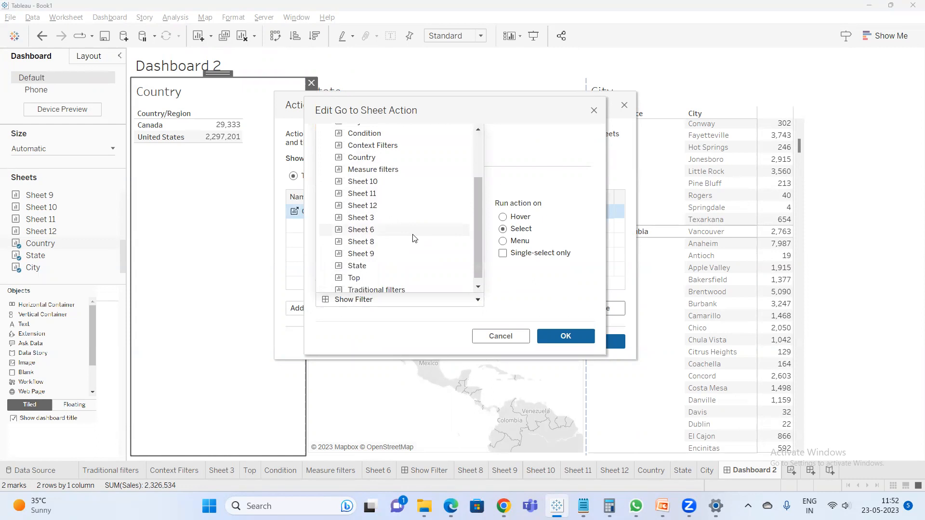
{"action": "scroll", "coordinate": [427, 233], "scroll_direction": "up", "scroll_amount": 2}
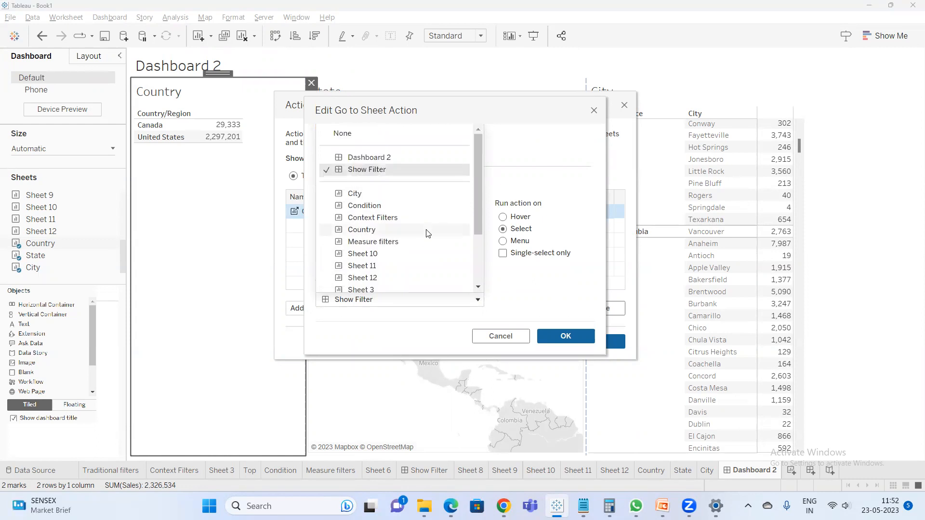
{"action": "scroll", "coordinate": [426, 233], "scroll_direction": "down", "scroll_amount": 4}
{"action": "left_click", "coordinate": [525, 297]}
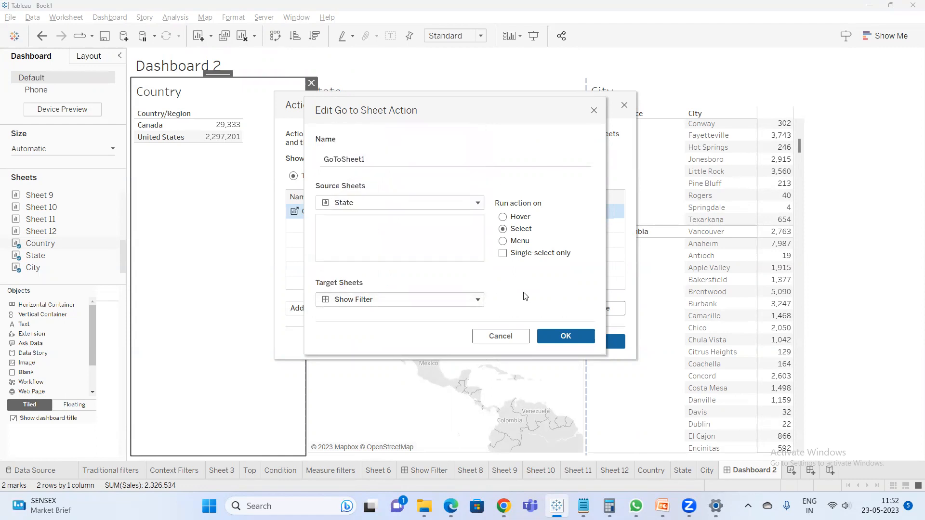
{"action": "left_click", "coordinate": [561, 336]}
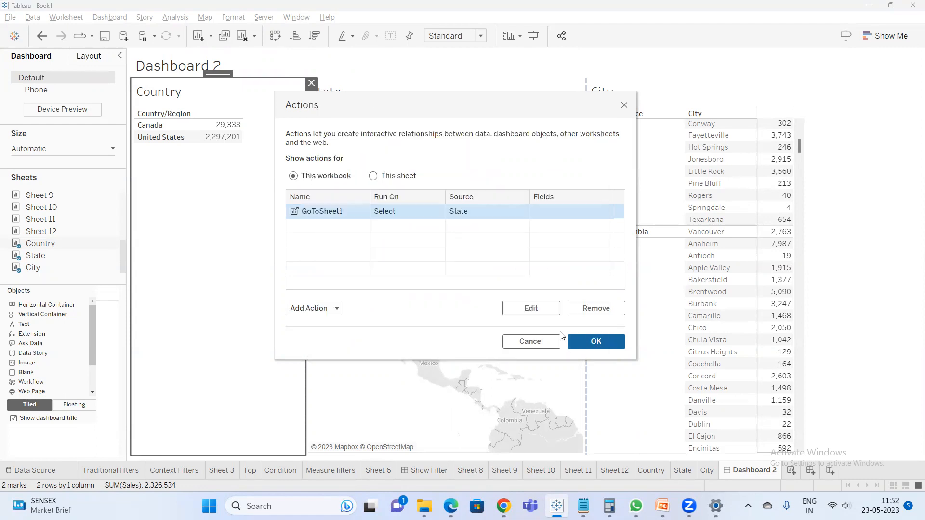
- Confirm the dashboard actions and test the United States and Canada sales values in the Country sheet
{"action": "left_click", "coordinate": [599, 344]}
{"action": "left_click", "coordinate": [216, 137]}
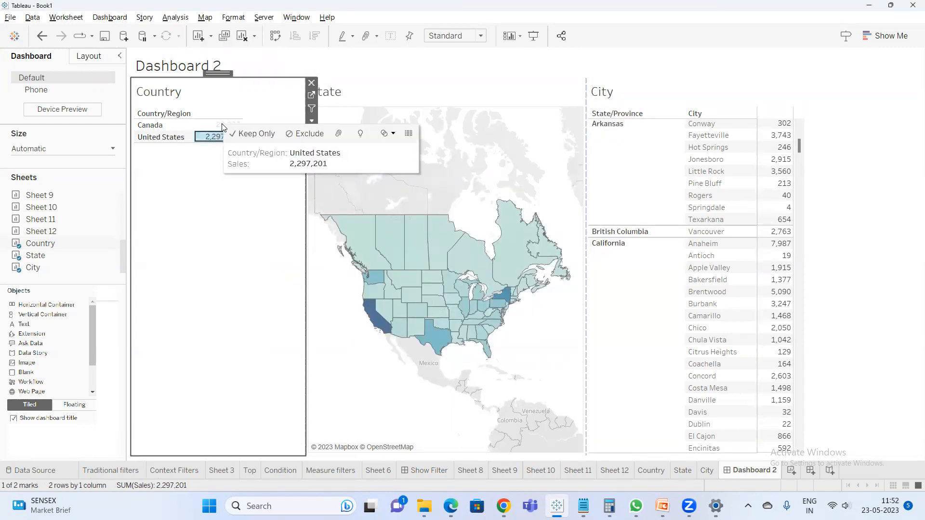
{"action": "left_click", "coordinate": [213, 126]}
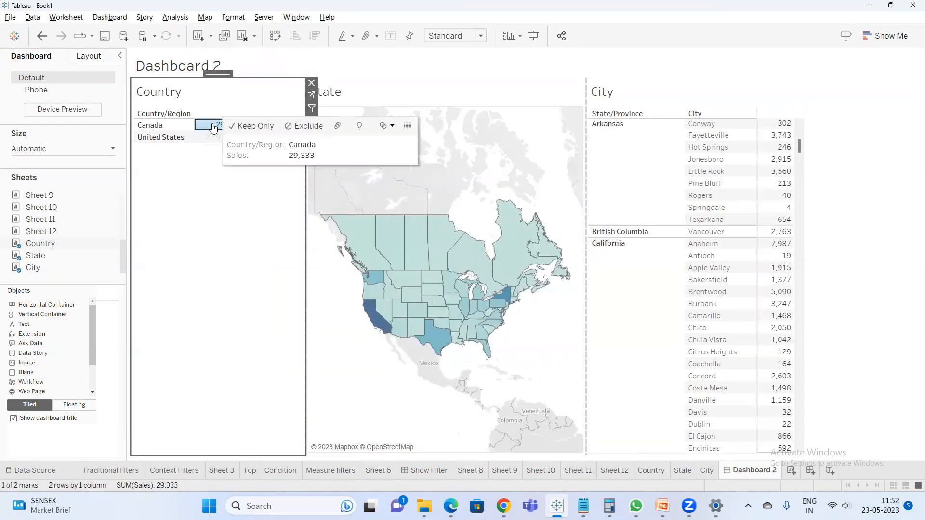
- Set the GoToSheet1 action's source to Dashboard 2 with City, Country and State included, keep Show Filter as target, and save
{"action": "left_click", "coordinate": [119, 17]}
{"action": "left_click", "coordinate": [126, 169]}
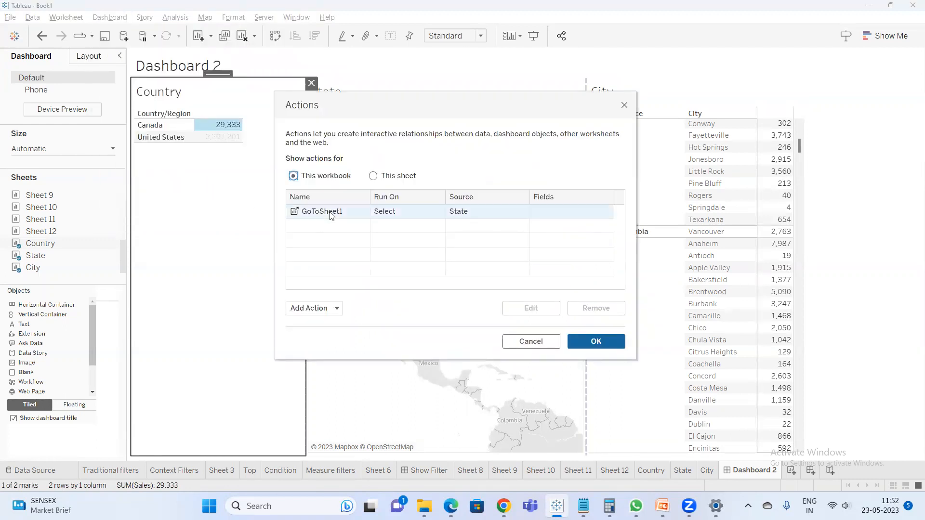
{"action": "double_click", "coordinate": [330, 213]}
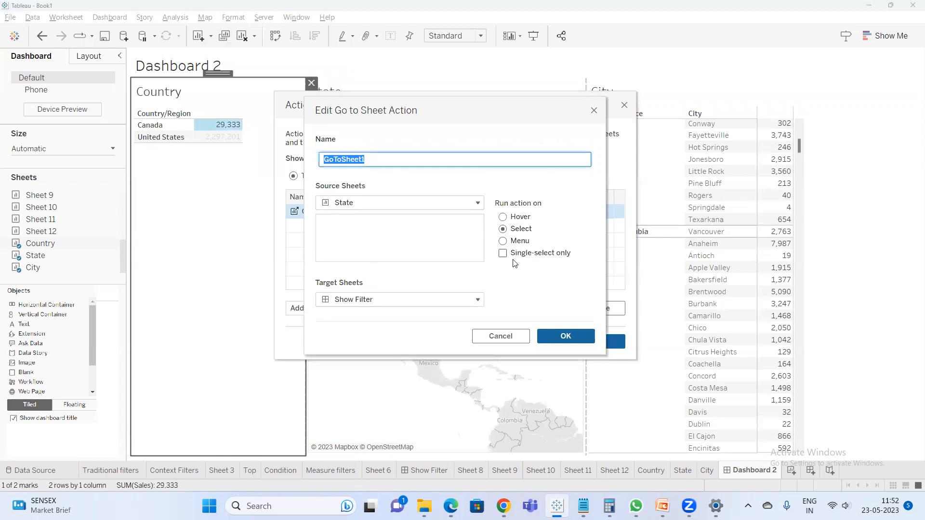
{"action": "left_click", "coordinate": [380, 208]}
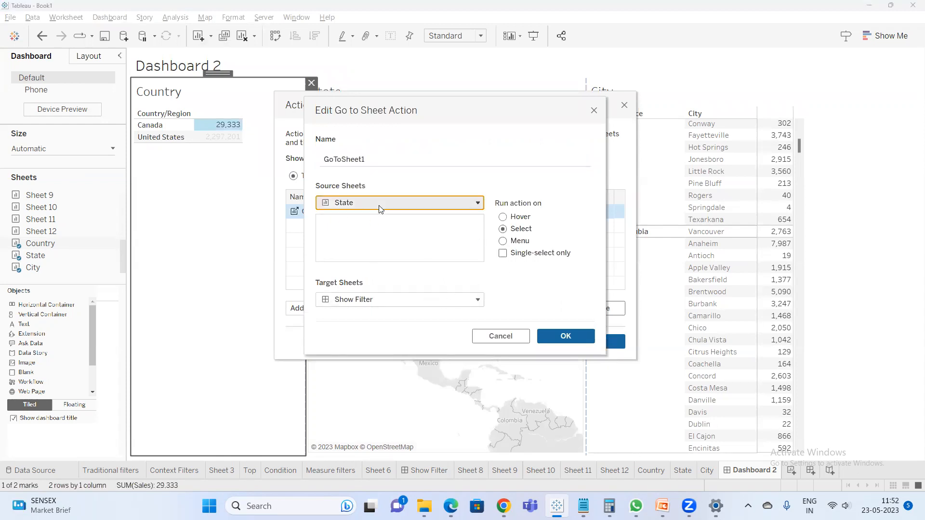
{"action": "scroll", "coordinate": [395, 238], "scroll_direction": "up", "scroll_amount": 5}
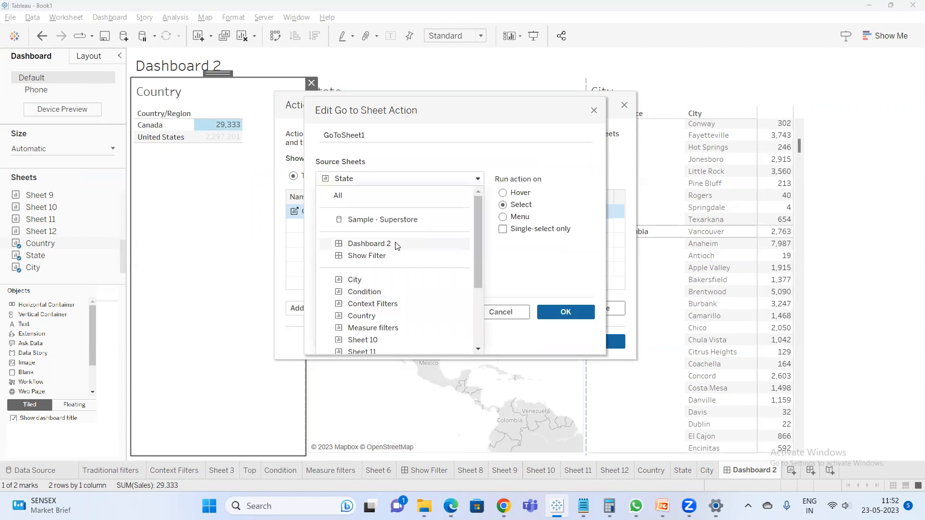
{"action": "left_click", "coordinate": [397, 243]}
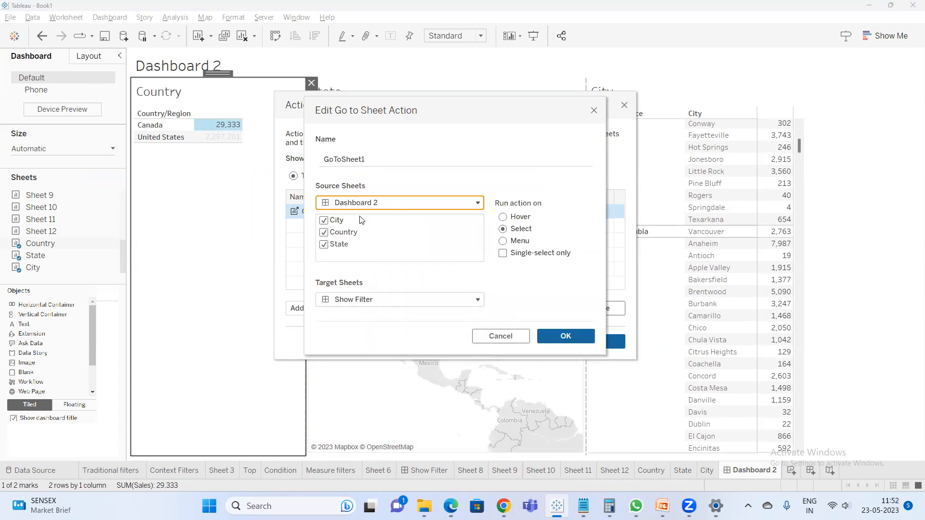
{"action": "left_click", "coordinate": [365, 221]}
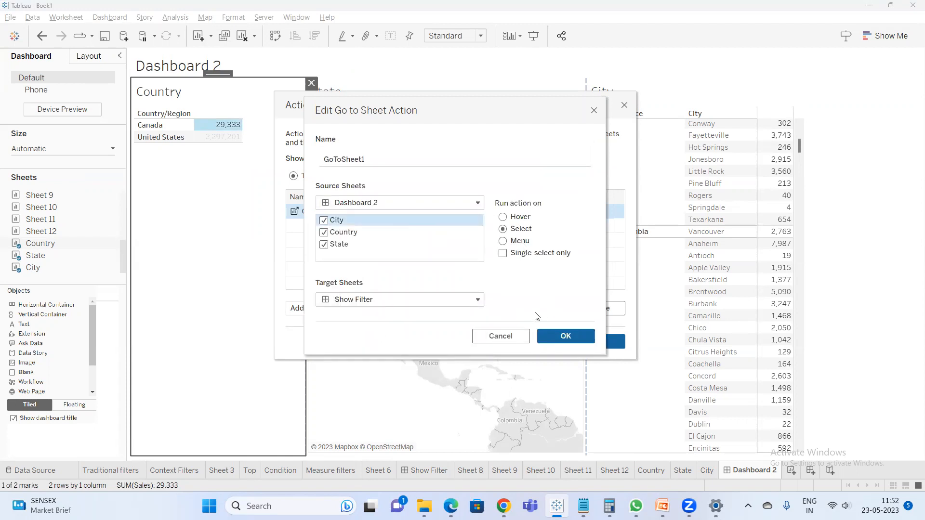
{"action": "left_click", "coordinate": [422, 303]}
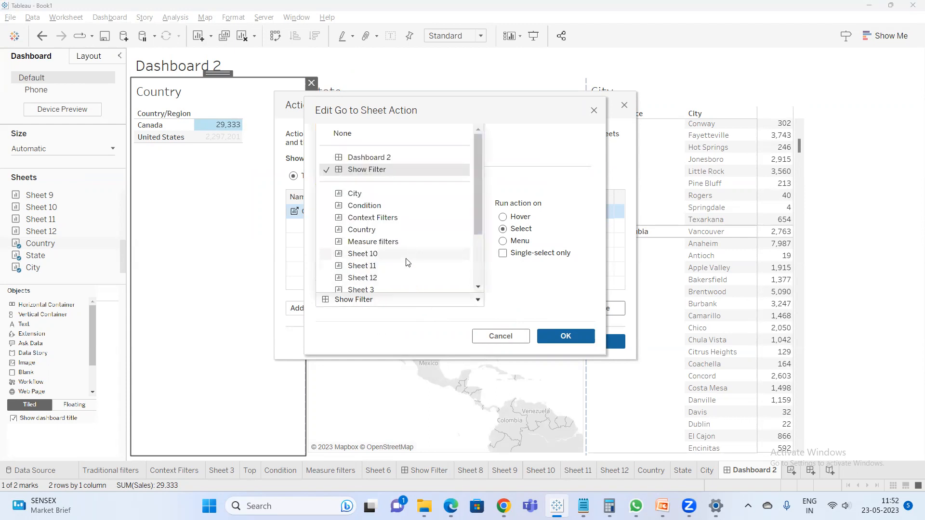
{"action": "left_click", "coordinate": [373, 171]}
{"action": "left_click", "coordinate": [548, 343]}
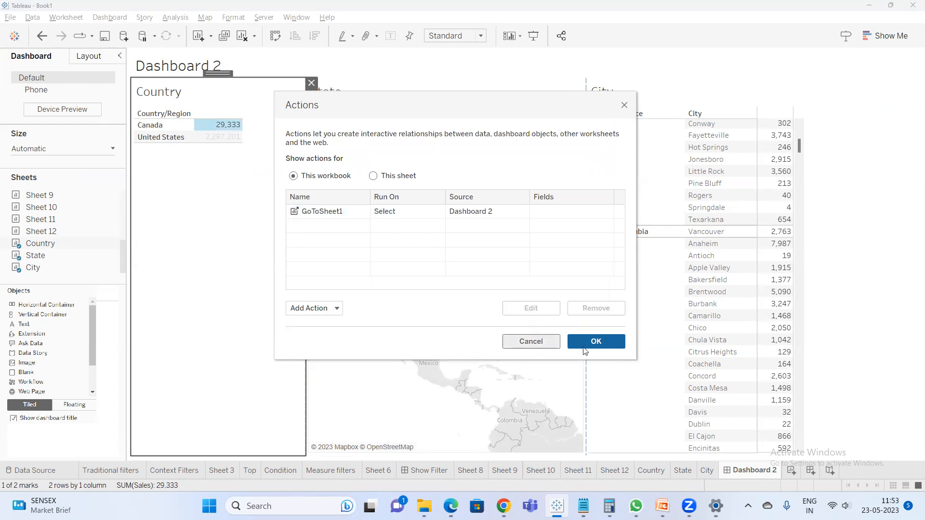
{"action": "left_click", "coordinate": [586, 341]}
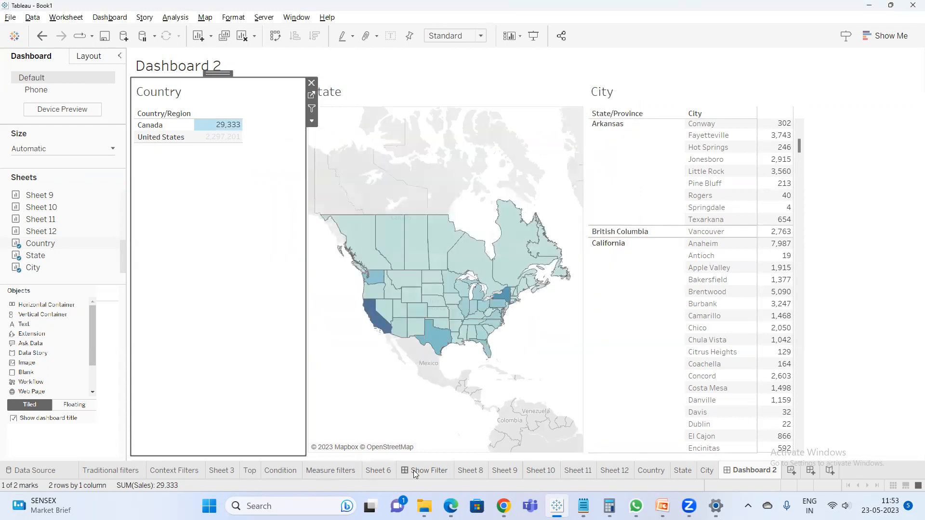
- Remove the State sheet from the Show Filter dashboard and return to Dashboard 2
{"action": "left_click", "coordinate": [413, 470]}
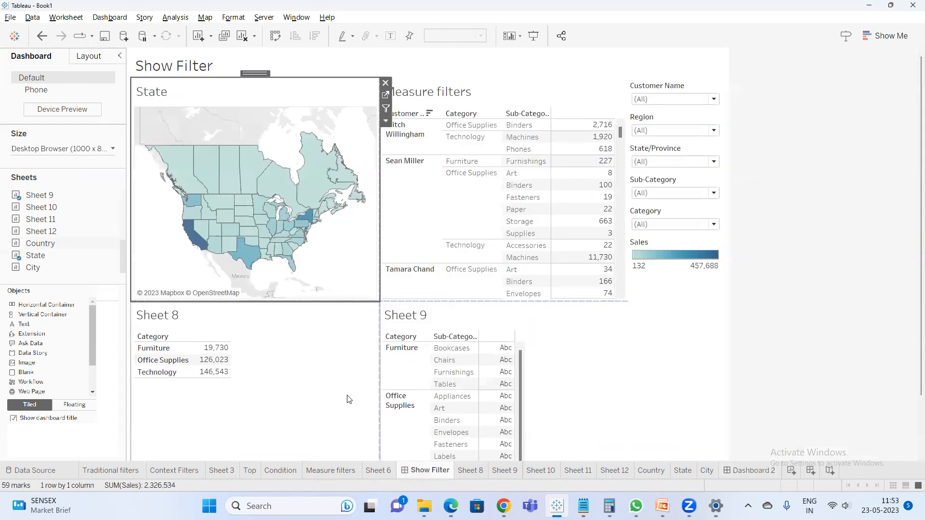
{"action": "left_click", "coordinate": [386, 83]}
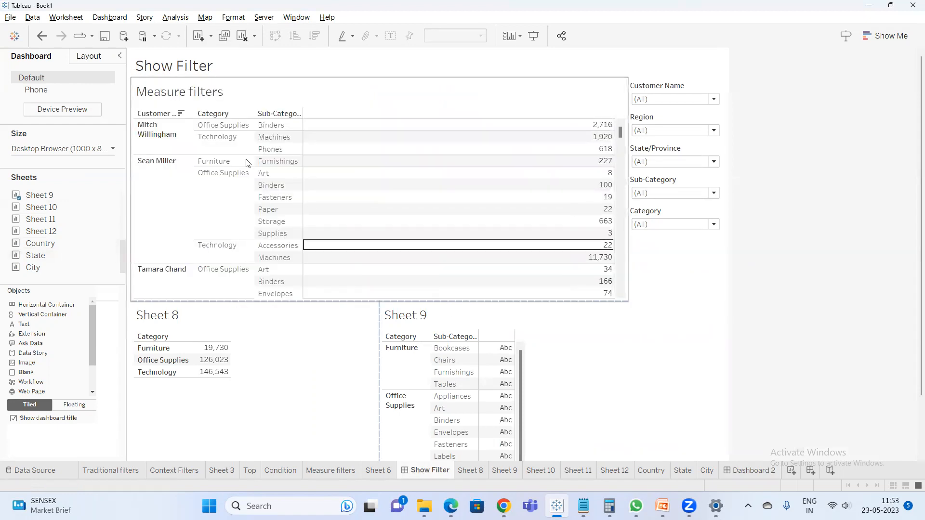
{"action": "left_click", "coordinate": [255, 93]}
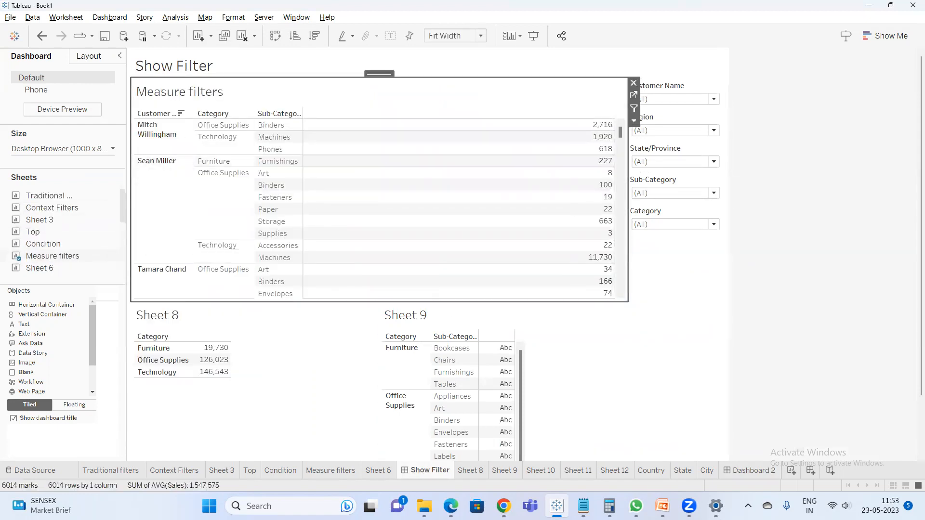
{"action": "left_click", "coordinate": [763, 469]}
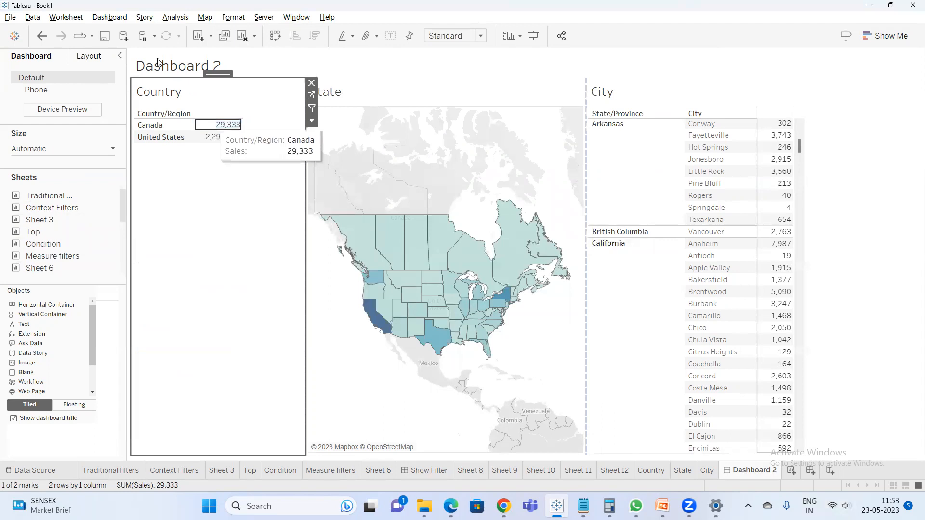
- Change the GoToSheet1 action's target sheet to Sheet 9 and save the dashboard actions
{"action": "left_click", "coordinate": [100, 20]}
{"action": "left_click", "coordinate": [144, 168]}
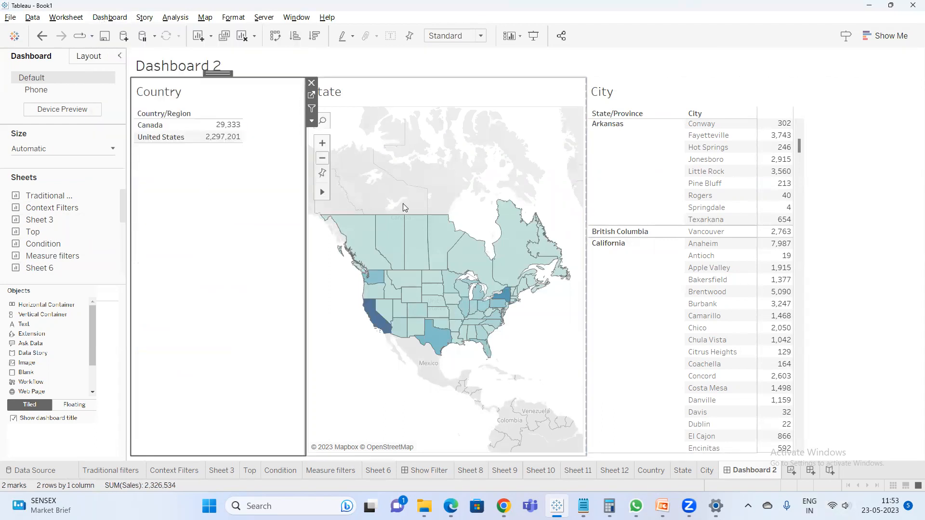
{"action": "double_click", "coordinate": [428, 217]}
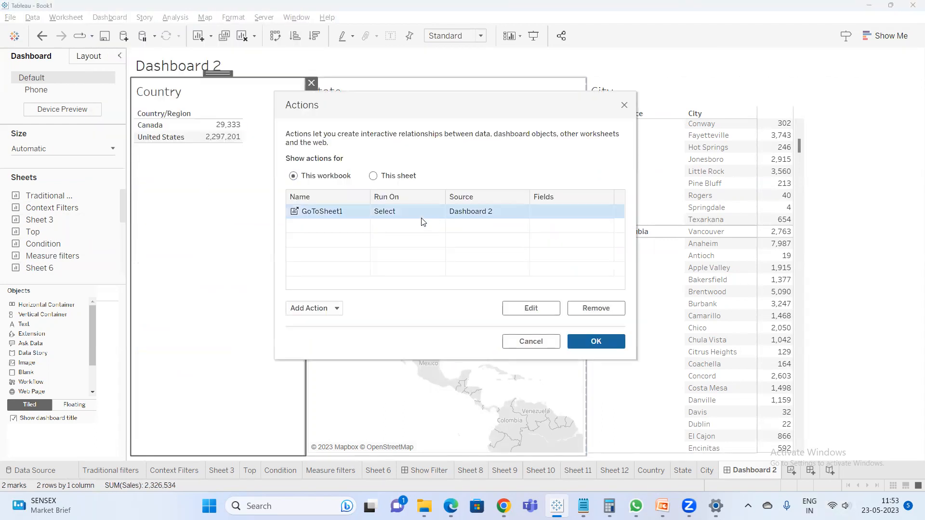
{"action": "left_click", "coordinate": [385, 299]}
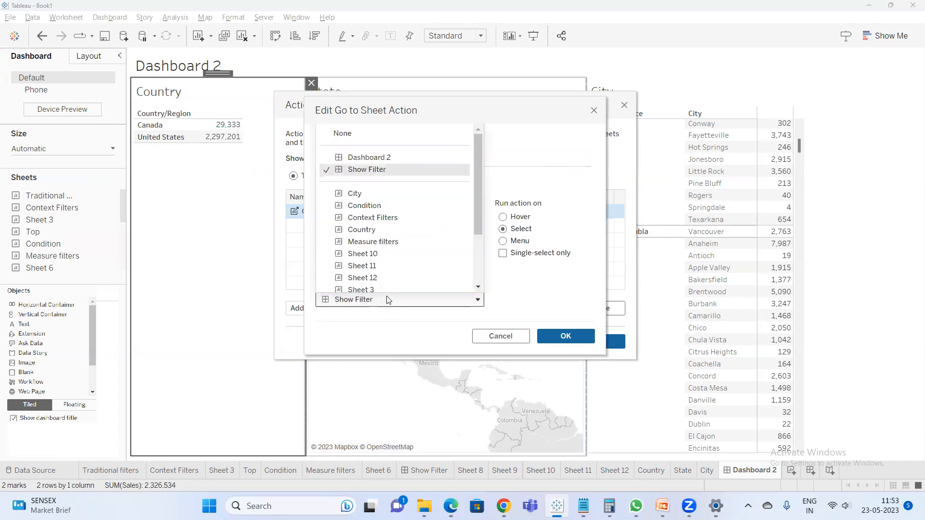
{"action": "scroll", "coordinate": [394, 267], "scroll_direction": "down", "scroll_amount": 1}
{"action": "left_click", "coordinate": [388, 289]}
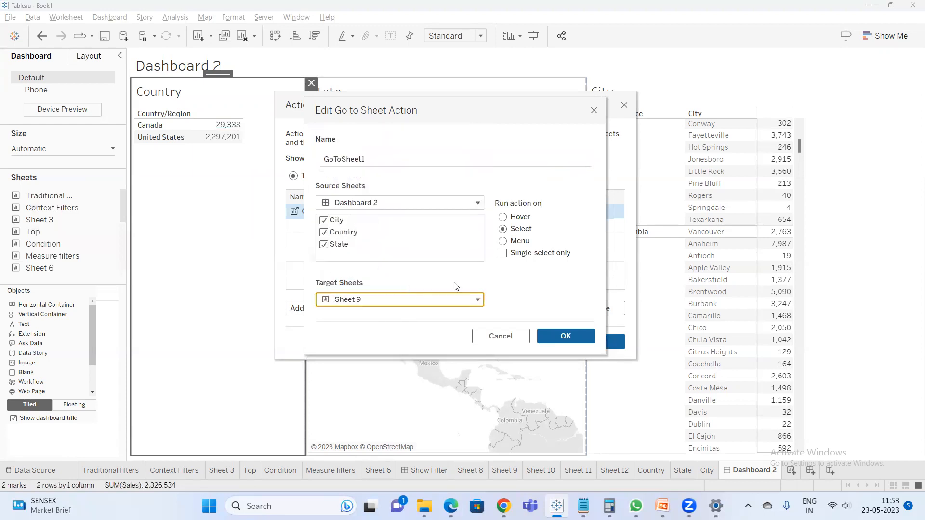
{"action": "left_click", "coordinate": [550, 333]}
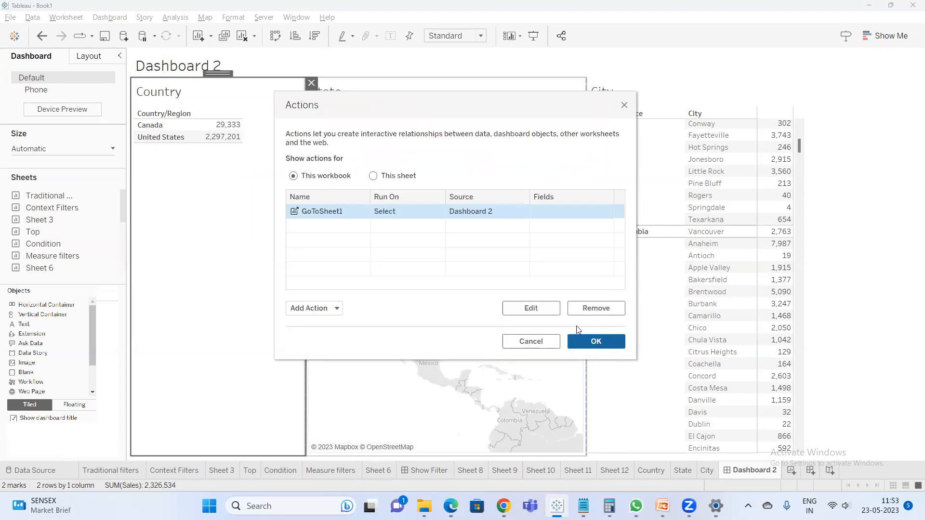
{"action": "left_click", "coordinate": [598, 341]}
- Test the Go to Sheet action from the United States sales value in the Country sheet, returning to Dashboard 2 after each jump
{"action": "left_click", "coordinate": [223, 137]}
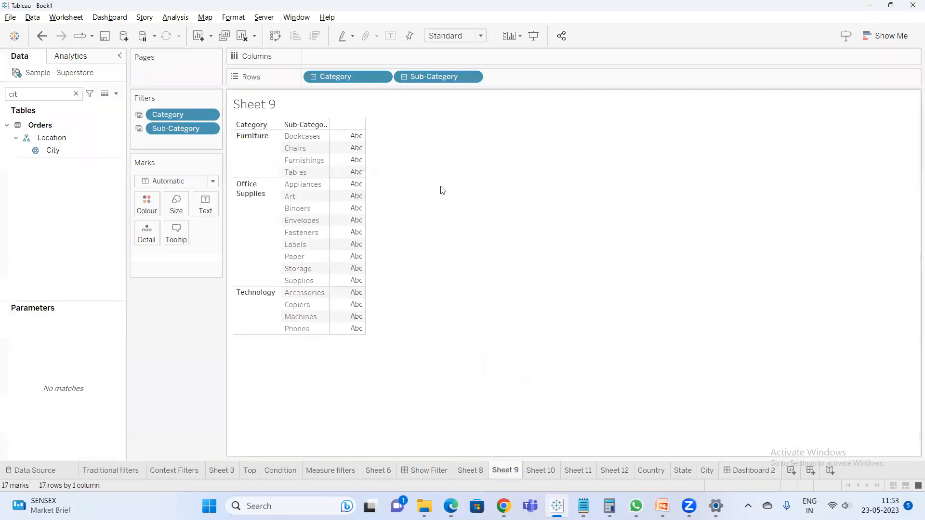
{"action": "left_click", "coordinate": [750, 469]}
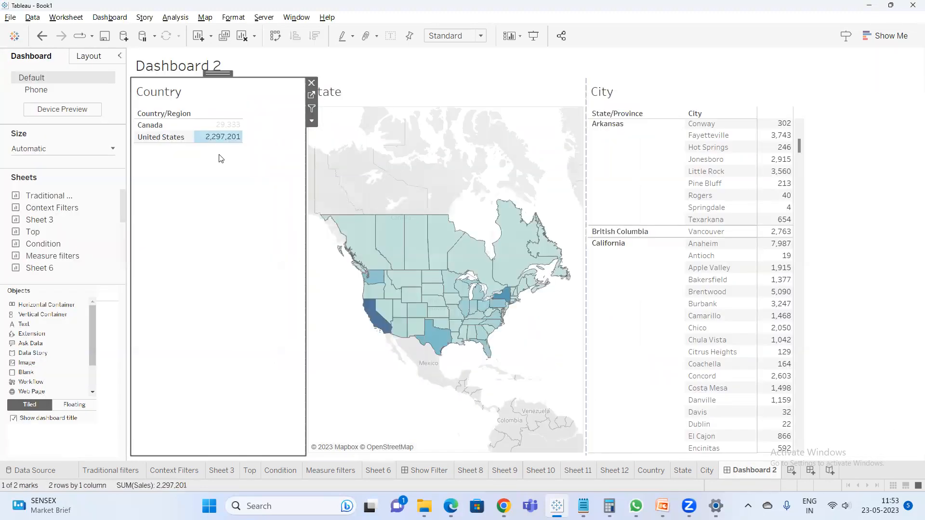
{"action": "left_click", "coordinate": [200, 162]}
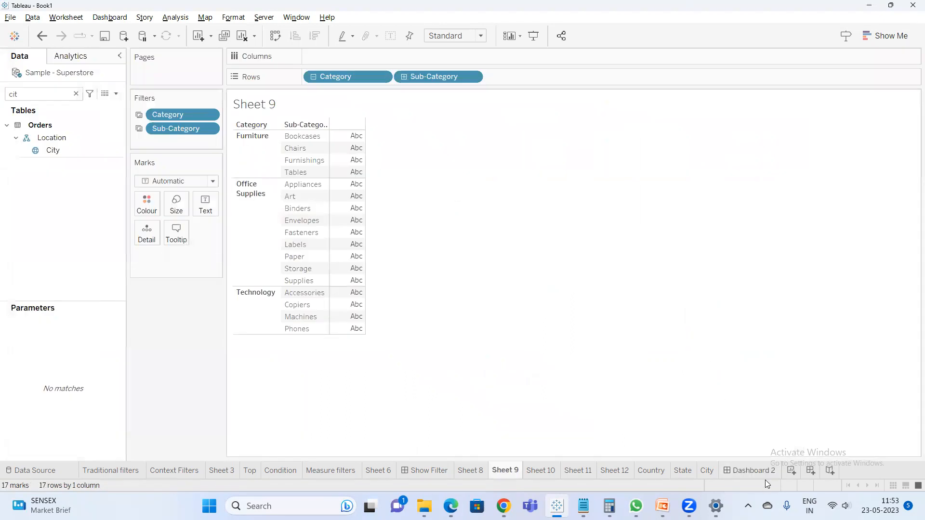
{"action": "left_click", "coordinate": [763, 472]}
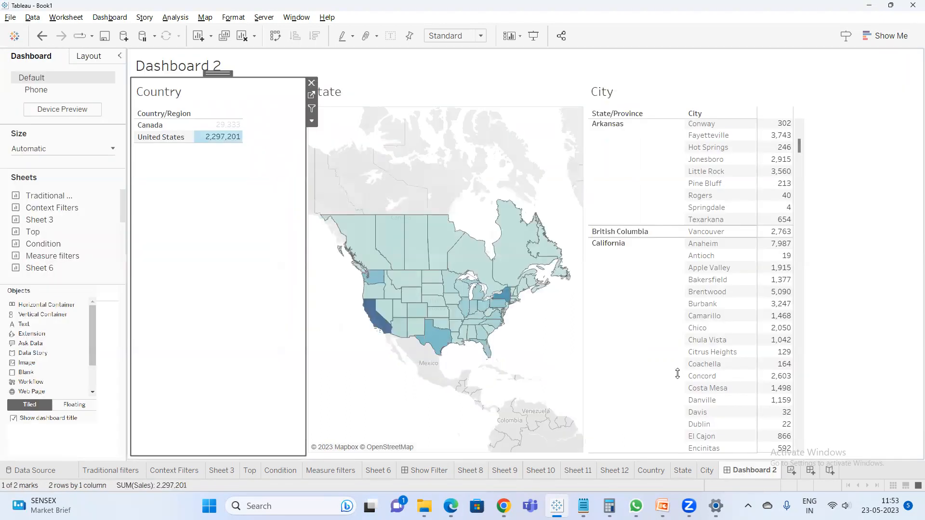
{"action": "left_click", "coordinate": [224, 138]}
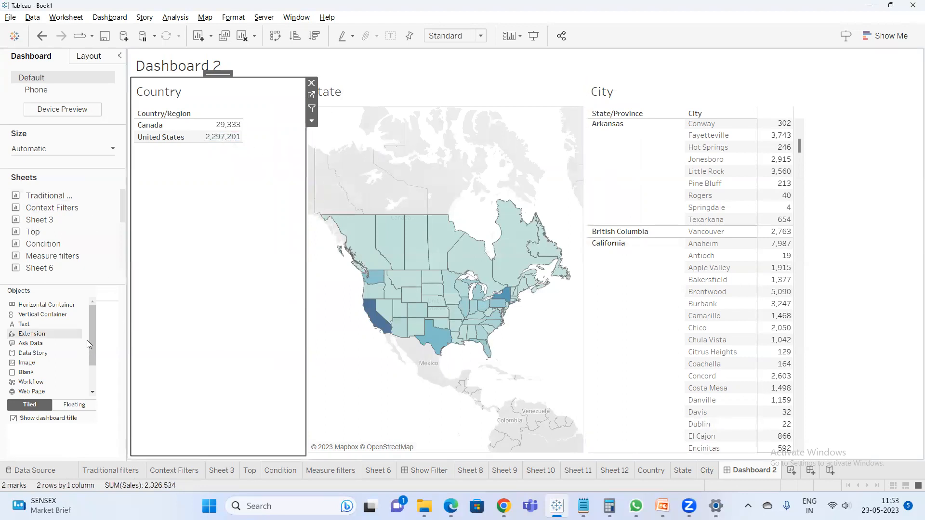
{"action": "scroll", "coordinate": [88, 341], "scroll_direction": "down", "scroll_amount": 2}
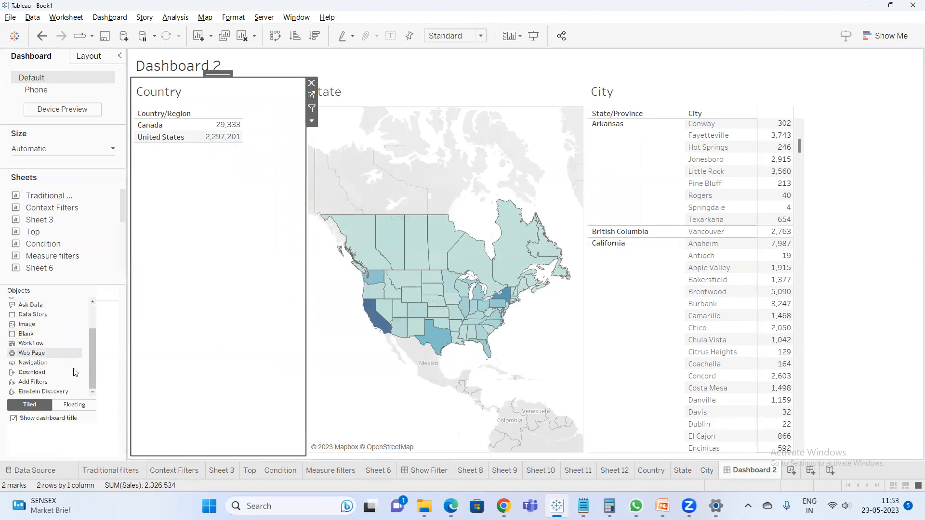
{"action": "left_click", "coordinate": [29, 365]}
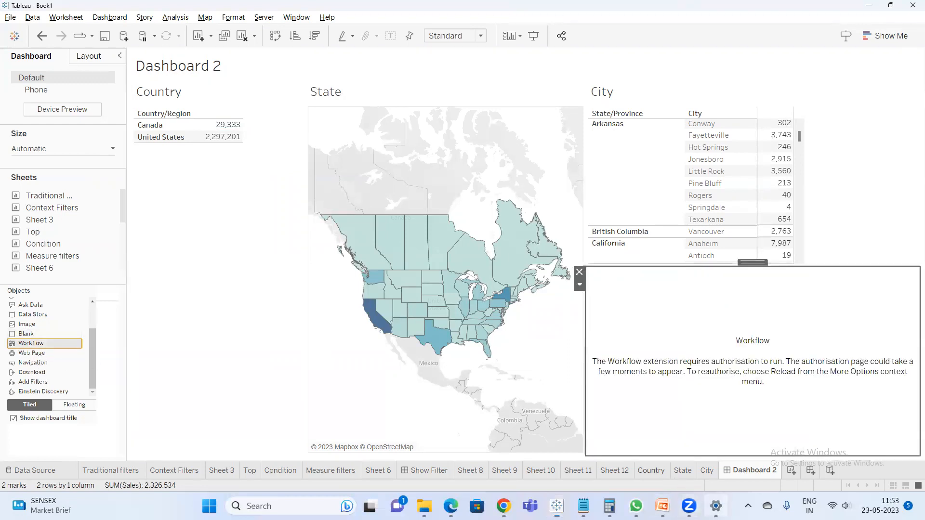
{"action": "left_click", "coordinate": [716, 505]}
{"action": "left_click", "coordinate": [807, 233]}
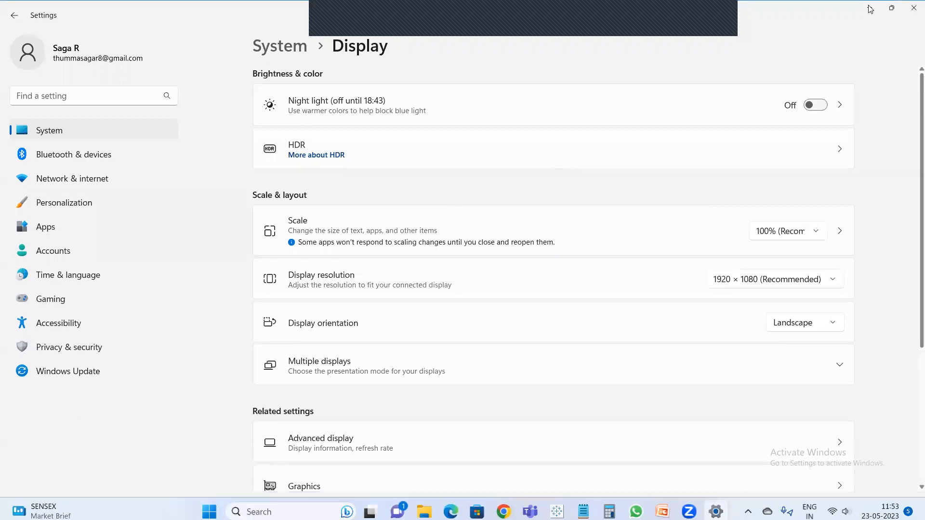
{"action": "left_click", "coordinate": [870, 8]}
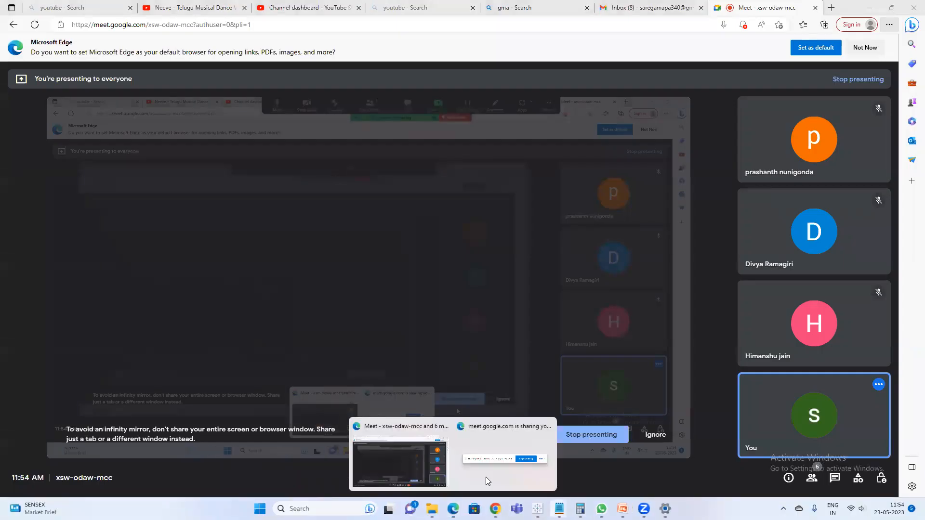
{"action": "left_click", "coordinate": [538, 509]}
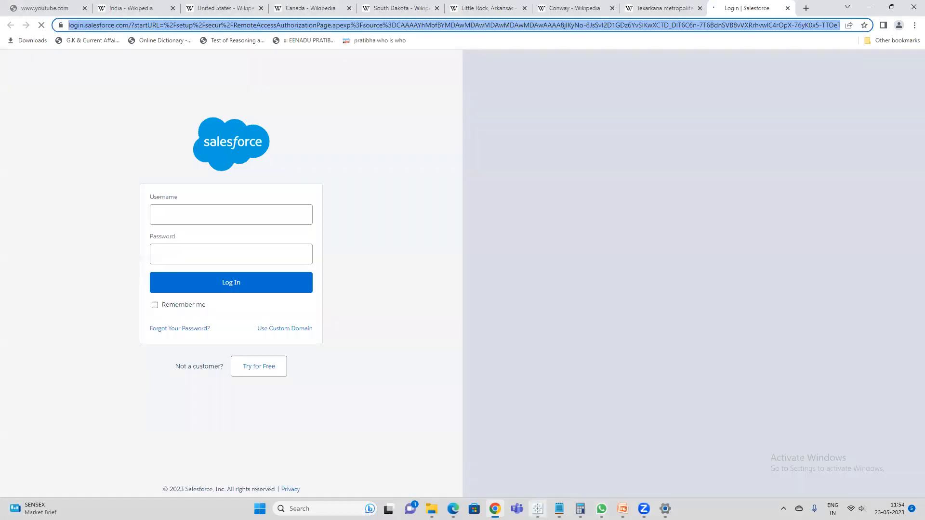
{"action": "left_click", "coordinate": [538, 509]}
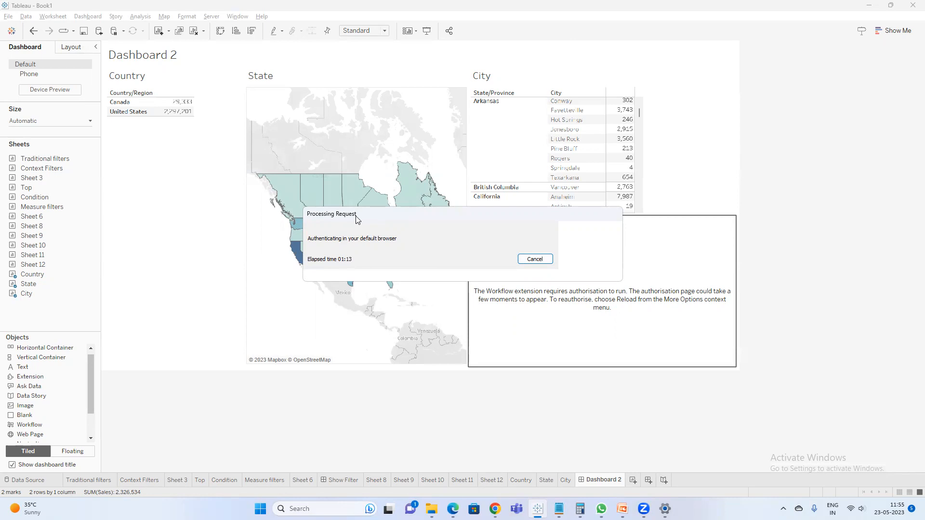
{"action": "left_click", "coordinate": [534, 259]}
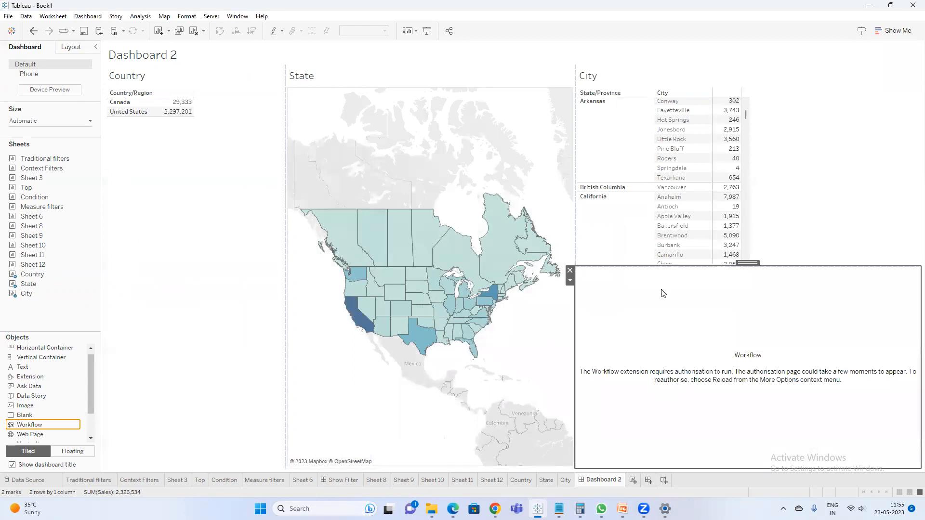
{"action": "left_click", "coordinate": [569, 271]}
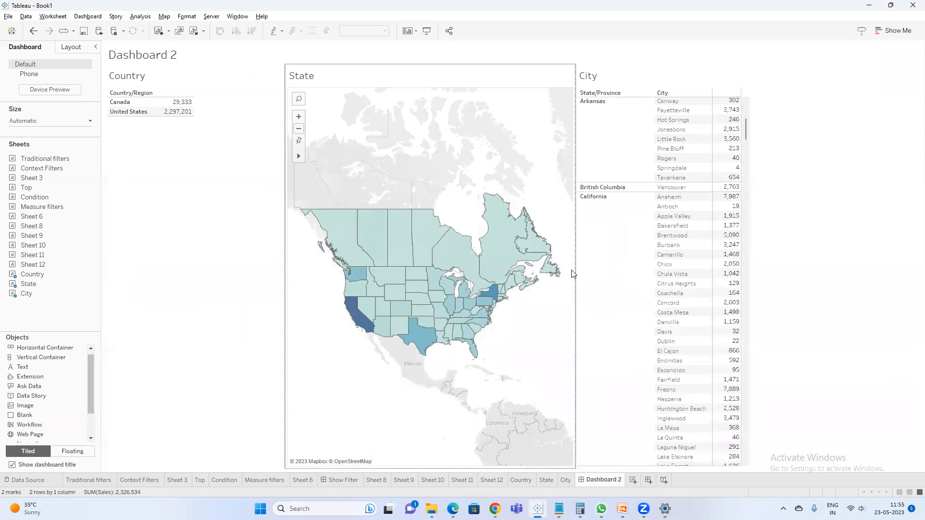
- Review the workbook's list of dashboard actions and close it without editing
{"action": "left_click", "coordinate": [93, 17]}
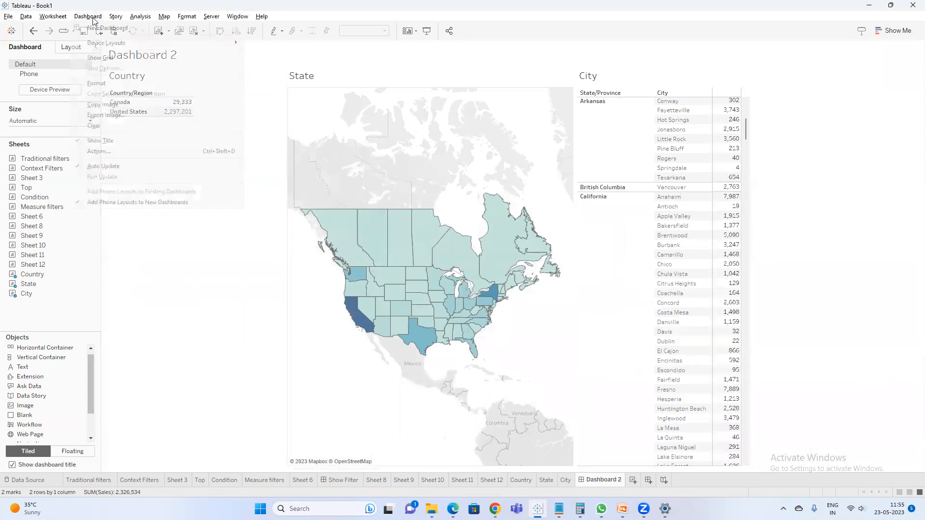
{"action": "left_click", "coordinate": [113, 152]}
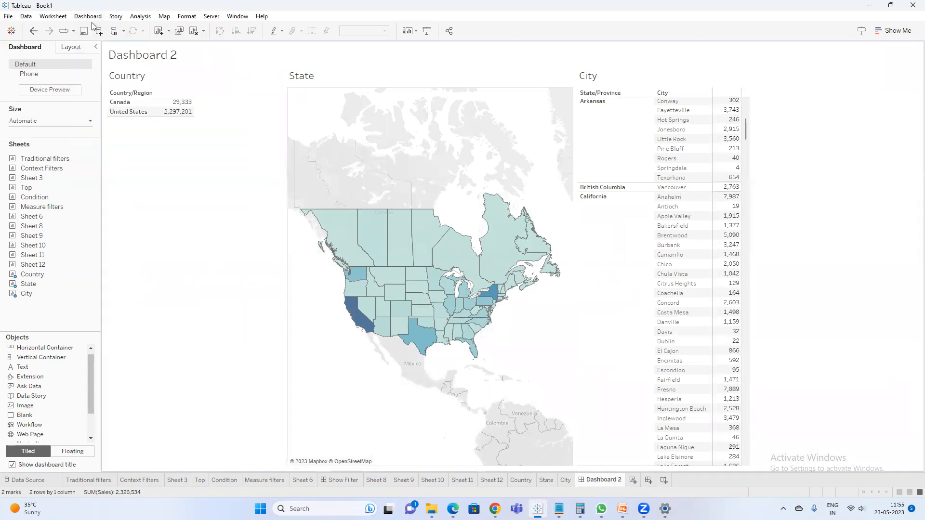
{"action": "left_click", "coordinate": [90, 17]}
{"action": "left_click", "coordinate": [124, 154]}
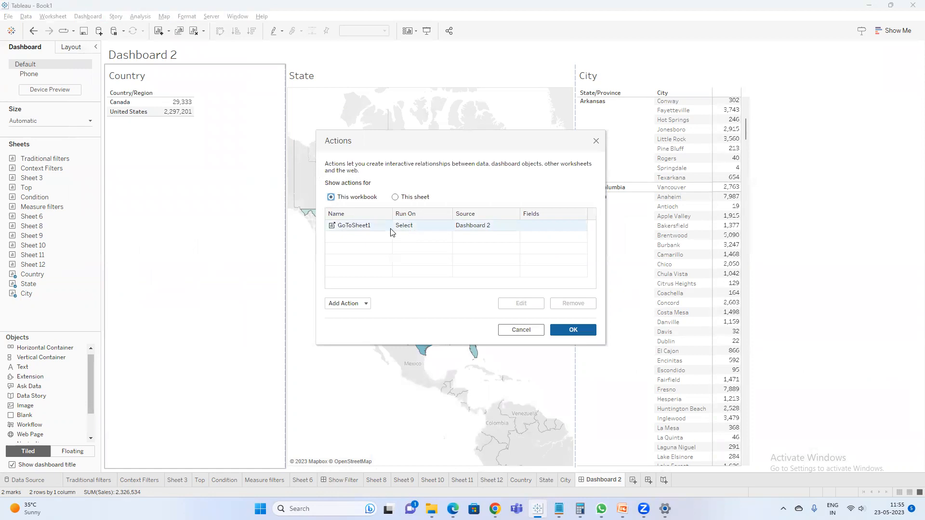
{"action": "left_click", "coordinate": [597, 142]}
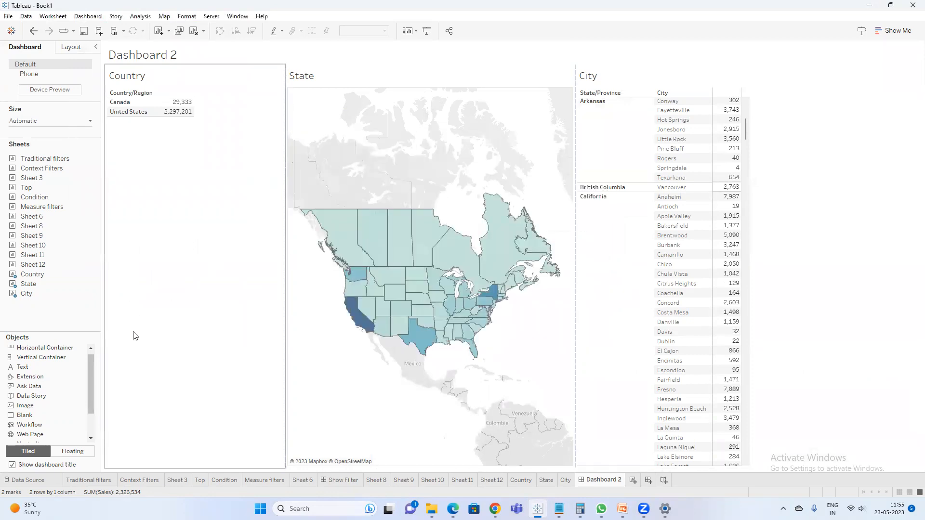
- Add a floating Navigation object to Dashboard 2 and place it over the City sheet's heading
{"action": "left_click_drag", "start_coordinate": [92, 389], "coordinate": [100, 421]}
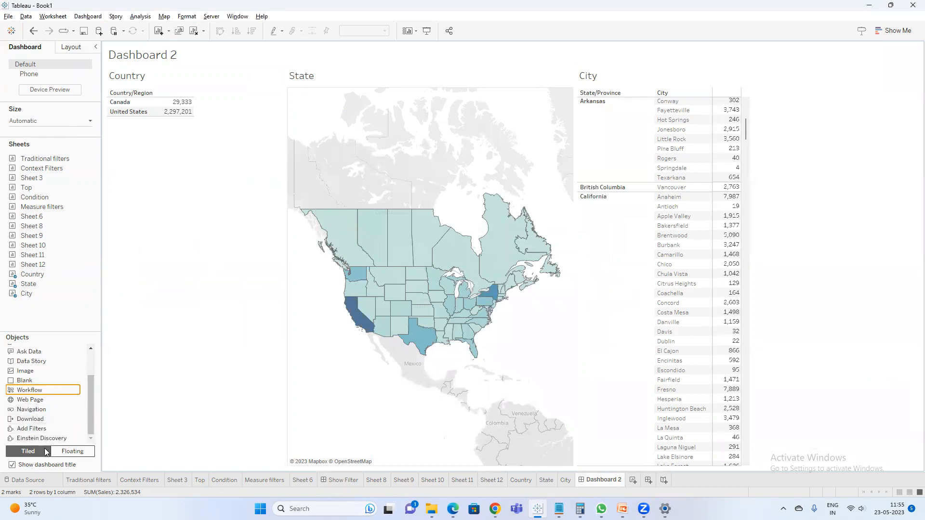
{"action": "left_click", "coordinate": [72, 451]}
{"action": "left_click_drag", "start_coordinate": [34, 411], "coordinate": [373, 120]}
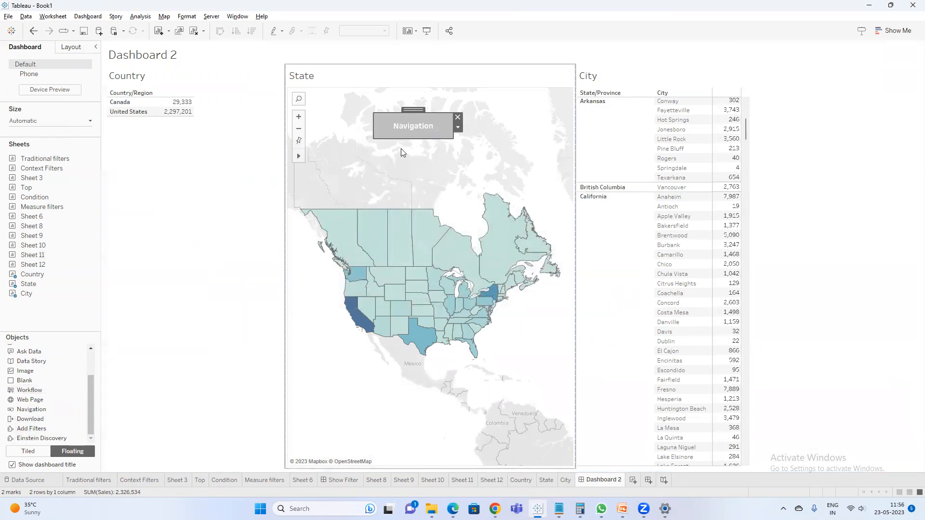
{"action": "left_click_drag", "start_coordinate": [413, 112], "coordinate": [611, 89]}
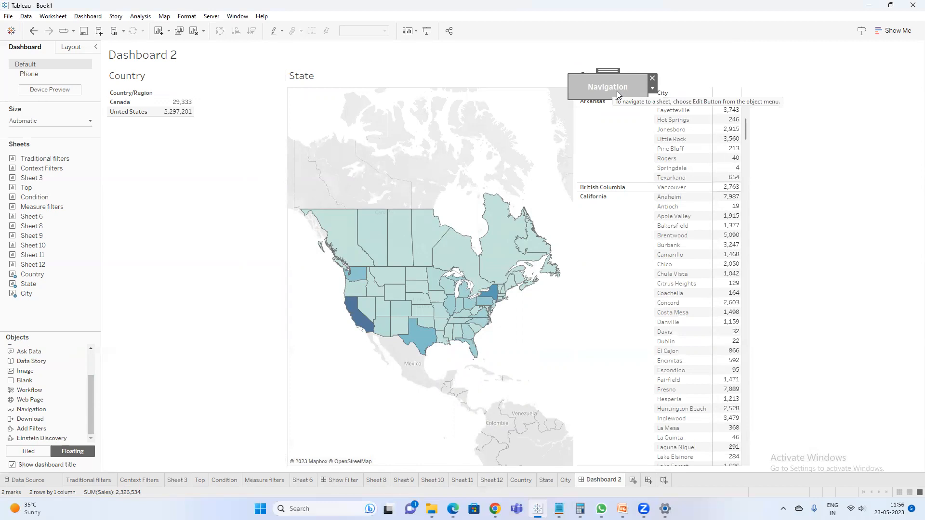
- Edit the Navigation button so that it navigates to the Show Filter dashboard
{"action": "left_click", "coordinate": [653, 88]}
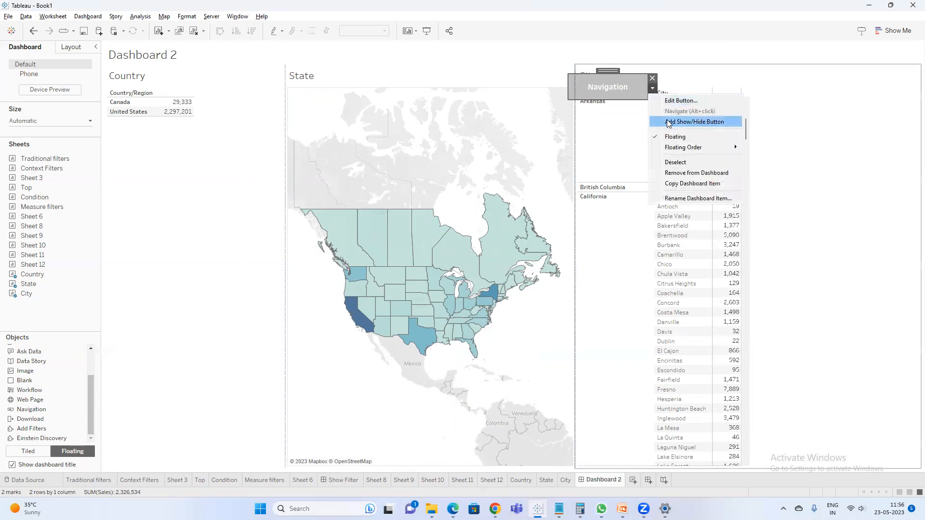
{"action": "left_click", "coordinate": [679, 102]}
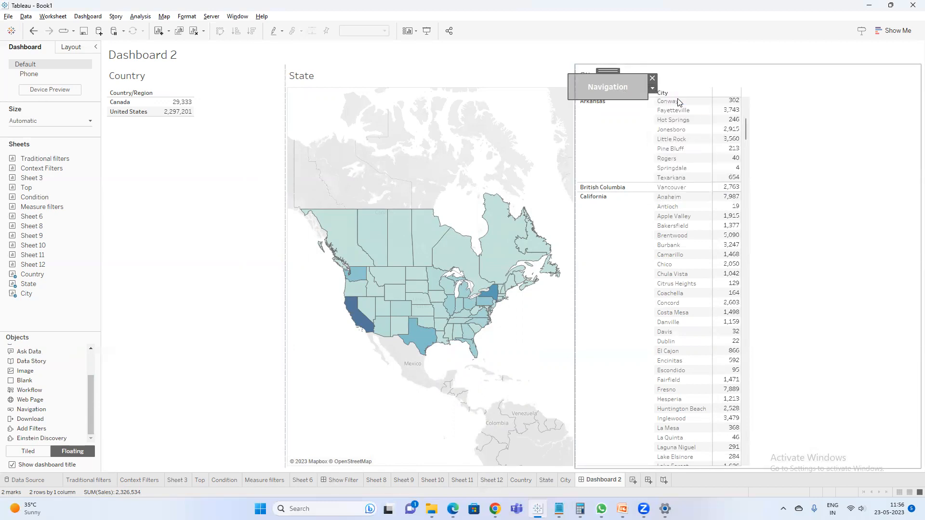
{"action": "left_click", "coordinate": [443, 177]}
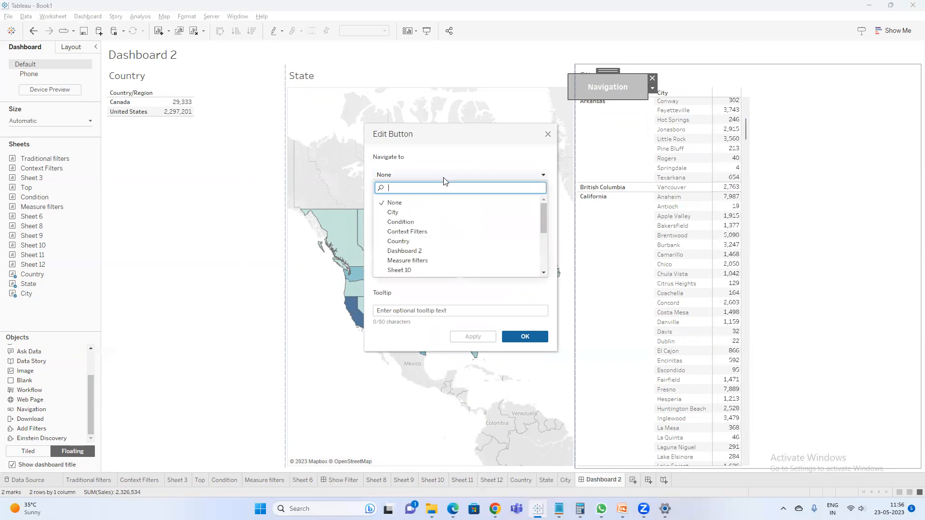
{"action": "scroll", "coordinate": [426, 252], "scroll_direction": "down", "scroll_amount": 3}
{"action": "left_click", "coordinate": [426, 251]}
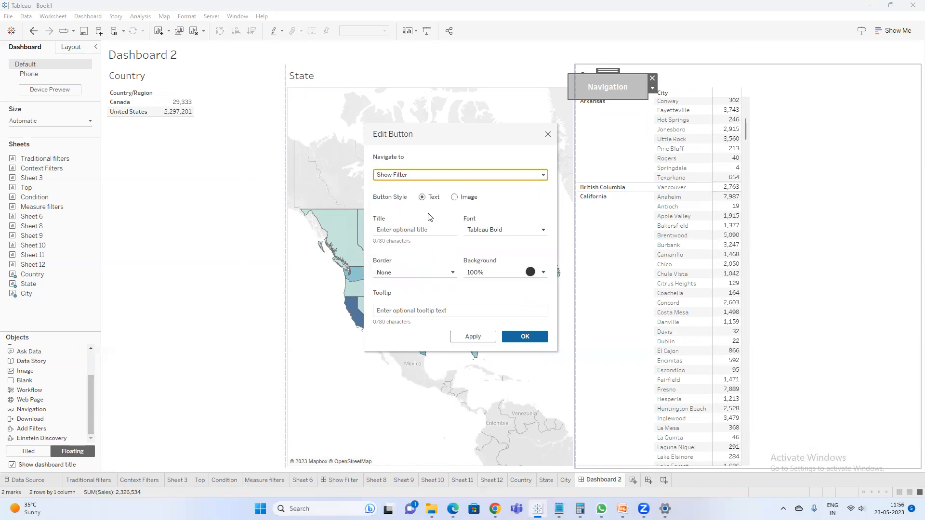
- Title the navigation button "Goto Show Filter" and apply the button settings
{"action": "left_click", "coordinate": [417, 231]}
{"action": "type", "text": "Go"}
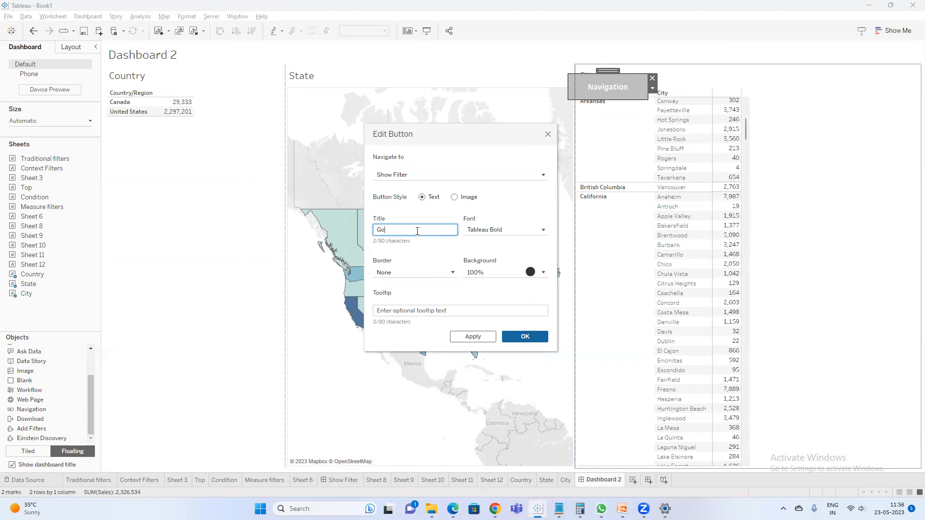
{"action": "type", "text": "to s"}
{"action": "type", "text": "Show Fi"}
{"action": "type", "text": "lter"}
{"action": "left_click", "coordinate": [525, 337]}
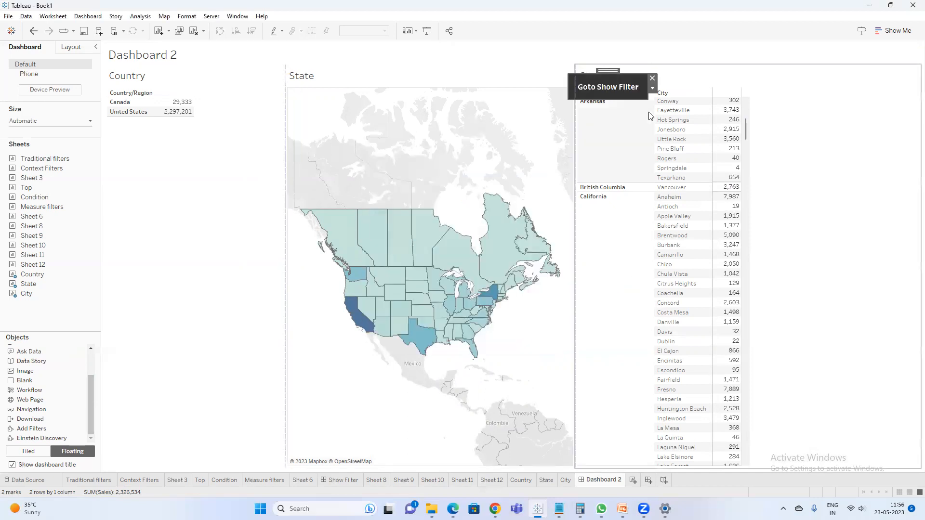
- Follow the Goto Show Filter button and add a floating Navigation object to the Show Filter dashboard, near the Sheet 9 heading
{"action": "left_click", "coordinate": [610, 86], "text": "alt"}
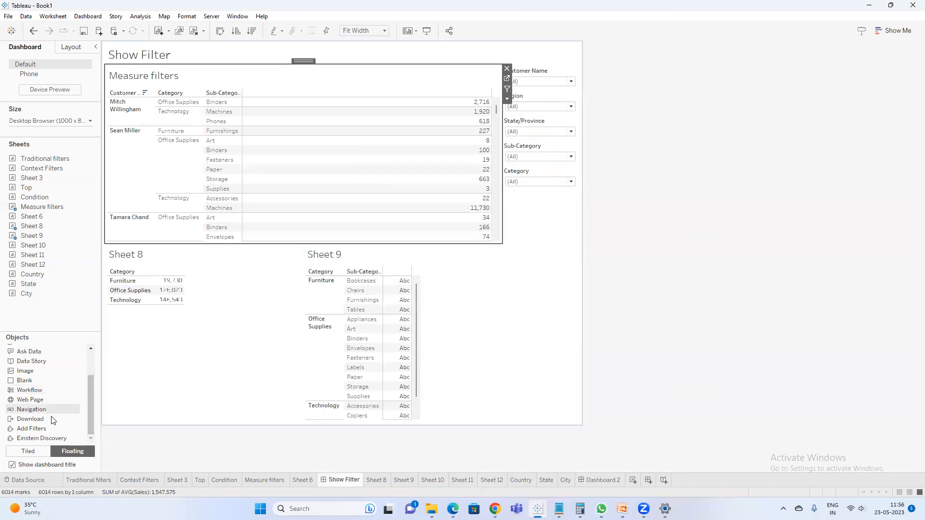
{"action": "left_click_drag", "start_coordinate": [34, 410], "coordinate": [433, 235]}
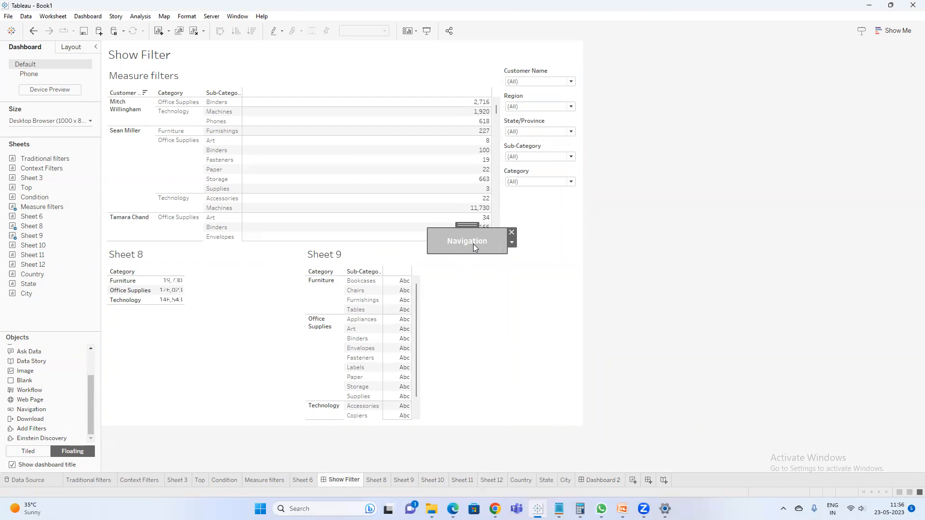
- Set the new button to navigate to Dashboard 2 with the title "Home", and test it
{"action": "left_click", "coordinate": [512, 243]}
{"action": "left_click", "coordinate": [535, 255]}
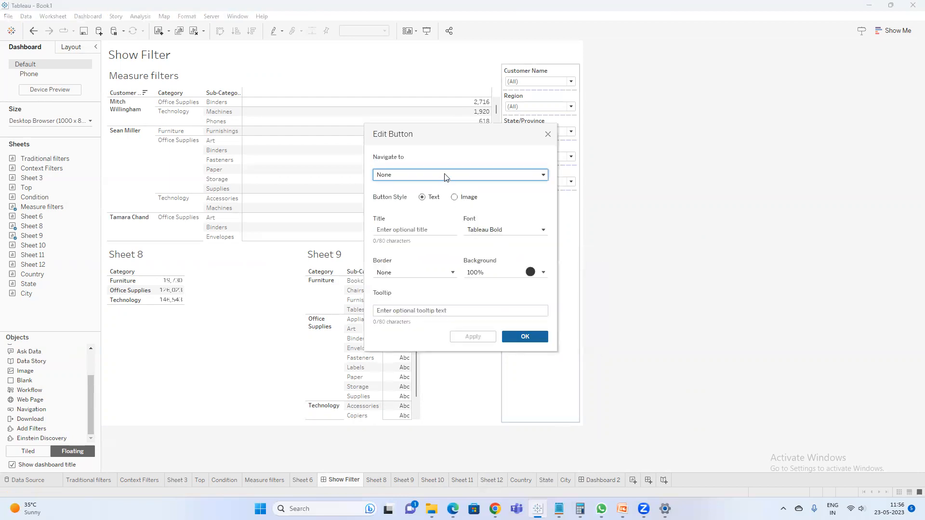
{"action": "left_click", "coordinate": [445, 177]}
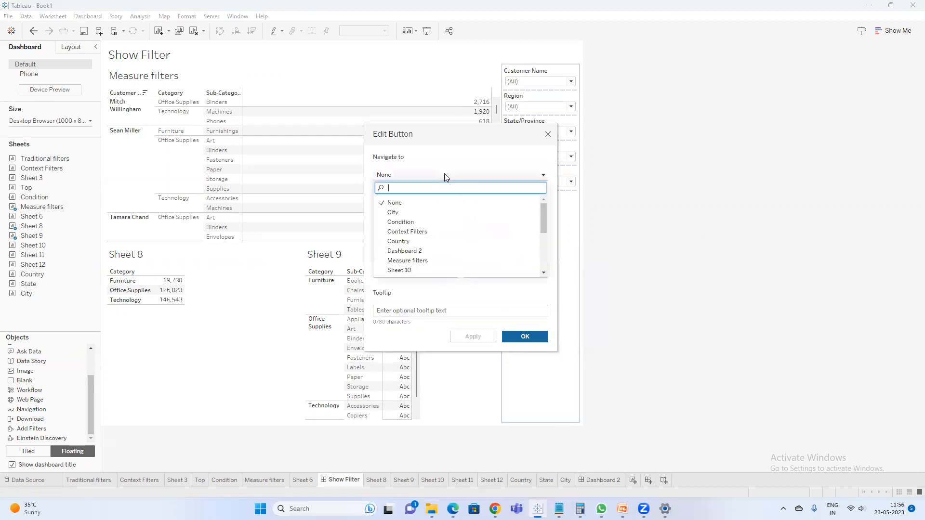
{"action": "left_click", "coordinate": [419, 252]}
{"action": "left_click", "coordinate": [418, 232]}
{"action": "type", "text": "Home"}
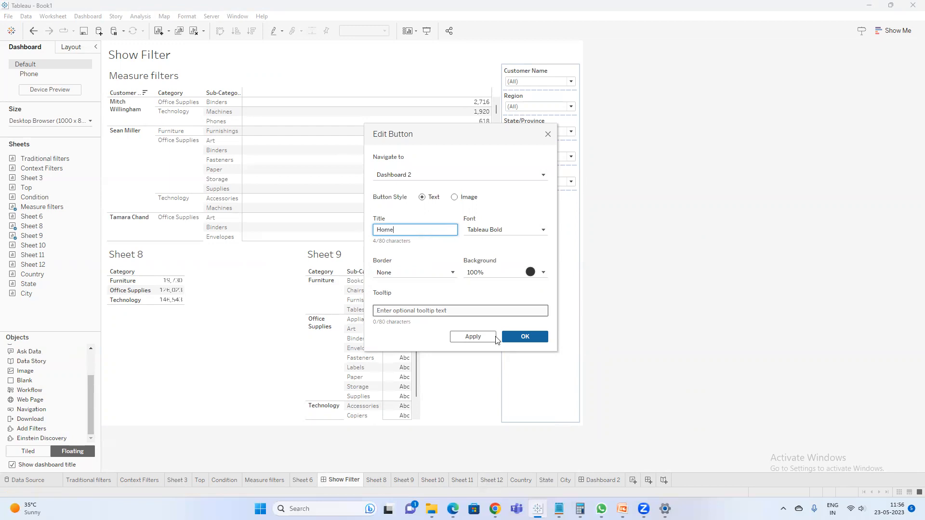
{"action": "left_click", "coordinate": [524, 336]}
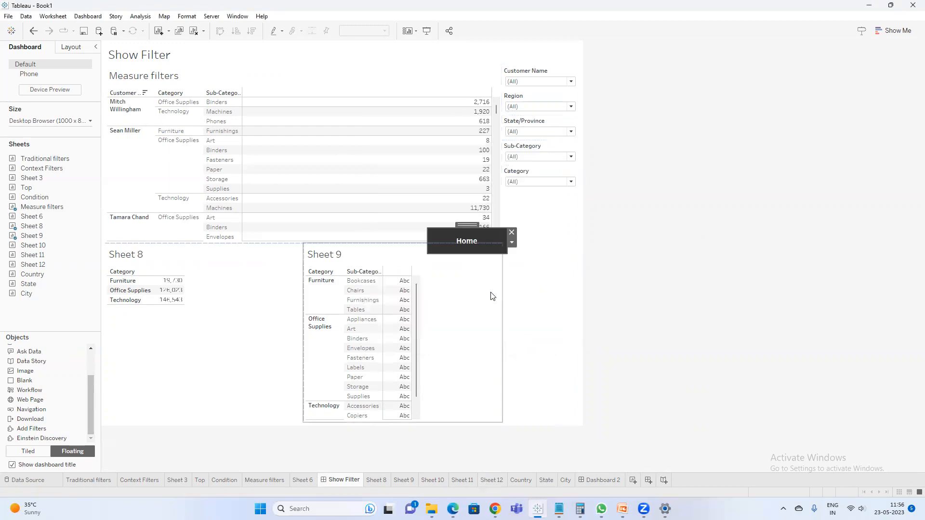
{"action": "left_click", "coordinate": [476, 244], "text": "alt"}
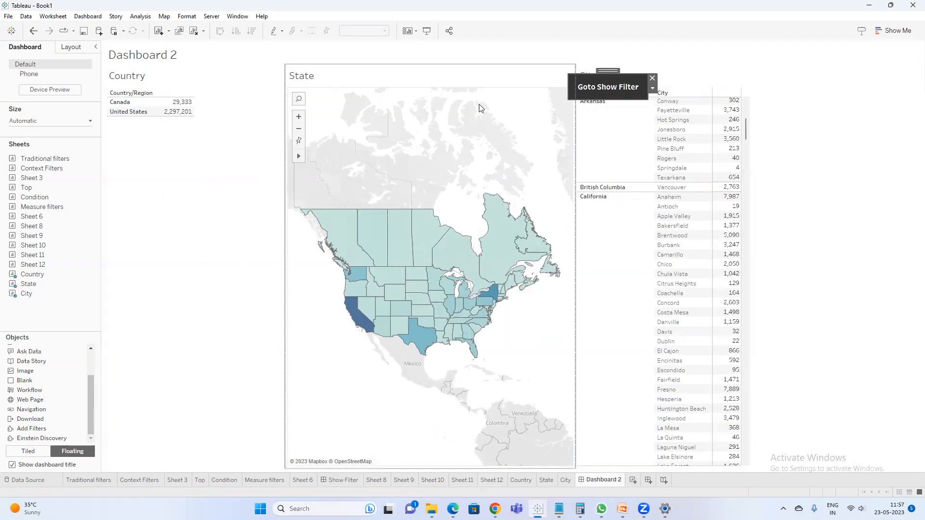
- Edit the GoToSheet1 dashboard action so that State is its only source sheet
{"action": "left_click", "coordinate": [89, 17]}
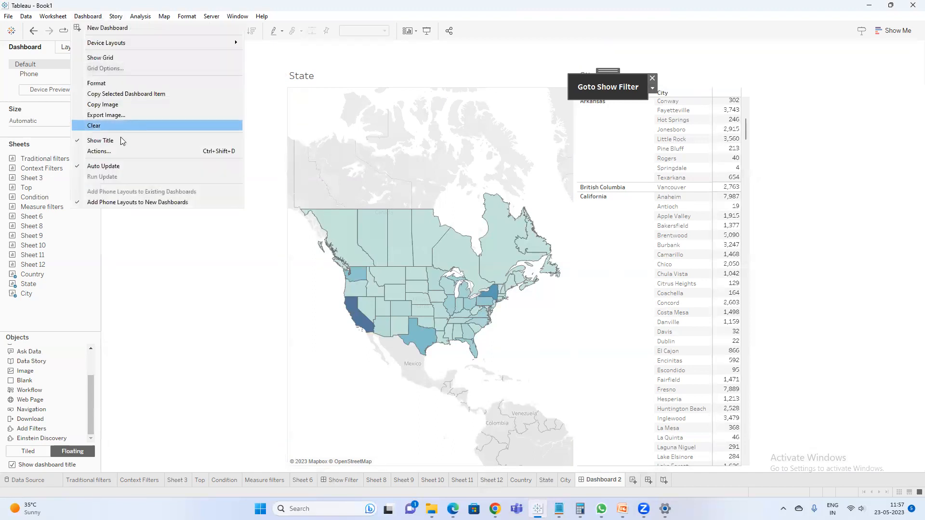
{"action": "left_click", "coordinate": [120, 152]}
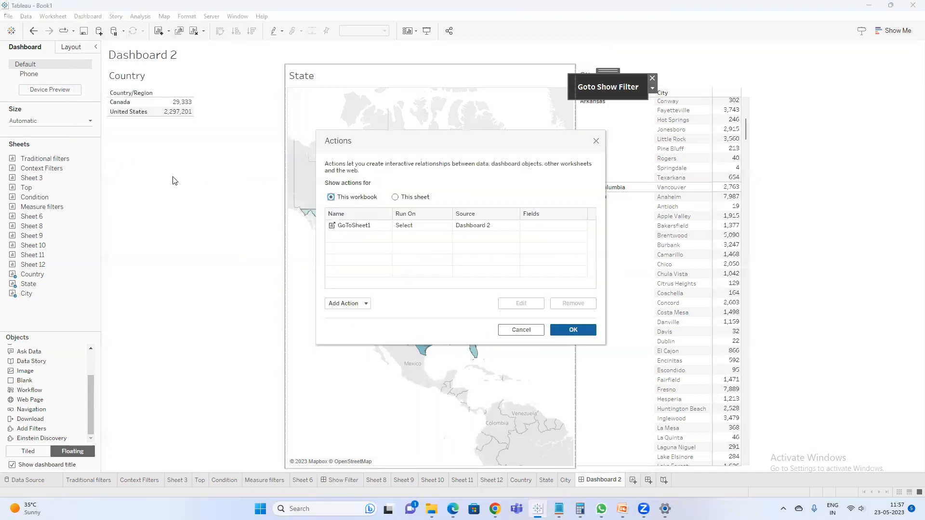
{"action": "left_click", "coordinate": [405, 228]}
{"action": "double_click", "coordinate": [405, 230]}
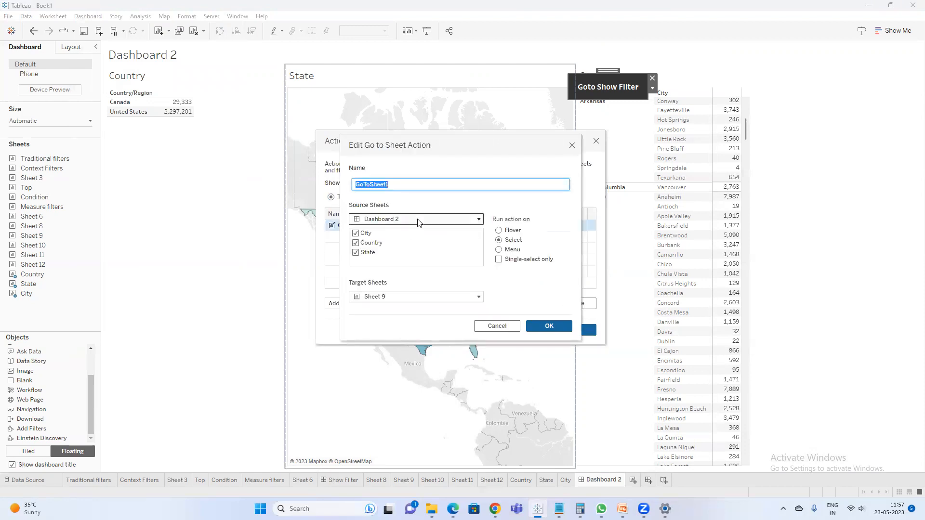
{"action": "left_click", "coordinate": [417, 297]}
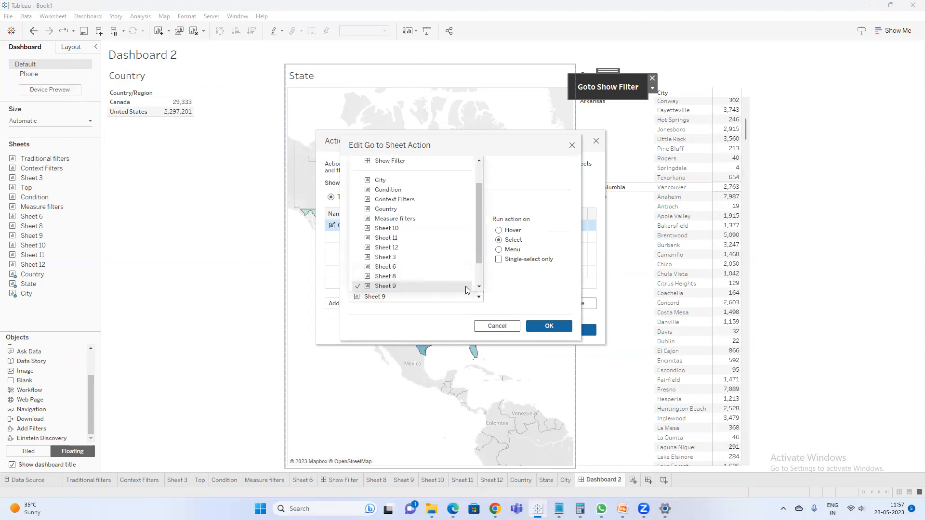
{"action": "left_click", "coordinate": [526, 282]}
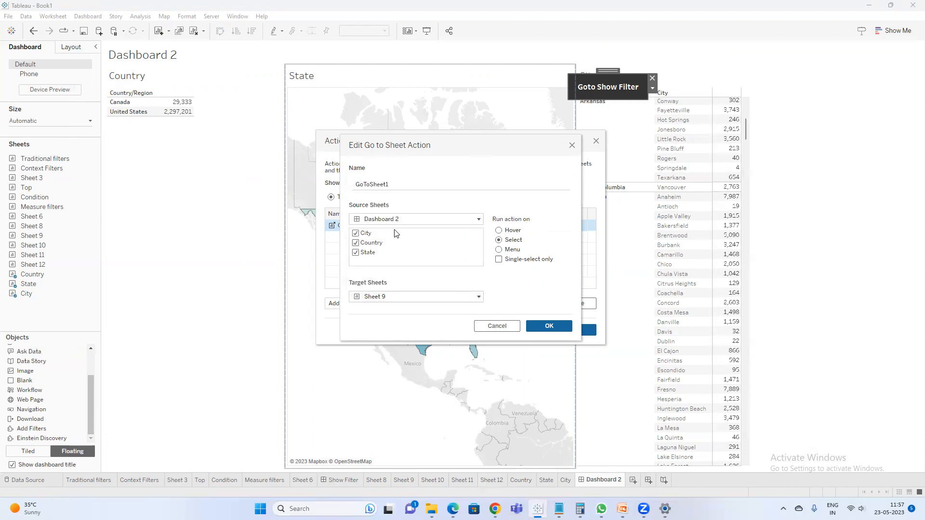
{"action": "left_click_drag", "start_coordinate": [394, 230], "coordinate": [383, 258]}
{"action": "left_click", "coordinate": [395, 254]}
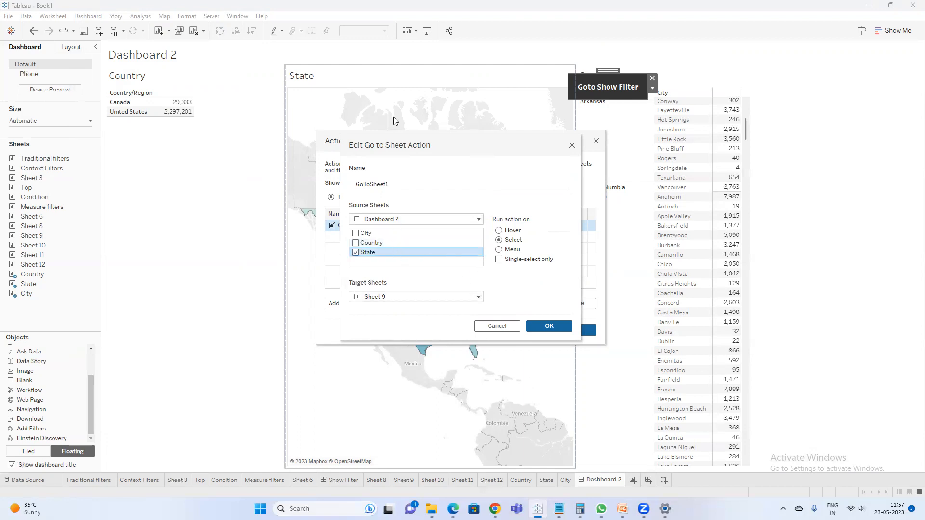
- Change the action's target sheet to Sheet 11 and confirm the edited action
{"action": "left_click", "coordinate": [412, 302]}
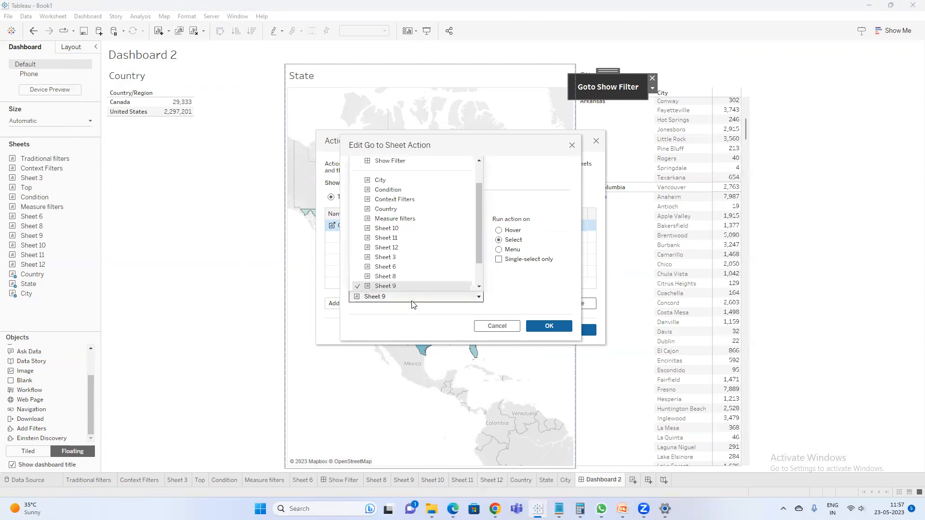
{"action": "left_click", "coordinate": [407, 242]}
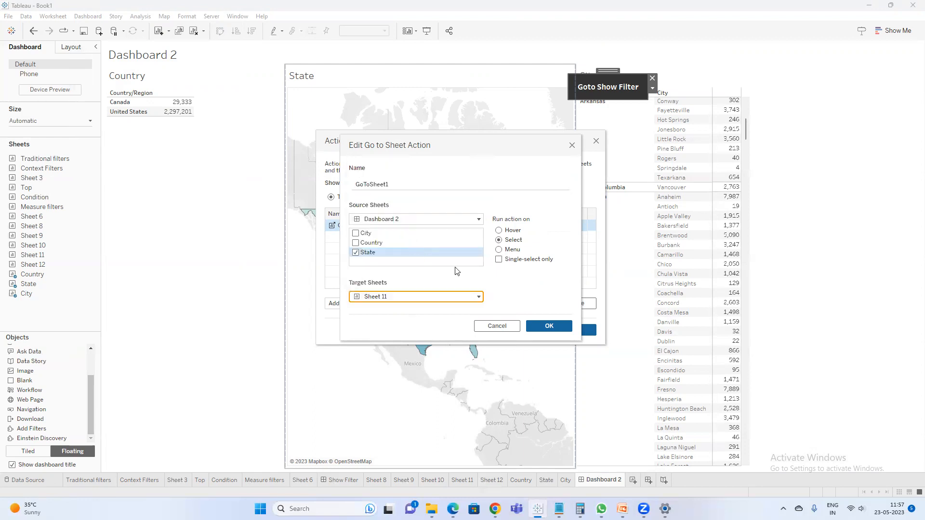
{"action": "left_click", "coordinate": [549, 326]}
- Test the Go to Sheet action by selecting provinces on the State map, returning to Dashboard 2 and clearing the map selection
{"action": "mouse_move", "coordinate": [419, 252]}
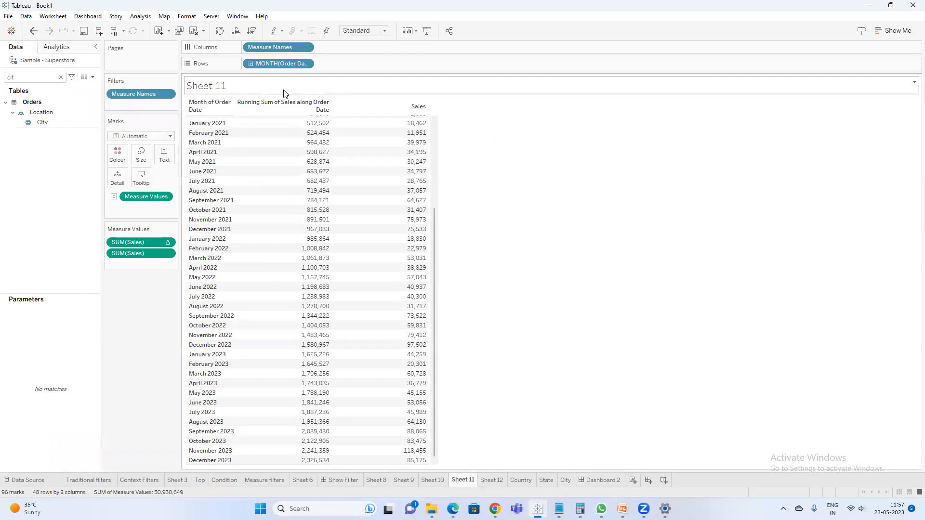
{"action": "left_click", "coordinate": [598, 479]}
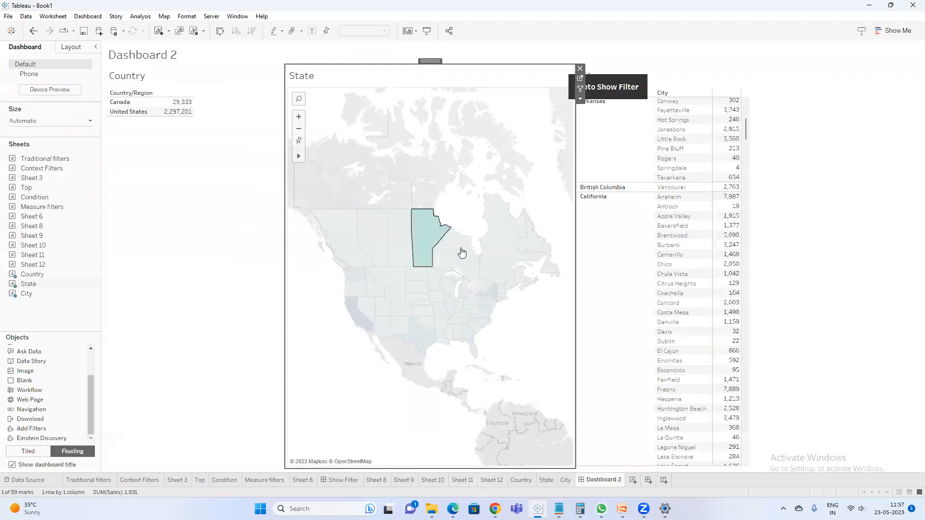
{"action": "left_click", "coordinate": [416, 234]}
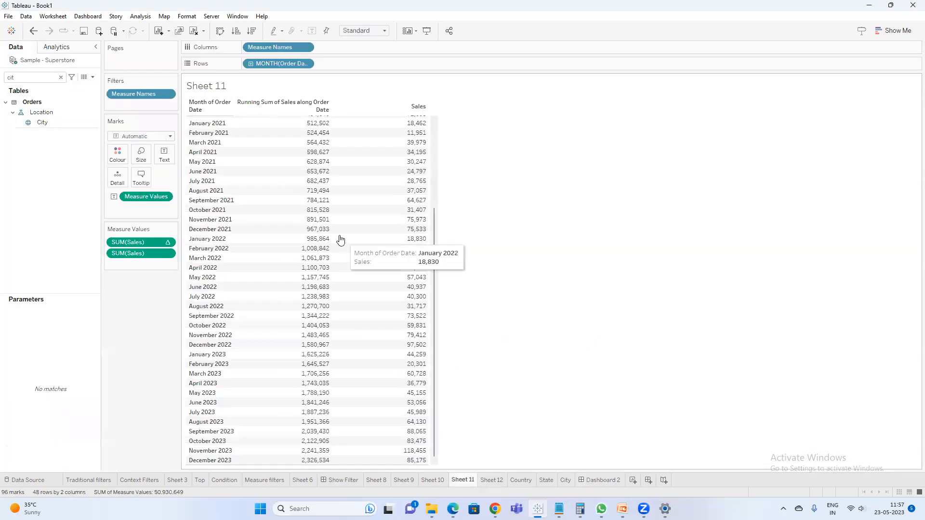
{"action": "left_click", "coordinate": [376, 244]}
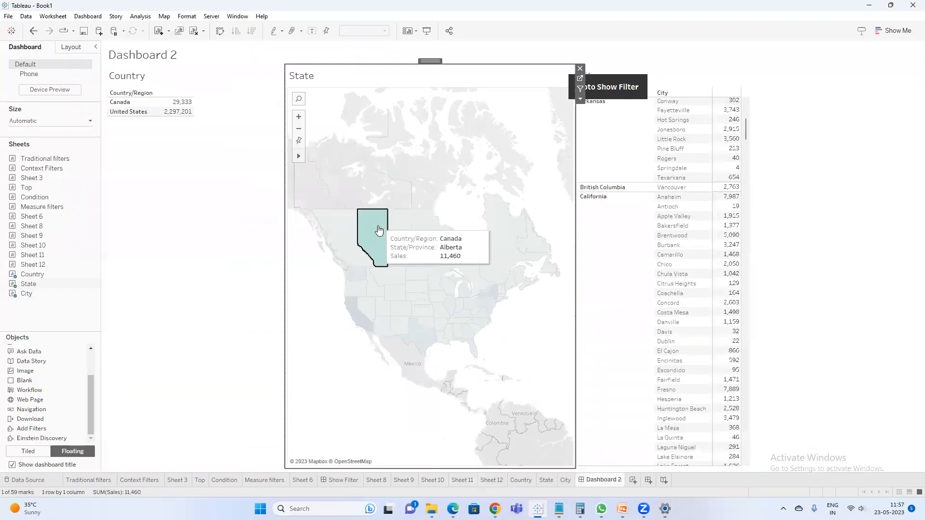
{"action": "left_click", "coordinate": [375, 240]}
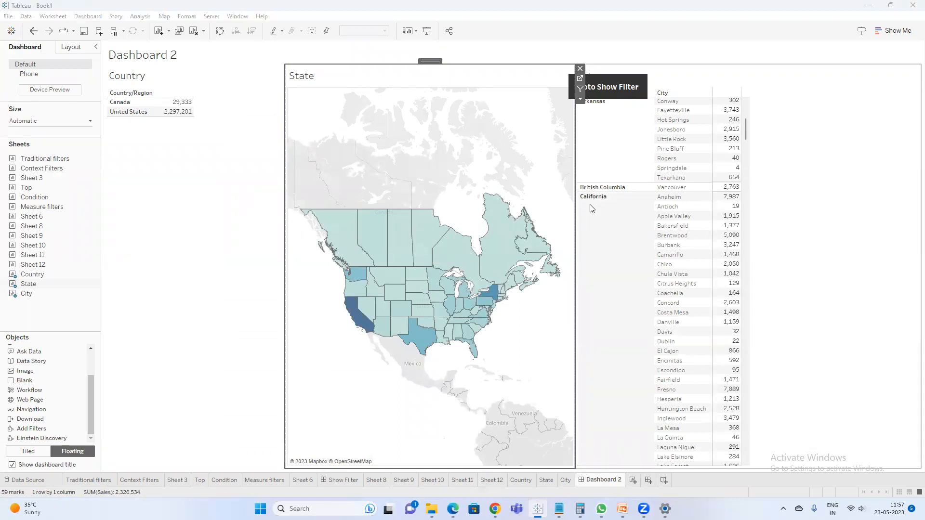
- Switch to the untitled Notepad window with the notes on dashboard actions
{"action": "key", "text": "super"}
{"action": "mouse_move", "coordinate": [559, 508]}
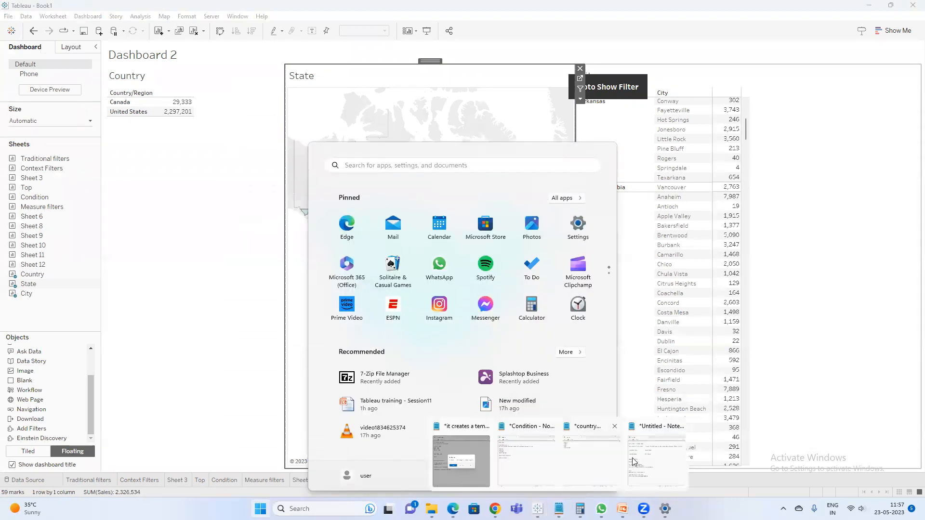
{"action": "left_click", "coordinate": [643, 459]}
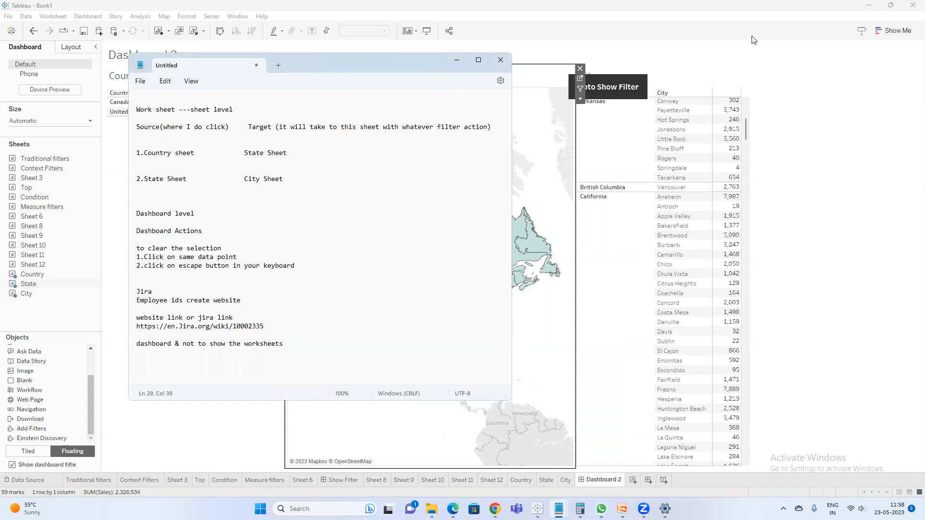
- Return to Tableau and hide all sheets used by Dashboard 2 and by the Show Filter dashboard
{"action": "left_click", "coordinate": [599, 481]}
{"action": "right_click", "coordinate": [598, 484]}
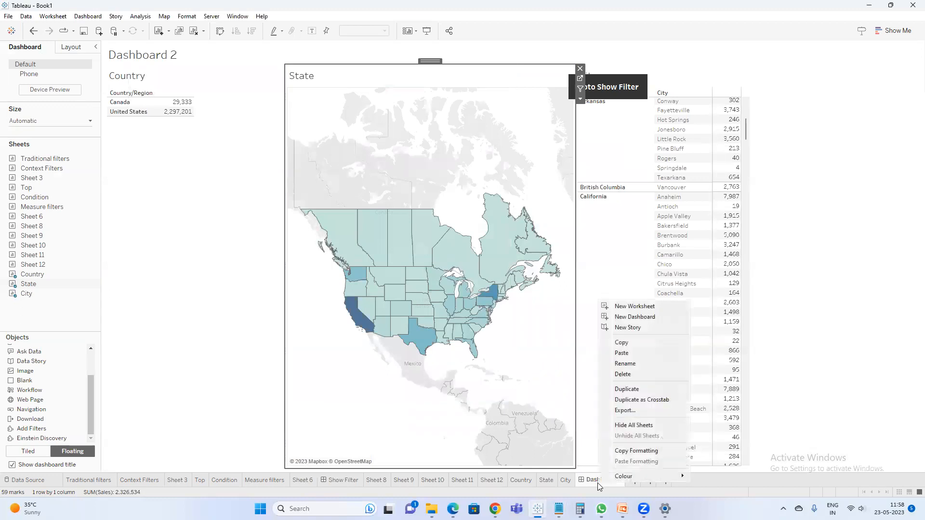
{"action": "left_click", "coordinate": [638, 426]}
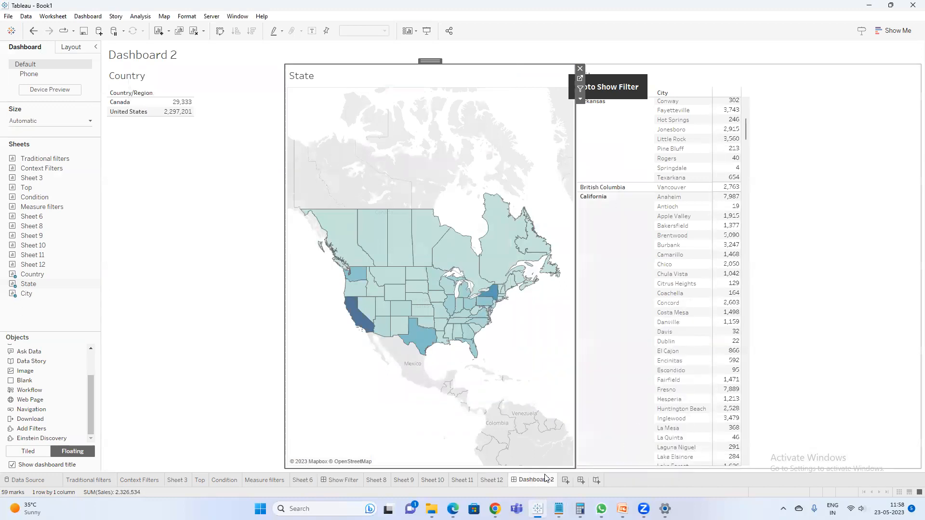
{"action": "right_click", "coordinate": [340, 480]}
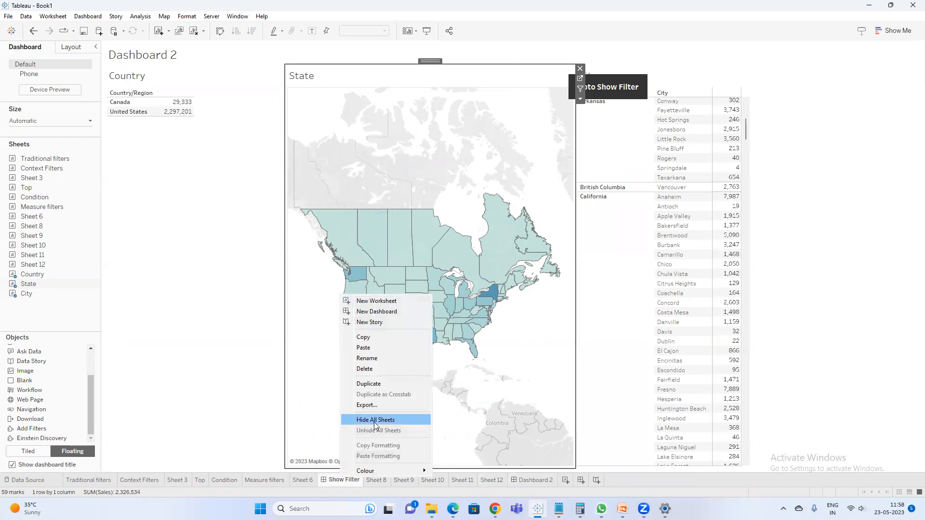
{"action": "left_click", "coordinate": [373, 421]}
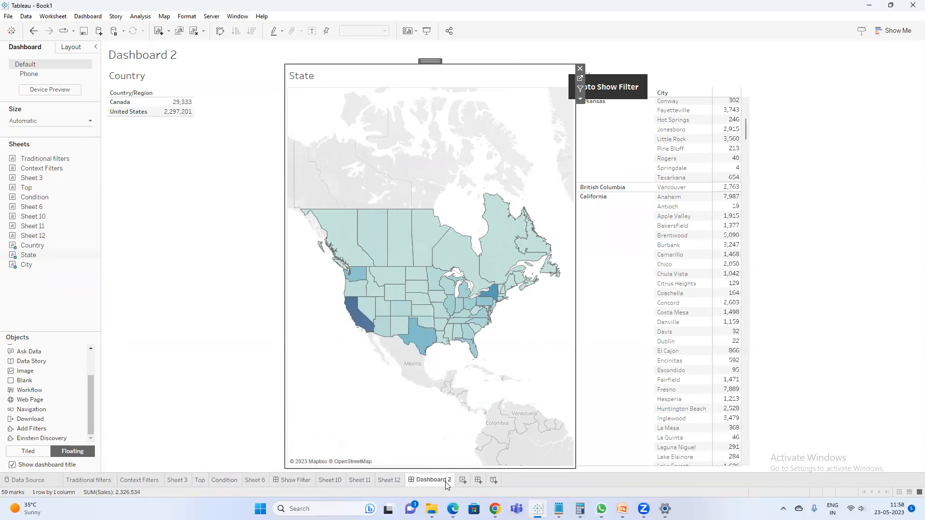
- Move the floating Goto Show Filter button off the City heading to the empty space above the City table
{"action": "left_click", "coordinate": [615, 85]}
{"action": "left_click_drag", "start_coordinate": [612, 74], "coordinate": [702, 53]}
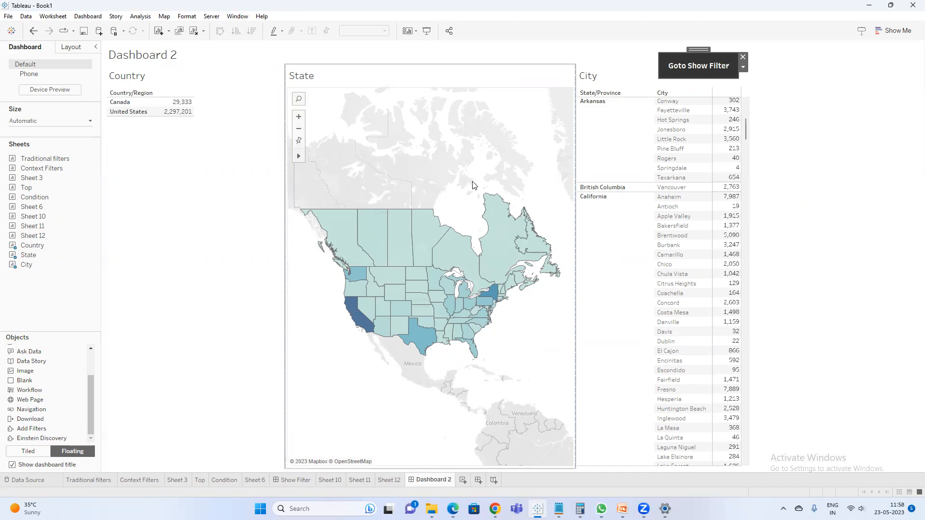
- Rename the Show Filter dashboard "Categorical Info" and move its Home button to the top, above the filter column
{"action": "left_click", "coordinate": [303, 480]}
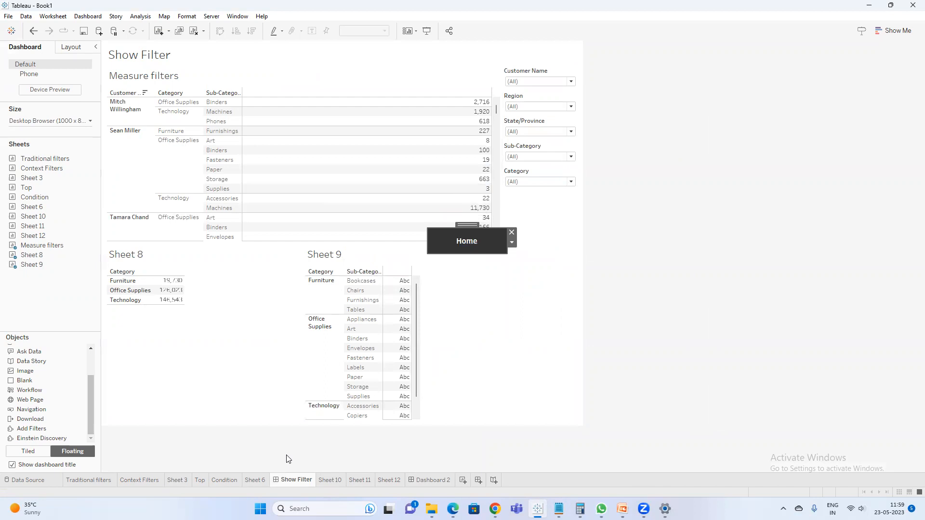
{"action": "type", "text": "Categorical Info"}
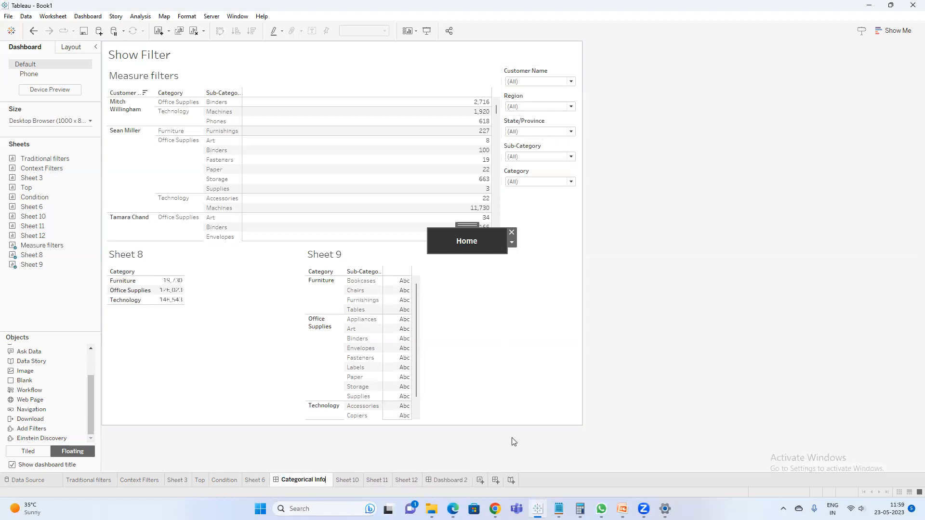
{"action": "left_click_drag", "start_coordinate": [469, 226], "coordinate": [544, 87]}
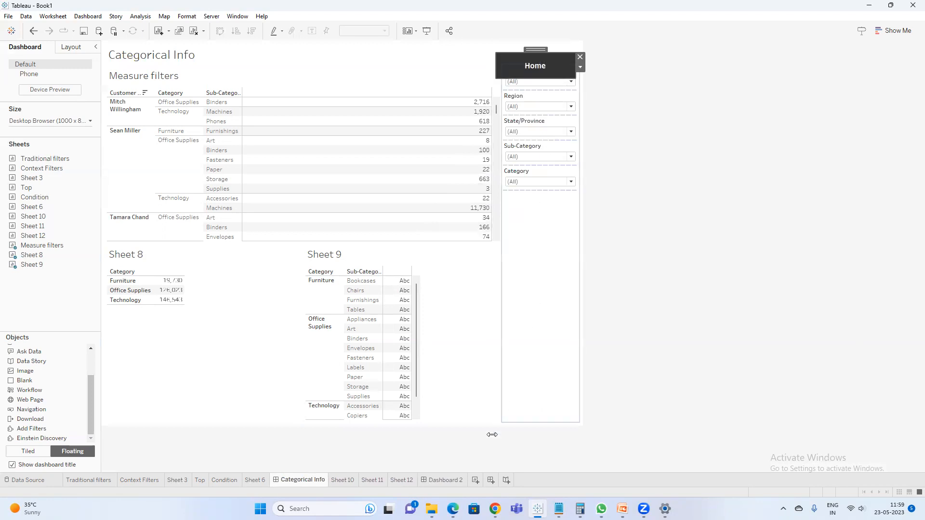
- Rename Dashboard 2 as "Home Dashboard"
{"action": "left_click", "coordinate": [444, 478]}
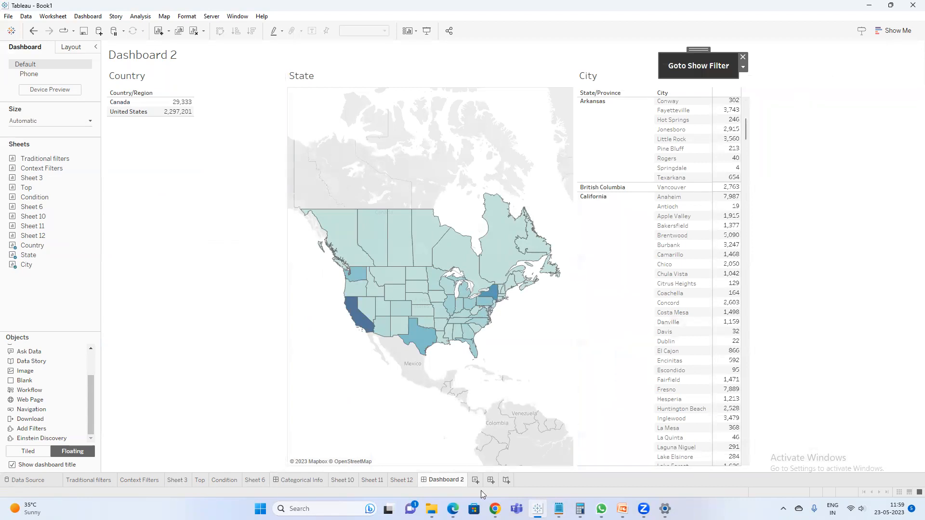
{"action": "double_click", "coordinate": [455, 484]}
{"action": "type", "text": "Home Dashboard"}
{"action": "key", "text": "Return"}
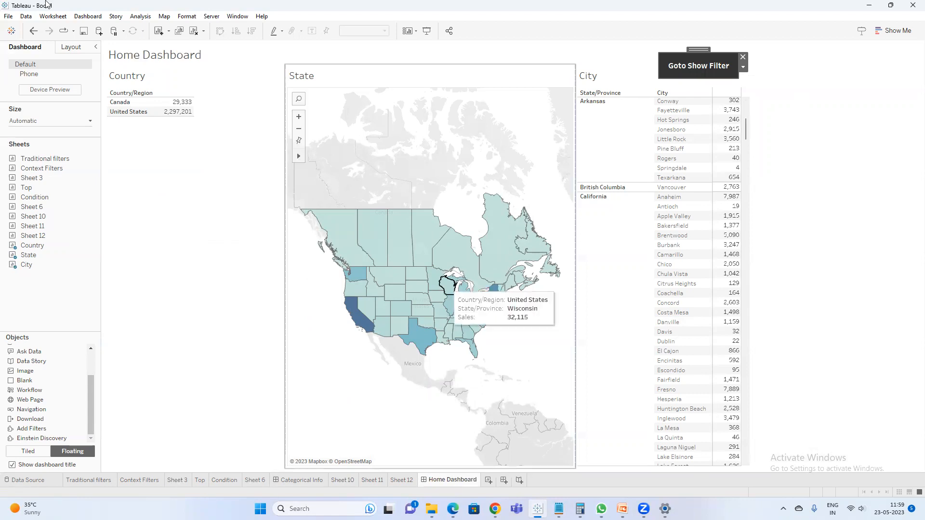
- Test the Goto Show Filter button and the Home button between Home Dashboard and Categorical Info
{"action": "left_click", "coordinate": [692, 67], "text": "alt"}
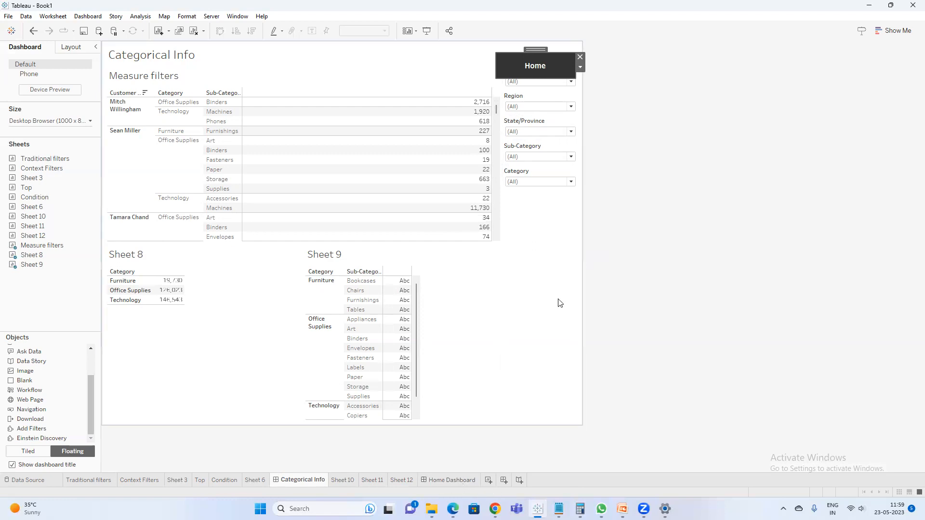
{"action": "left_click", "coordinate": [528, 68]}
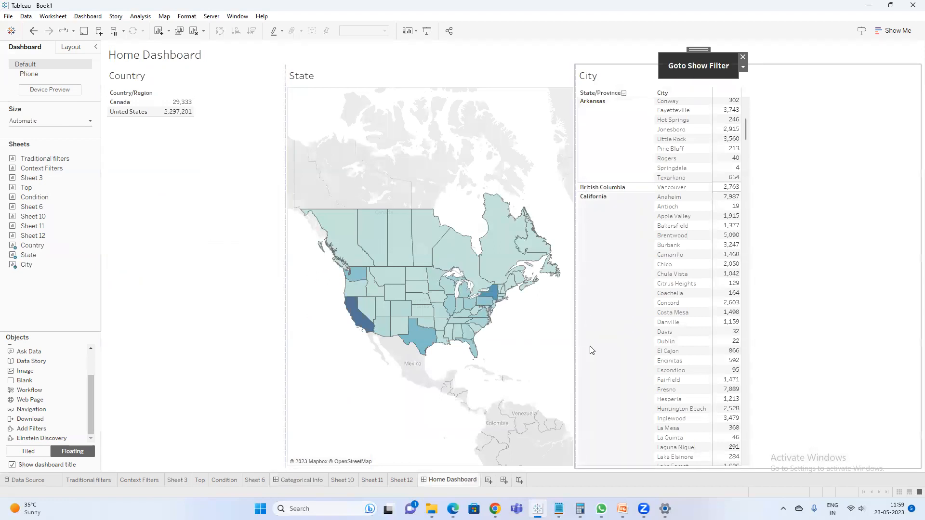
{"action": "mouse_move", "coordinate": [495, 509]}
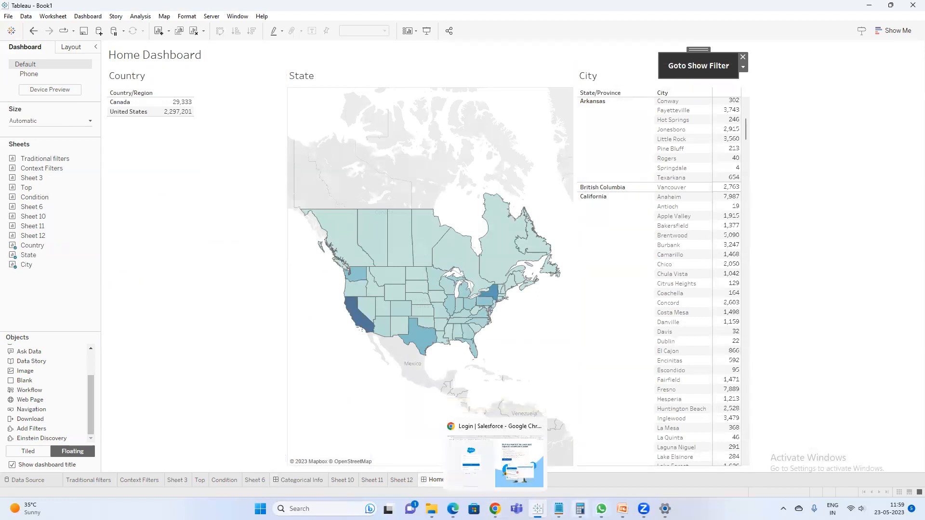
- Switch to WhatsApp, open the Tableau Public profile link shared in the Tableau 1st Batch chat, and examine the Session4 viz's sharing options
{"action": "left_click", "coordinate": [601, 509]}
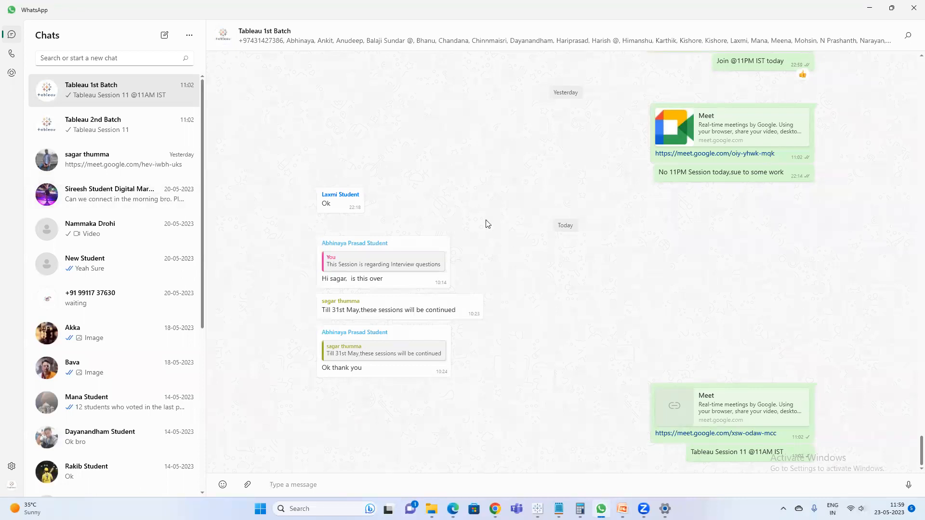
{"action": "scroll", "coordinate": [498, 229], "scroll_direction": "up", "scroll_amount": 4}
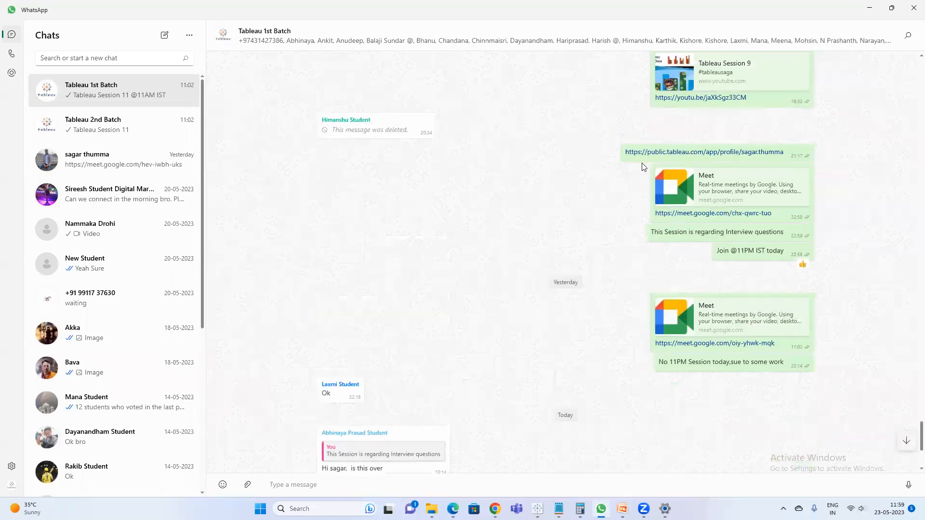
{"action": "left_click", "coordinate": [657, 153]}
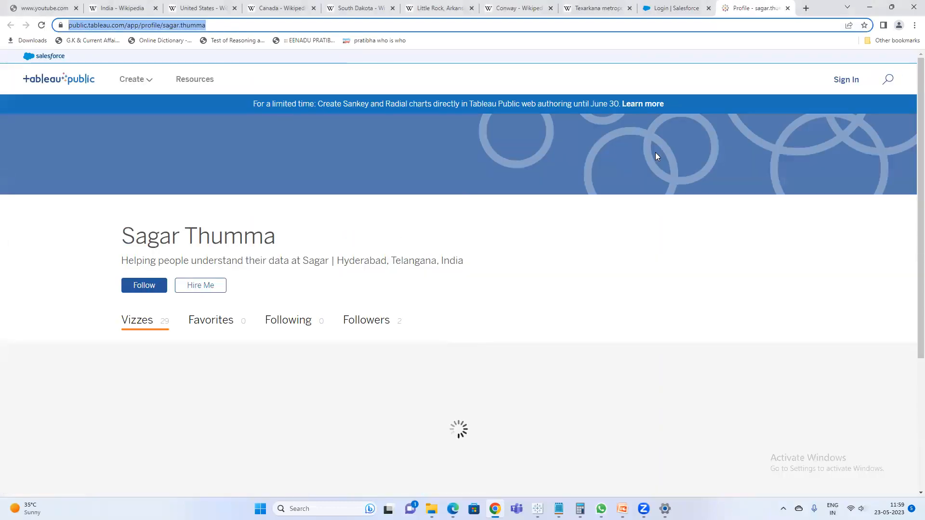
{"action": "scroll", "coordinate": [366, 328], "scroll_direction": "down", "scroll_amount": 2}
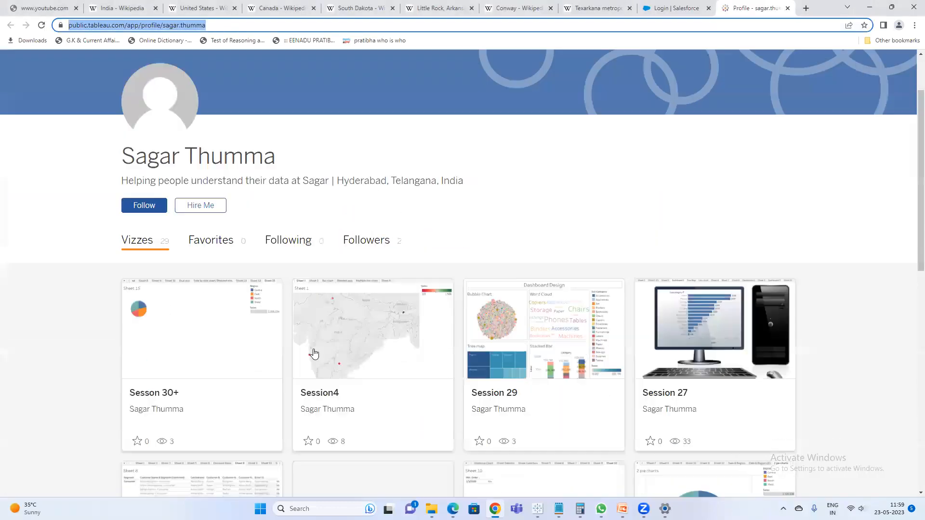
{"action": "left_click", "coordinate": [380, 336]}
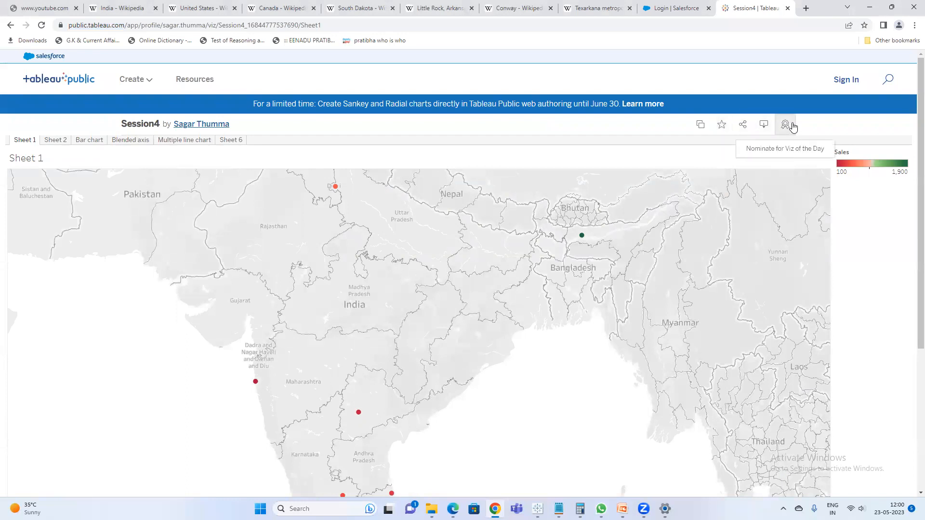
{"action": "scroll", "coordinate": [799, 197], "scroll_direction": "up", "scroll_amount": 3}
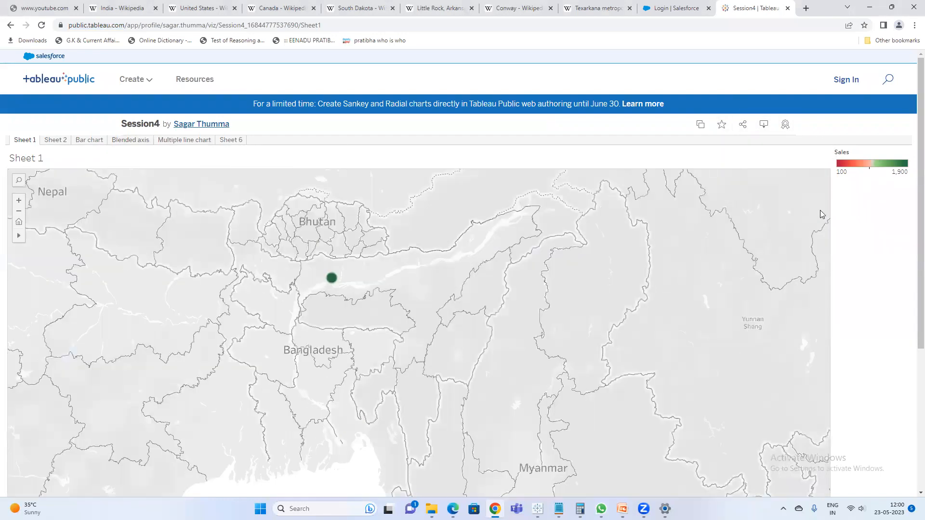
{"action": "scroll", "coordinate": [874, 207], "scroll_direction": "down", "scroll_amount": 1}
{"action": "scroll", "coordinate": [899, 188], "scroll_direction": "up", "scroll_amount": 1}
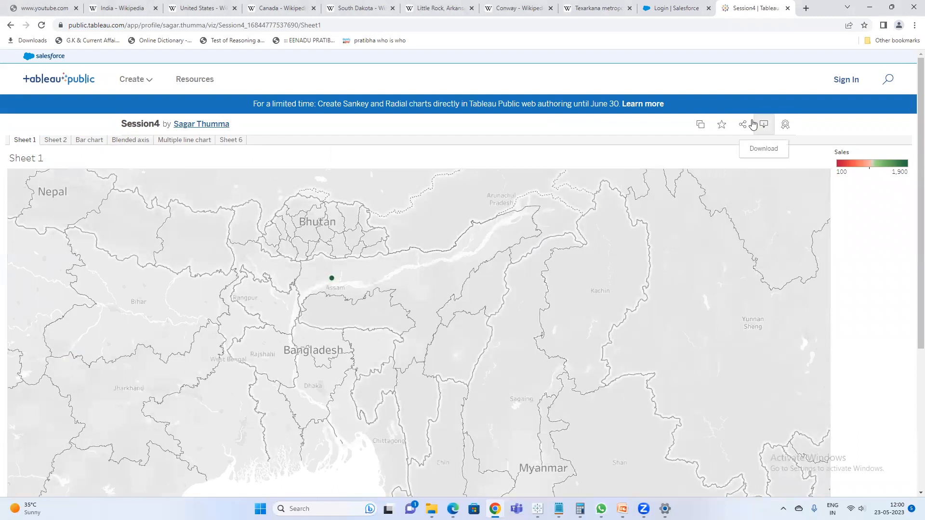
- Return to WhatsApp and open the student's 22-5-23 MEASURE FILTERS viz from the Tableau 2nd Batch chat to view its page
{"action": "left_click", "coordinate": [870, 8]}
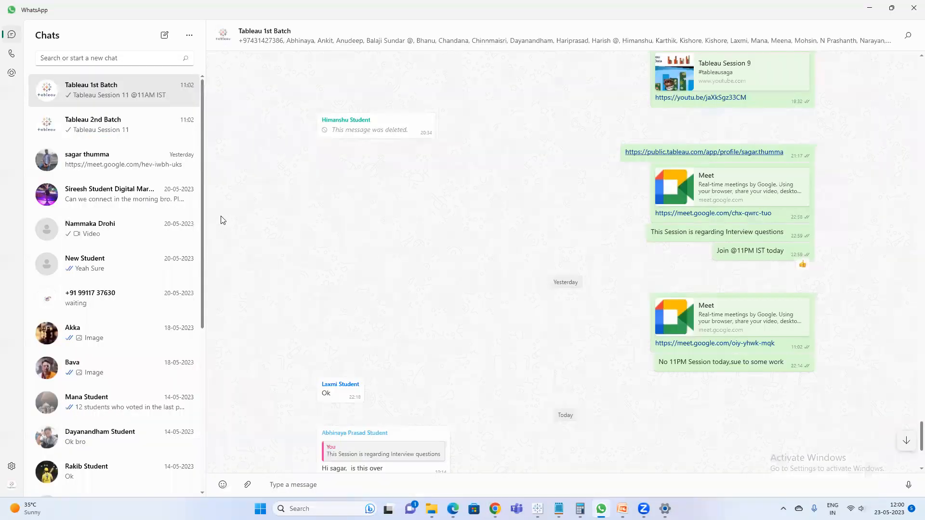
{"action": "left_click", "coordinate": [136, 134]}
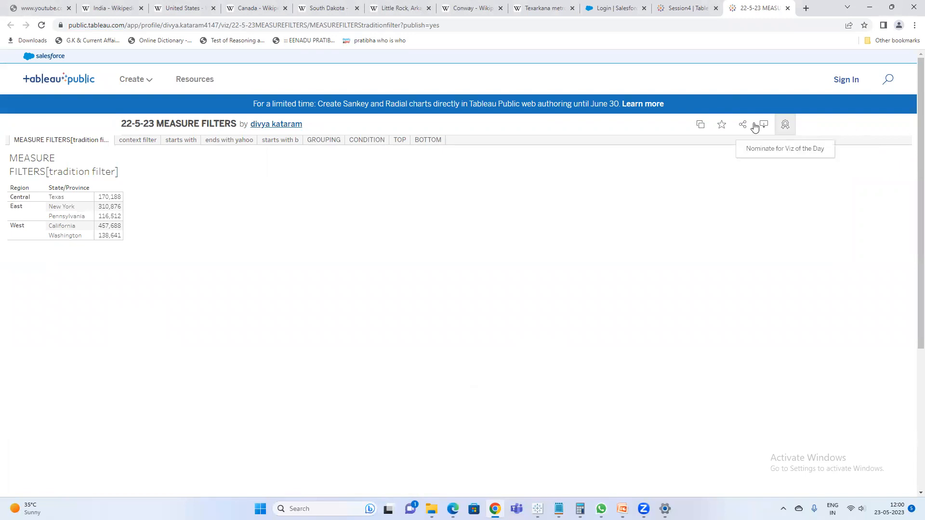
{"action": "scroll", "coordinate": [866, 163], "scroll_direction": "down", "scroll_amount": 2}
{"action": "scroll", "coordinate": [866, 164], "scroll_direction": "down", "scroll_amount": 2}
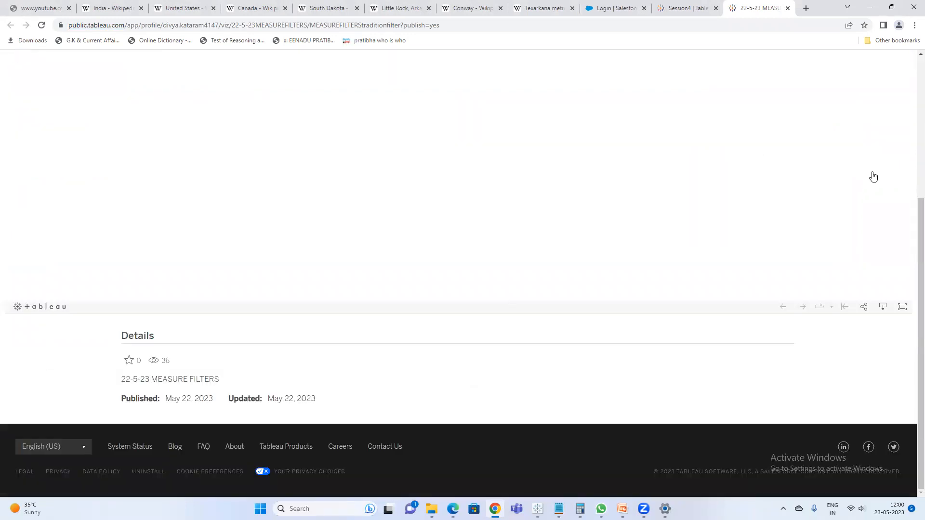
{"action": "scroll", "coordinate": [875, 191], "scroll_direction": "up", "scroll_amount": 5}
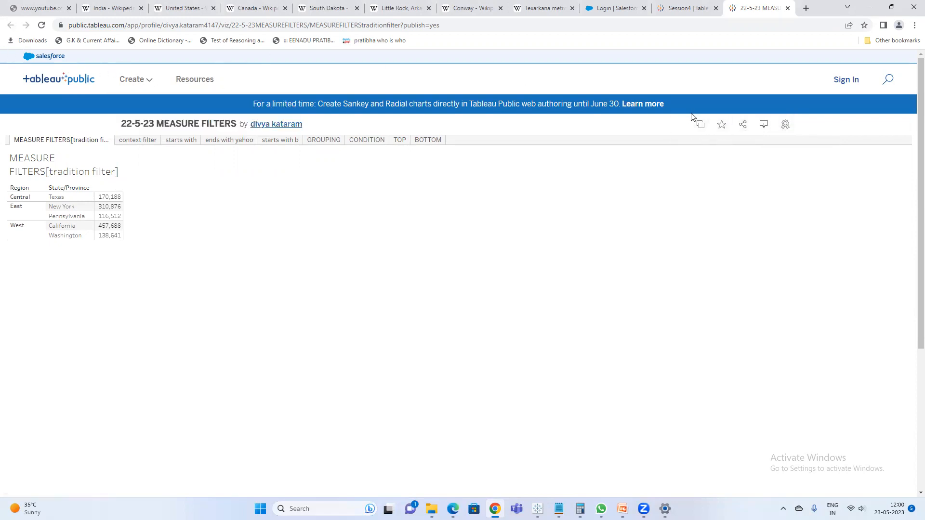
- Close the student's viz, return to the author's Tableau Public profile, browse the published vizzes and open Sesson 30+
{"action": "key", "text": "ctrl+w"}
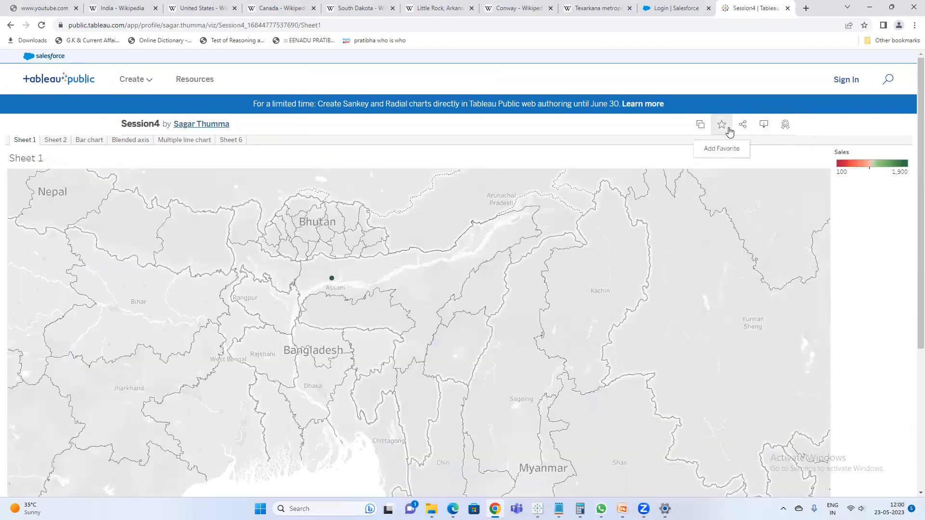
{"action": "left_click", "coordinate": [202, 124]}
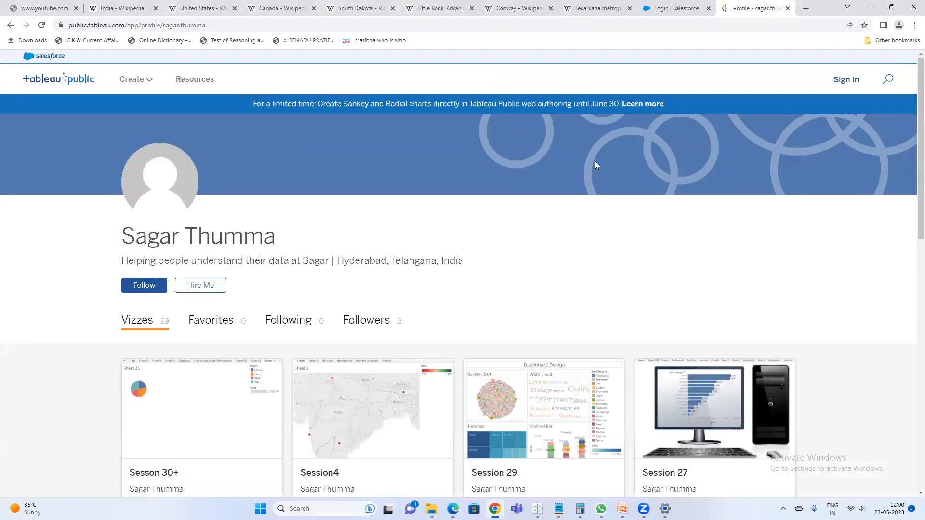
{"action": "scroll", "coordinate": [594, 161], "scroll_direction": "down", "scroll_amount": 4}
{"action": "scroll", "coordinate": [609, 185], "scroll_direction": "up", "scroll_amount": 1}
{"action": "scroll", "coordinate": [608, 185], "scroll_direction": "up", "scroll_amount": 3}
{"action": "left_click", "coordinate": [203, 380]}
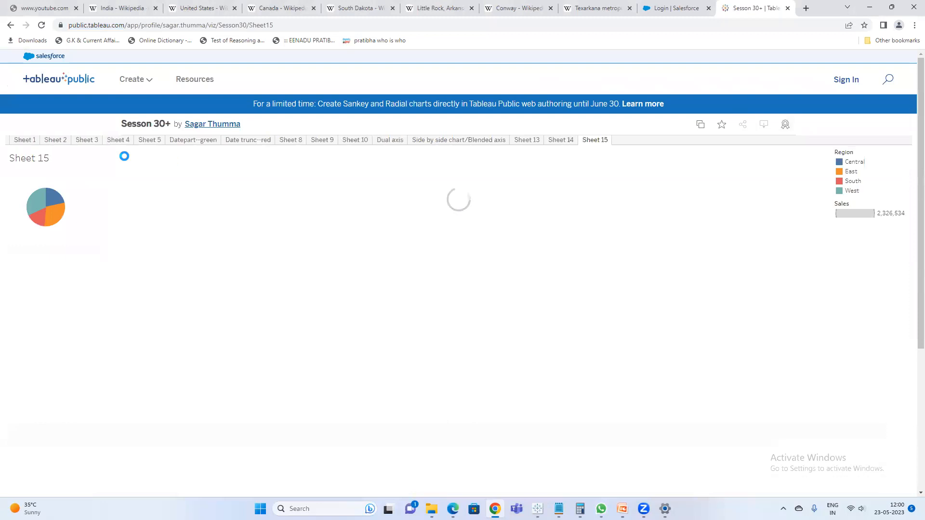
- Switch back to Tableau and test the navigation buttons from Home Dashboard to Categorical Info and back, ending on Categorical Info
{"action": "left_click", "coordinate": [869, 7]}
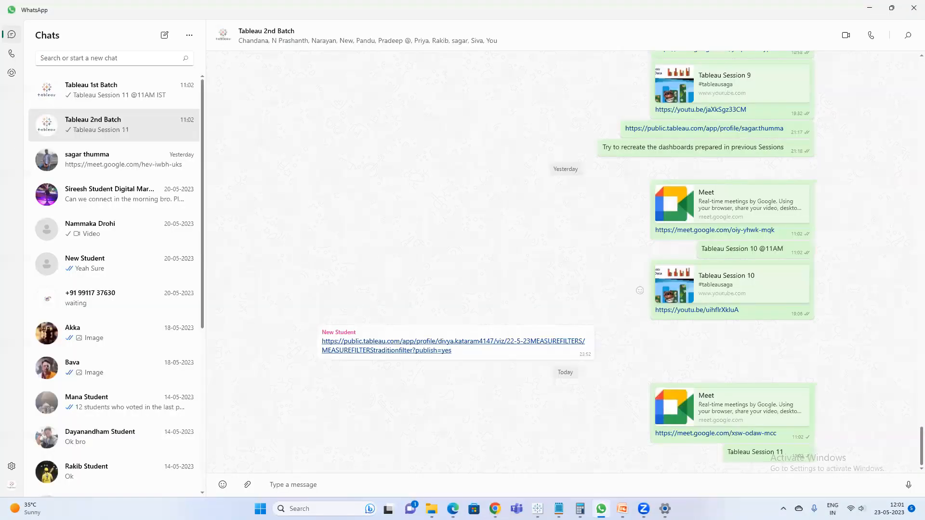
{"action": "left_click", "coordinate": [538, 505]}
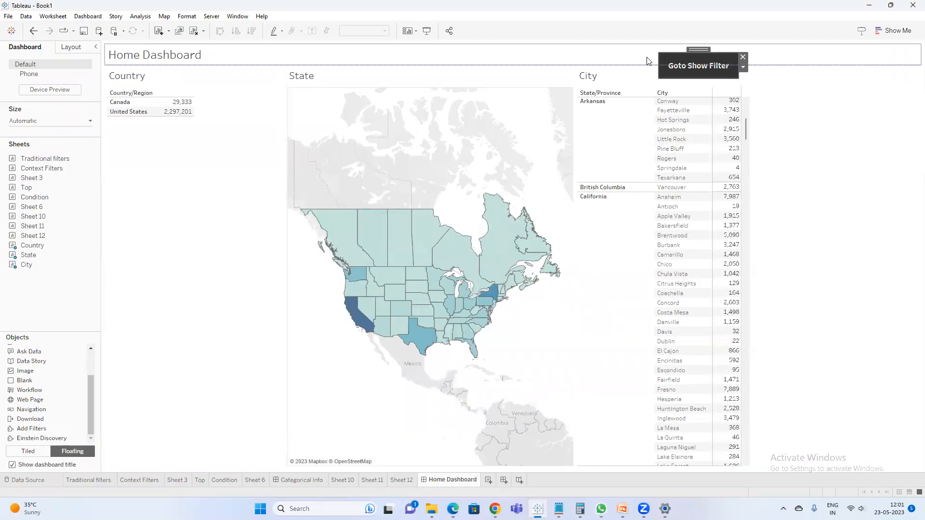
{"action": "left_click", "coordinate": [702, 73], "text": "alt"}
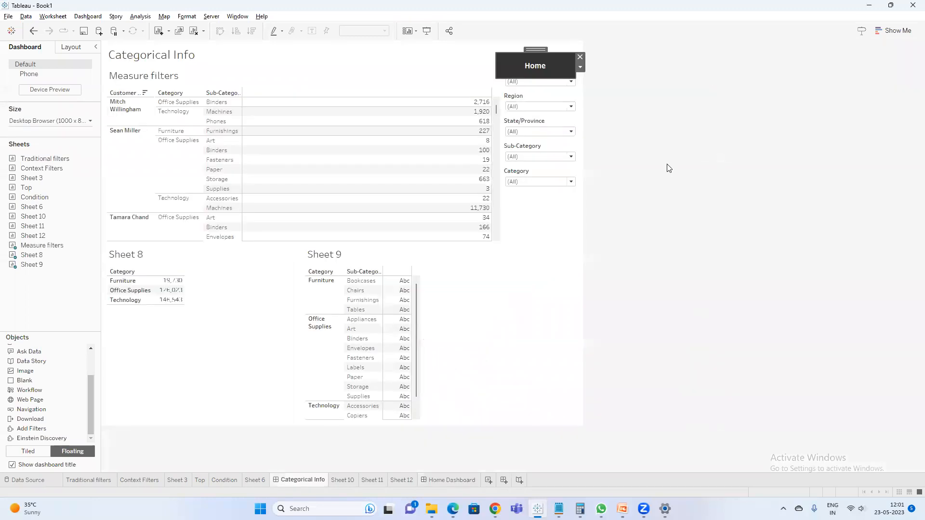
{"action": "left_click", "coordinate": [528, 67], "text": "alt"}
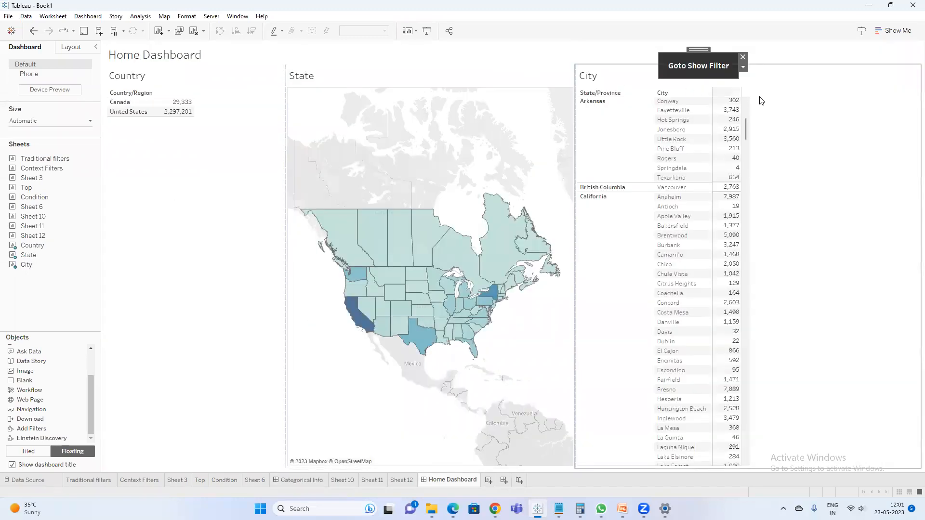
{"action": "left_click", "coordinate": [703, 68], "text": "alt"}
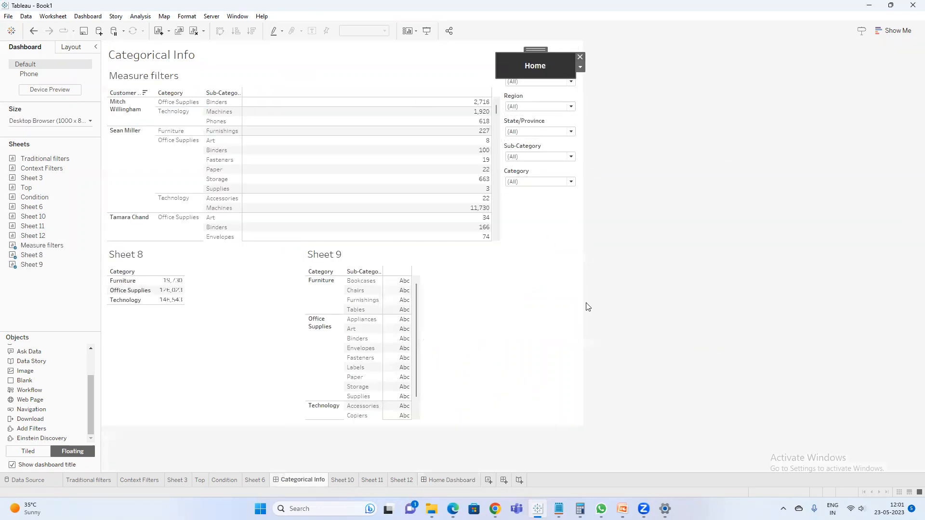
- Add a "4 Types of Action" list to the untitled Notepad notes: Filter, Highlight, Goto URL, and Gotosheet & Navigation
{"action": "mouse_move", "coordinate": [558, 509]}
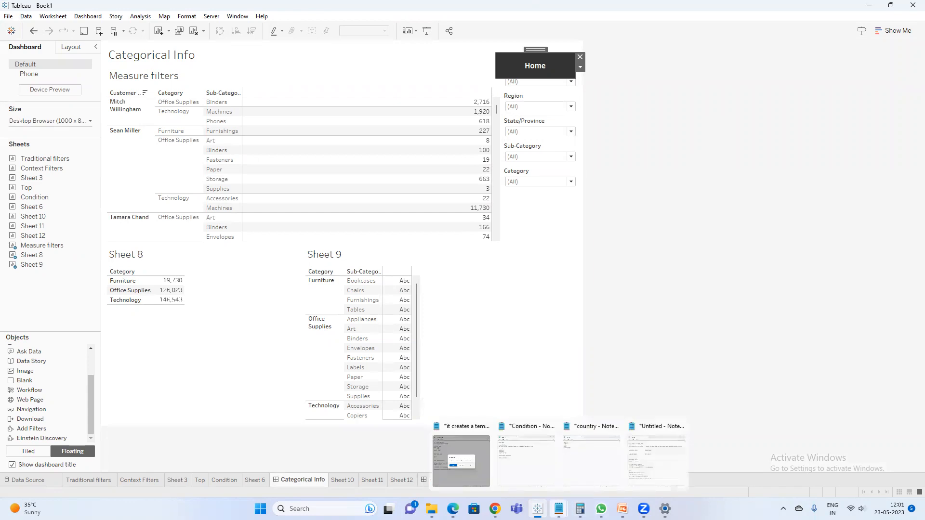
{"action": "left_click", "coordinate": [638, 460]}
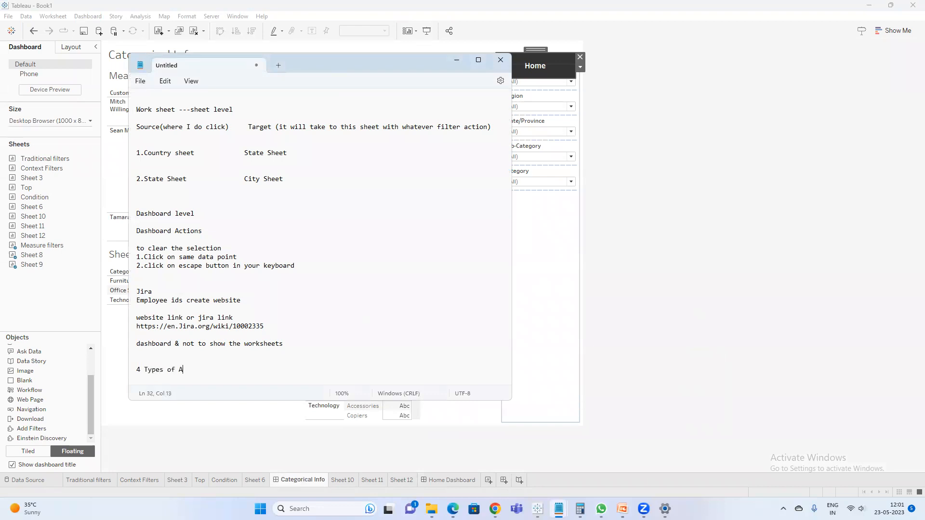
{"action": "key", "text": "Return"}
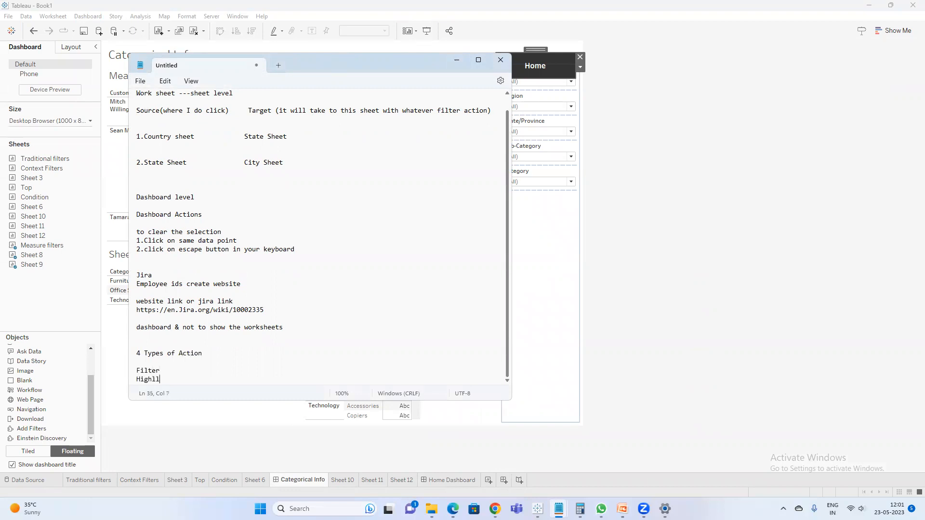
{"action": "type", "text": "ight"}
{"action": "key", "text": "Return"}
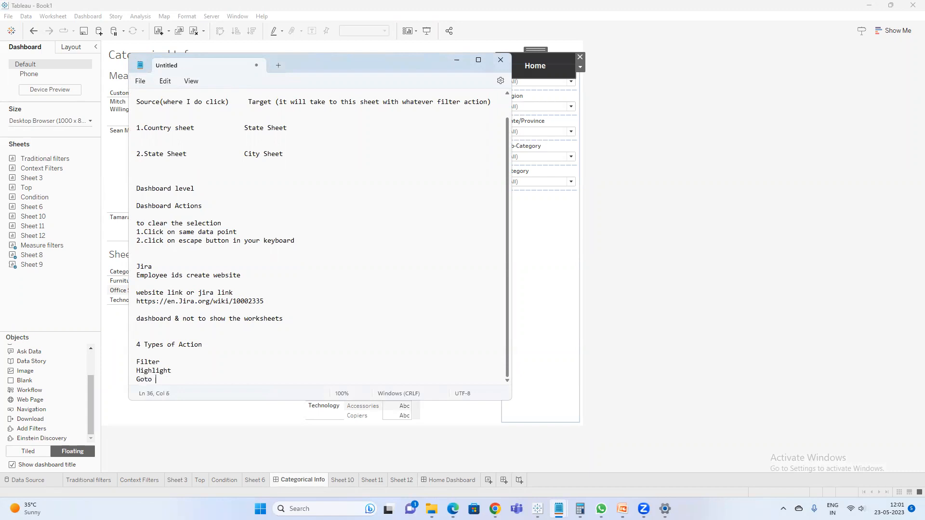
{"action": "key", "text": "Return"}
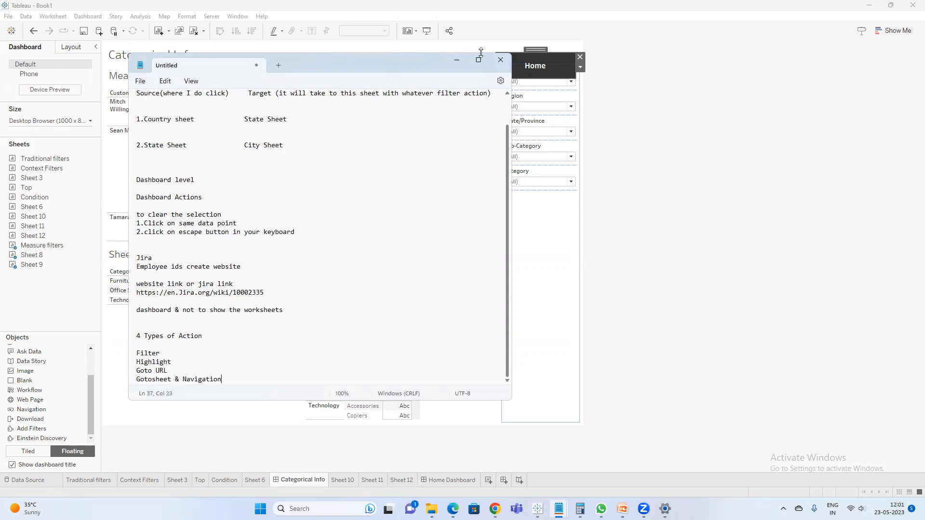
- Return to Tableau and review the action types that can be added to Categorical Info, without adding one
{"action": "left_click", "coordinate": [648, 51]}
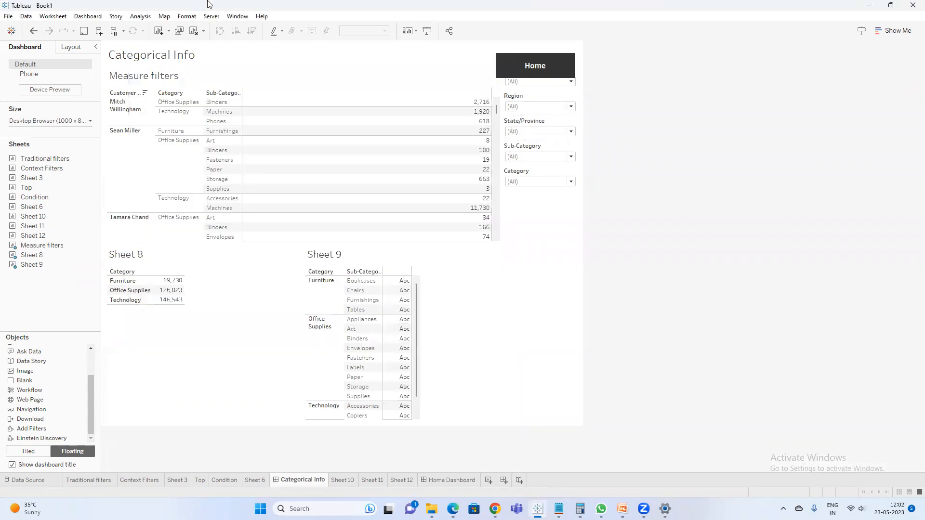
{"action": "left_click", "coordinate": [79, 17]}
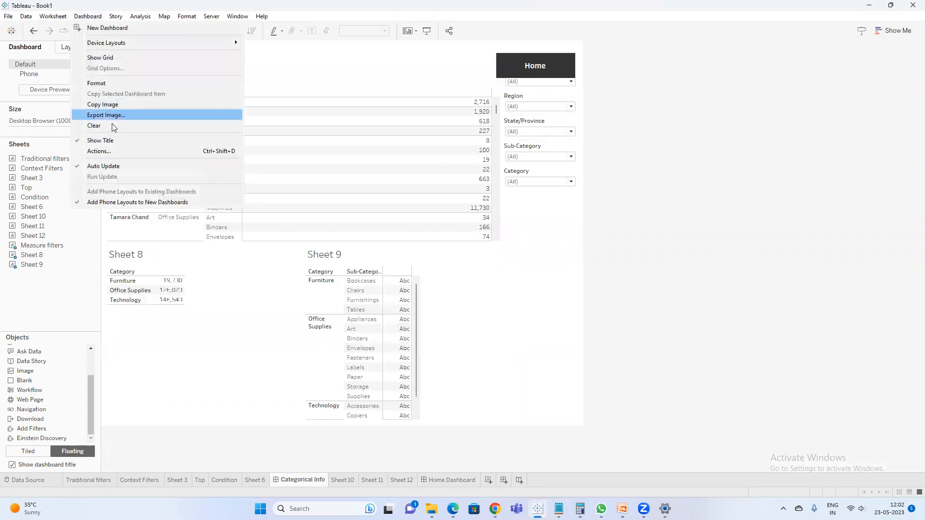
{"action": "left_click", "coordinate": [114, 153]}
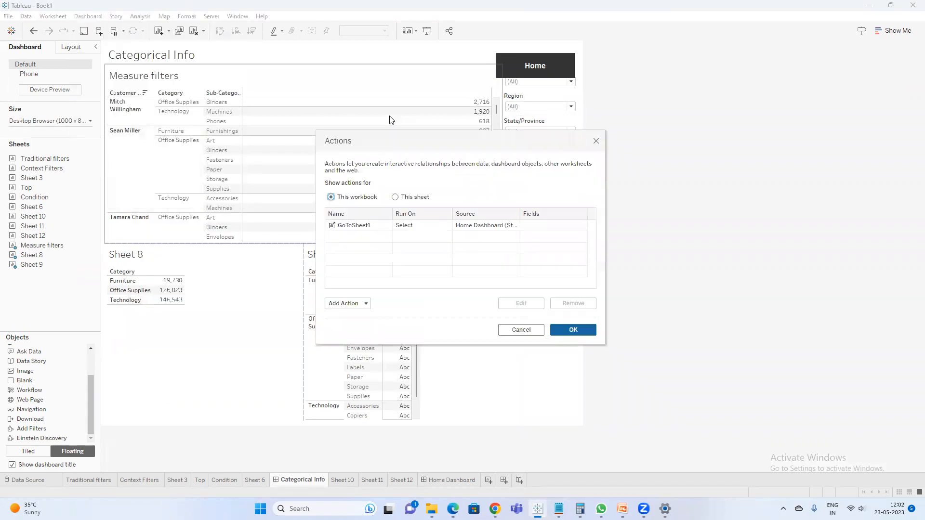
{"action": "left_click", "coordinate": [366, 305]}
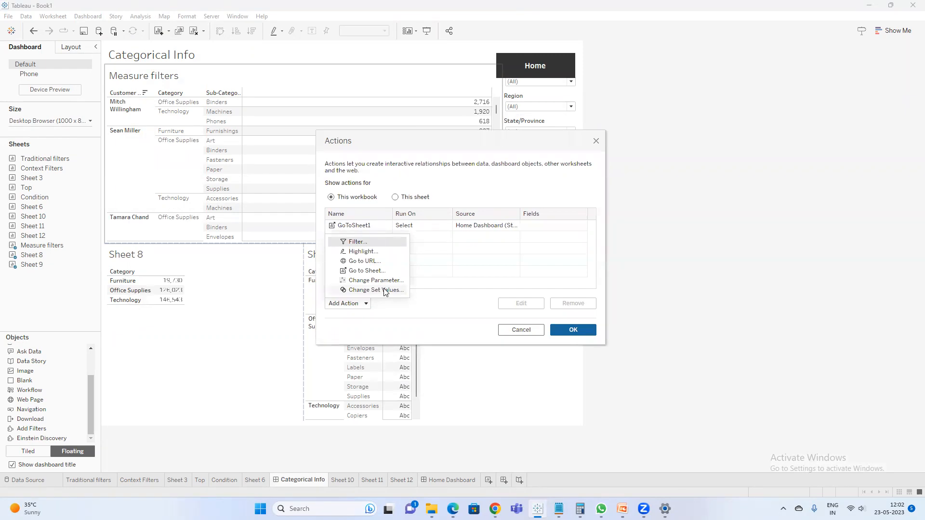
{"action": "left_click", "coordinate": [537, 329]}
{"action": "left_click", "coordinate": [538, 330]}
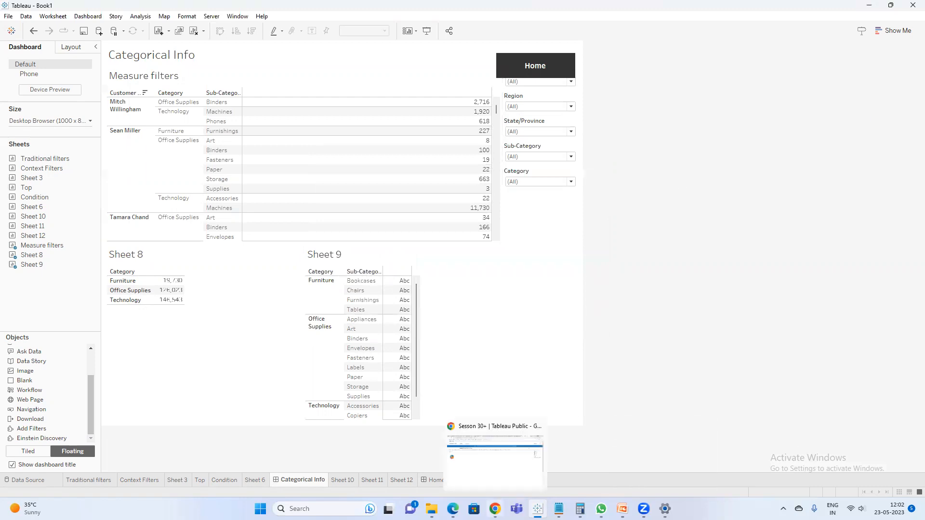
- Check the Google Meet call, highlight United_States in the Wikipedia page's URL in Chrome, and return to the call
{"action": "left_click", "coordinate": [410, 442]}
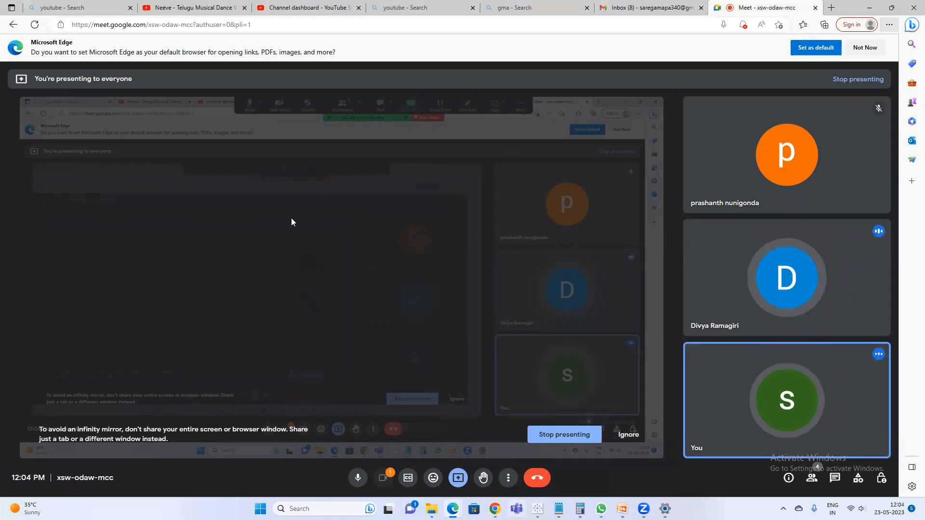
{"action": "key", "text": "alt+Tab"}
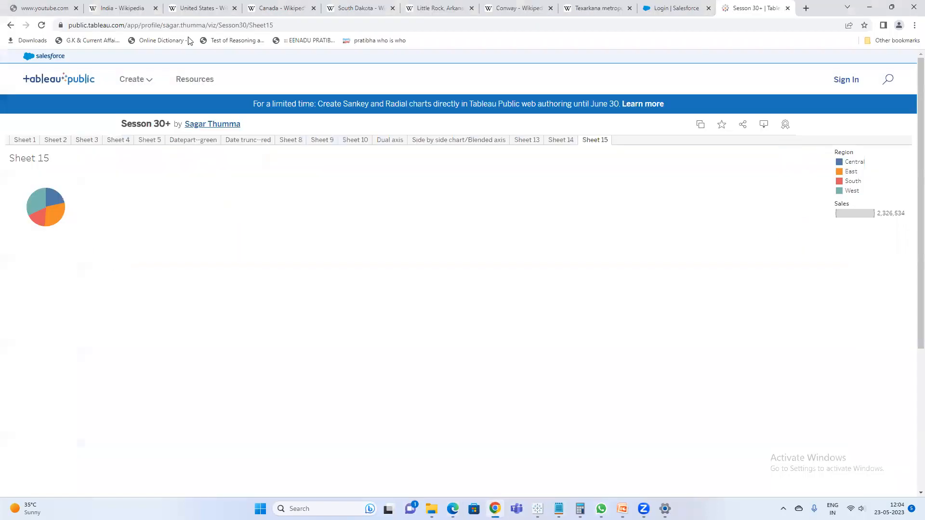
{"action": "left_click", "coordinate": [198, 9]}
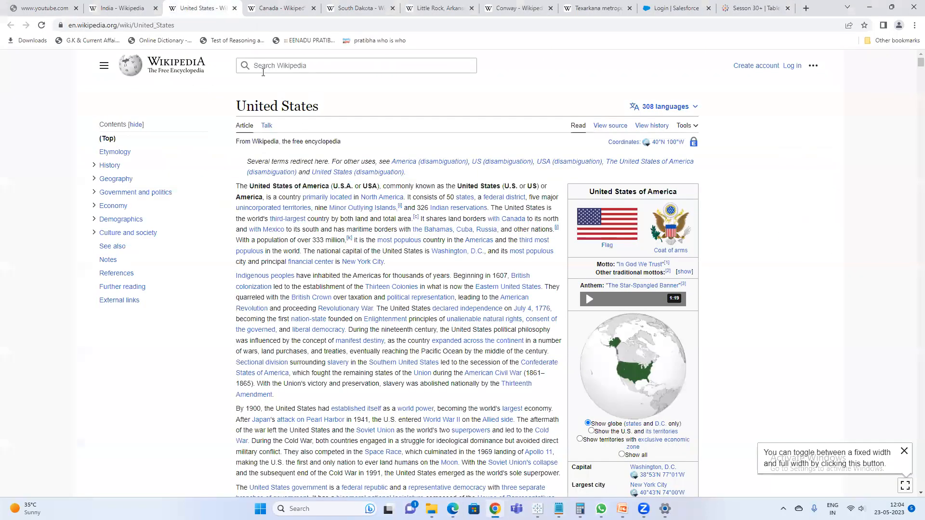
{"action": "left_click", "coordinate": [137, 25]}
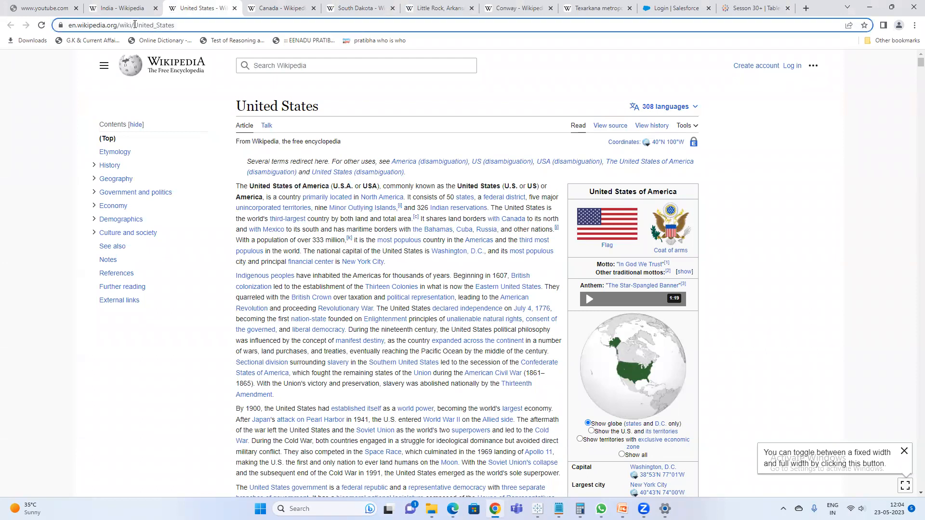
{"action": "double_click", "coordinate": [175, 25]}
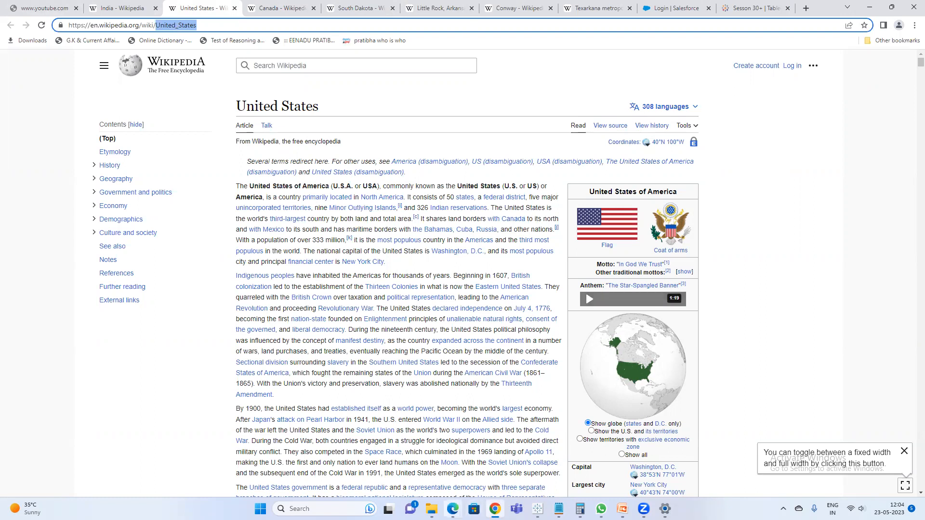
{"action": "mouse_move", "coordinate": [452, 509]}
{"action": "left_click", "coordinate": [415, 447]}
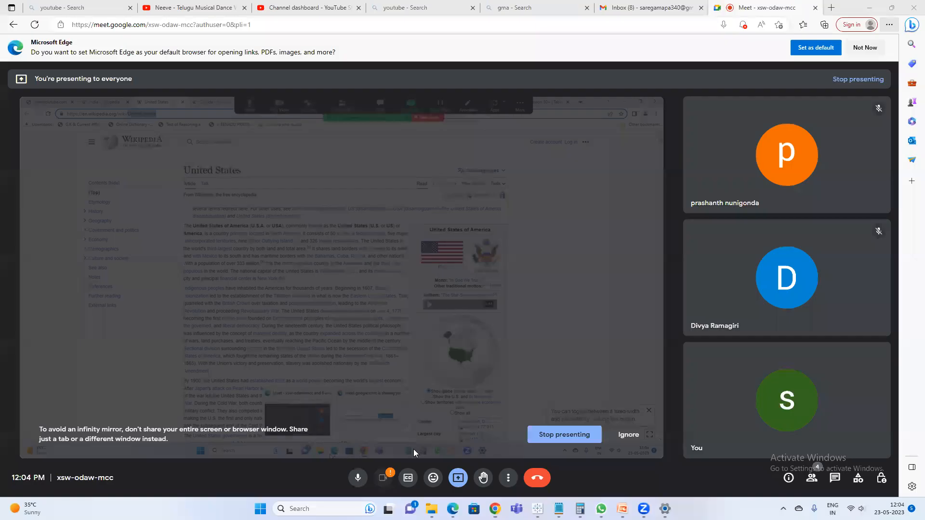